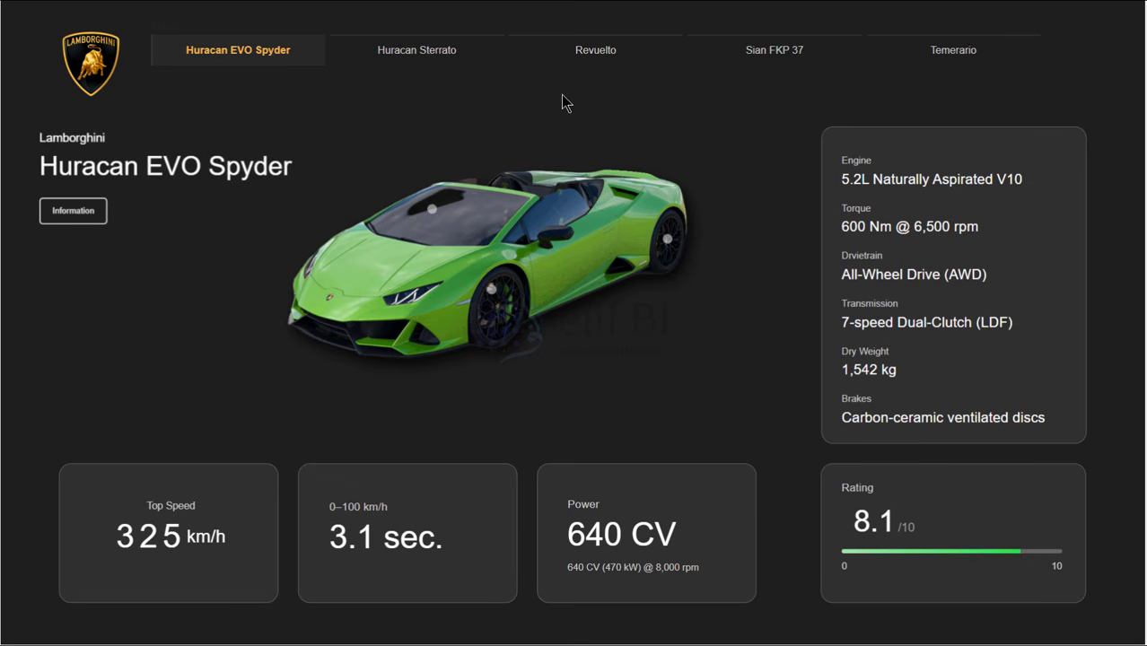
Step: Examine the Huracan EVO Spyder report page's Information tooltip and the hotspots on the windscreen, front wheel and rear wheel
{"action": "left_click", "coordinate": [73, 213]}
{"action": "mouse_move", "coordinate": [65, 214]}
{"action": "mouse_move", "coordinate": [431, 212]}
{"action": "mouse_move", "coordinate": [492, 291]}
{"action": "mouse_move", "coordinate": [669, 241]}
Step: Compare the report's details for the Huracan Sterrato, Revuelto and Sian FKP 37 models
{"action": "left_click", "coordinate": [410, 58]}
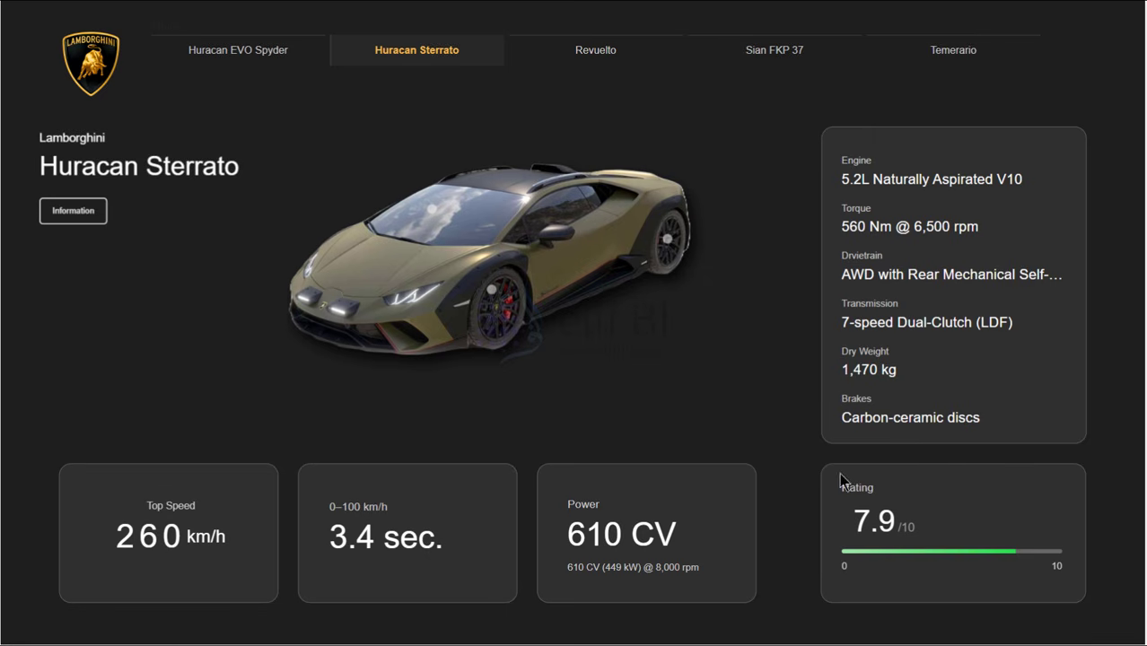
{"action": "left_click", "coordinate": [603, 56]}
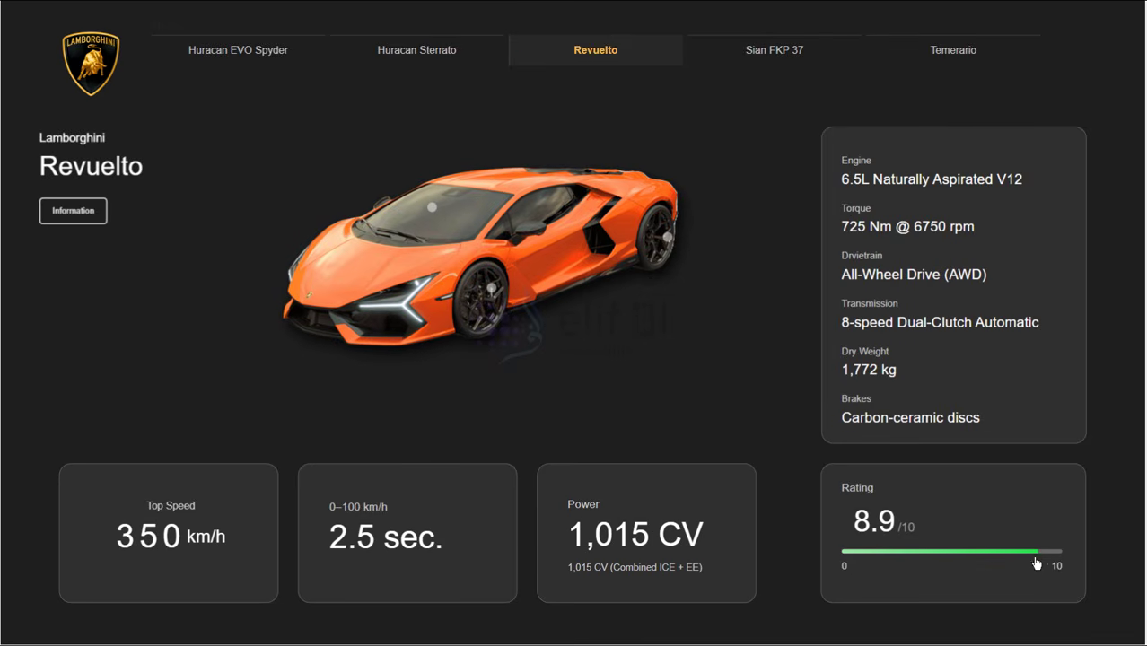
{"action": "left_click", "coordinate": [777, 51]}
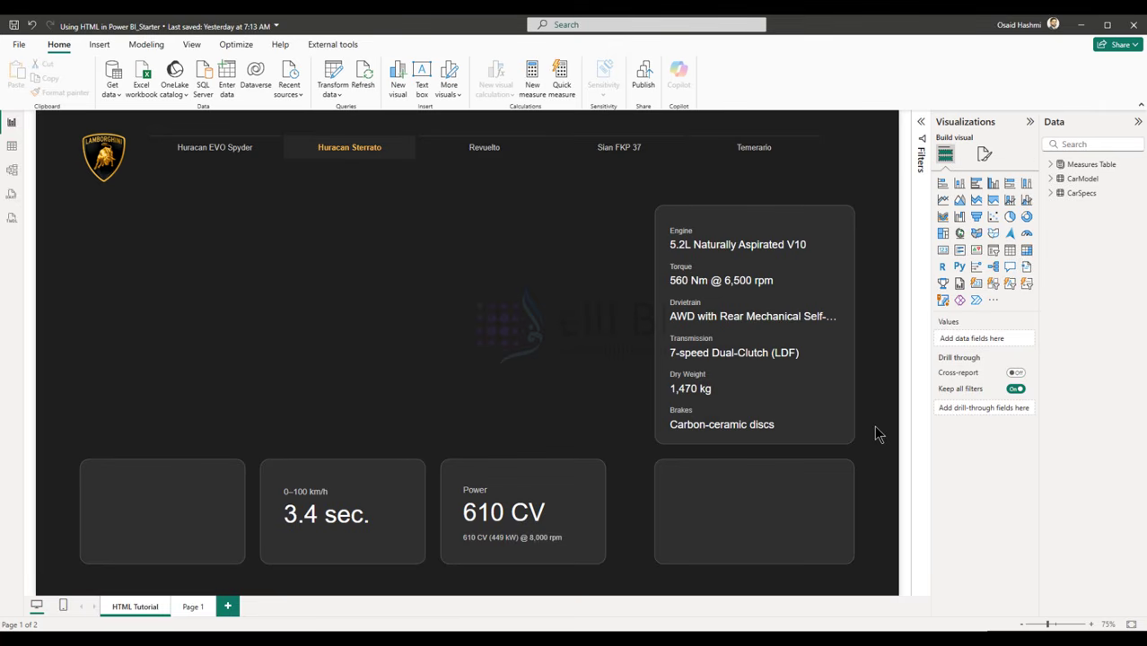
Step: Search the Power BI visuals store for "html" and add the HTML Content visual to the report
{"action": "left_click", "coordinate": [993, 302]}
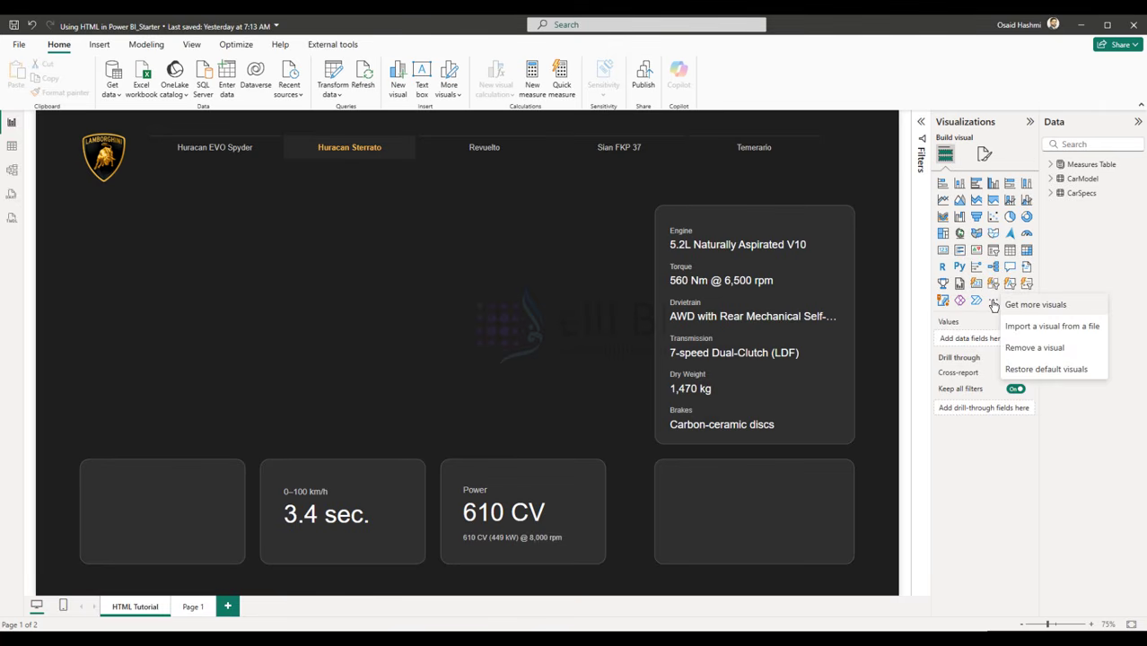
{"action": "left_click", "coordinate": [1034, 307]}
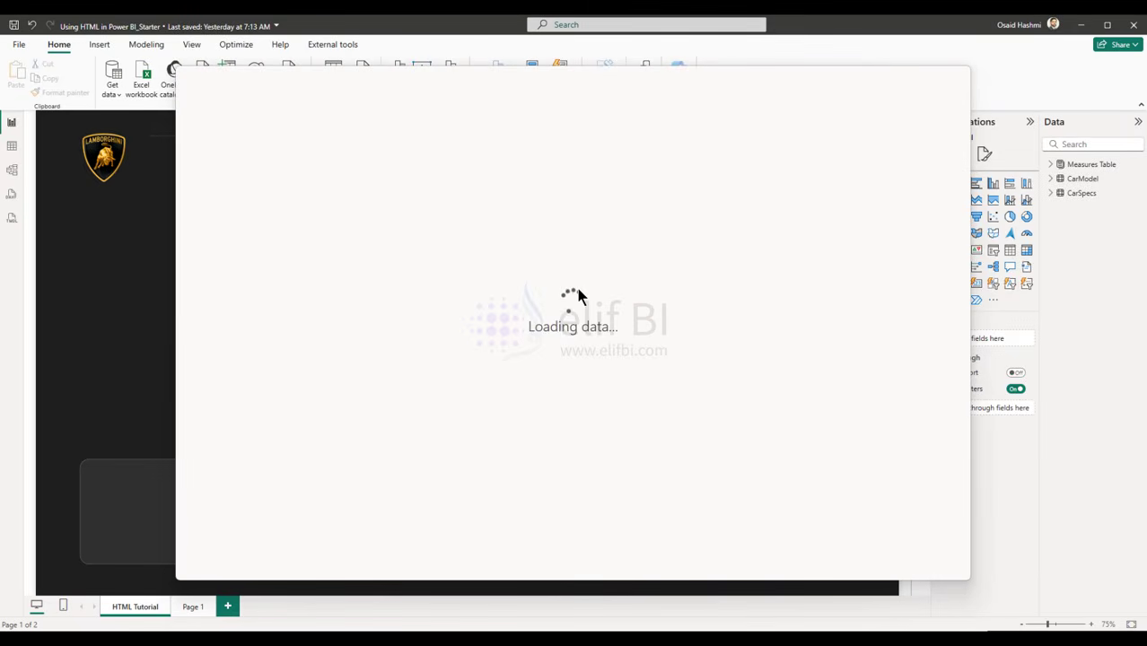
{"action": "left_click", "coordinate": [875, 155]}
{"action": "type", "text": "html"}
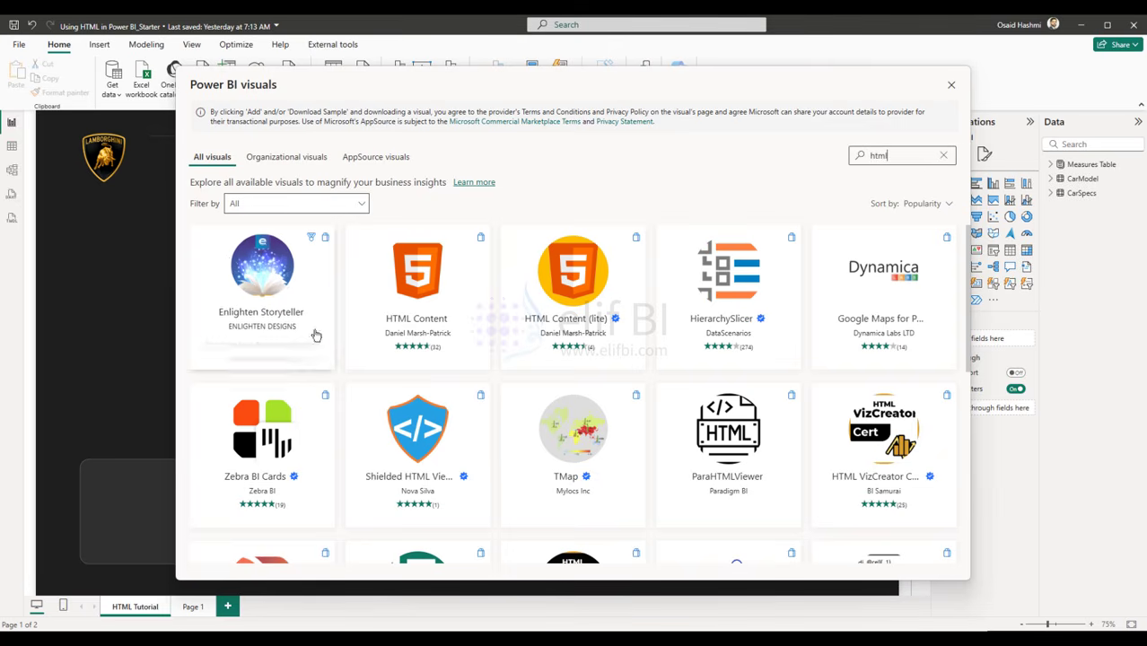
{"action": "left_click", "coordinate": [415, 290]}
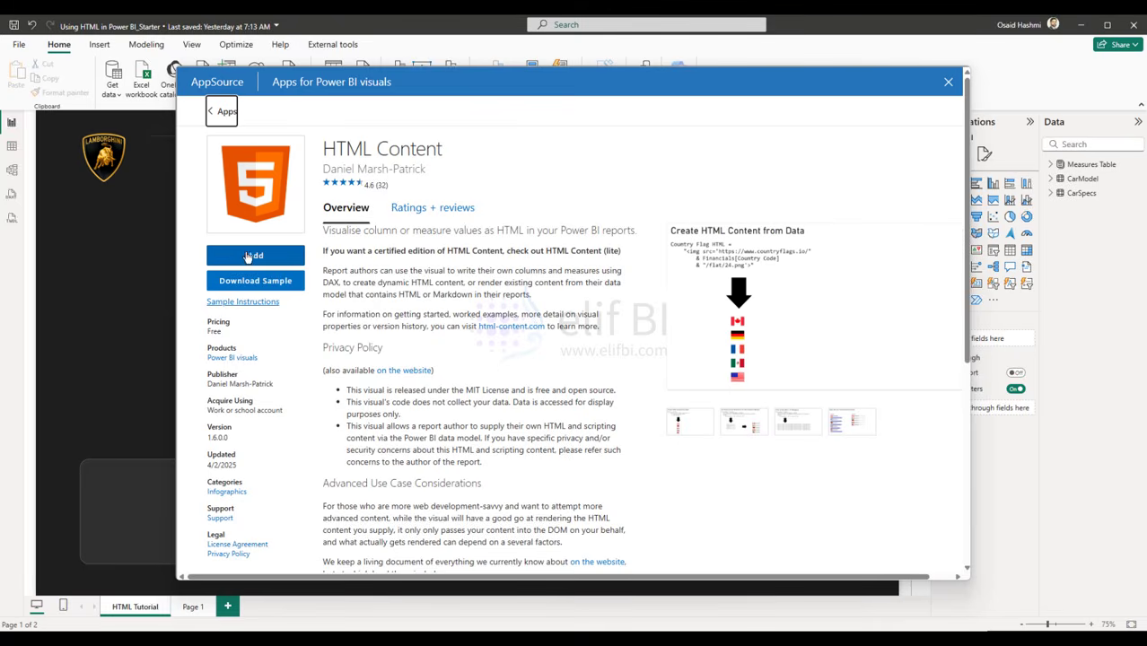
{"action": "left_click", "coordinate": [242, 257]}
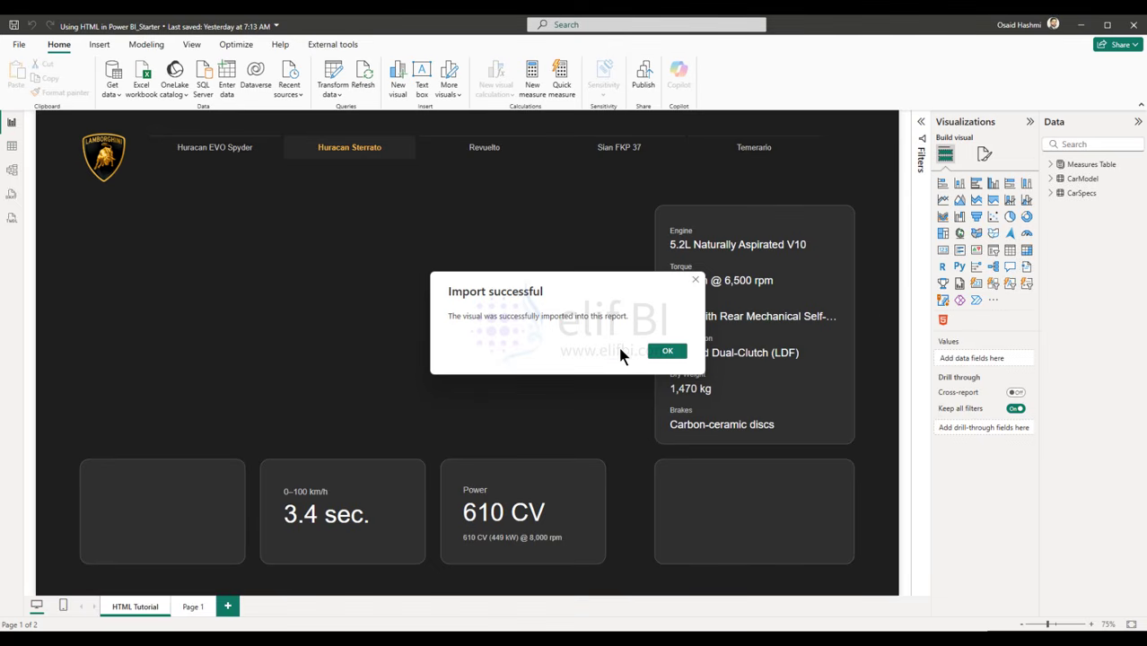
{"action": "left_click", "coordinate": [667, 351]}
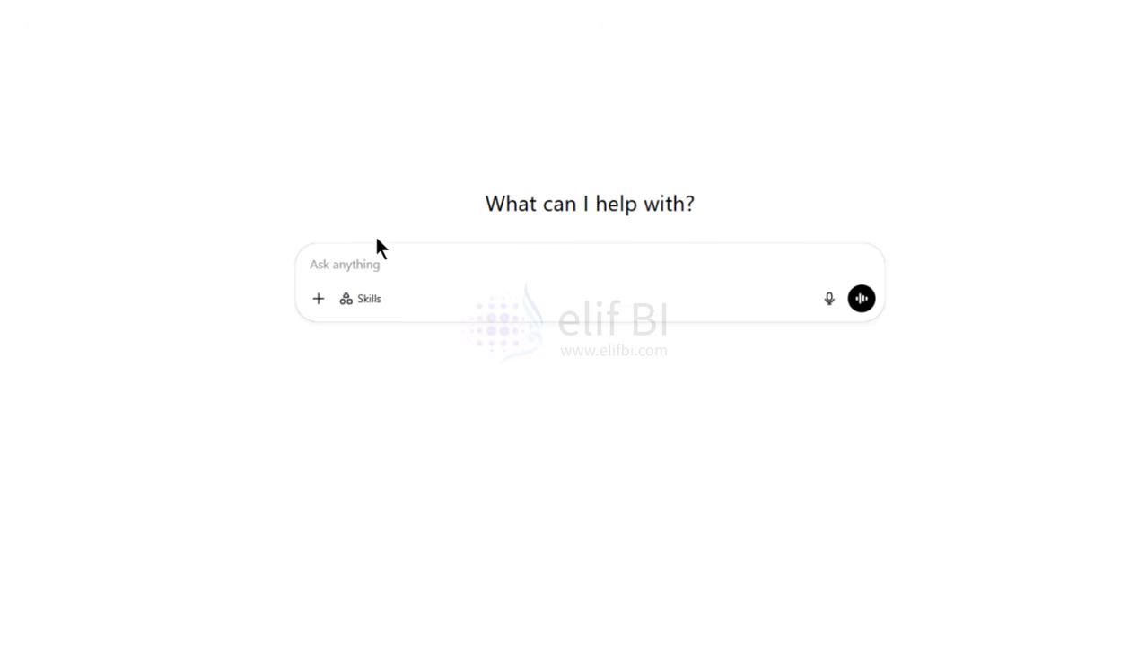
Step: Ask ChatGPT: "Write a code for an html card, which wipes down like a tooltip when I hover over a button."
{"action": "left_click", "coordinate": [396, 254]}
{"action": "type", "text": "write a code for an html "}
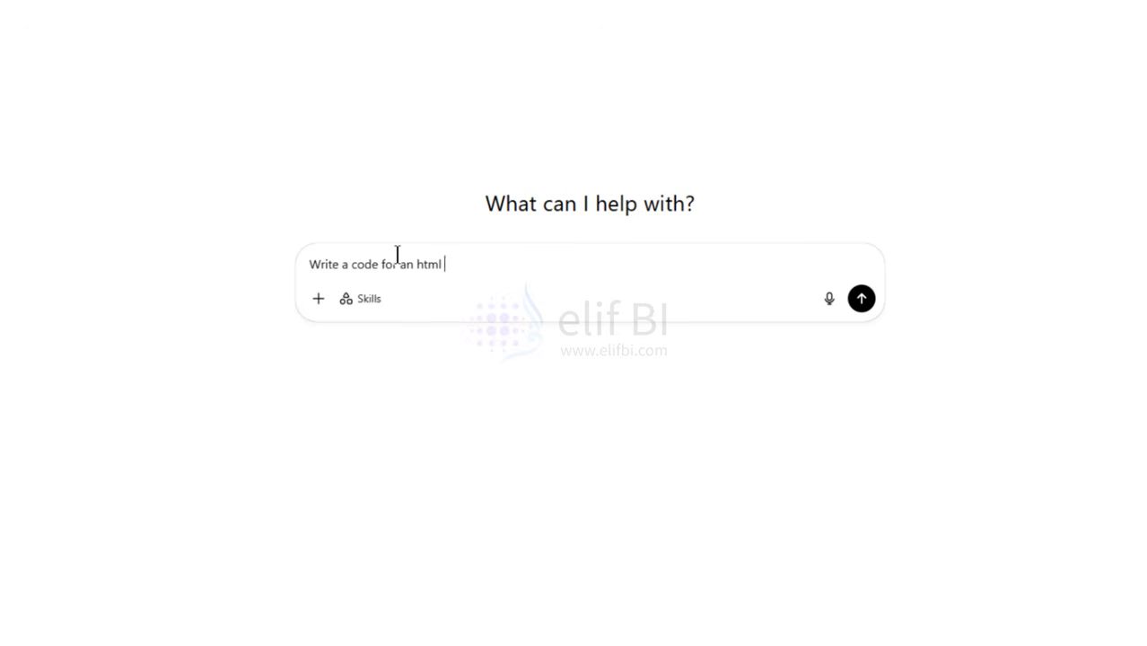
{"action": "type", "text": "caa"}
{"action": "type", "text": ", "}
{"action": "type", "text": "whe"}
{"action": "type", "text": "ich we"}
{"action": "key", "text": "BackSpace"}
{"action": "type", "text": "ipes down"}
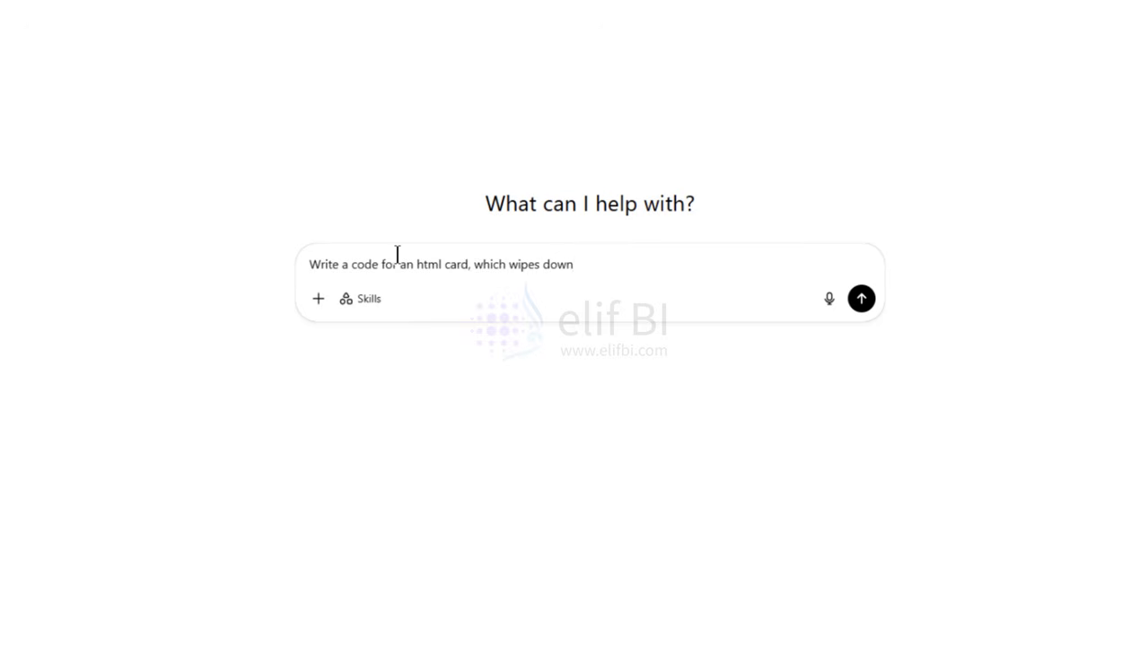
{"action": "type", "text": " like a tooltip when I ho"}
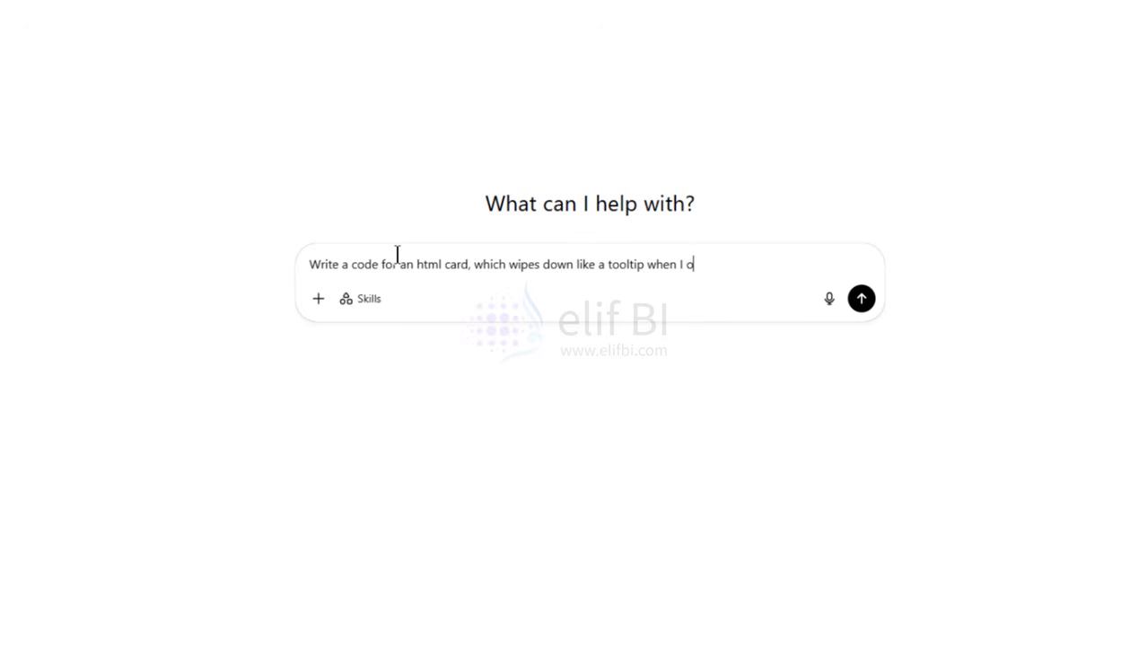
{"action": "type", "text": "ver over a button."}
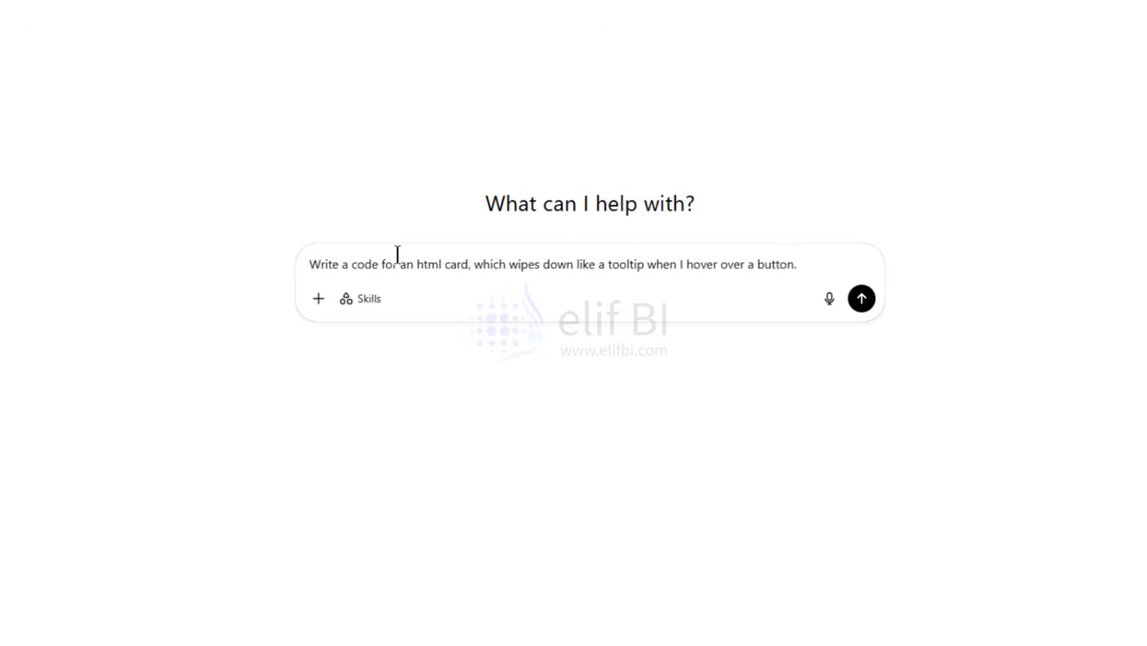
{"action": "key", "text": "Return"}
Step: Copy the generated HTML code and paste it into the empty document "new 4" in Notepad++
{"action": "scroll", "coordinate": [477, 314], "scroll_direction": "down", "scroll_amount": 5}
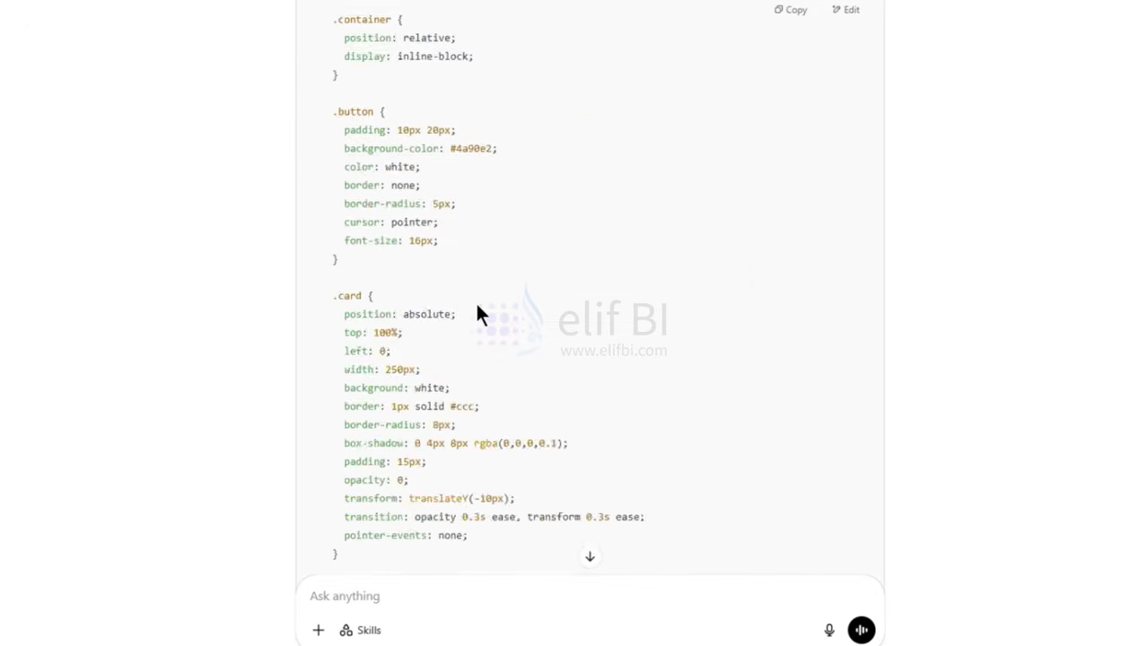
{"action": "scroll", "coordinate": [477, 314], "scroll_direction": "up", "scroll_amount": 5}
{"action": "left_click", "coordinate": [795, 170]}
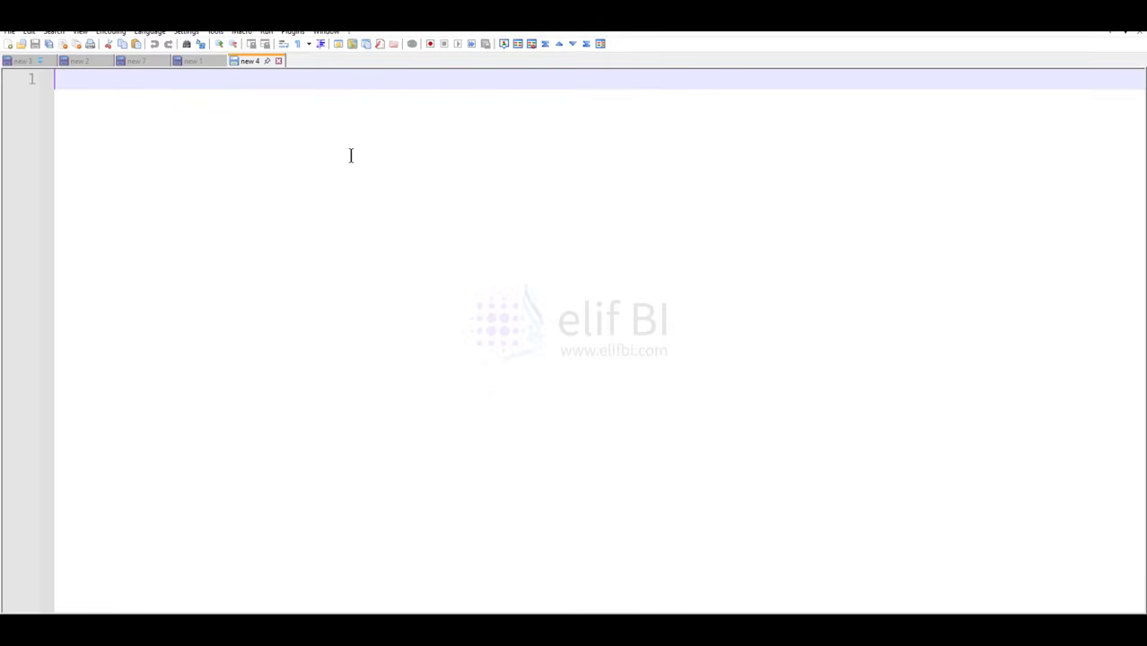
{"action": "key", "text": "ctrl+v"}
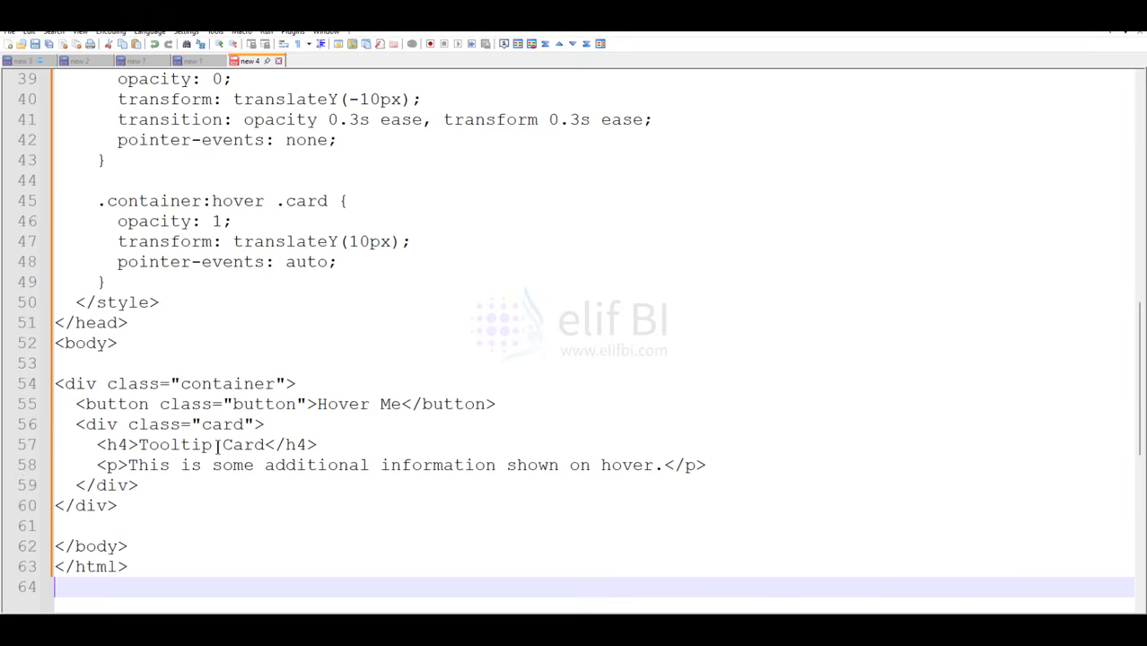
{"action": "left_click", "coordinate": [165, 559]}
{"action": "scroll", "coordinate": [309, 510], "scroll_direction": "up", "scroll_amount": 8}
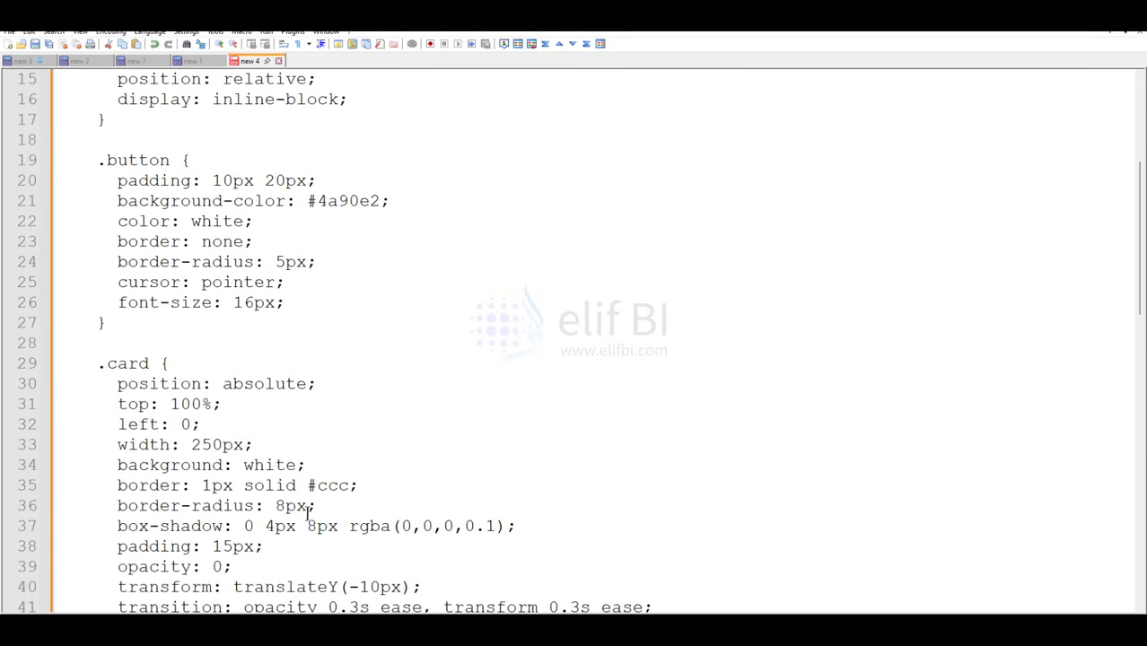
{"action": "scroll", "coordinate": [512, 210], "scroll_direction": "up", "scroll_amount": 5}
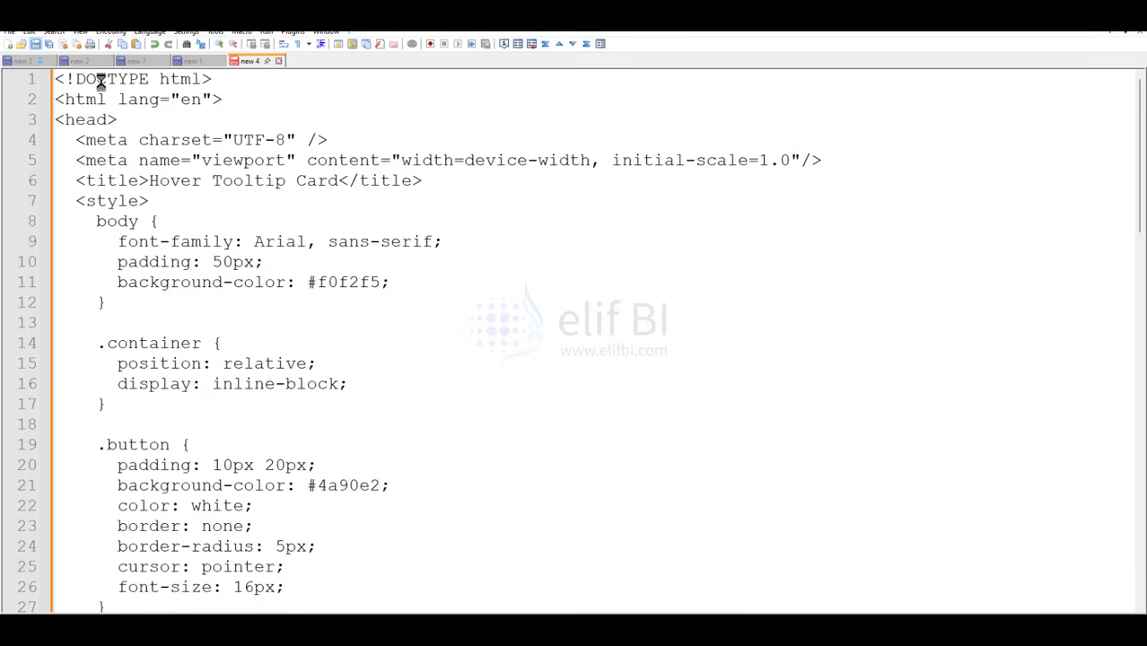
Step: Save the pasted code as a Hyper Text Markup Language file named Overview
{"action": "key", "text": "ctrl+s"}
{"action": "left_click", "coordinate": [150, 289]}
{"action": "scroll", "coordinate": [162, 395], "scroll_direction": "down", "scroll_amount": 1}
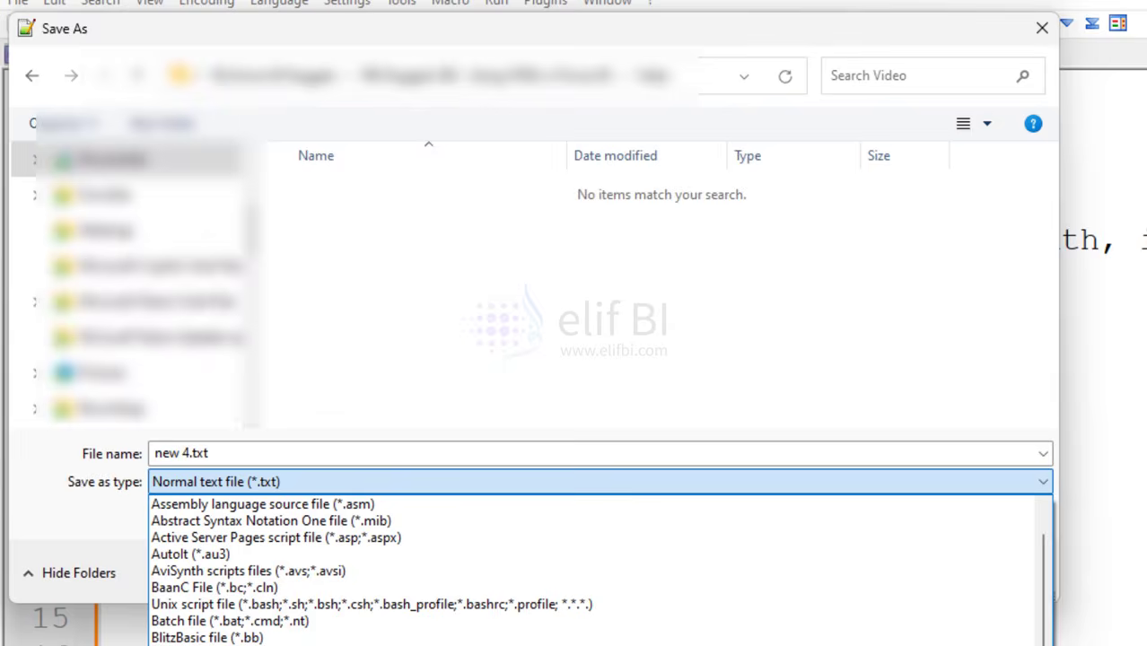
{"action": "left_click", "coordinate": [261, 645]}
{"action": "left_click", "coordinate": [271, 455]}
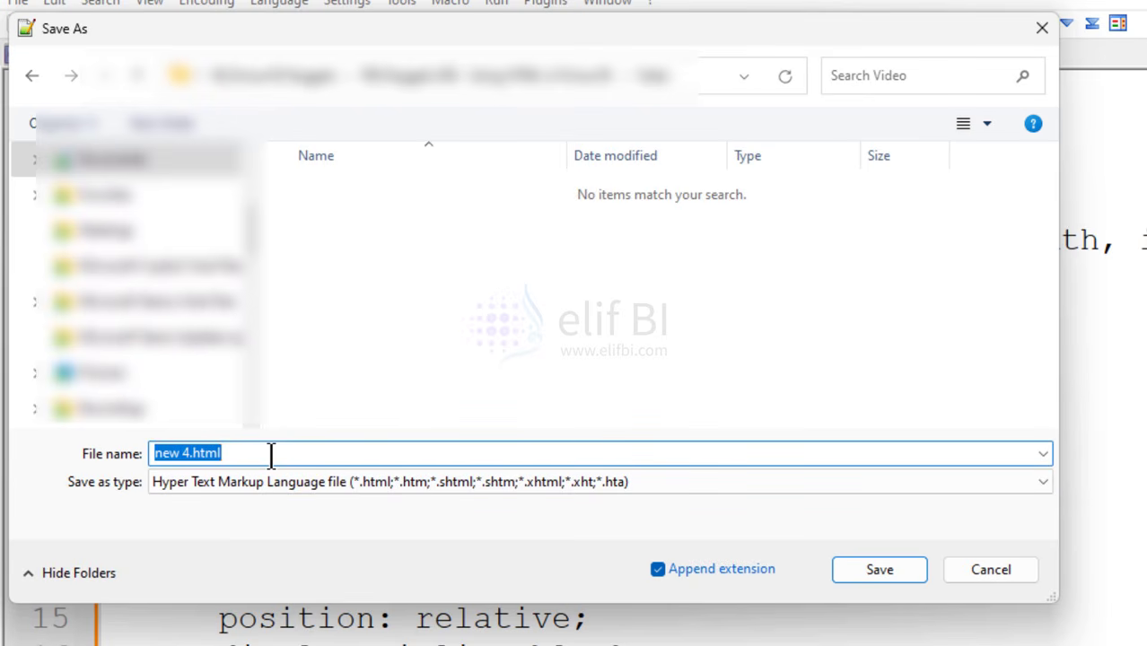
{"action": "type", "text": "Overview"}
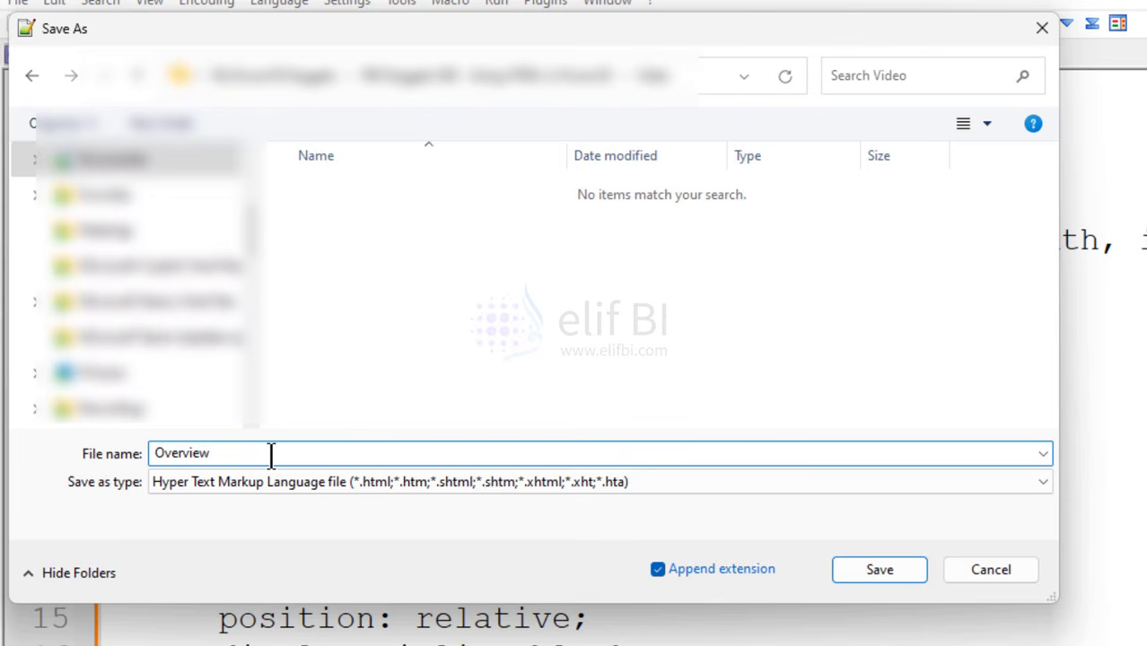
{"action": "key", "text": "Return"}
Step: Preview Overview.html in the browser and check the tooltip card of the Hover Me button
{"action": "key", "text": "ctrl+End"}
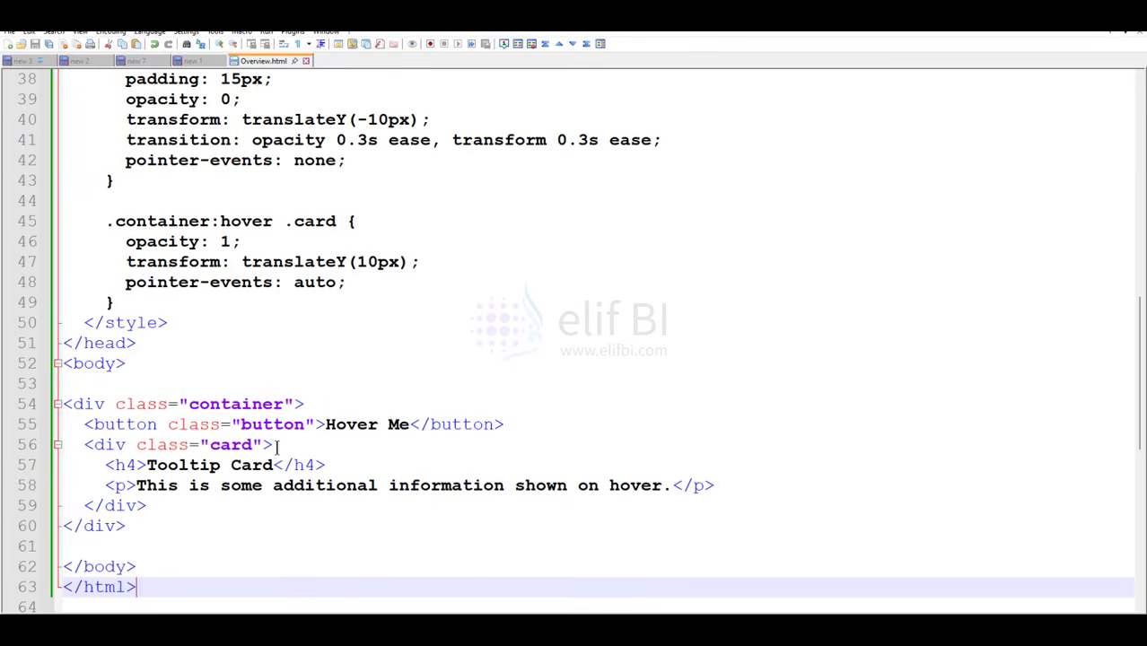
{"action": "scroll", "coordinate": [278, 446], "scroll_direction": "up", "scroll_amount": 12}
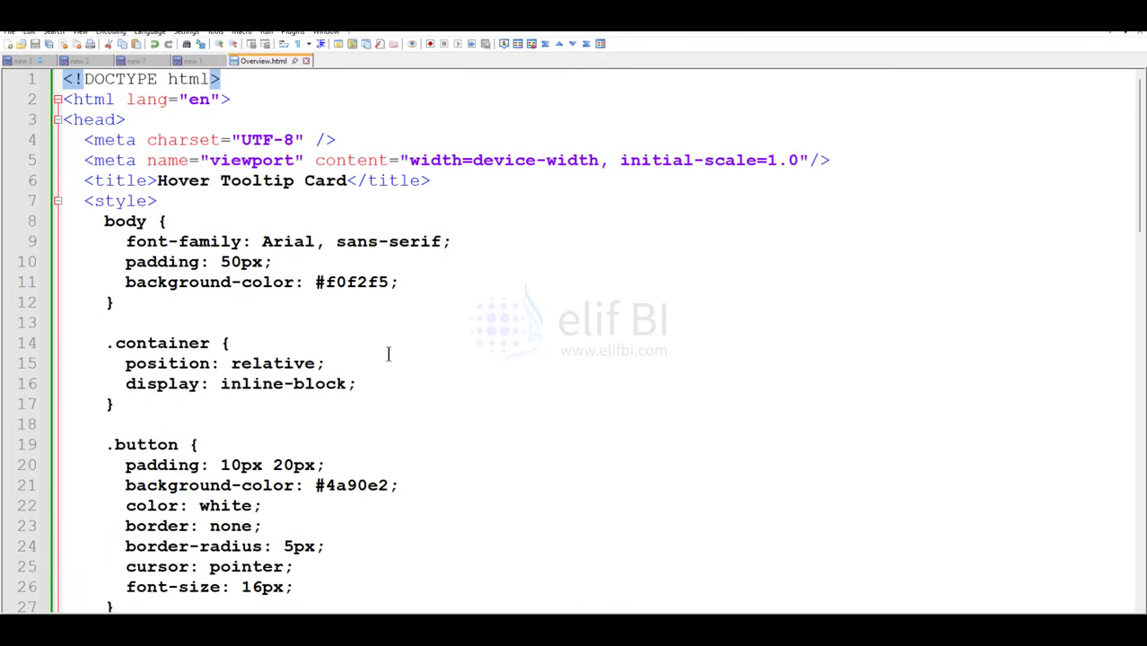
{"action": "left_click", "coordinate": [477, 305]}
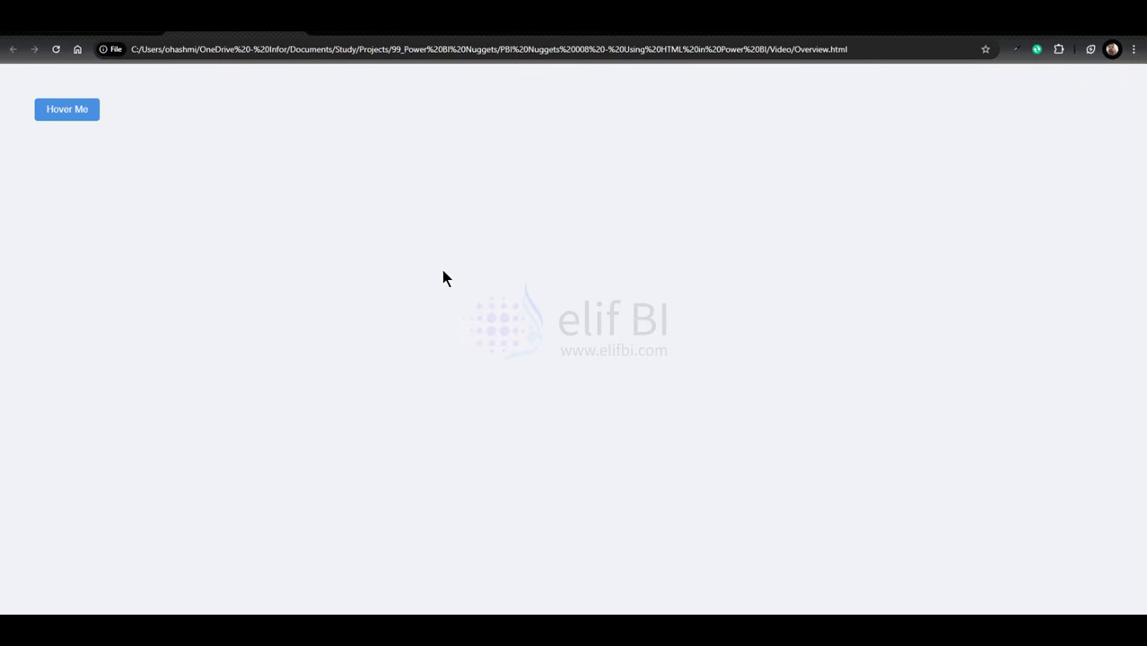
{"action": "mouse_move", "coordinate": [68, 114]}
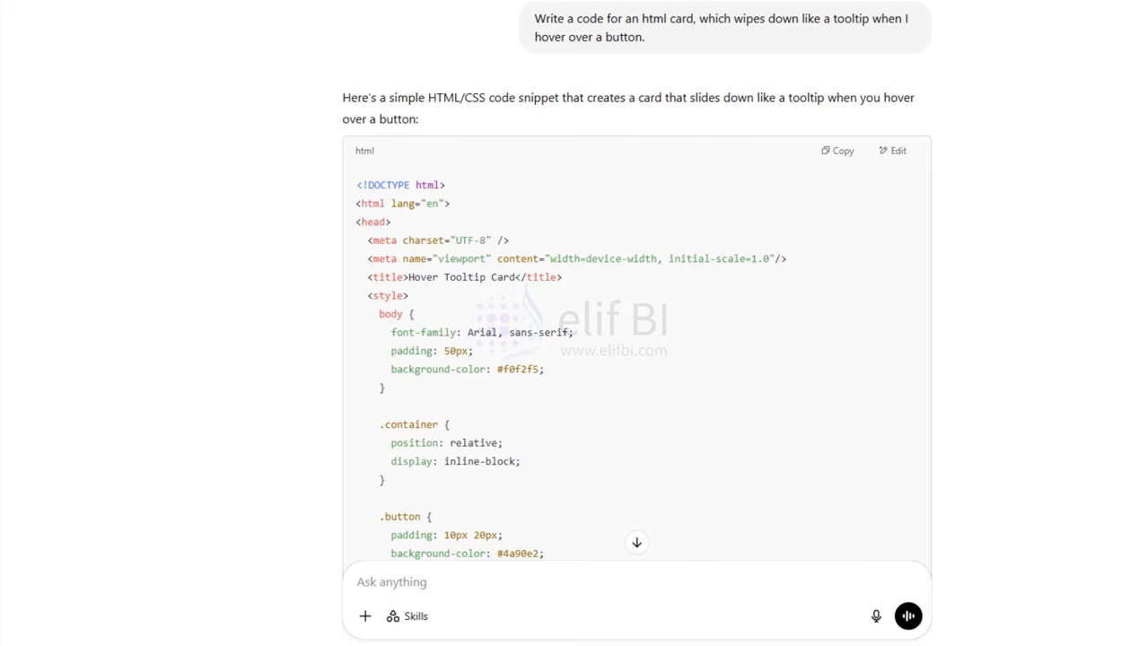
Step: Return to ChatGPT and start a follow-up message with "Can you change the code to make these changes?"
{"action": "scroll", "coordinate": [1041, 485], "scroll_direction": "down", "scroll_amount": 10}
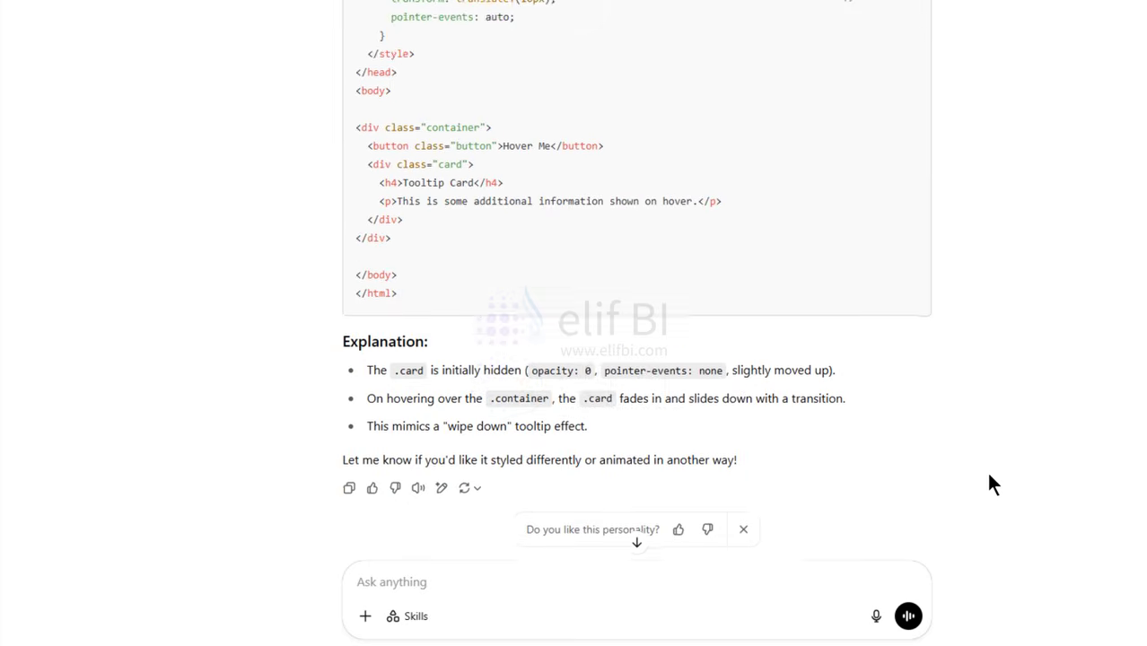
{"action": "left_click", "coordinate": [425, 585]}
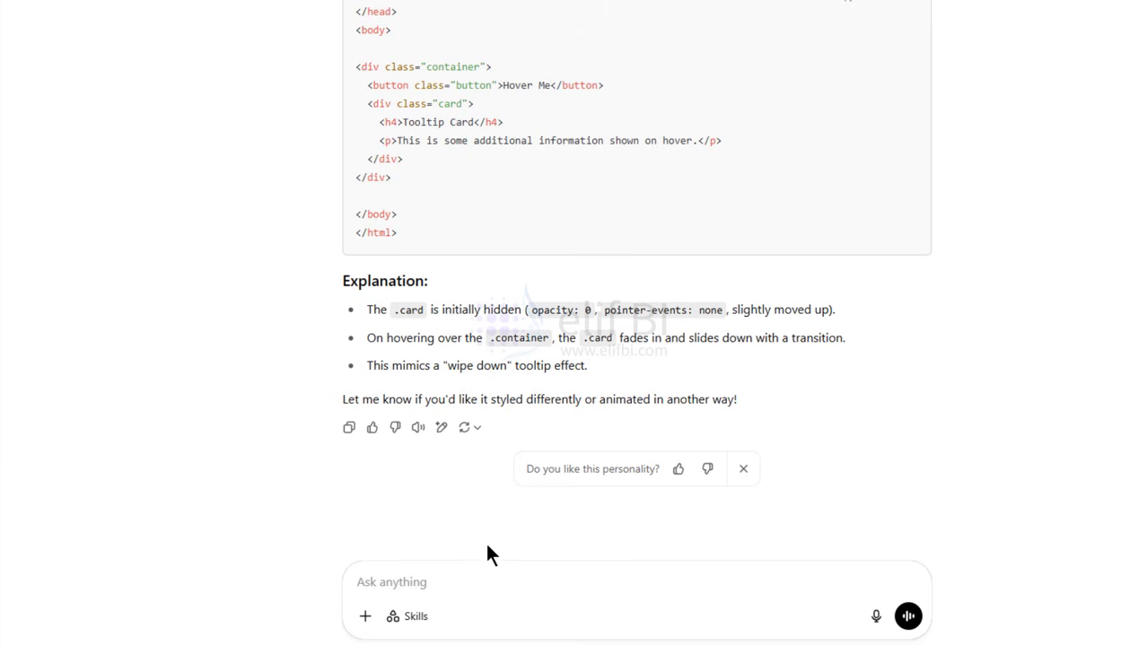
{"action": "type", "text": "Can you chane"}
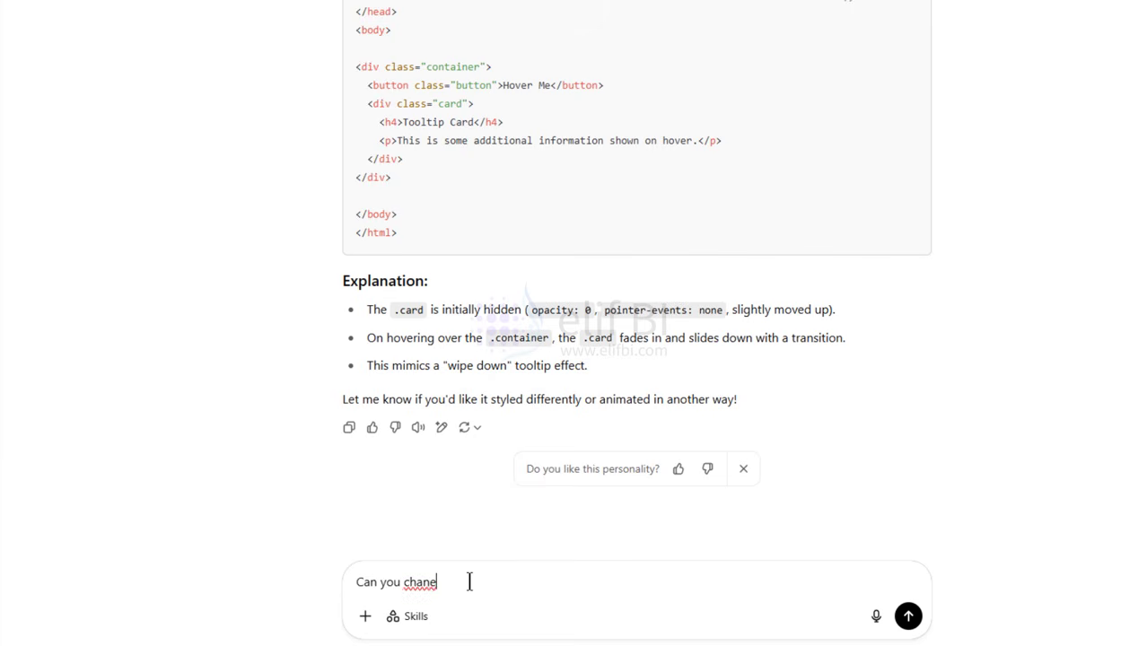
{"action": "key", "text": "BackSpace"}
{"action": "type", "text": "ge the"}
{"action": "type", "text": " code "}
{"action": "type", "text": "ta"}
{"action": "type", "text": "o make"}
{"action": "type", "text": " these changes"}
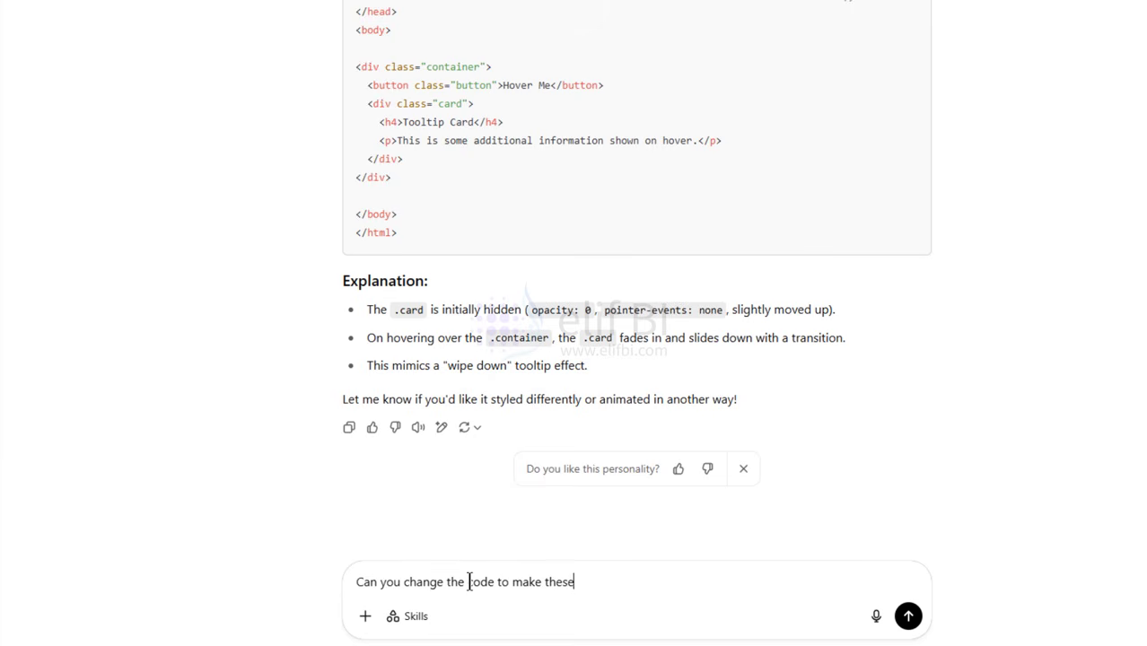
{"action": "type", "text": "?"}
{"action": "key", "text": "shift+Return"}
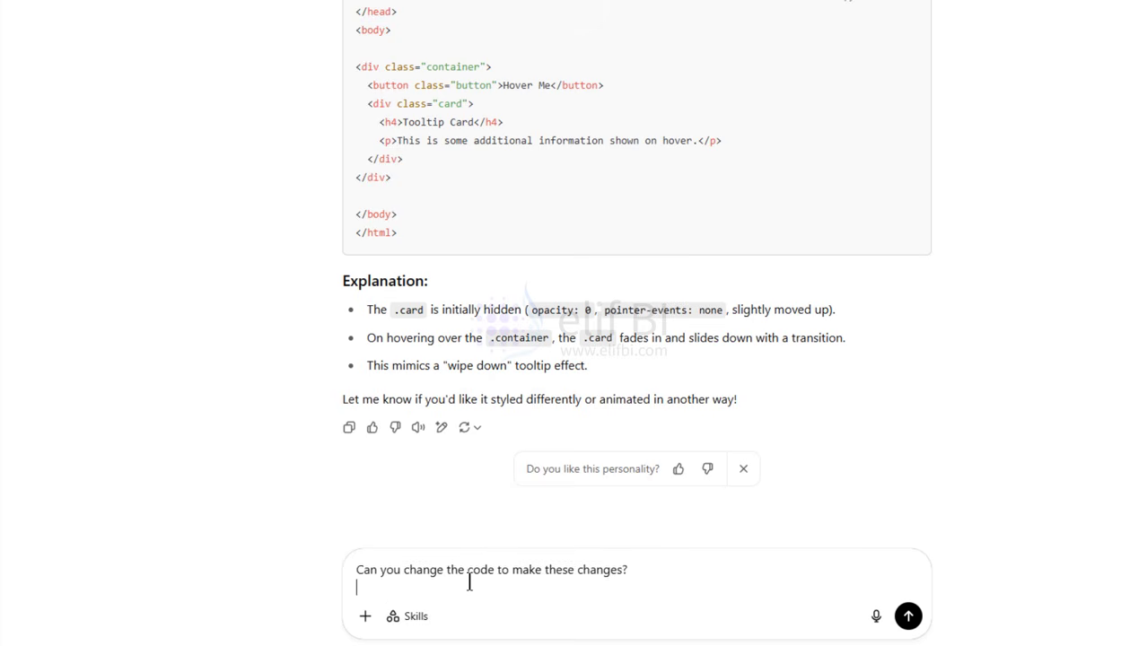
Step: Add the requirement "Background should be transparent." on its own line in the follow-up message
{"action": "type", "text": "back"}
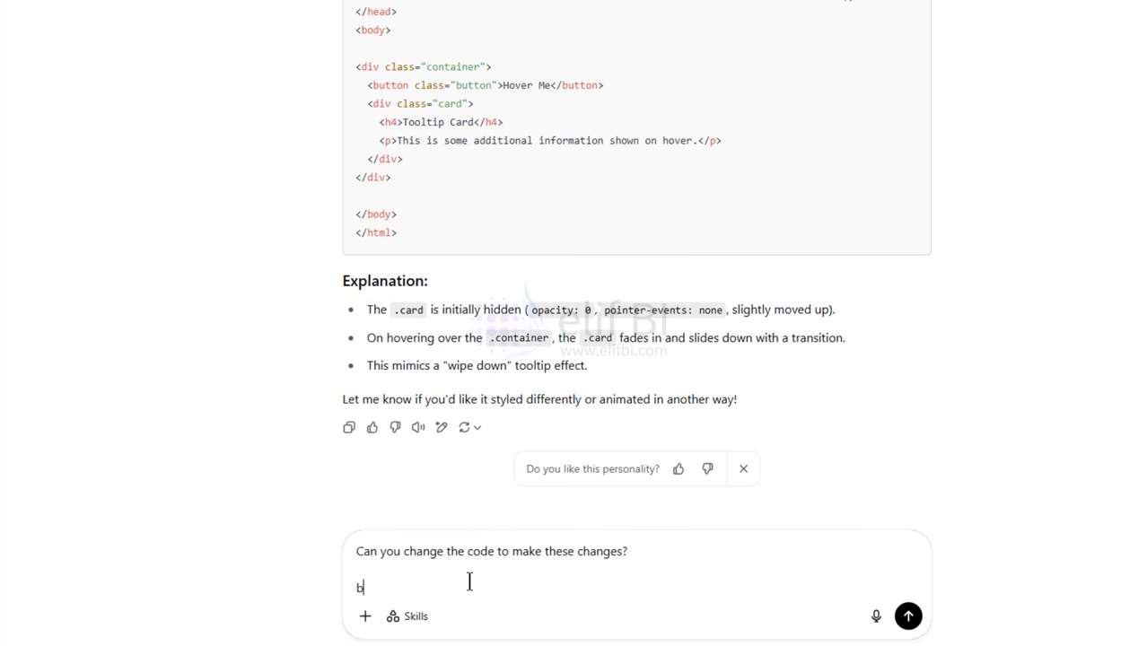
{"action": "key", "text": "BackSpace"}
{"action": "key", "text": "BackSpace"}
{"action": "key", "text": "BackSpace"}
{"action": "type", "text": "Background sho"}
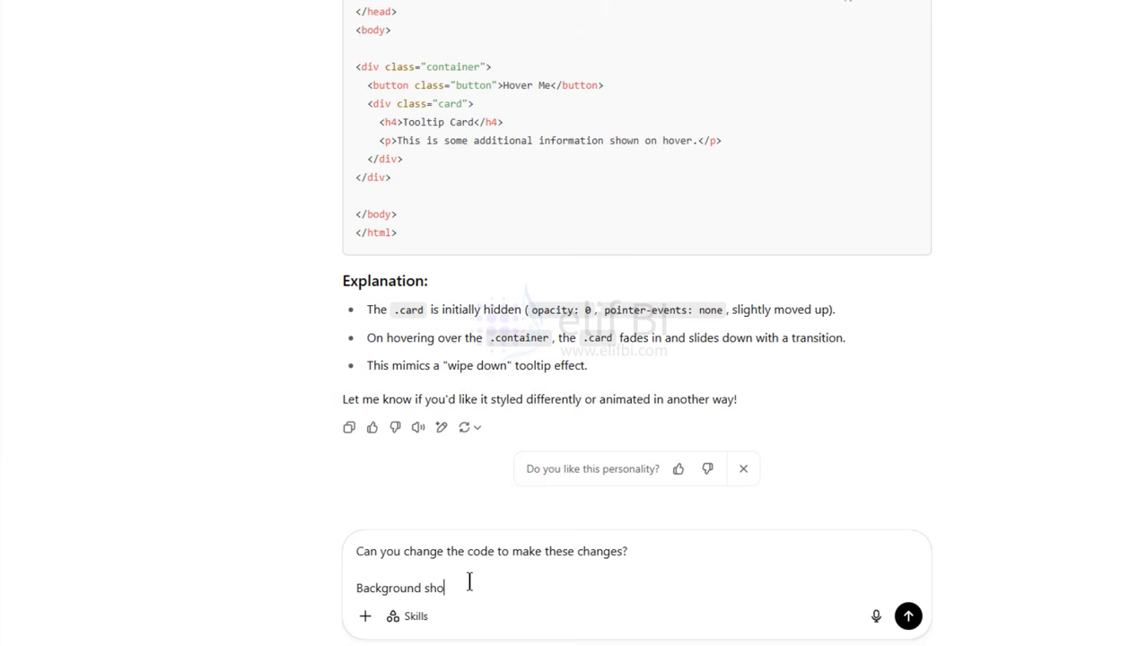
{"action": "type", "text": "uld be tan"}
{"action": "key", "text": "BackSpace"}
{"action": "type", "text": "ansparte"}
{"action": "key", "text": "BackSpace"}
{"action": "key", "text": "BackSpace"}
{"action": "type", "text": "ent."}
{"action": "key", "text": "shift+Return"}
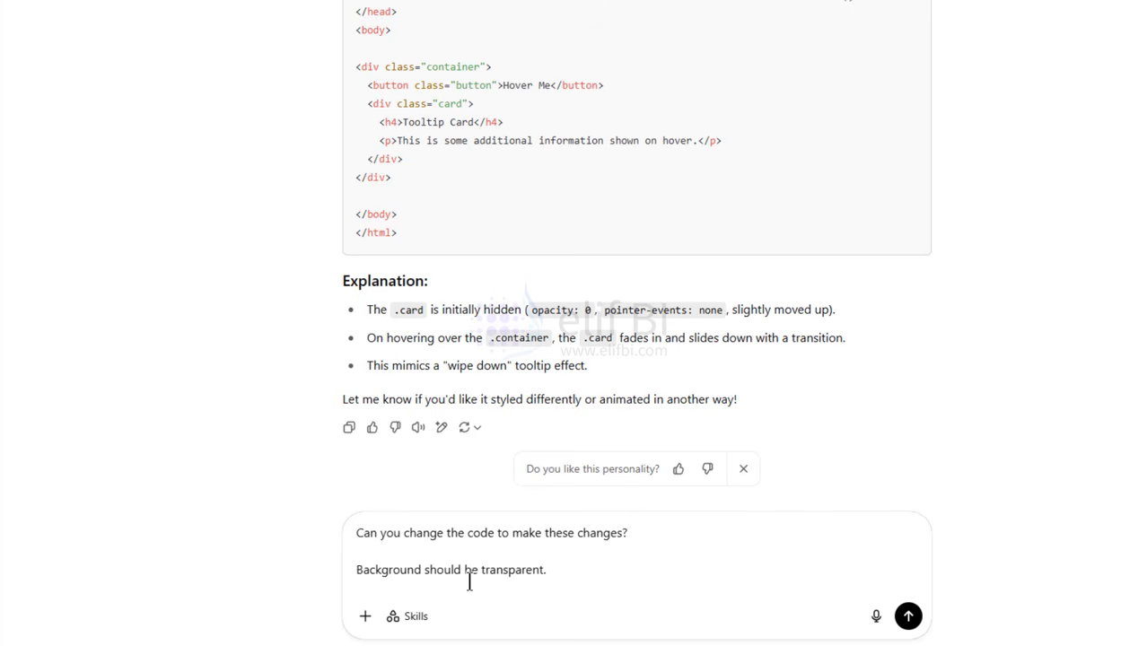
Step: Add the line "Button border should be of color #dddddd, button should have color #303030." to the follow-up message
{"action": "type", "text": "Button border sh"}
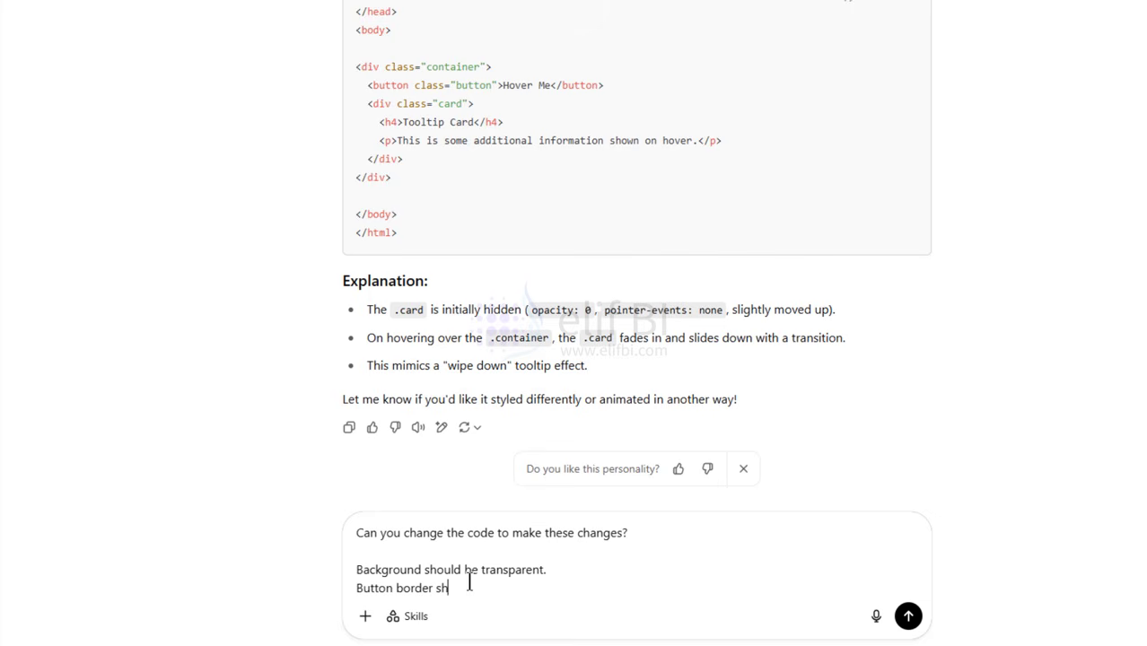
{"action": "type", "text": "ould be of color #dddddd"}
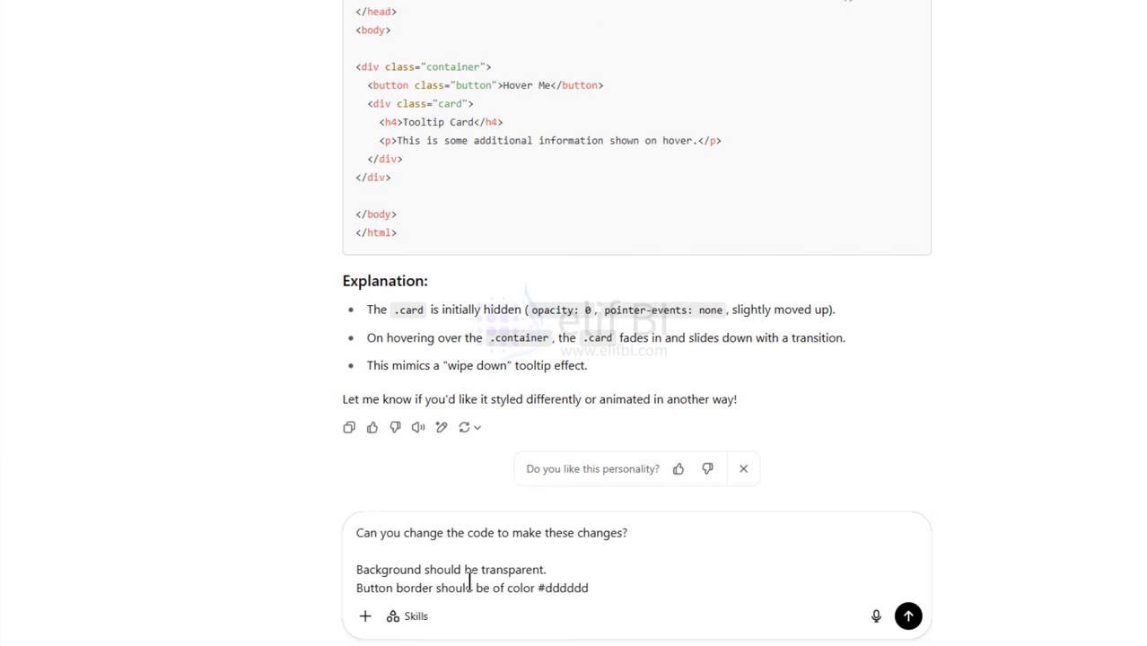
{"action": "type", "text": ", button should have color"}
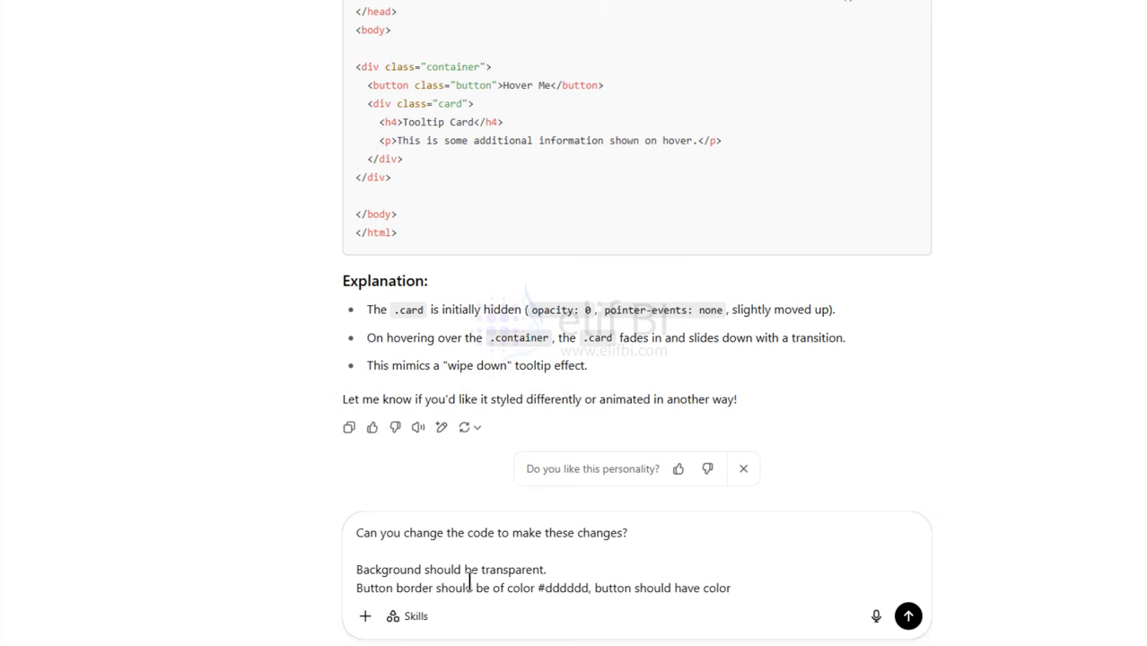
{"action": "type", "text": " #303030."}
{"action": "key", "text": "shift+Return"}
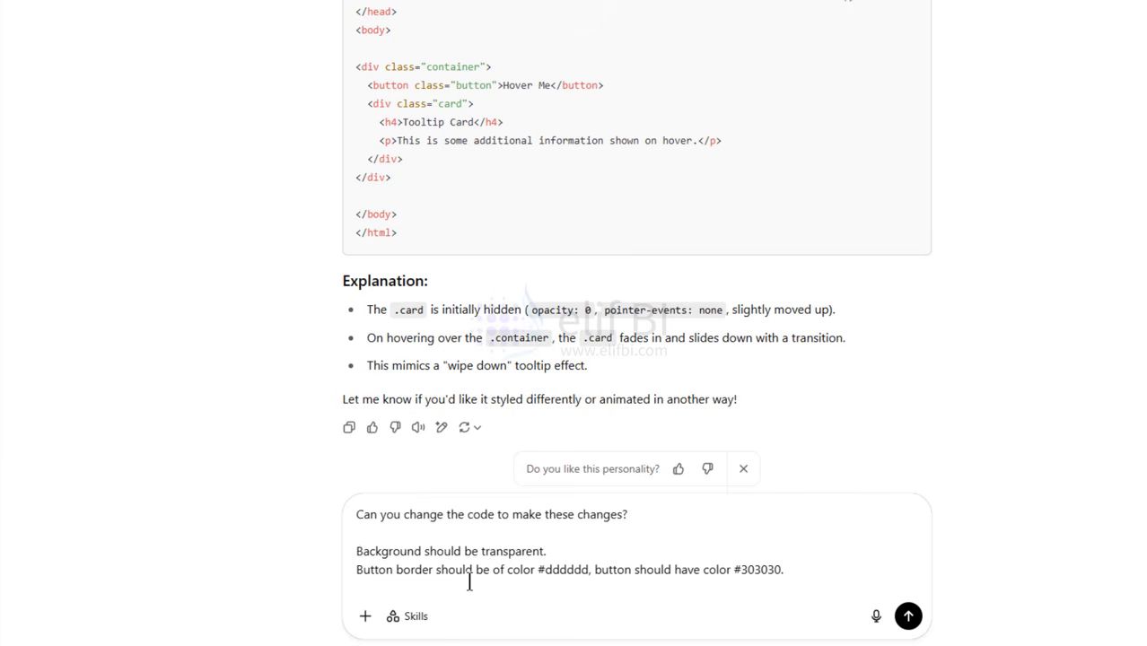
Step: Add "Tooltip should have color #303030 with border color #dddddd." as the final requirement and send the message
{"action": "type", "text": "Tooltip should have "}
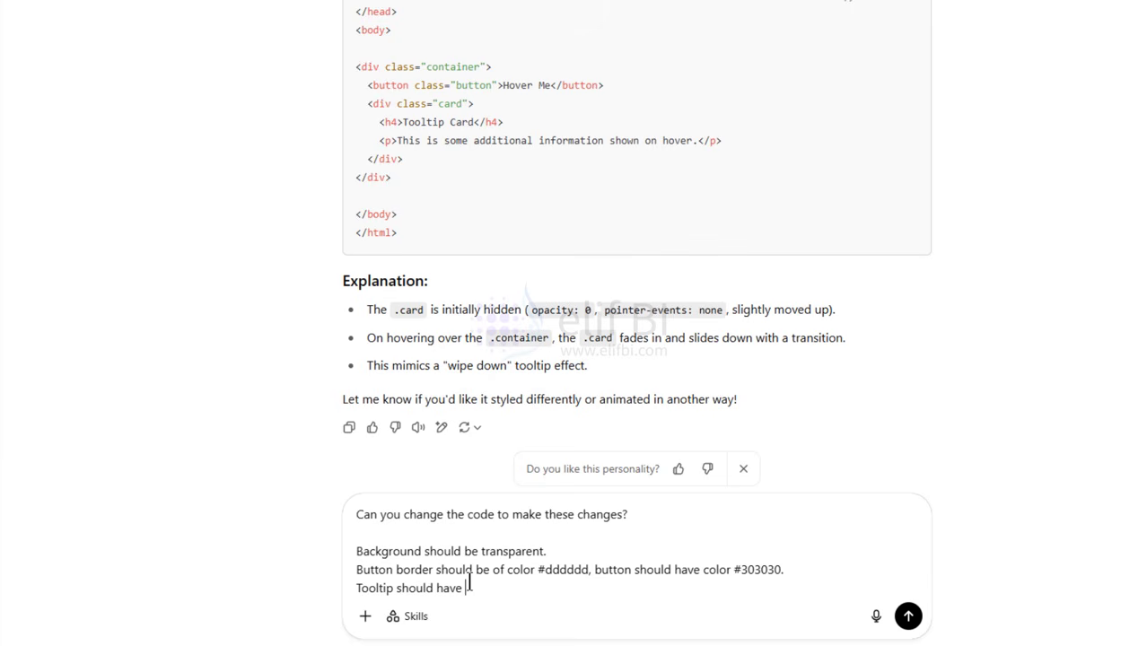
{"action": "type", "text": "color #303030 with"}
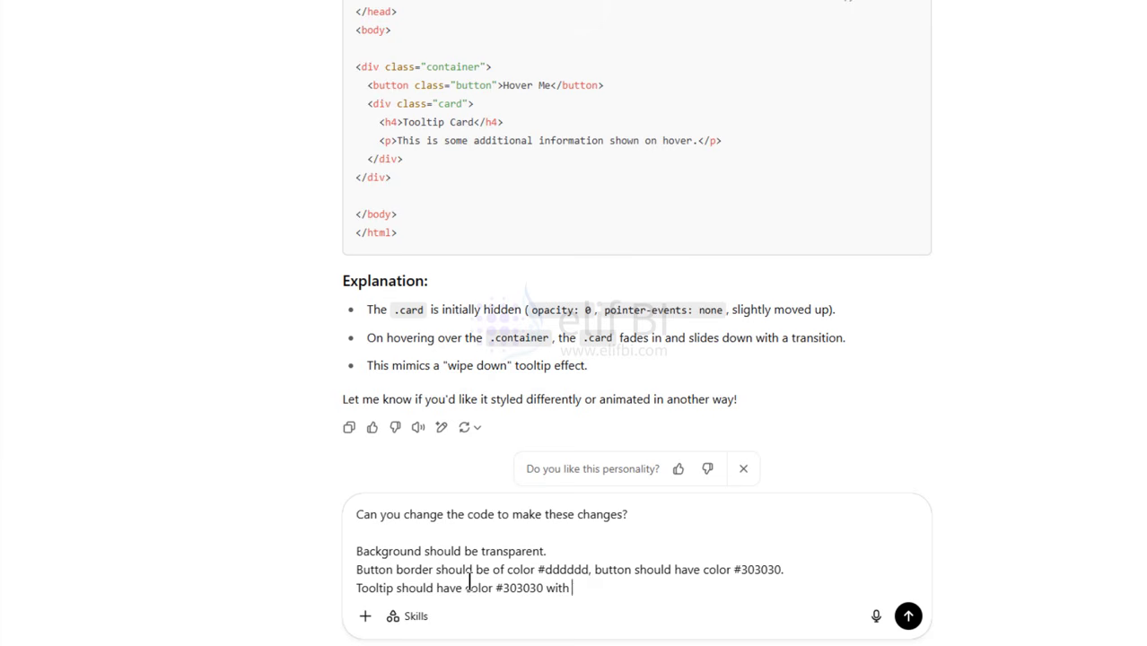
{"action": "type", "text": " border color #dddddd."}
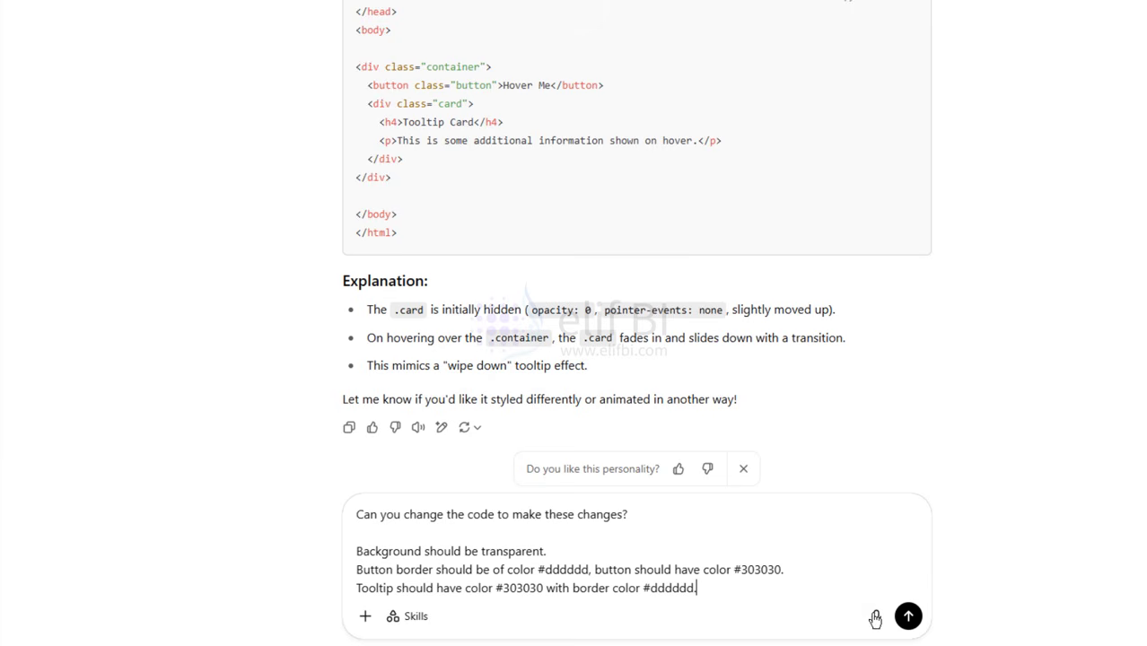
{"action": "left_click", "coordinate": [908, 616]}
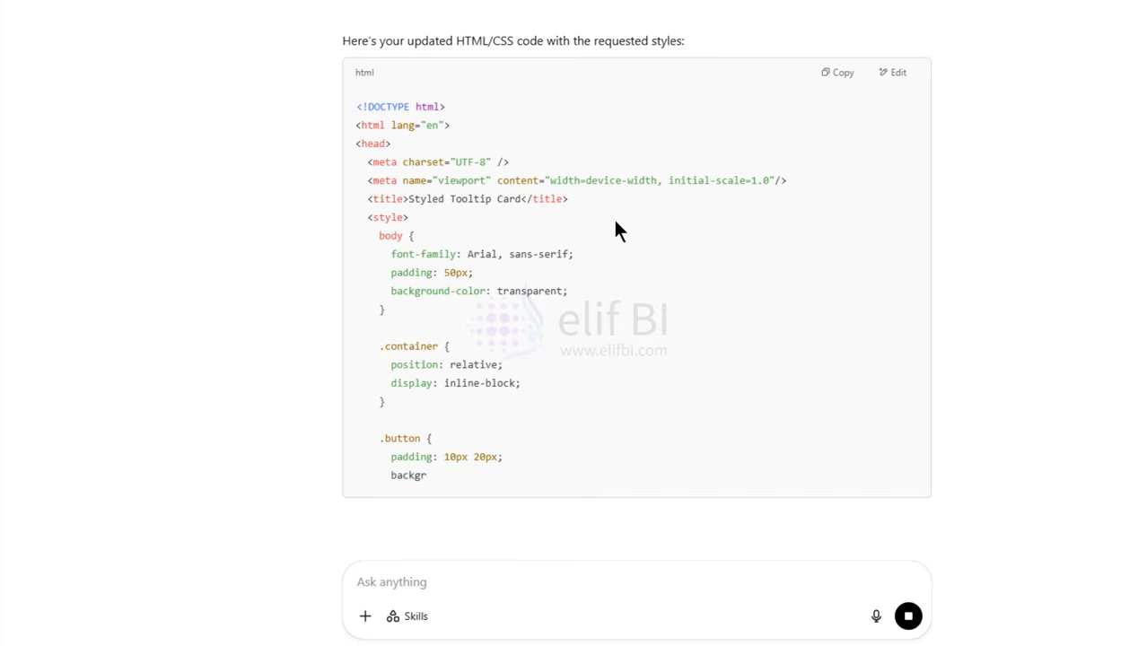
Step: Review the regenerated HTML/CSS code with the requested colors and copy the whole code block
{"action": "scroll", "coordinate": [576, 395], "scroll_direction": "down", "scroll_amount": 8}
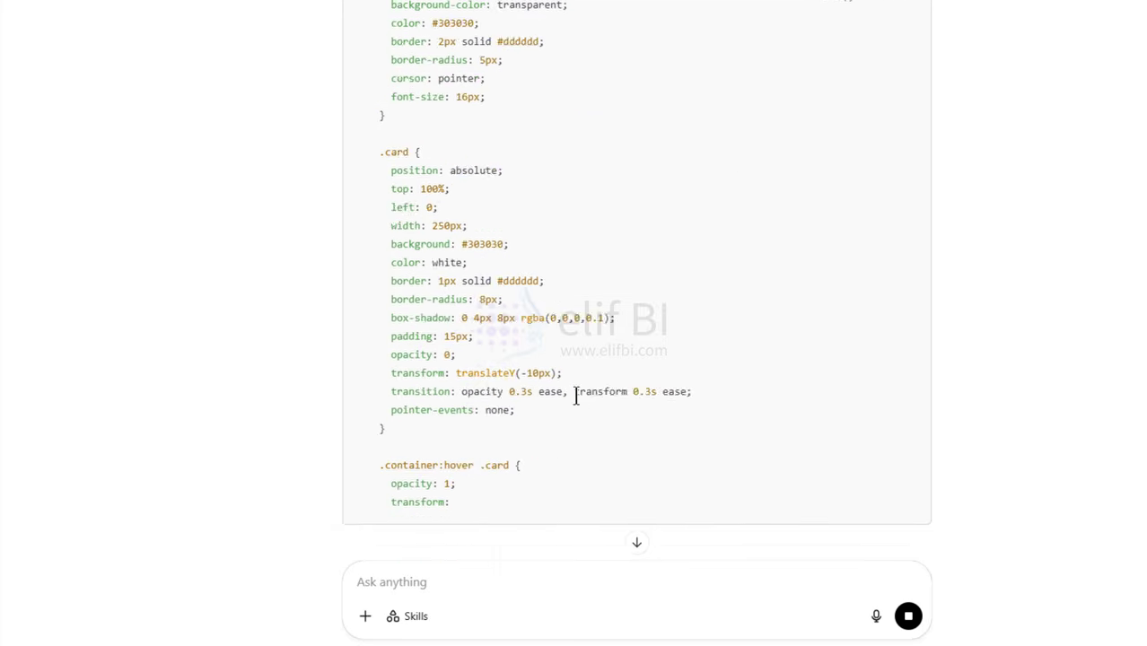
{"action": "scroll", "coordinate": [576, 396], "scroll_direction": "down", "scroll_amount": 7}
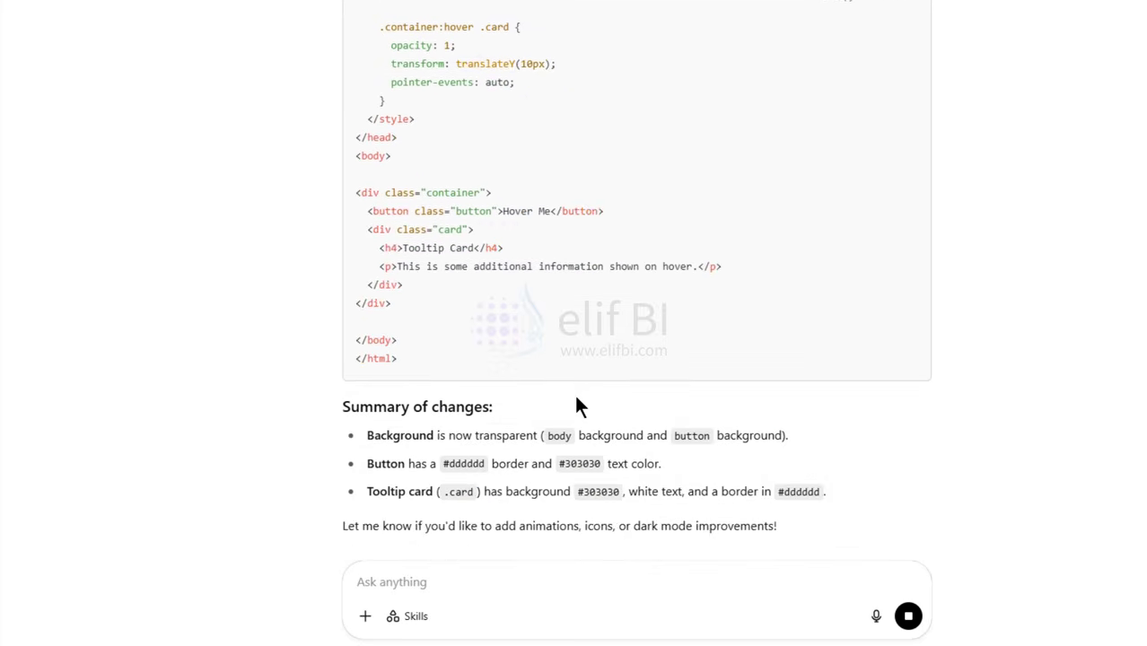
{"action": "scroll", "coordinate": [576, 405], "scroll_direction": "up", "scroll_amount": 12}
{"action": "left_click", "coordinate": [844, 244]}
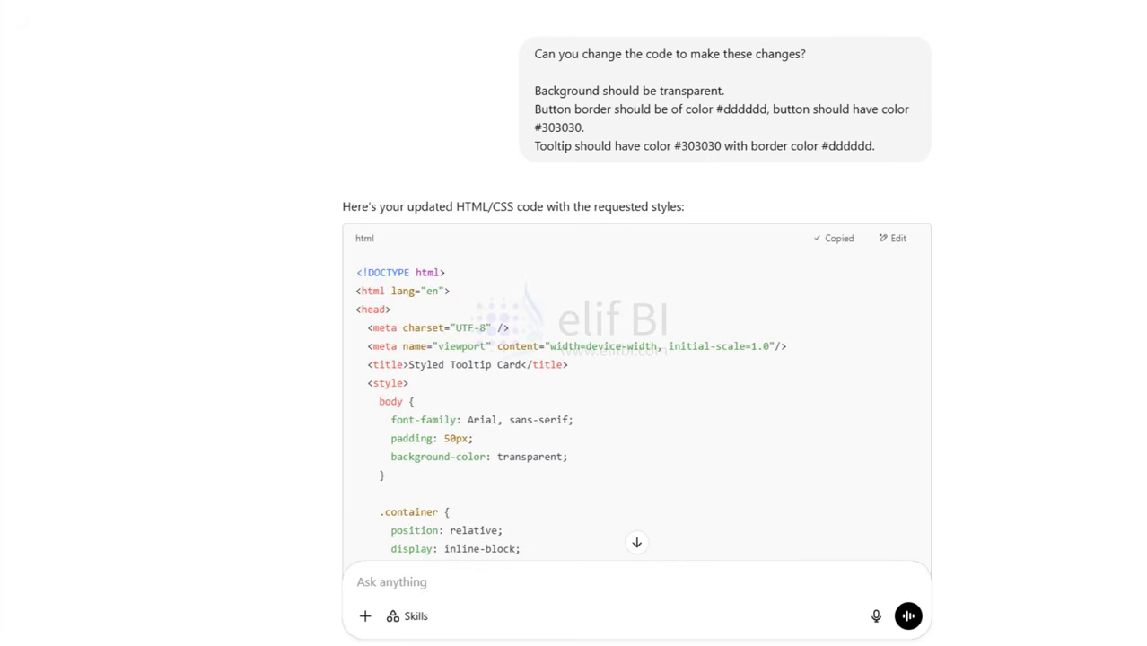
Step: Switch to the text editor, replace the entire contents of Overview.html with the copied code, and save the file
{"action": "key", "text": "alt+Tab"}
{"action": "left_click", "coordinate": [520, 342]}
{"action": "key", "text": "ctrl+a"}
{"action": "key", "text": "ctrl+v"}
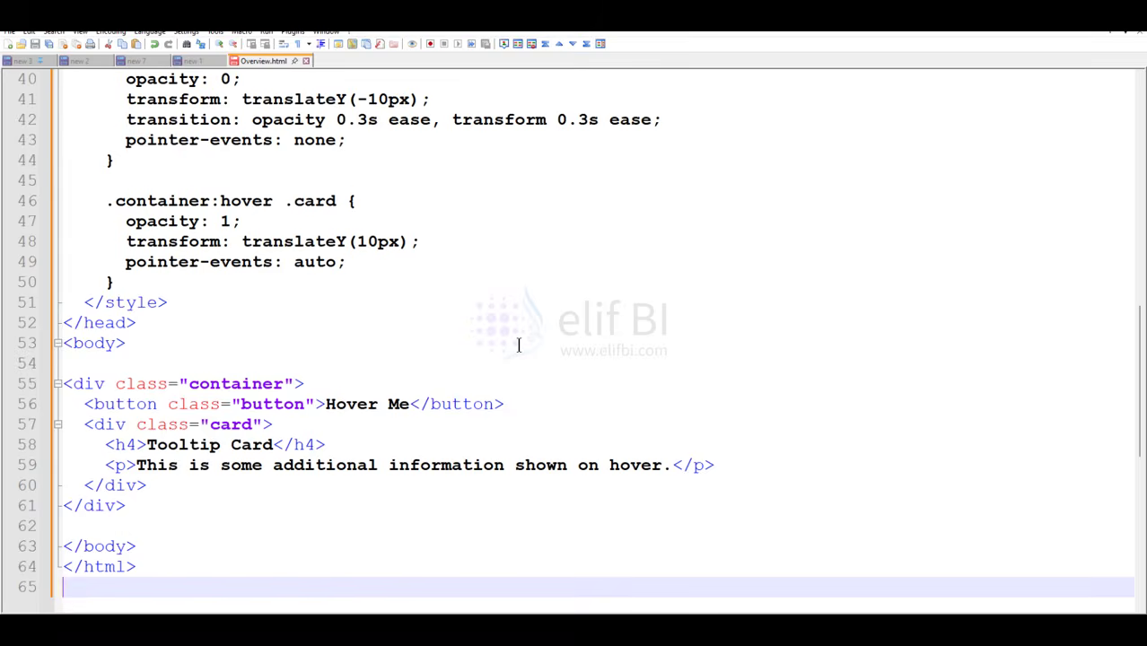
{"action": "key", "text": "ctrl+s"}
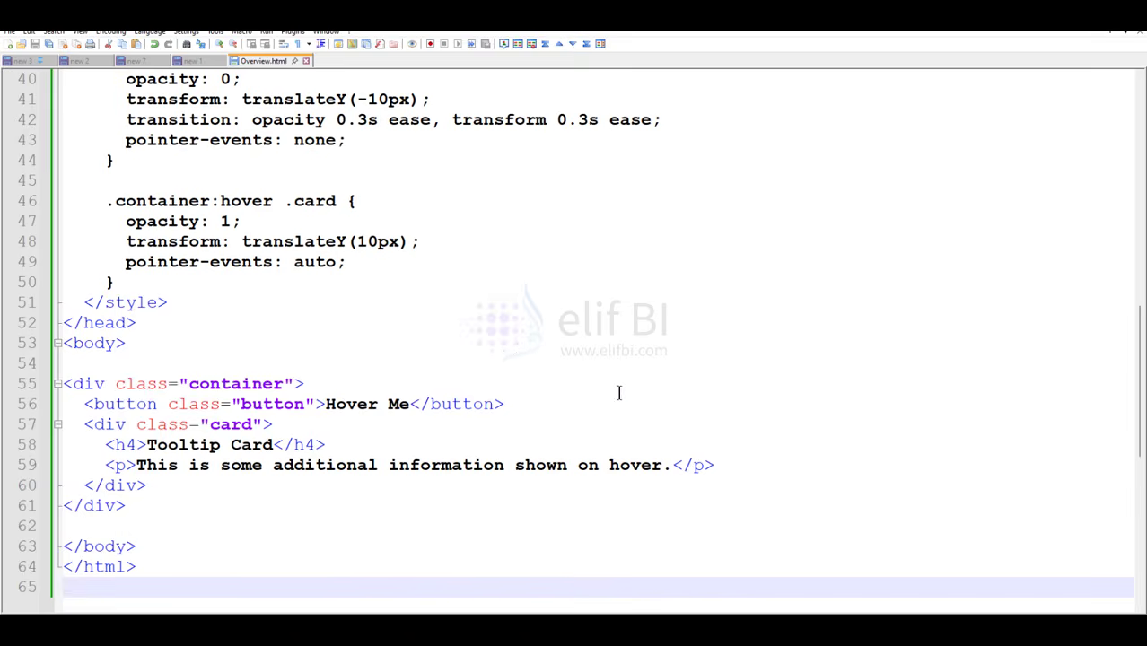
Step: Reload Overview.html in the browser and check the restyled Hover Me button and its tooltip card
{"action": "left_click", "coordinate": [301, 583]}
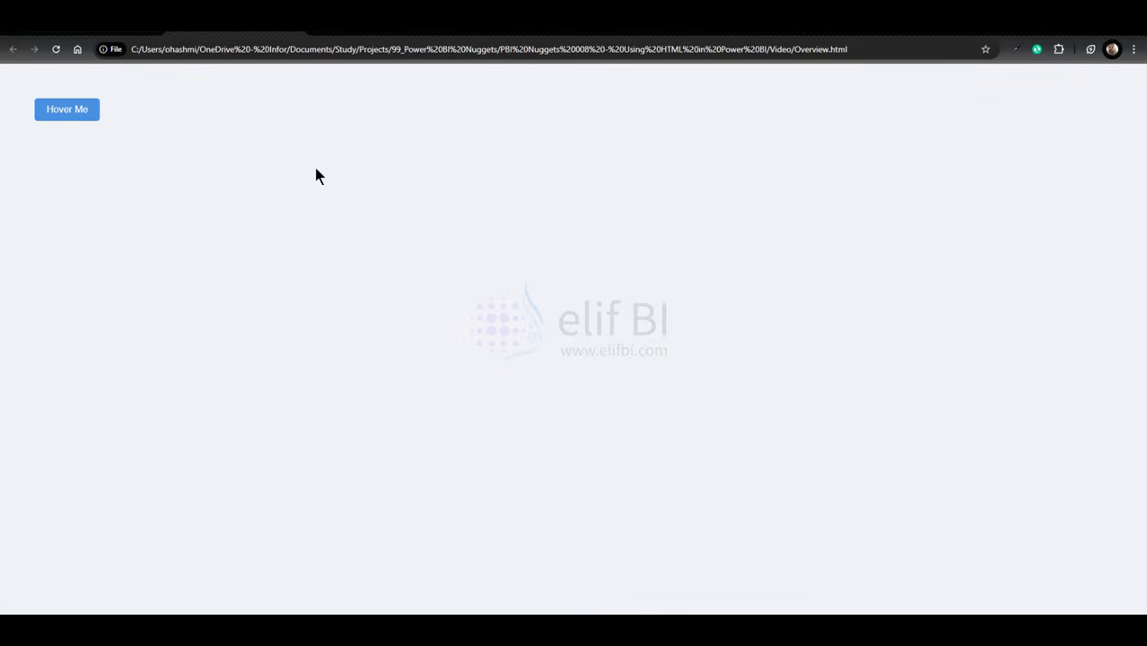
{"action": "left_click", "coordinate": [54, 48]}
{"action": "mouse_move", "coordinate": [60, 117]}
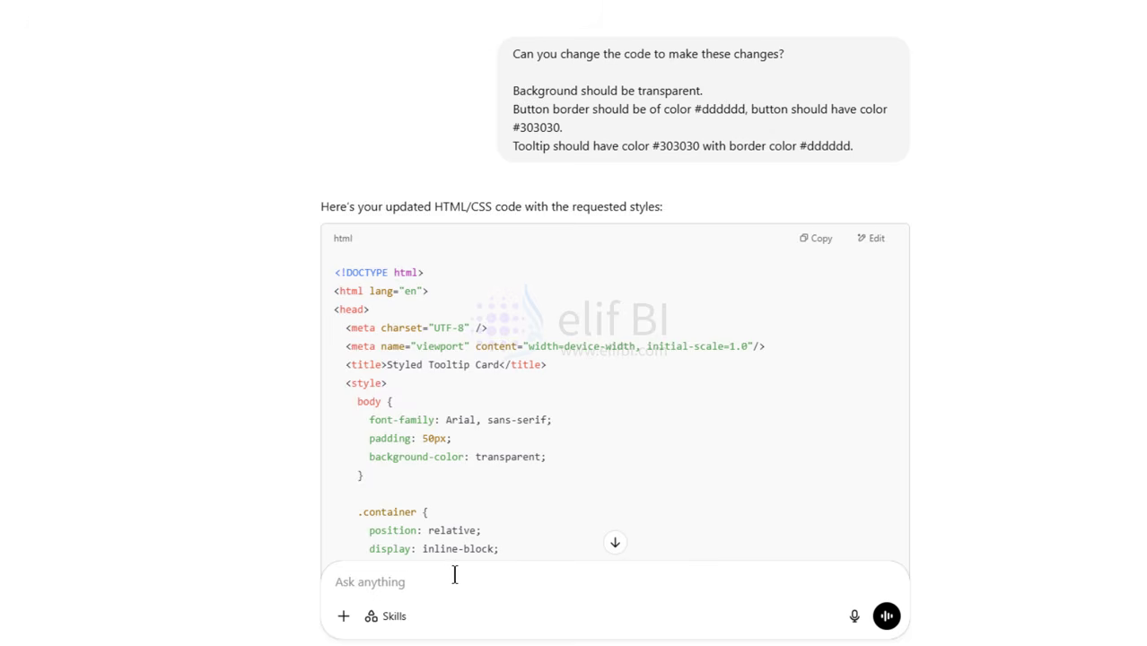
Step: In ChatGPT, write "Above the button, can you write "Lamborghini"? Give some vertical space between Lamborghini and the button." as a new message
{"action": "left_click", "coordinate": [448, 579]}
{"action": "type", "text": "Above the button"}
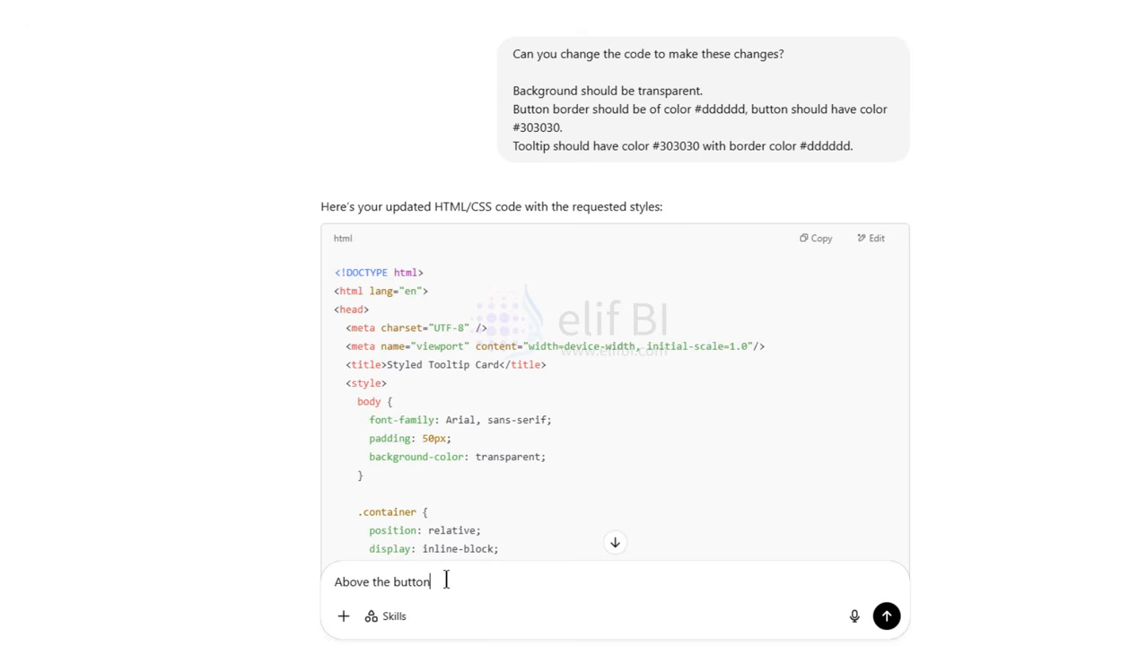
{"action": "type", "text": ", can you write \"Lamborghini"}
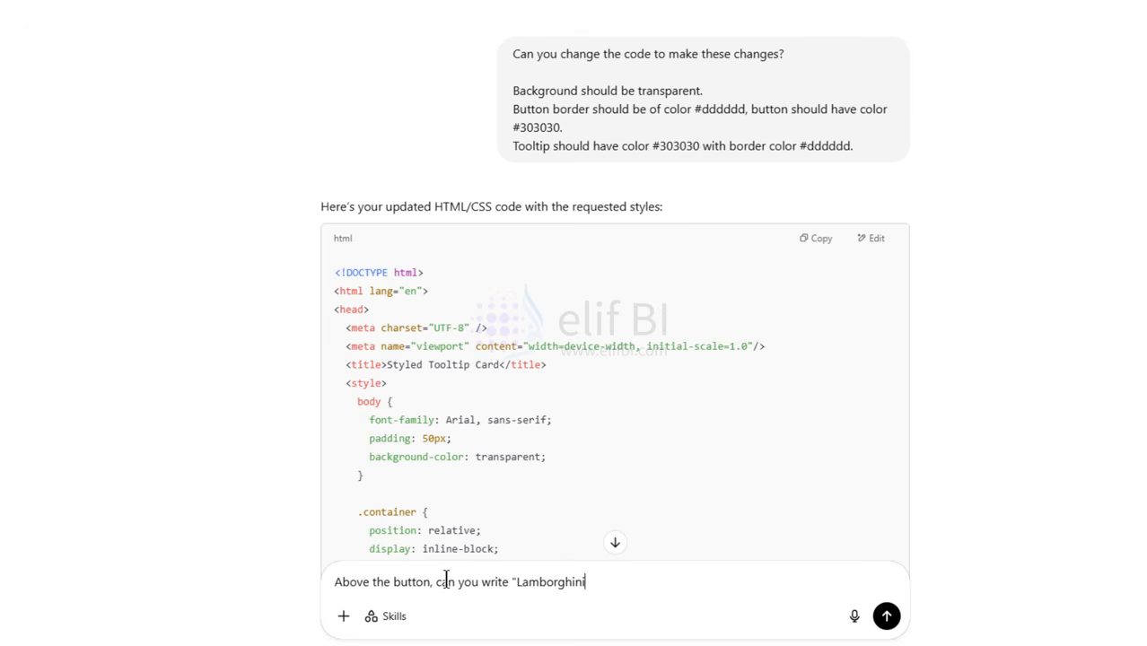
{"action": "type", "text": "\" ? Give some vertical spa"}
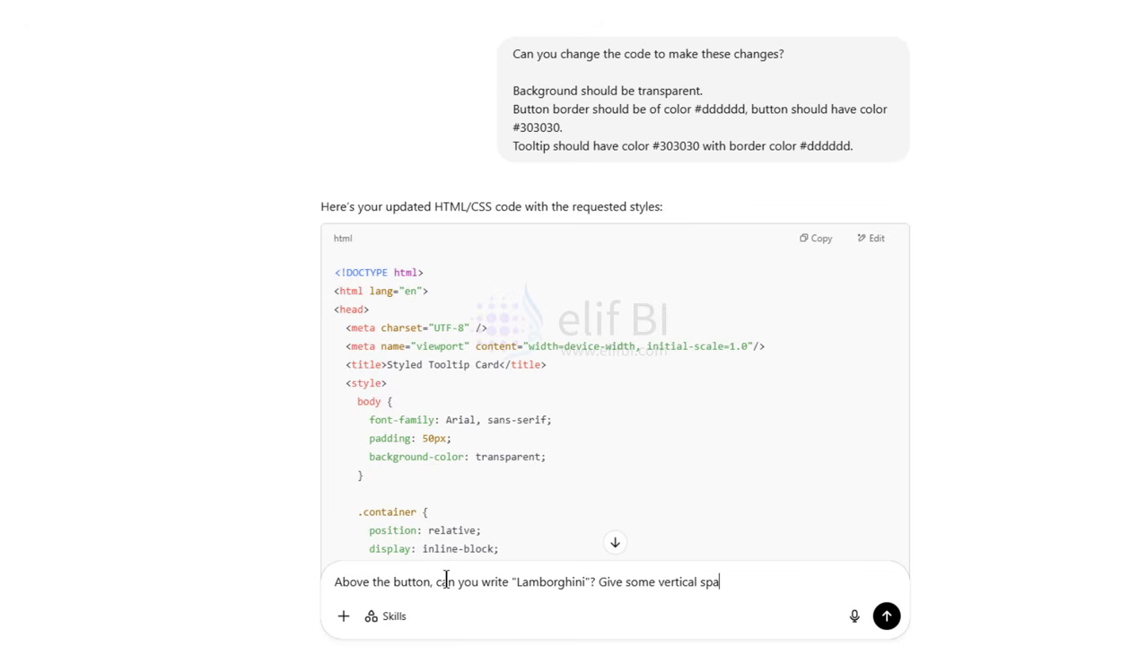
{"action": "type", "text": "ce between Lambo"}
{"action": "type", "text": "rghini"}
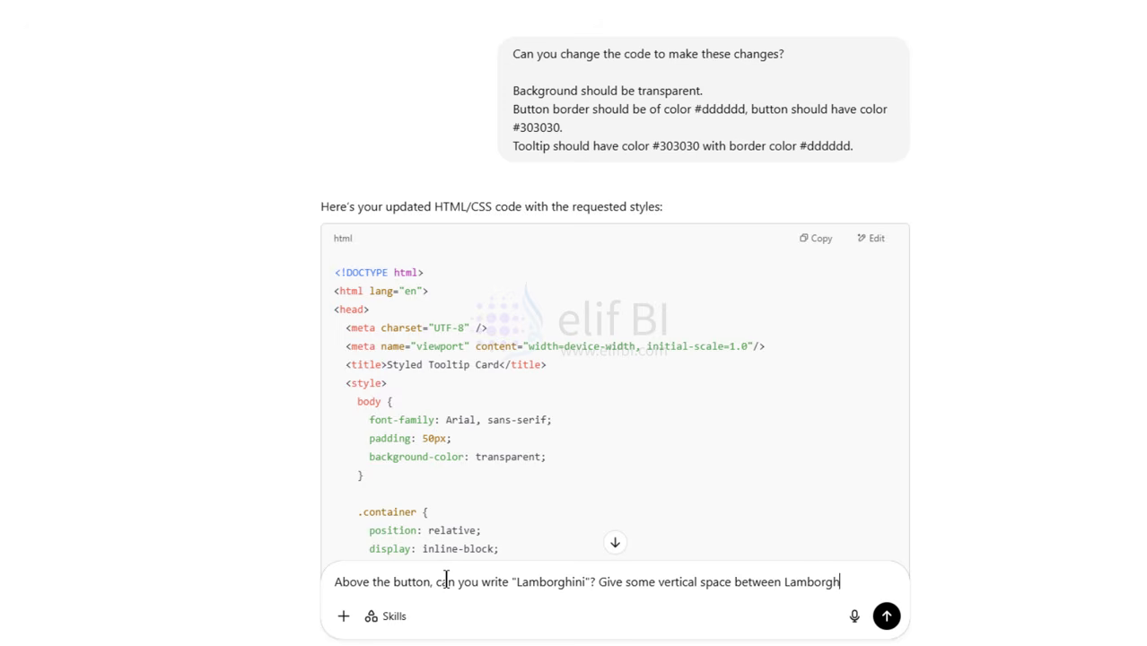
{"action": "type", "text": " and the button"}
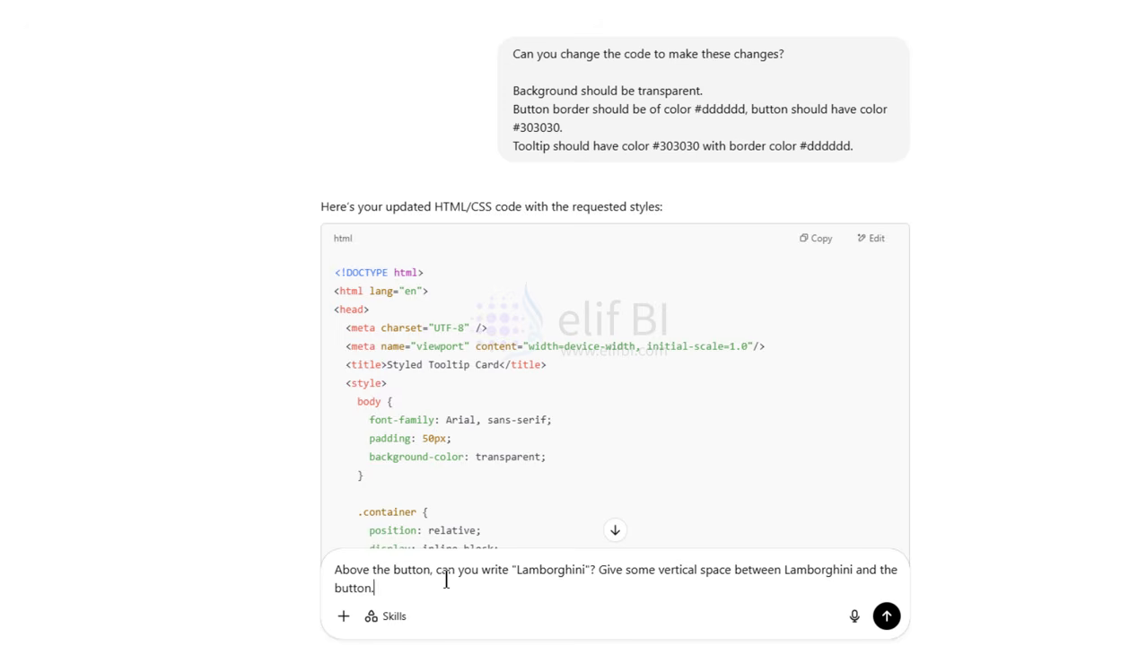
Step: Add "The button and "Lamborghini" should have a faded animation effect in the start, with a transition of 0.5 seconds." to the message
{"action": "type", "text": ". The button and \"Lamborghini"}
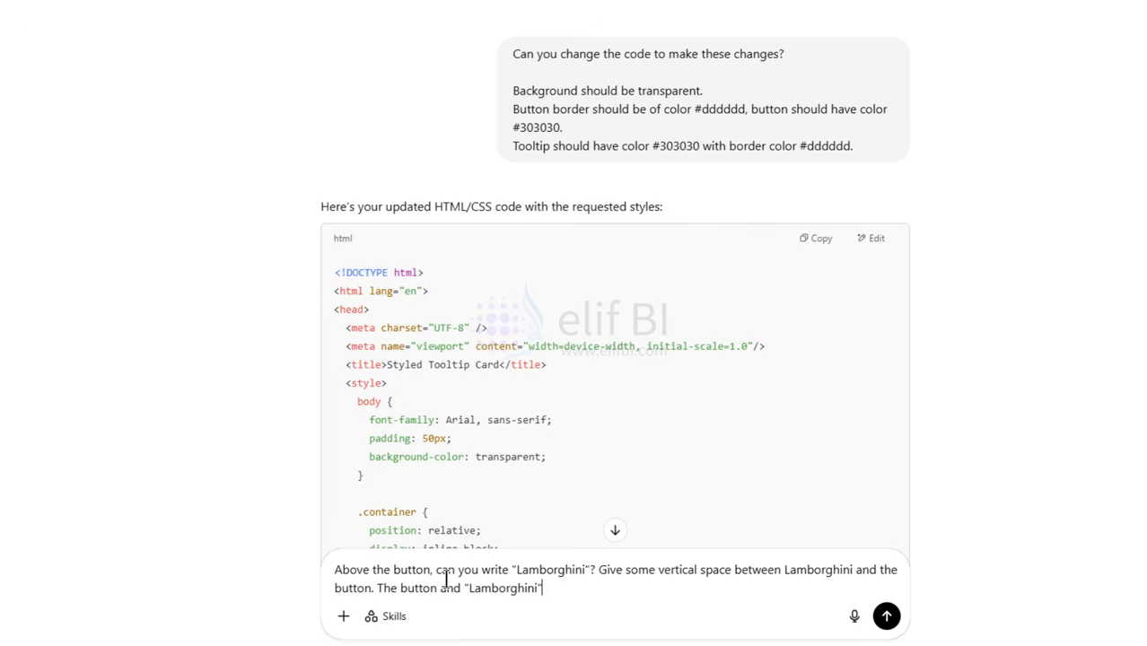
{"action": "type", "text": "\" should have a faded"}
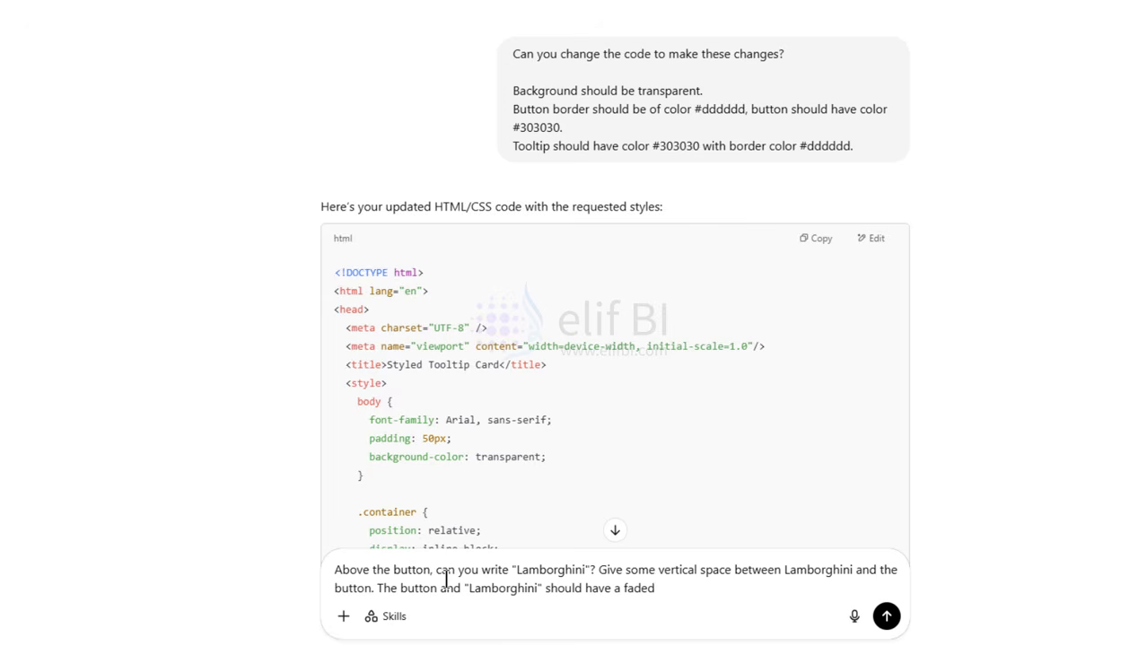
{"action": "type", "text": " animation effect i"}
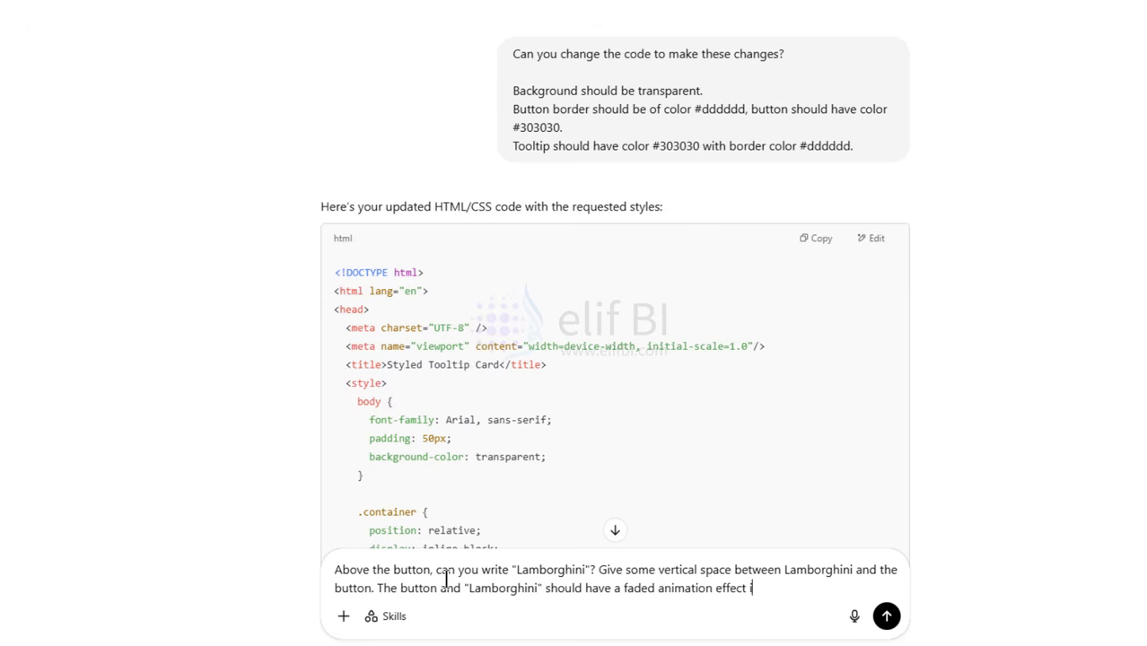
{"action": "type", "text": "n the start, with a "}
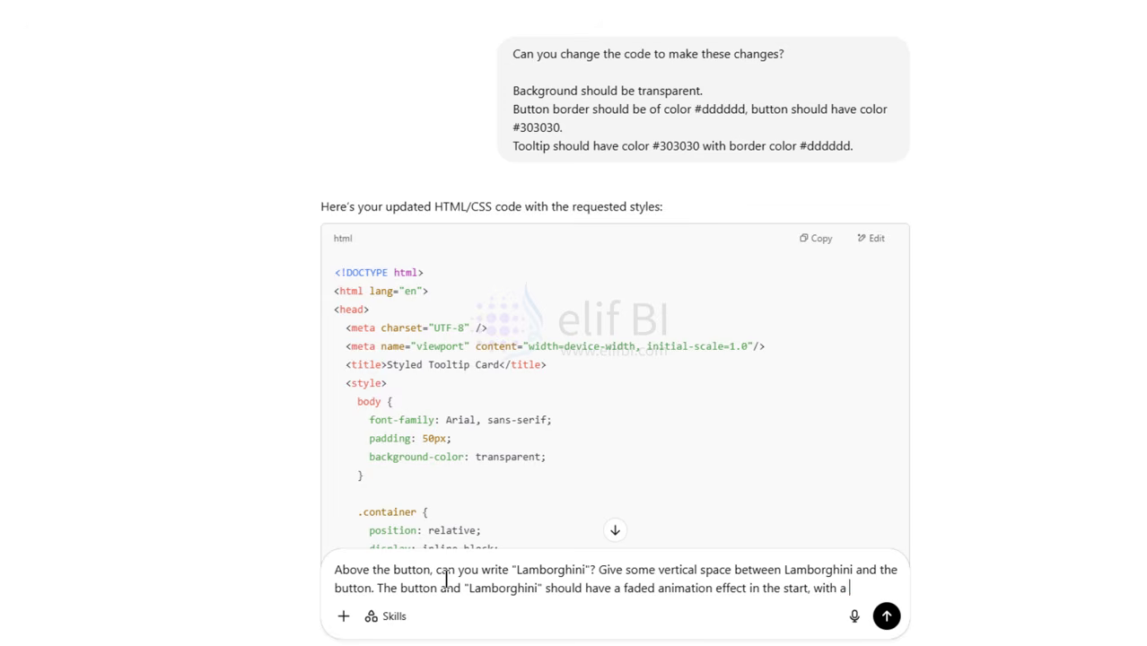
{"action": "type", "text": "transition of 0.5 "}
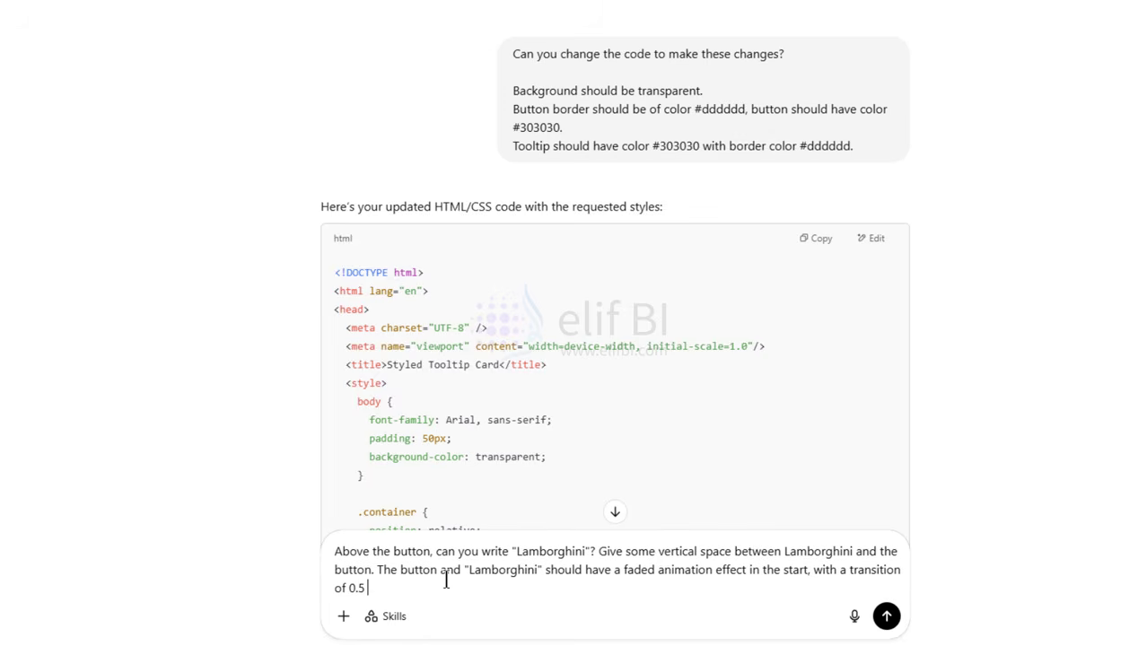
{"action": "type", "text": "seconds."}
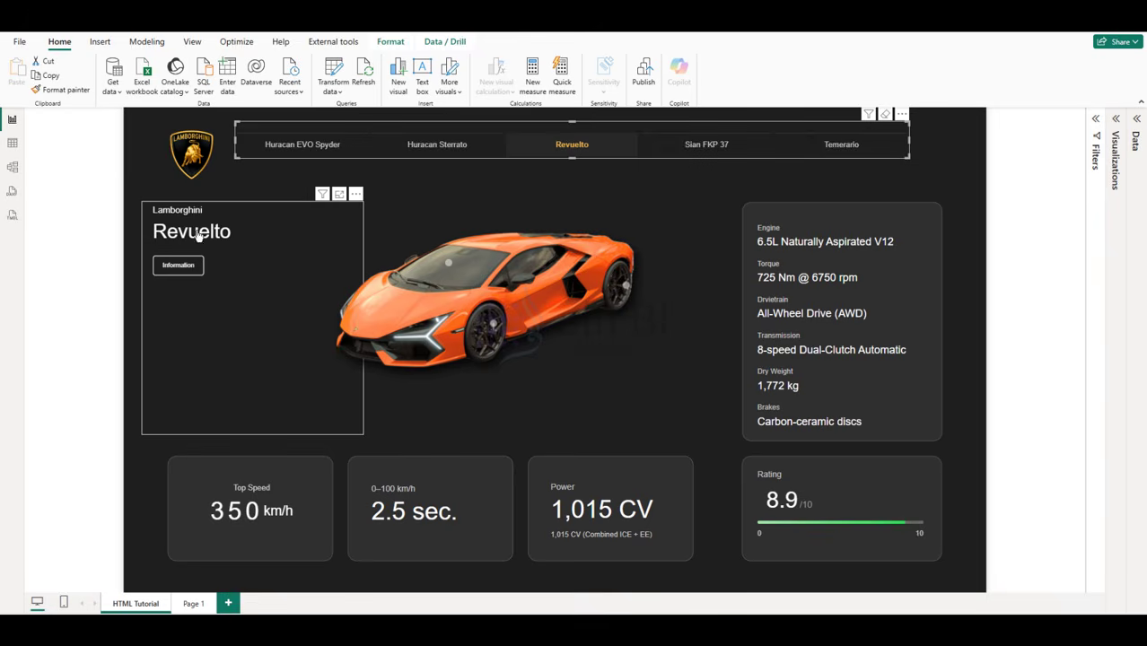
Step: Switch to the Power BI report and select Sian FKP 37, then Temerario, to examine the animation of the title and button
{"action": "left_click", "coordinate": [708, 149]}
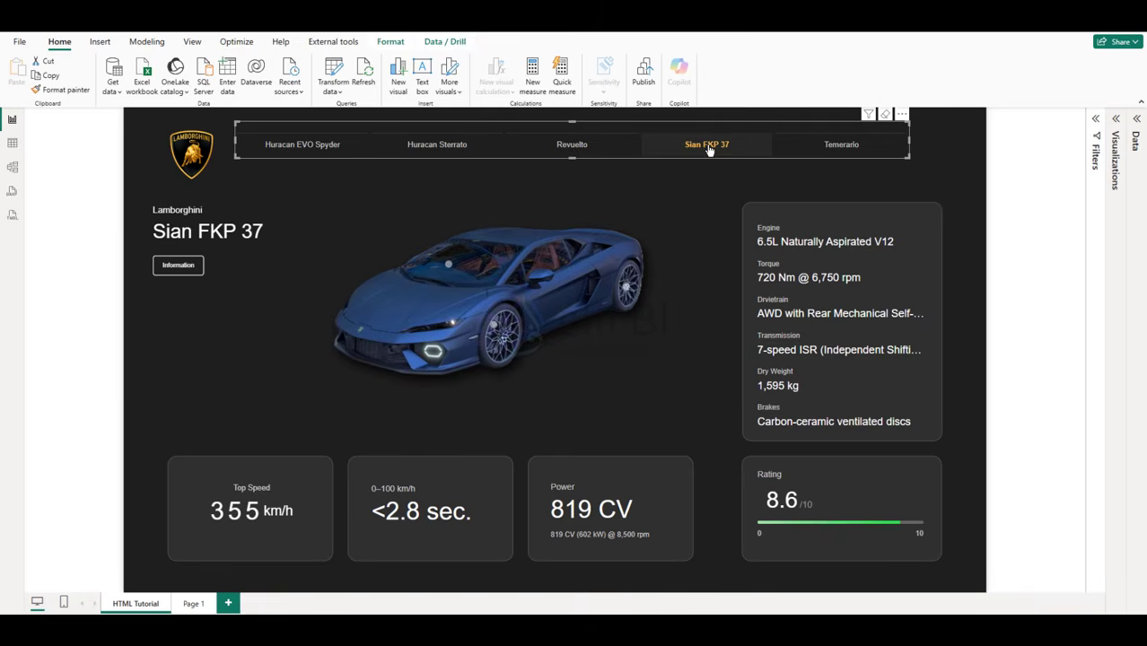
{"action": "left_click", "coordinate": [830, 148]}
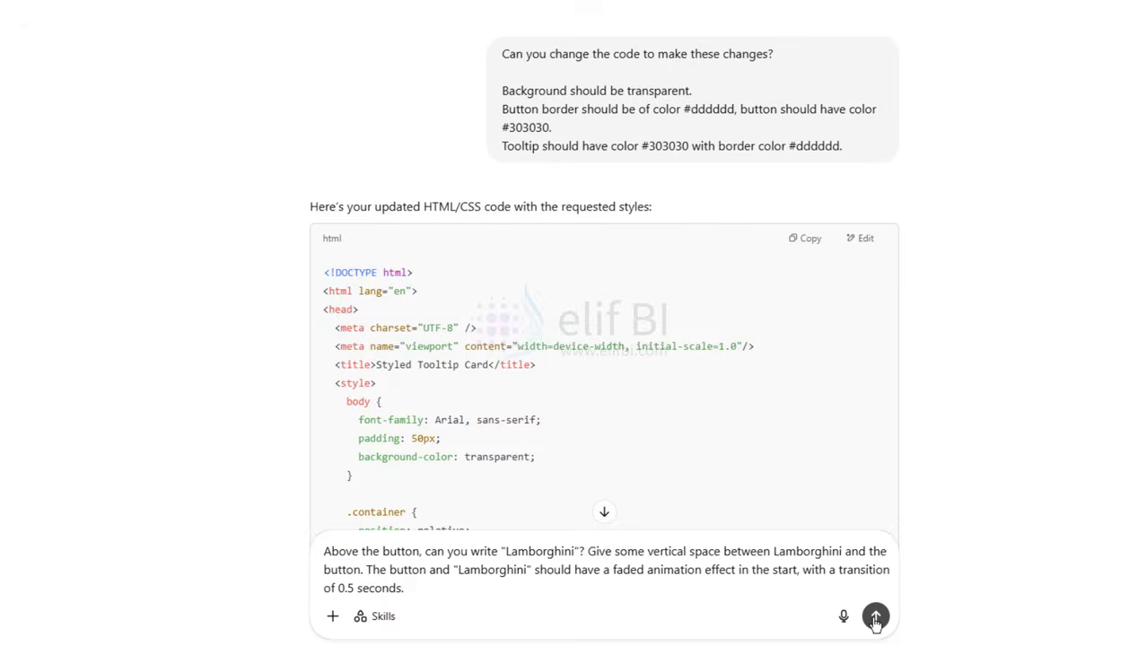
Step: Return to ChatGPT, send the Lamborghini title and animation request, and copy the updated code block from the reply
{"action": "key", "text": "Return"}
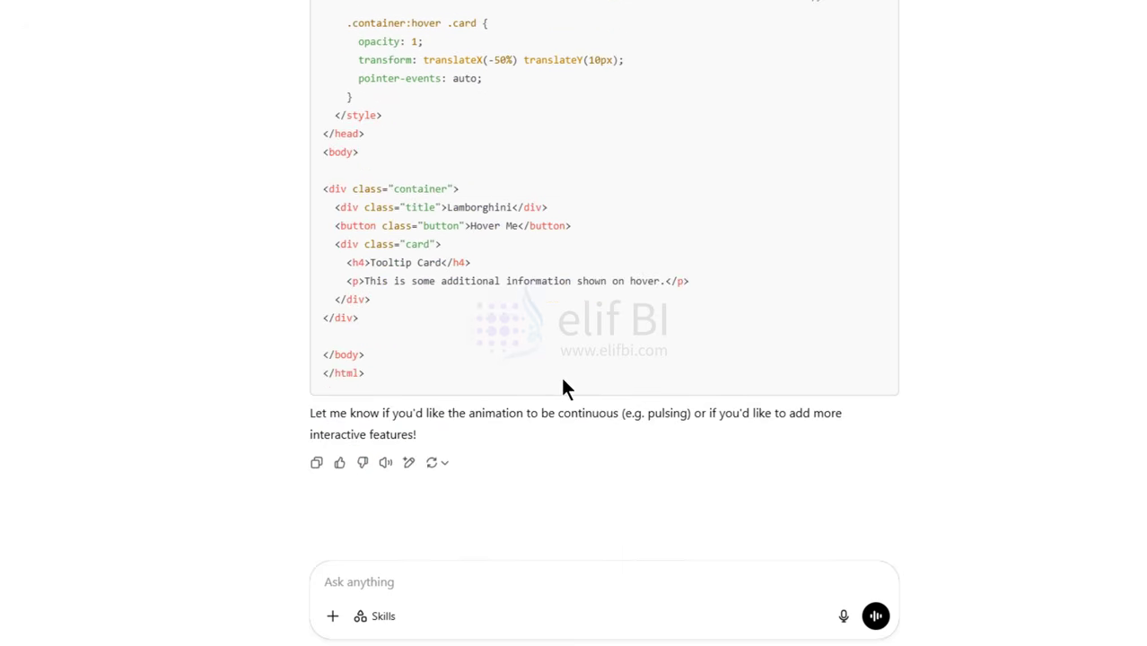
{"action": "scroll", "coordinate": [575, 388], "scroll_direction": "up", "scroll_amount": 3}
{"action": "scroll", "coordinate": [704, 266], "scroll_direction": "up", "scroll_amount": 10}
{"action": "left_click", "coordinate": [801, 141]}
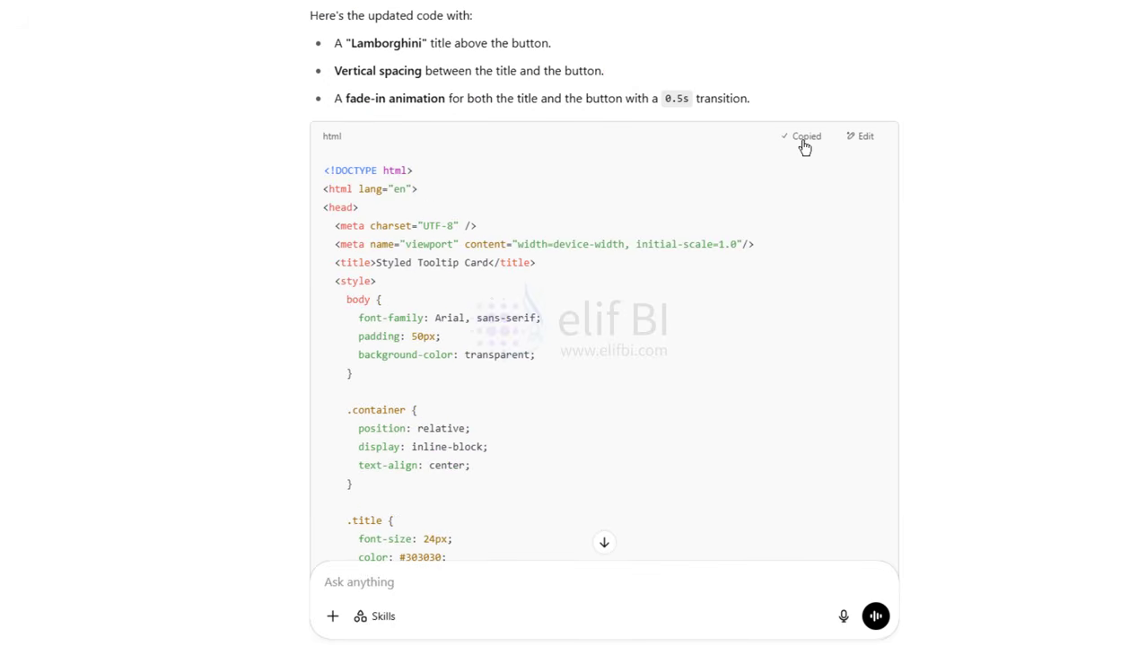
Step: Replace all the code of Overview.html in the text editor with the copied Lamborghini title version and save it
{"action": "key", "text": "alt+Tab"}
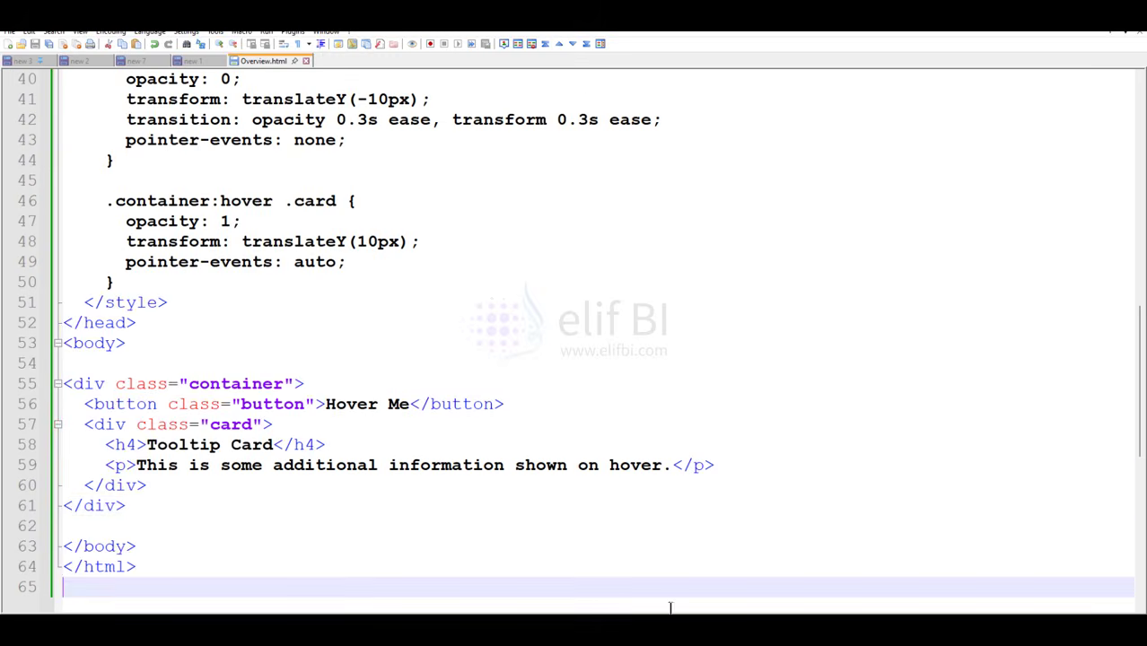
{"action": "left_click", "coordinate": [418, 500]}
{"action": "key", "text": "ctrl+a"}
{"action": "key", "text": "ctrl+v"}
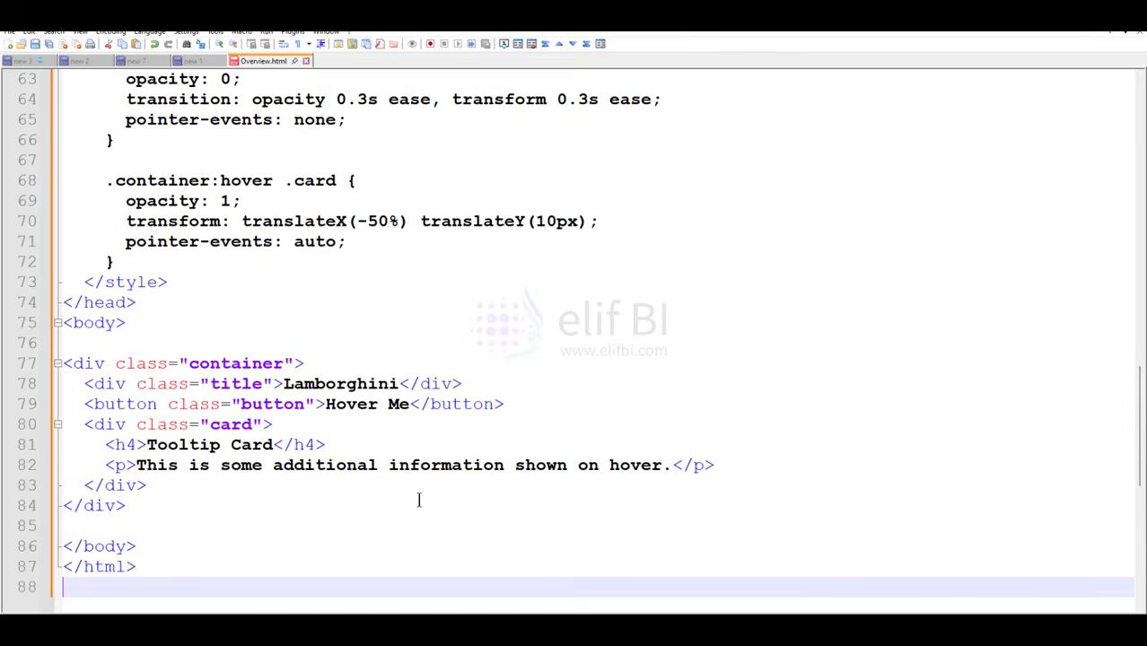
{"action": "key", "text": "ctrl+s"}
Step: Reload the Overview.html preview in the browser twice to check the Lamborghini title, the fade-in animation and the button's tooltip
{"action": "key", "text": "alt+Tab"}
{"action": "left_click", "coordinate": [56, 50]}
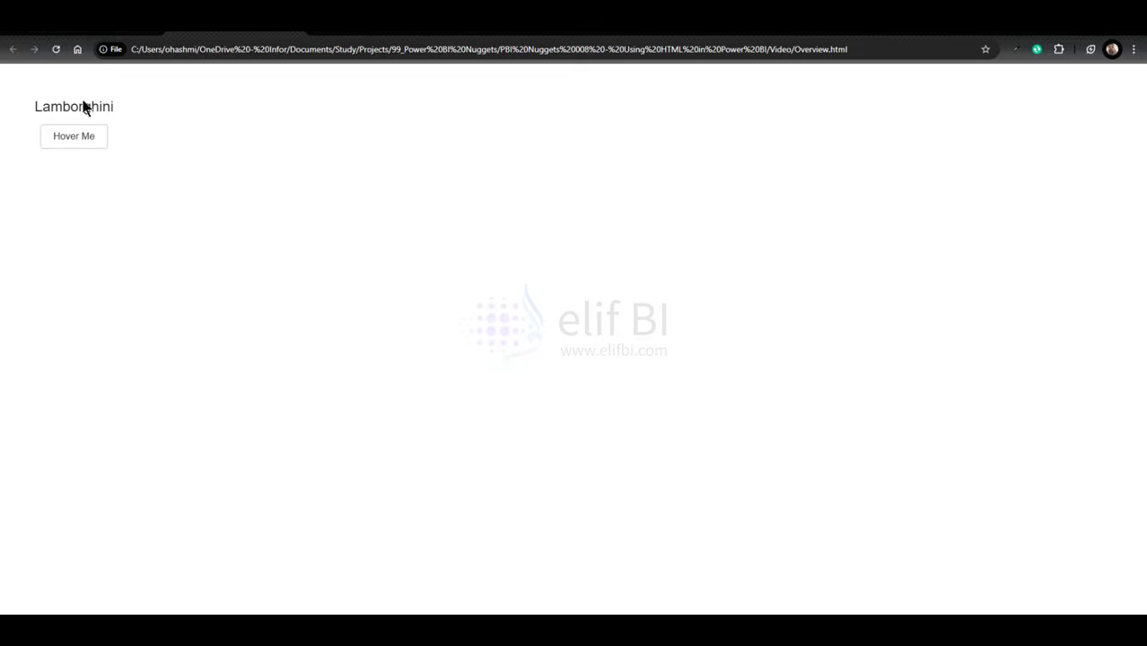
{"action": "mouse_move", "coordinate": [53, 106]}
{"action": "left_click", "coordinate": [56, 48]}
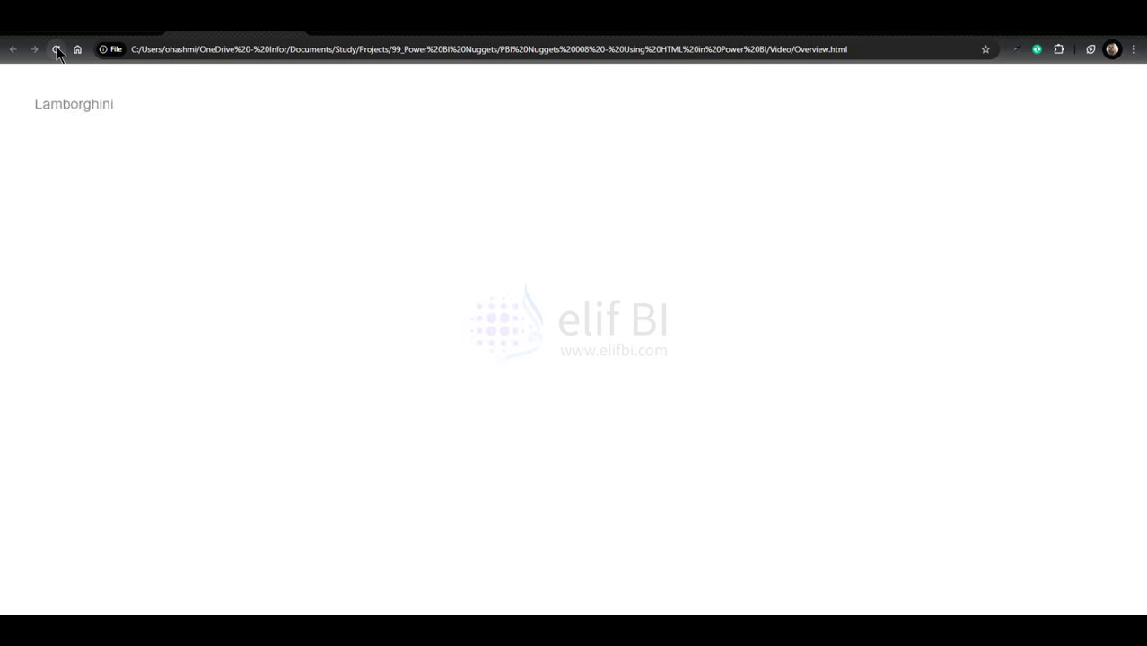
{"action": "mouse_move", "coordinate": [60, 125]}
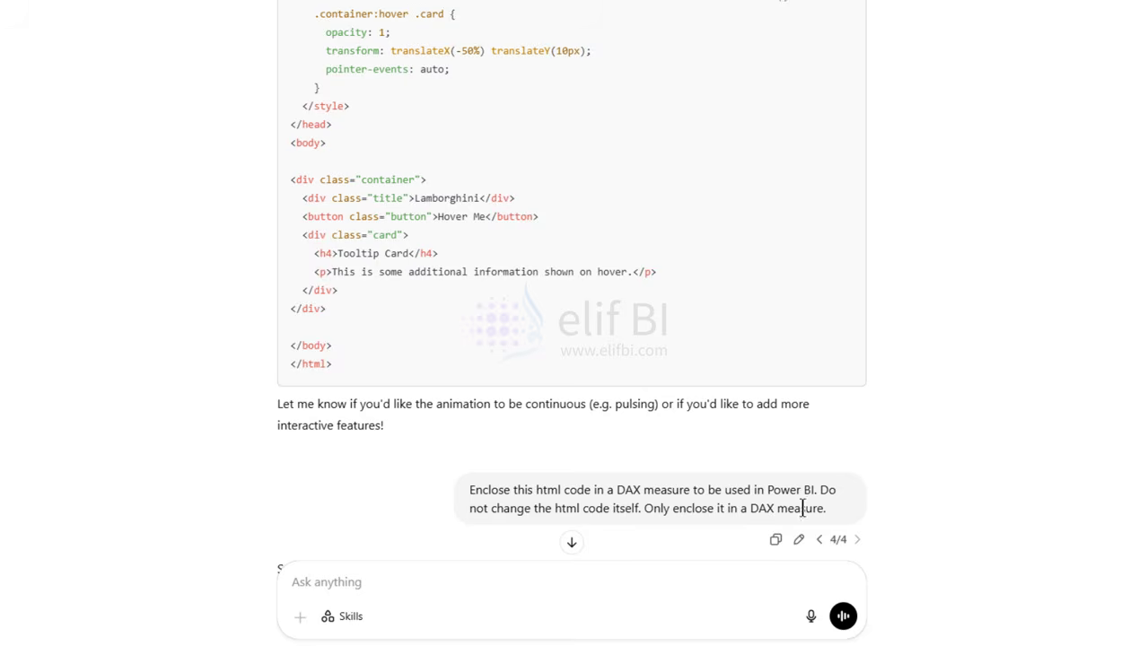
Step: Review ChatGPT's reply that encloses the Lamborghini HTML in a DAX measure and copy its code block
{"action": "scroll", "coordinate": [349, 442], "scroll_direction": "down", "scroll_amount": 3}
{"action": "left_click_drag", "start_coordinate": [291, 422], "coordinate": [387, 435]}
{"action": "scroll", "coordinate": [501, 440], "scroll_direction": "down", "scroll_amount": 10}
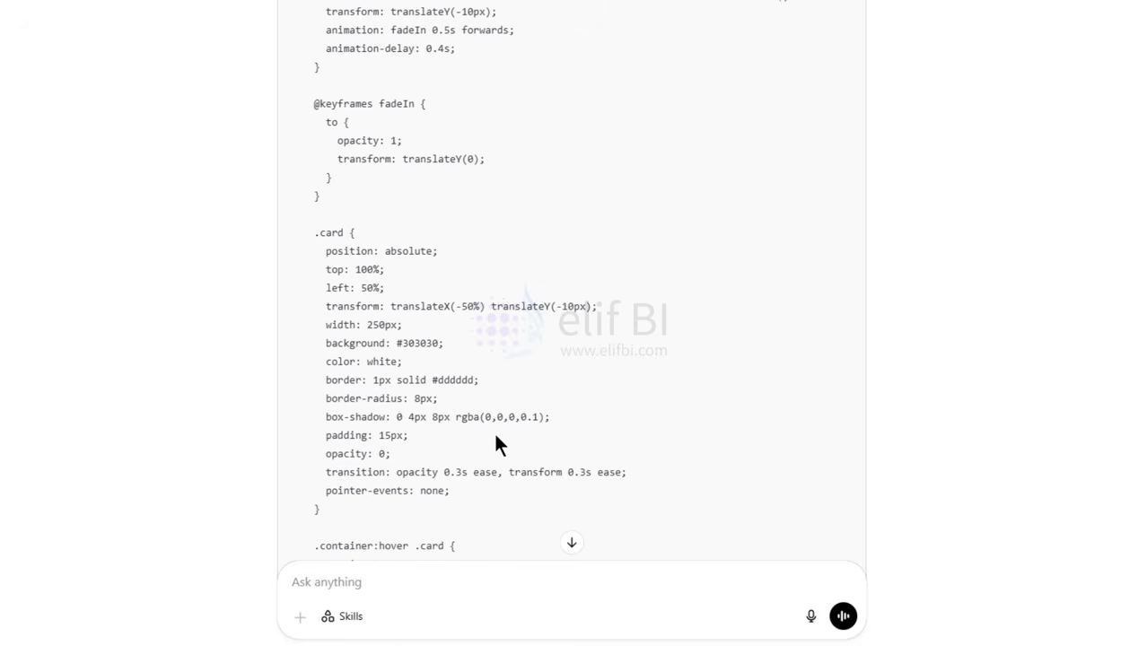
{"action": "scroll", "coordinate": [497, 439], "scroll_direction": "down", "scroll_amount": 6}
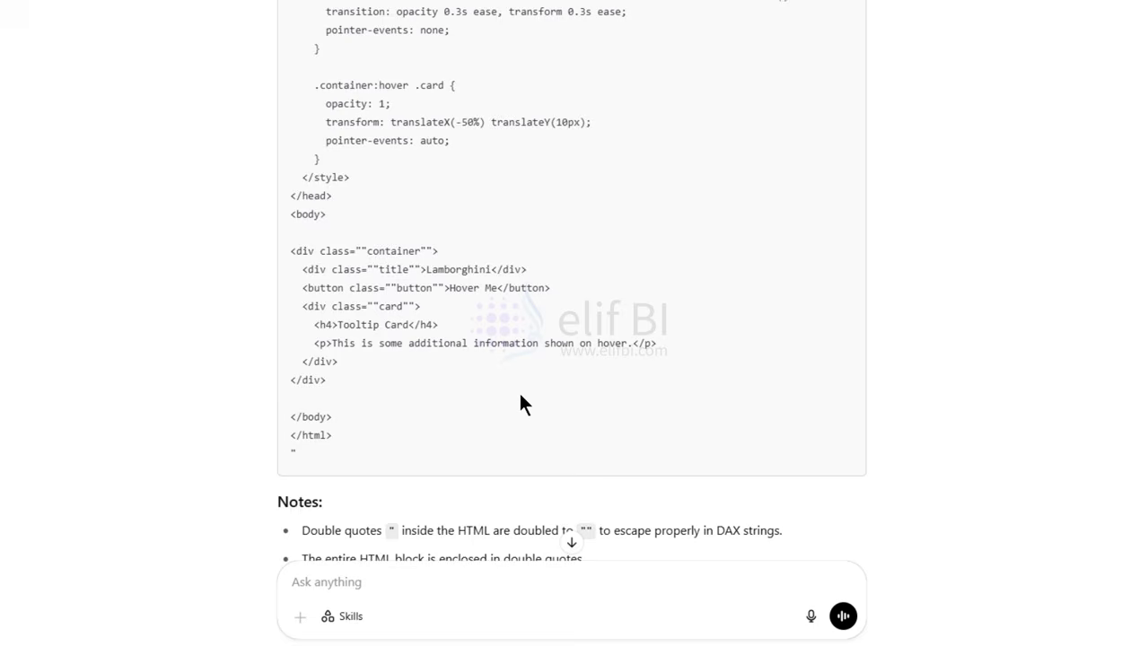
{"action": "scroll", "coordinate": [627, 414], "scroll_direction": "up", "scroll_amount": 10}
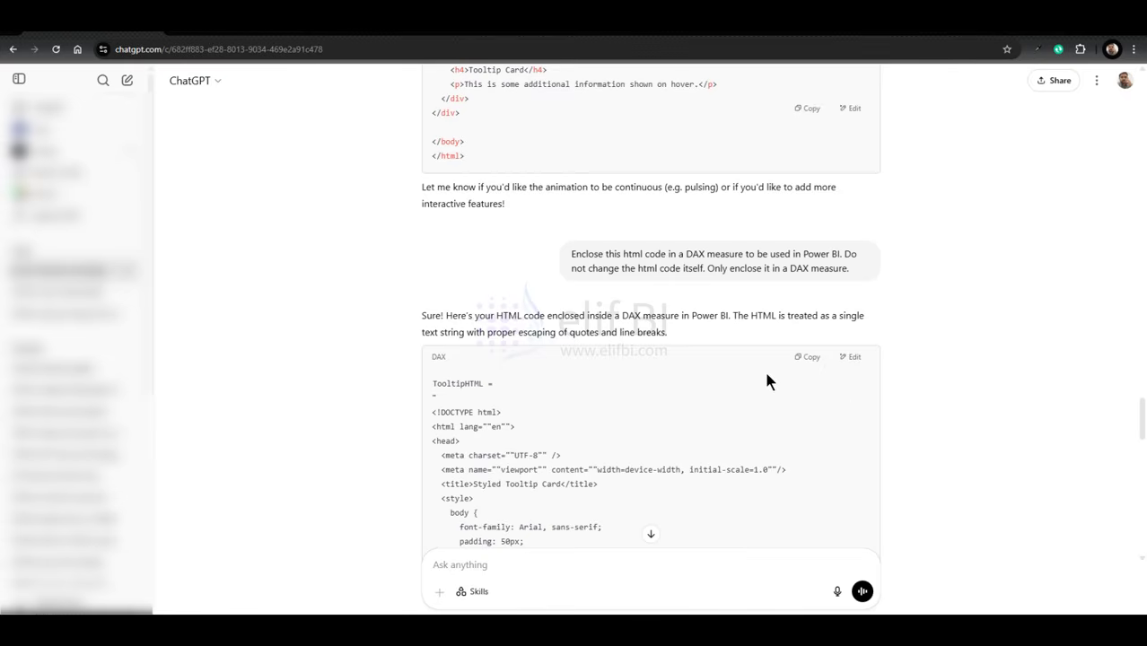
{"action": "left_click", "coordinate": [805, 357]}
Step: Switch to the starting Power BI report and create a new measure in Measures Table from the copied DAX code
{"action": "mouse_move", "coordinate": [770, 630]}
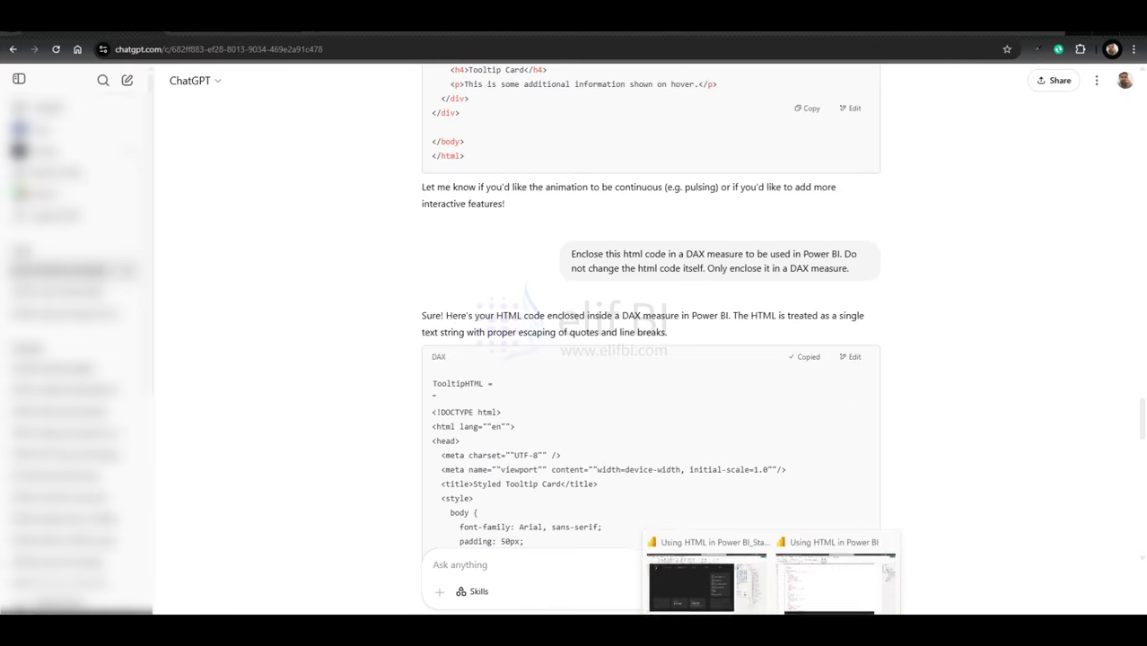
{"action": "left_click", "coordinate": [696, 584]}
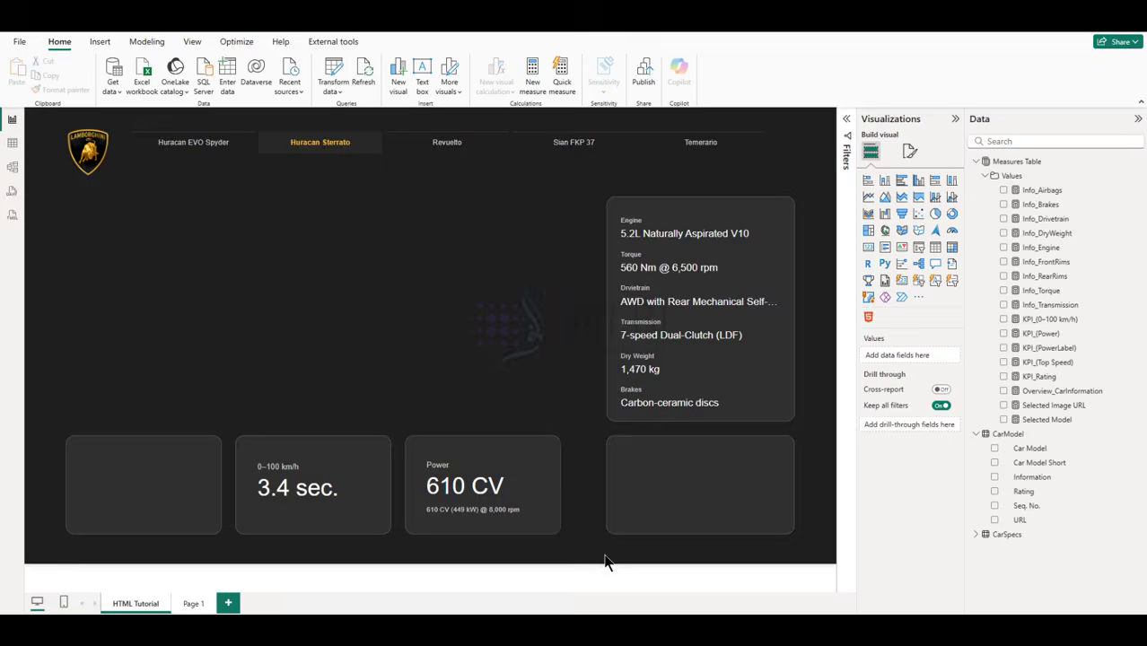
{"action": "right_click", "coordinate": [1015, 163]}
{"action": "left_click", "coordinate": [1041, 187]}
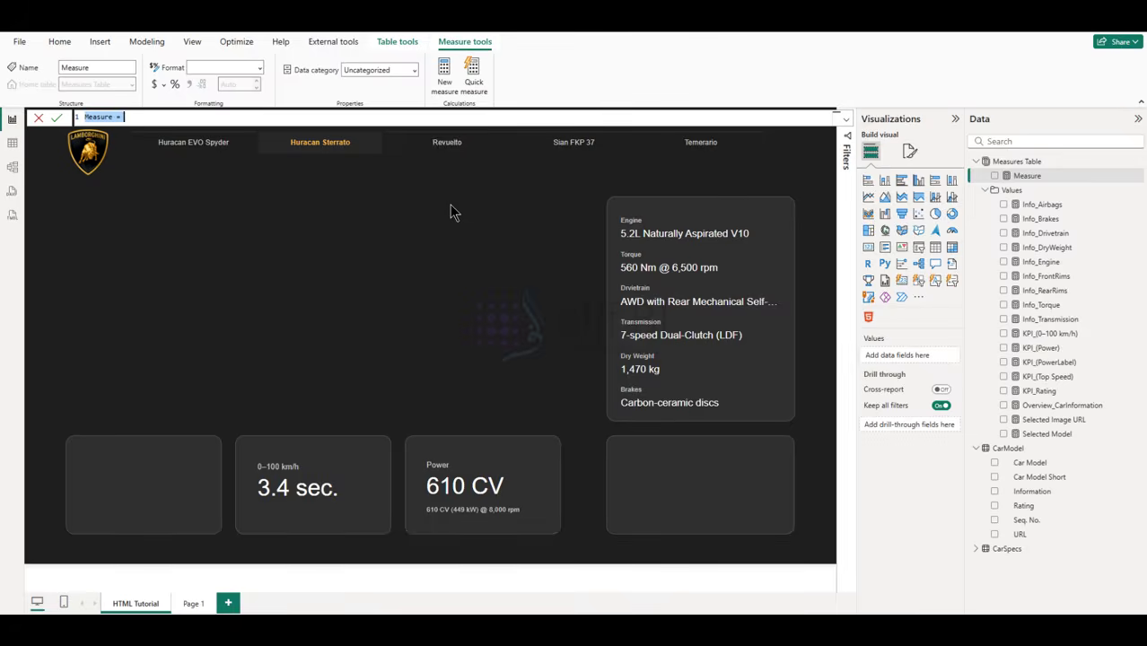
{"action": "key", "text": "ctrl+v"}
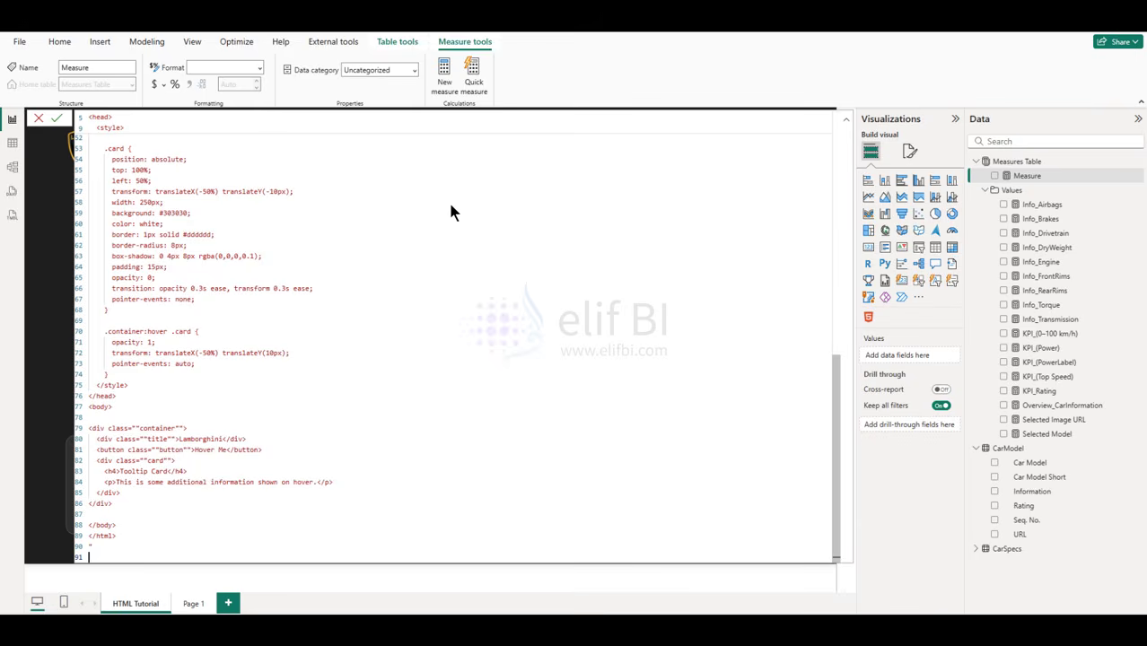
{"action": "scroll", "coordinate": [451, 206], "scroll_direction": "up", "scroll_amount": 15}
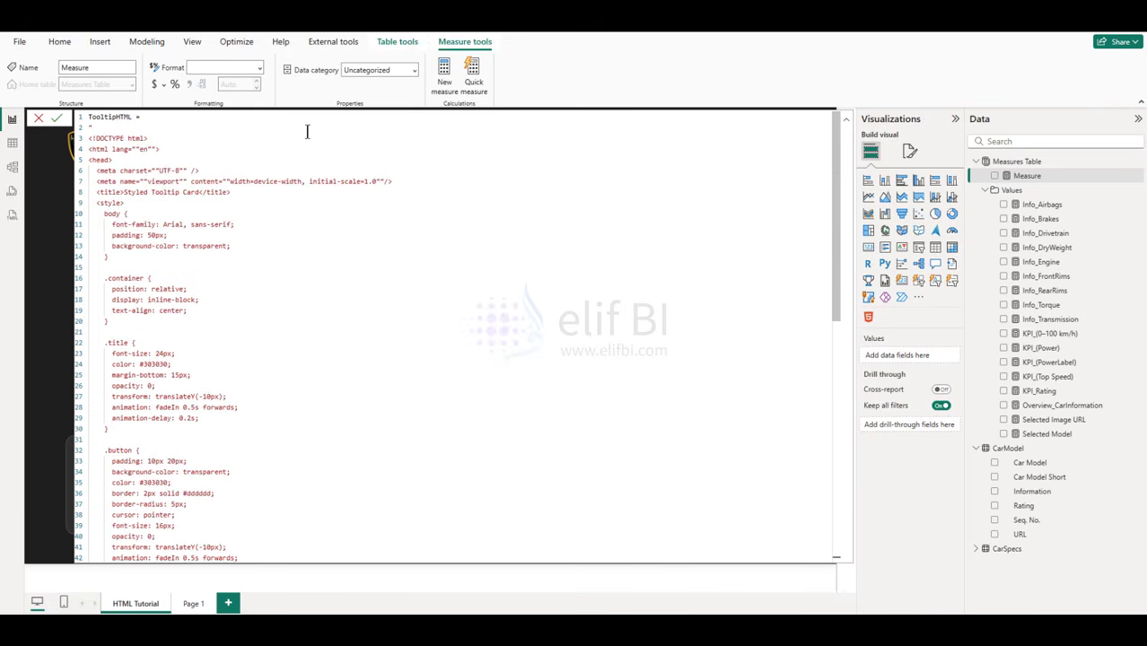
Step: Rename the measure from TooltipHTML to HTML_Overview in its code, commit it and collapse the formula editor
{"action": "double_click", "coordinate": [106, 116]}
{"action": "type", "text": "HT"}
{"action": "key", "text": "BackSpace"}
{"action": "key", "text": "BackSpace"}
{"action": "type", "text": "vi"}
{"action": "key", "text": "Return"}
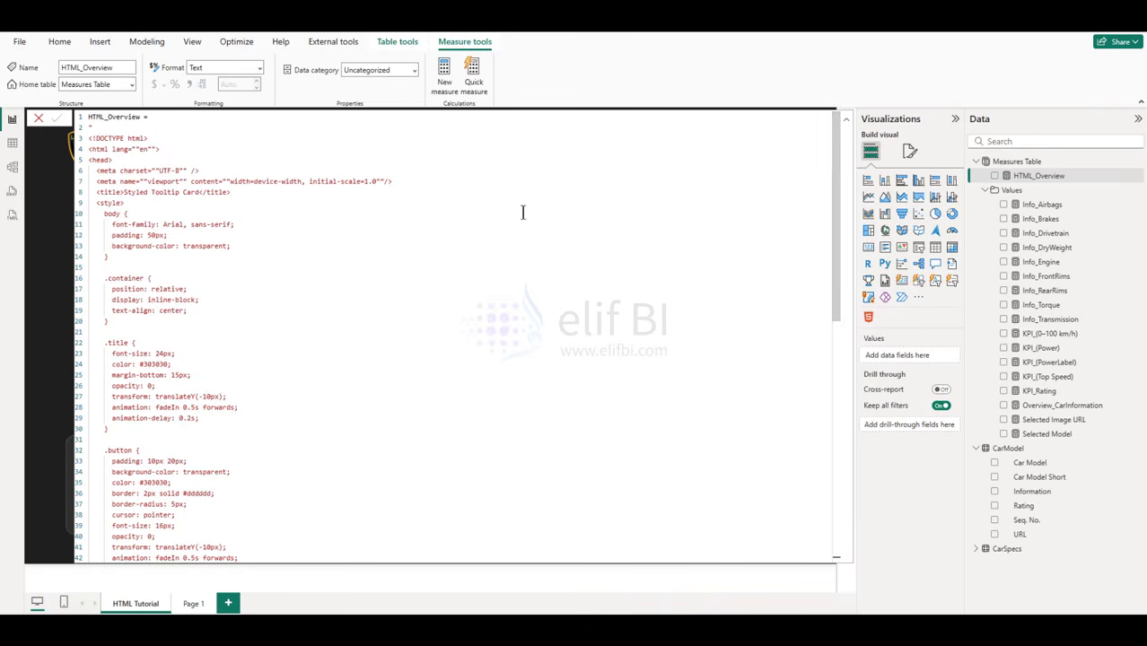
{"action": "left_click", "coordinate": [847, 119]}
Step: Add an HTML Content visual to the page, widen it, assign the HTML_Overview measure and check the Hover Me tooltip
{"action": "left_click", "coordinate": [868, 317]}
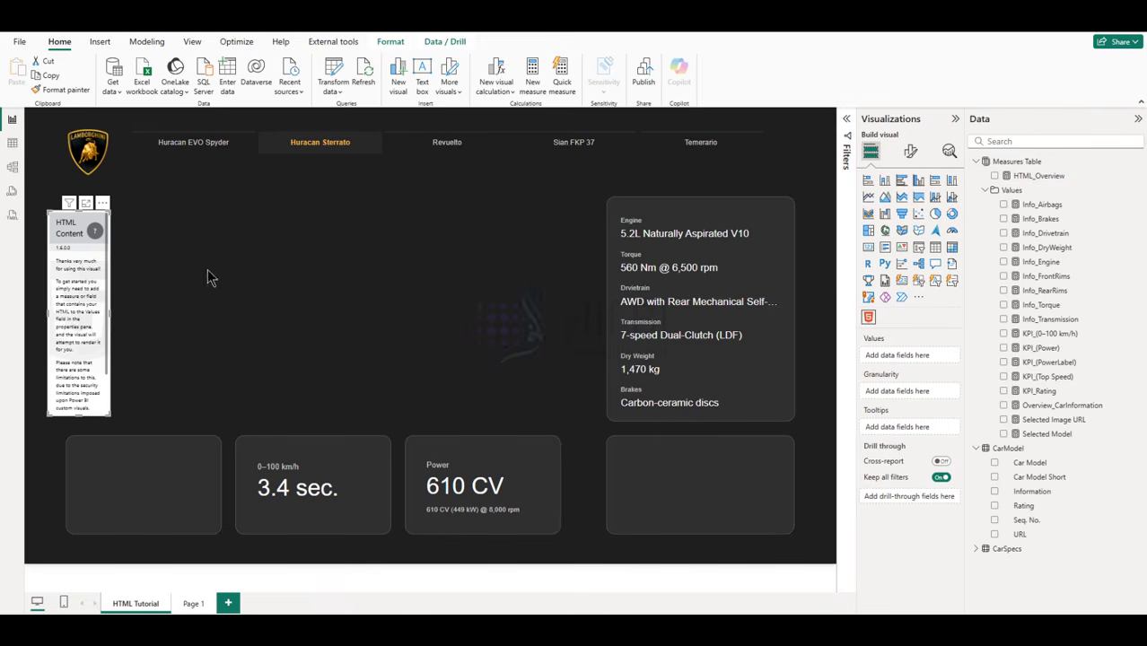
{"action": "left_click_drag", "start_coordinate": [111, 313], "coordinate": [244, 313]}
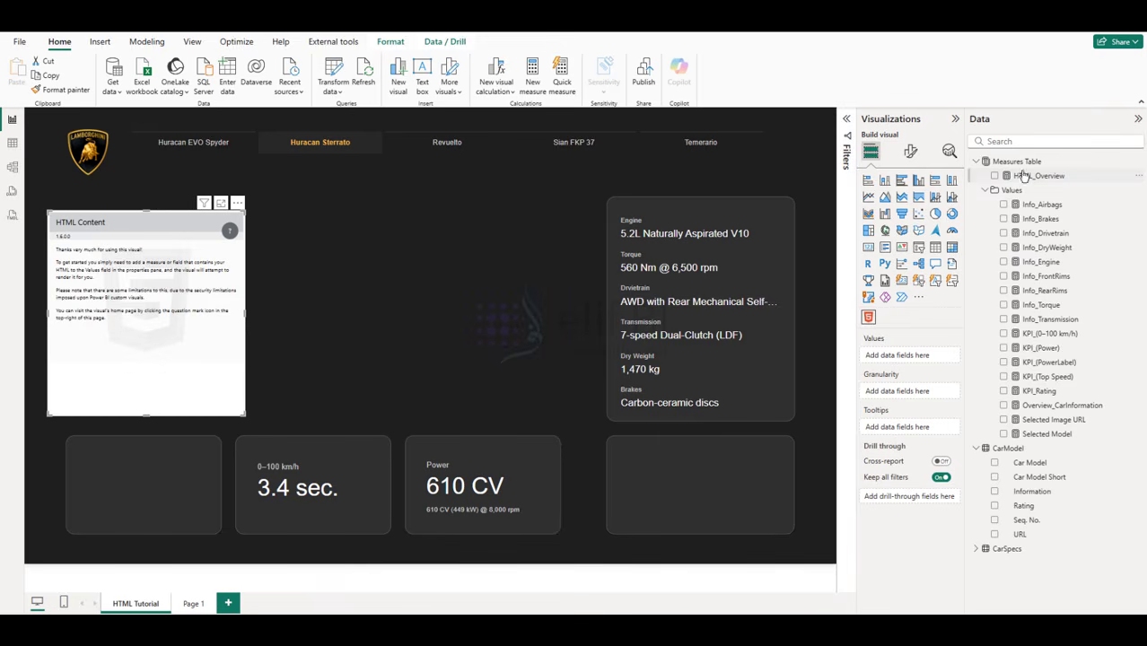
{"action": "left_click", "coordinate": [995, 175]}
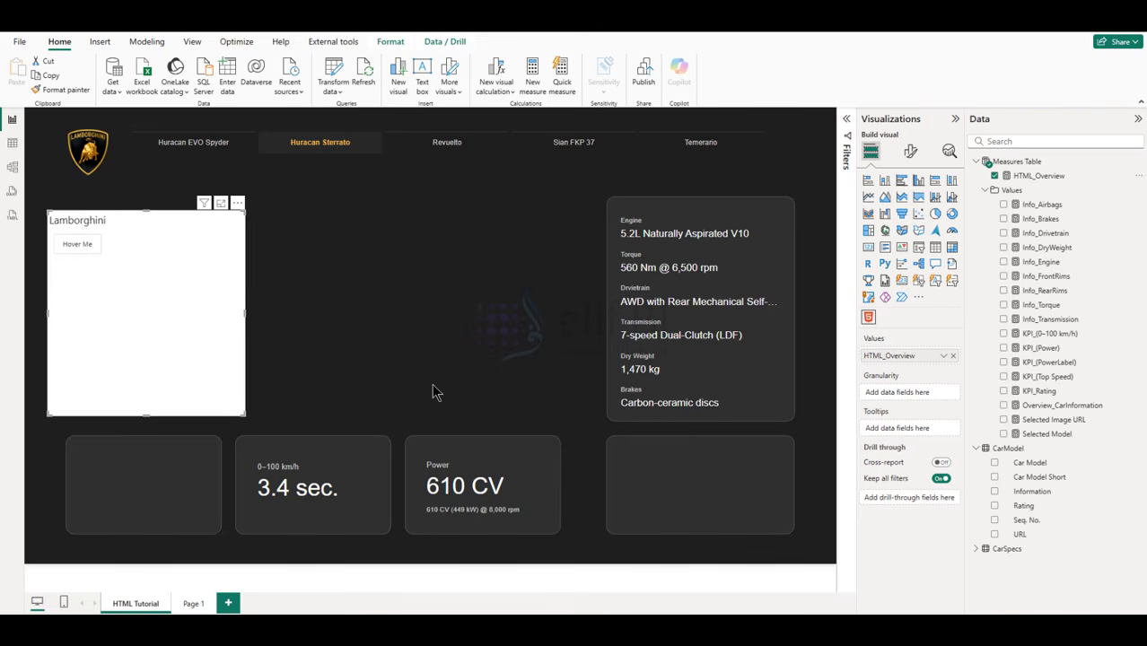
{"action": "mouse_move", "coordinate": [64, 248]}
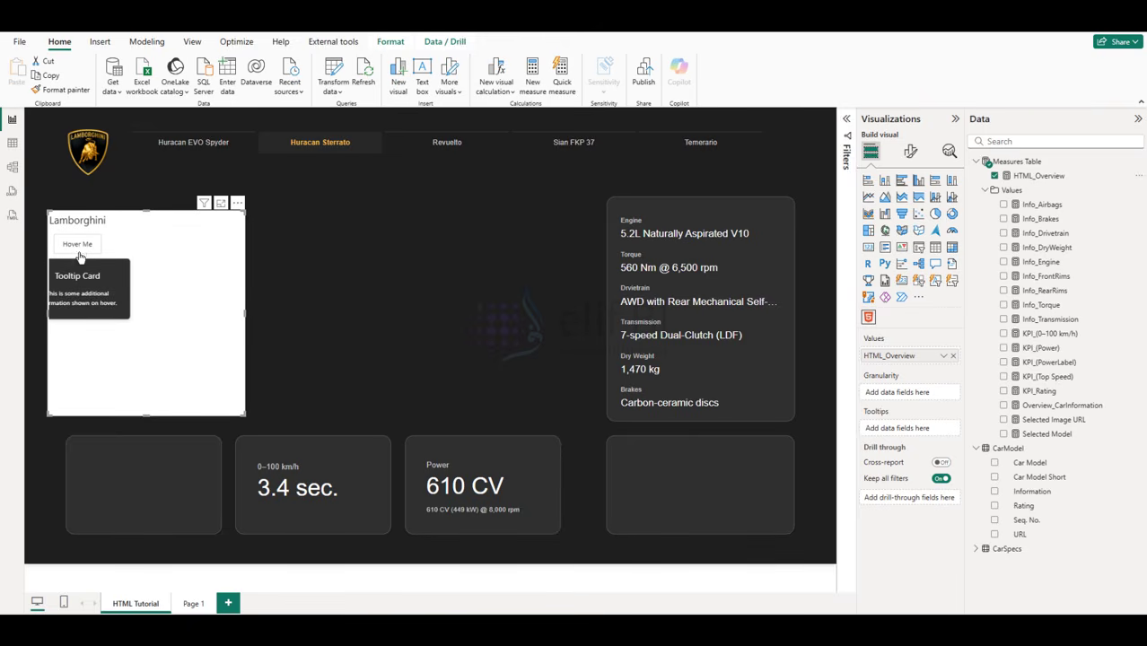
Step: Open the HTML_Overview code and examine its style section, including the title, button, fadeIn and card rules
{"action": "left_click", "coordinate": [1041, 177]}
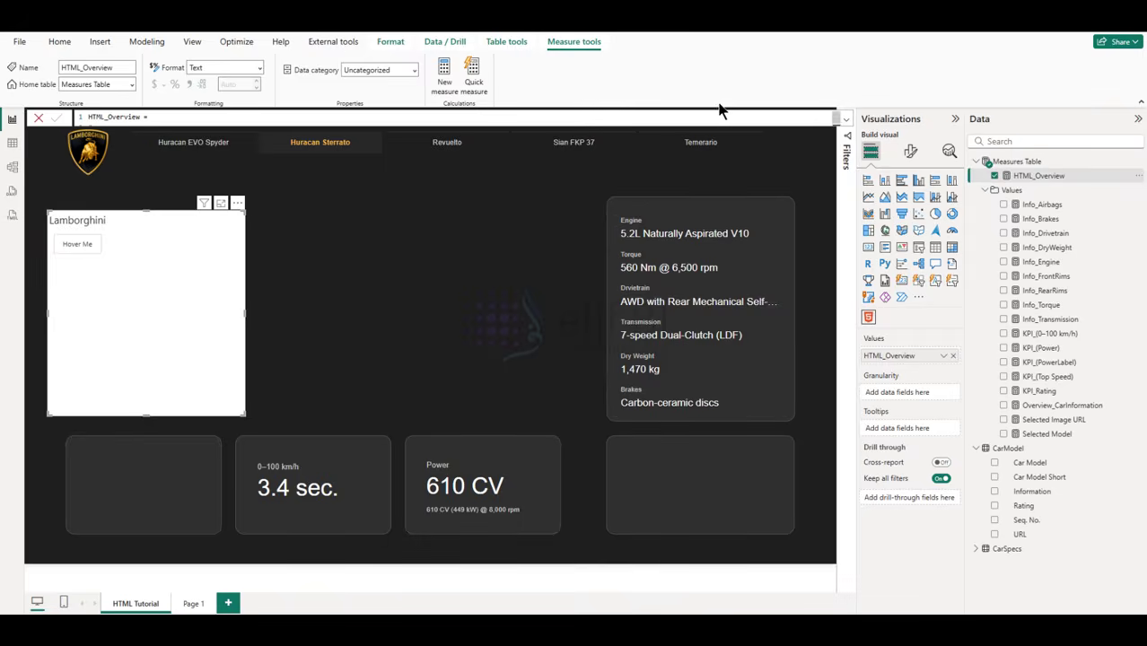
{"action": "left_click", "coordinate": [845, 118]}
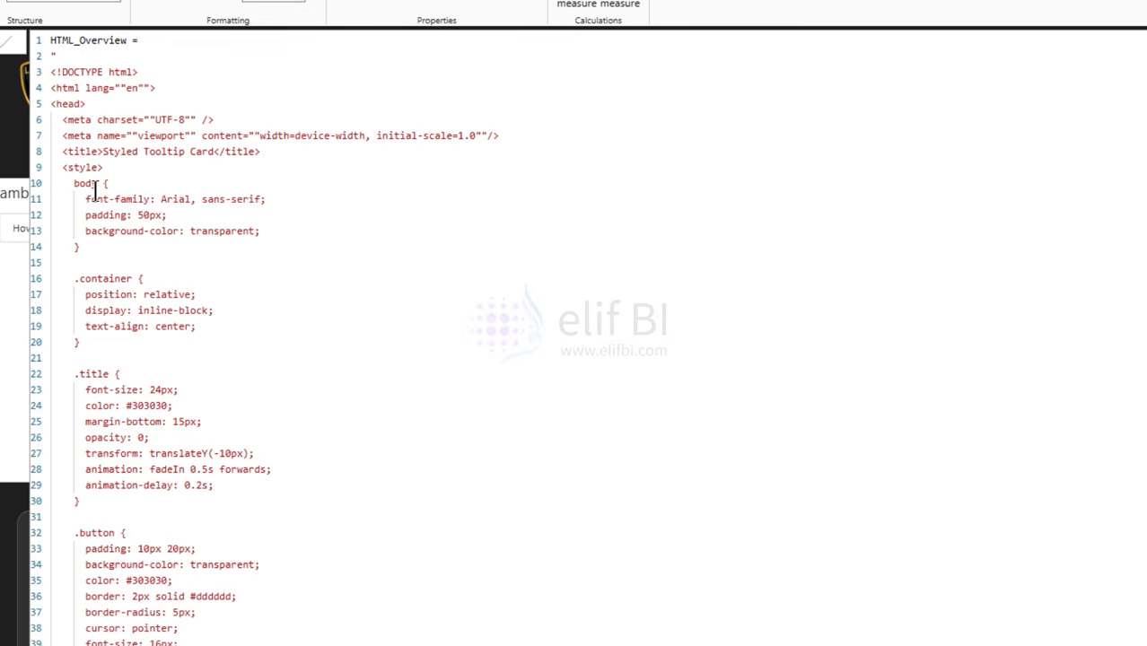
{"action": "double_click", "coordinate": [81, 167]}
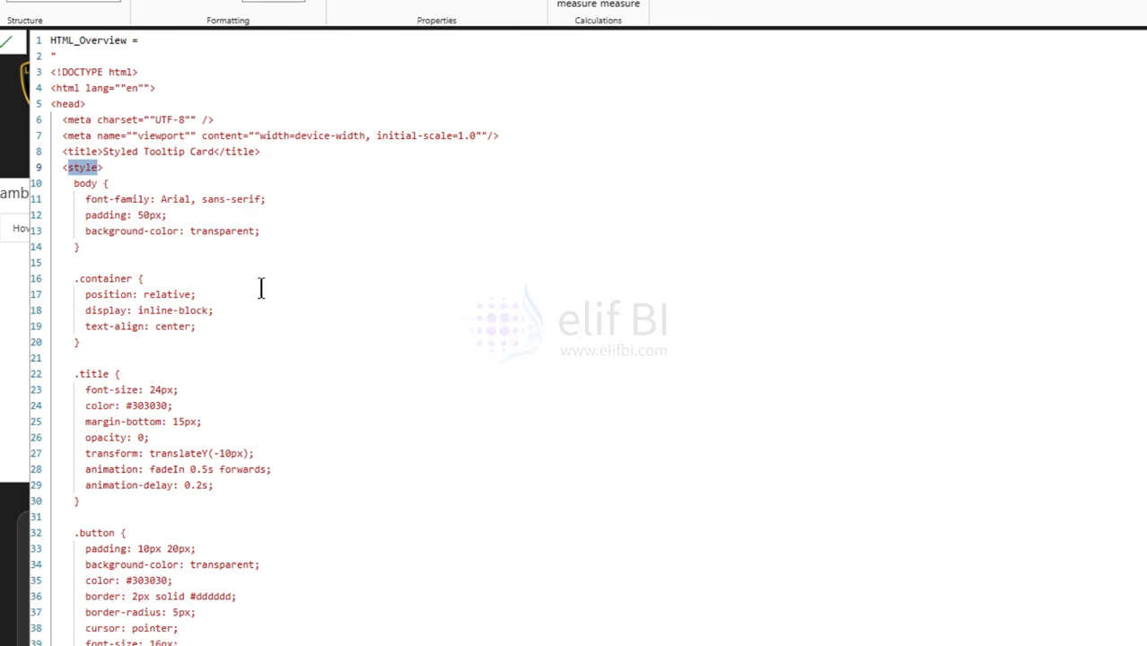
{"action": "scroll", "coordinate": [368, 285], "scroll_direction": "down", "scroll_amount": 8}
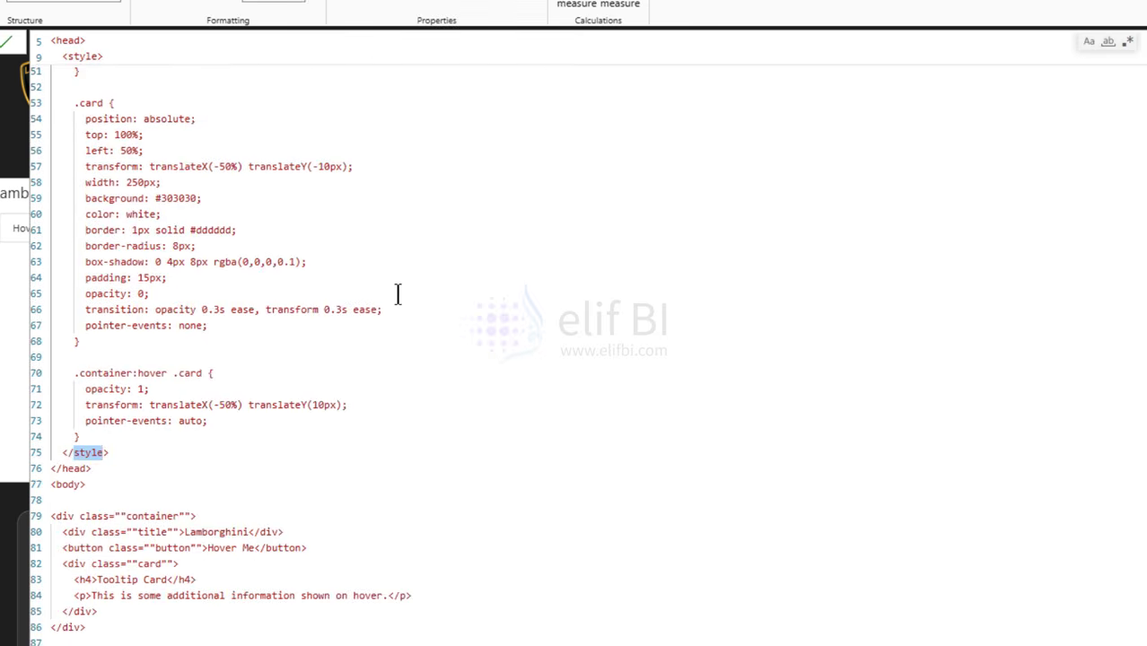
{"action": "scroll", "coordinate": [393, 292], "scroll_direction": "up", "scroll_amount": 5}
{"action": "scroll", "coordinate": [385, 293], "scroll_direction": "up", "scroll_amount": 5}
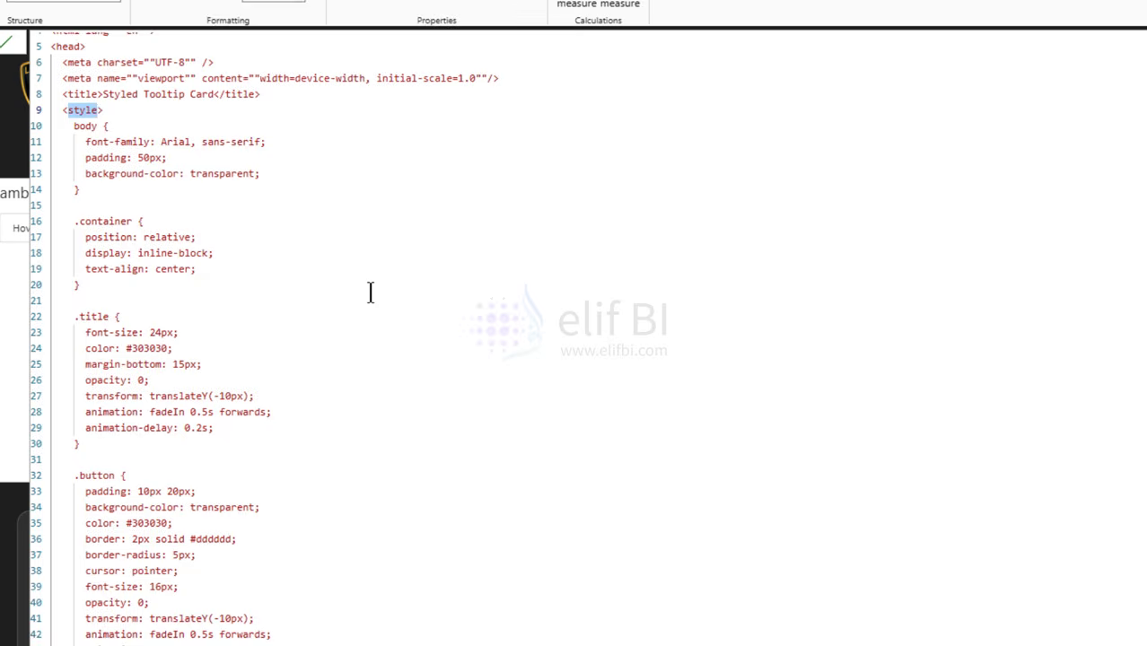
{"action": "scroll", "coordinate": [369, 292], "scroll_direction": "down", "scroll_amount": 1}
{"action": "scroll", "coordinate": [135, 188], "scroll_direction": "up", "scroll_amount": 3}
{"action": "scroll", "coordinate": [172, 214], "scroll_direction": "down", "scroll_amount": 11}
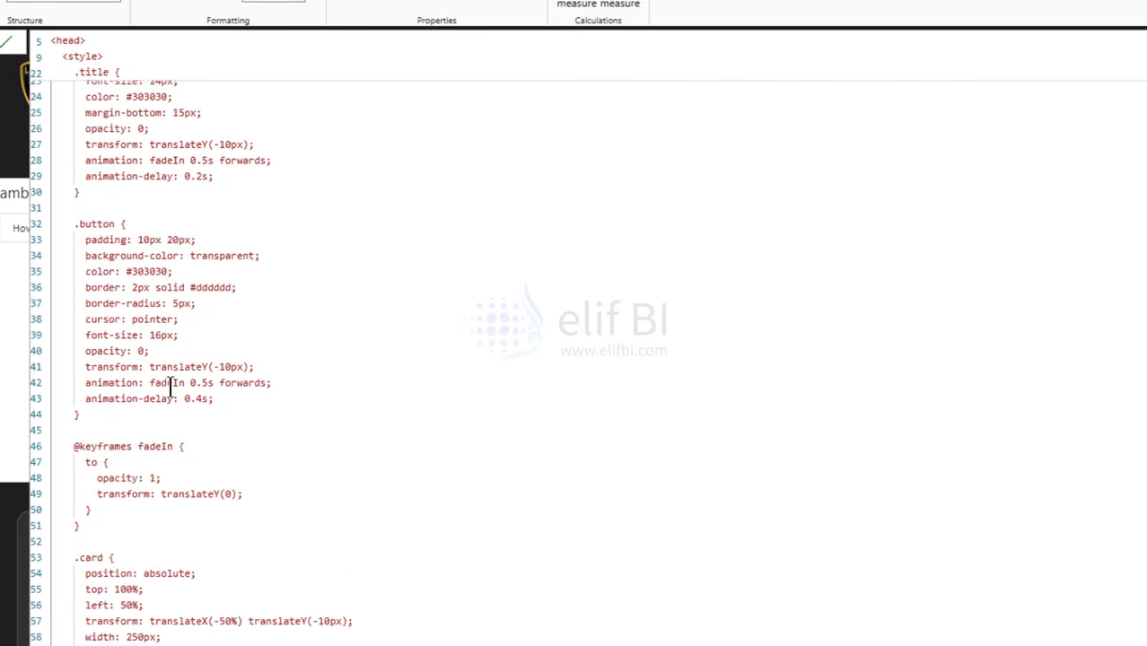
{"action": "scroll", "coordinate": [156, 596], "scroll_direction": "down", "scroll_amount": 4}
{"action": "scroll", "coordinate": [326, 408], "scroll_direction": "up", "scroll_amount": 15}
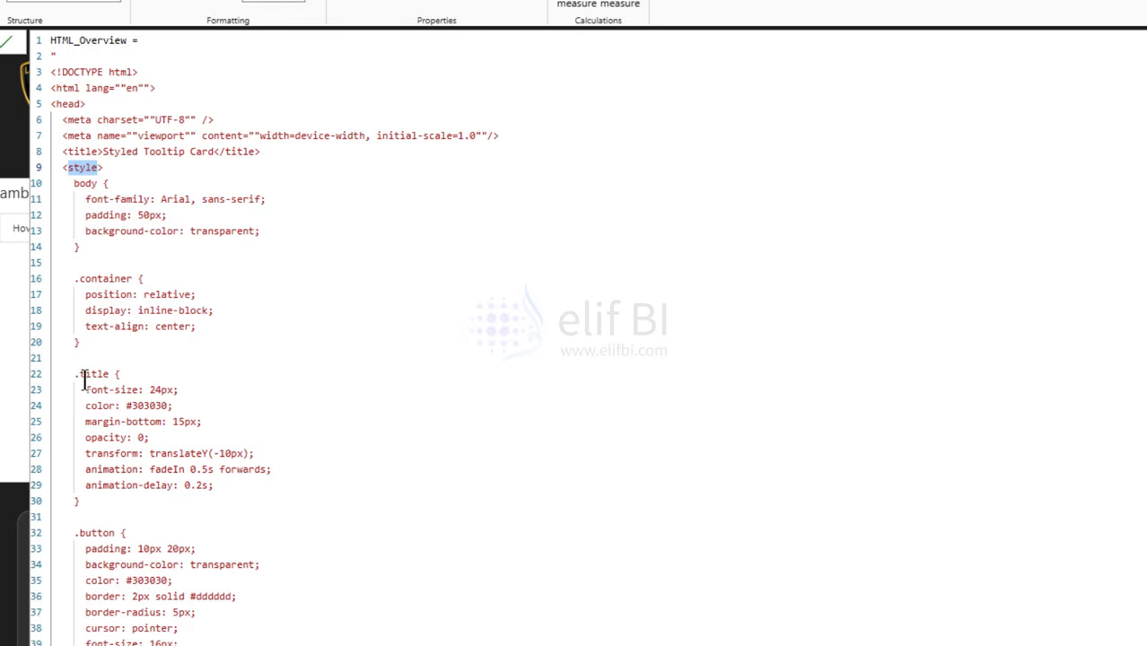
Step: Set the text color of both the .title and .button rules to #ffffff in HTML_Overview, commit and collapse the editor
{"action": "double_click", "coordinate": [136, 406]}
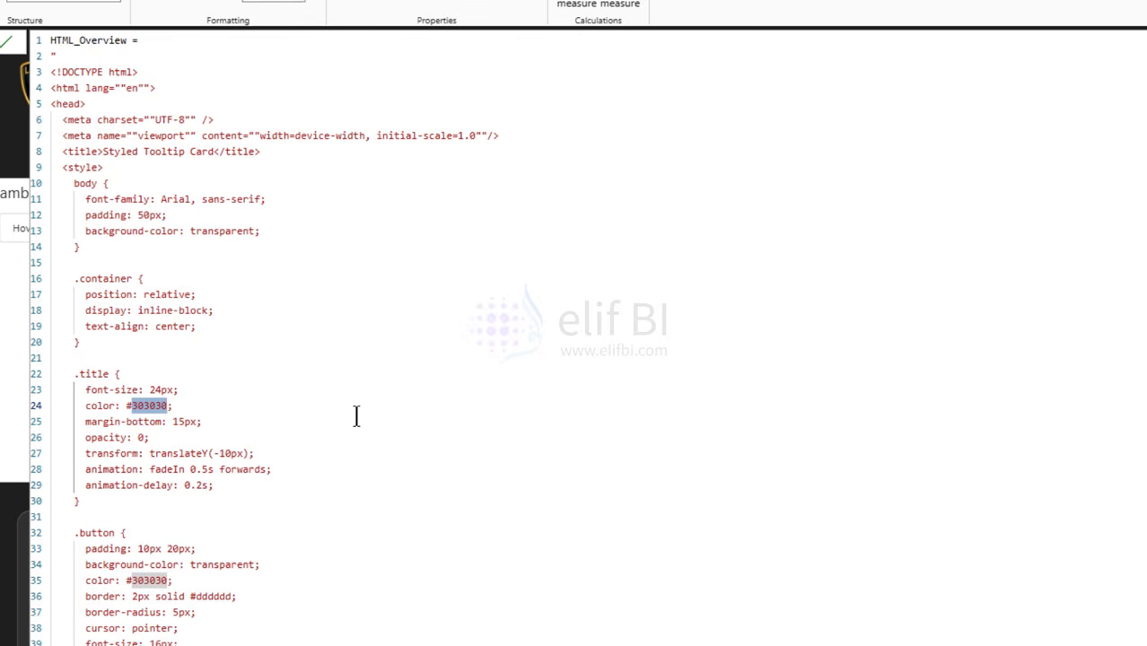
{"action": "type", "text": "ffffff"}
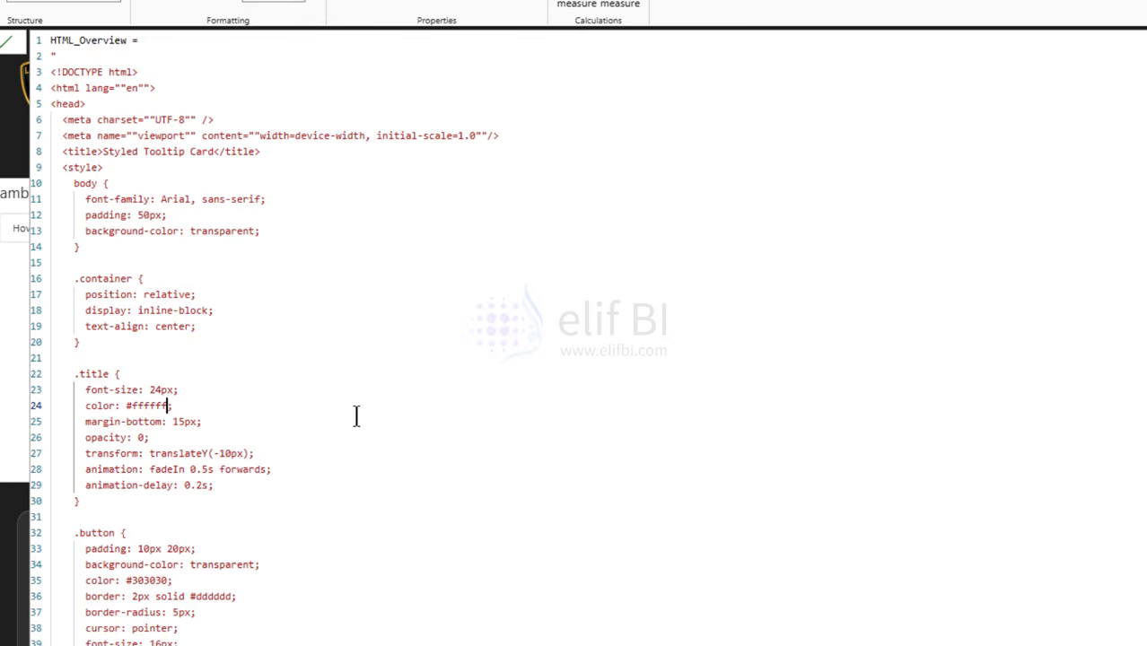
{"action": "key", "text": "Return"}
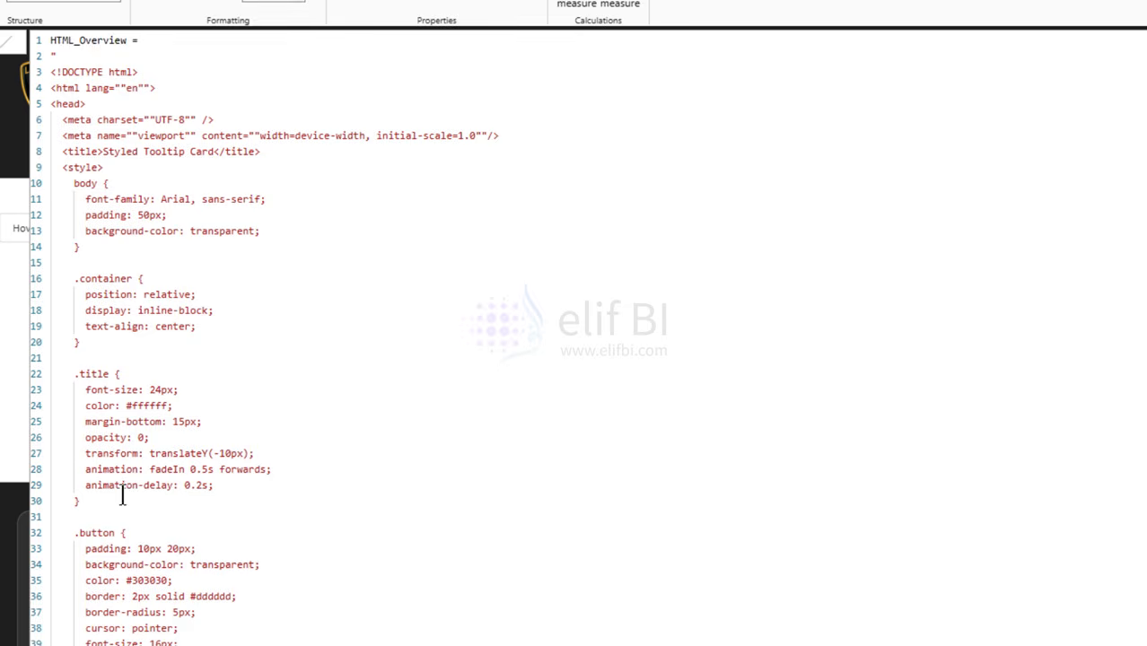
{"action": "double_click", "coordinate": [144, 581]}
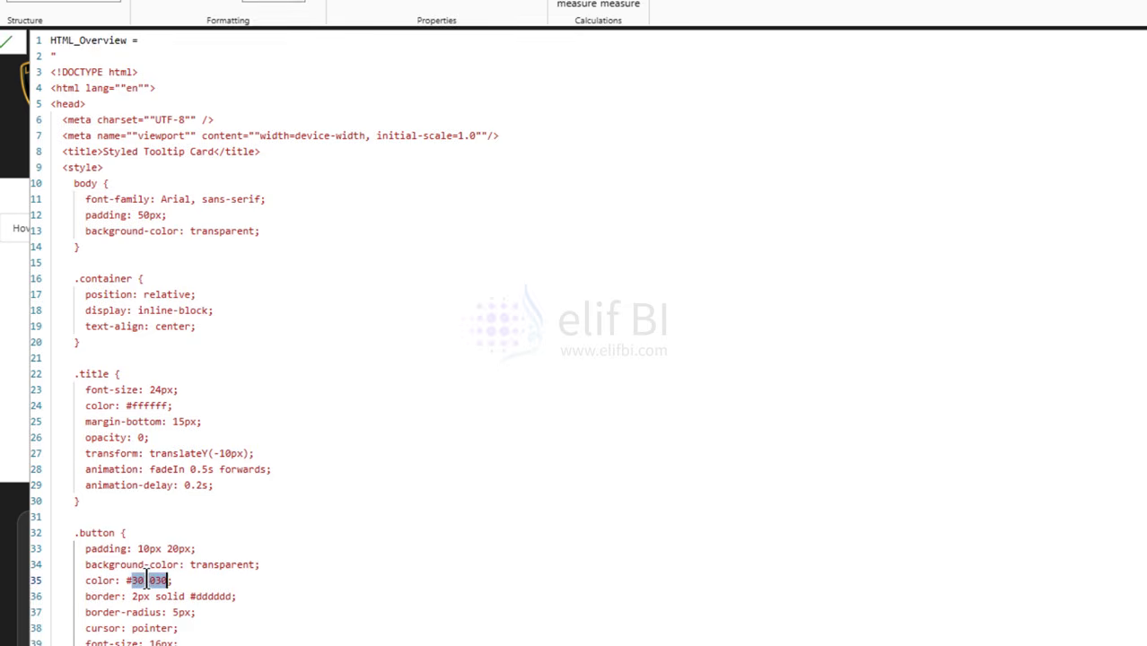
{"action": "type", "text": "ffffff"}
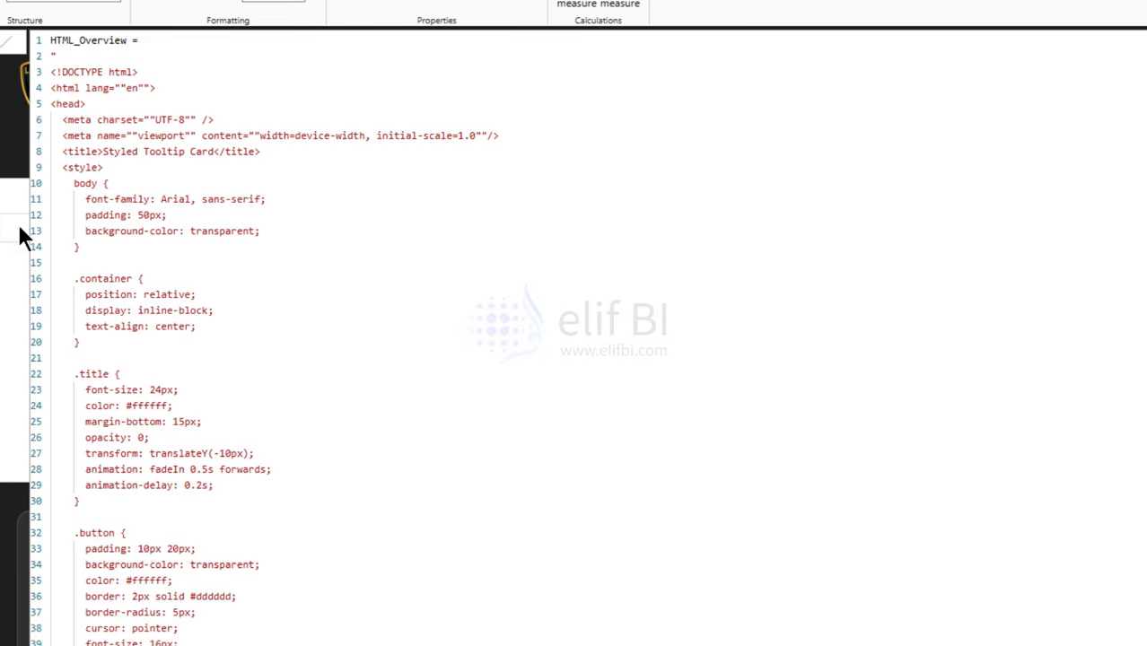
{"action": "scroll", "coordinate": [331, 370], "scroll_direction": "down", "scroll_amount": 4}
{"action": "scroll", "coordinate": [268, 554], "scroll_direction": "down", "scroll_amount": 4}
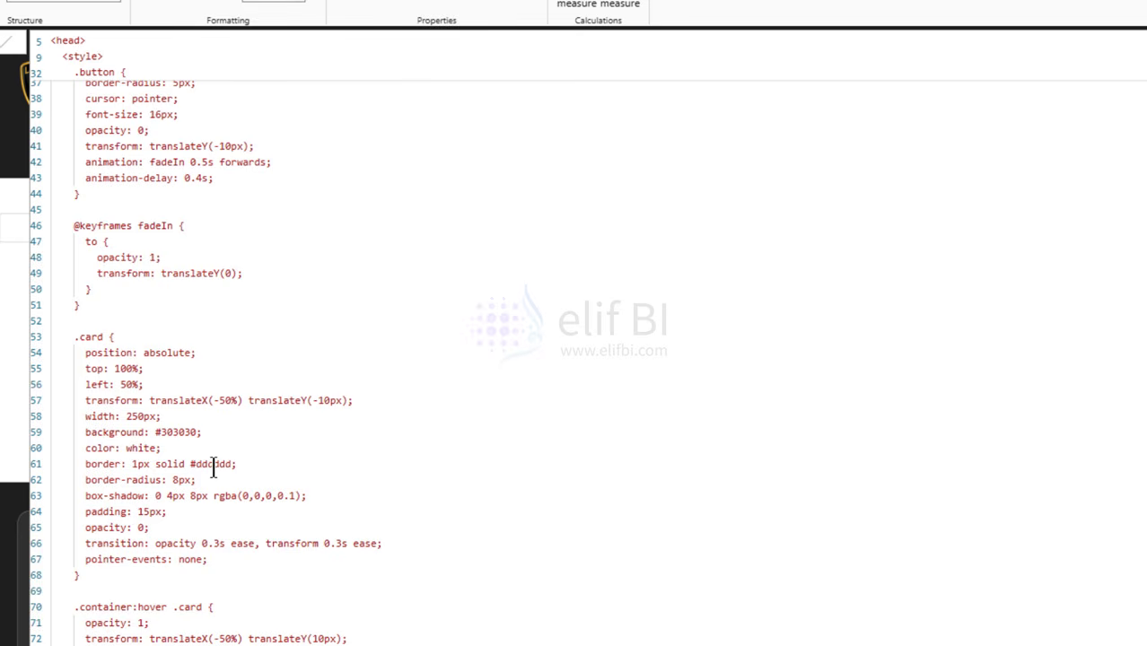
{"action": "left_click", "coordinate": [1107, 57]}
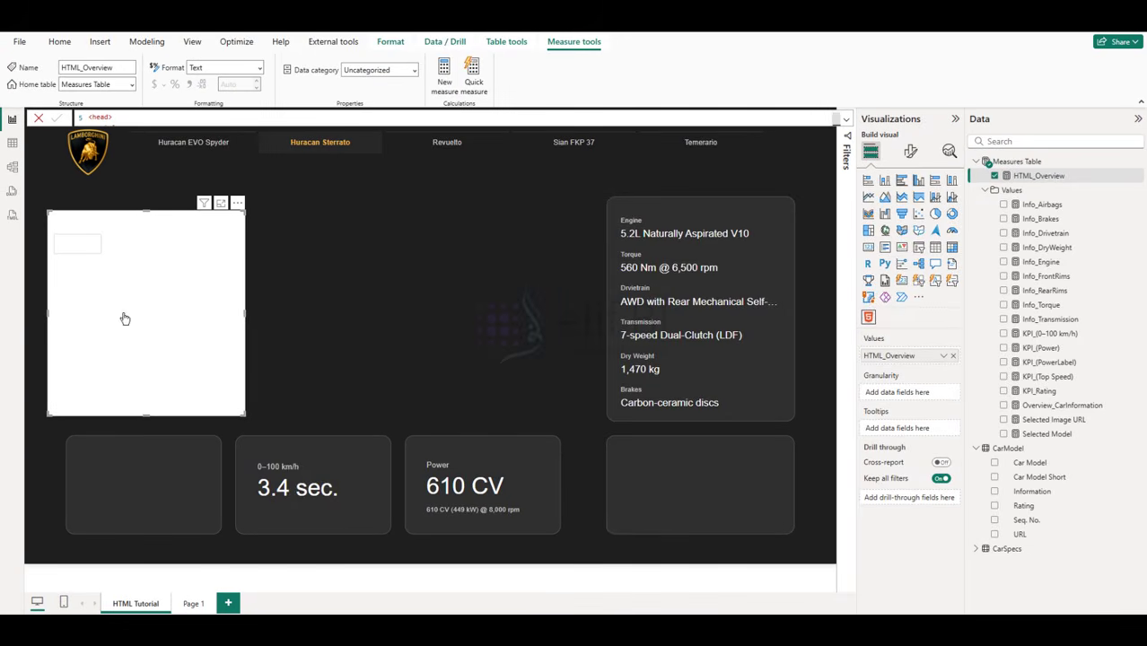
Step: Turn off the HTML Content visual's background and check the title and button on the dark page
{"action": "left_click", "coordinate": [910, 150]}
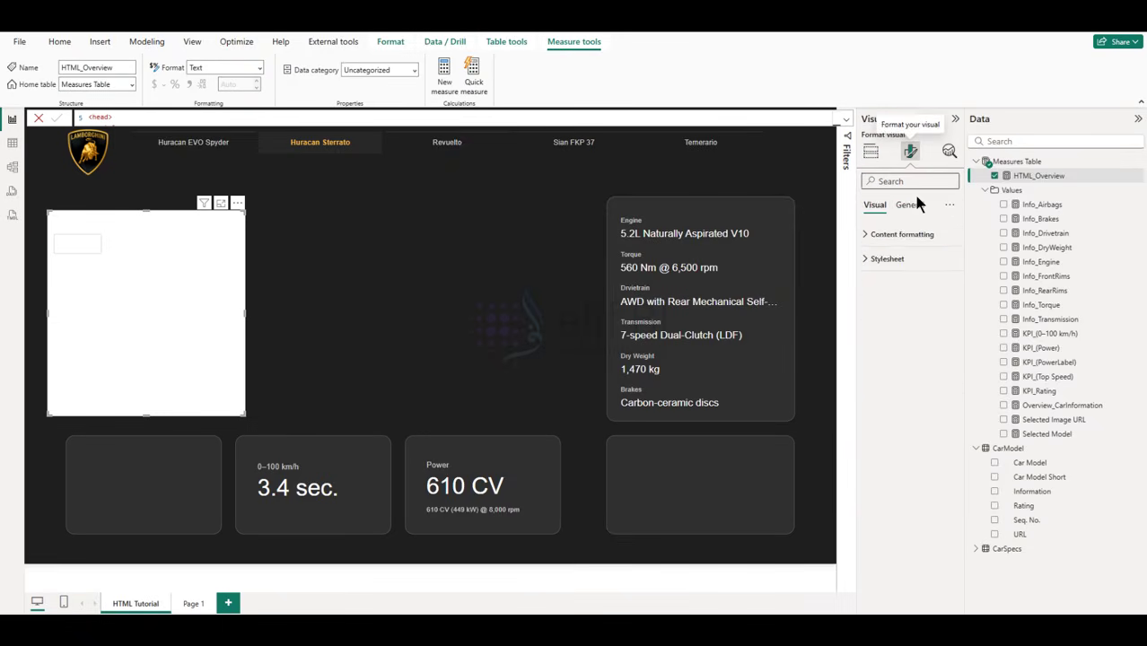
{"action": "left_click", "coordinate": [904, 284]}
{"action": "left_click", "coordinate": [944, 312]}
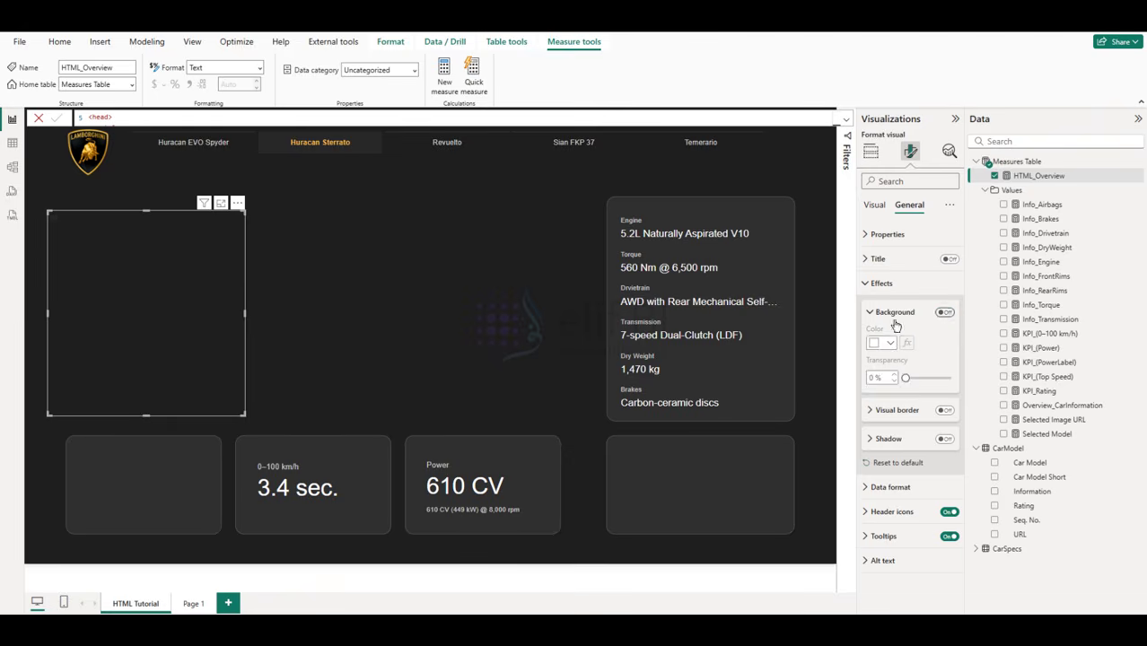
{"action": "mouse_move", "coordinate": [77, 252]}
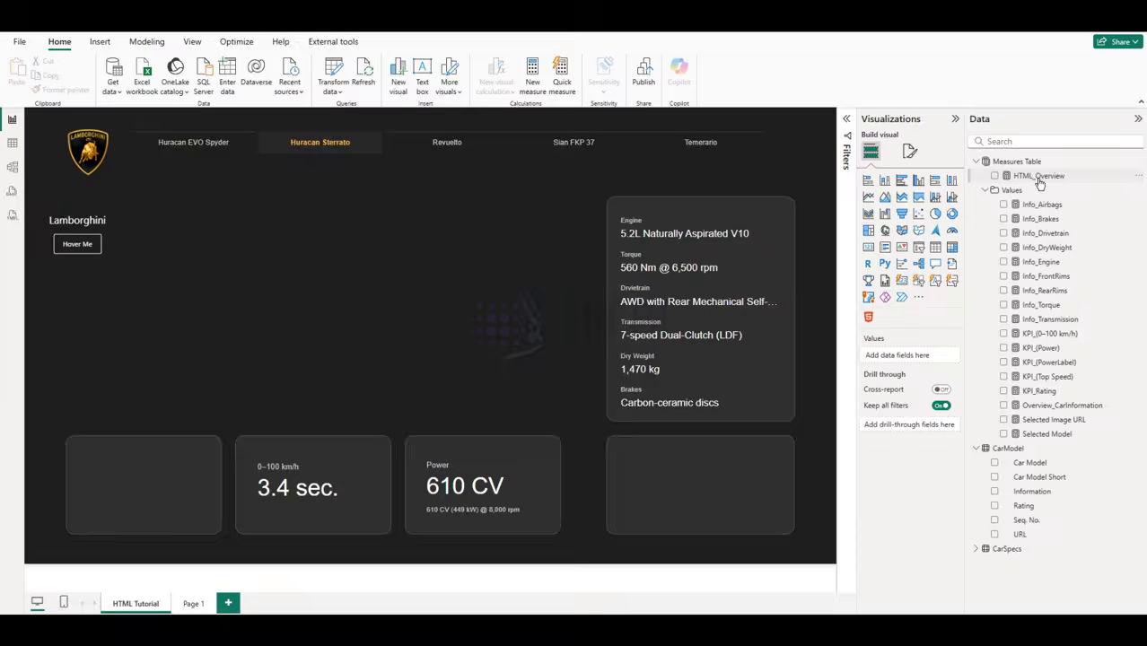
Step: Open the HTML_Overview code and find where the container class is used in the style rules and the HTML body
{"action": "left_click", "coordinate": [1039, 175]}
{"action": "left_click", "coordinate": [846, 119]}
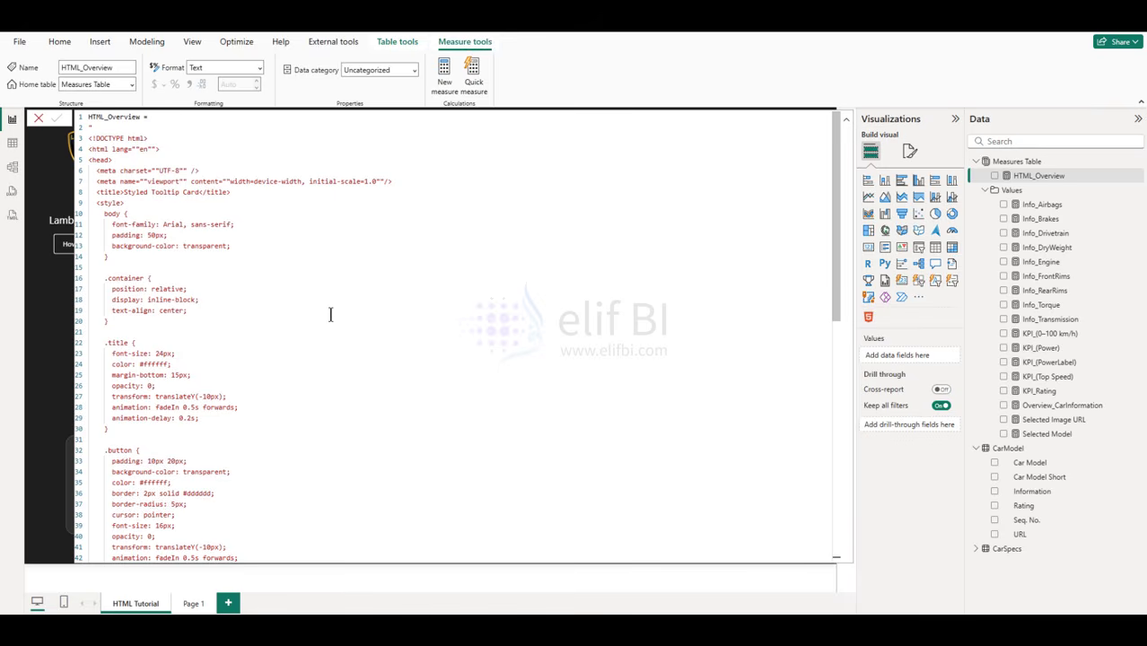
{"action": "scroll", "coordinate": [330, 314], "scroll_direction": "down", "scroll_amount": 2}
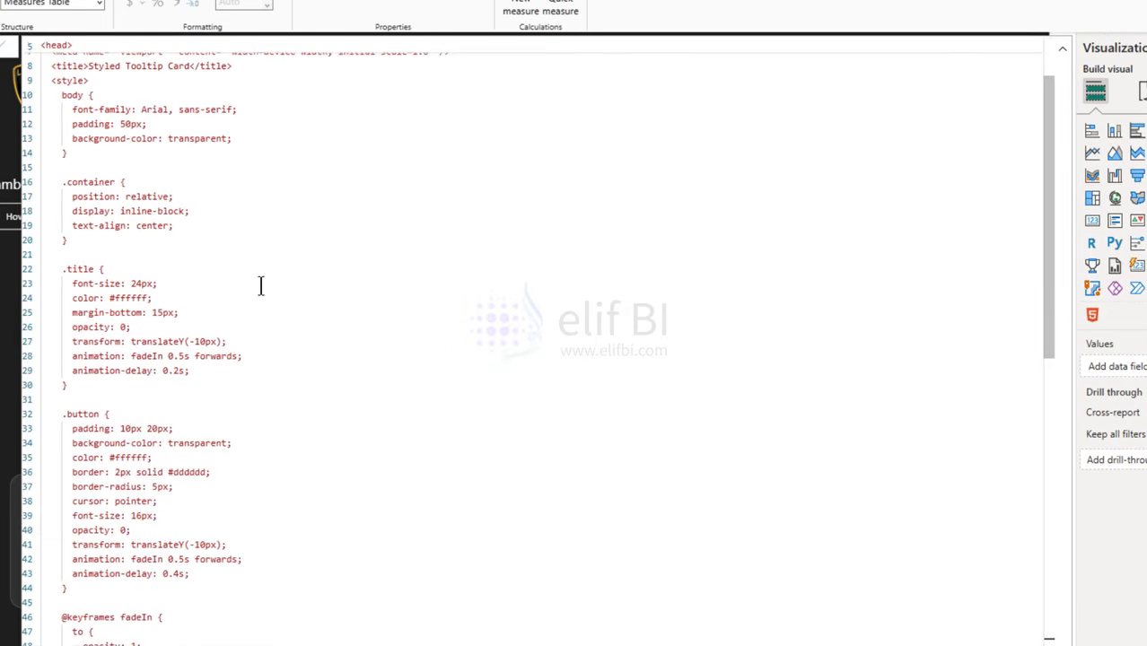
{"action": "scroll", "coordinate": [260, 286], "scroll_direction": "up", "scroll_amount": 2}
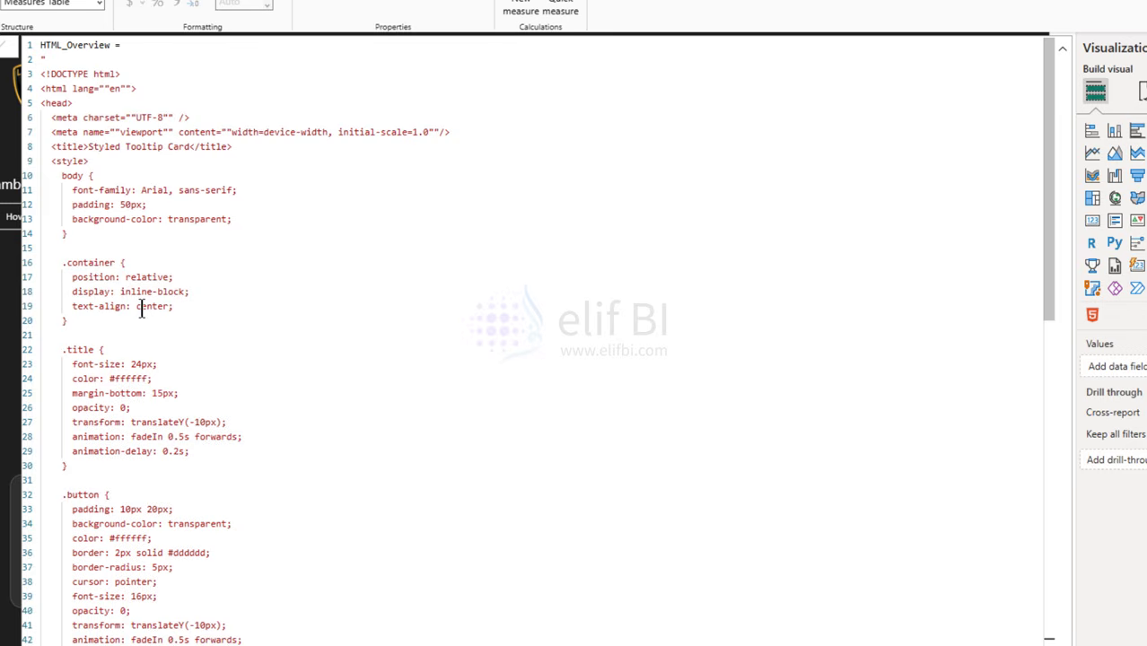
{"action": "double_click", "coordinate": [84, 262]}
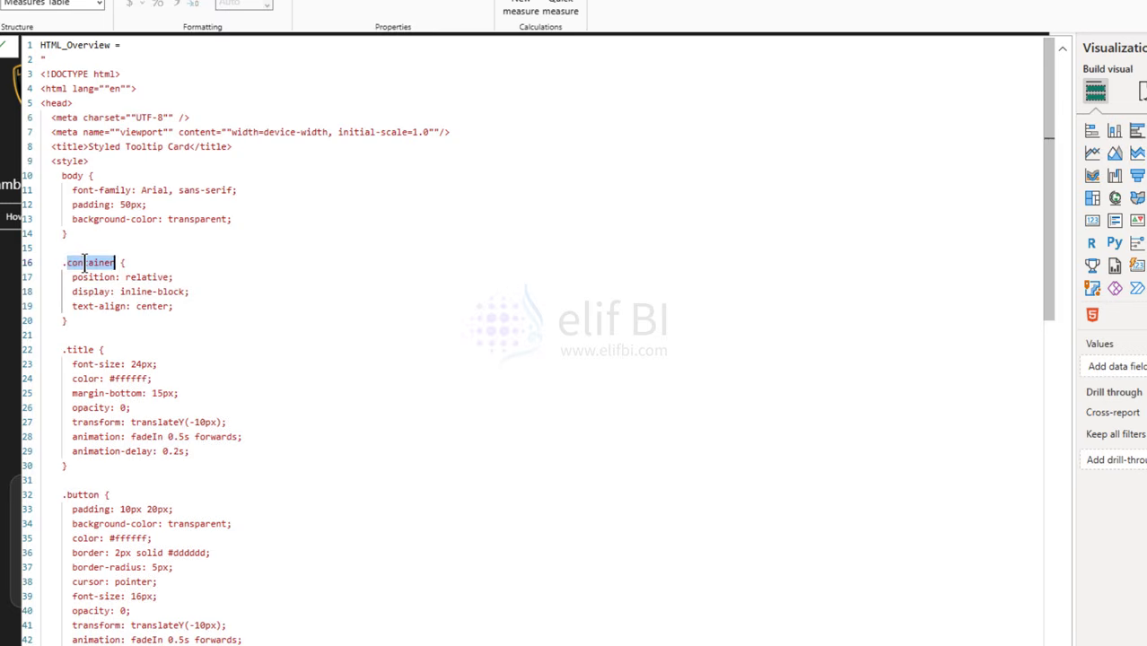
{"action": "key", "text": "ctrl+f"}
{"action": "key", "text": "Return"}
{"action": "key", "text": "Return"}
{"action": "key", "text": "Return"}
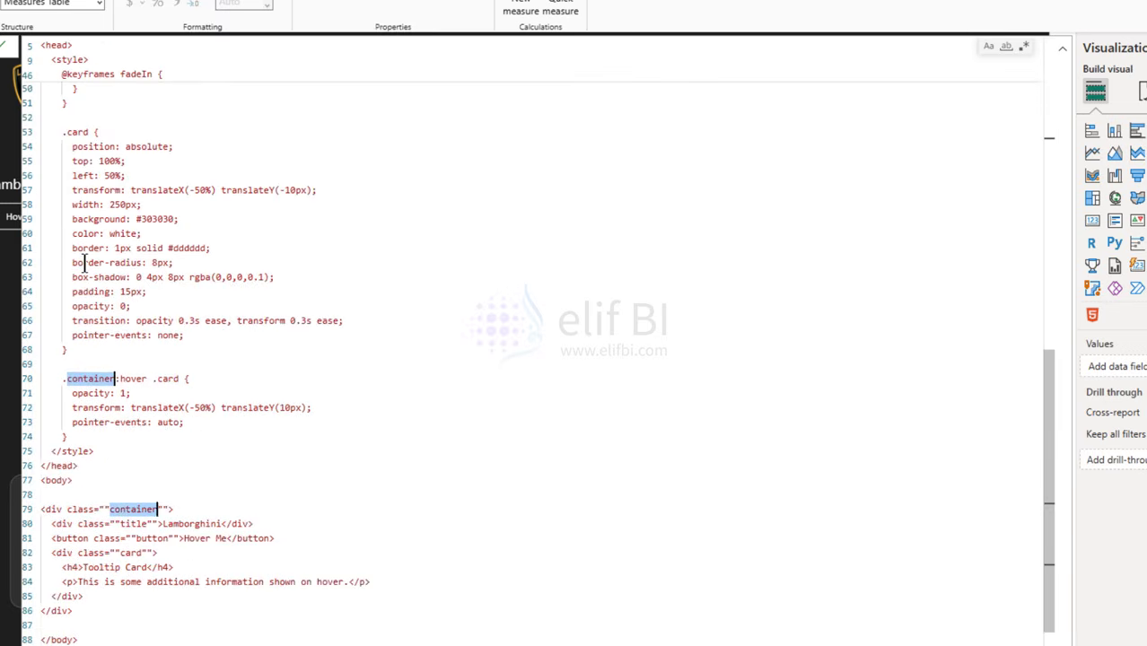
{"action": "scroll", "coordinate": [686, 361], "scroll_direction": "down", "scroll_amount": 15}
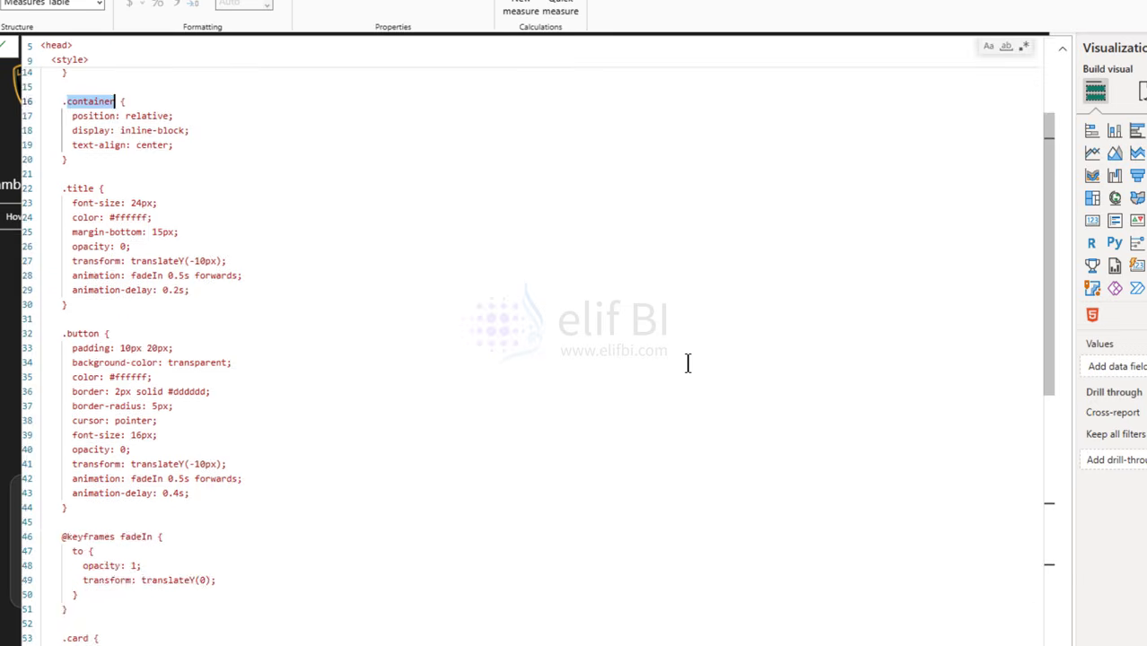
{"action": "key", "text": "Escape"}
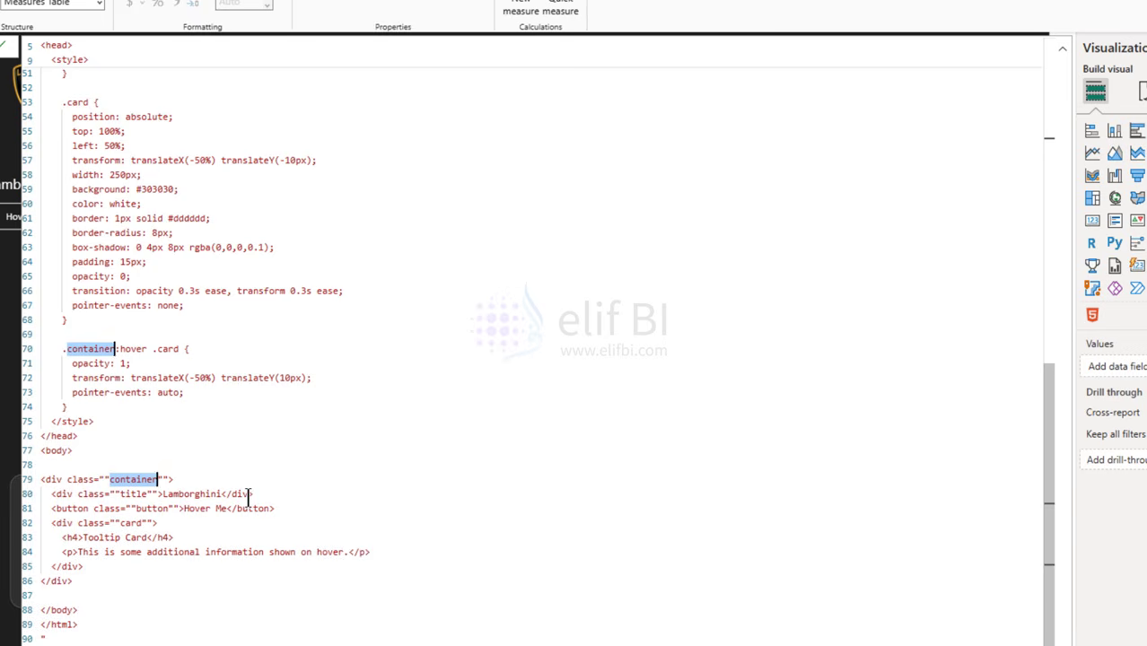
Step: Set text-align to left in the .container rule of HTML_Overview, commit the measure and check the Hover Me tooltip on the page
{"action": "scroll", "coordinate": [249, 494], "scroll_direction": "up", "scroll_amount": 15}
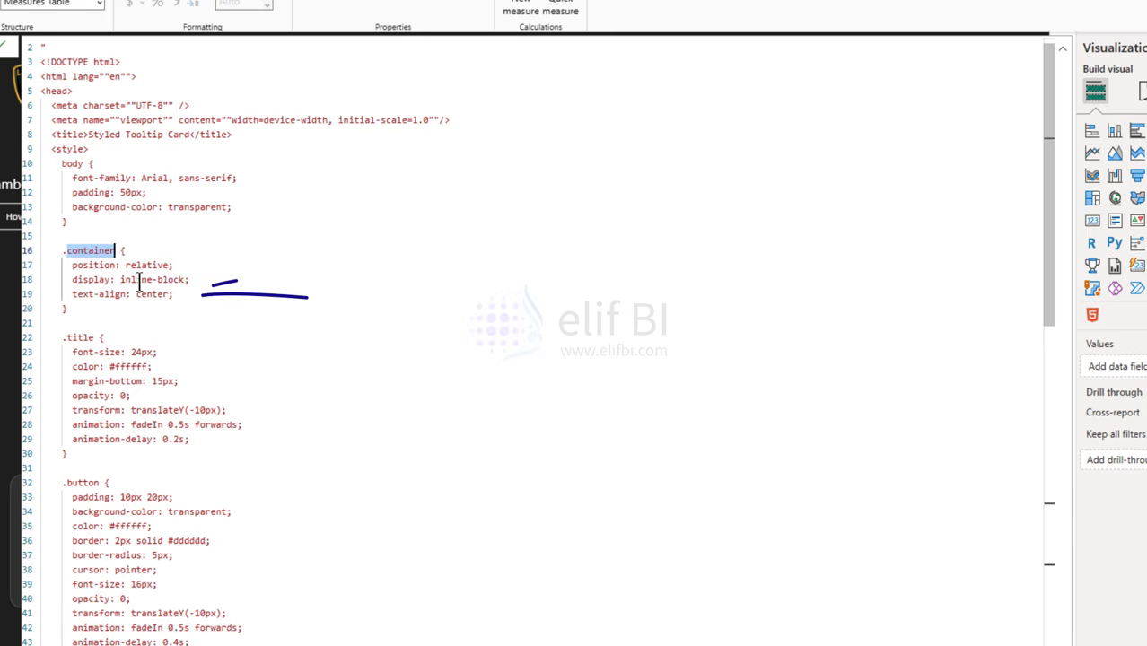
{"action": "double_click", "coordinate": [148, 295]}
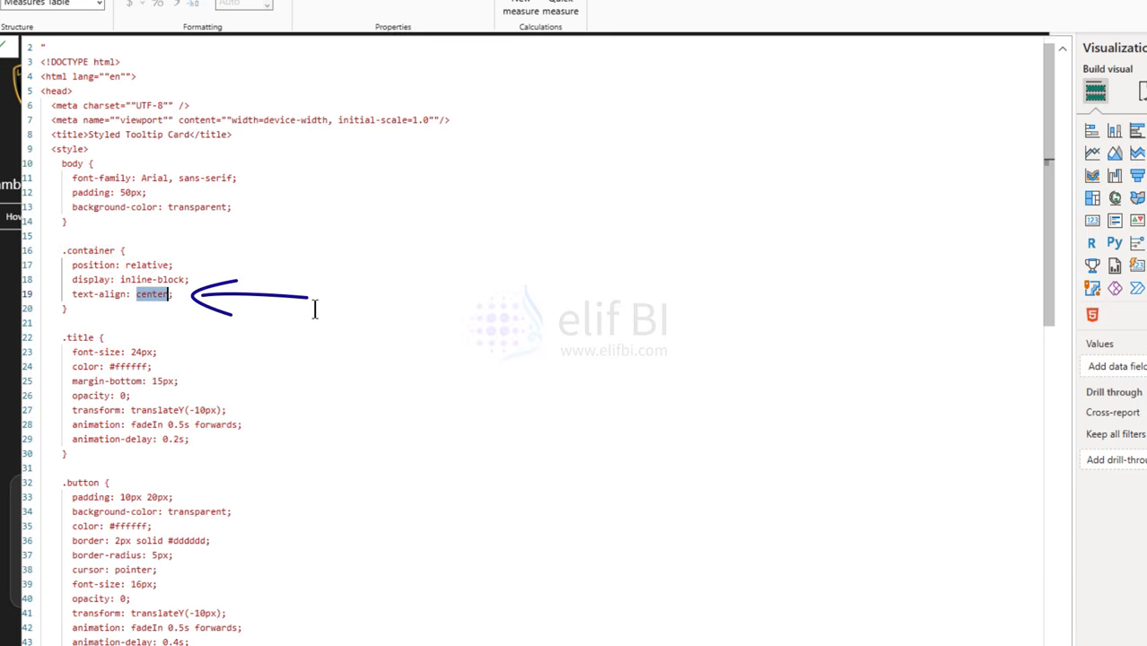
{"action": "type", "text": "left"}
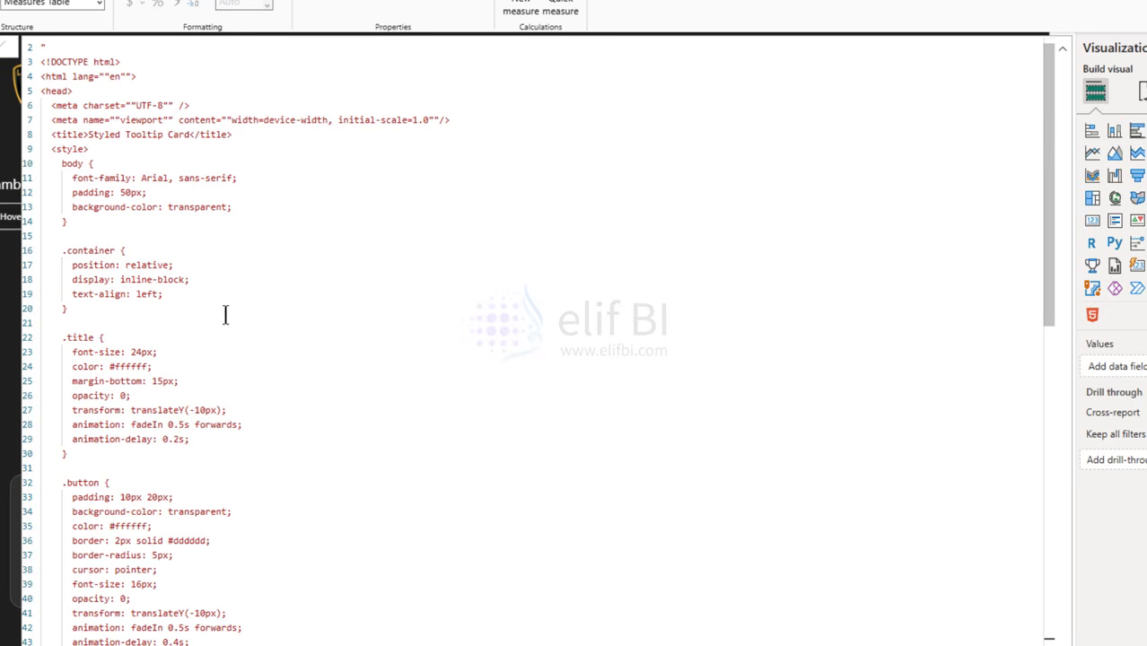
{"action": "scroll", "coordinate": [198, 302], "scroll_direction": "down", "scroll_amount": 1}
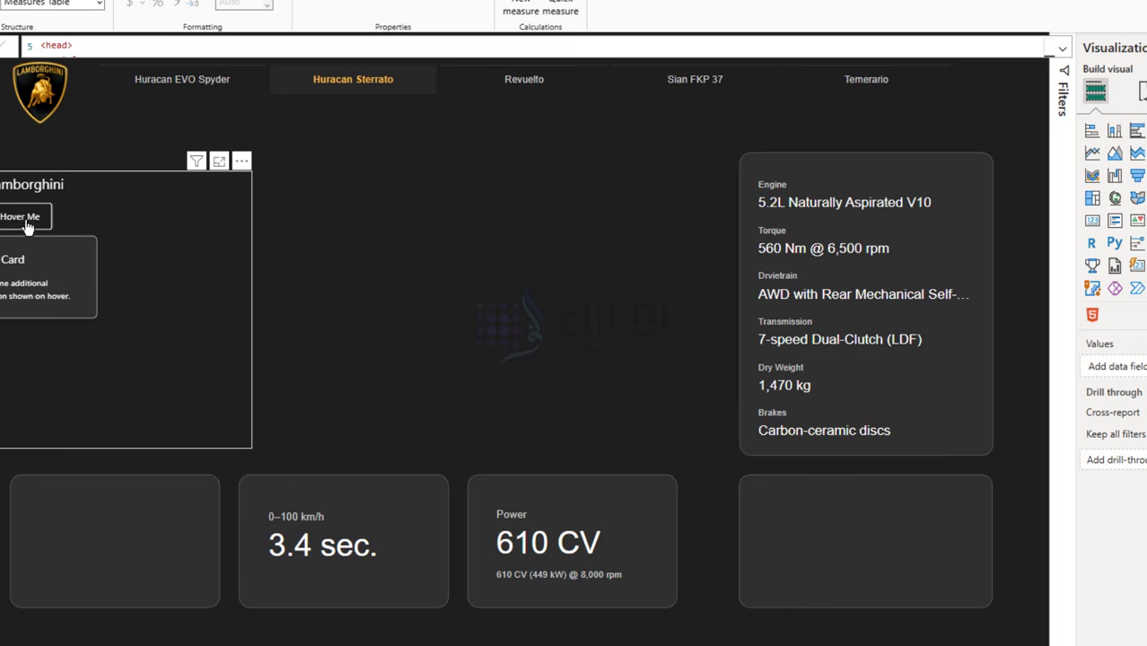
Step: Copy the entire HTML_Overview code, switch to ChatGPT and paste it into the message with room above it for a request
{"action": "left_click", "coordinate": [1061, 47]}
{"action": "left_click", "coordinate": [304, 300]}
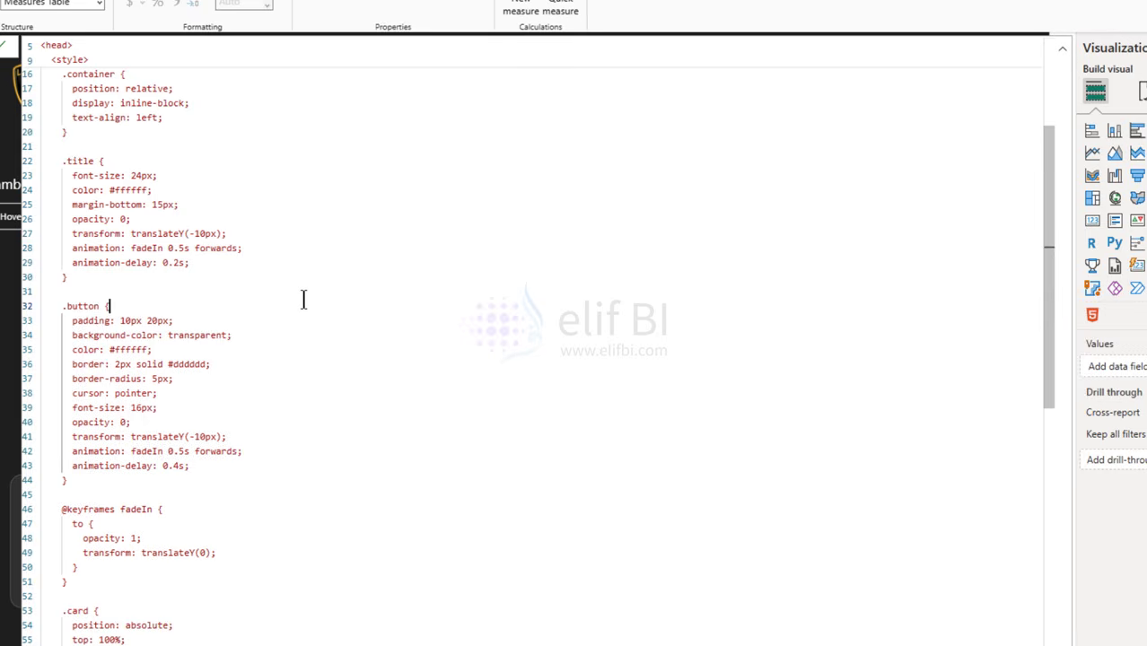
{"action": "key", "text": "ctrl+a"}
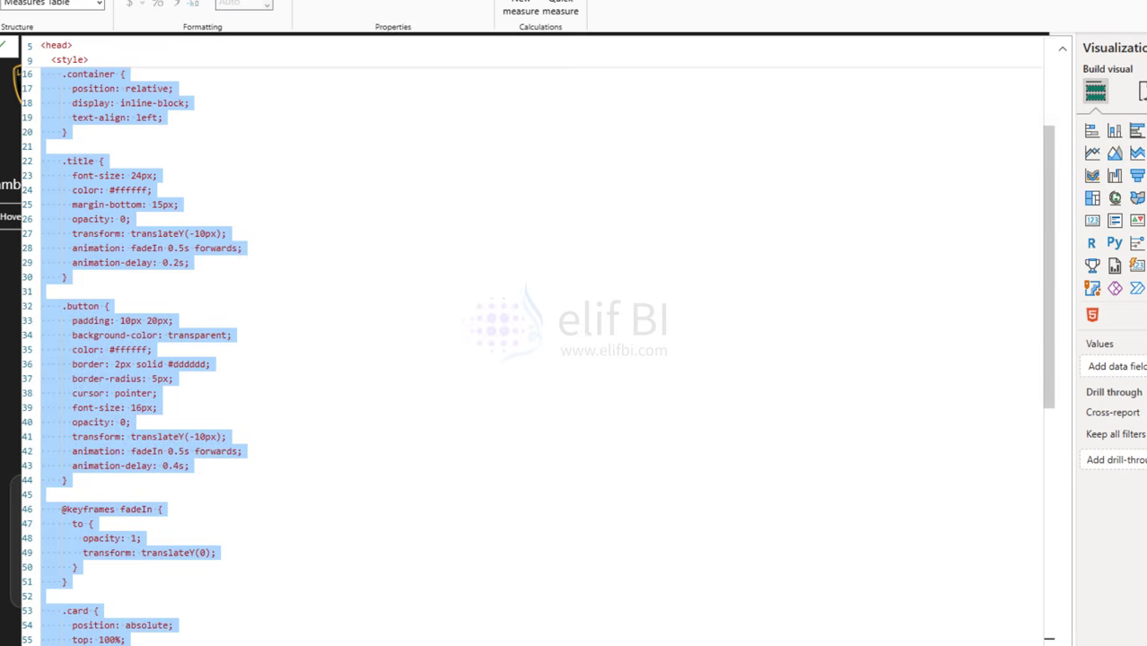
{"action": "mouse_move", "coordinate": [377, 637]}
{"action": "left_click", "coordinate": [384, 599]}
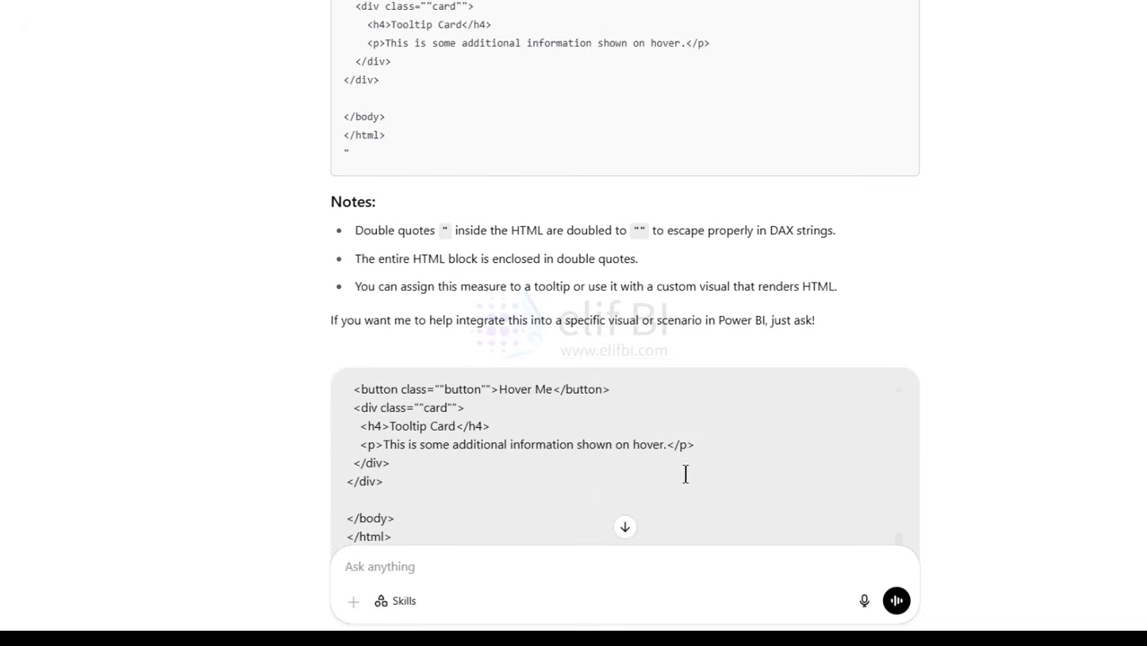
{"action": "scroll", "coordinate": [685, 474], "scroll_direction": "up", "scroll_amount": 15}
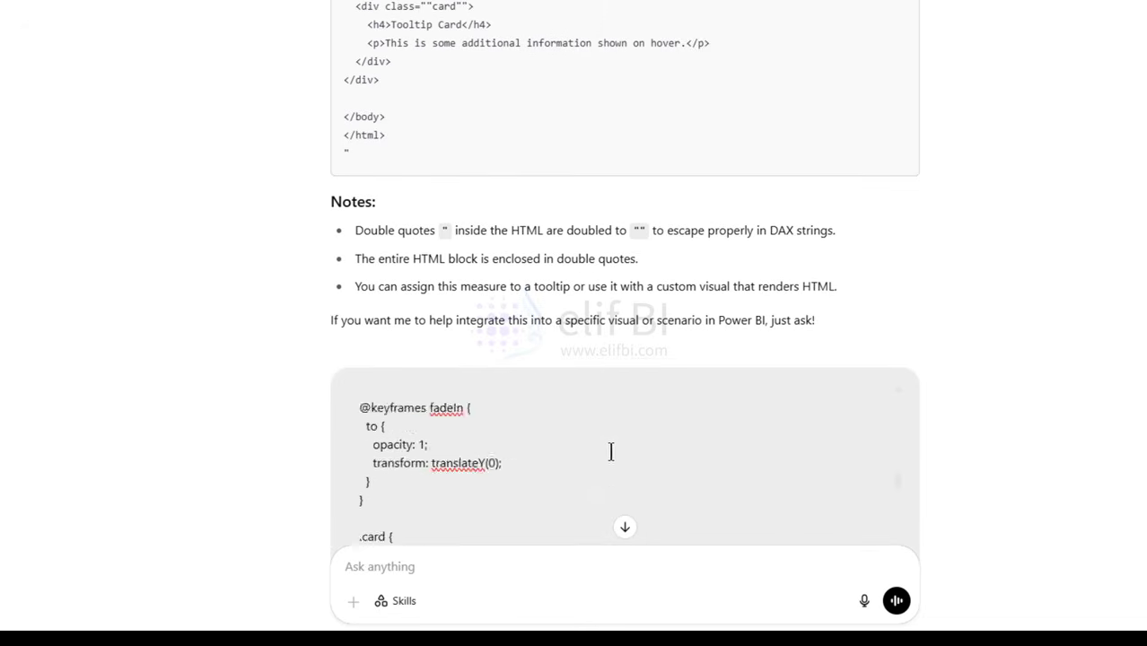
{"action": "scroll", "coordinate": [895, 377], "scroll_direction": "down", "scroll_amount": 5}
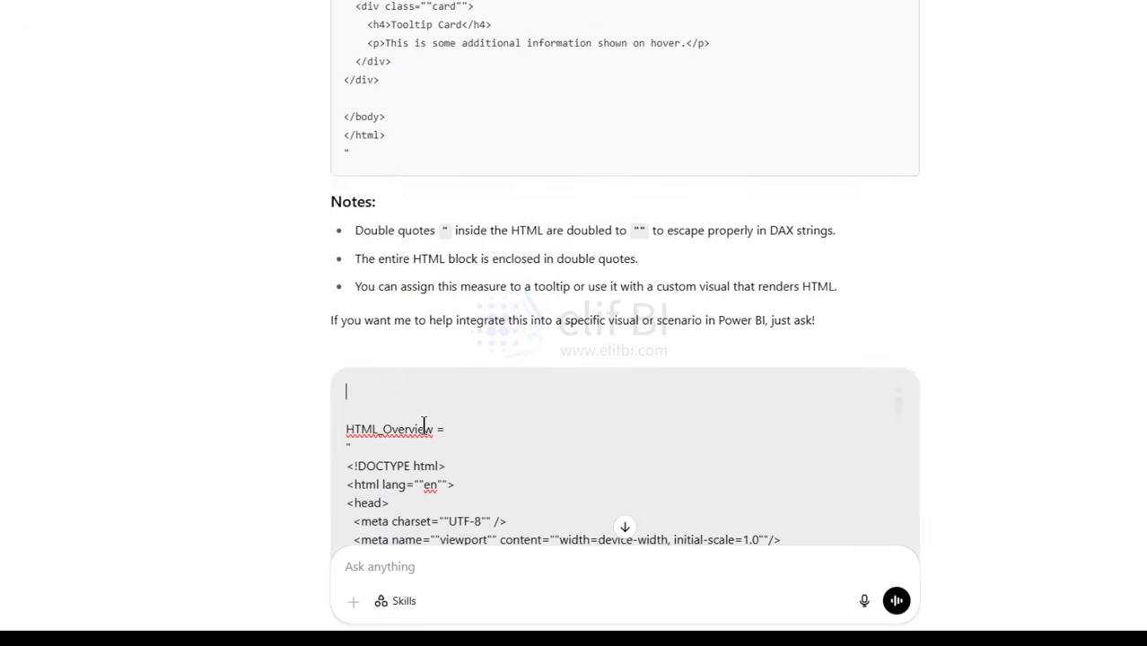
Step: Ask ChatGPT to modify the DAX so the tooltip card is left-aligned and not truncated, without disturbing other code, and send the message
{"action": "type", "text": "Can you modify the DA"}
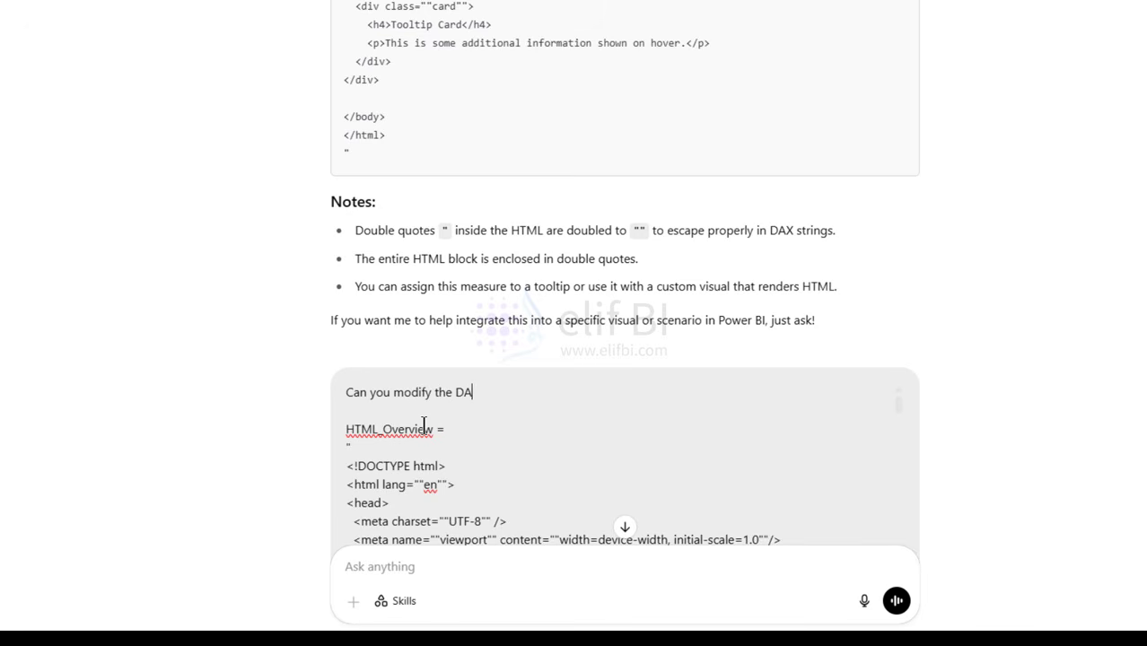
{"action": "type", "text": "X so that the tooltip car"}
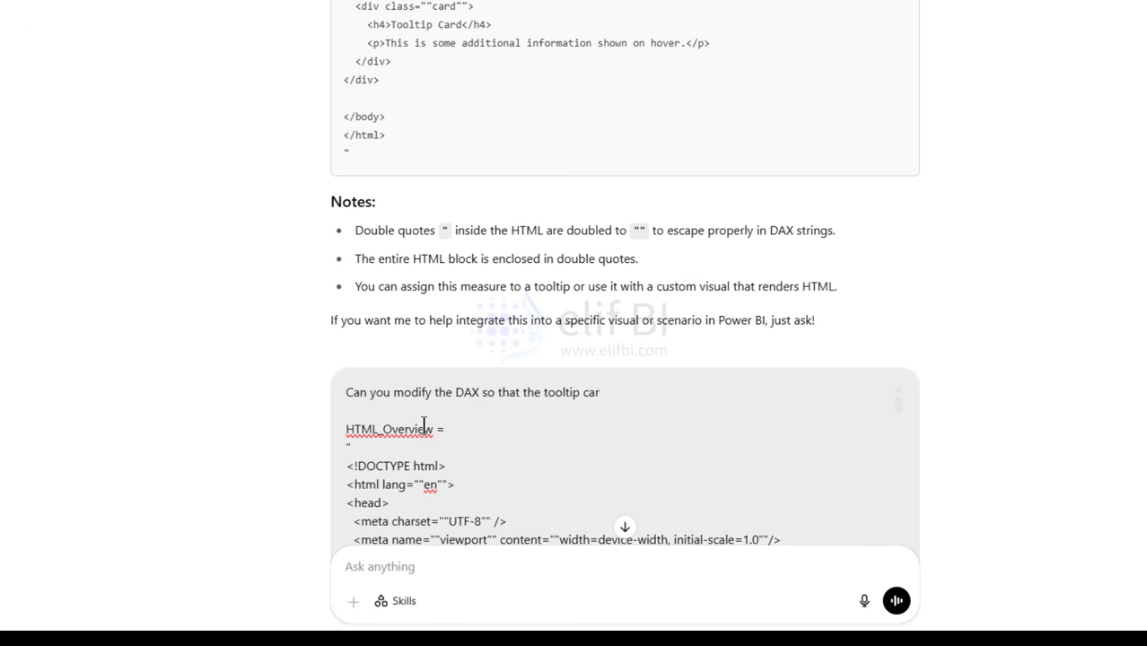
{"action": "type", "text": "d is left-aligned and not"}
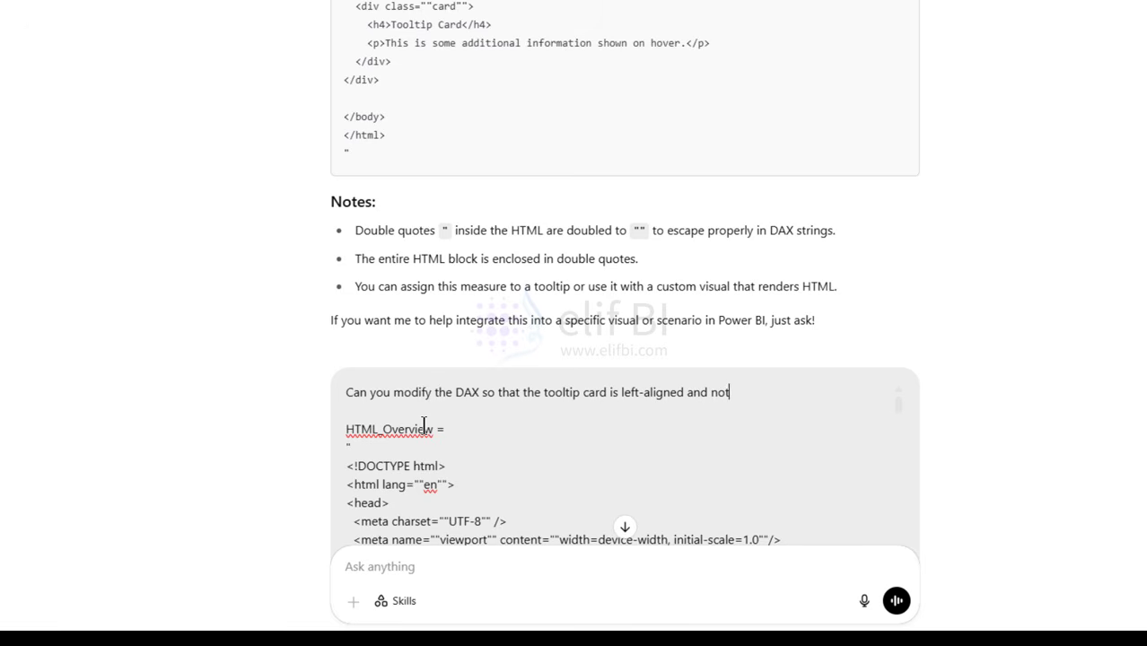
{"action": "type", "text": " truncated. Do not d"}
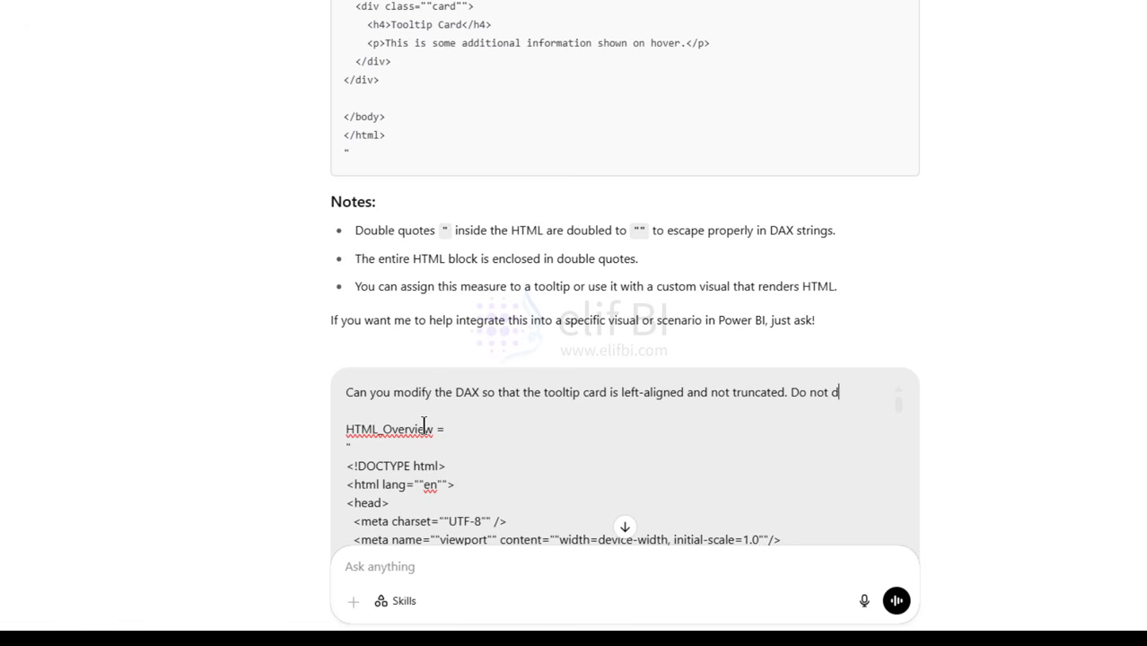
{"action": "type", "text": "isturb any other part "}
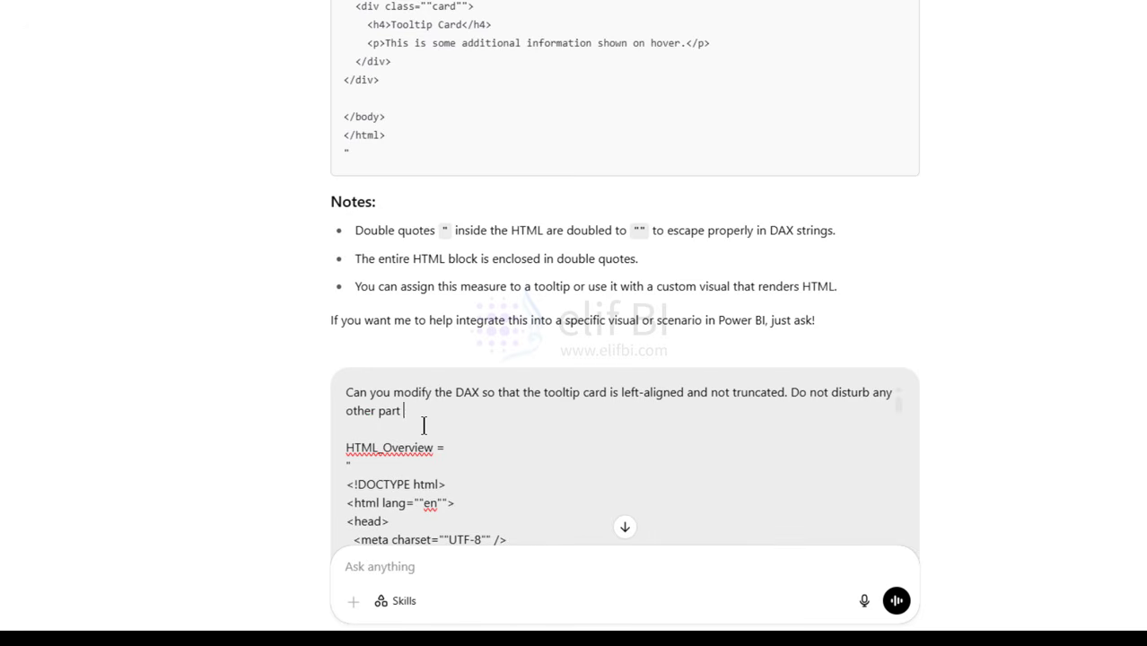
{"action": "type", "text": "of the code."}
{"action": "scroll", "coordinate": [423, 427], "scroll_direction": "down", "scroll_amount": 10}
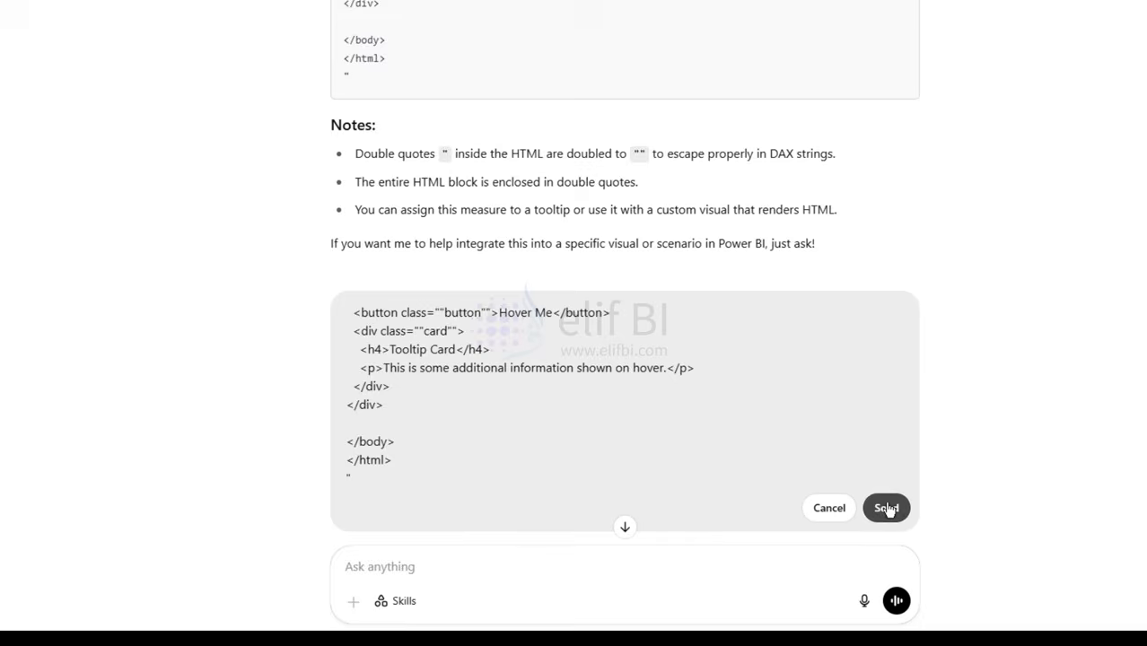
{"action": "left_click", "coordinate": [883, 506]}
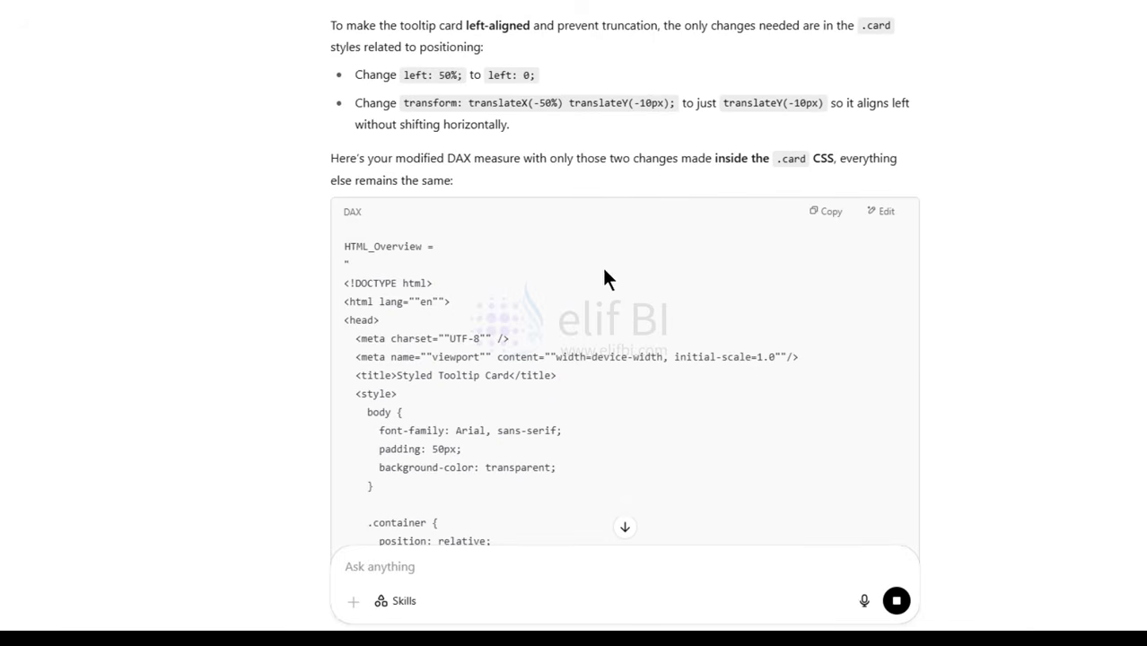
Step: Read ChatGPT's explanation of the .card positioning changes and the summary below the modified DAX measure
{"action": "left_click_drag", "start_coordinate": [358, 103], "coordinate": [818, 108]}
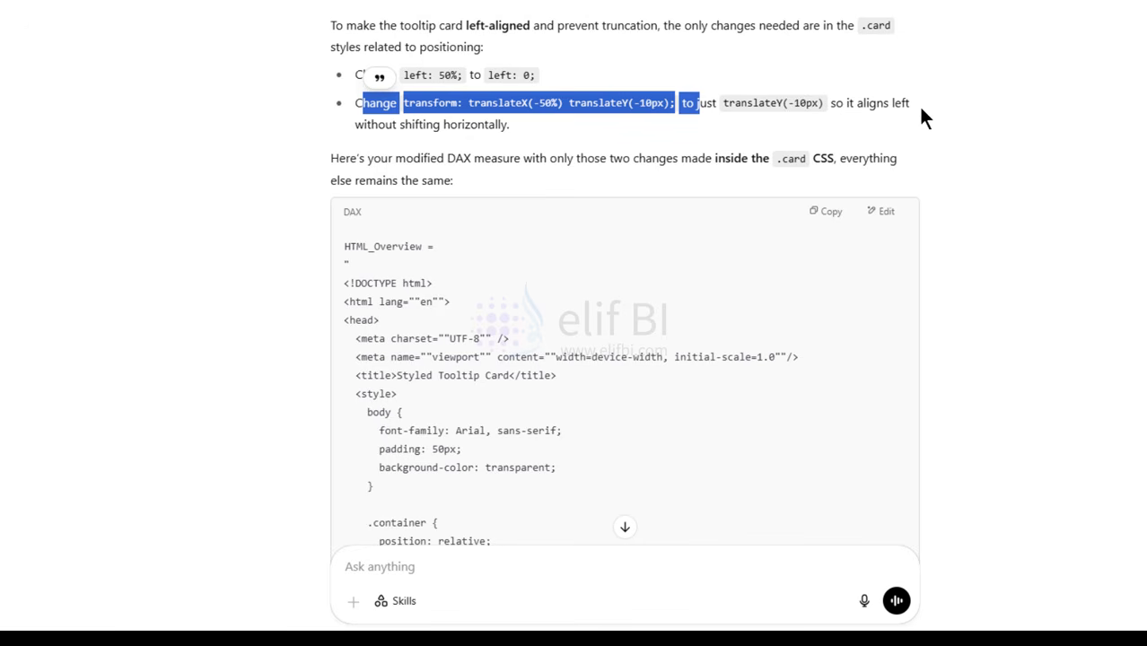
{"action": "left_click_drag", "start_coordinate": [356, 125], "coordinate": [685, 133]}
{"action": "scroll", "coordinate": [687, 135], "scroll_direction": "down", "scroll_amount": 1}
{"action": "scroll", "coordinate": [687, 144], "scroll_direction": "down", "scroll_amount": 18}
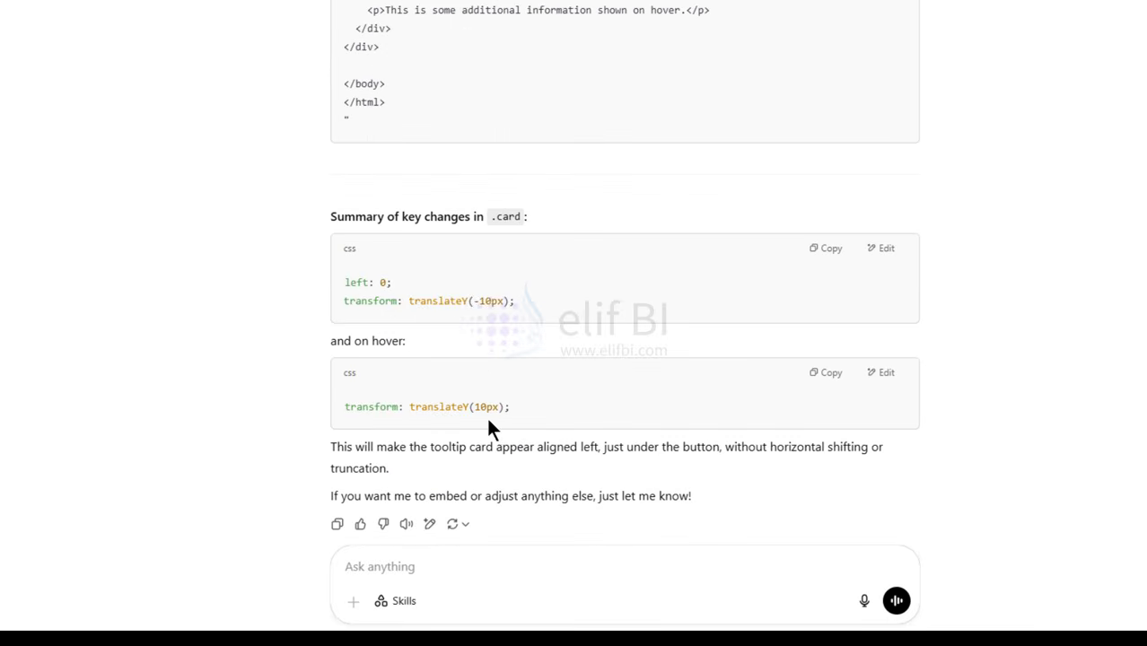
{"action": "scroll", "coordinate": [675, 395], "scroll_direction": "up", "scroll_amount": 20}
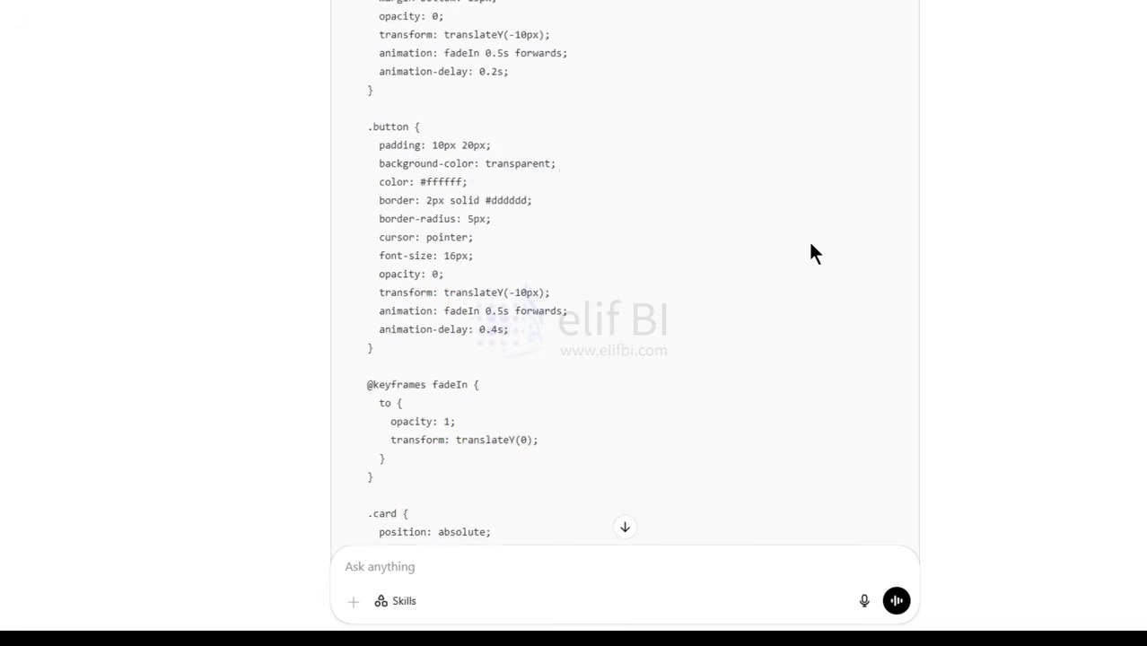
{"action": "scroll", "coordinate": [778, 229], "scroll_direction": "up", "scroll_amount": 2}
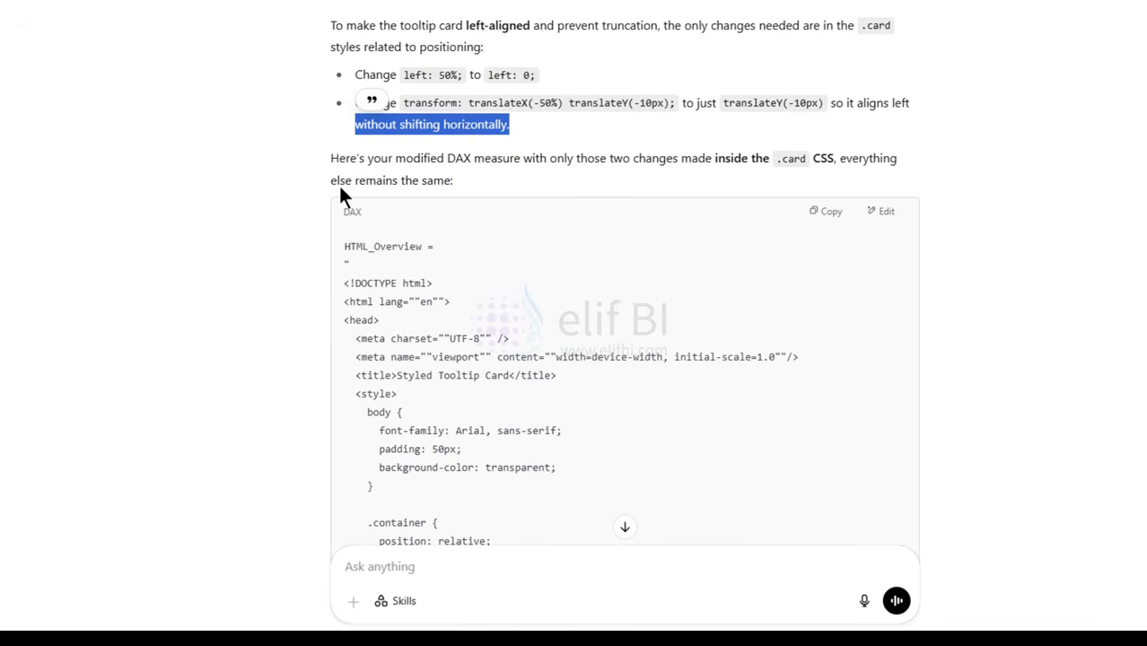
{"action": "left_click_drag", "start_coordinate": [405, 160], "coordinate": [521, 160]}
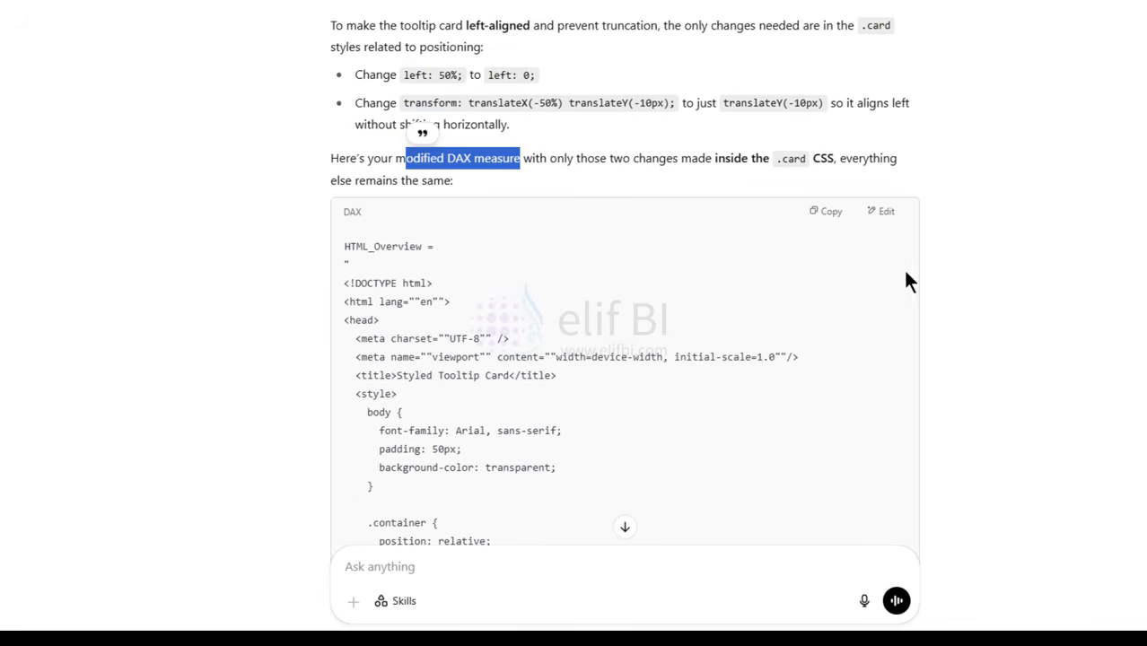
Step: Copy ChatGPT's modified DAX, replace all HTML_Overview code in Power BI with it, commit, collapse the editor and check the Hover Me tooltip
{"action": "left_click", "coordinate": [831, 220]}
{"action": "left_click", "coordinate": [786, 621]}
{"action": "key", "text": "ctrl+a"}
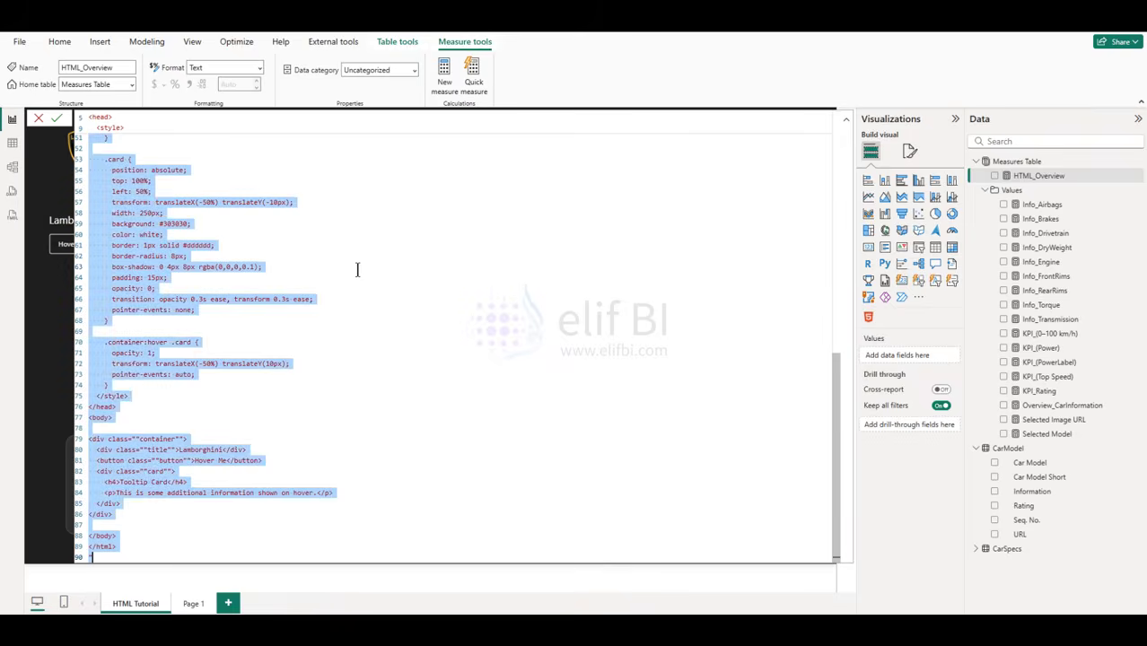
{"action": "key", "text": "ctrl+v"}
{"action": "key", "text": "Return"}
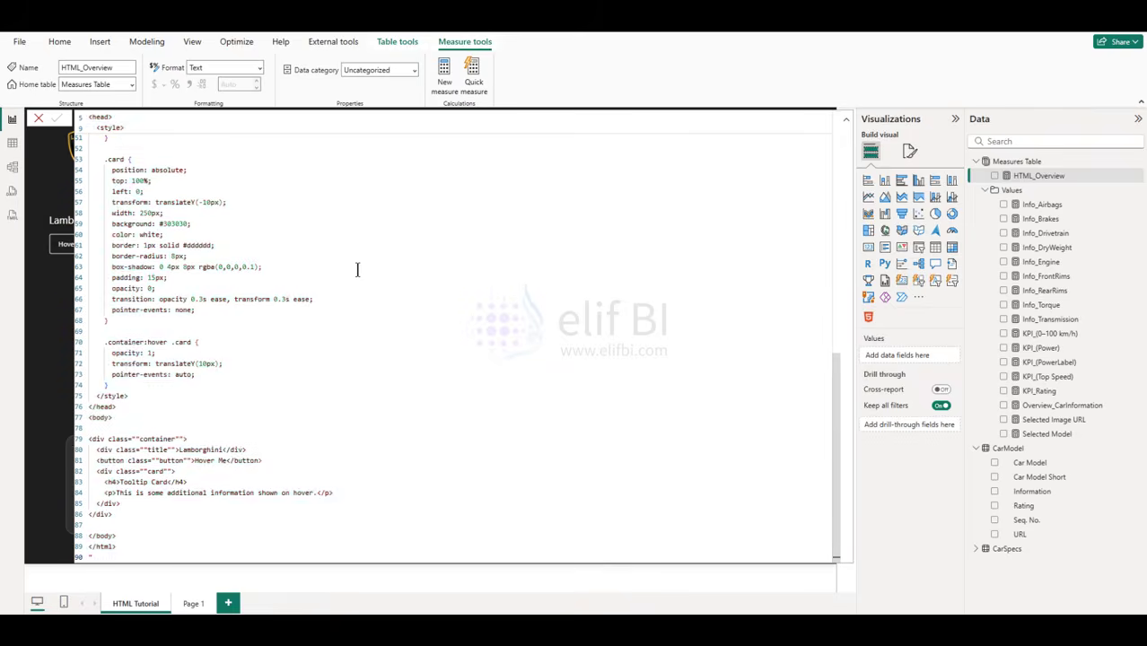
{"action": "left_click", "coordinate": [847, 118]}
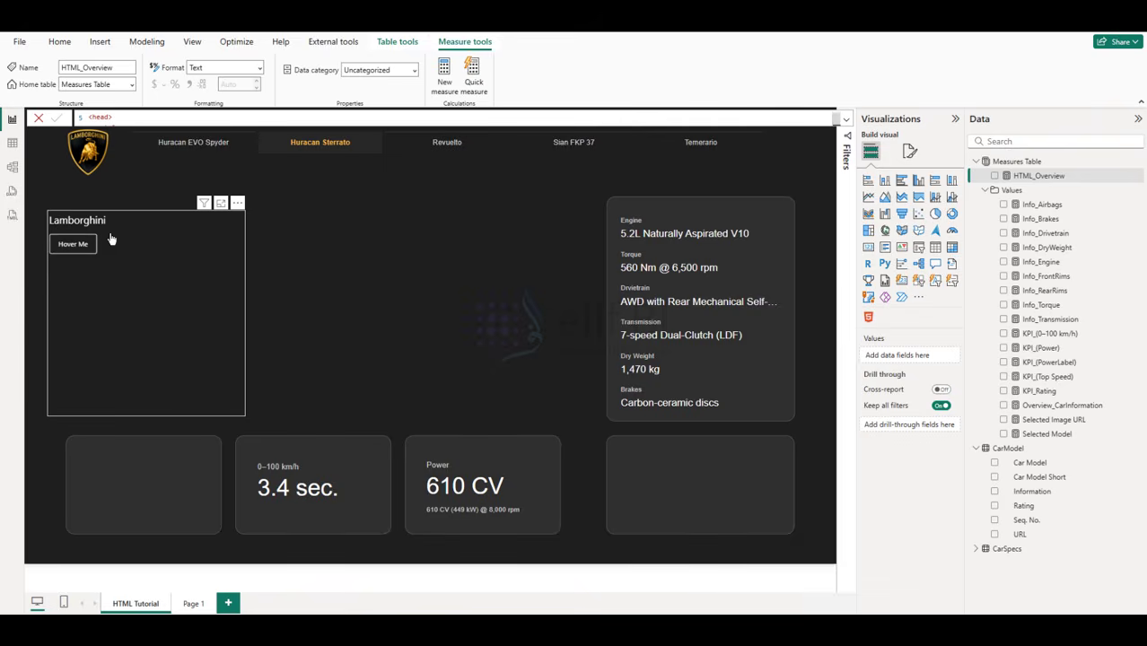
{"action": "mouse_move", "coordinate": [83, 248]}
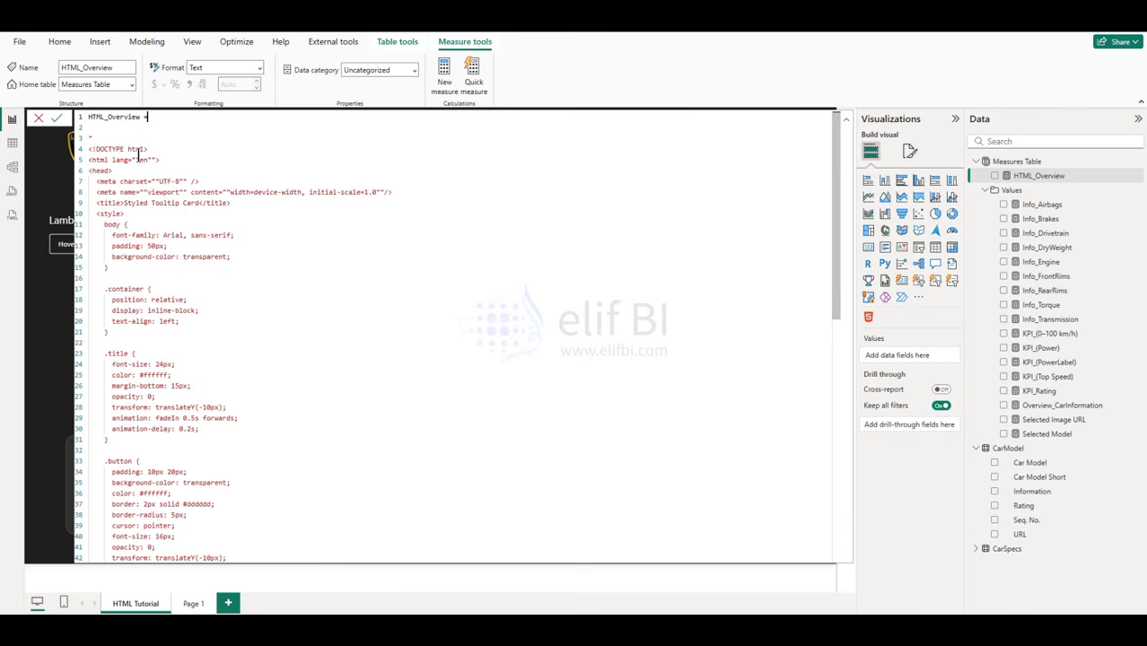
Step: Declare a variable _SelectedModel that returns the [Selected Model] measure on a new line beneath the HTML_Overview name
{"action": "key", "text": "shift+Return"}
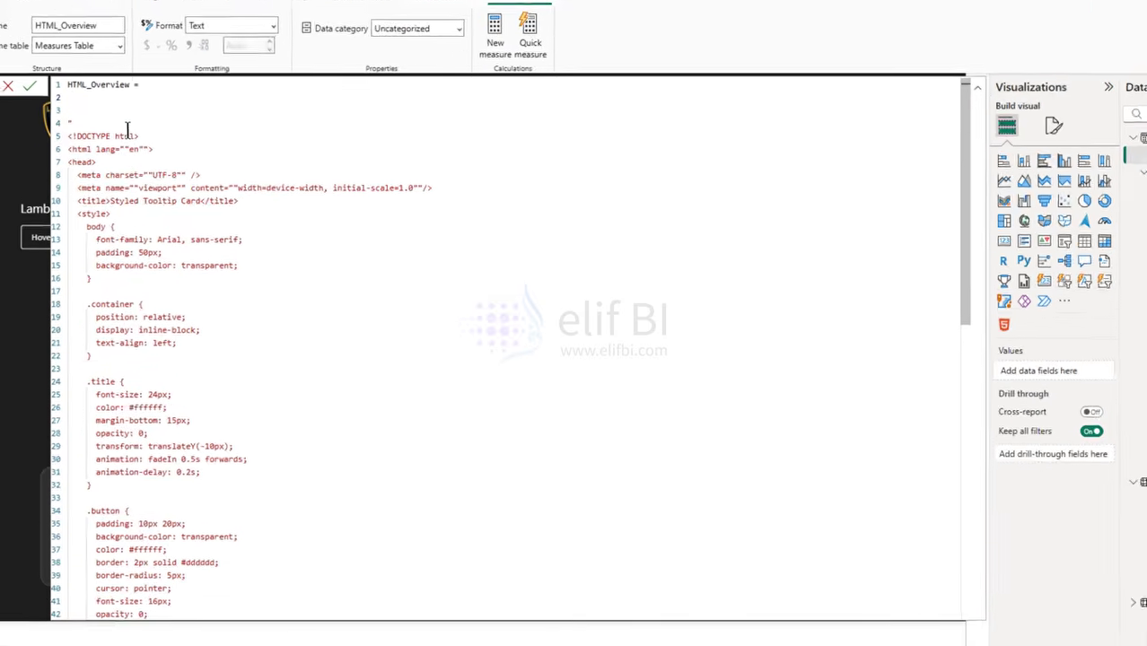
{"action": "type", "text": "VAR "}
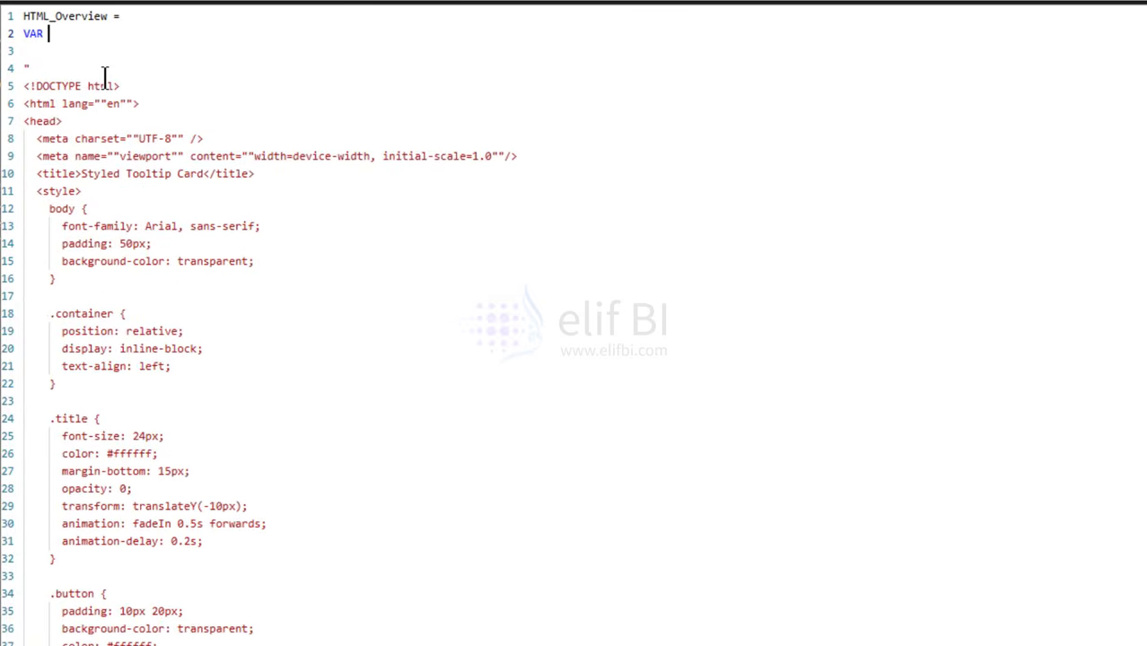
{"action": "type", "text": "_SelectedModle"}
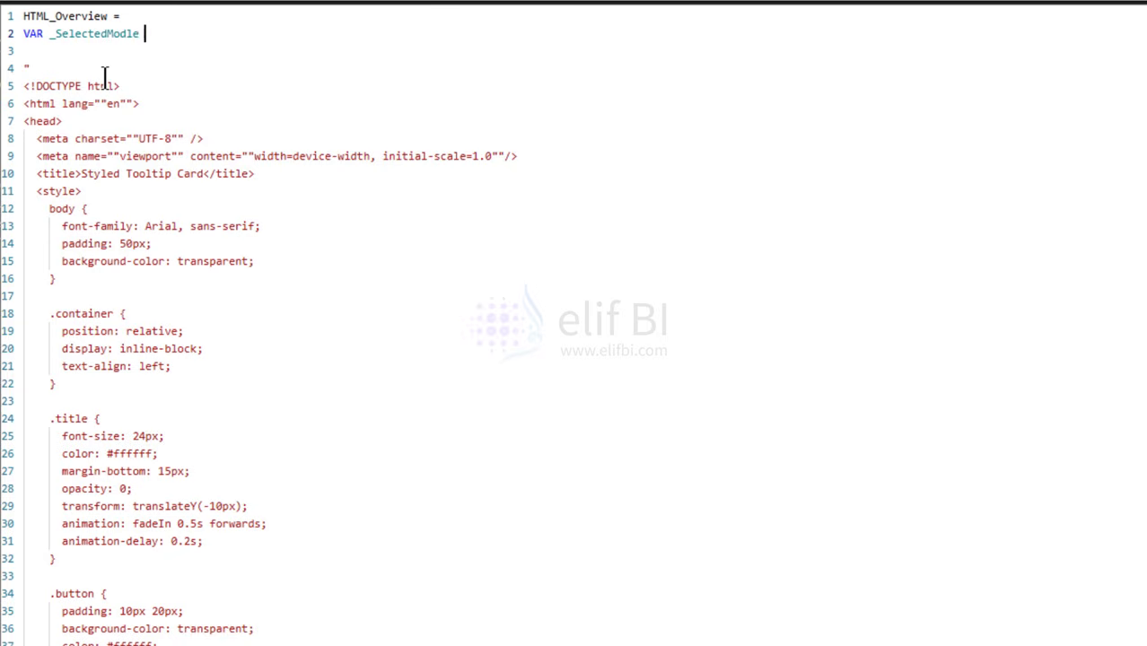
{"action": "key", "text": "BackSpace"}
{"action": "key", "text": "BackSpace"}
{"action": "type", "text": "el = [se"}
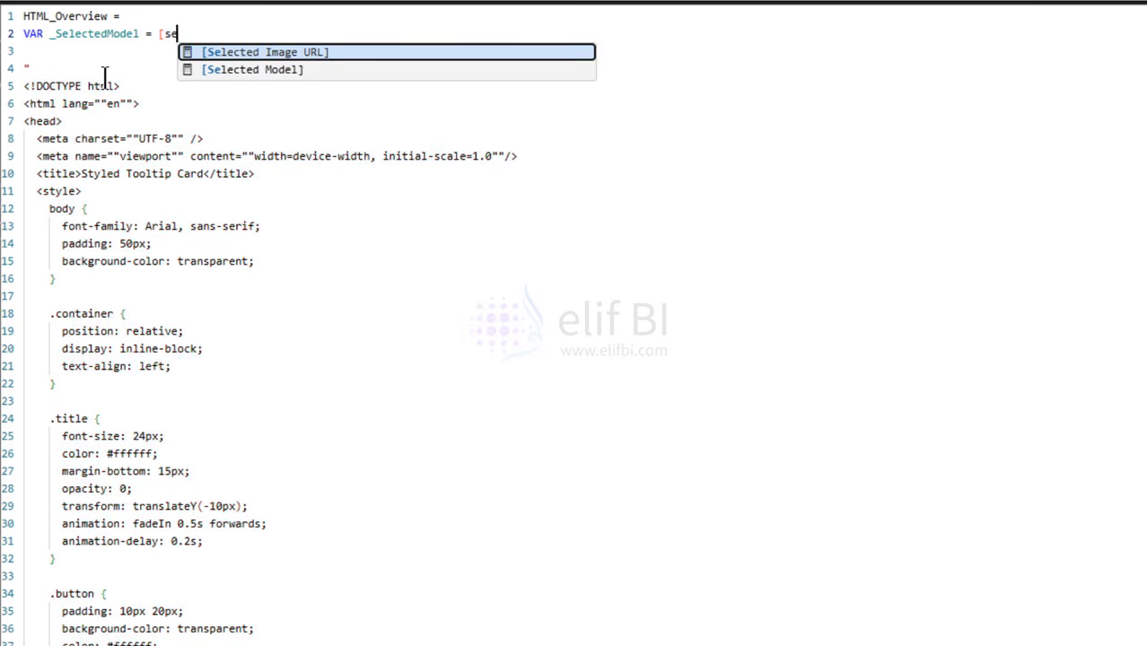
{"action": "key", "text": "Down"}
{"action": "key", "text": "Tab"}
{"action": "key", "text": "Return"}
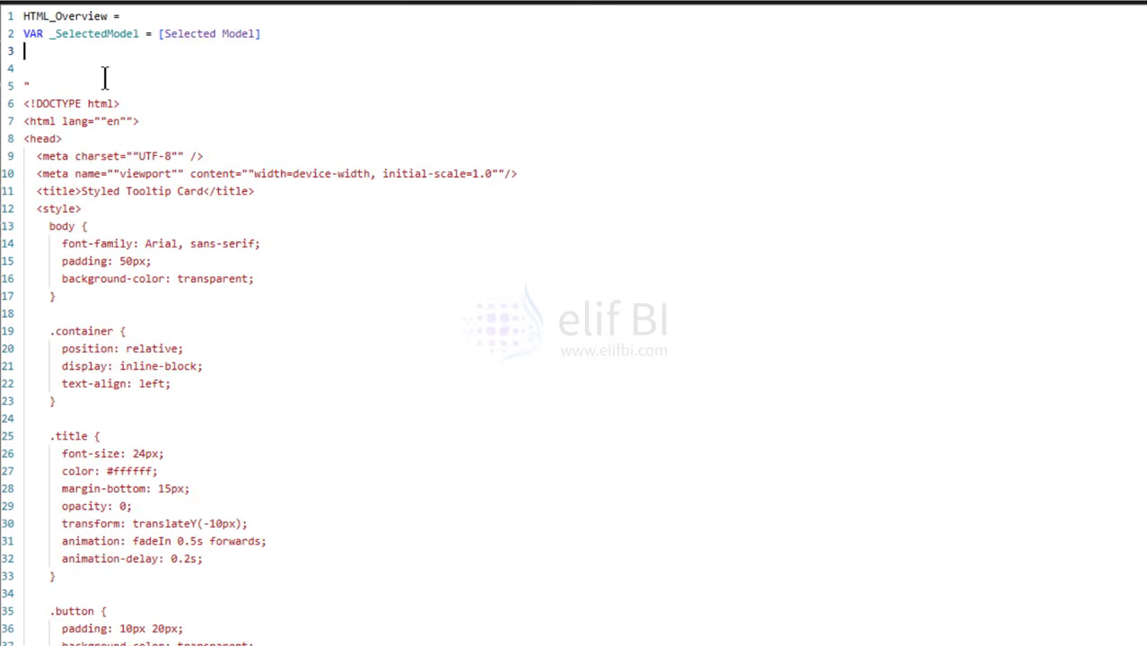
Step: Declare a second variable _Overview that returns the [Overview_CarInformation] measure, on the line below _SelectedModel
{"action": "type", "text": "VAR _"}
{"action": "type", "text": "over"}
{"action": "key", "text": "BackSpace"}
{"action": "key", "text": "BackSpace"}
{"action": "key", "text": "BackSpace"}
{"action": "key", "text": "BackSpace"}
{"action": "type", "text": "Overview"}
{"action": "type", "text": " = ["}
{"action": "type", "text": "Over"}
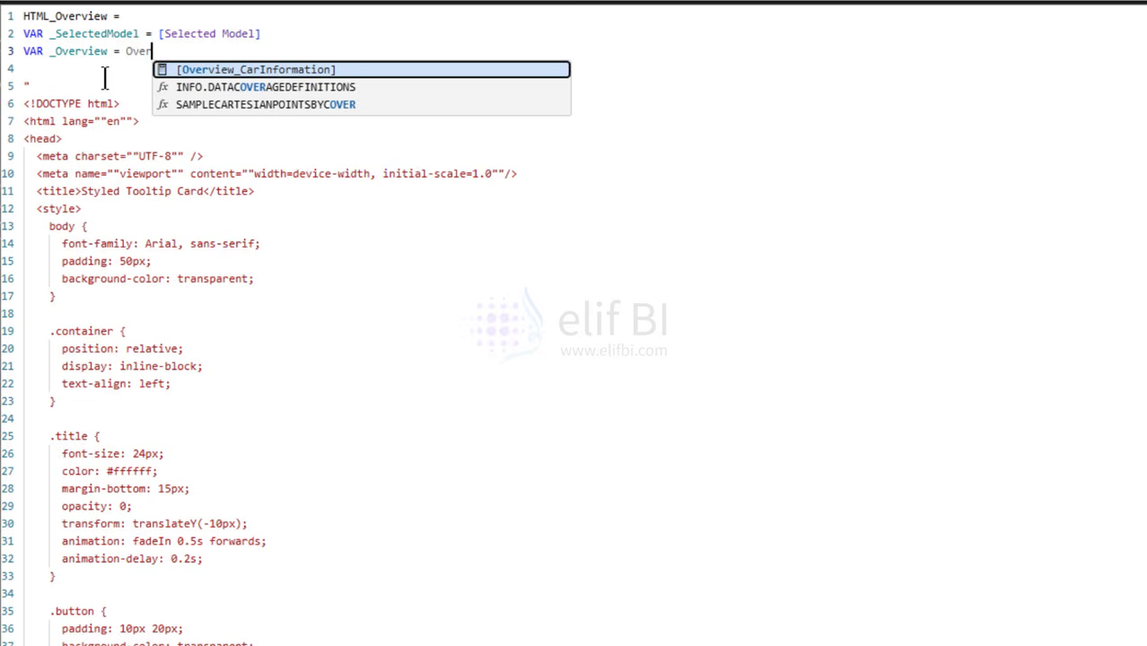
{"action": "key", "text": "Tab"}
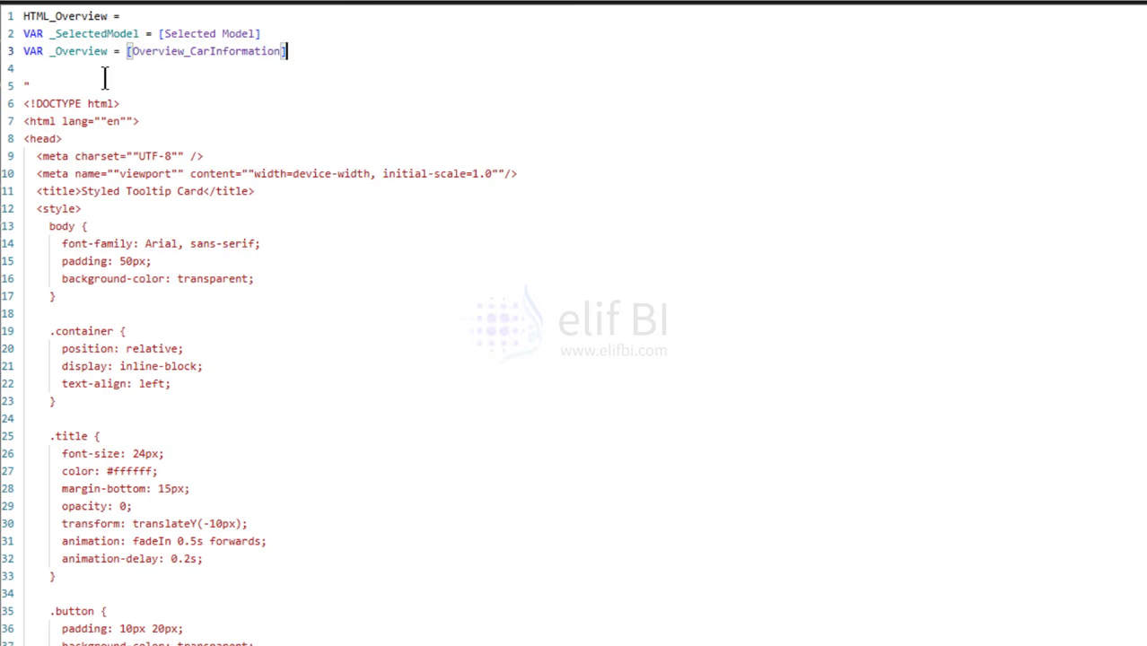
Step: Replace the hard-coded Lamborghini text in the title div with the concatenated variable "& _SelectedModel &"
{"action": "scroll", "coordinate": [318, 423], "scroll_direction": "down", "scroll_amount": 18}
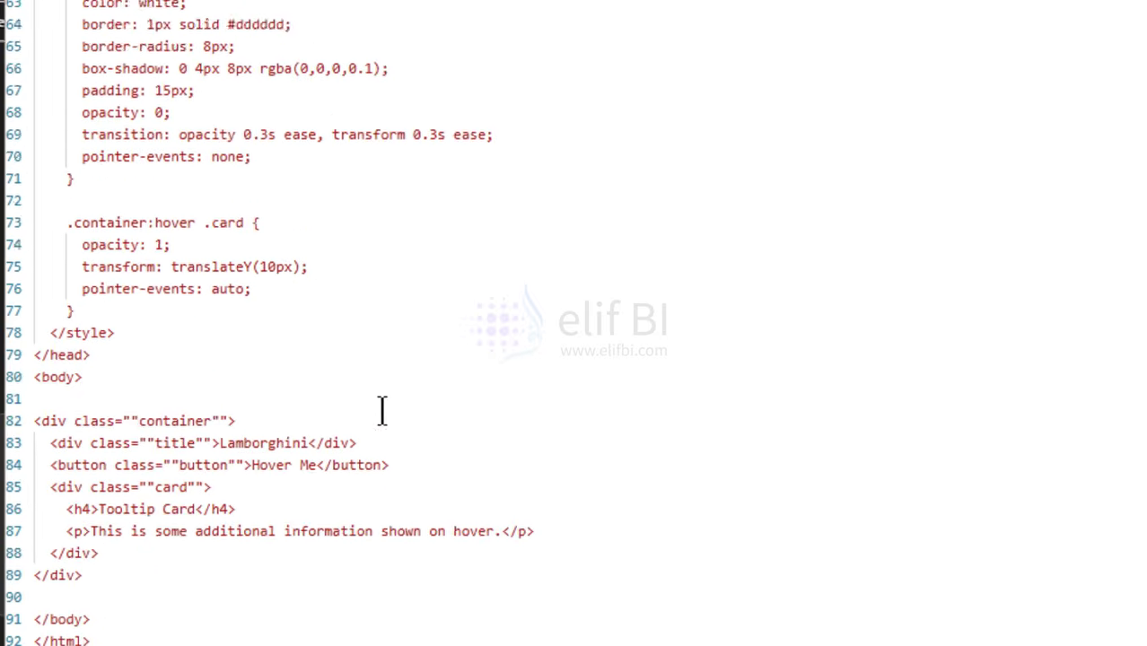
{"action": "double_click", "coordinate": [251, 442]}
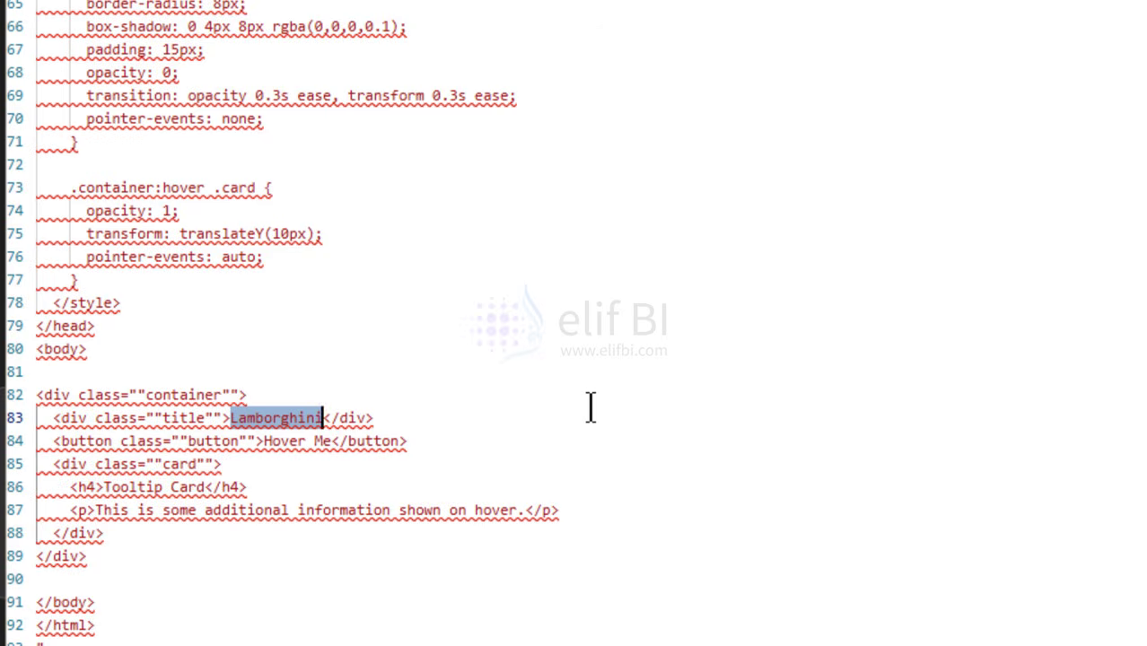
{"action": "type", "text": "\"\""}
{"action": "key", "text": "Left"}
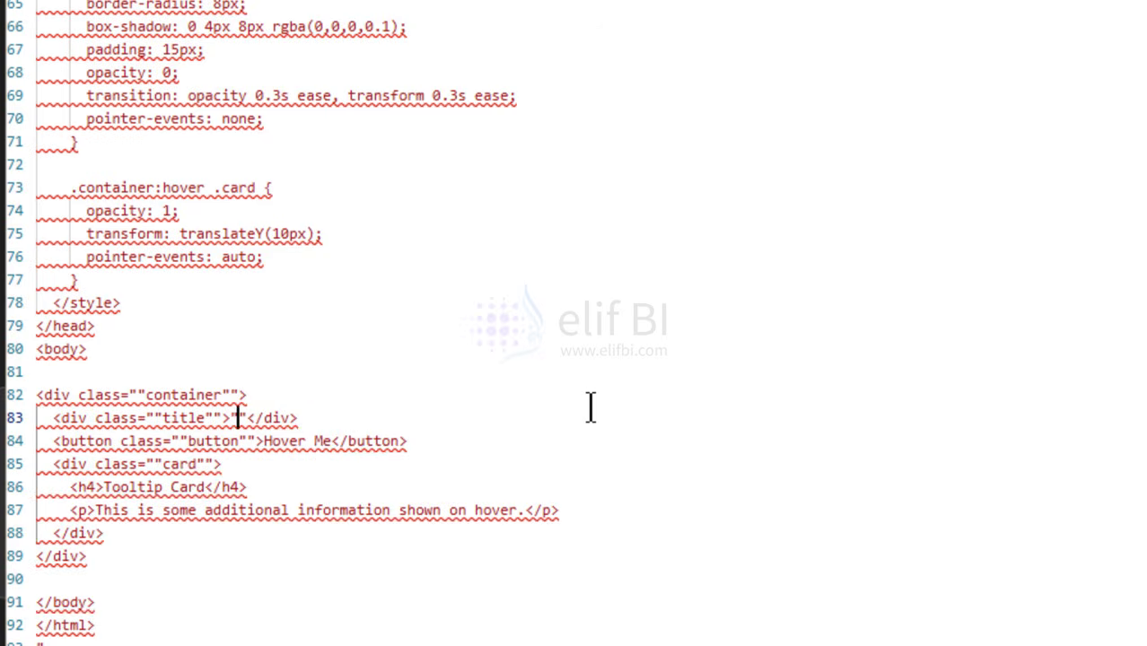
{"action": "type", "text": "&&"}
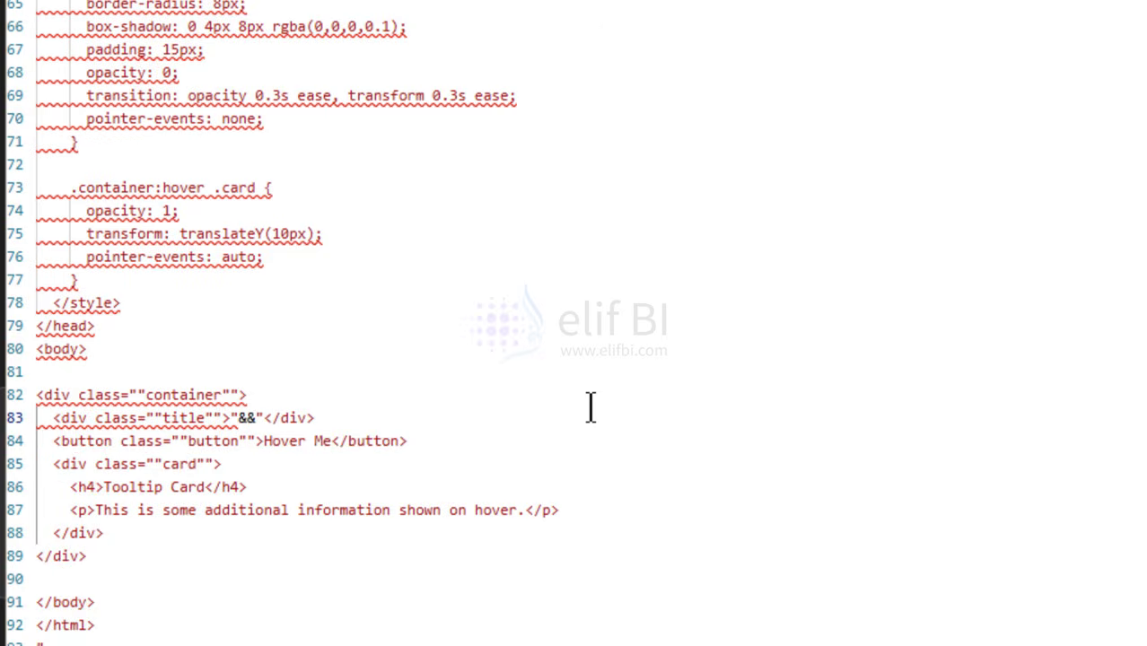
{"action": "key", "text": "Left"}
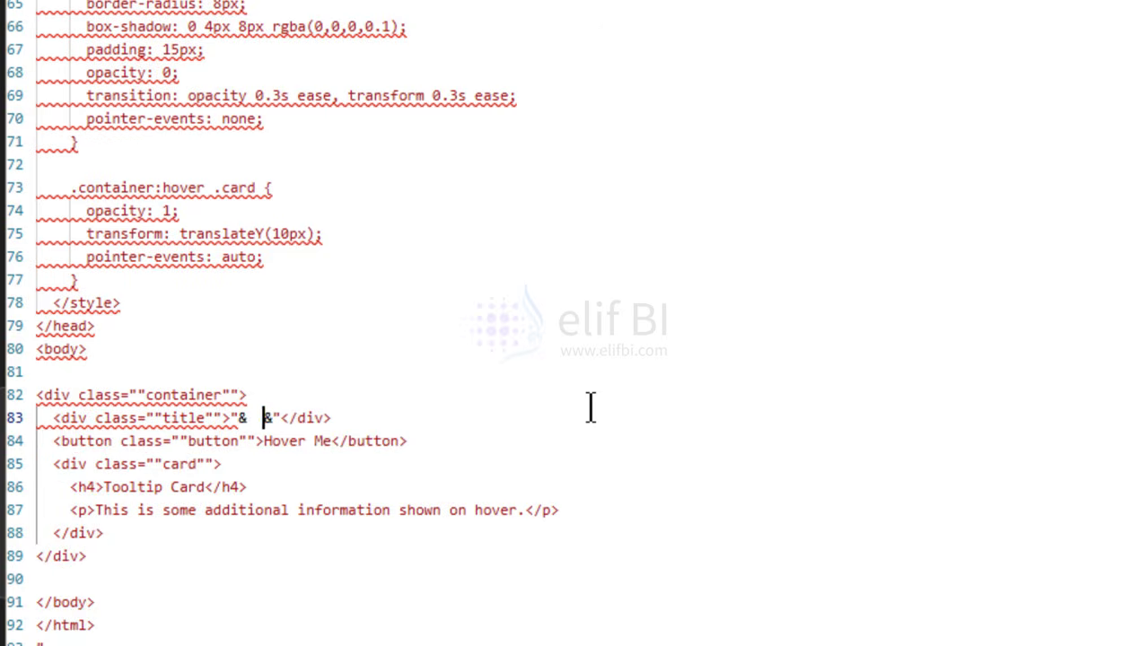
{"action": "key", "text": "Left"}
{"action": "type", "text": "_"}
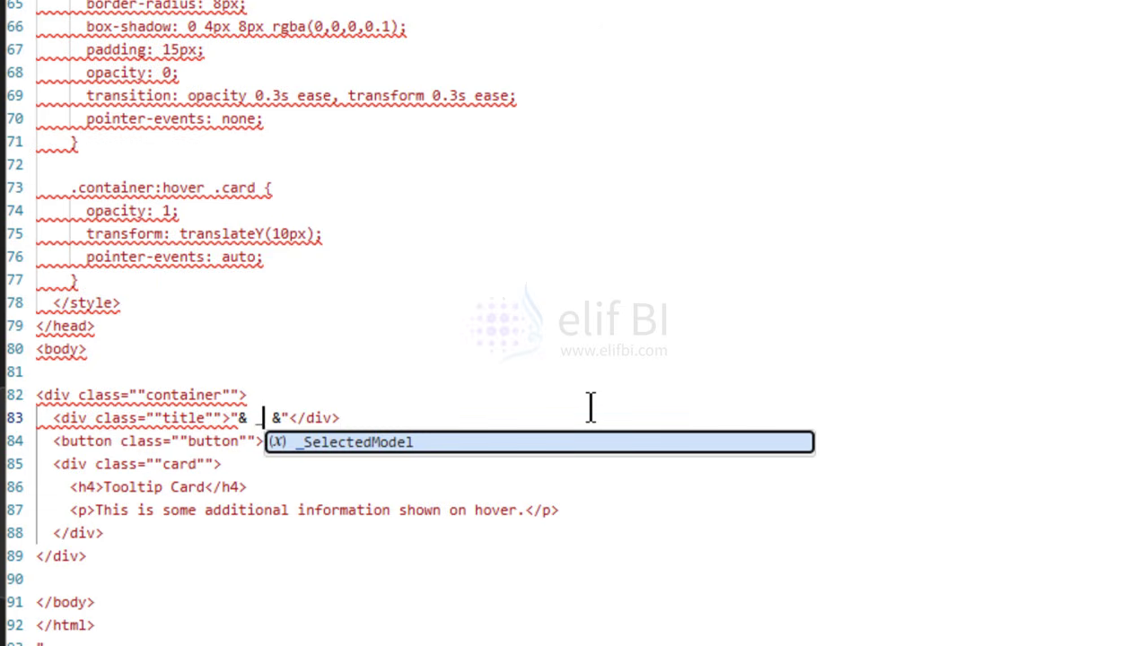
{"action": "key", "text": "Tab"}
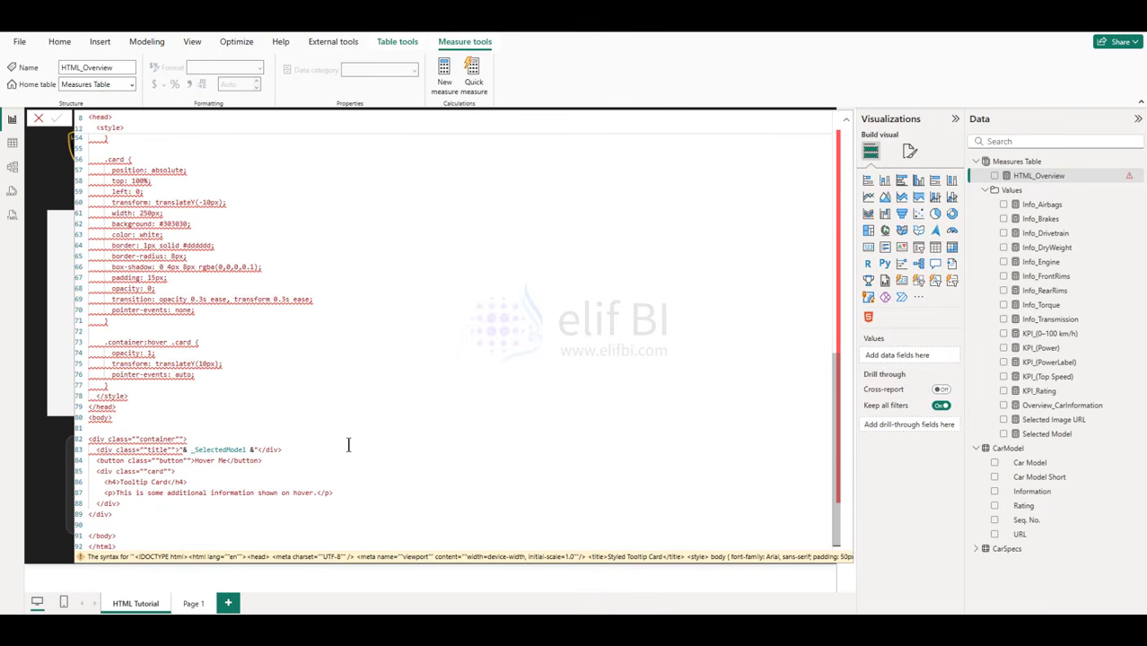
Step: Add a RETURN statement between the variable declarations and the HTML string, commit the measure and collapse the formula editor
{"action": "scroll", "coordinate": [342, 420], "scroll_direction": "up", "scroll_amount": 15}
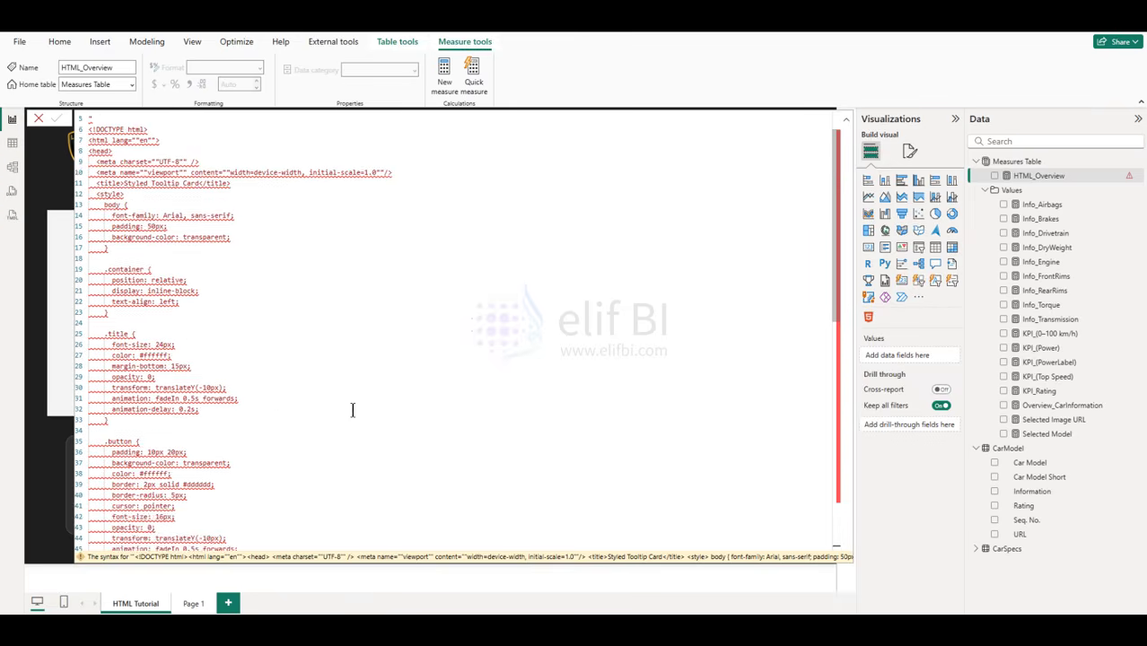
{"action": "left_click", "coordinate": [272, 139]}
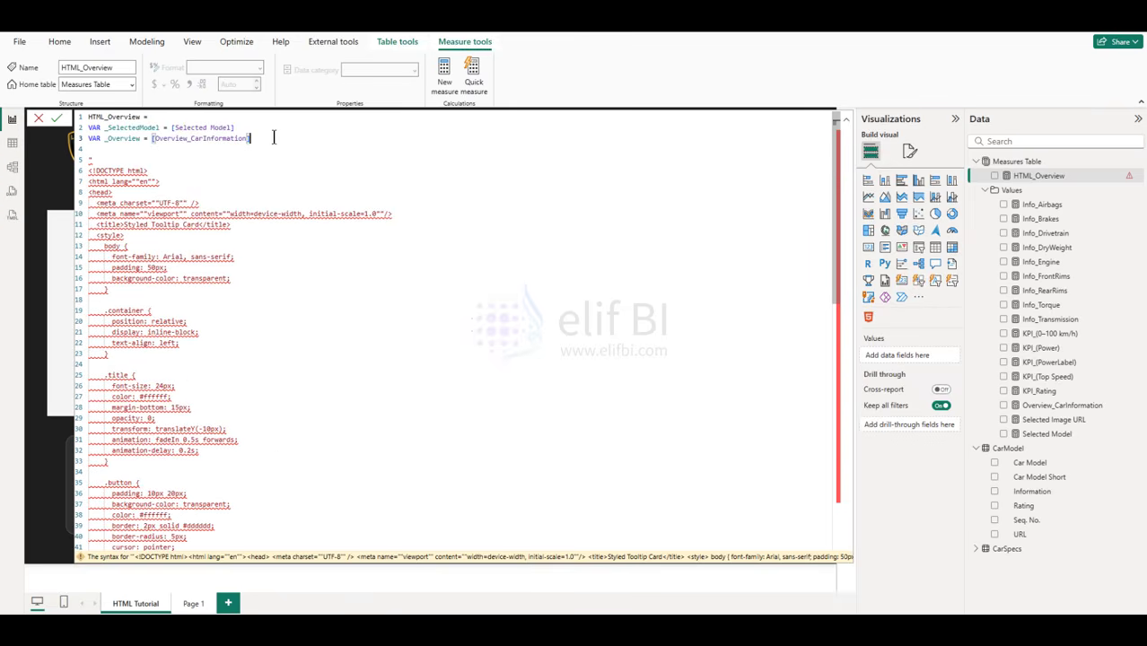
{"action": "key", "text": "Return"}
{"action": "key", "text": "Return"}
{"action": "type", "text": "RETURN"}
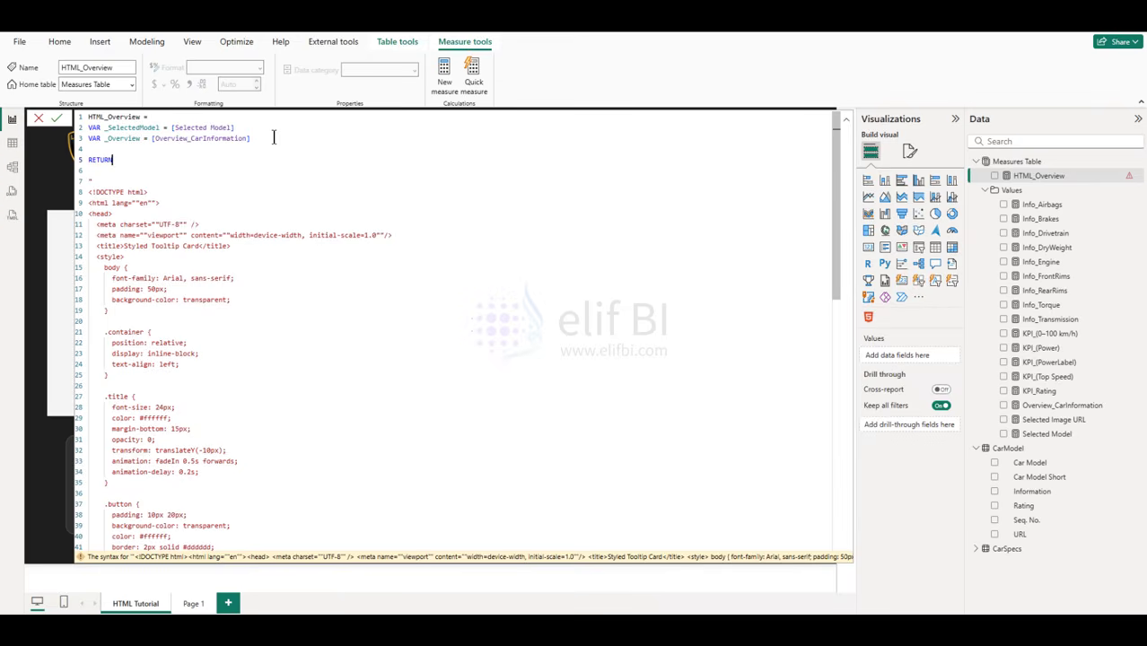
{"action": "key", "text": "Return"}
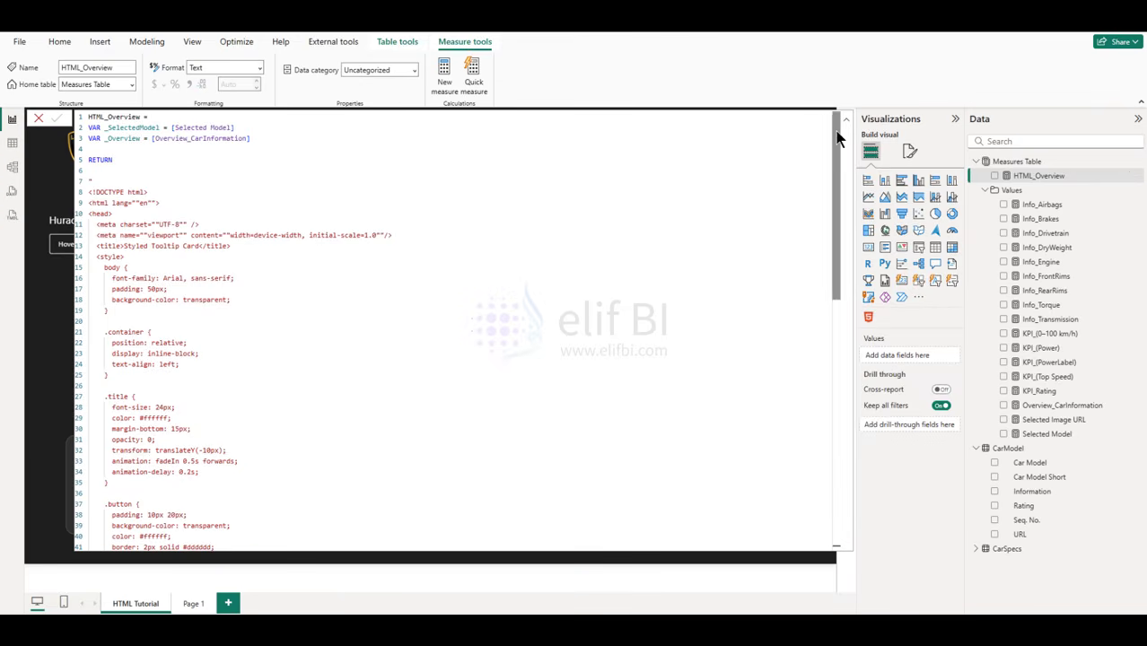
{"action": "left_click", "coordinate": [849, 119]}
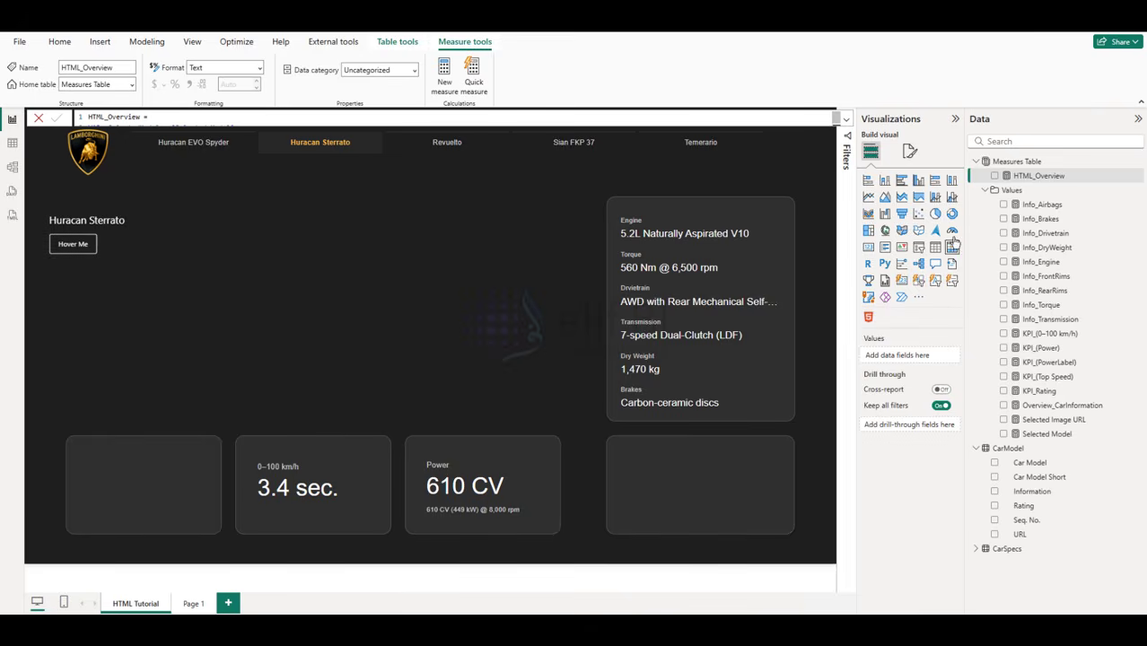
Step: Replace the card's placeholder paragraph text with the concatenated variable "& _Overview &", commit the measure and check the Hover Me tooltip
{"action": "left_click", "coordinate": [846, 118]}
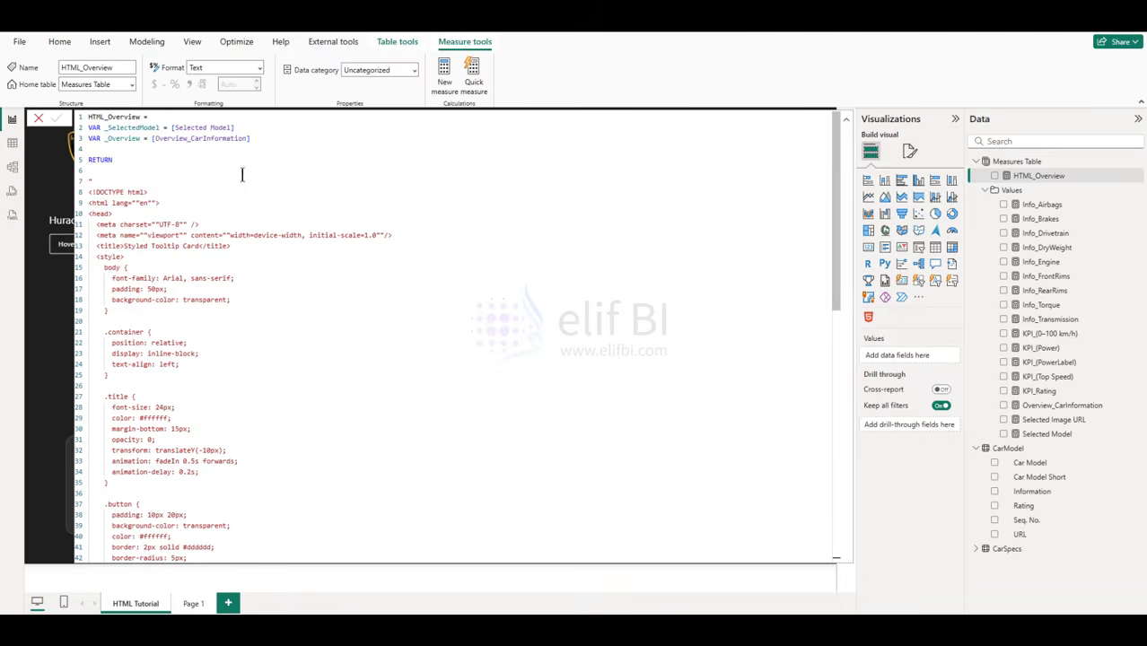
{"action": "scroll", "coordinate": [270, 359], "scroll_direction": "down", "scroll_amount": 20}
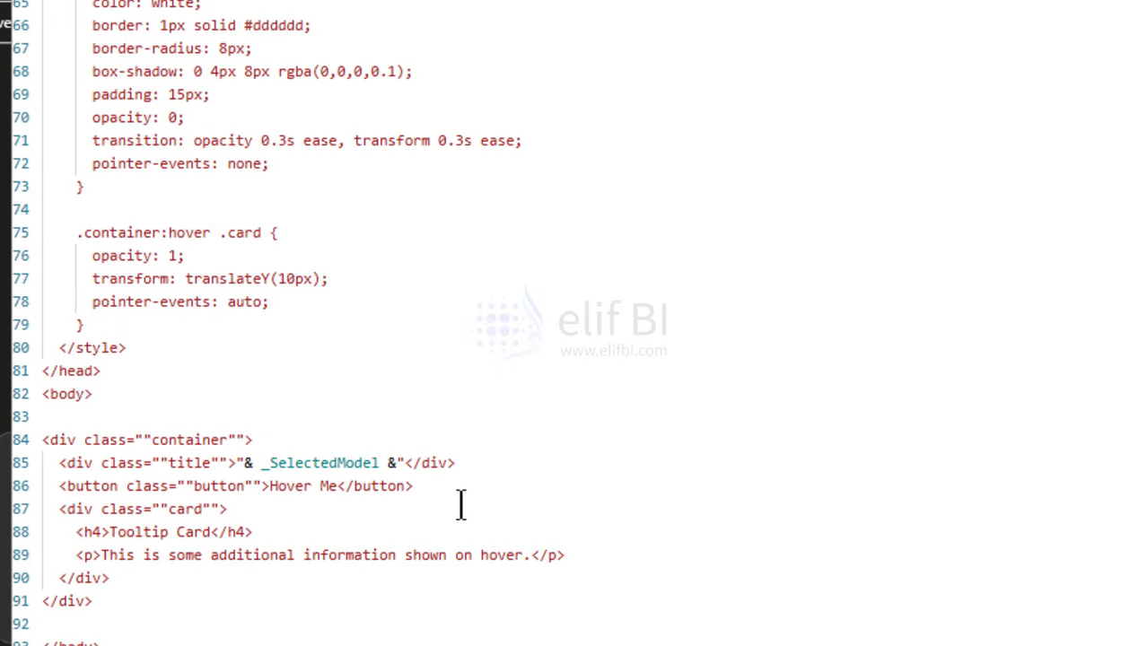
{"action": "left_click_drag", "start_coordinate": [107, 555], "coordinate": [124, 556]}
{"action": "left_click", "coordinate": [107, 555]}
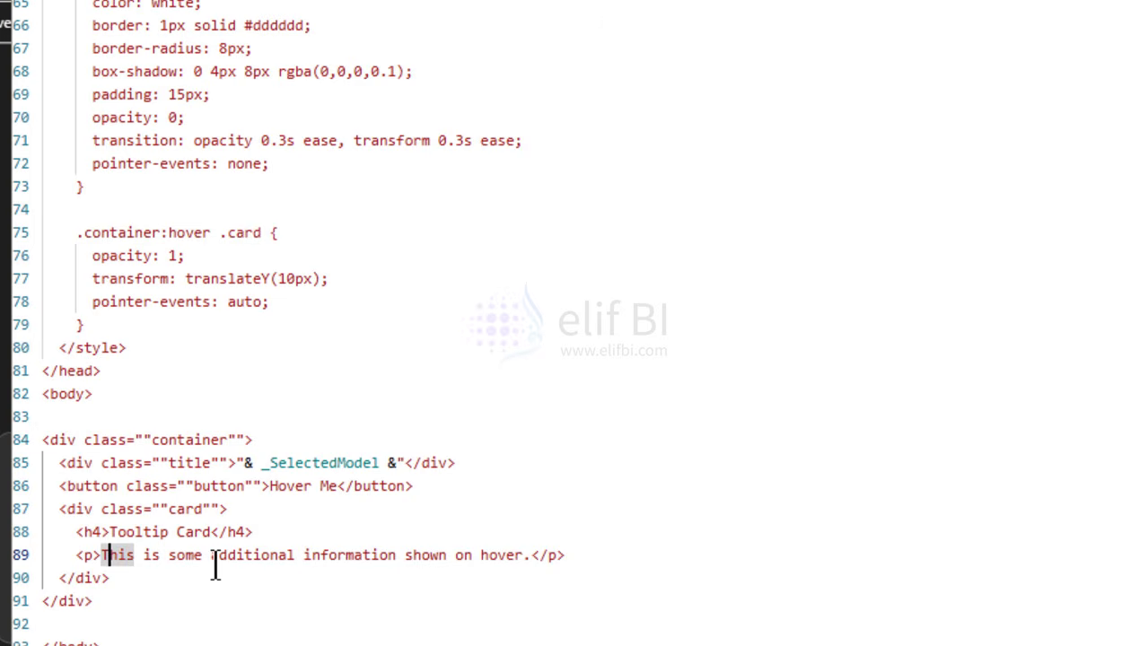
{"action": "left_click", "coordinate": [100, 554]}
{"action": "left_click", "coordinate": [529, 555], "text": "shift"}
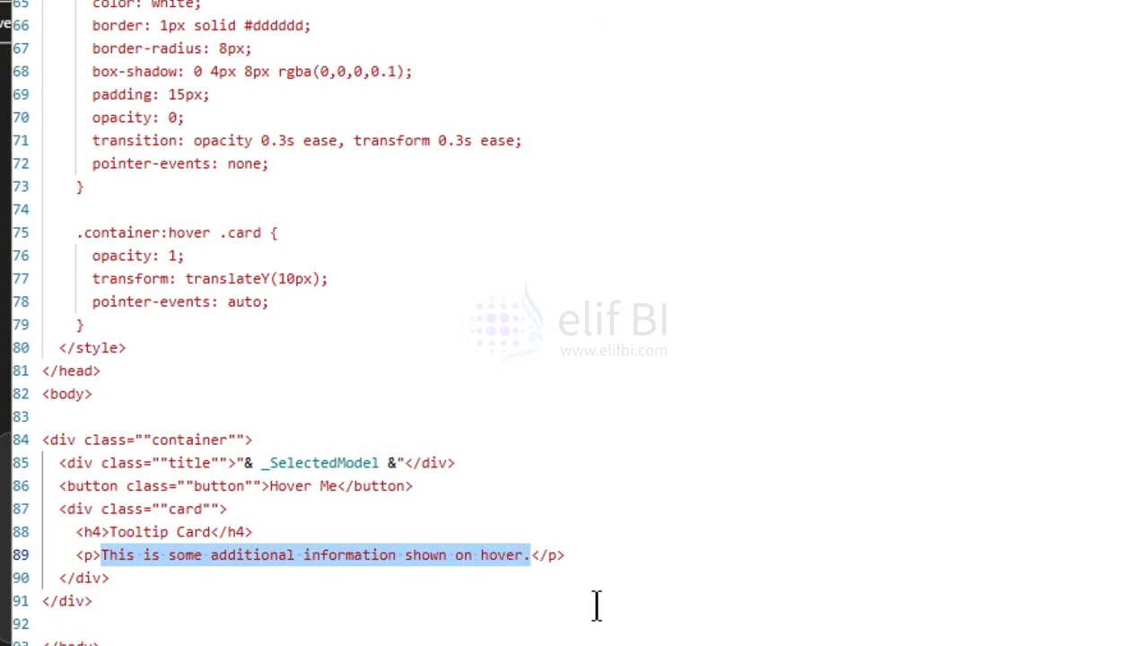
{"action": "type", "text": "\"\""}
{"action": "key", "text": "Left"}
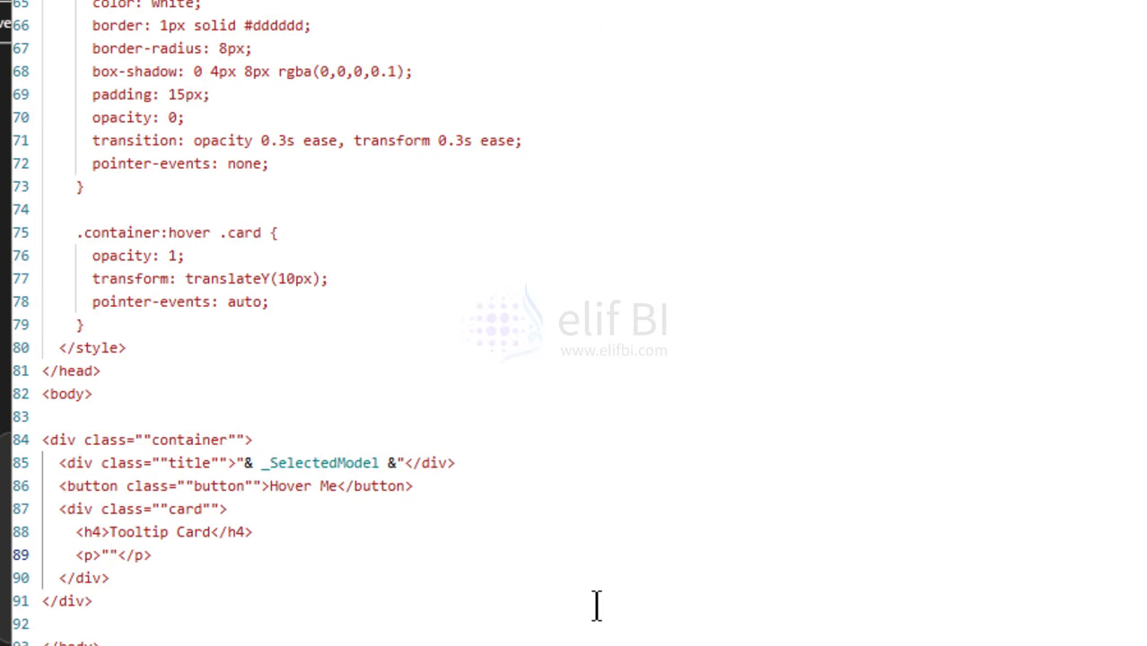
{"action": "type", "text": "&  &"}
{"action": "key", "text": "Left"}
{"action": "key", "text": "Left"}
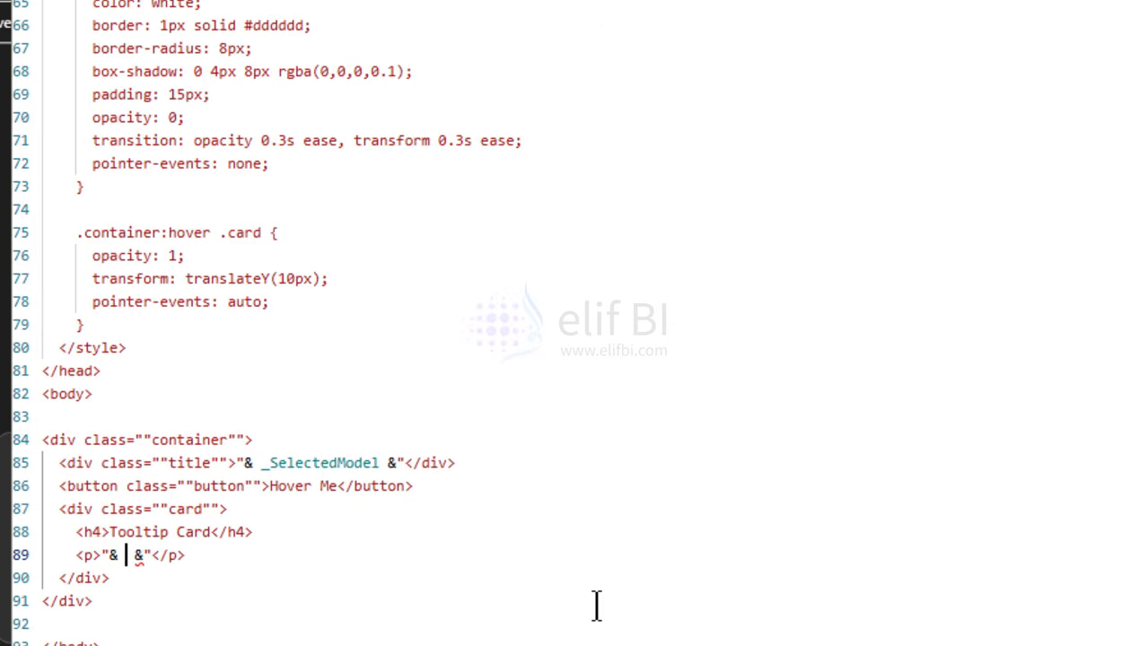
{"action": "type", "text": "_"}
{"action": "key", "text": "Tab"}
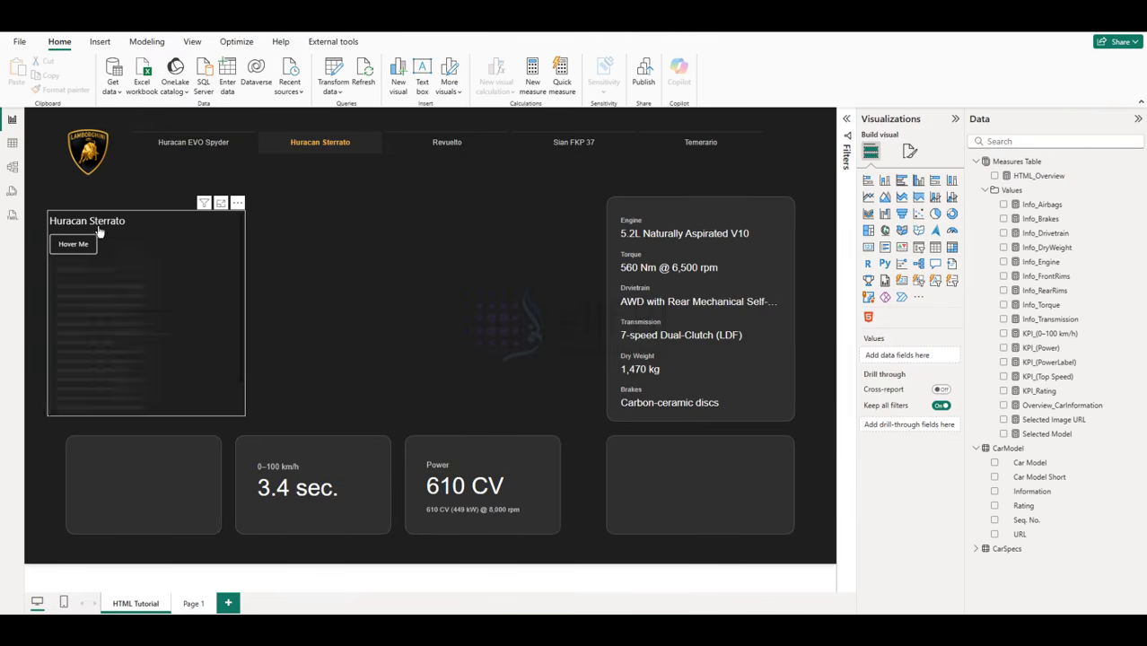
{"action": "mouse_move", "coordinate": [79, 247]}
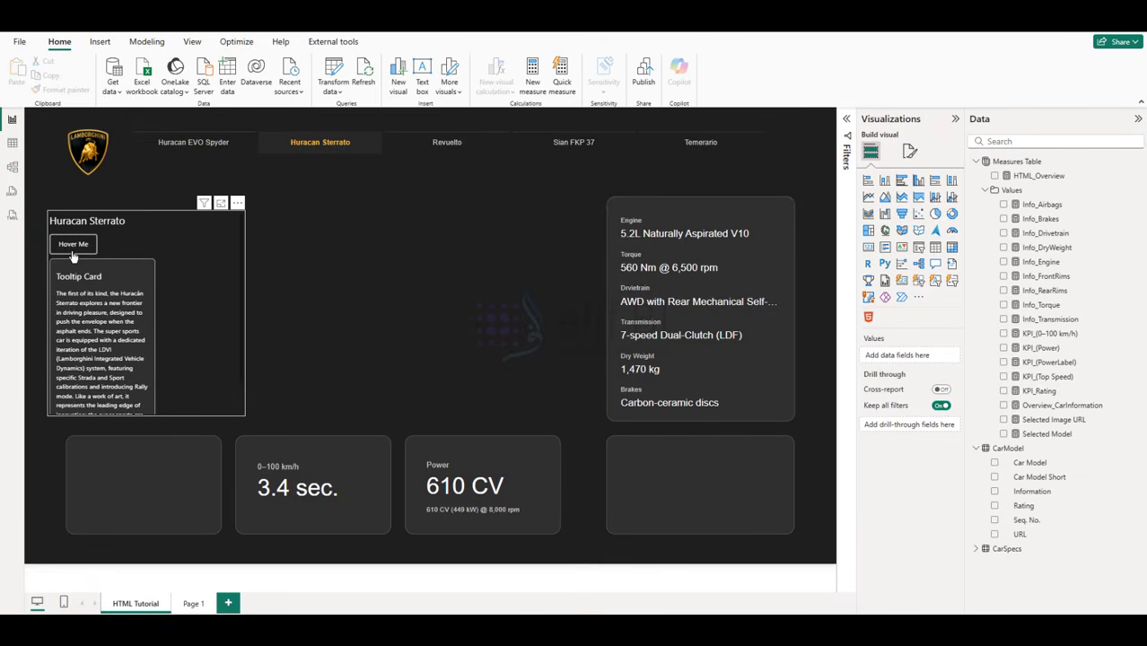
Step: Set the .card width in HTML_Overview to 320px, commit, collapse the editor and check the Hover Me tooltip
{"action": "left_click", "coordinate": [1040, 175]}
{"action": "left_click", "coordinate": [844, 121]}
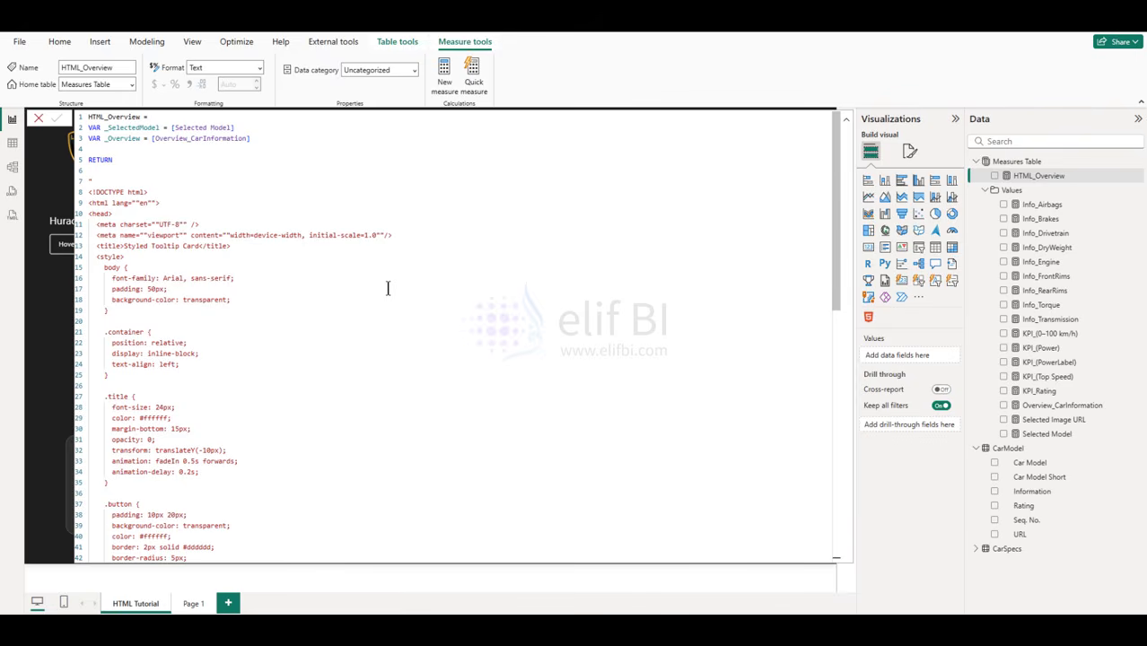
{"action": "scroll", "coordinate": [388, 288], "scroll_direction": "down", "scroll_amount": 15}
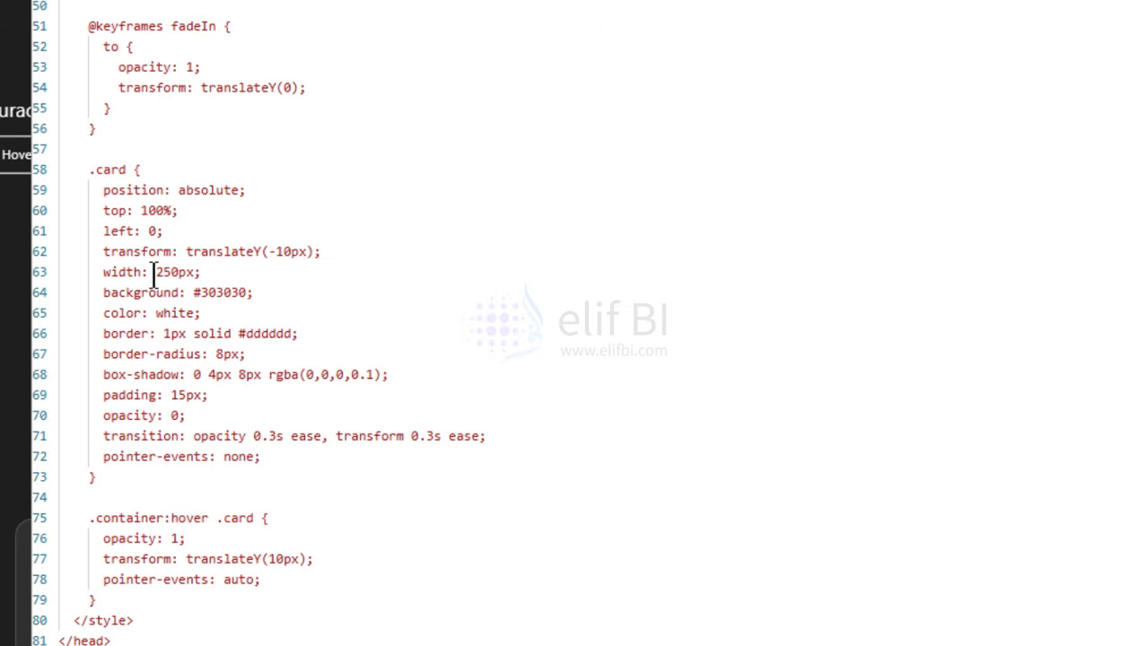
{"action": "left_click_drag", "start_coordinate": [157, 272], "coordinate": [179, 273]}
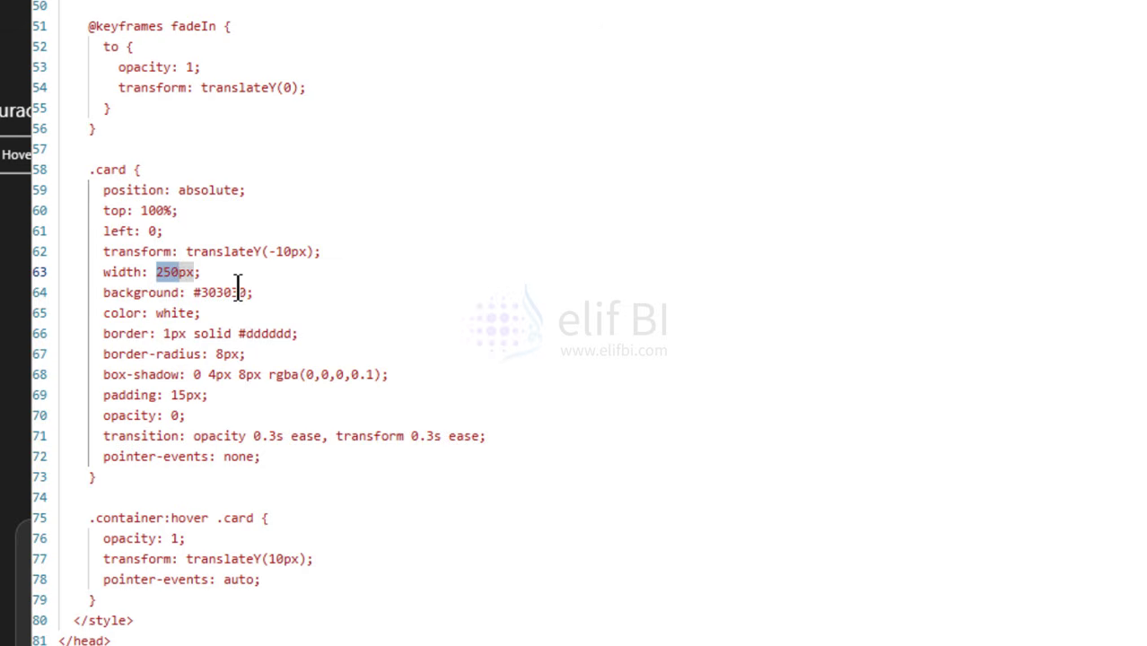
{"action": "type", "text": "320"}
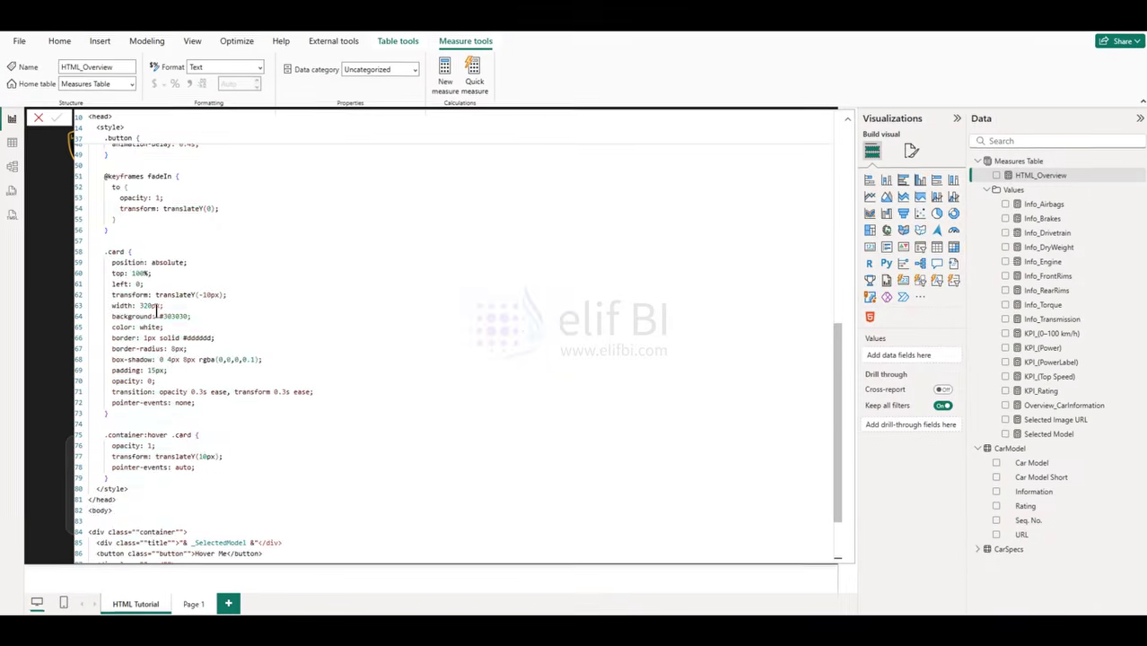
{"action": "left_click", "coordinate": [846, 119]}
{"action": "mouse_move", "coordinate": [81, 242]}
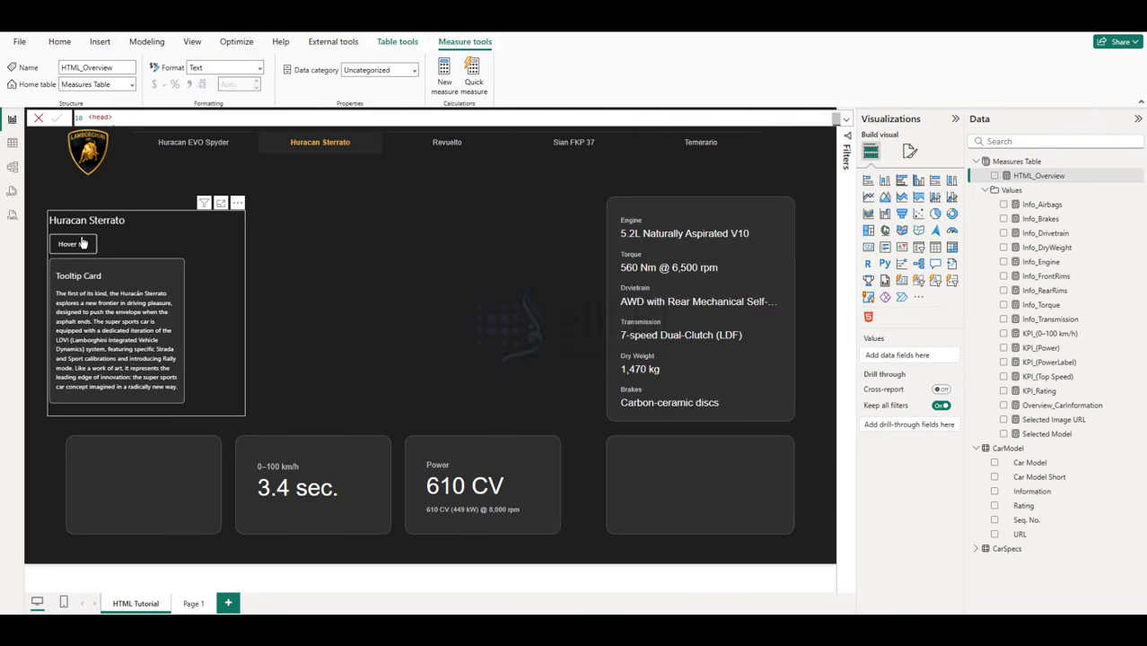
Step: Change both the Hover Me button label and the Tooltip Card h4 heading in HTML_Overview to Overview
{"action": "left_click", "coordinate": [845, 119]}
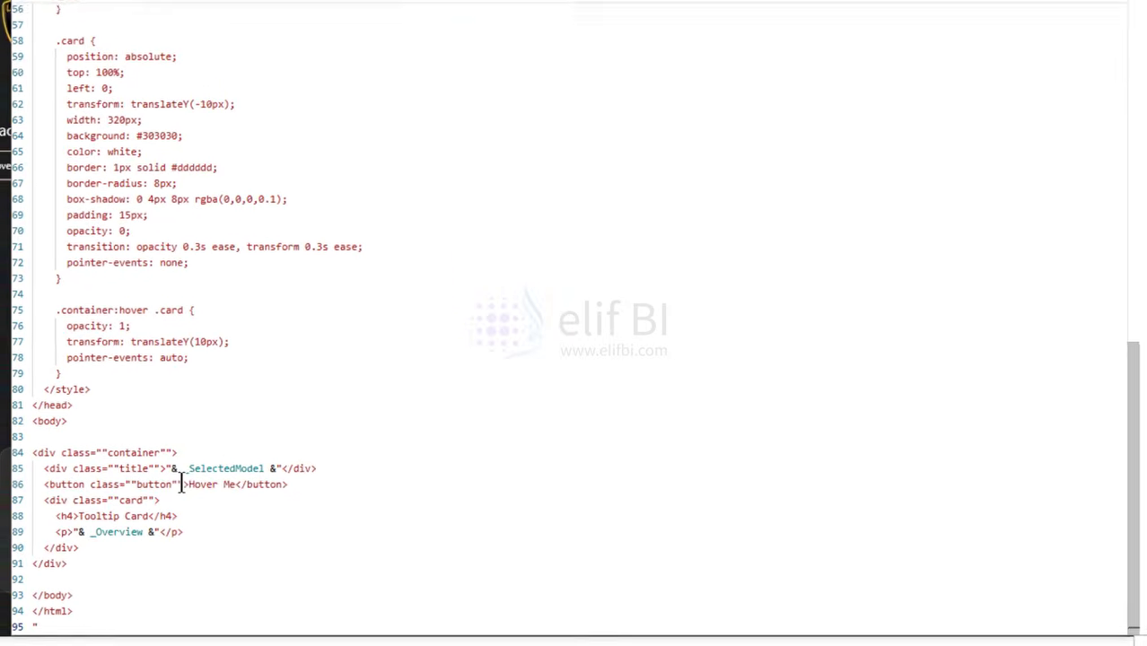
{"action": "left_click_drag", "start_coordinate": [187, 487], "coordinate": [237, 489]}
{"action": "type", "text": "Ovr"}
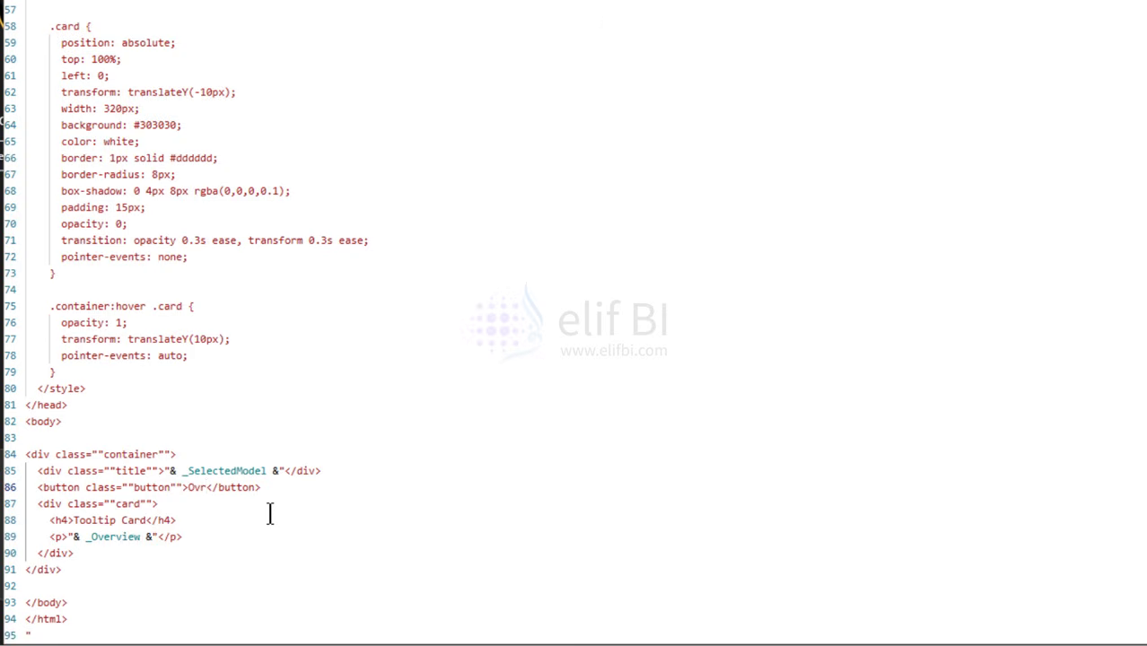
{"action": "key", "text": "BackSpace"}
{"action": "type", "text": "erview"}
{"action": "left_click_drag", "start_coordinate": [73, 521], "coordinate": [146, 520]}
{"action": "type", "text": "Overview"}
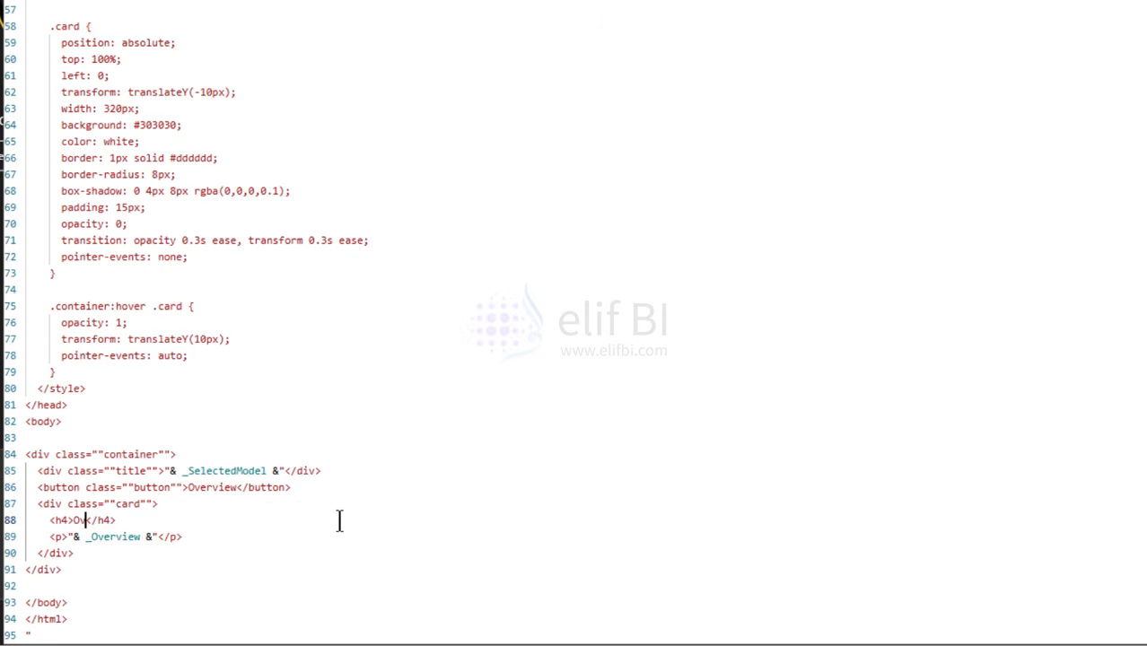
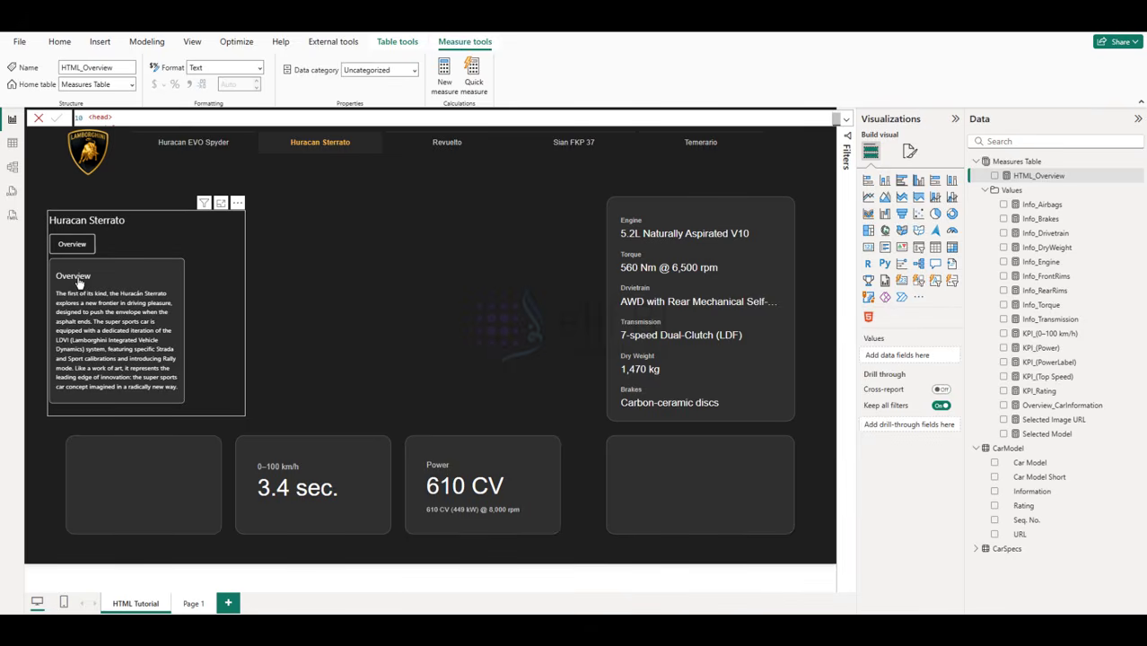
Step: Reopen the HTML_Overview formula at the .card CSS properties and place the insertion point after that rule's closing brace
{"action": "left_click", "coordinate": [848, 120]}
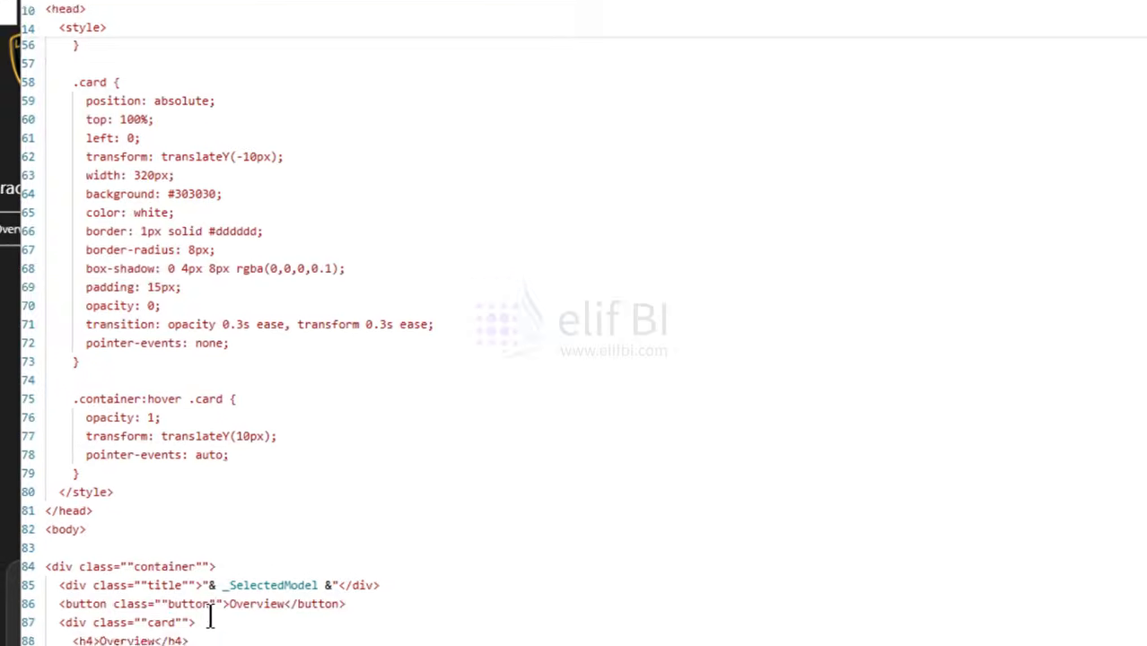
{"action": "scroll", "coordinate": [346, 514], "scroll_direction": "up", "scroll_amount": 4}
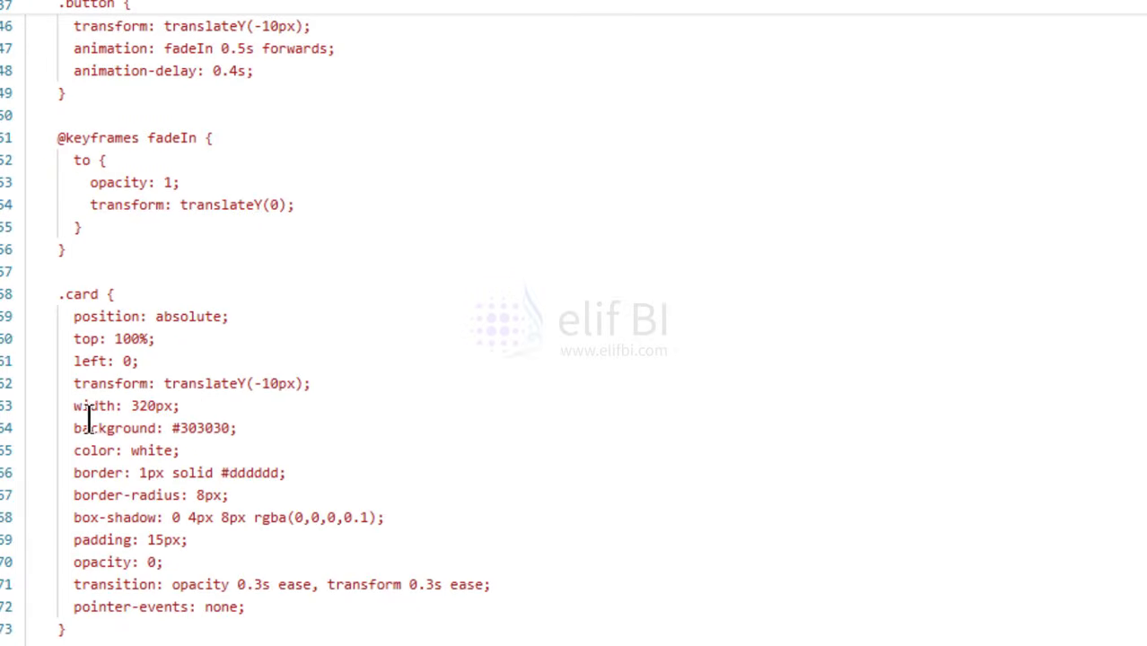
{"action": "double_click", "coordinate": [90, 451]}
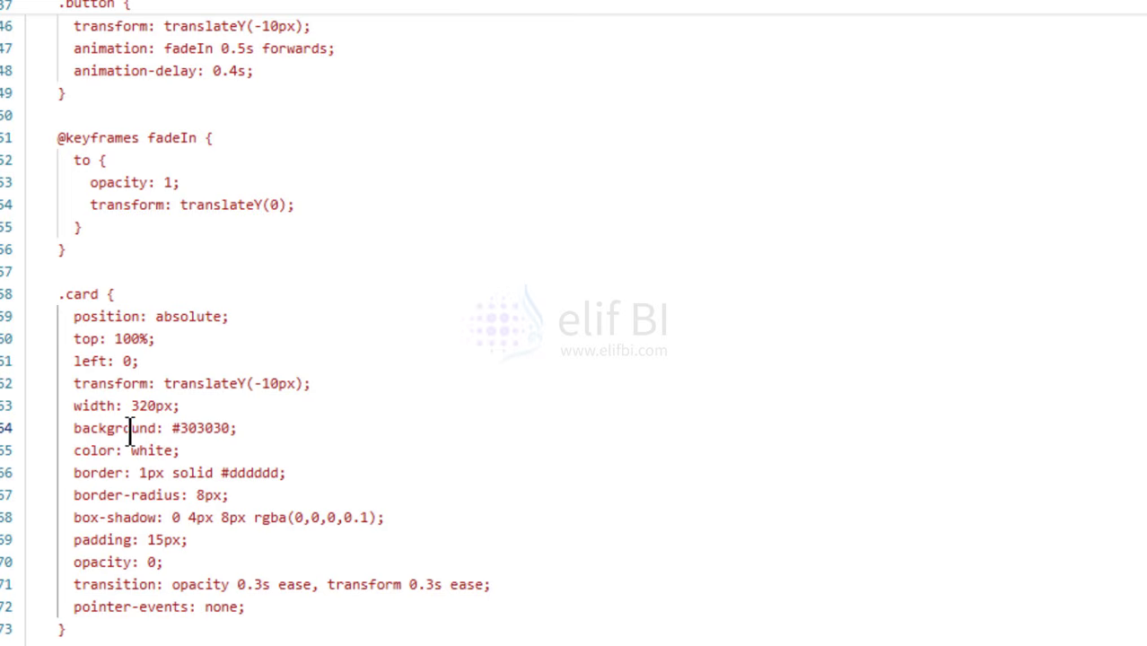
{"action": "double_click", "coordinate": [129, 429]}
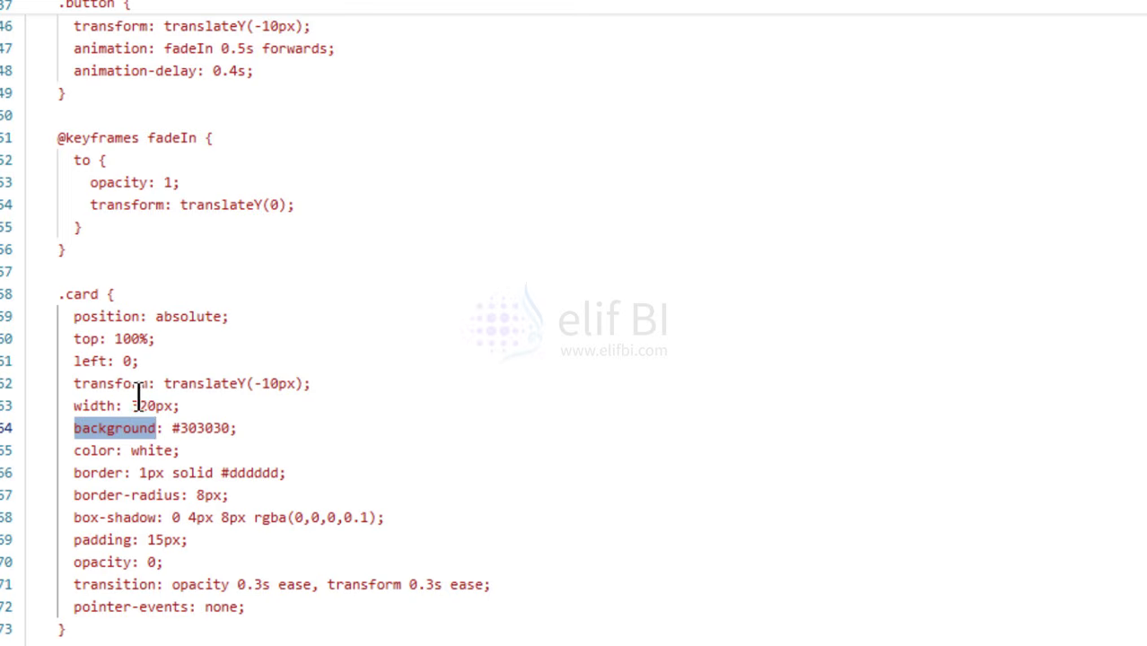
{"action": "left_click", "coordinate": [89, 614]}
{"action": "double_click", "coordinate": [89, 614]}
{"action": "left_click", "coordinate": [89, 629]}
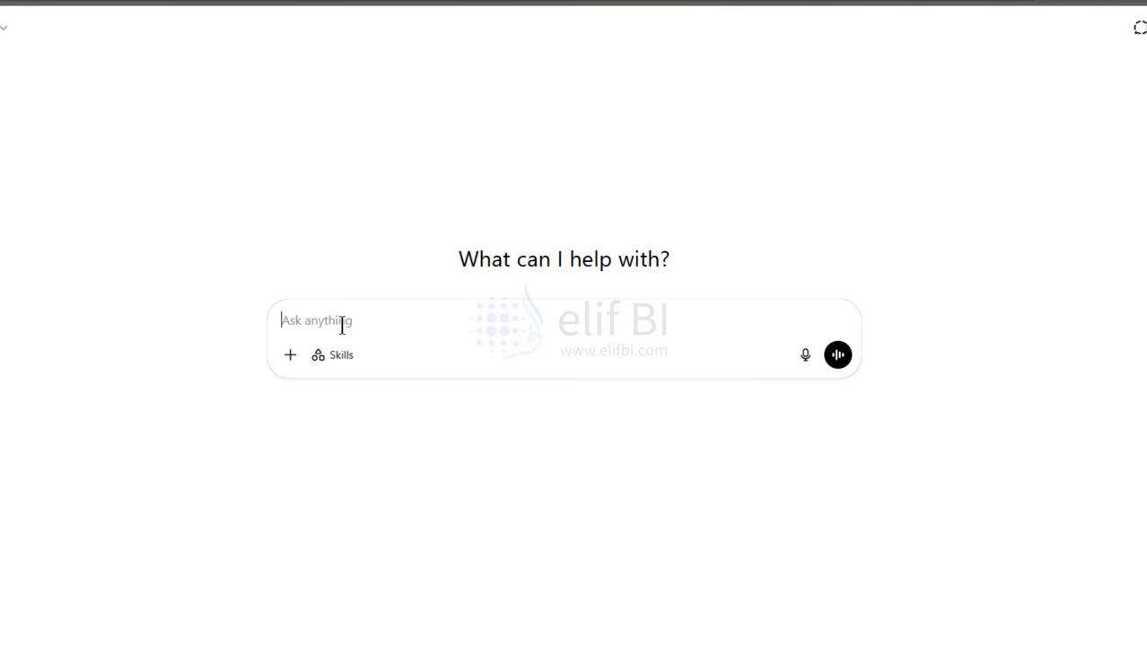
Step: In ChatGPT, submit "Write CSS for making the text bold and color as #f2b950." and copy the generated .my-text rule
{"action": "type", "text": "Write CSS for b"}
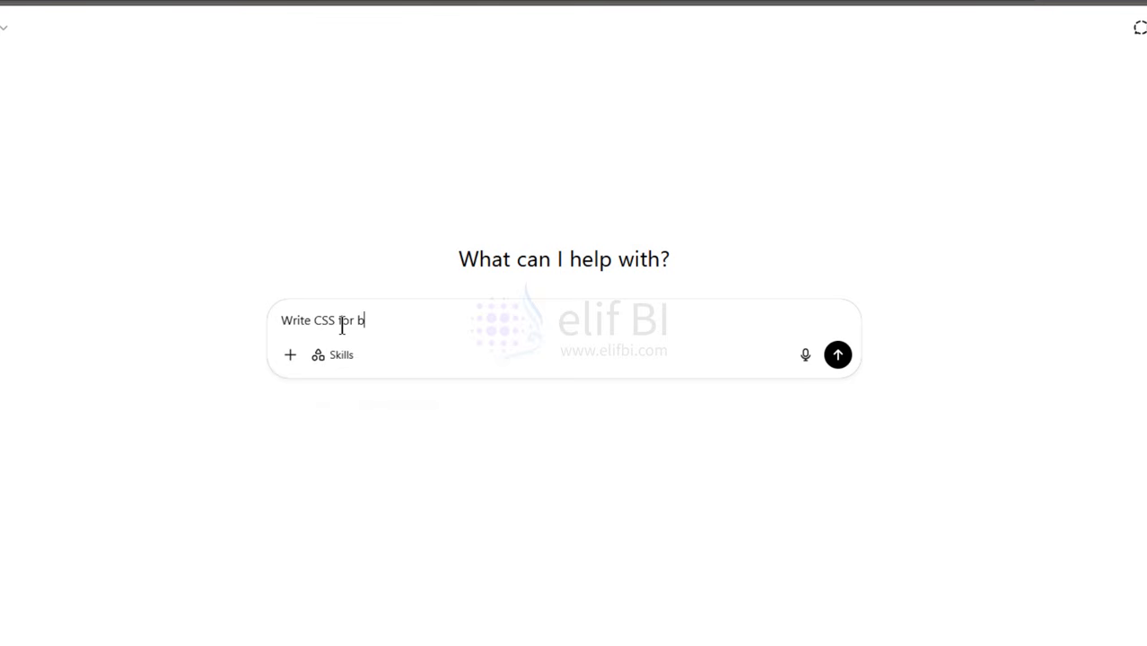
{"action": "key", "text": "BackSpace"}
{"action": "type", "text": "making the tex"}
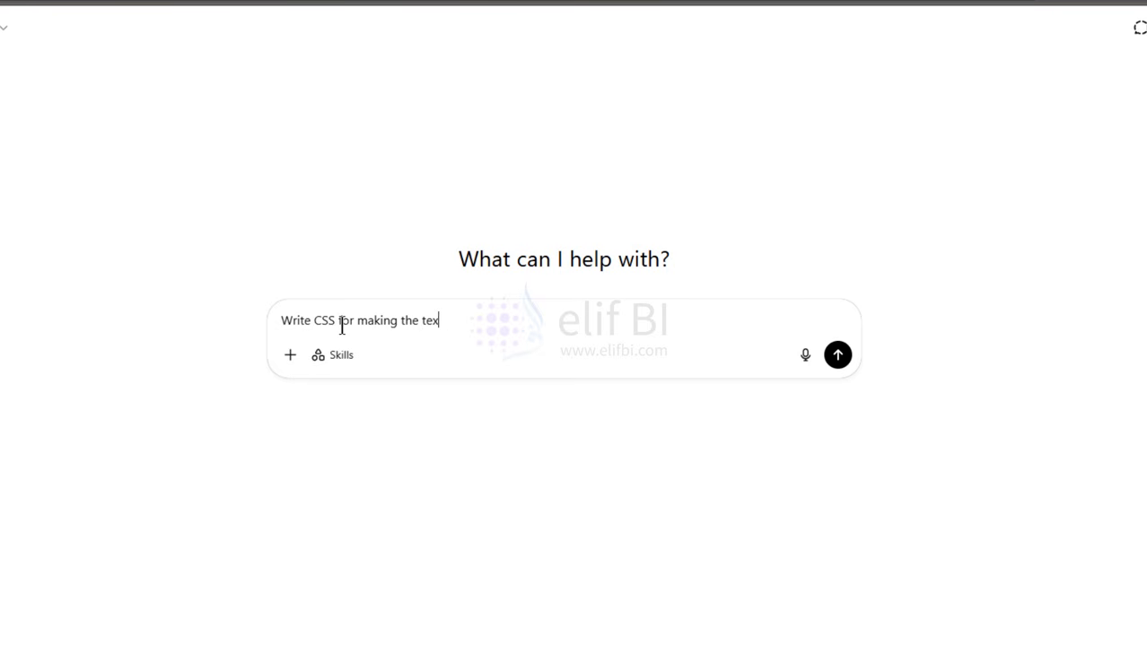
{"action": "type", "text": "t bold and color as #f2b950."}
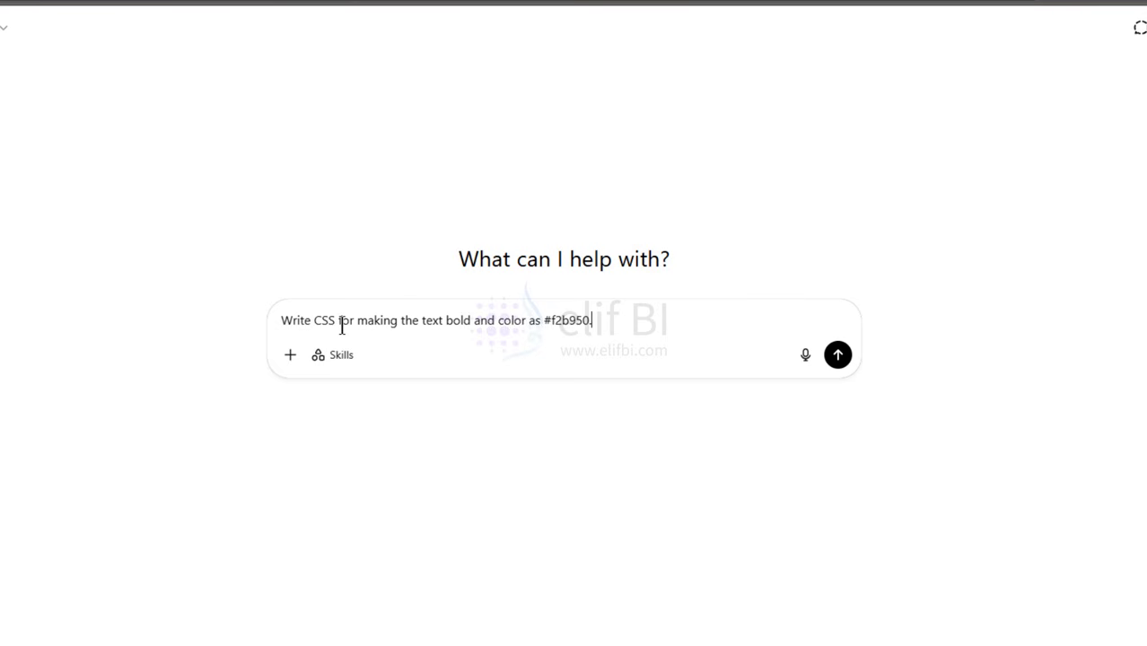
{"action": "key", "text": "Return"}
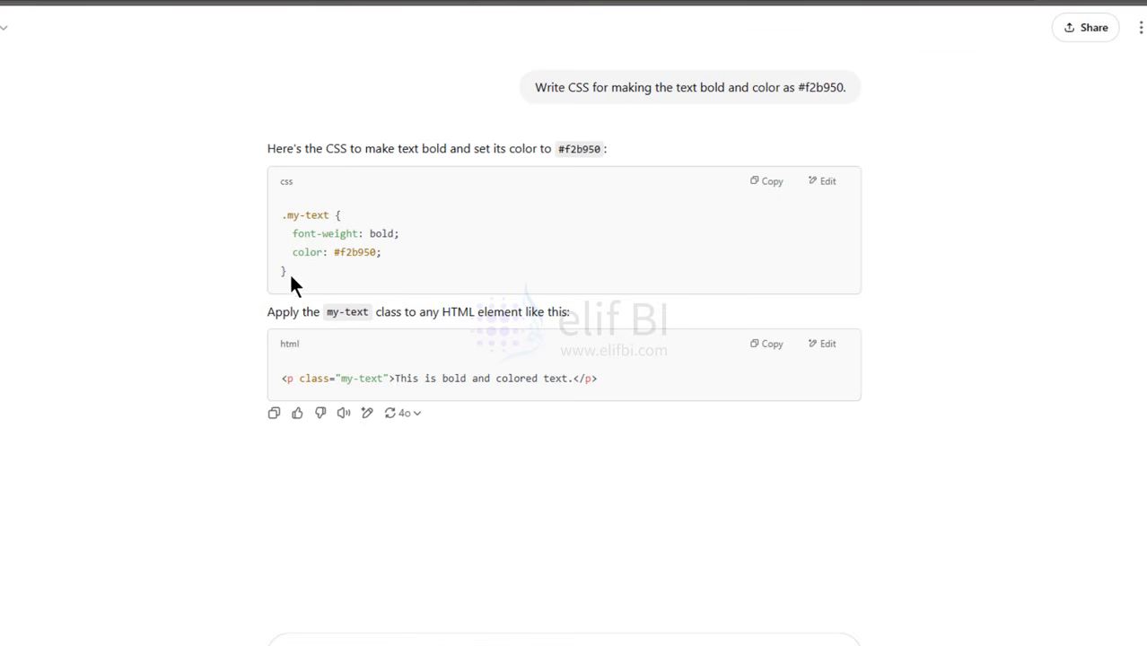
{"action": "left_click_drag", "start_coordinate": [289, 282], "coordinate": [266, 222]}
{"action": "key", "text": "ctrl+c"}
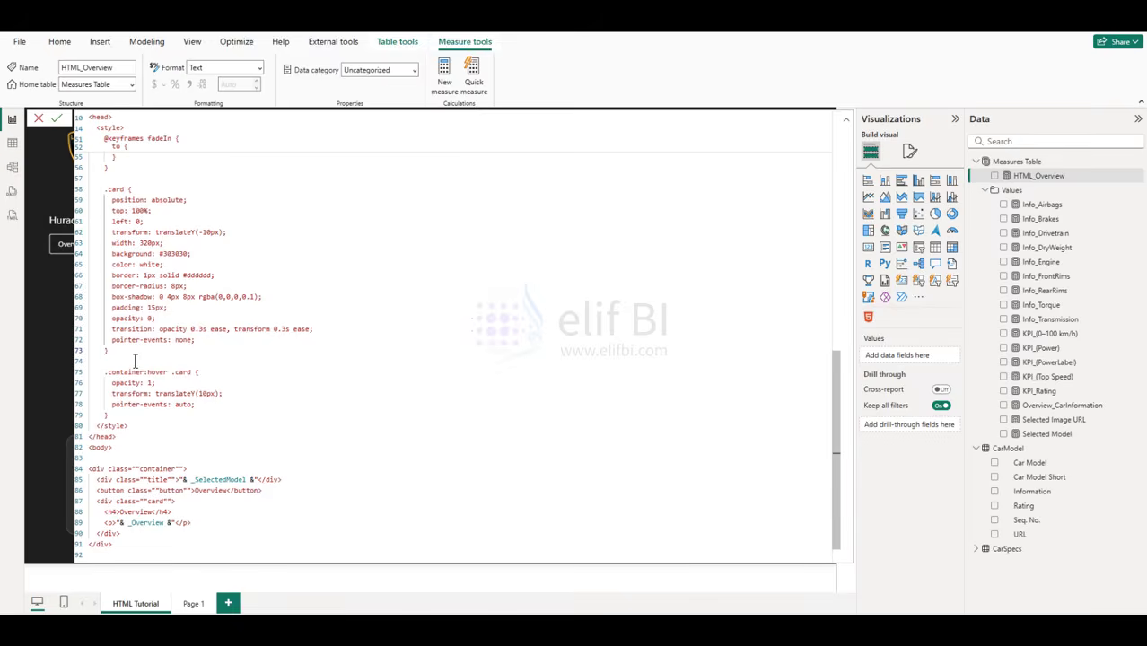
Step: Back in the Power BI measure, paste the copied .my-text rule below the .card rule, separated by a blank line
{"action": "key", "text": "Return"}
{"action": "key", "text": "Return"}
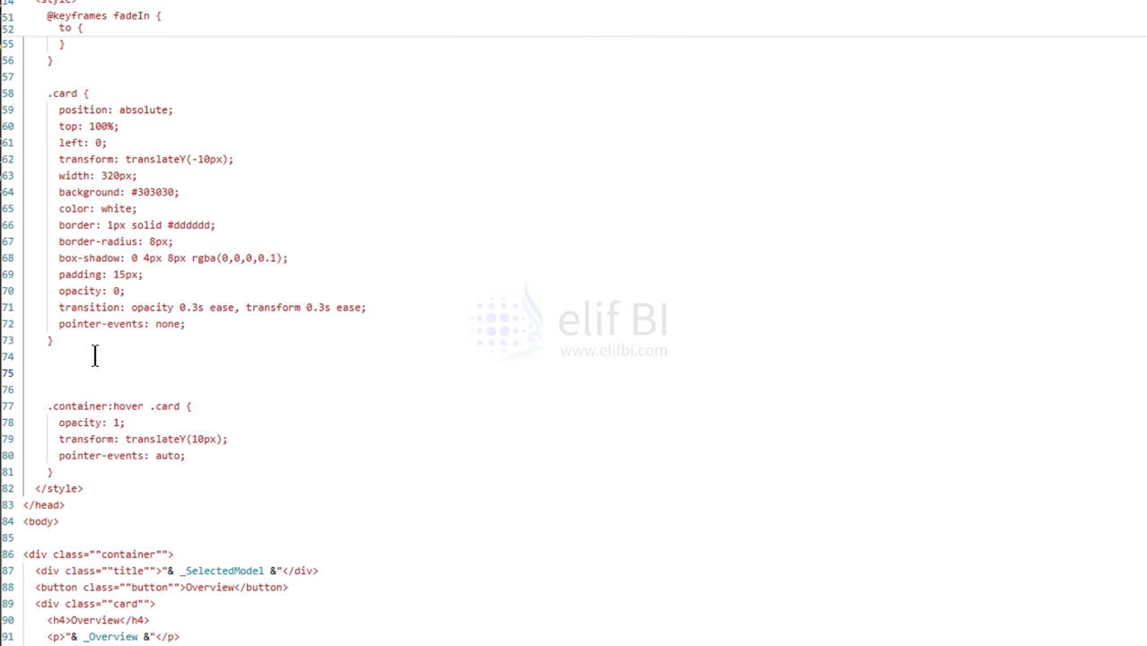
{"action": "key", "text": "ctrl+v"}
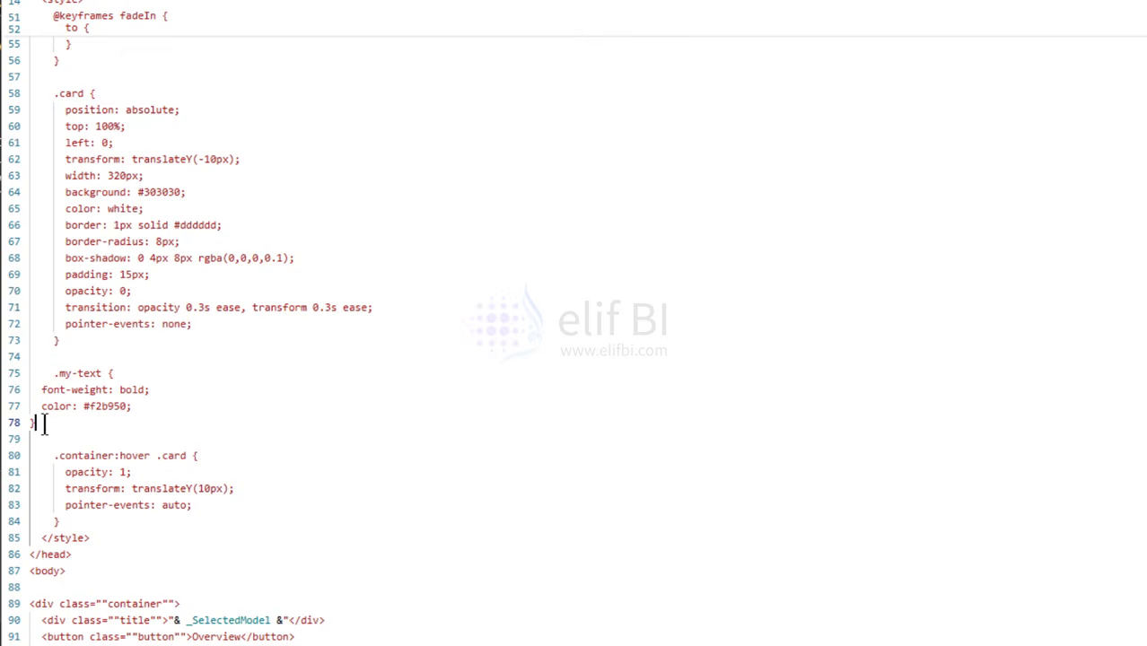
Step: Duplicate the title div containing _SelectedModel onto a new line directly inside the card div, above the h4 heading
{"action": "scroll", "coordinate": [115, 516], "scroll_direction": "down", "scroll_amount": 3}
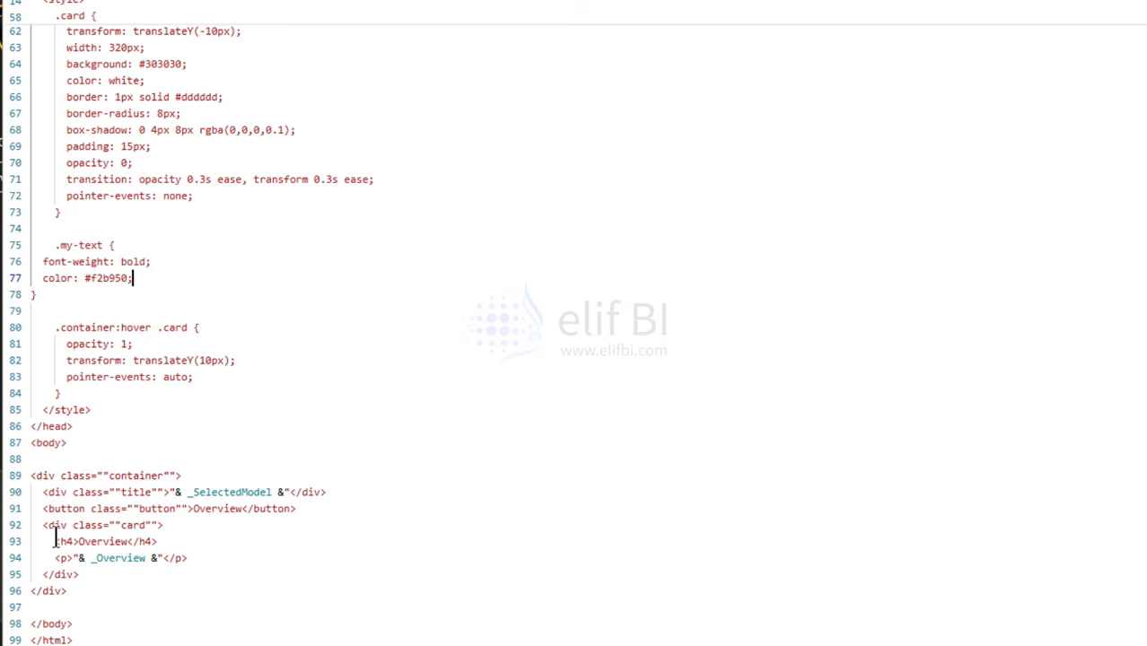
{"action": "left_click_drag", "start_coordinate": [42, 492], "coordinate": [328, 492]}
{"action": "key", "text": "ctrl+c"}
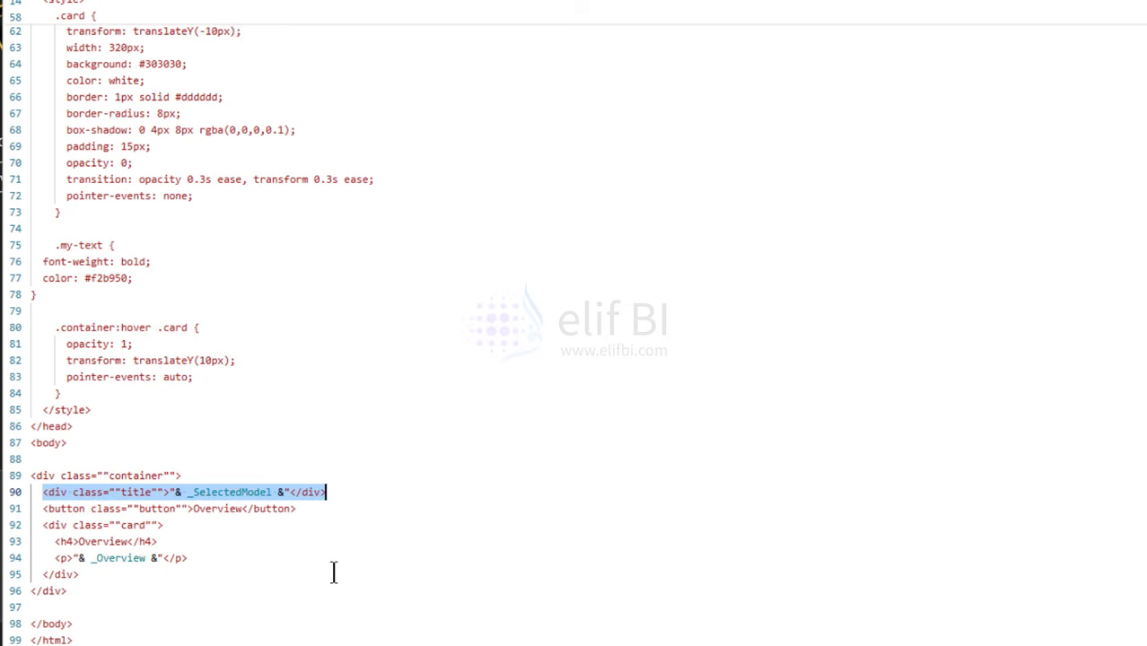
{"action": "left_click", "coordinate": [188, 531]}
{"action": "key", "text": "Return"}
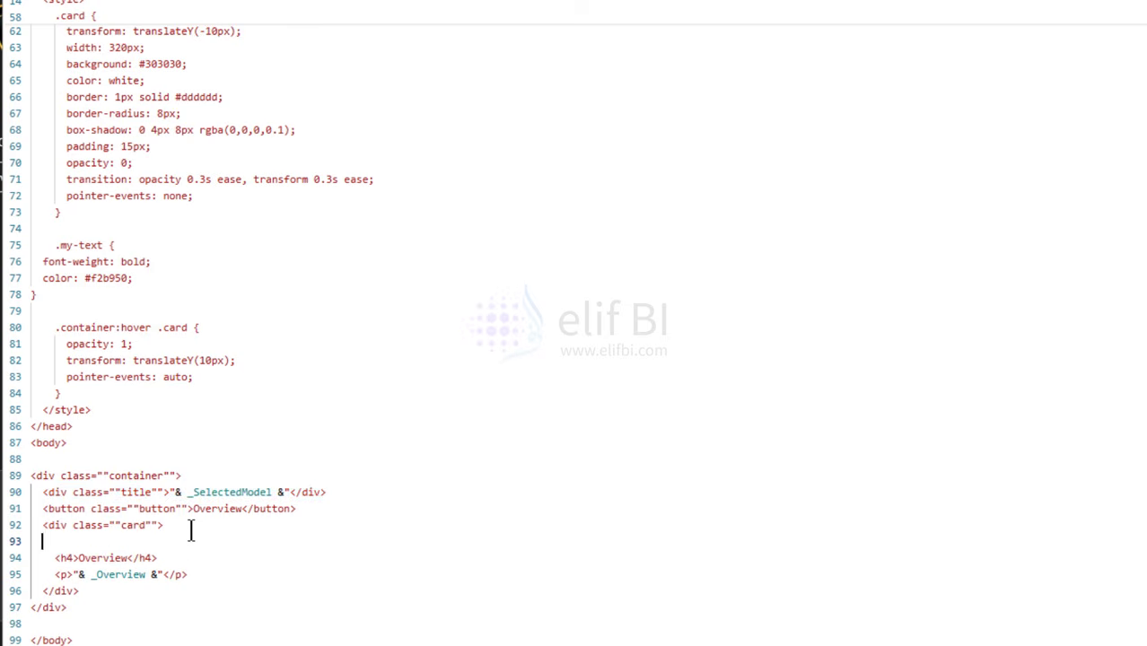
{"action": "key", "text": "ctrl+v"}
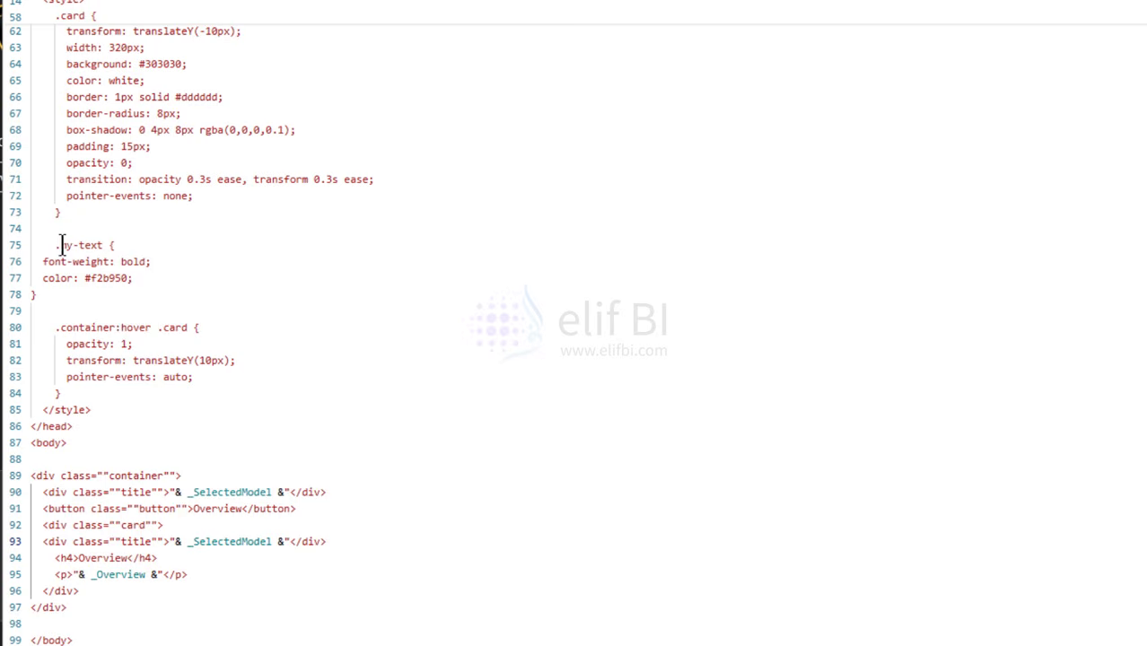
Step: Rename the .my-text CSS class to heading and set the duplicated div's class inside the card to heading
{"action": "left_click_drag", "start_coordinate": [61, 245], "coordinate": [102, 245]}
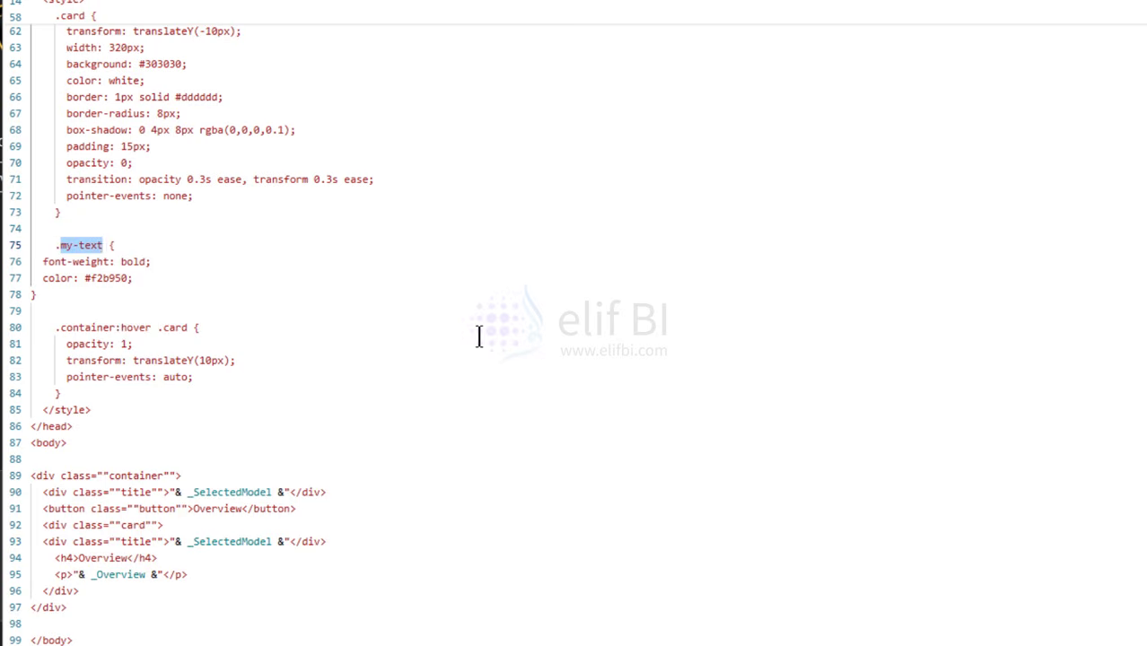
{"action": "type", "text": "heading"}
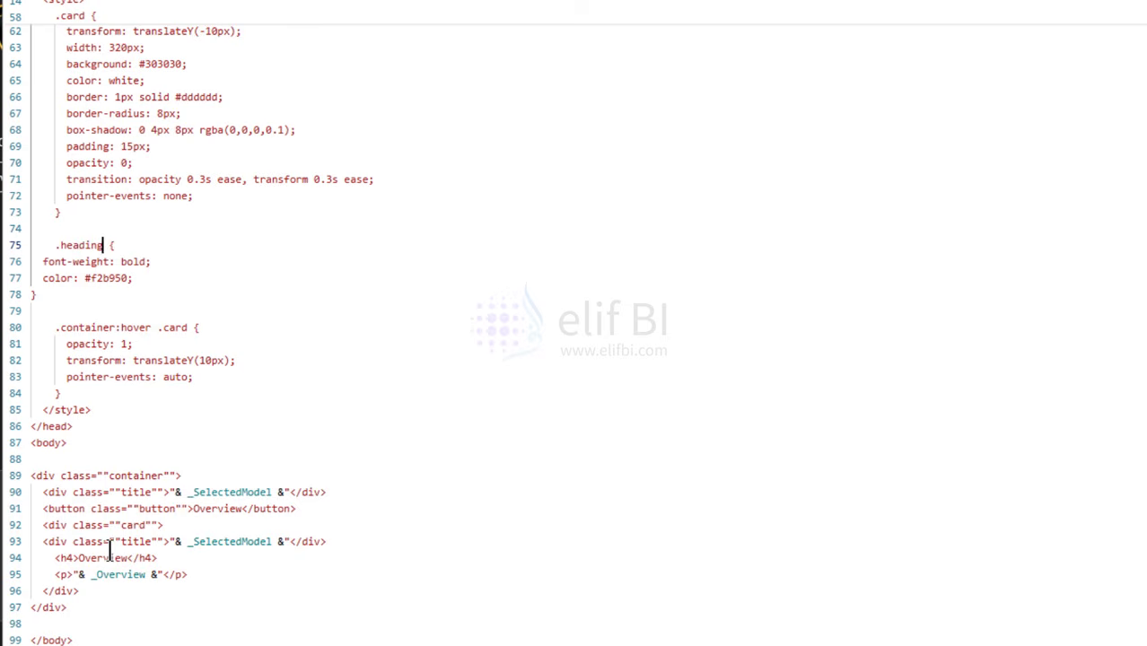
{"action": "double_click", "coordinate": [135, 542]}
{"action": "key", "text": "BackSpace"}
{"action": "type", "text": "heading"}
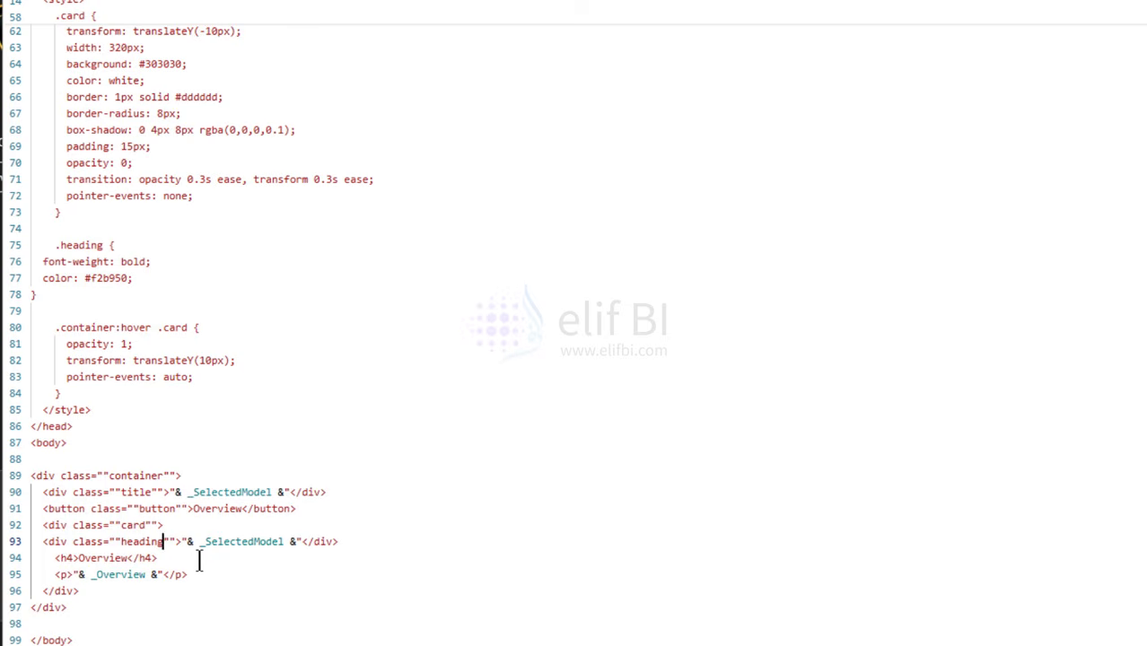
Step: Replace the concatenated _SelectedModel variable in the heading div with the text Overview, copied from the h4 line
{"action": "double_click", "coordinate": [103, 559]}
{"action": "key", "text": "ctrl+c"}
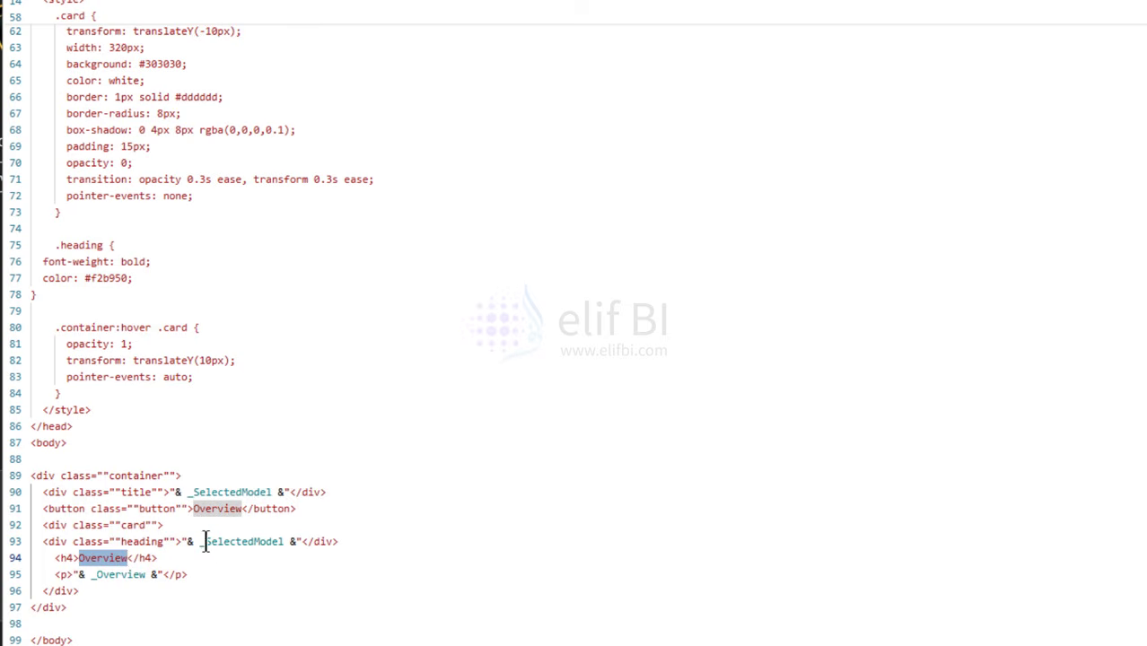
{"action": "left_click_drag", "start_coordinate": [182, 542], "coordinate": [301, 543]}
{"action": "key", "text": "ctrl+v"}
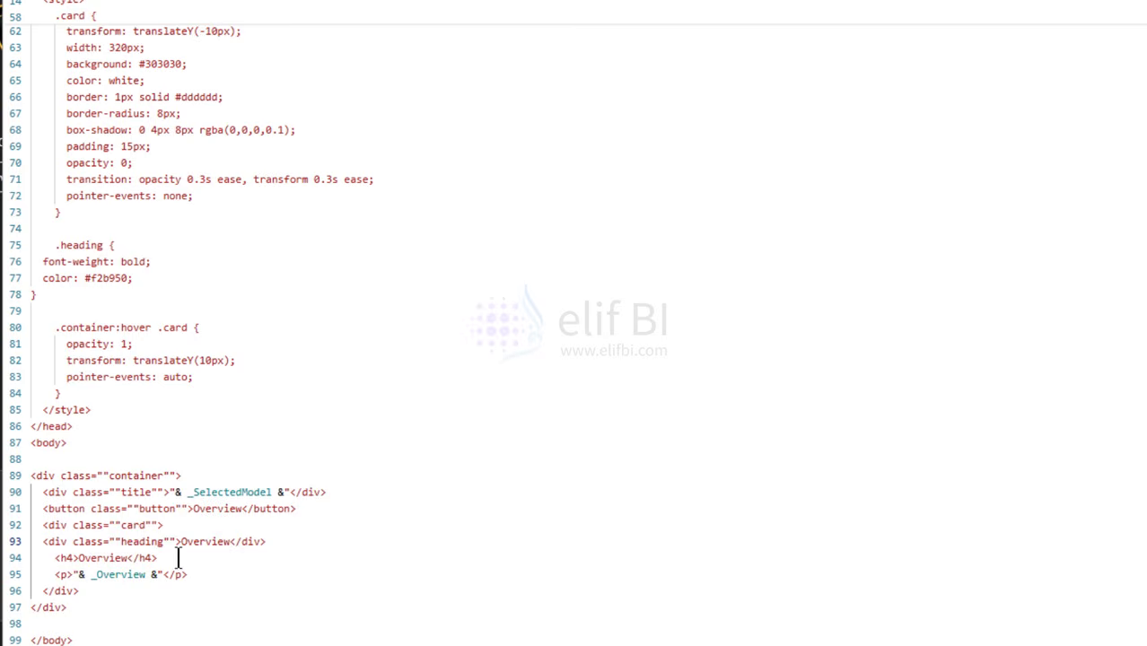
Step: Delete the h4 Overview line from the card, commit the measure, collapse the editor and check the Overview tooltip
{"action": "left_click_drag", "start_coordinate": [179, 558], "coordinate": [32, 558]}
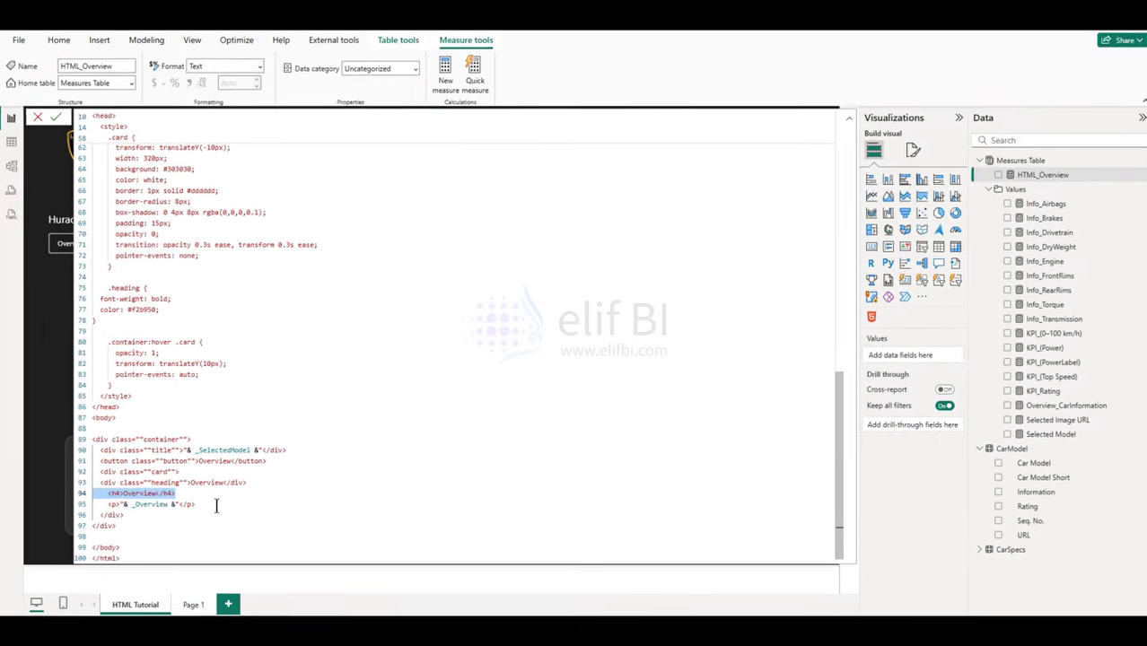
{"action": "key", "text": "BackSpace"}
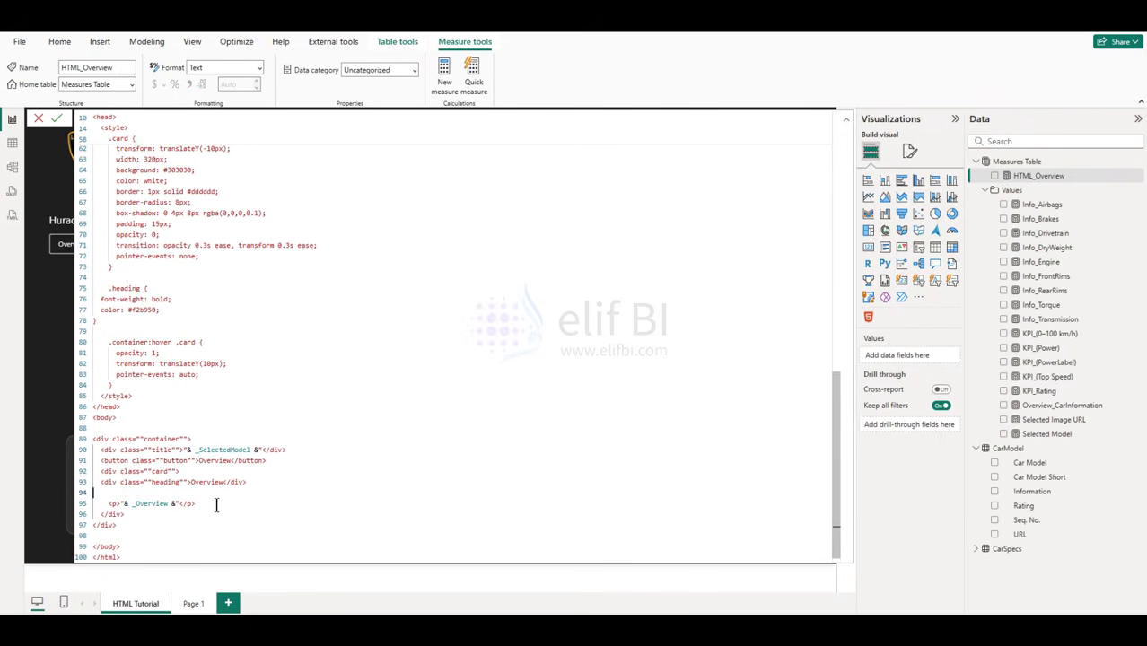
{"action": "key", "text": "BackSpace"}
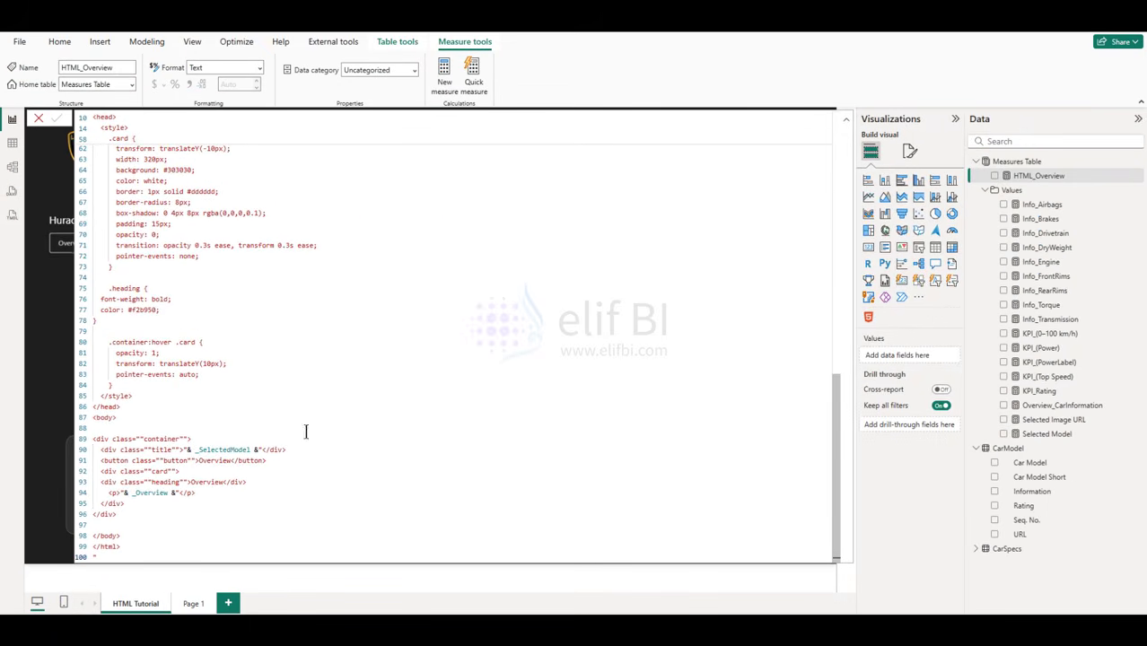
{"action": "left_click", "coordinate": [848, 121]}
{"action": "mouse_move", "coordinate": [84, 256]}
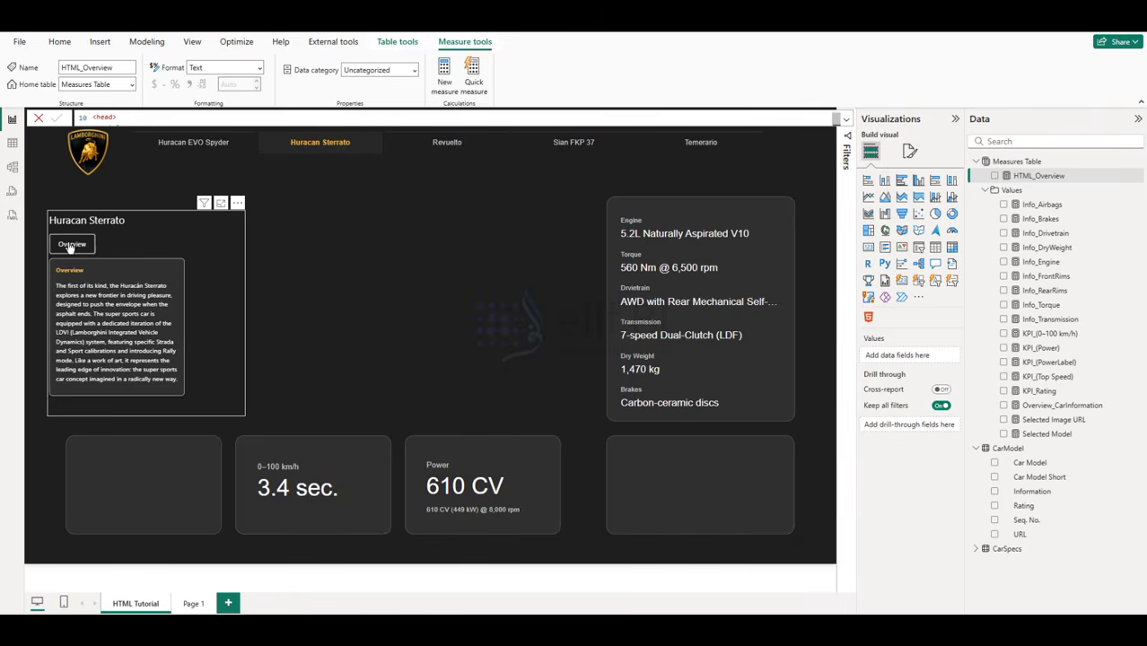
{"action": "left_click", "coordinate": [75, 248]}
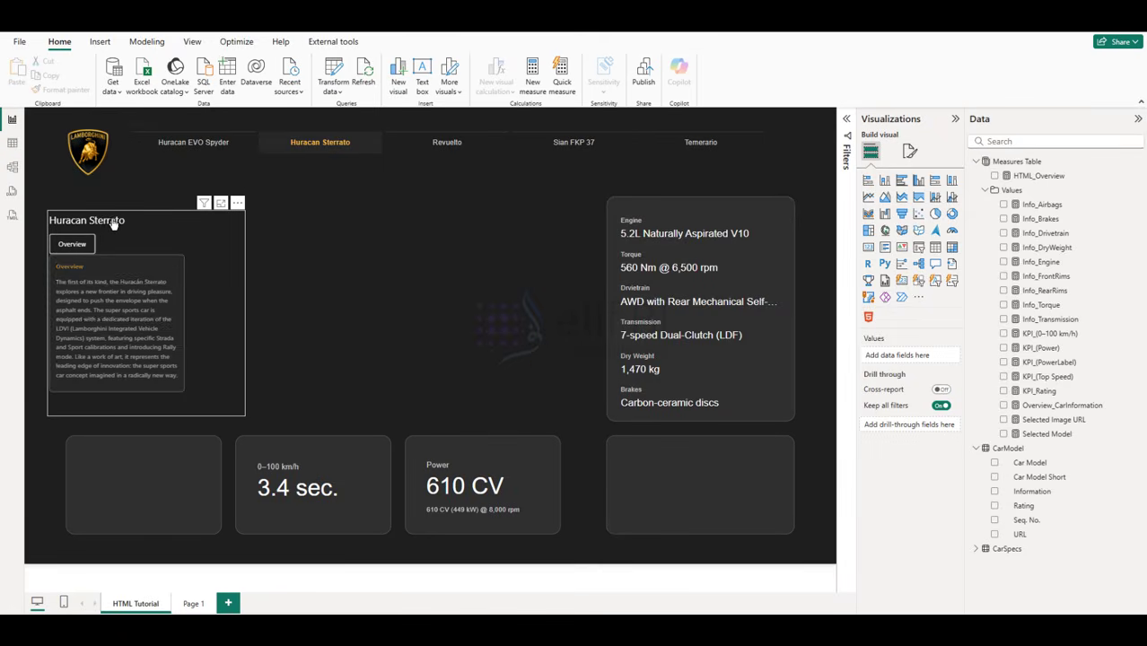
Step: Reopen the HTML_Overview formula and duplicate the title div with _SelectedModel as the first line inside the container div
{"action": "left_click", "coordinate": [1046, 175]}
{"action": "left_click", "coordinate": [845, 120]}
{"action": "scroll", "coordinate": [393, 358], "scroll_direction": "down", "scroll_amount": 15}
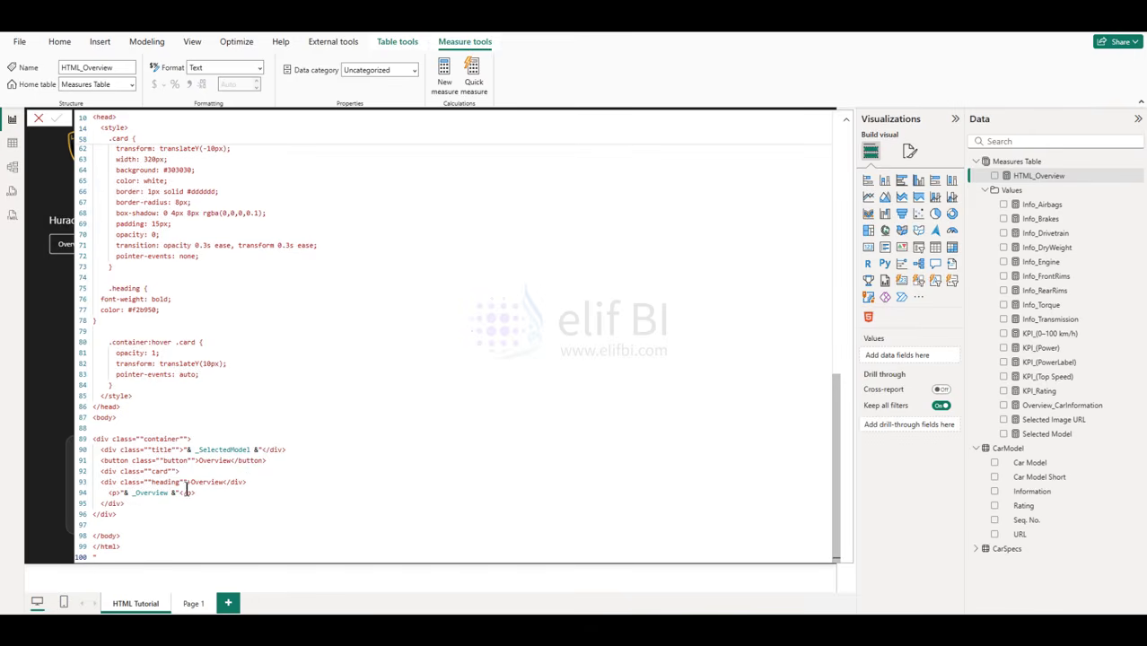
{"action": "left_click", "coordinate": [201, 438]}
{"action": "key", "text": "Return"}
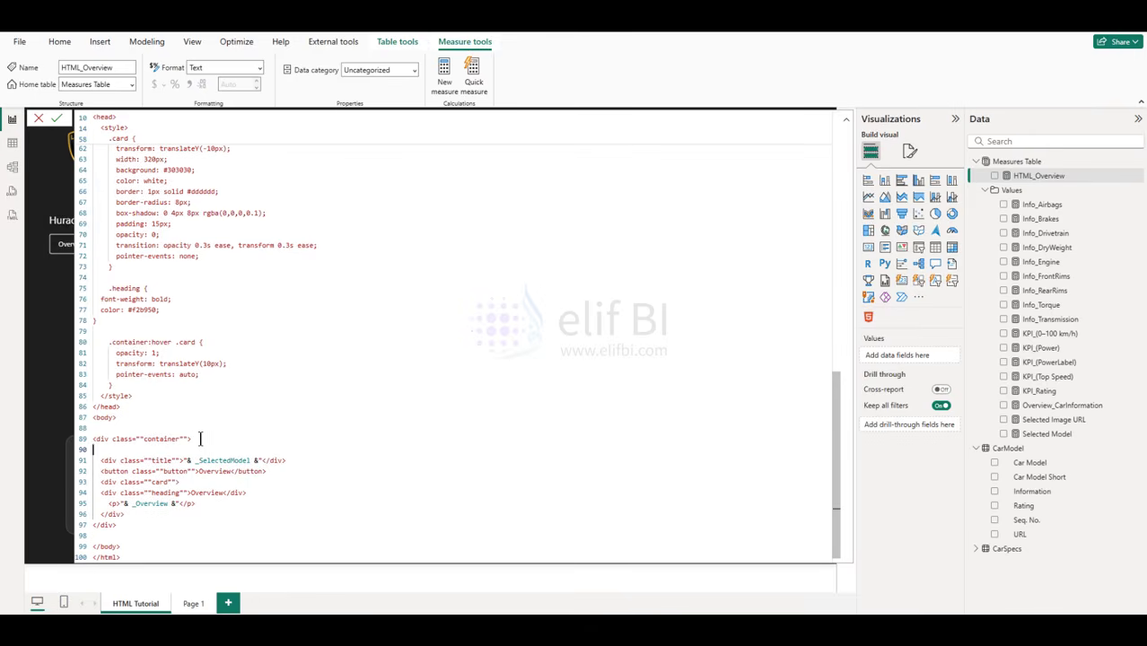
{"action": "key", "text": "BackSpace"}
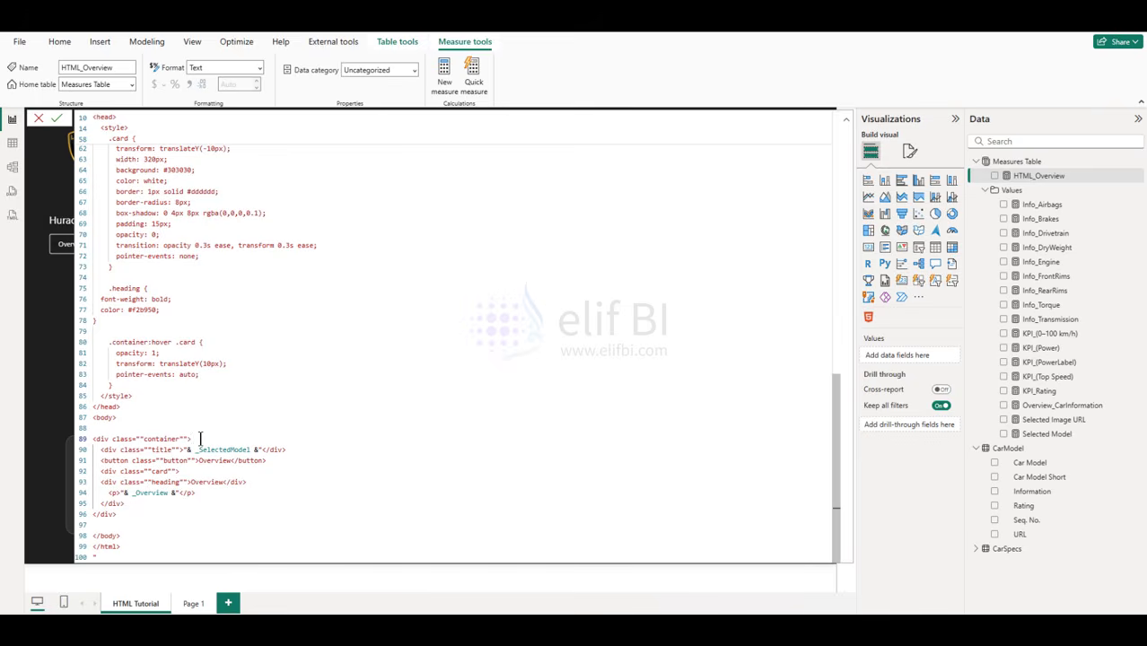
{"action": "key", "text": "Return"}
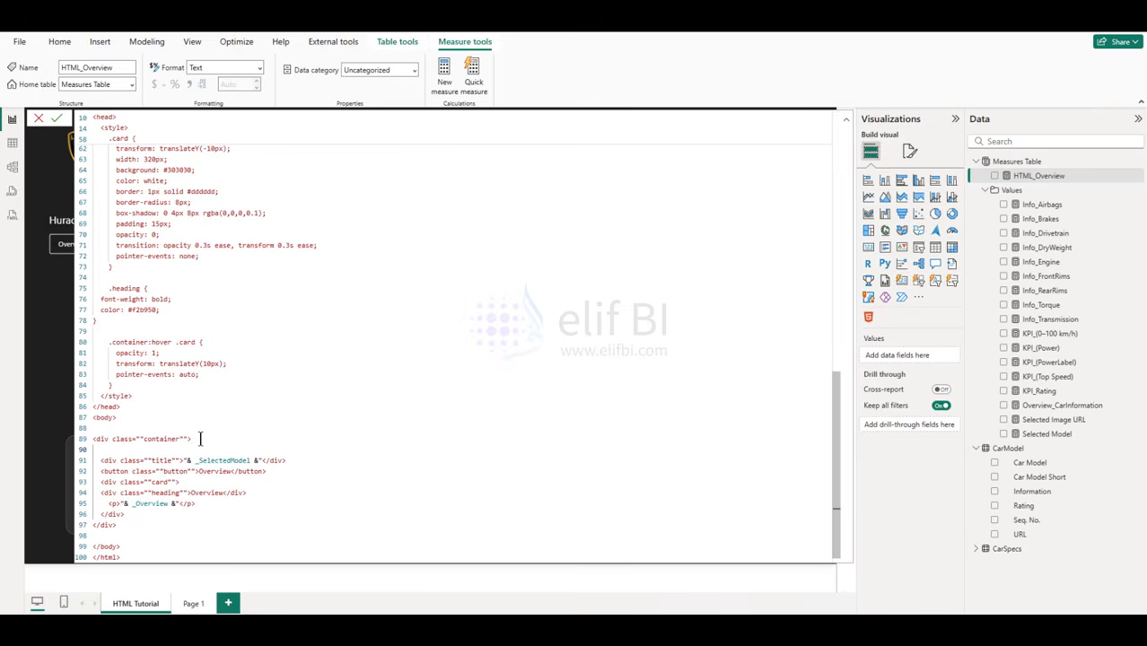
{"action": "key", "text": "Down"}
{"action": "key", "text": "shift+End"}
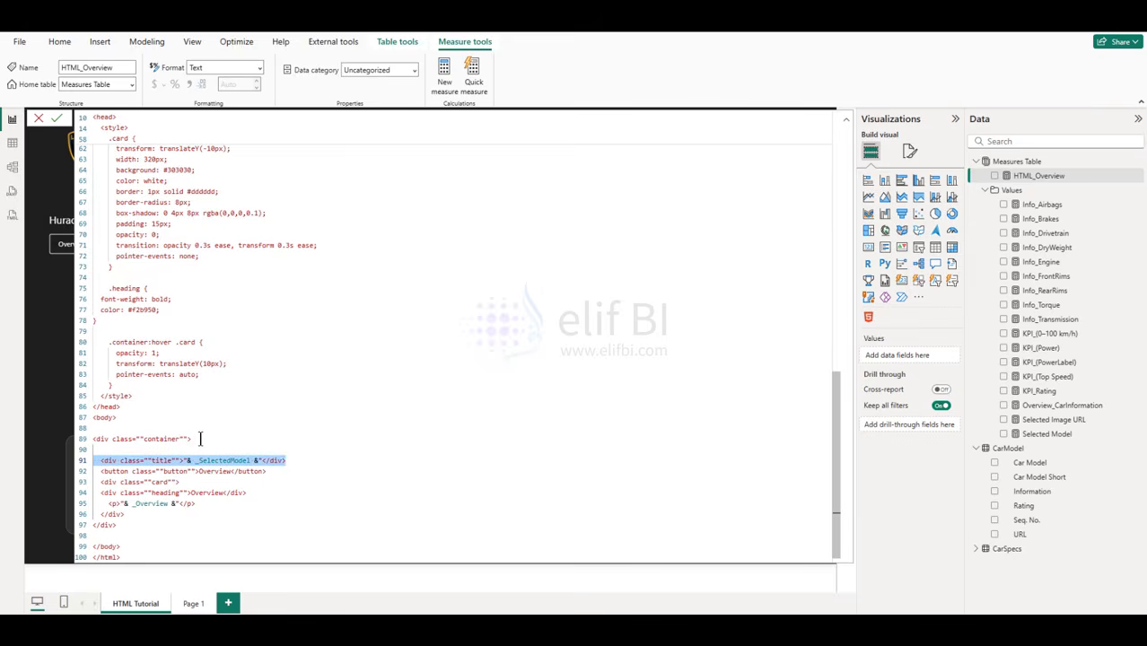
{"action": "key", "text": "ctrl+c"}
{"action": "key", "text": "Up"}
{"action": "key", "text": "ctrl+v"}
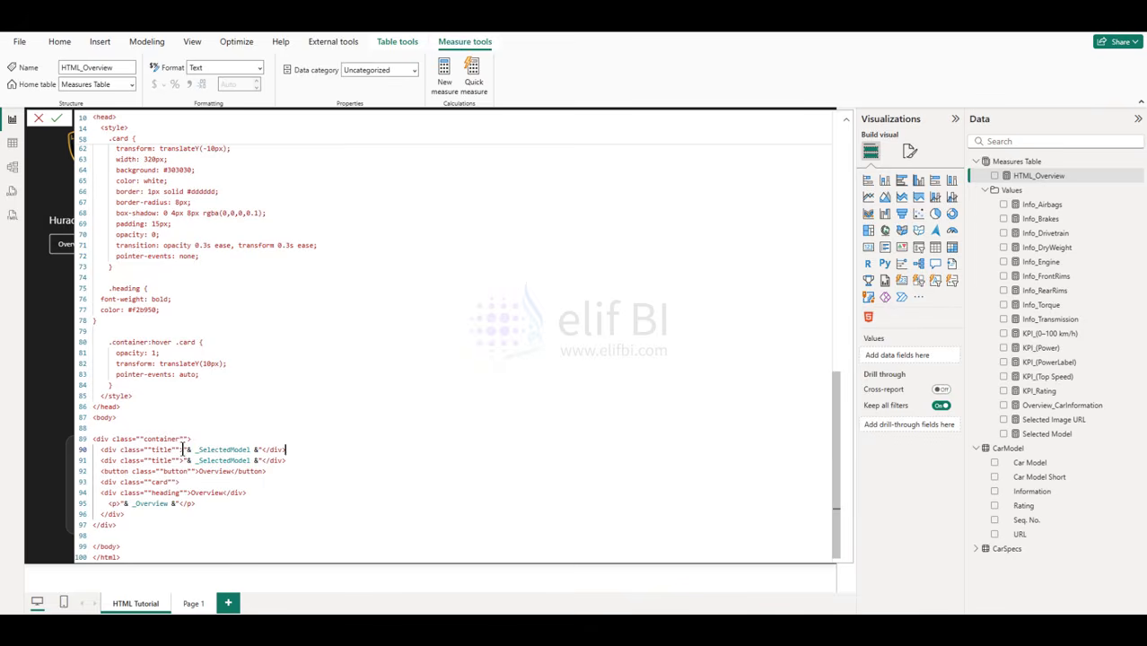
Step: Replace the concatenated variable in the first title div with the text Lamborghini, commit the measure and collapse the editor
{"action": "left_click", "coordinate": [187, 449]}
{"action": "left_click_drag", "start_coordinate": [187, 450], "coordinate": [262, 450]}
{"action": "key", "text": "BackSpace"}
{"action": "type", "text": "Lamborghini"}
{"action": "key", "text": "Return"}
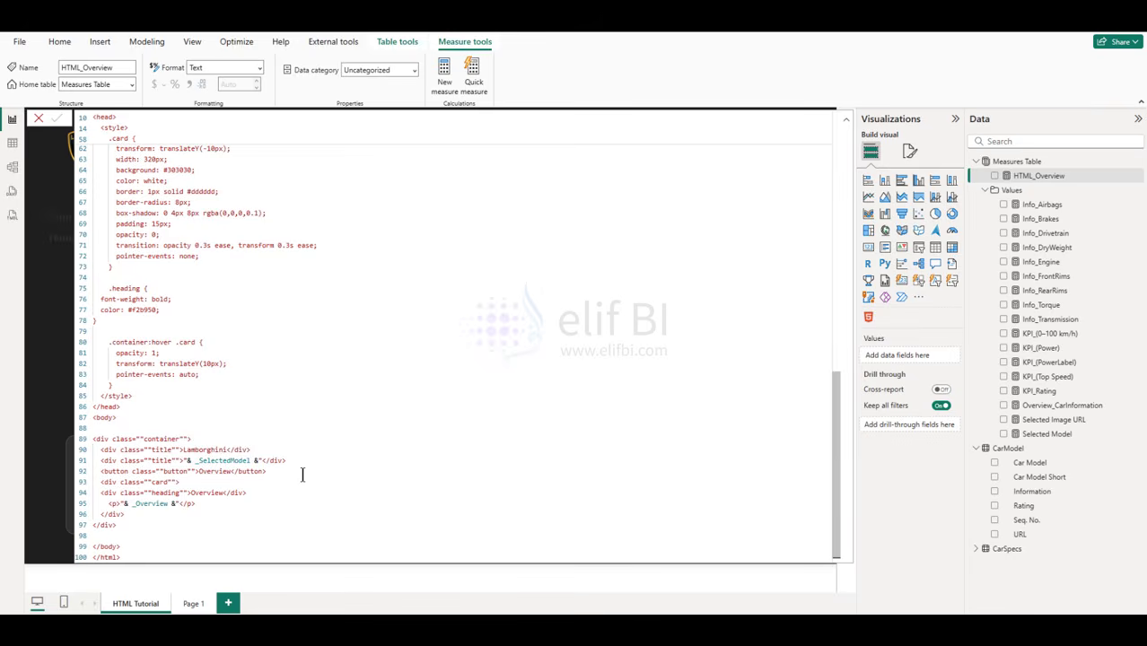
{"action": "left_click", "coordinate": [847, 120]}
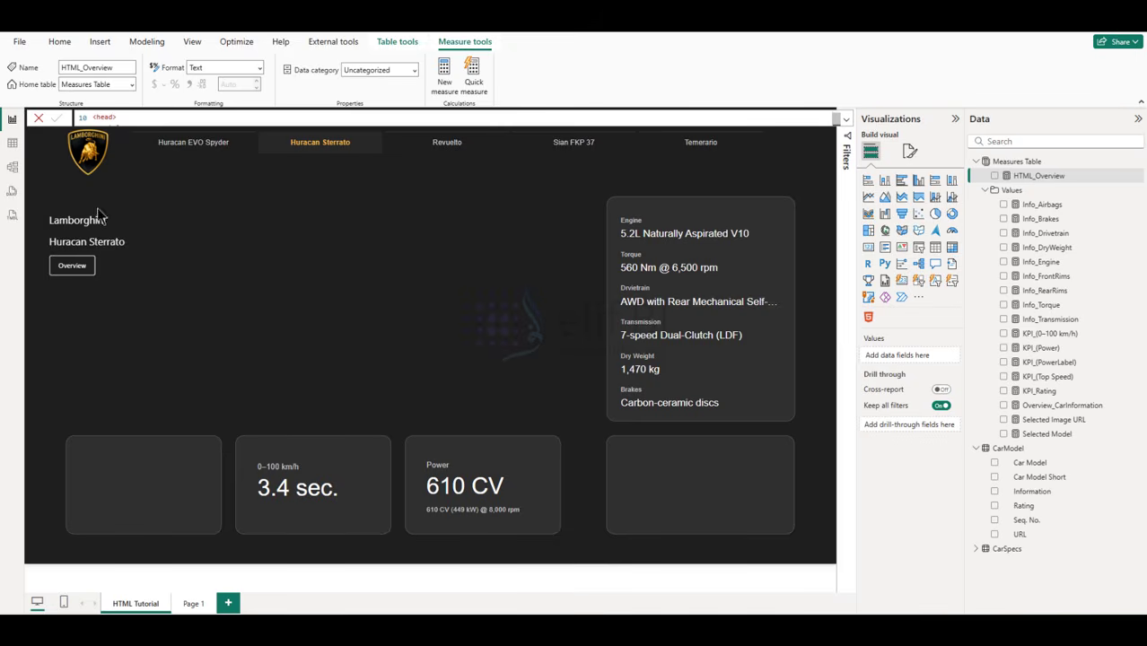
Step: Switch the selected car model between Huracan EVO Spyder and Huracan Sterrato and examine the car photo's transition and its dots
{"action": "left_click", "coordinate": [190, 148]}
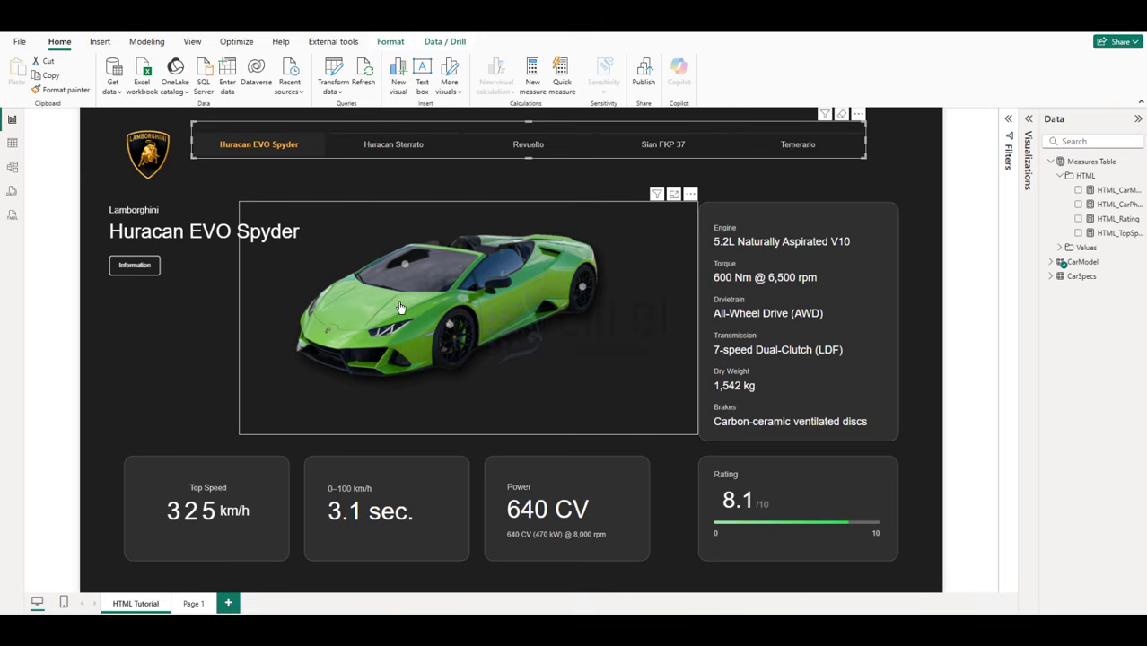
{"action": "left_click", "coordinate": [380, 150]}
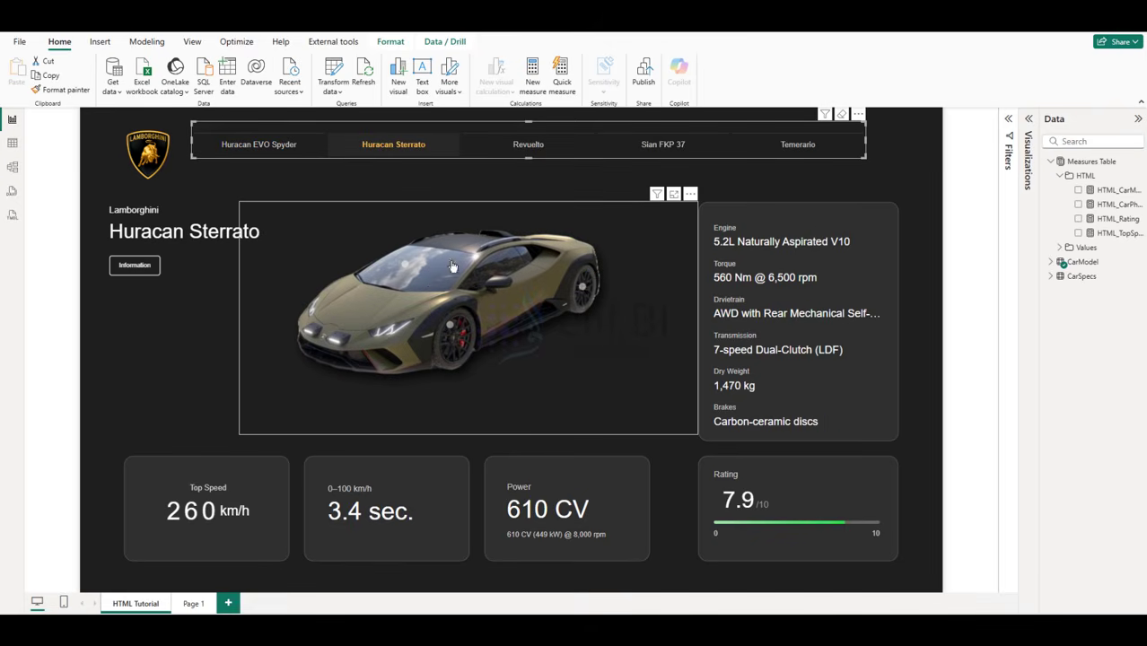
{"action": "left_click", "coordinate": [263, 147]}
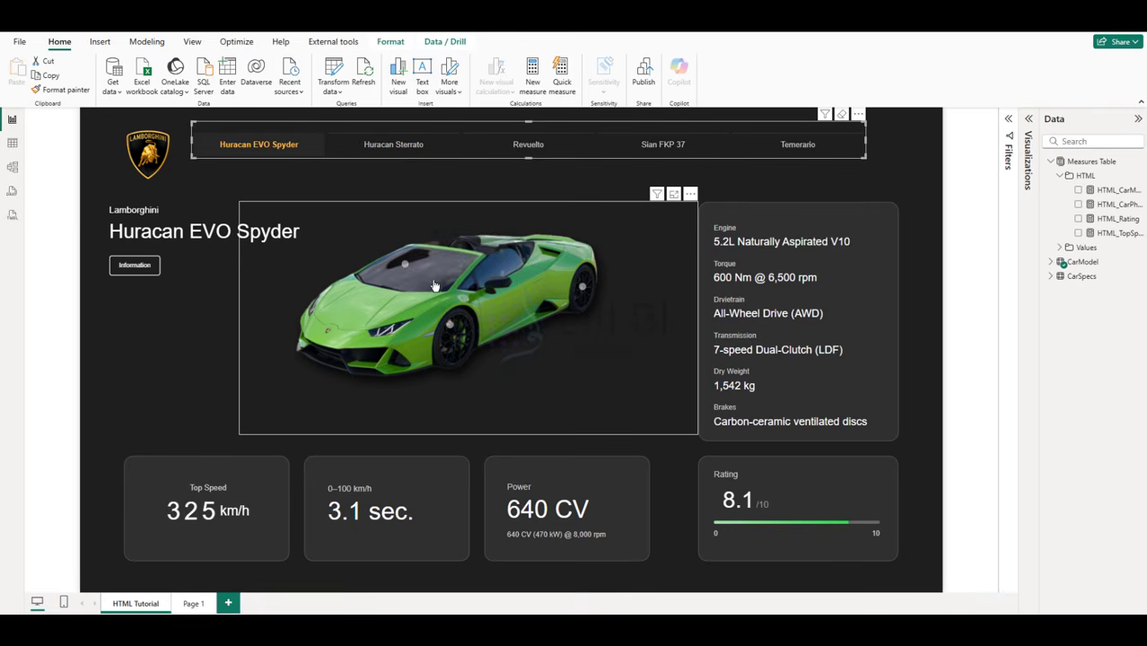
{"action": "mouse_move", "coordinate": [406, 268]}
{"action": "mouse_move", "coordinate": [584, 288]}
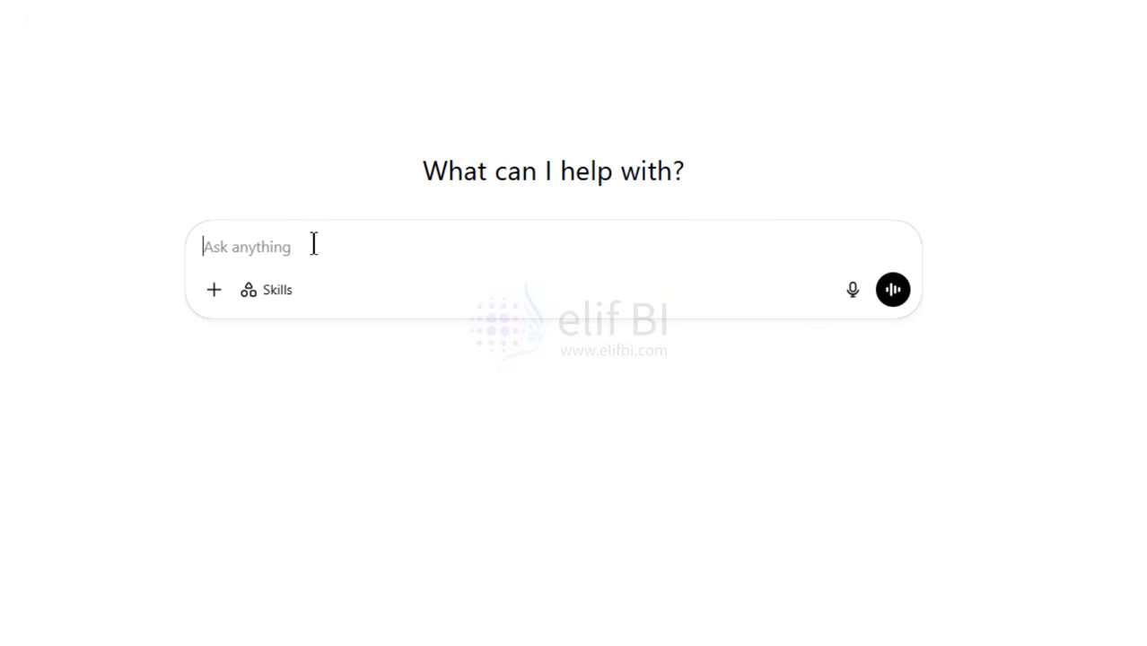
Step: Switch to the AI chat and write: Create html code for an image which has a faded zoom effect from 70% to 100% when the page loads
{"action": "type", "text": "Crea"}
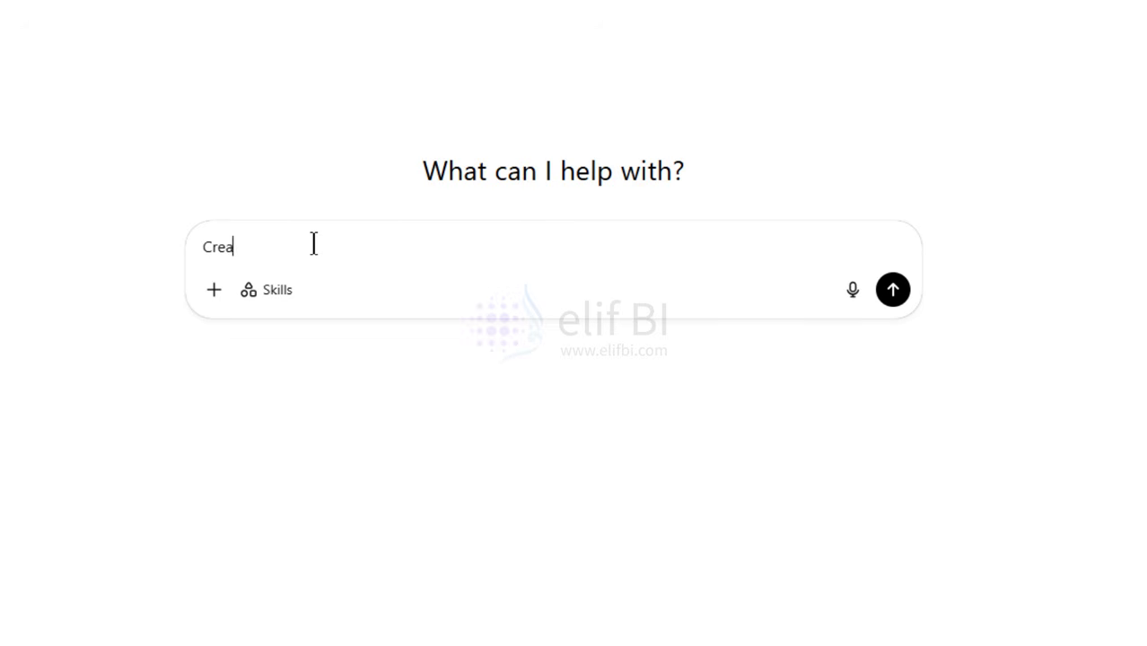
{"action": "type", "text": "te html code for an"}
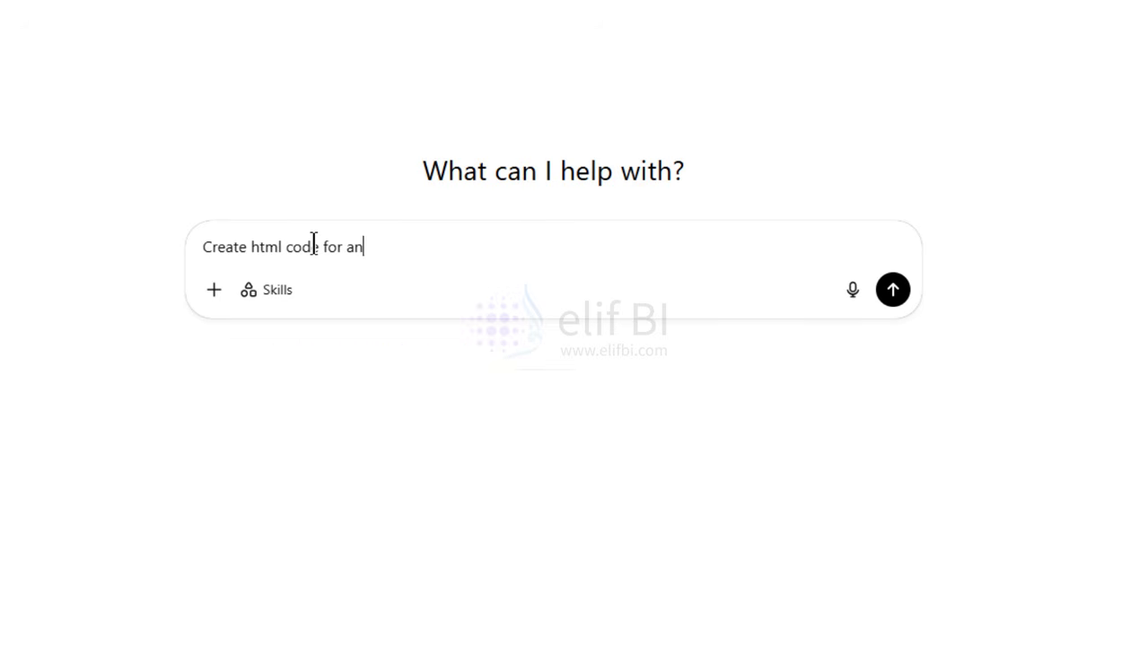
{"action": "type", "text": " image which has "}
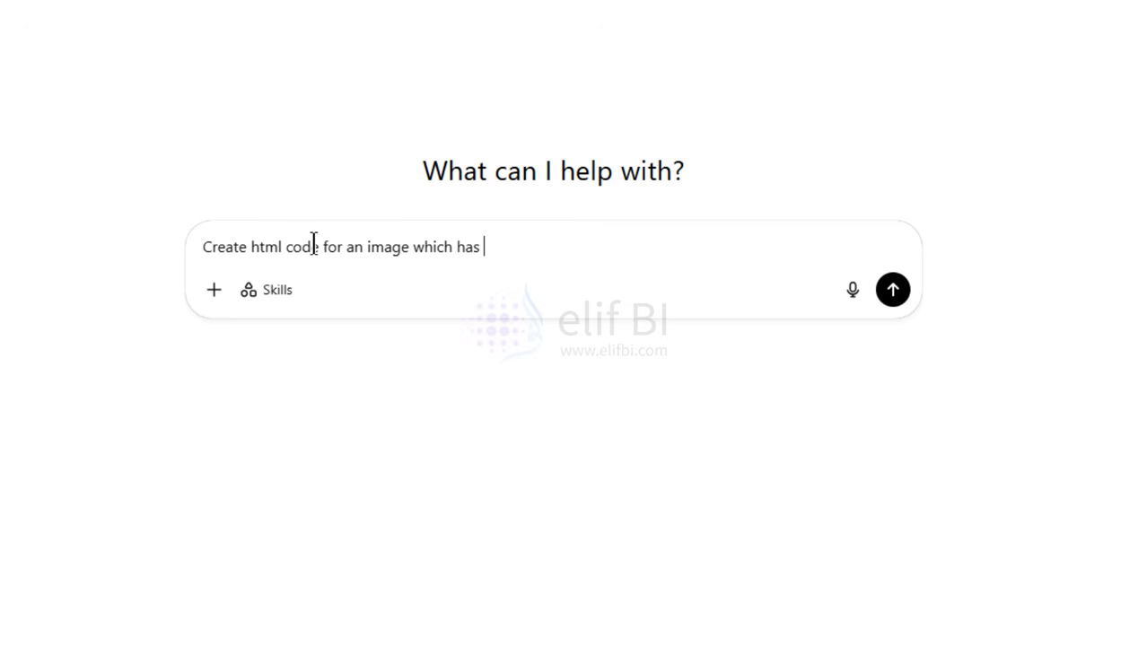
{"action": "type", "text": "a faded zoom effect"}
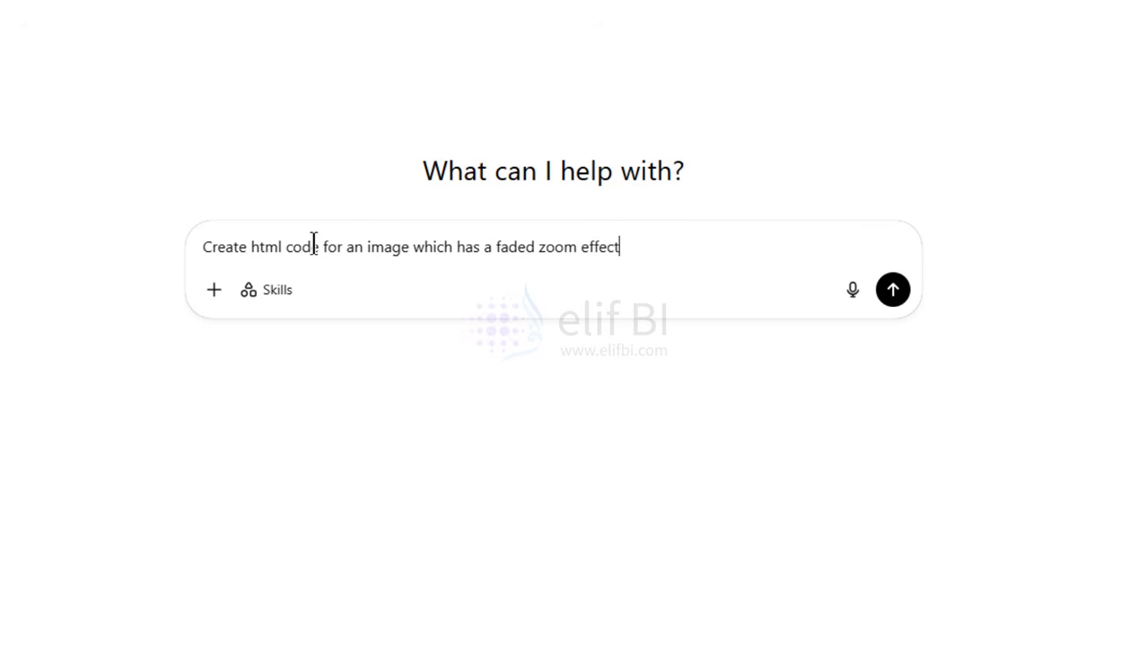
{"action": "type", "text": " from 70% to 1"}
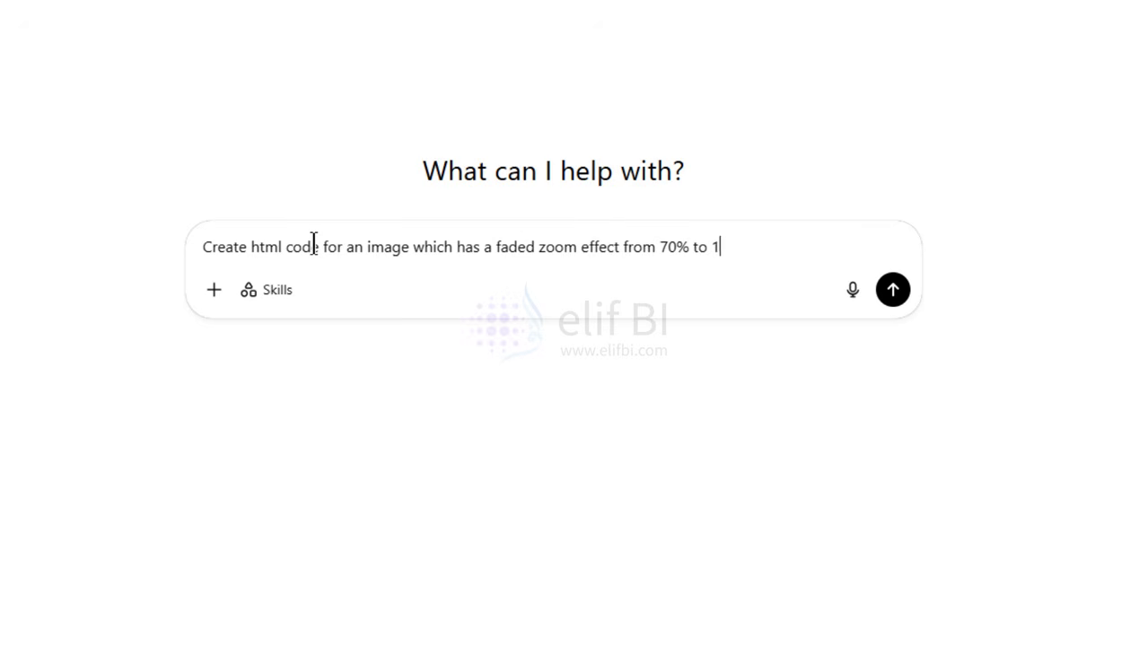
{"action": "type", "text": "00%"}
{"action": "type", "text": " when the"}
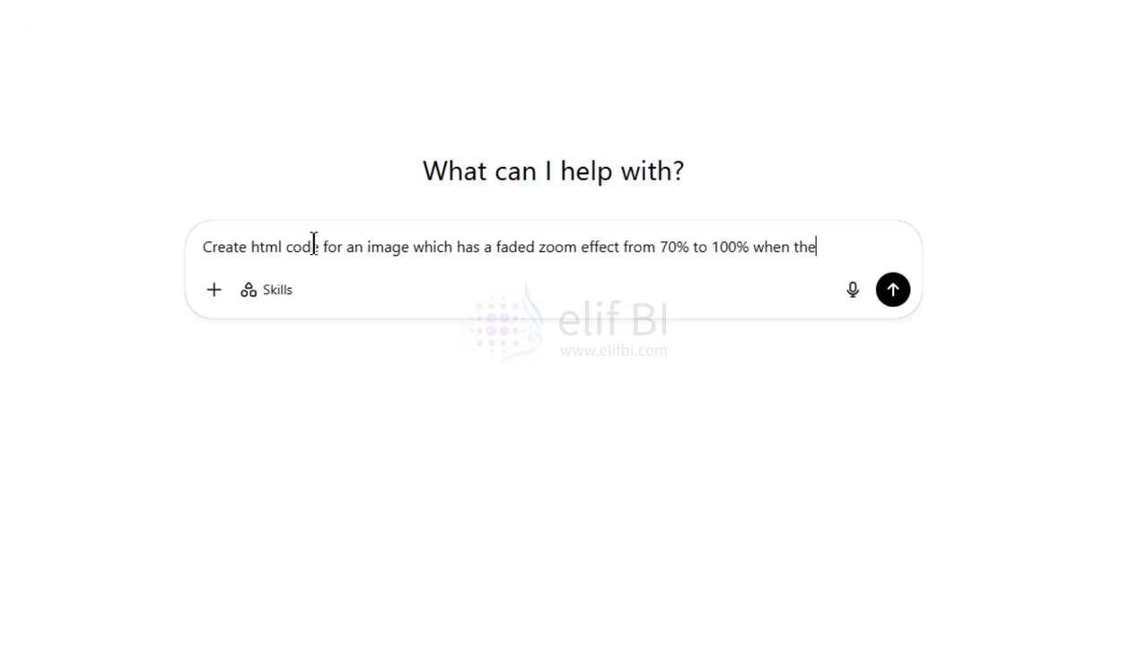
{"action": "type", "text": " page loads."}
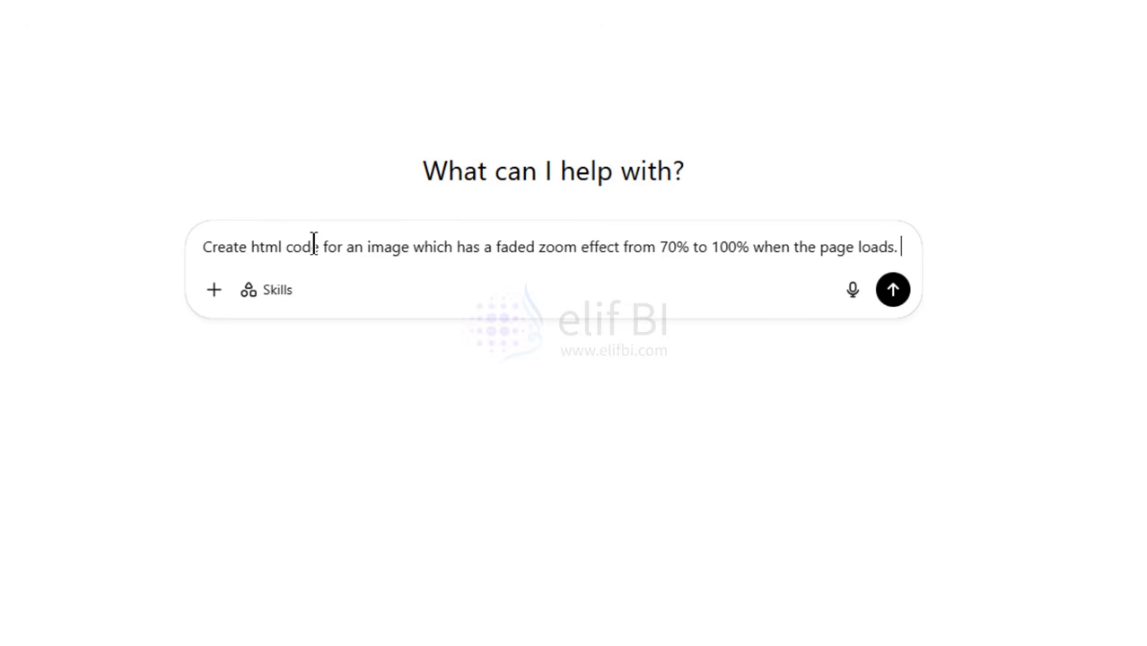
Step: Add to the prompt: The background should be transparent. Also, place 3 dots at random positions
{"action": "type", "text": " The backgro"}
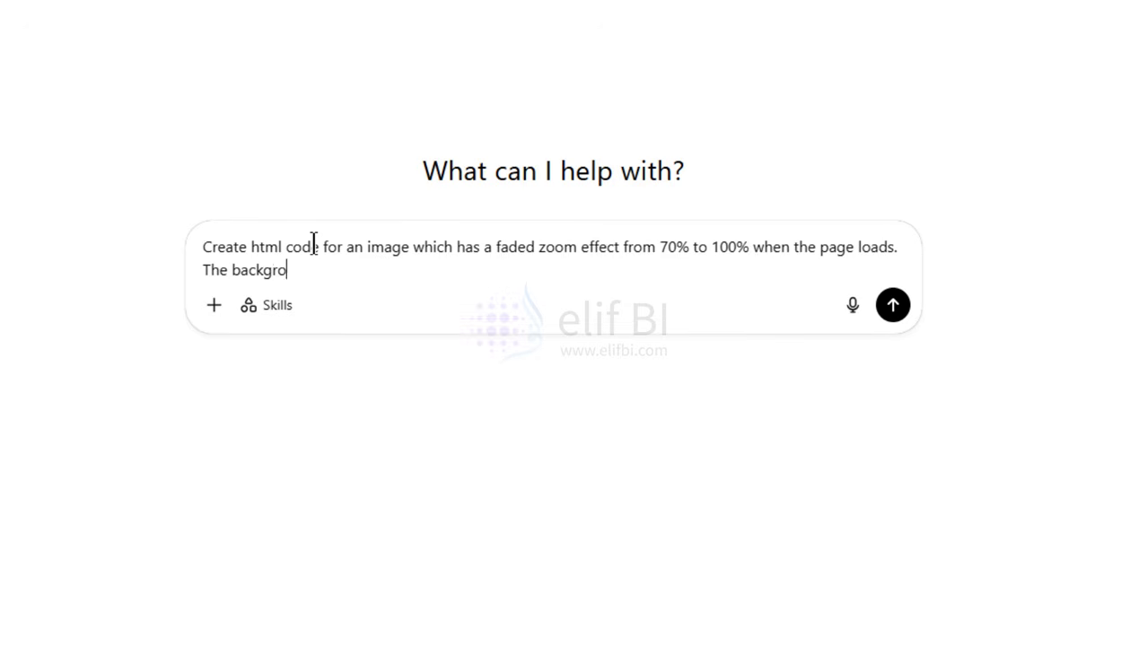
{"action": "type", "text": "und should be "}
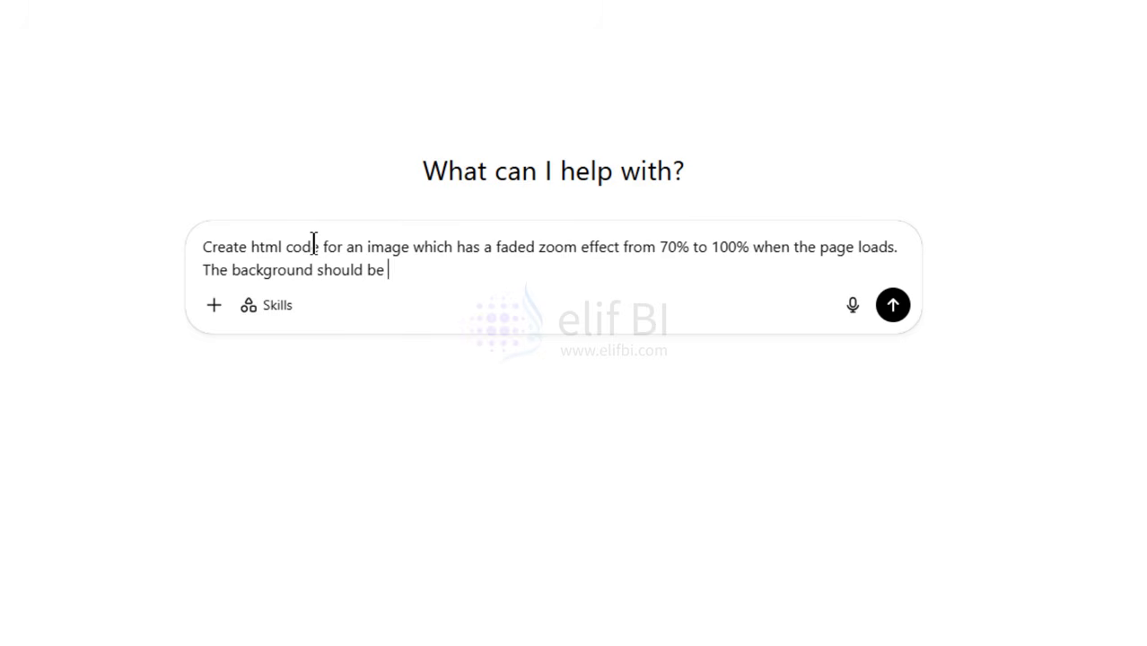
{"action": "type", "text": "transparen"}
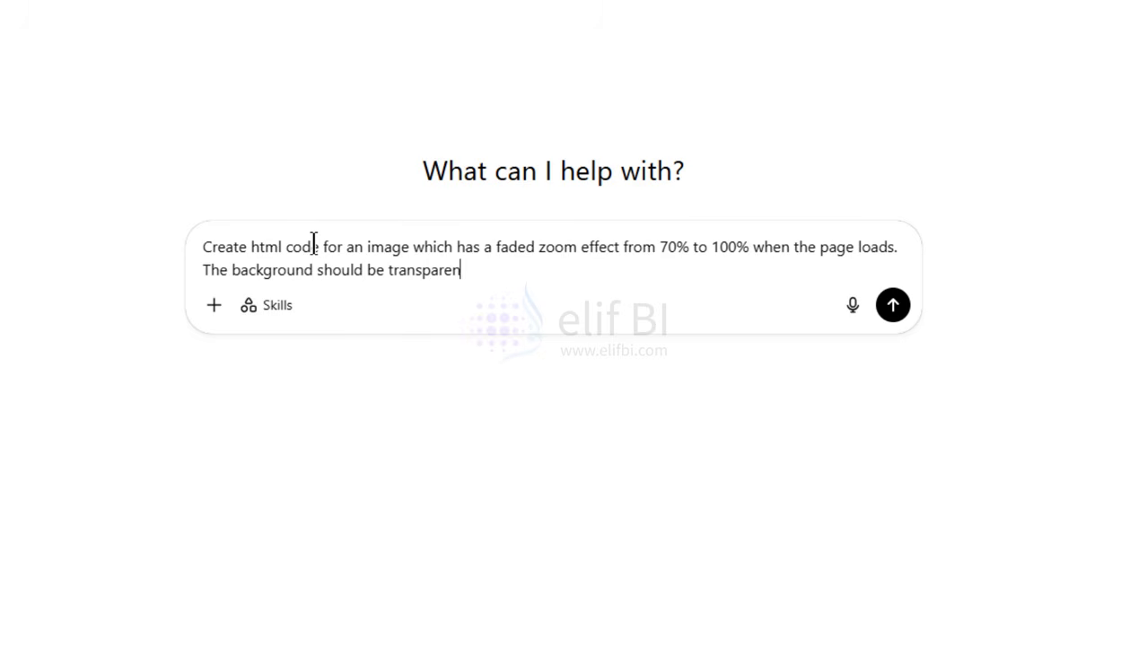
{"action": "type", "text": "t. Also, place 3 dot s"}
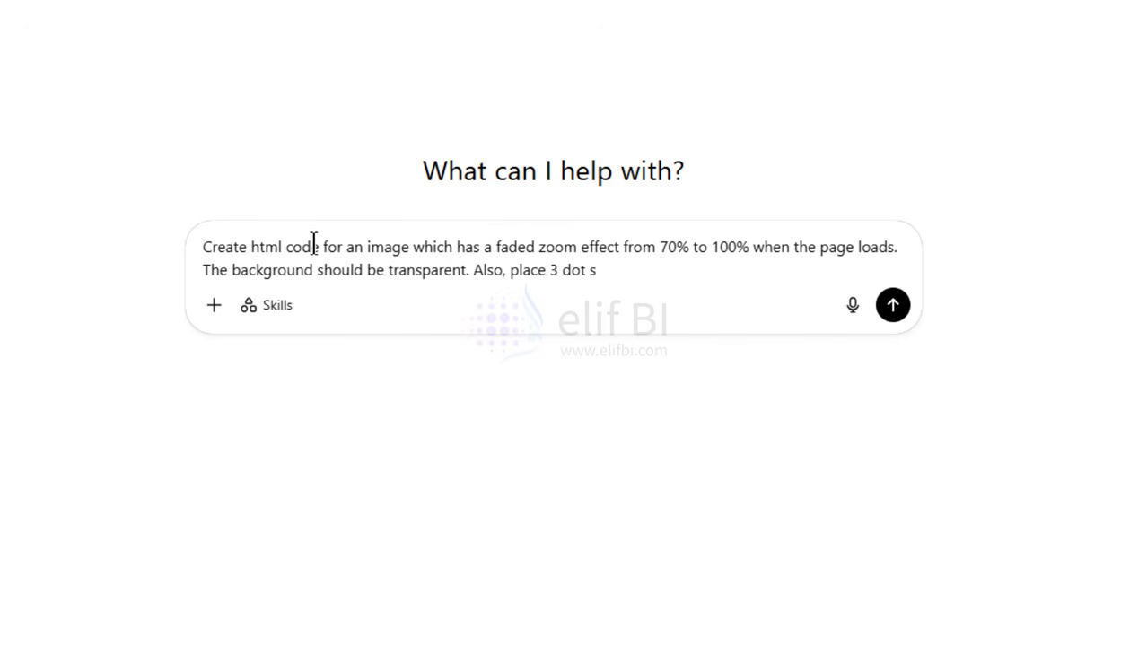
{"action": "key", "text": "BackSpace"}
{"action": "key", "text": "BackSpace"}
{"action": "type", "text": "s at random positions"}
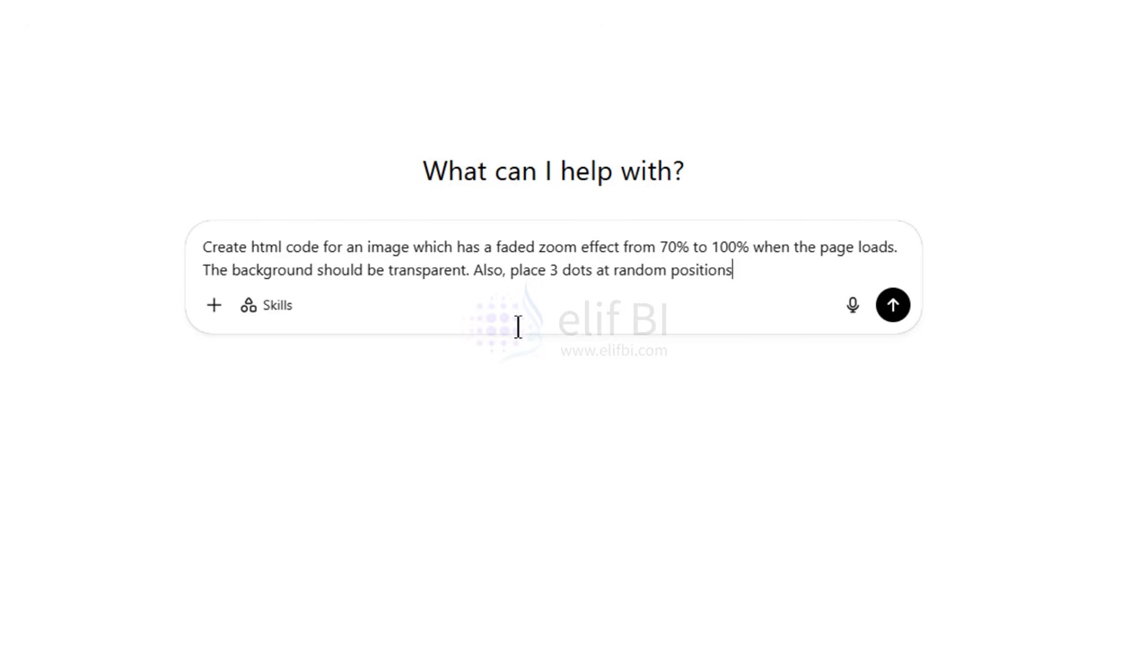
Step: Amend the dots request in the prompt to ask for 3 gray dots of size 16px by 16px
{"action": "left_click", "coordinate": [562, 267]}
{"action": "type", "text": "gray"}
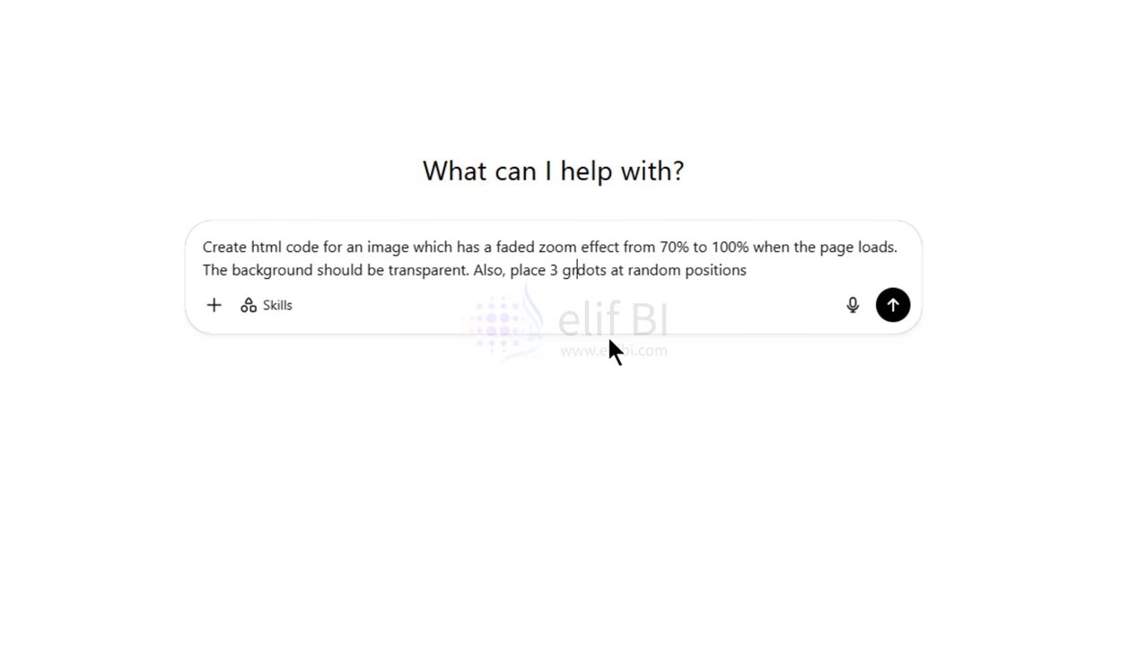
{"action": "key", "text": "Right"}
{"action": "key", "text": "Right"}
{"action": "key", "text": "Right"}
{"action": "key", "text": "Right"}
{"action": "key", "text": "Right"}
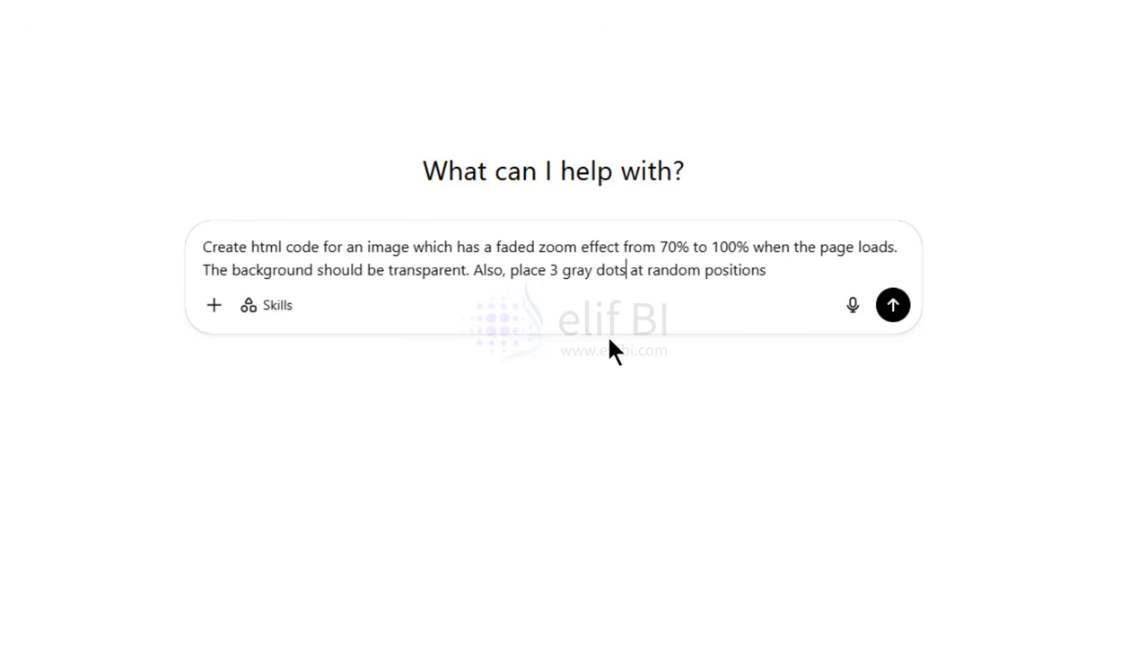
{"action": "type", "text": "of siz"}
{"action": "type", "text": "e 16"}
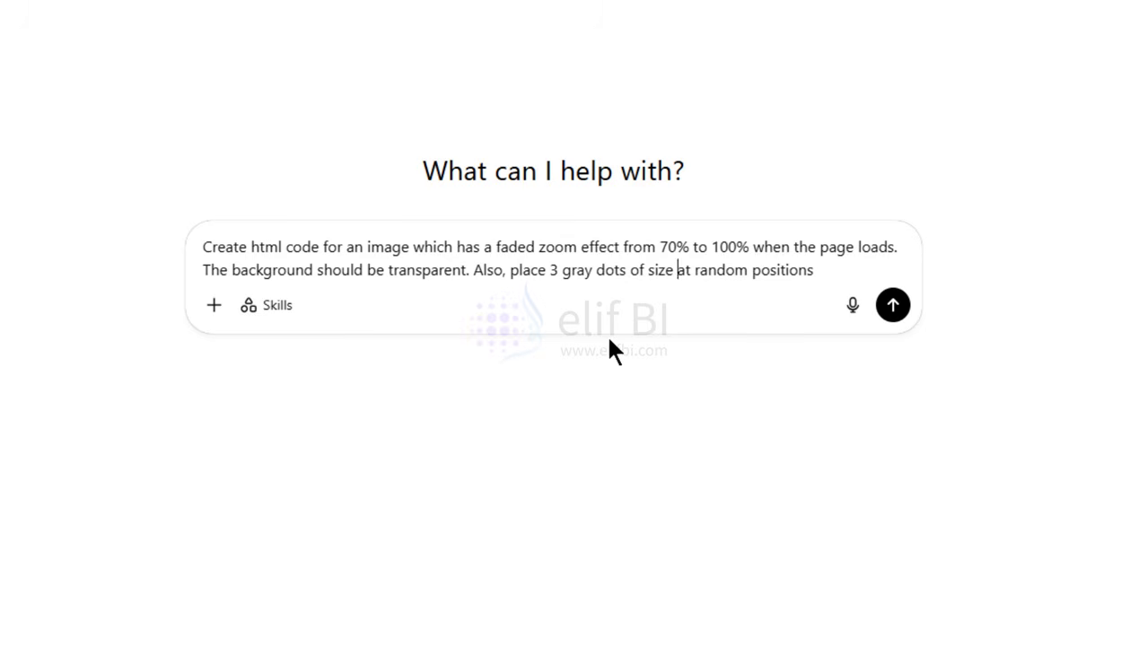
{"action": "type", "text": "px by "}
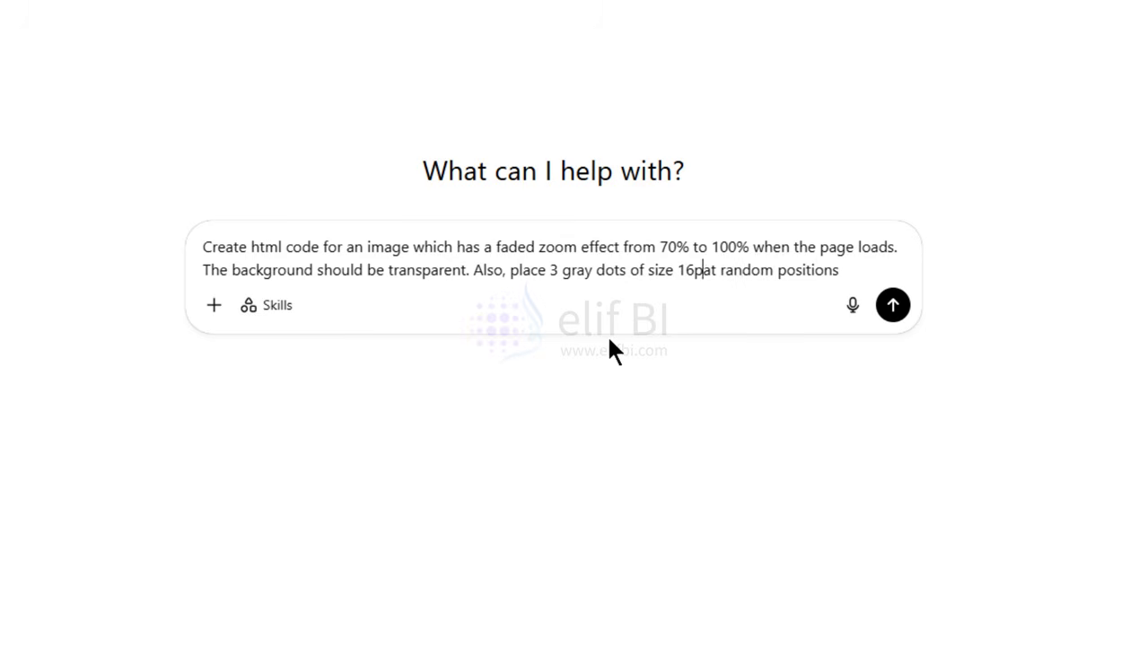
{"action": "type", "text": "16 px"}
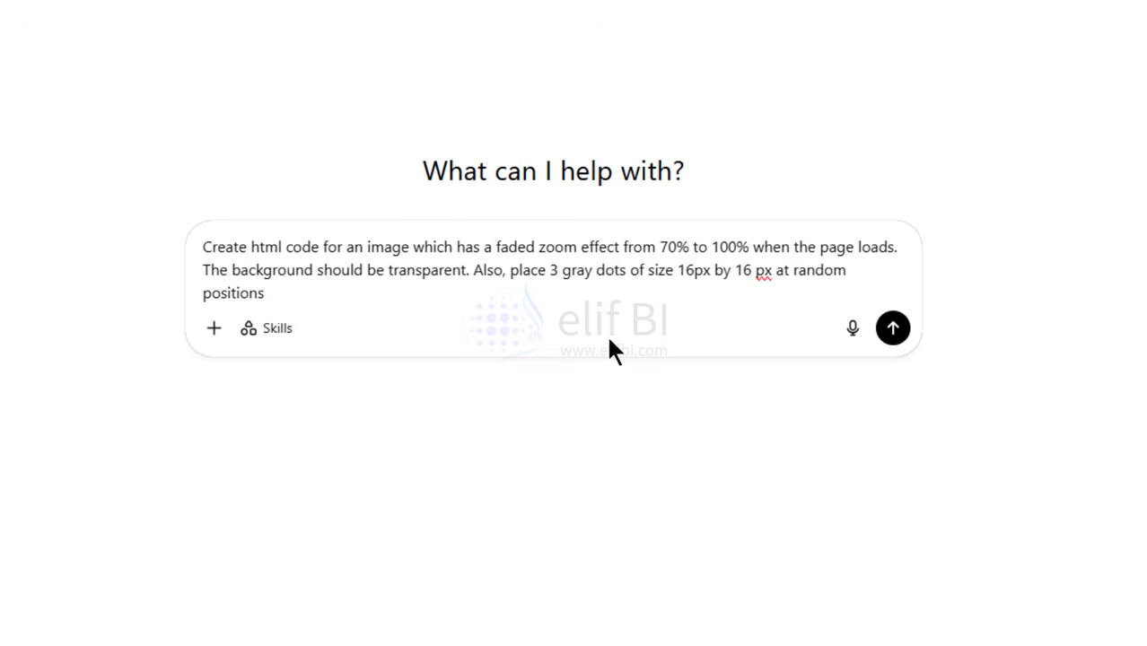
{"action": "key", "text": "Left"}
{"action": "key", "text": "Left"}
{"action": "key", "text": "Left"}
{"action": "key", "text": "BackSpace"}
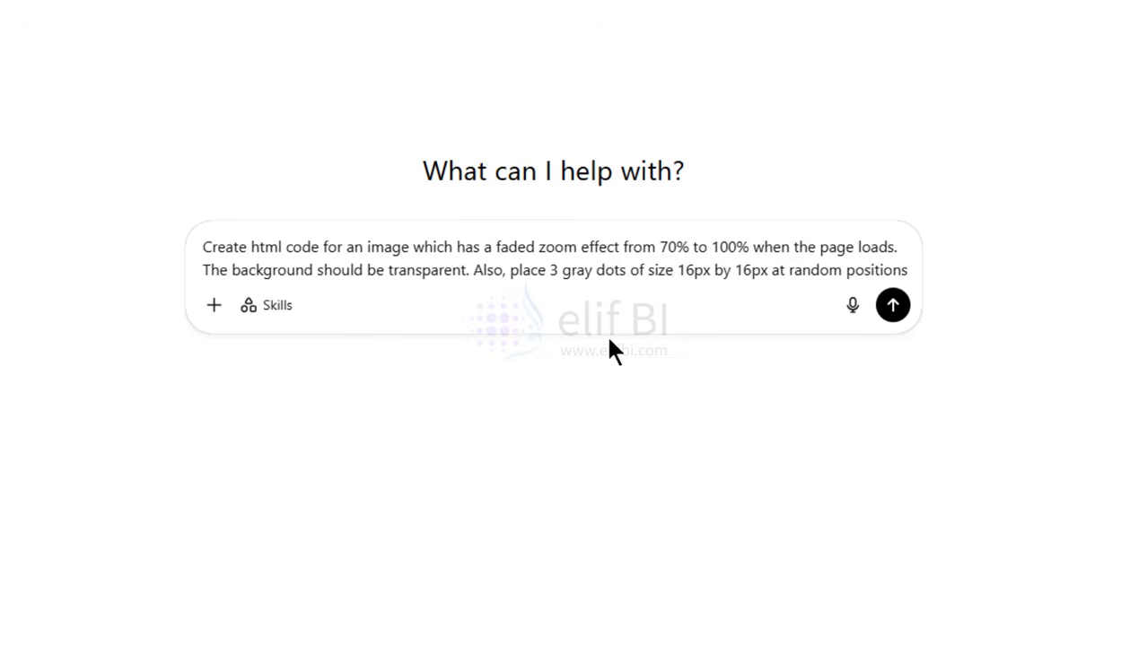
Step: Extend the dots sentence with: where if I bring my mouse pointer, they show me a tooltip which appears with the faded transition
{"action": "key", "text": "Right"}
{"action": "key", "text": "Right"}
{"action": "key", "text": "Right"}
{"action": "key", "text": "Right"}
{"action": "key", "text": "Right"}
{"action": "key", "text": "Right"}
{"action": "key", "text": "Right"}
{"action": "key", "text": "Right"}
{"action": "key", "text": "Right"}
{"action": "key", "text": "Right"}
{"action": "key", "text": "Right"}
{"action": "key", "text": "Right"}
{"action": "key", "text": "Right"}
{"action": "key", "text": "Right"}
{"action": "key", "text": "Right"}
{"action": "key", "text": "Right"}
{"action": "key", "text": "Right"}
{"action": "key", "text": "Right"}
{"action": "key", "text": "Right"}
{"action": "key", "text": "Right"}
{"action": "key", "text": "Right"}
{"action": "key", "text": "Right"}
{"action": "type", "text": "wher"}
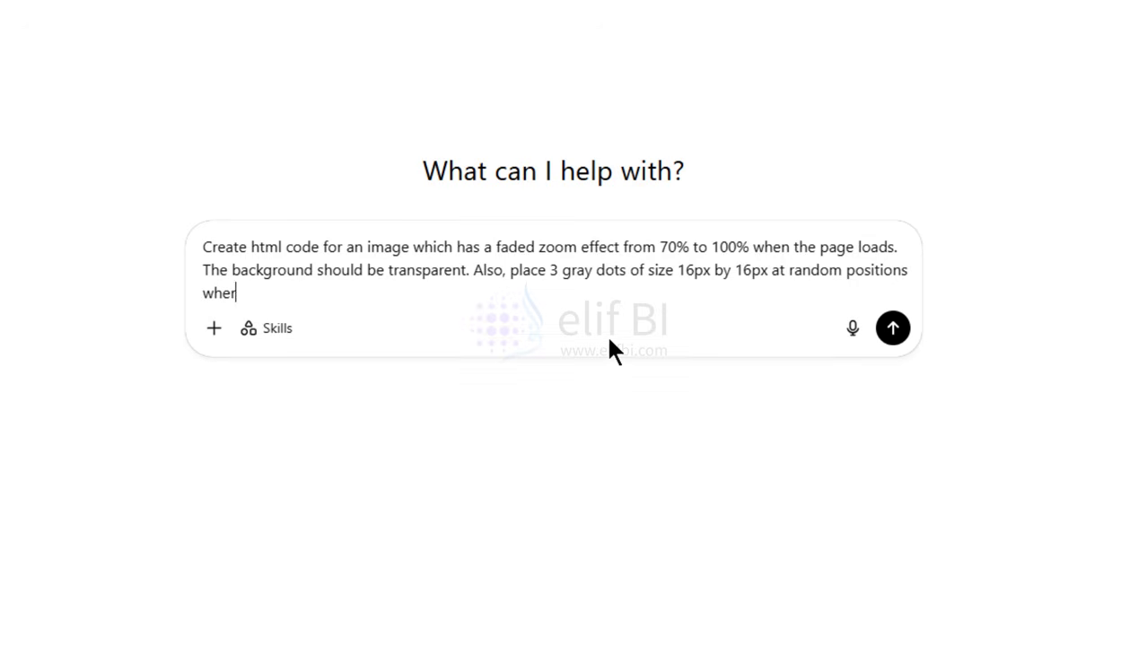
{"action": "type", "text": "e if I bring my mous"}
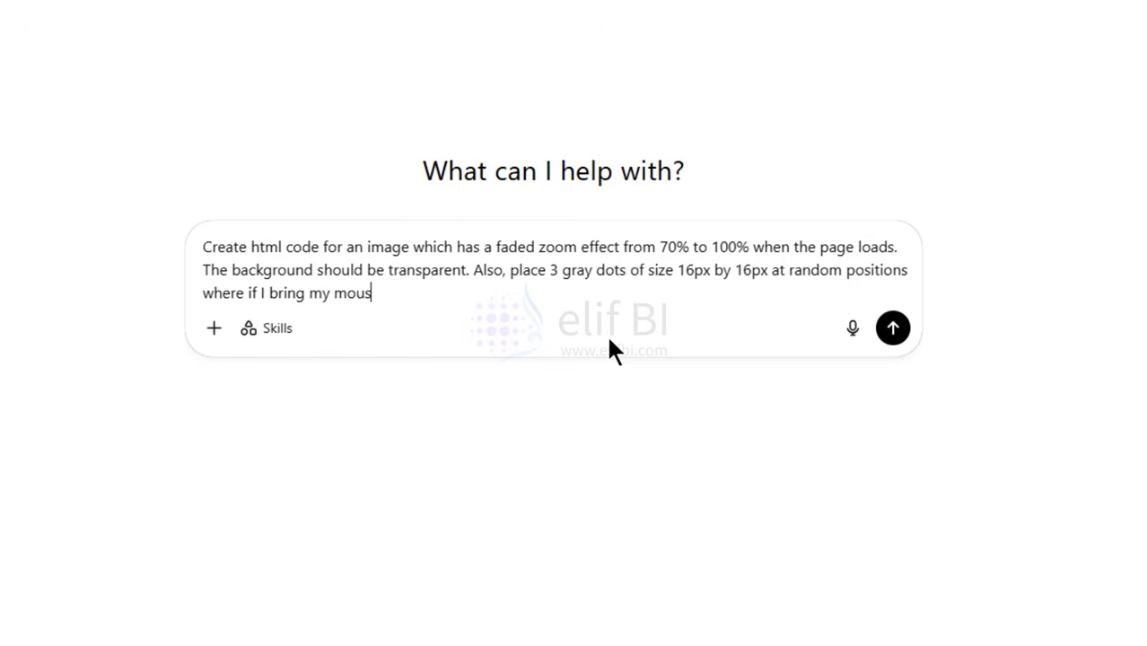
{"action": "type", "text": "e pointer, they sho"}
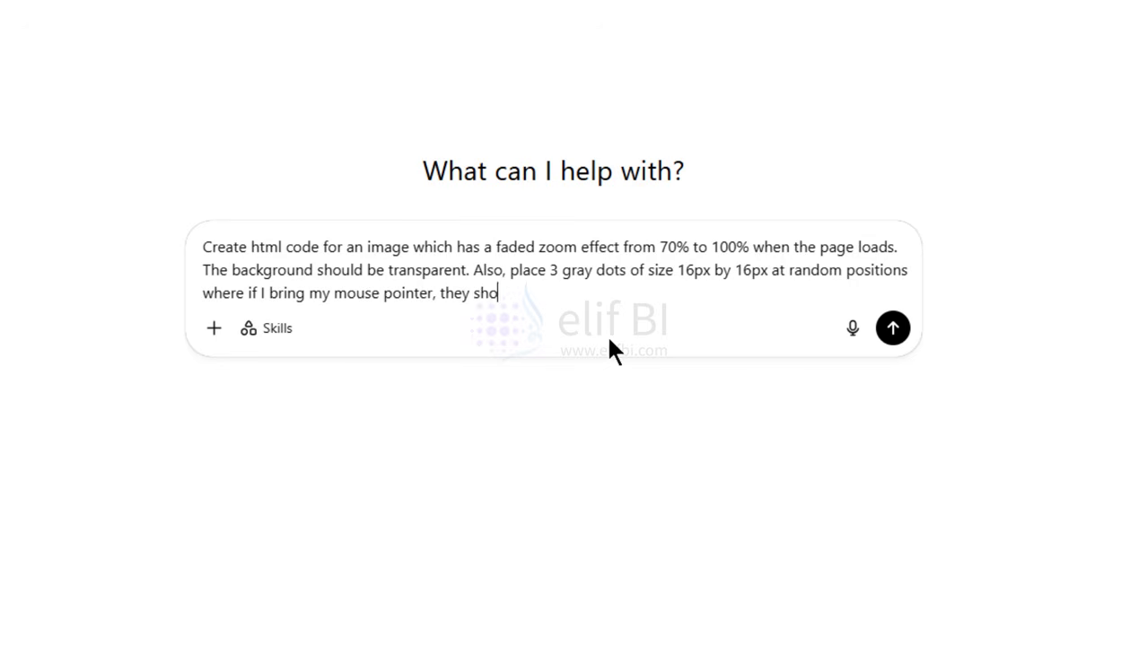
{"action": "type", "text": "w me a tooltip which "}
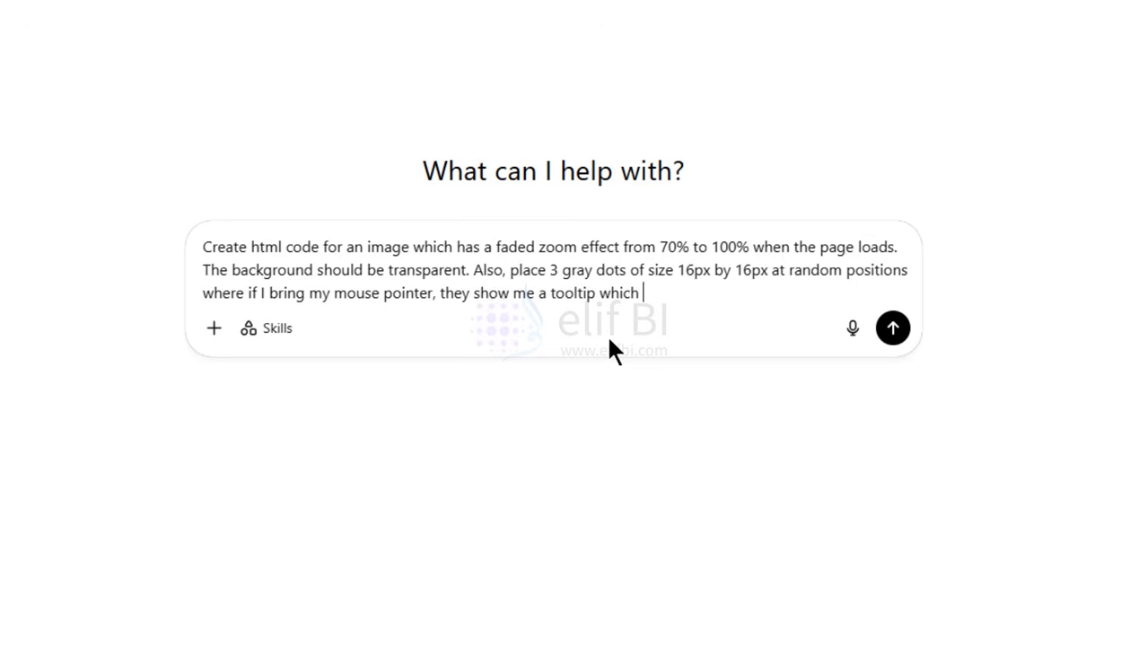
{"action": "type", "text": "appears with the fad"}
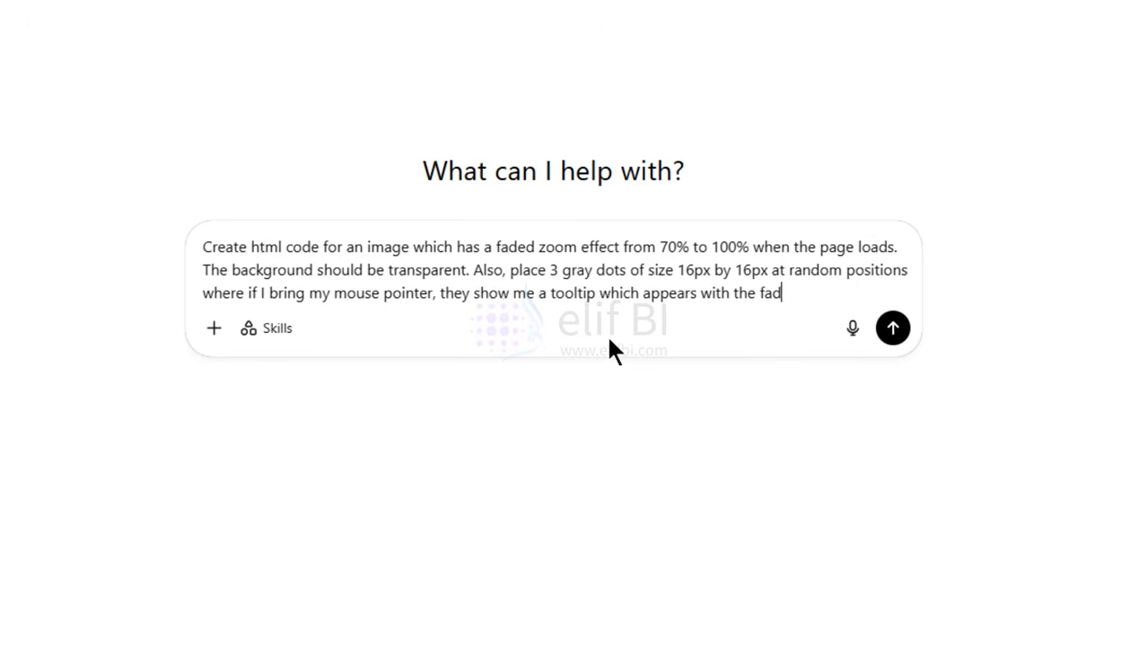
{"action": "type", "text": "ed transition. "}
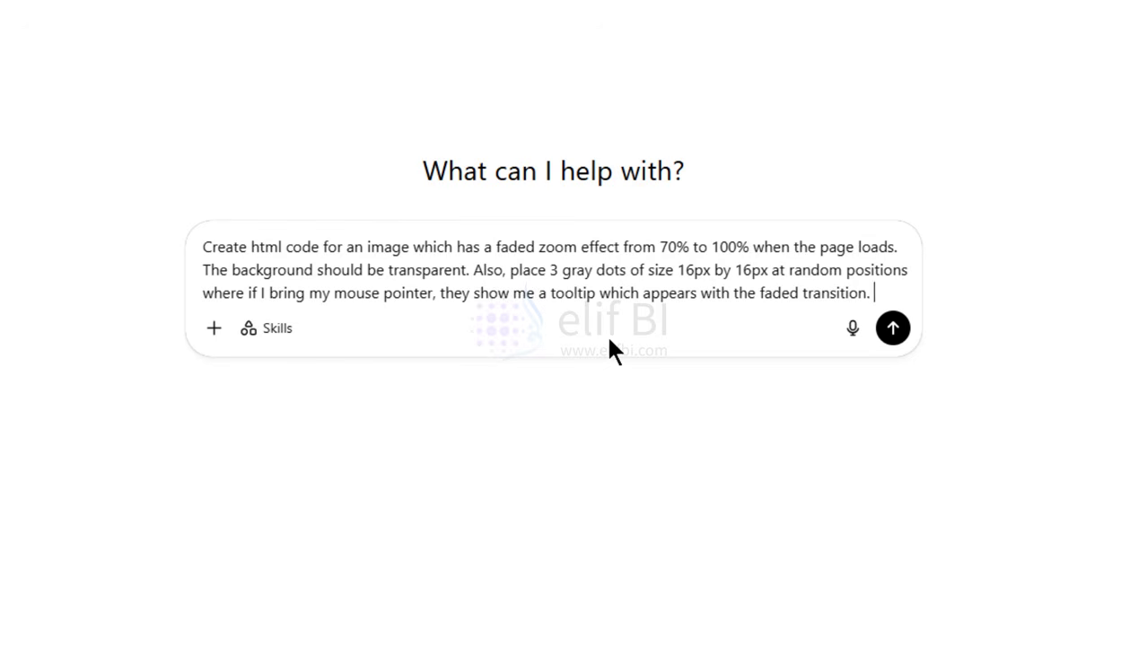
Step: Finish the prompt with the sentence The tooltip should have 50% transparency in the background. and submit it
{"action": "type", "text": "The tooltip"}
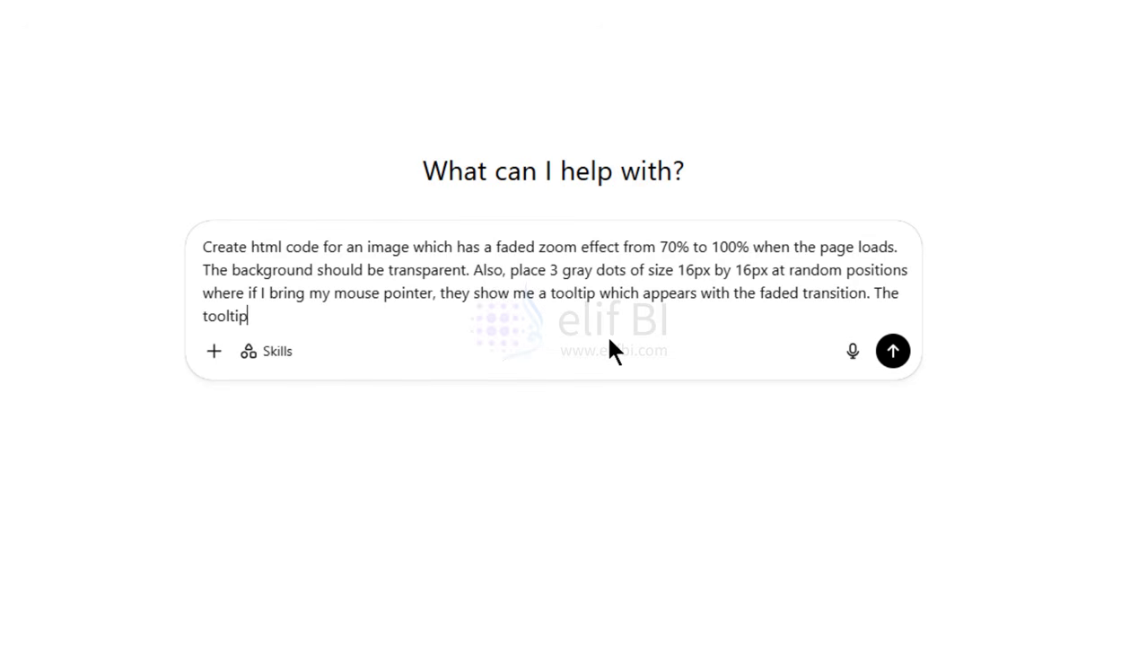
{"action": "type", "text": " should have"}
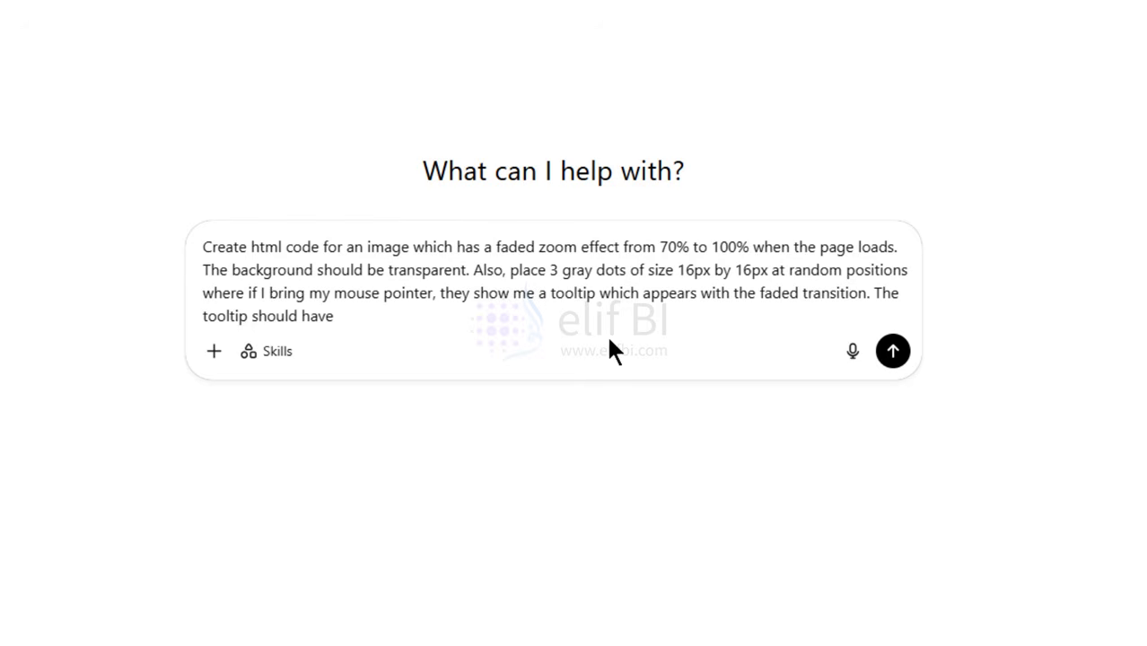
{"action": "type", "text": " 50% transparency in th"}
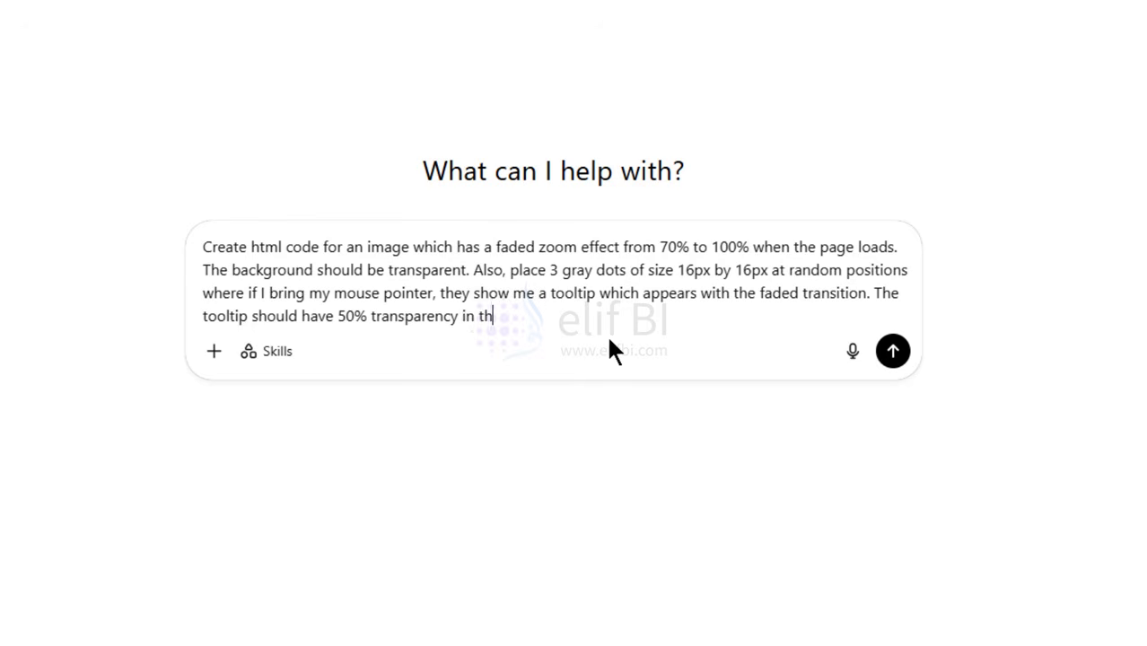
{"action": "type", "text": "e background"}
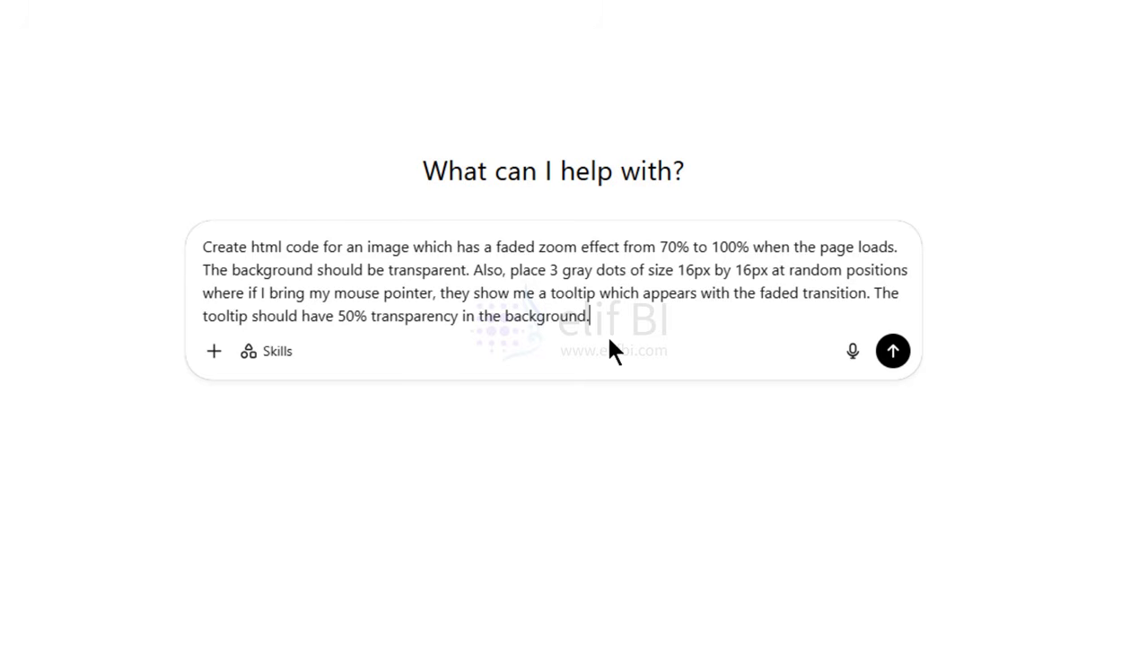
{"action": "type", "text": "."}
{"action": "left_click", "coordinate": [894, 351]}
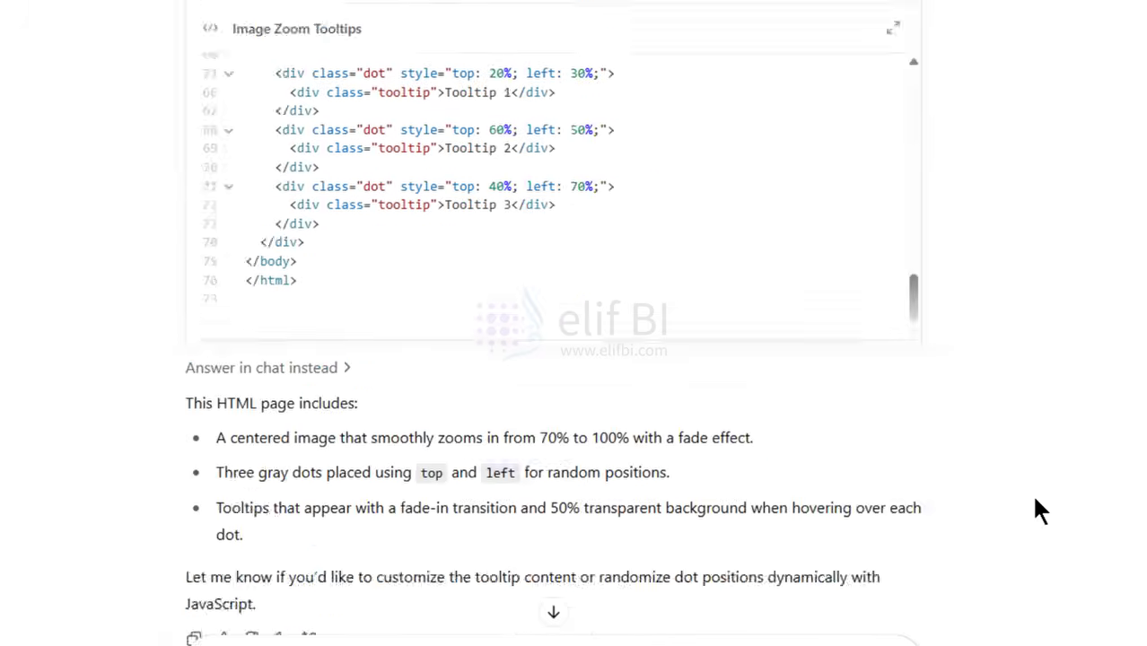
{"action": "scroll", "coordinate": [1035, 500], "scroll_direction": "down", "scroll_amount": 2}
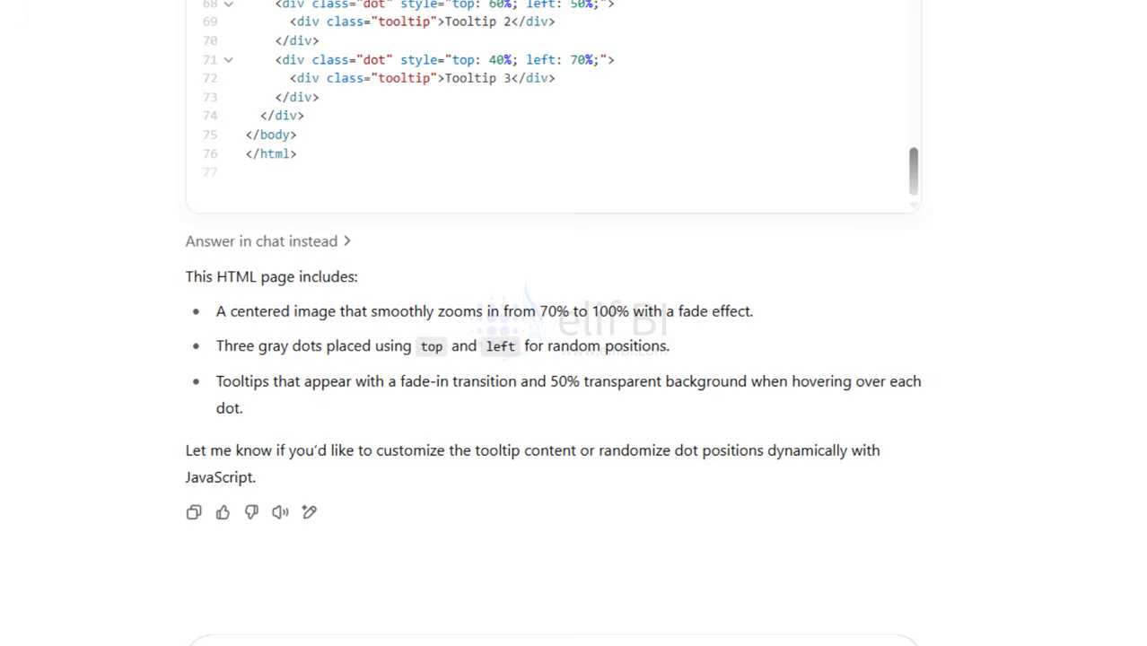
{"action": "key", "text": "ctrl+v"}
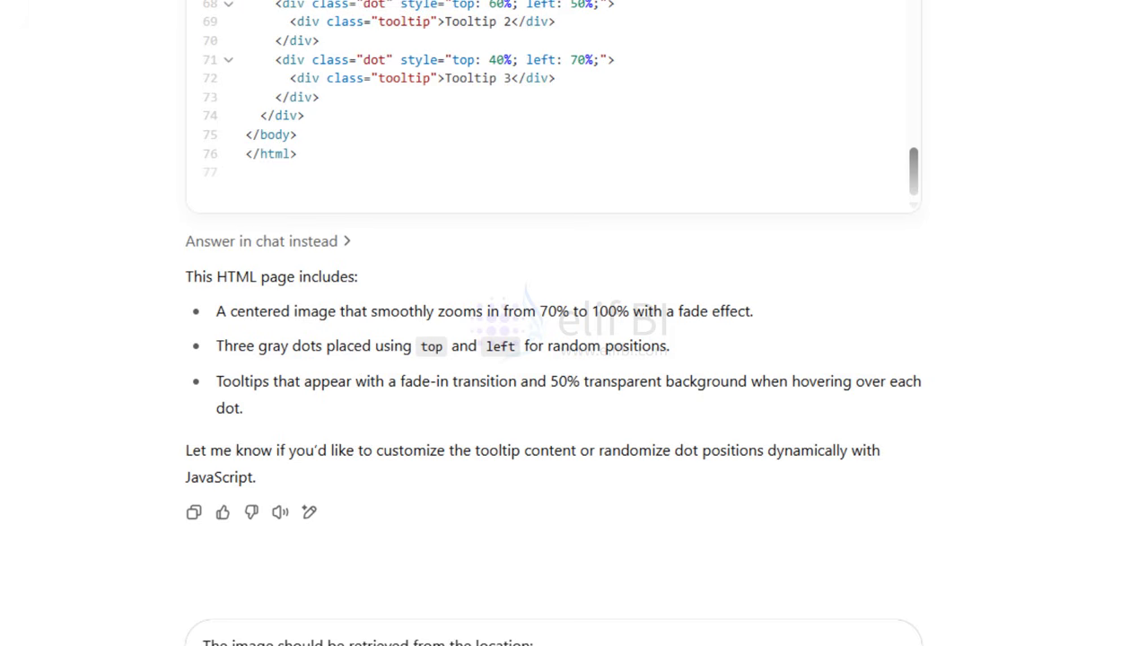
{"action": "key", "text": "shift+Return"}
{"action": "key", "text": "shift+Return"}
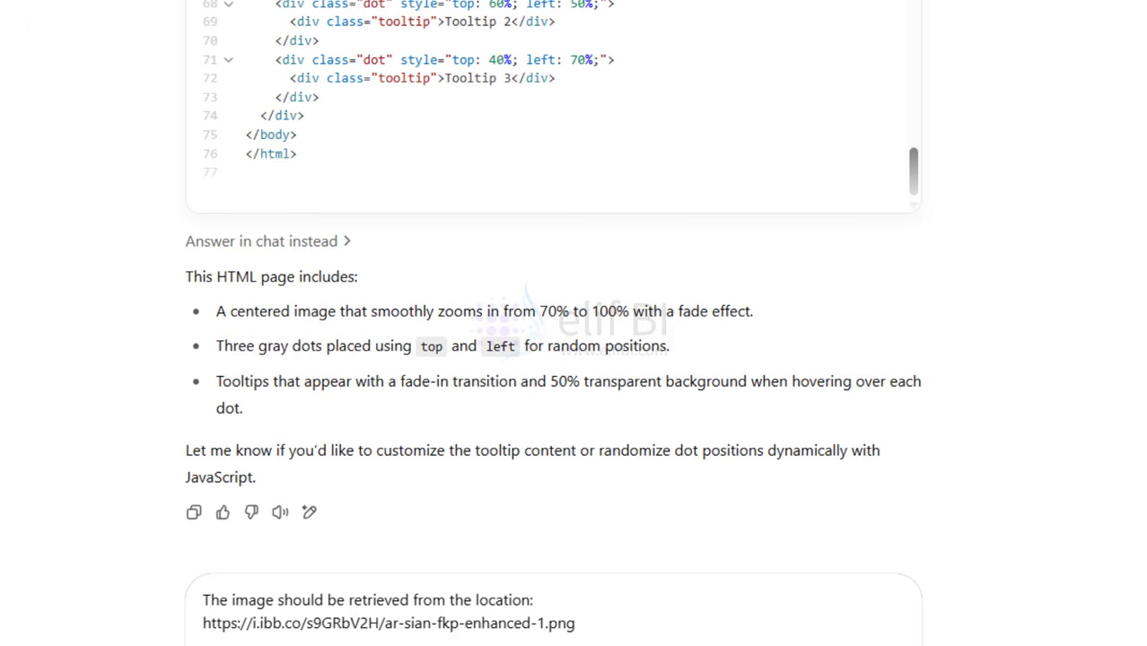
{"action": "key", "text": "Return"}
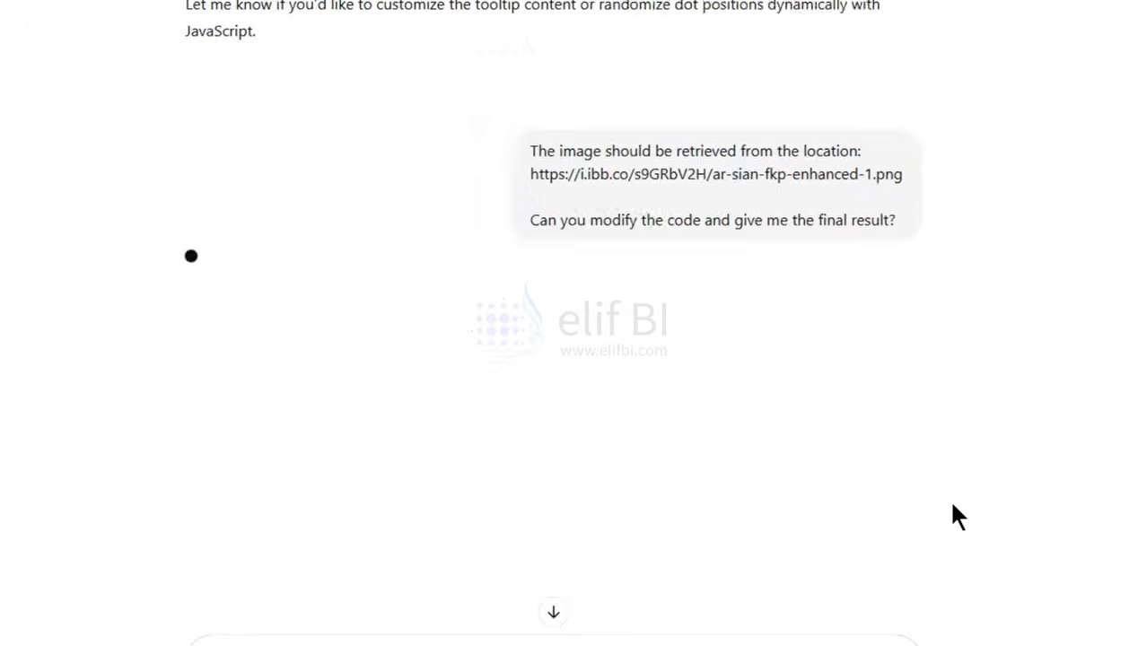
Step: Review the revised reply and copy its complete HTML code
{"action": "scroll", "coordinate": [823, 332], "scroll_direction": "down", "scroll_amount": 10}
{"action": "scroll", "coordinate": [826, 341], "scroll_direction": "down", "scroll_amount": 5}
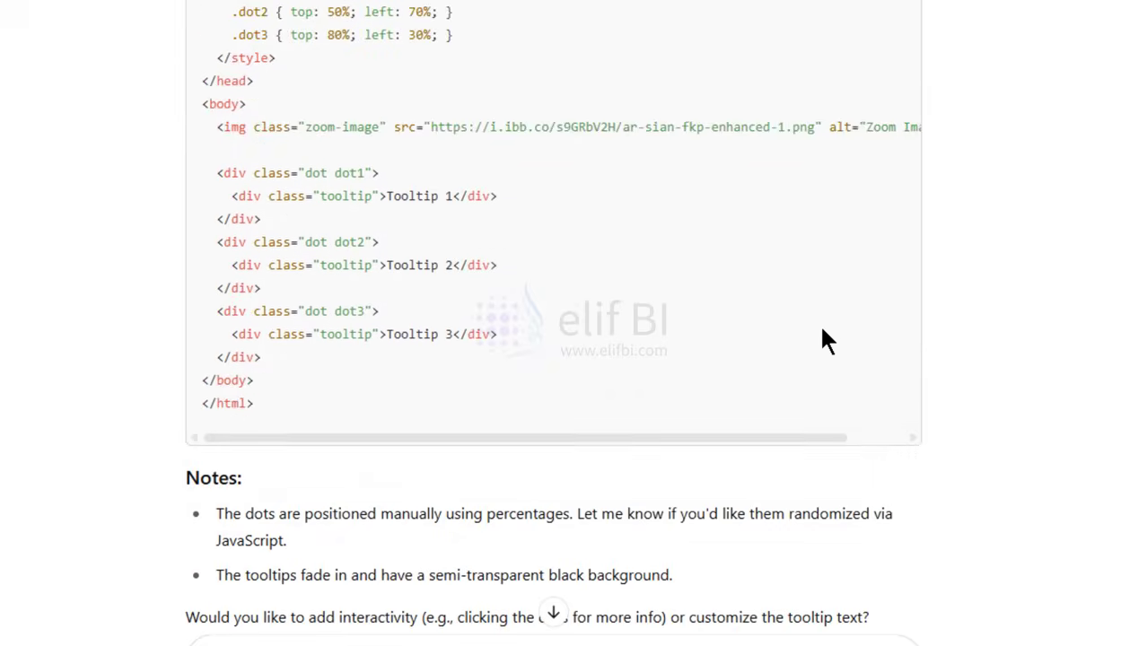
{"action": "scroll", "coordinate": [574, 390], "scroll_direction": "down", "scroll_amount": 2}
{"action": "scroll", "coordinate": [772, 436], "scroll_direction": "up", "scroll_amount": 15}
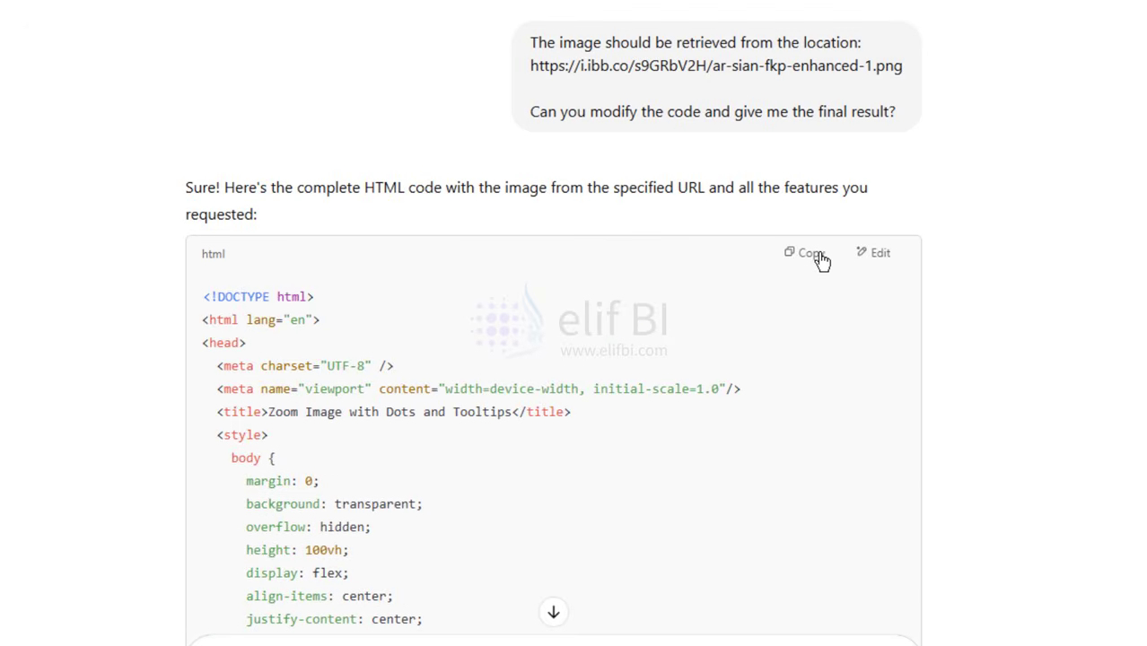
{"action": "left_click", "coordinate": [813, 255]}
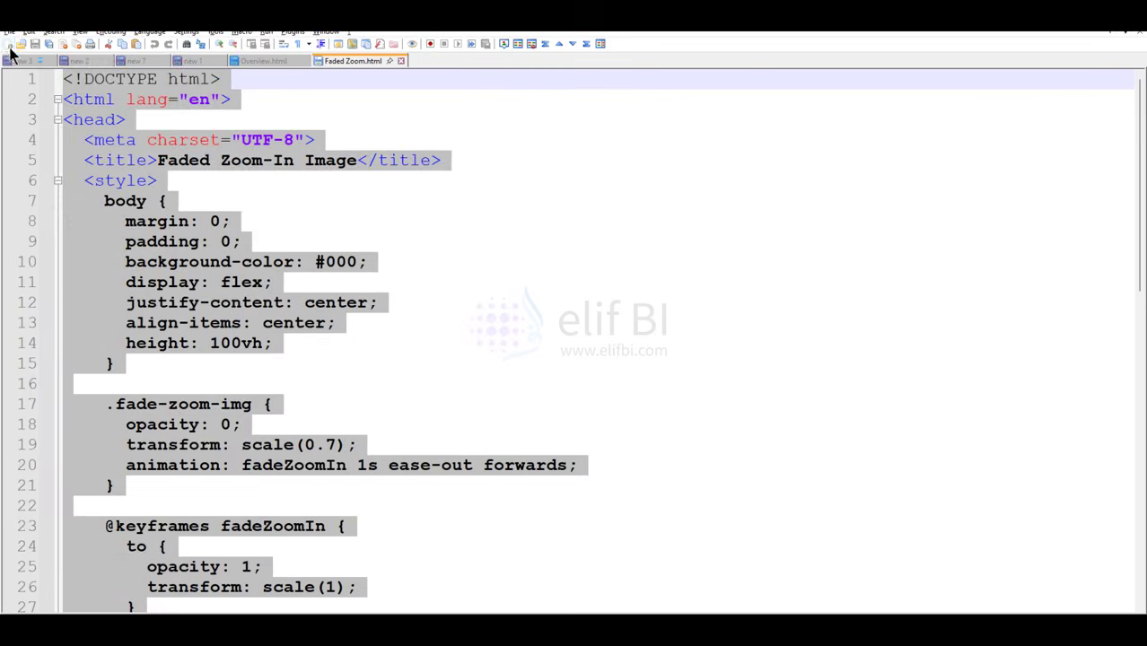
Step: Switch to Notepad++, put the copied code in a new document, and check the dots' tooltips on the Car Photo.html page in the browser
{"action": "left_click", "coordinate": [8, 44]}
{"action": "key", "text": "ctrl+v"}
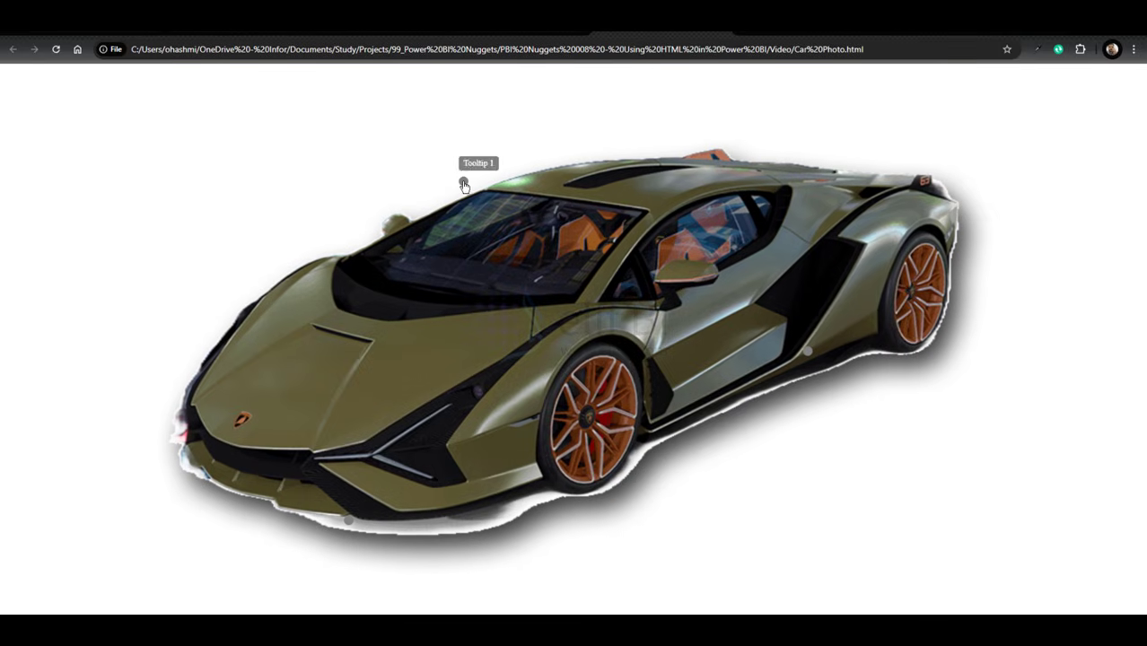
{"action": "mouse_move", "coordinate": [350, 526]}
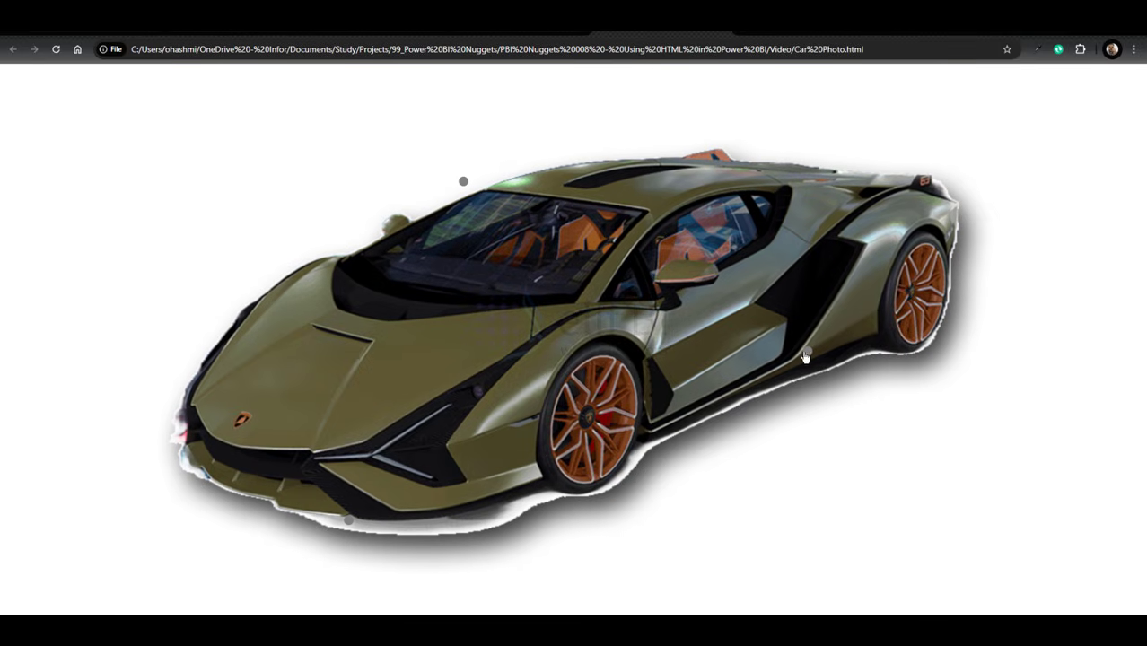
{"action": "mouse_move", "coordinate": [810, 356]}
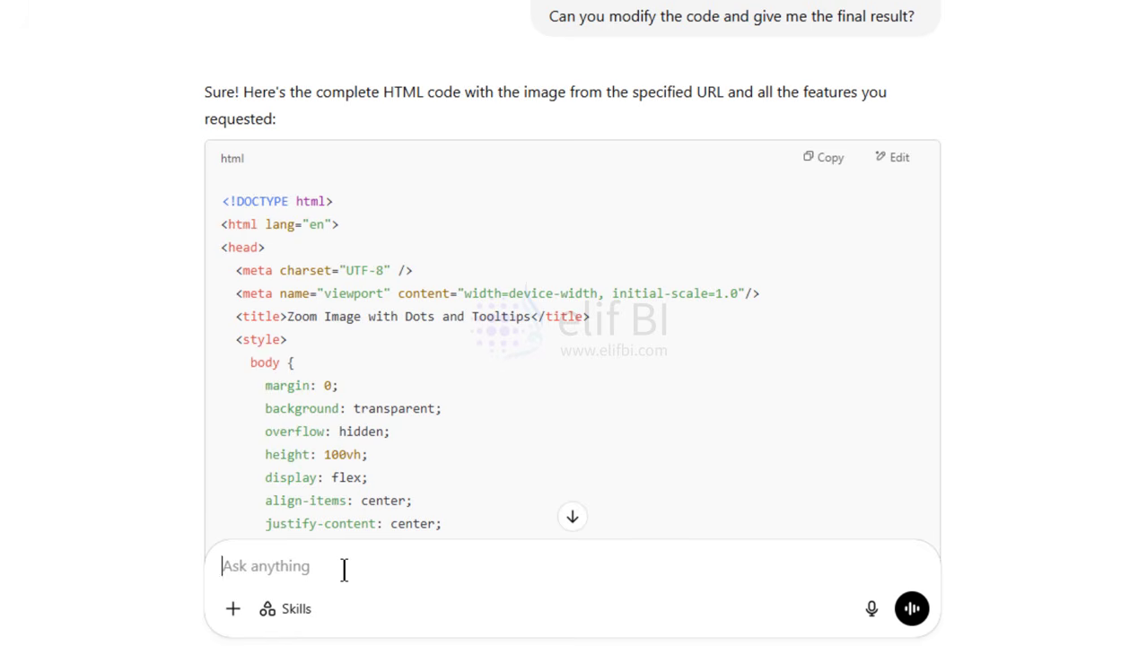
Step: Write a new ChatGPT prompt beginning: Create a DAX measure to enclose this html code within
{"action": "type", "text": "Cre"}
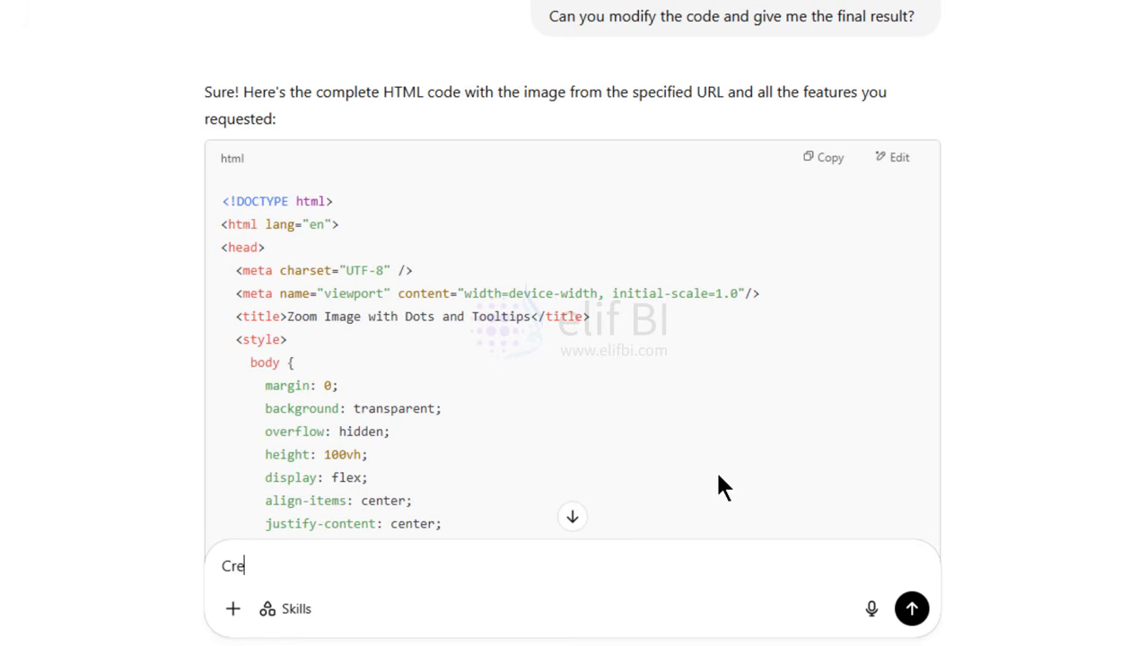
{"action": "type", "text": "ate a DAX mea"}
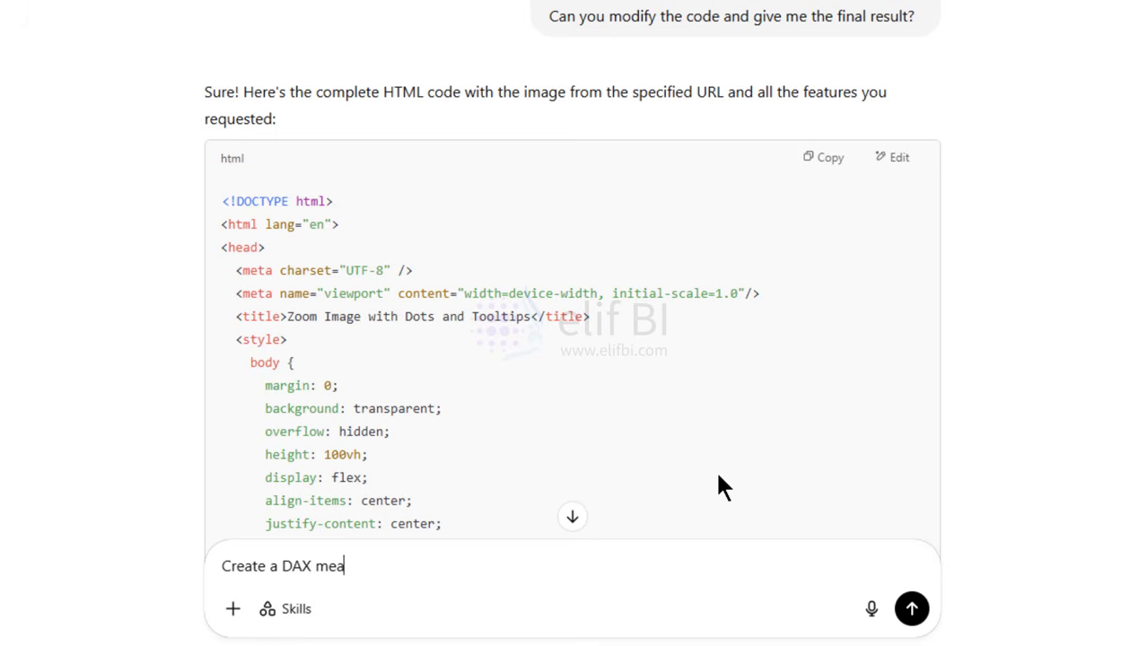
{"action": "type", "text": "n"}
{"action": "key", "text": "BackSpace"}
{"action": "type", "text": "sure to enc"}
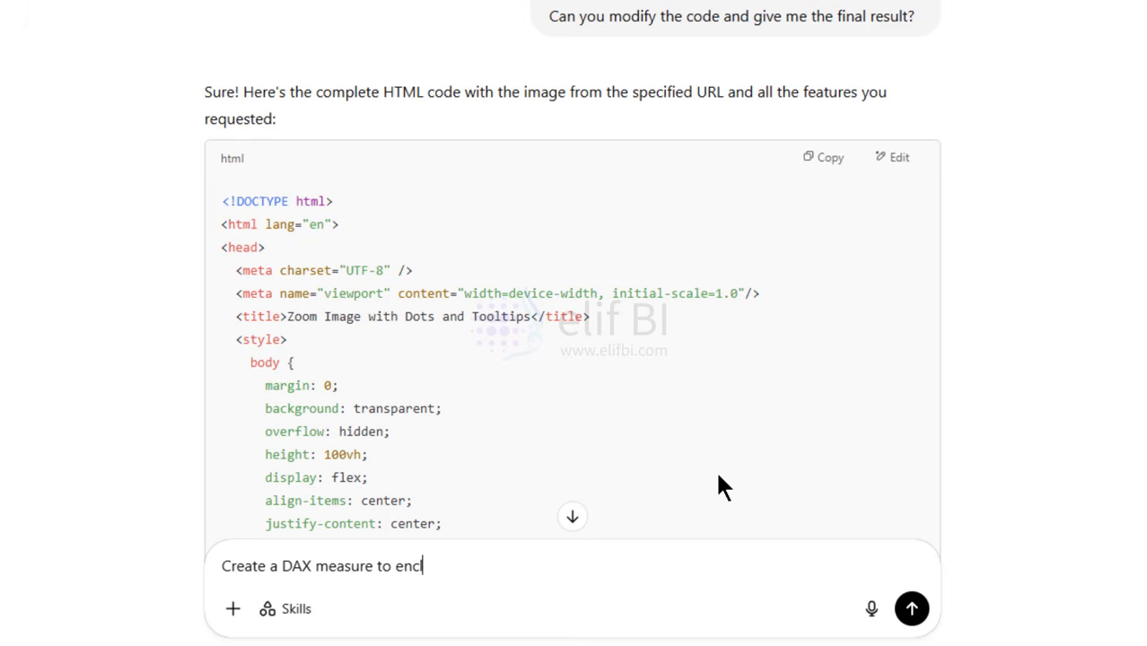
{"action": "type", "text": "lose this ht"}
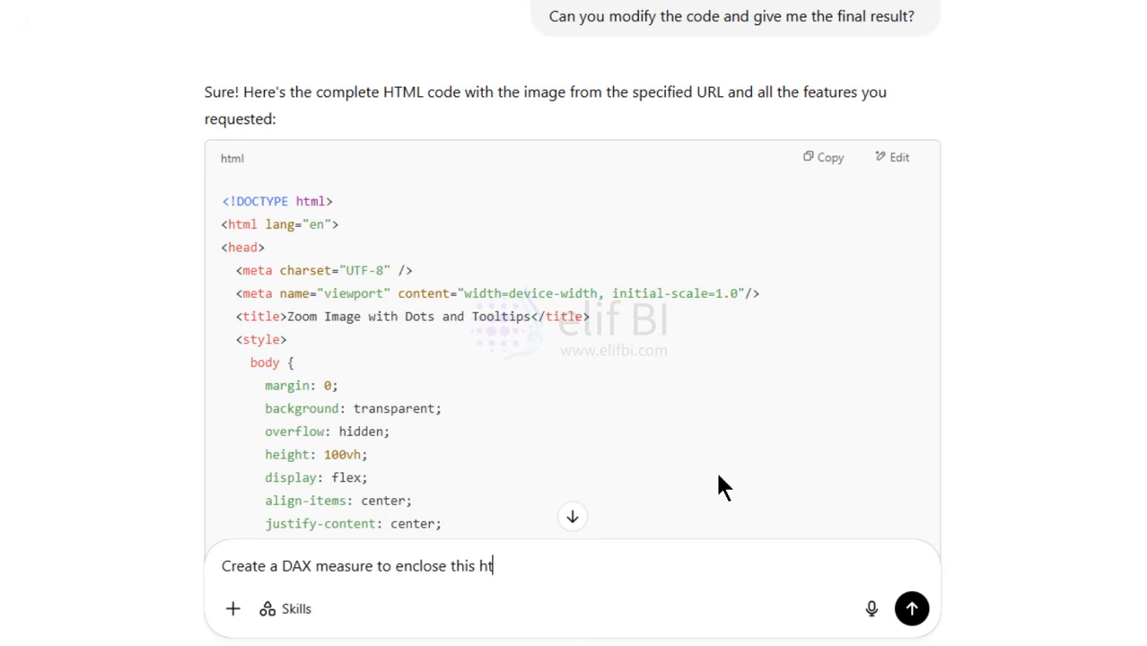
{"action": "type", "text": "ml "}
{"action": "type", "text": "visual"}
{"action": "key", "text": "BackSpace"}
{"action": "key", "text": "BackSpace"}
{"action": "key", "text": "BackSpace"}
{"action": "key", "text": "BackSpace"}
{"action": "type", "text": "code within. Do"}
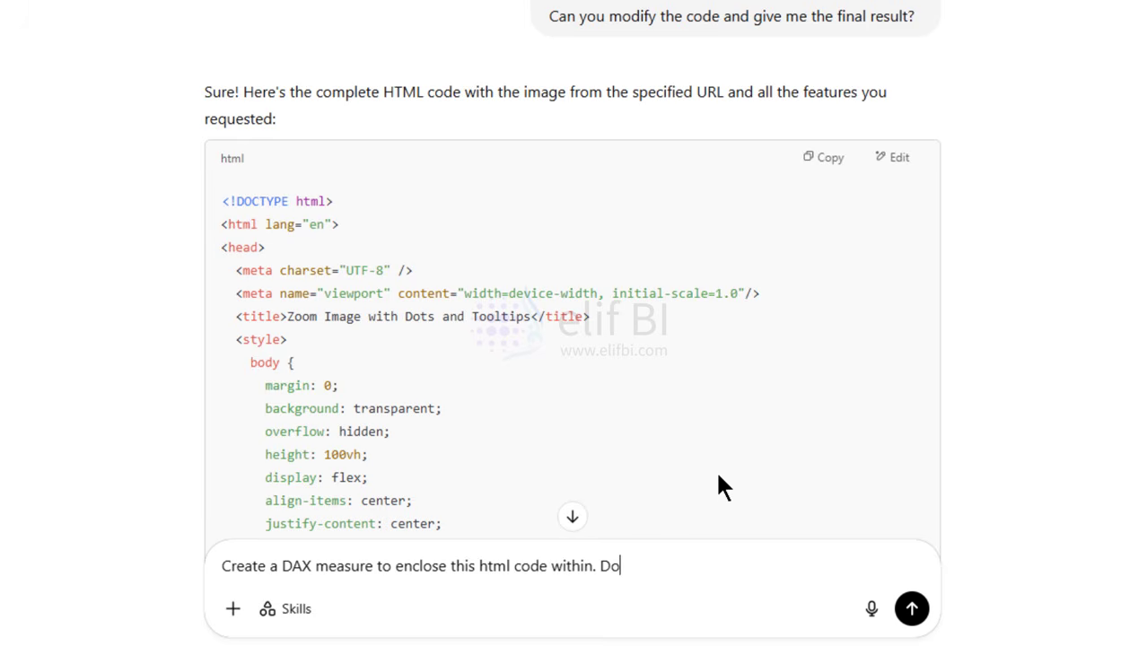
Step: Finish the prompt with the sentence Do not change the contents of the html code. and submit it
{"action": "type", "text": " not change the"}
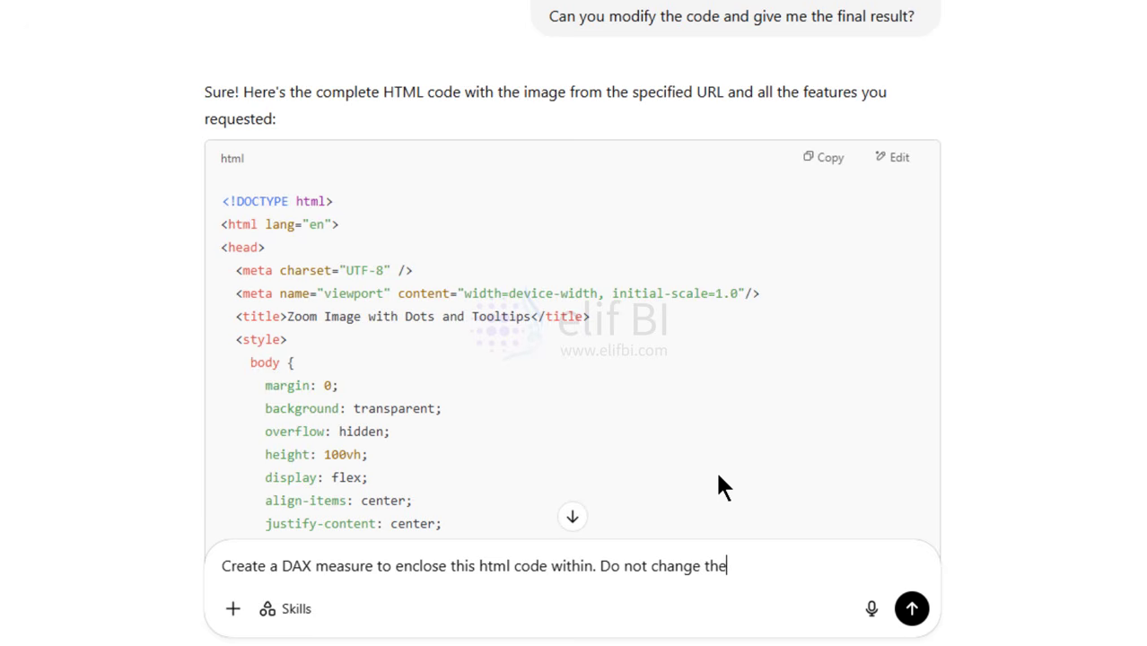
{"action": "type", "text": " contents "}
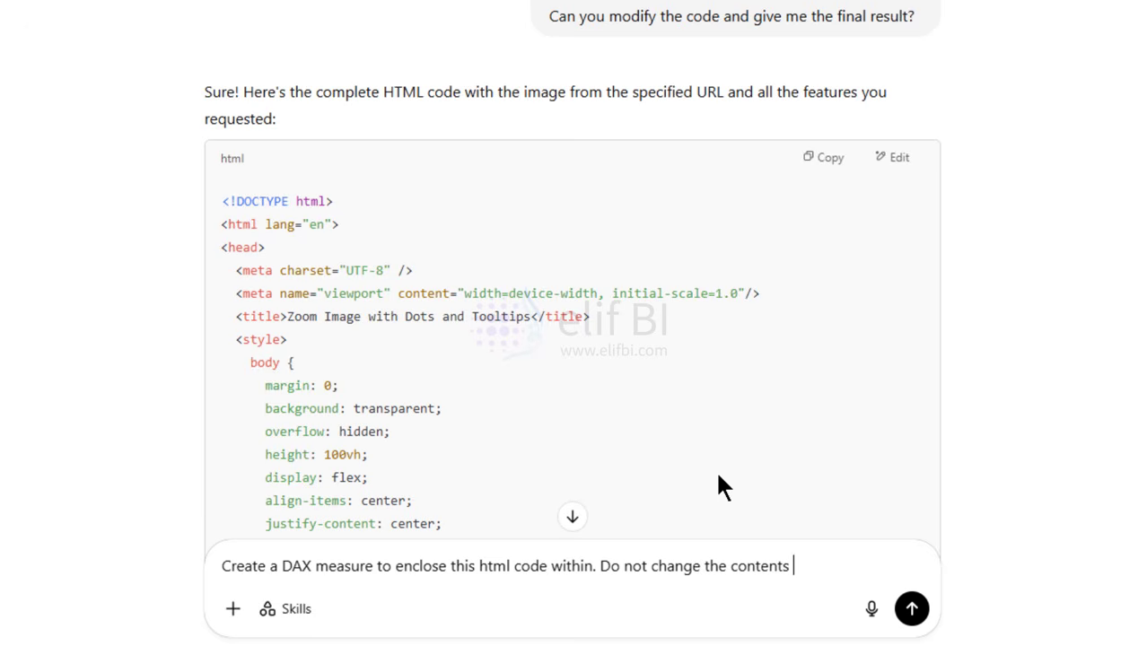
{"action": "type", "text": "of the html code."}
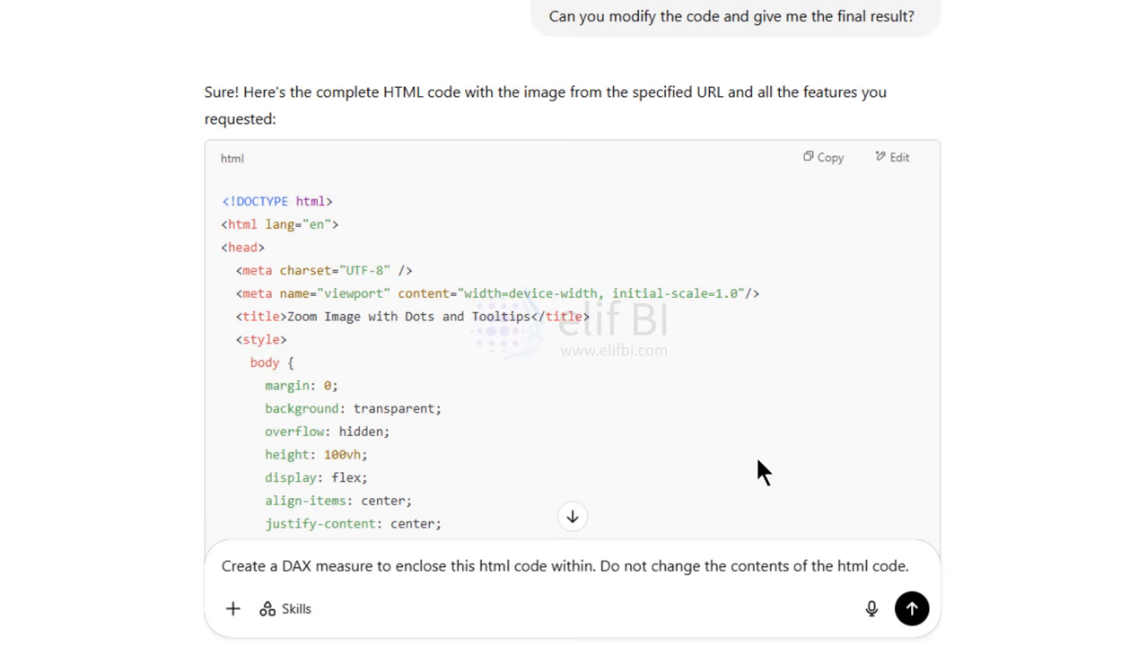
{"action": "left_click", "coordinate": [912, 610]}
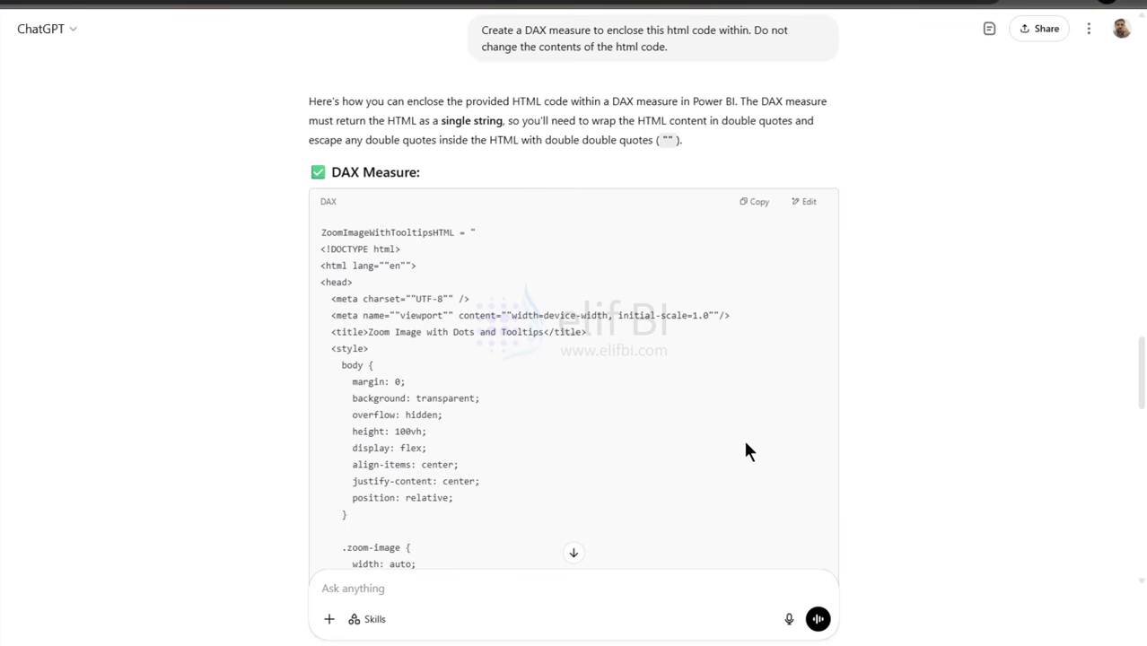
Step: Review and copy the generated ZoomImageWithTooltipsHTML DAX measure, and switch to Power BI Desktop
{"action": "scroll", "coordinate": [743, 437], "scroll_direction": "down", "scroll_amount": 12}
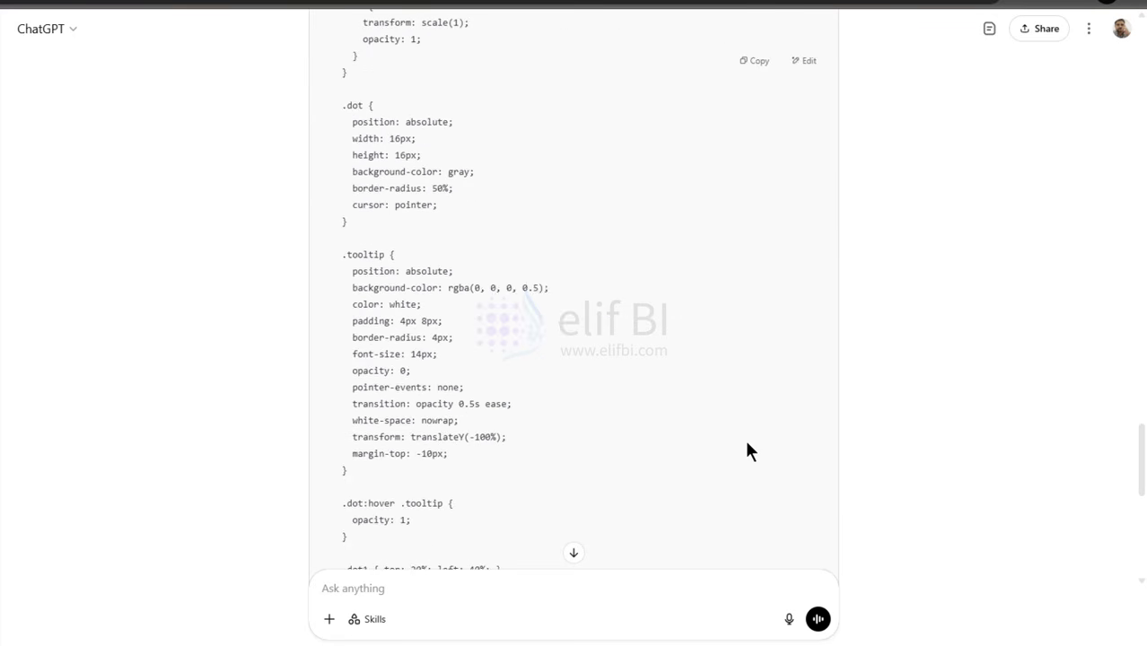
{"action": "scroll", "coordinate": [747, 445], "scroll_direction": "down", "scroll_amount": 3}
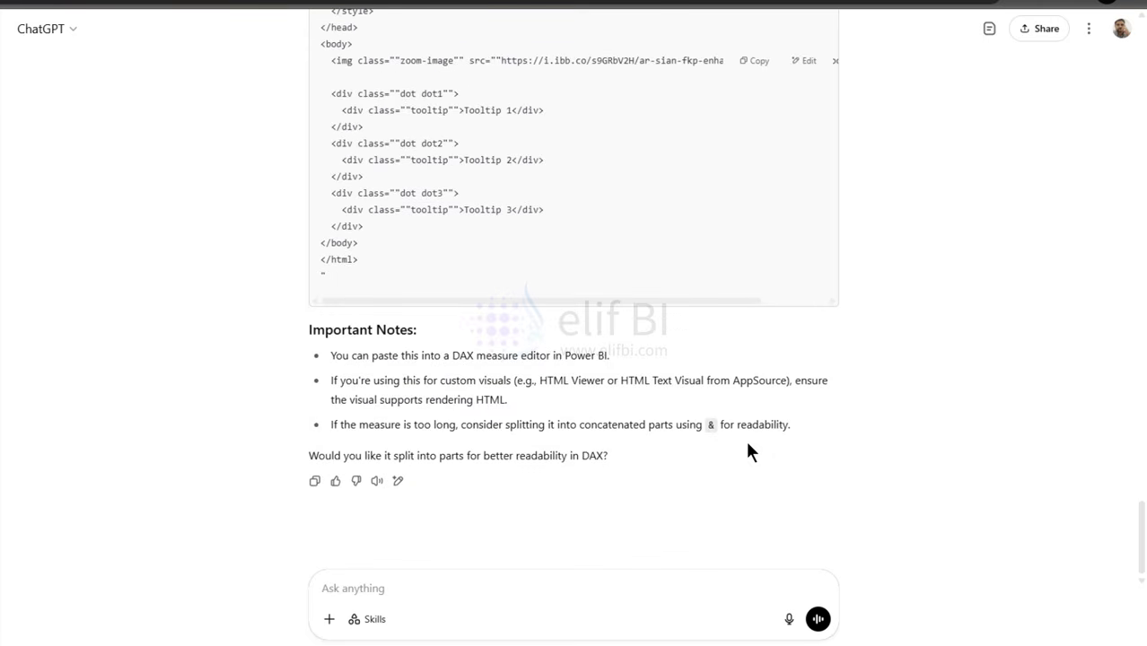
{"action": "scroll", "coordinate": [748, 444], "scroll_direction": "up", "scroll_amount": 5}
{"action": "scroll", "coordinate": [748, 449], "scroll_direction": "up", "scroll_amount": 10}
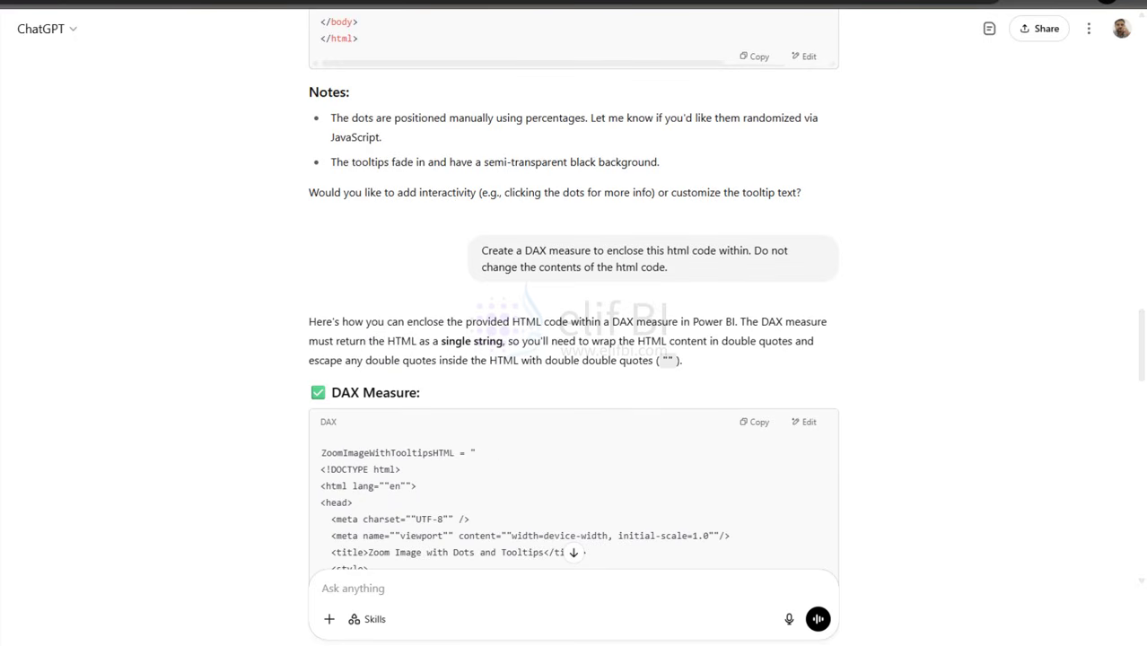
{"action": "mouse_move", "coordinate": [710, 641]}
{"action": "left_click", "coordinate": [650, 620]}
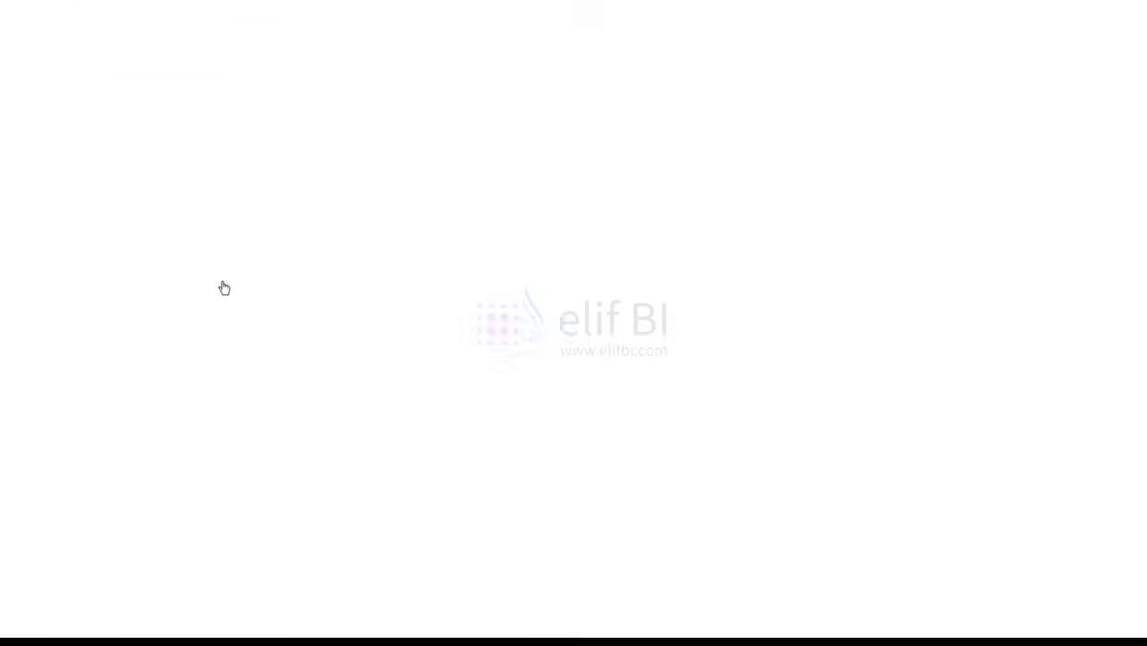
{"action": "left_click", "coordinate": [525, 330]}
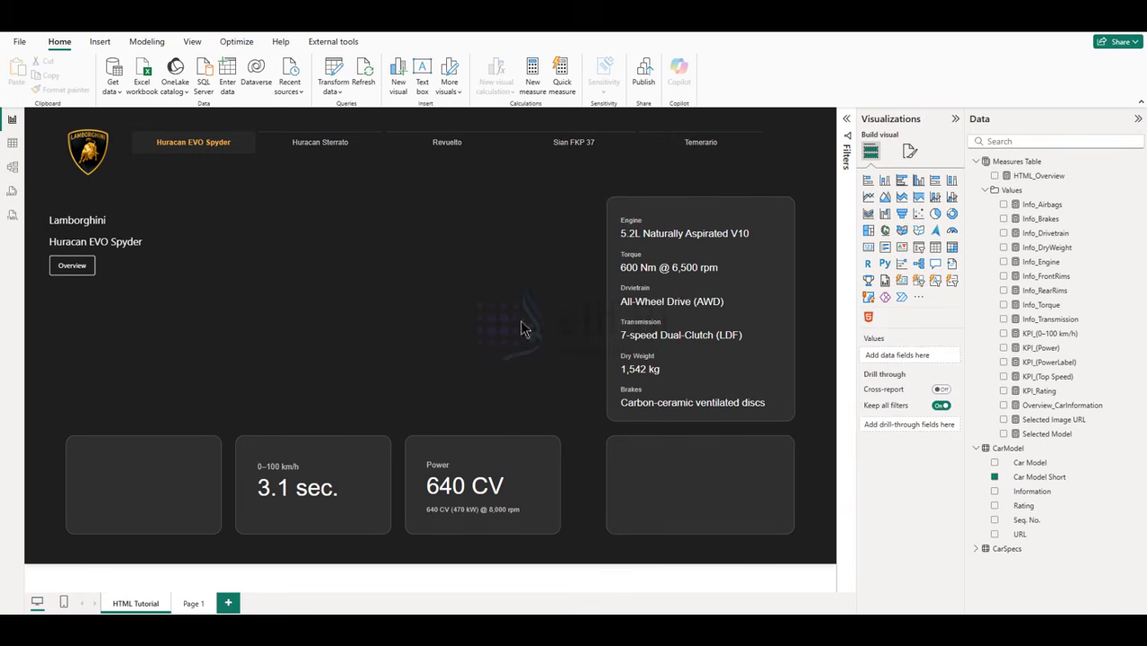
Step: Create a new measure in the Measures Table from the copied ZoomImageWithTooltipsHTML code and collapse the formula editor
{"action": "right_click", "coordinate": [1021, 165]}
{"action": "left_click", "coordinate": [1033, 171]}
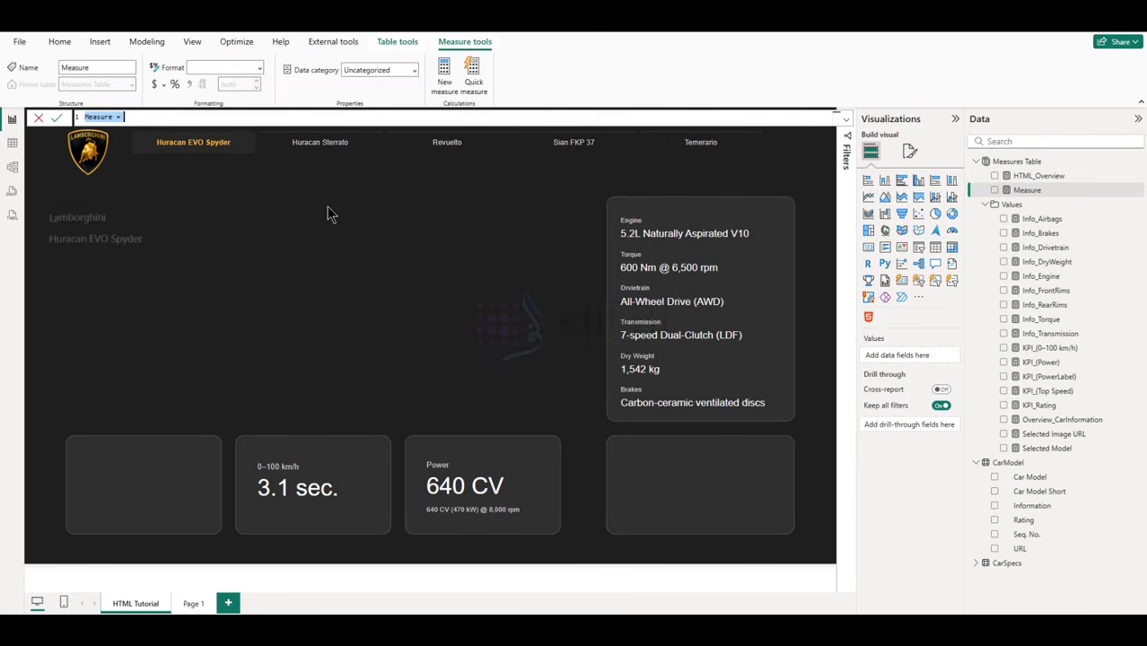
{"action": "key", "text": "ctrl+v"}
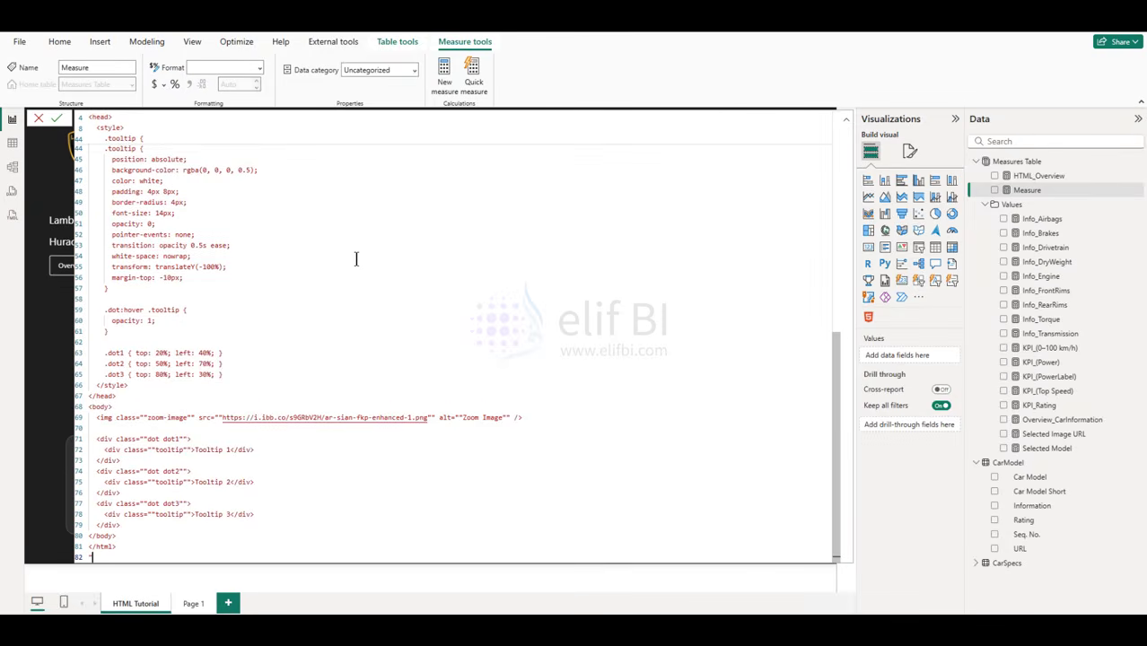
{"action": "key", "text": "Return"}
{"action": "left_click", "coordinate": [834, 120]}
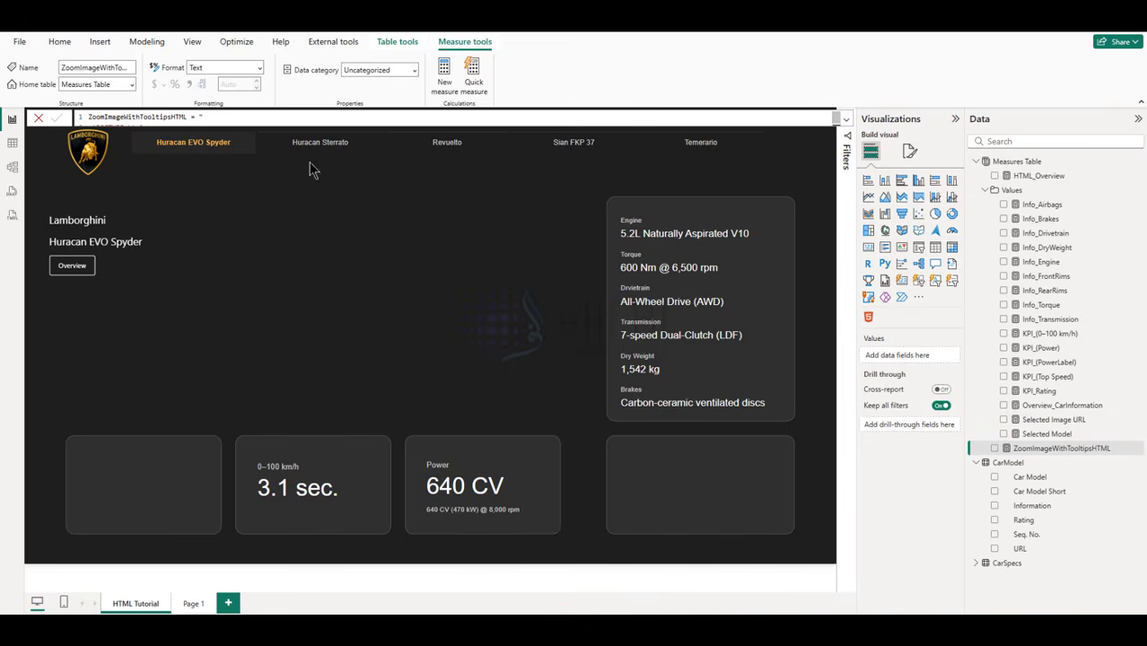
Step: Add an HTML Content visual with the ZoomImageWithTooltipsHTML measure and fit it, about 813 wide, between the car name and the specifications card
{"action": "left_click", "coordinate": [869, 319]}
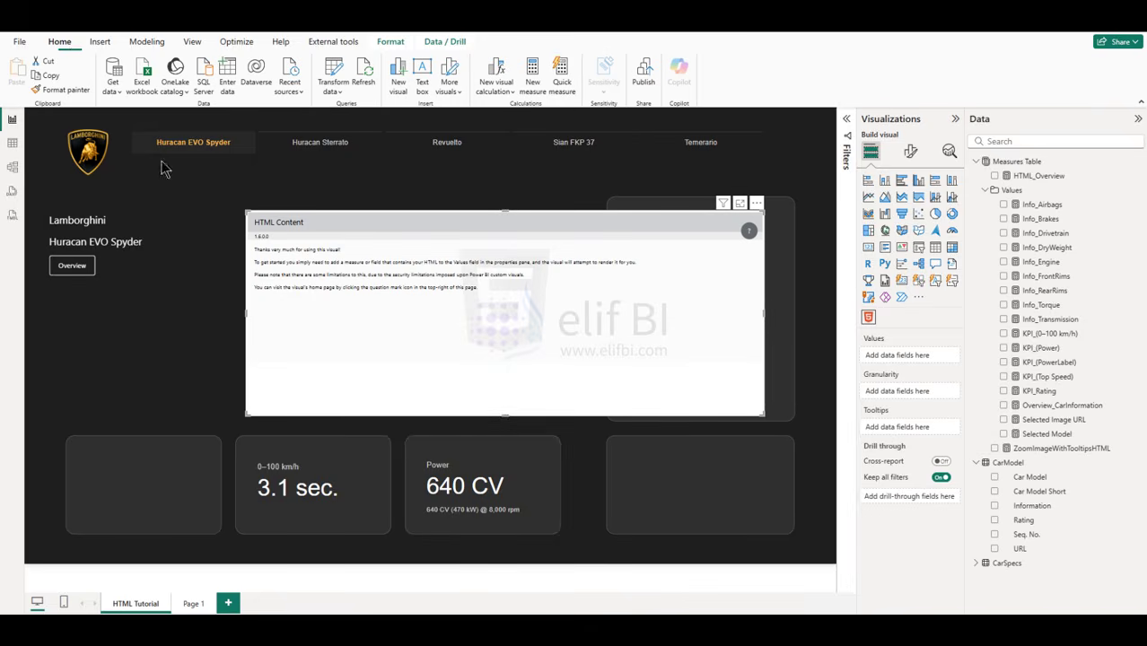
{"action": "left_click", "coordinate": [995, 449]}
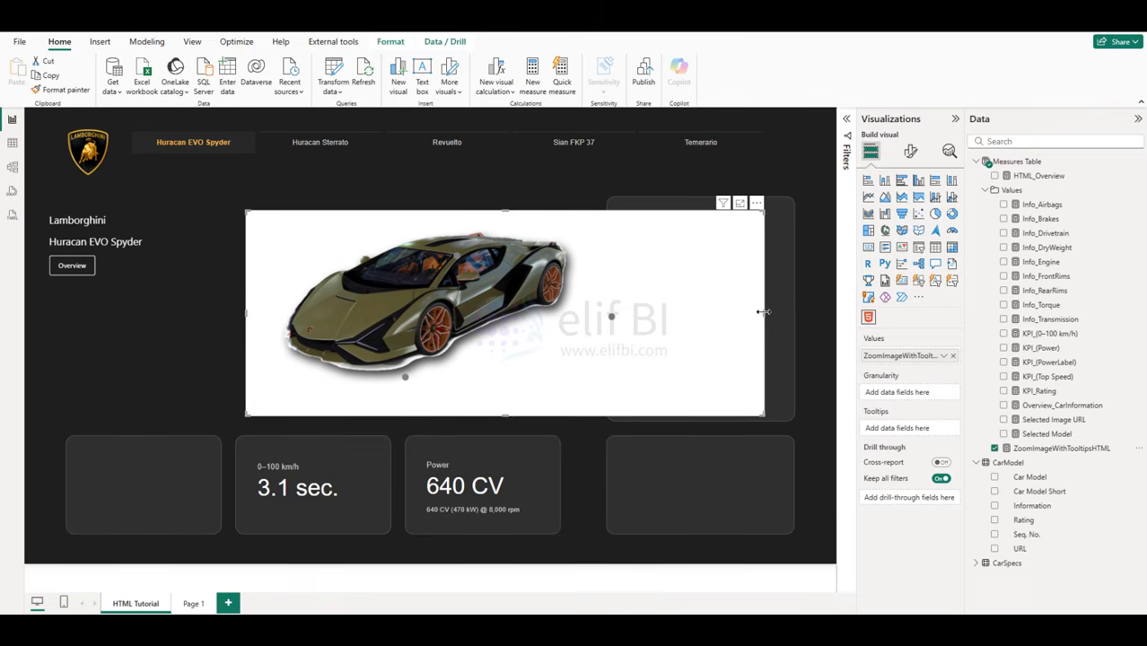
{"action": "left_click_drag", "start_coordinate": [756, 318], "coordinate": [590, 316]}
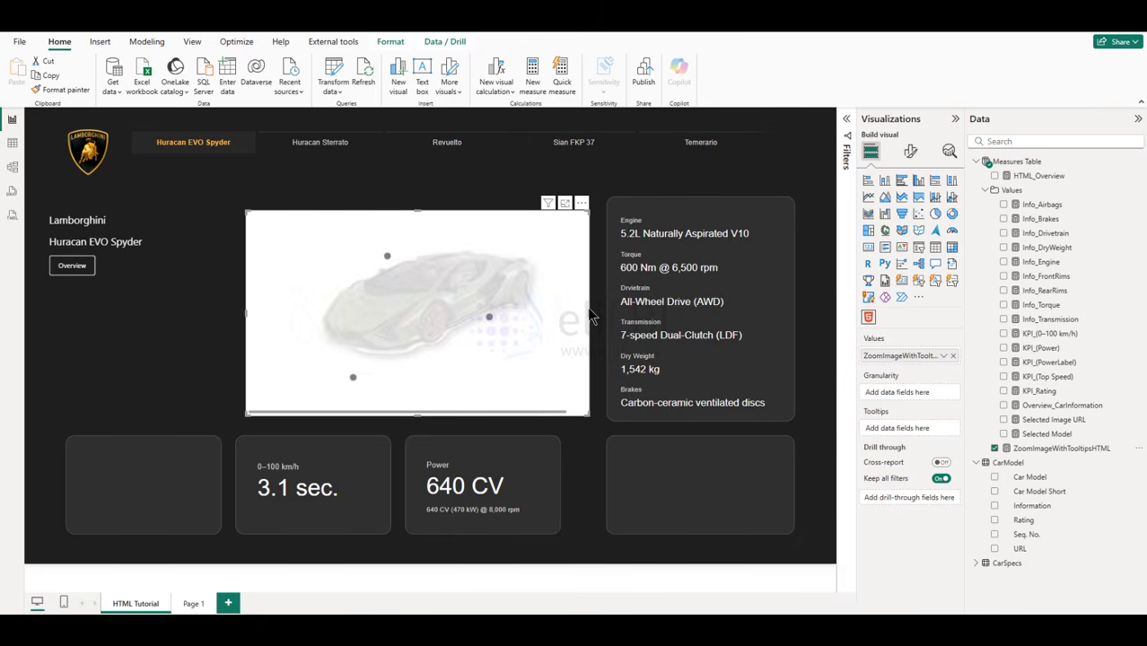
{"action": "left_click_drag", "start_coordinate": [581, 206], "coordinate": [548, 188]}
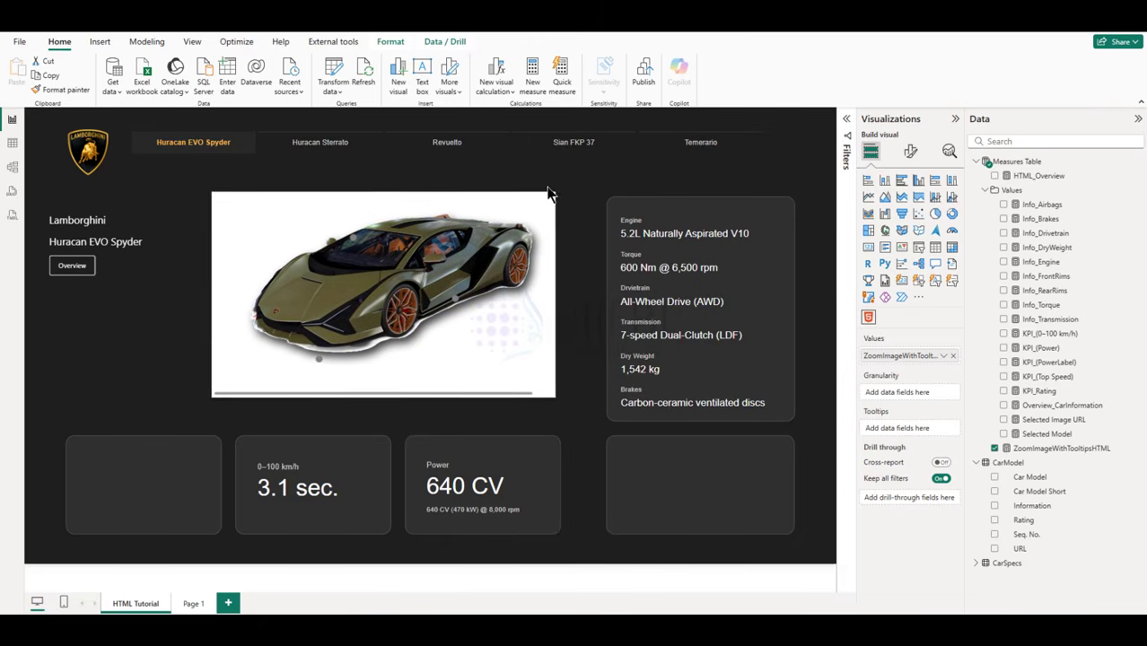
Step: Turn off the car image visual's background and widen the visual slightly toward the specifications card
{"action": "left_click", "coordinate": [910, 151]}
{"action": "left_click", "coordinate": [889, 234]}
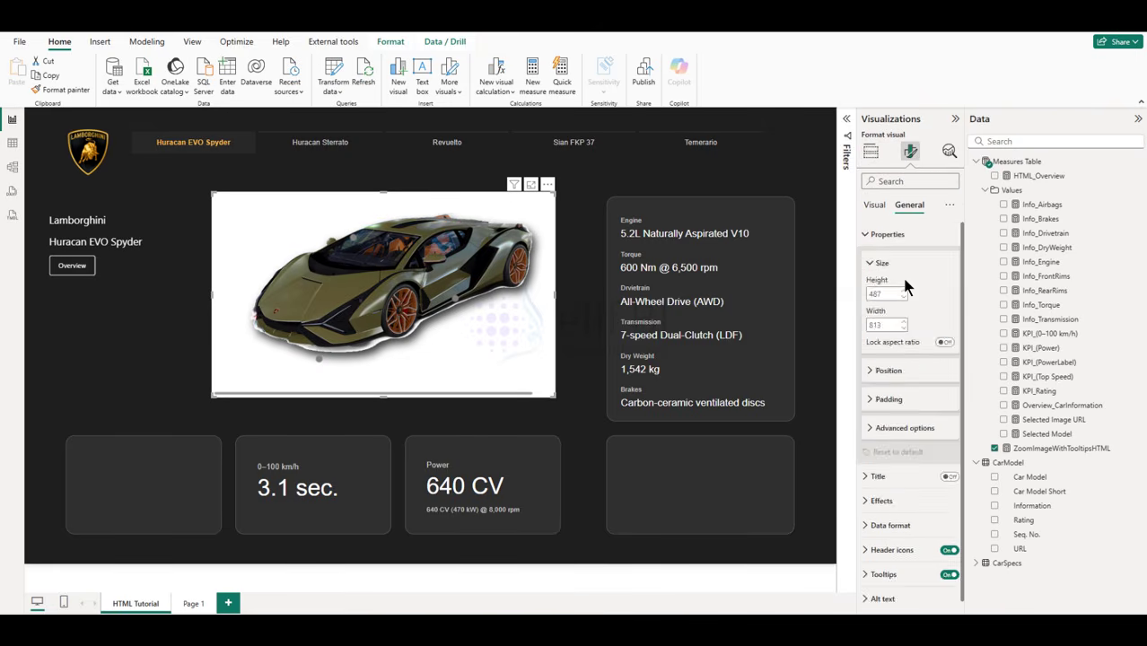
{"action": "left_click", "coordinate": [888, 234]}
{"action": "left_click", "coordinate": [883, 283]}
{"action": "left_click", "coordinate": [945, 314]}
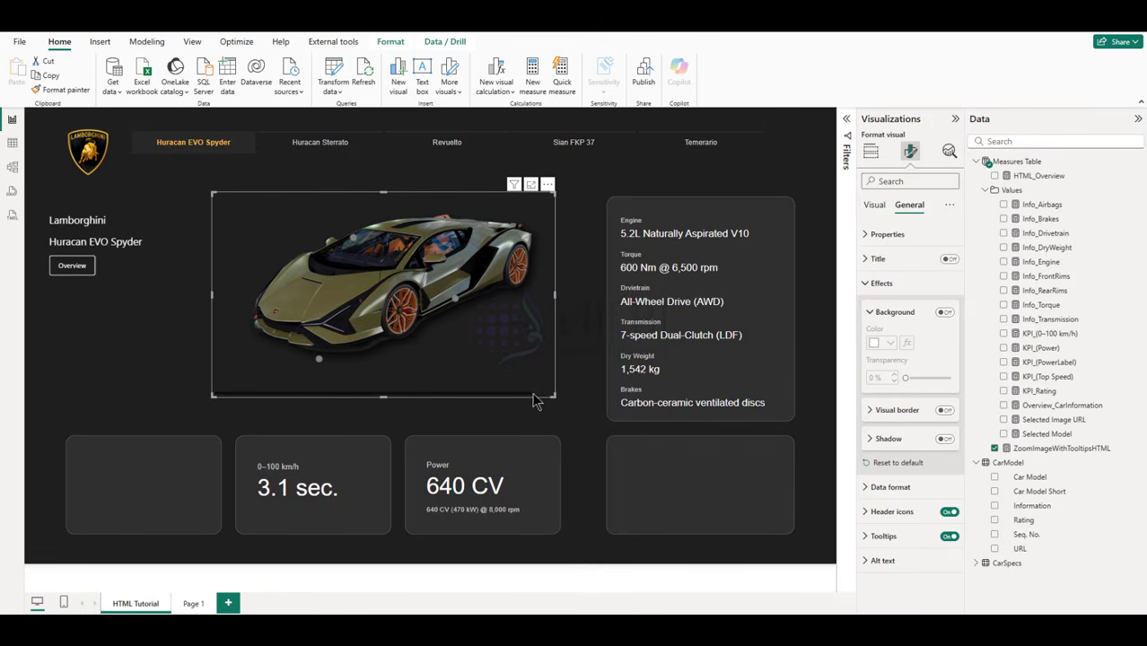
{"action": "left_click_drag", "start_coordinate": [555, 294], "coordinate": [580, 298]}
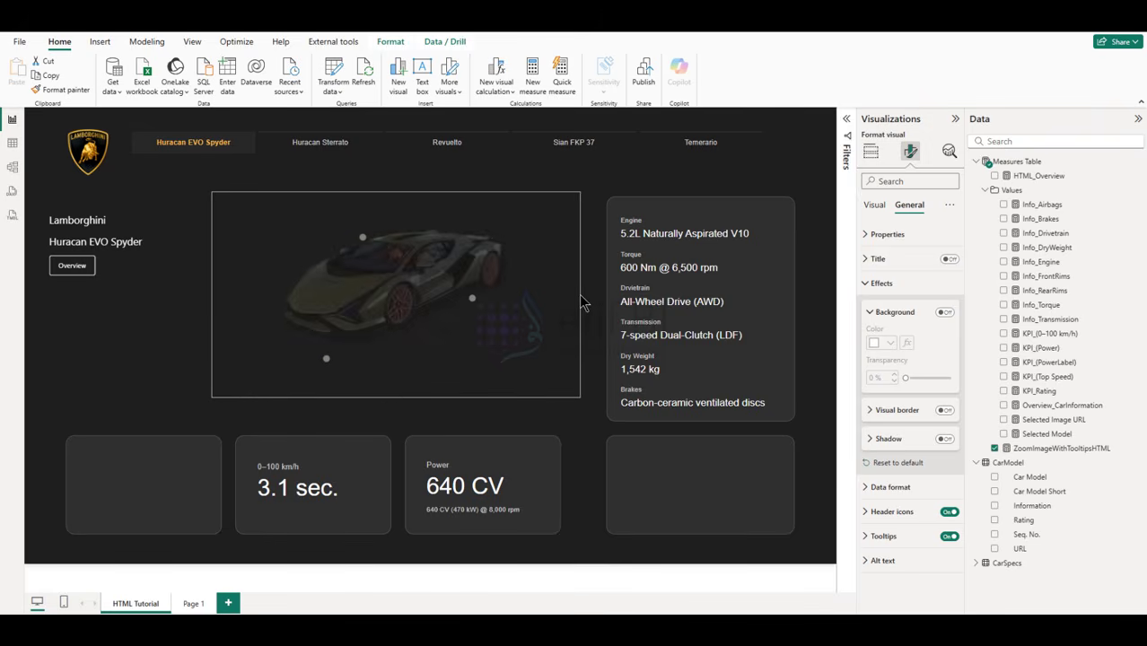
{"action": "left_click", "coordinate": [583, 427]}
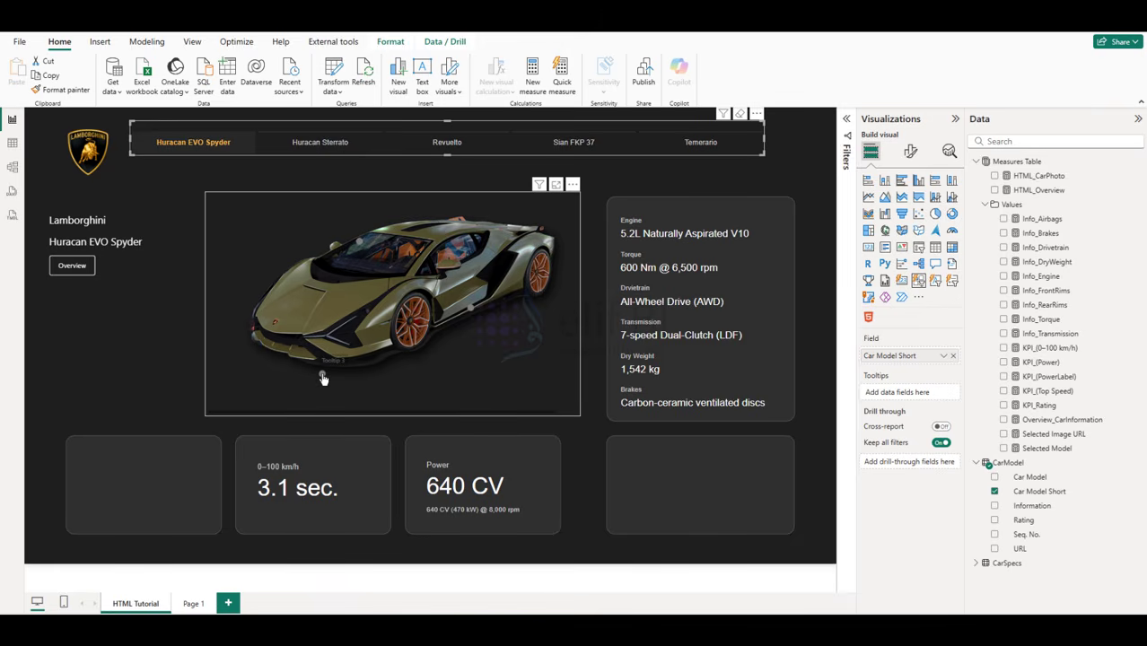
Step: Open the HTML_CarPhoto measure in the expanded formula editor and declare the variable _CarPhoto as [Selected Image URL]
{"action": "mouse_move", "coordinate": [472, 310]}
{"action": "left_click", "coordinate": [1028, 190]}
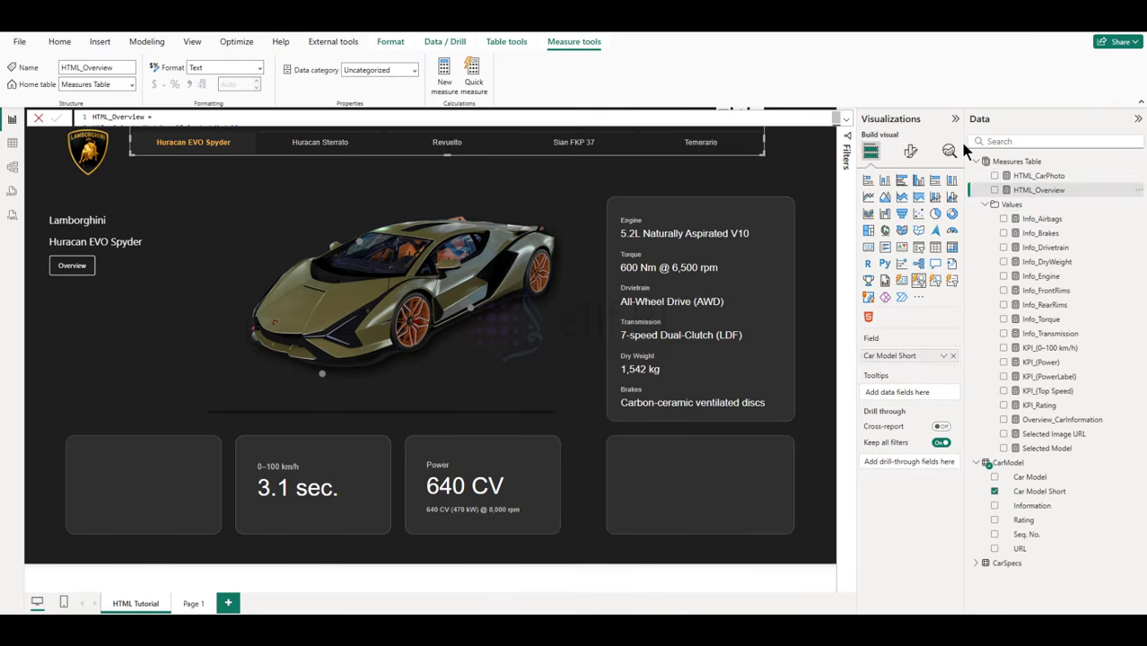
{"action": "left_click", "coordinate": [1039, 176]}
{"action": "left_click", "coordinate": [847, 118]}
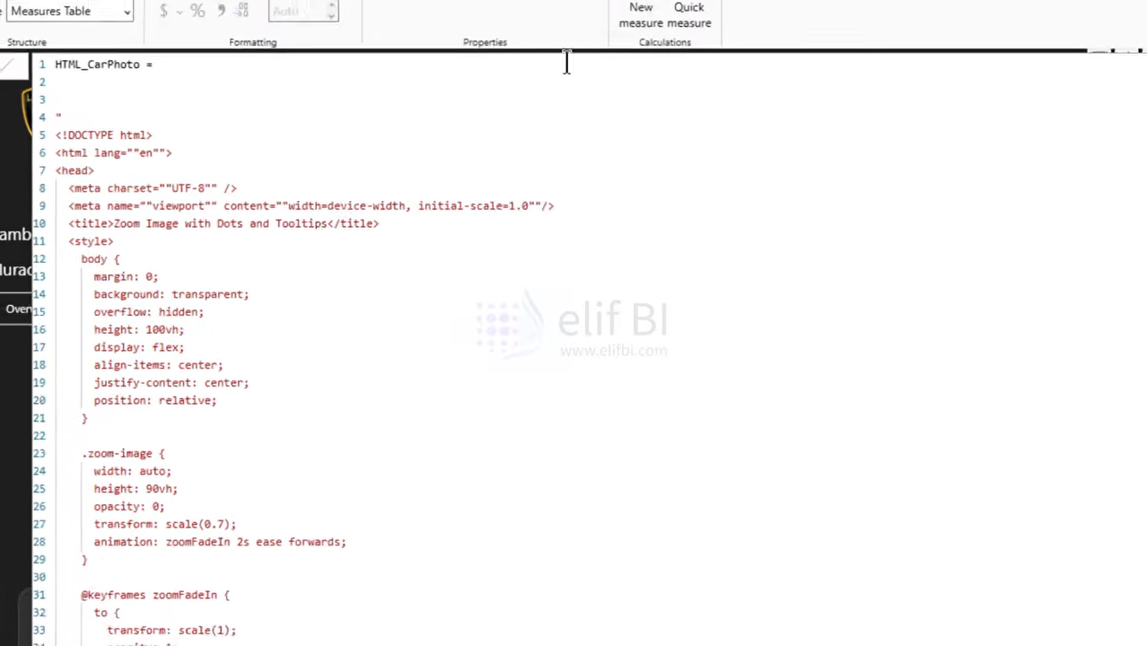
{"action": "left_click", "coordinate": [199, 83]}
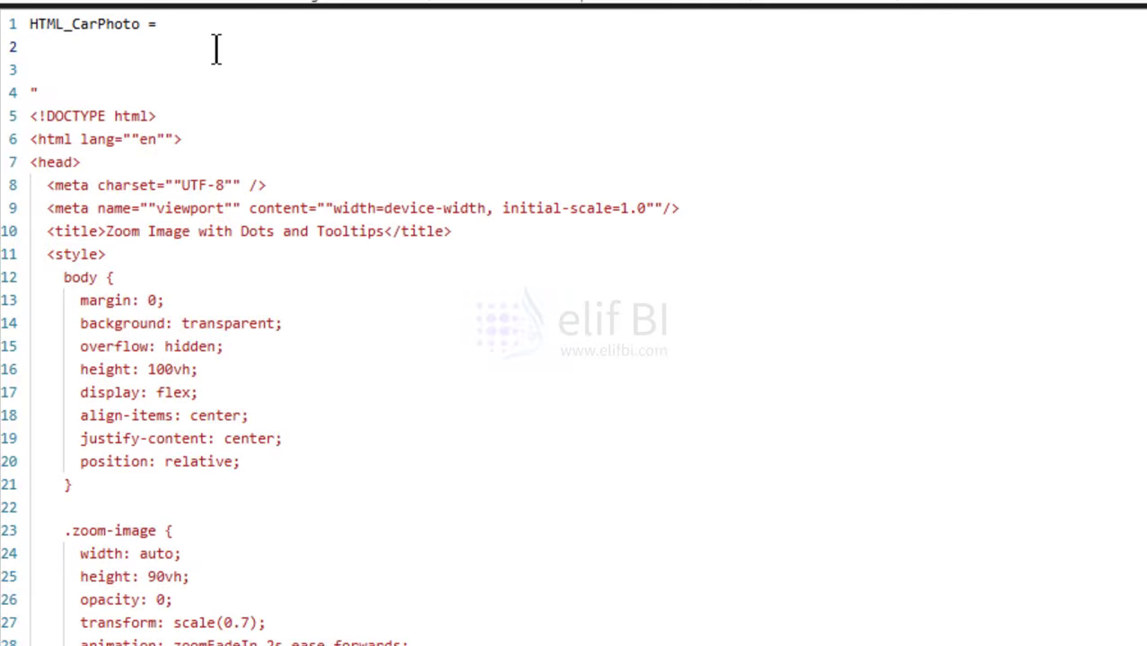
{"action": "type", "text": "VAR _CarPhoto"}
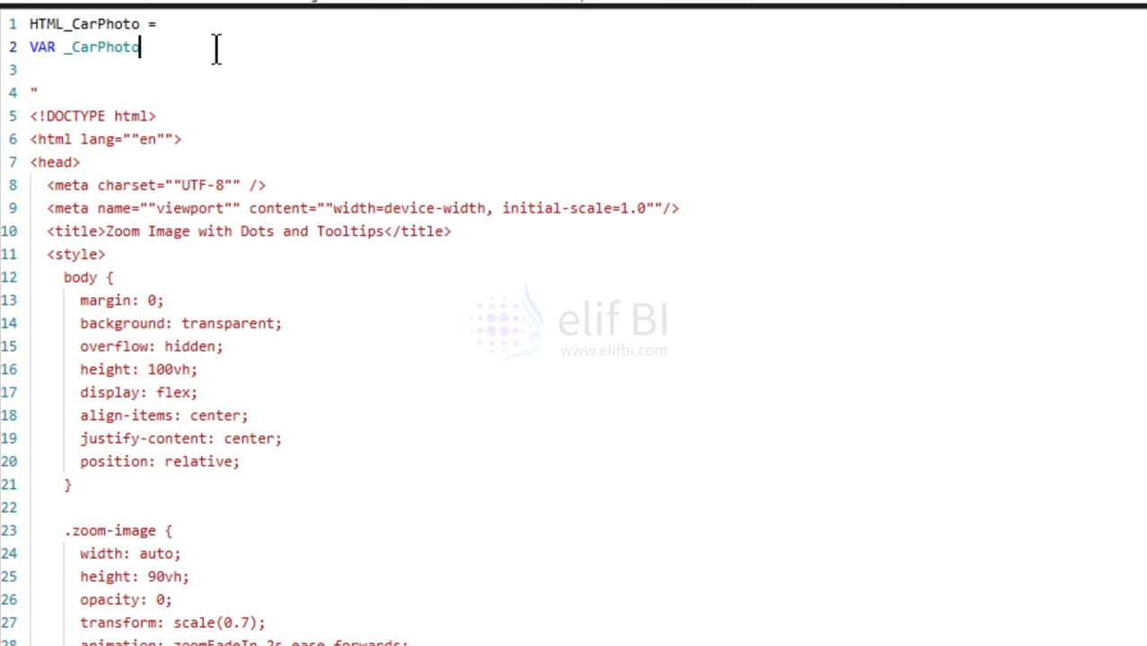
{"action": "type", "text": " = selec"}
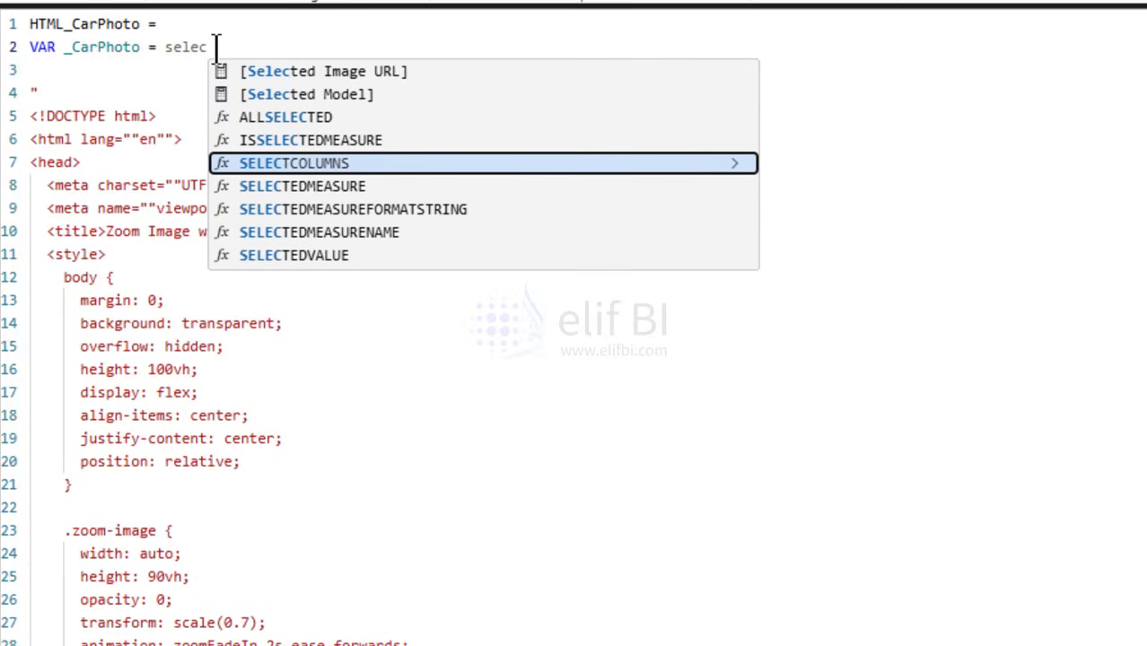
{"action": "key", "text": "Up"}
{"action": "key", "text": "Up"}
{"action": "key", "text": "Up"}
{"action": "key", "text": "Up"}
{"action": "key", "text": "Tab"}
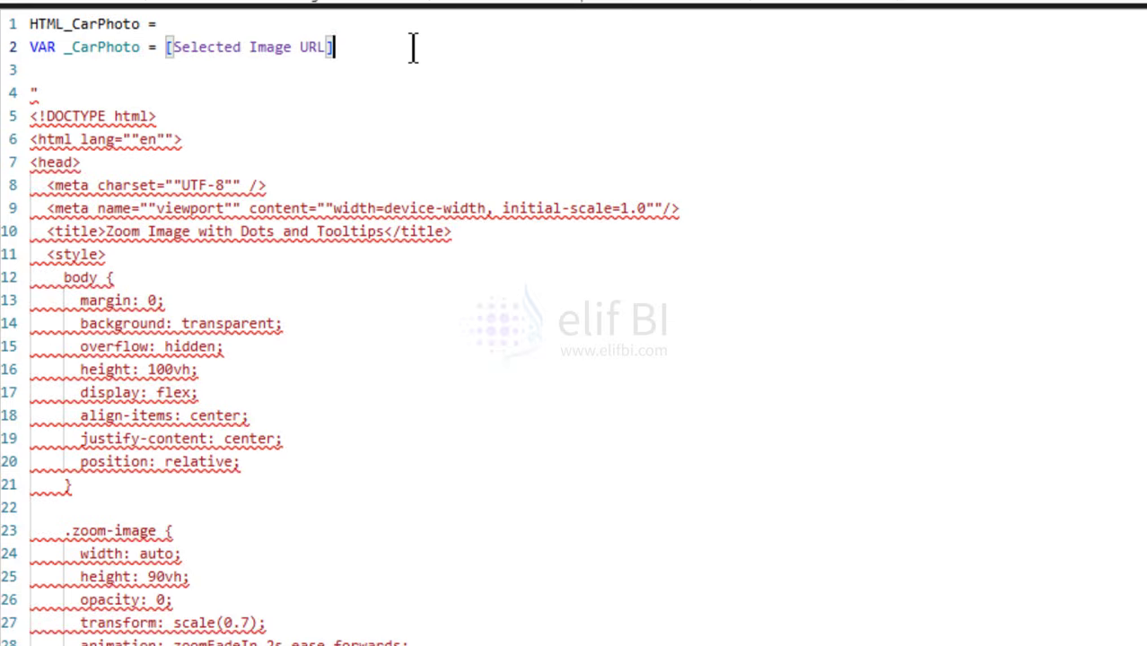
Step: Declare the variable _Airbags as [Info_Airbags] on the line below _CarPhoto
{"action": "key", "text": "Return"}
{"action": "type", "text": "VAR "}
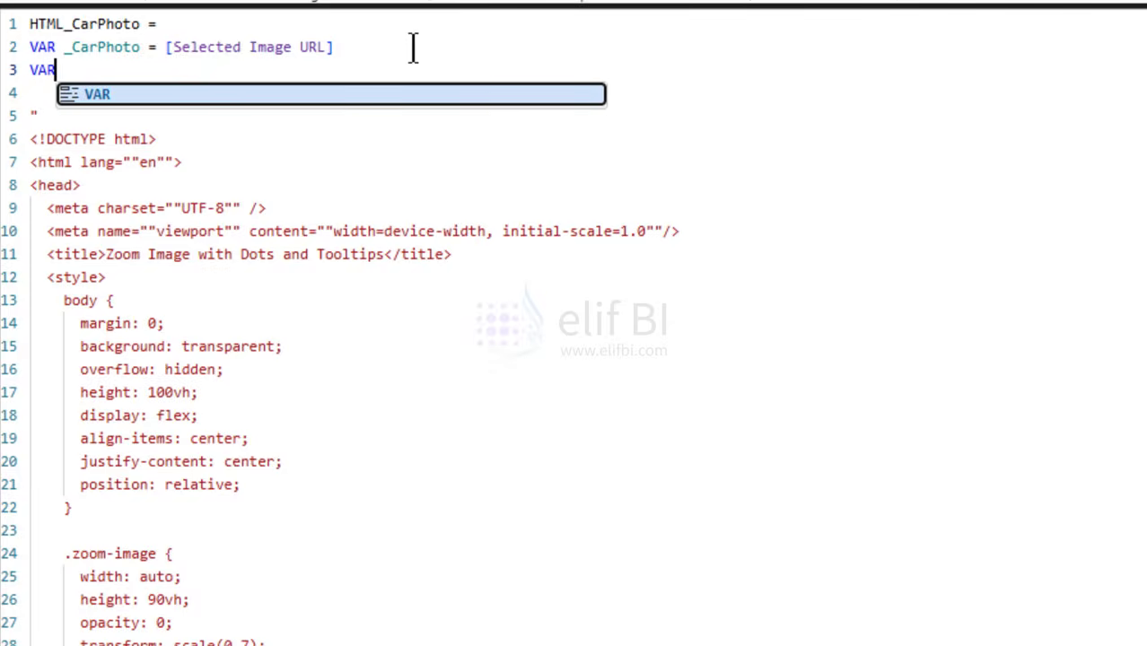
{"action": "type", "text": "_"}
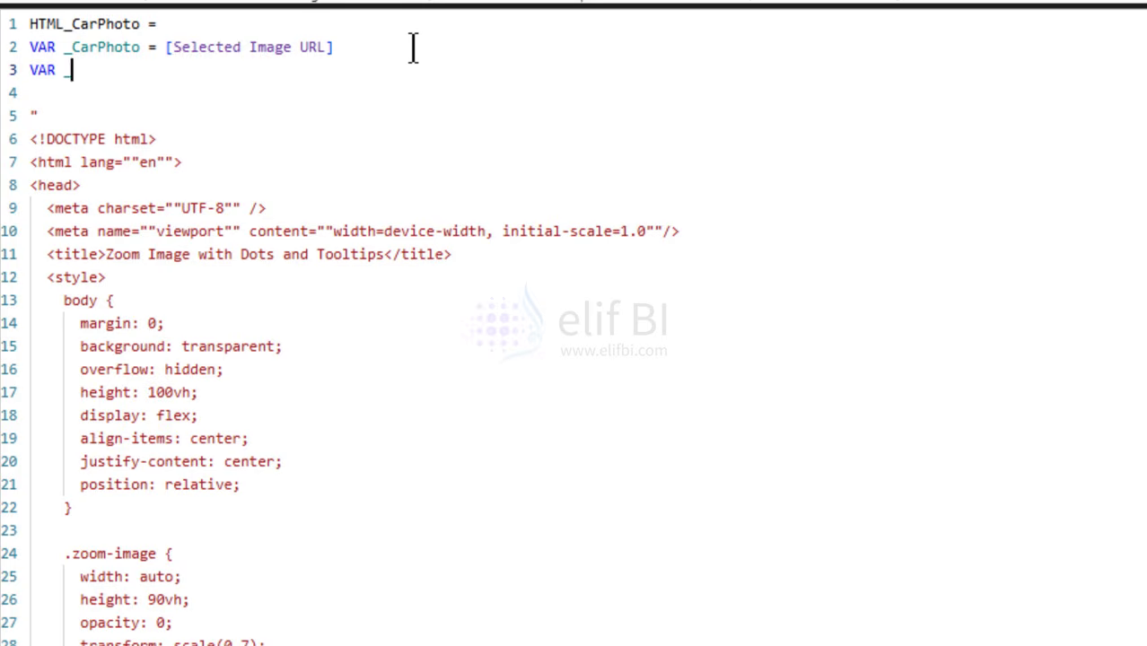
{"action": "type", "text": "Fr"}
{"action": "key", "text": "BackSpace"}
{"action": "key", "text": "BackSpace"}
{"action": "type", "text": "Airbags = "}
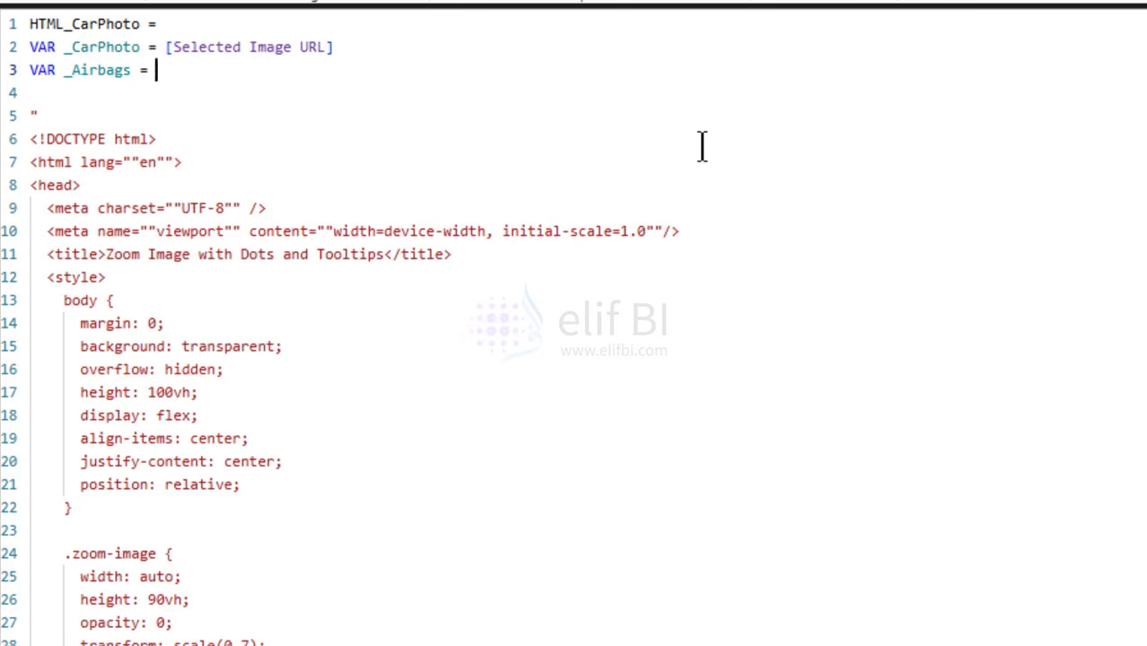
{"action": "type", "text": "[inf"}
{"action": "key", "text": "Tab"}
{"action": "key", "text": "Return"}
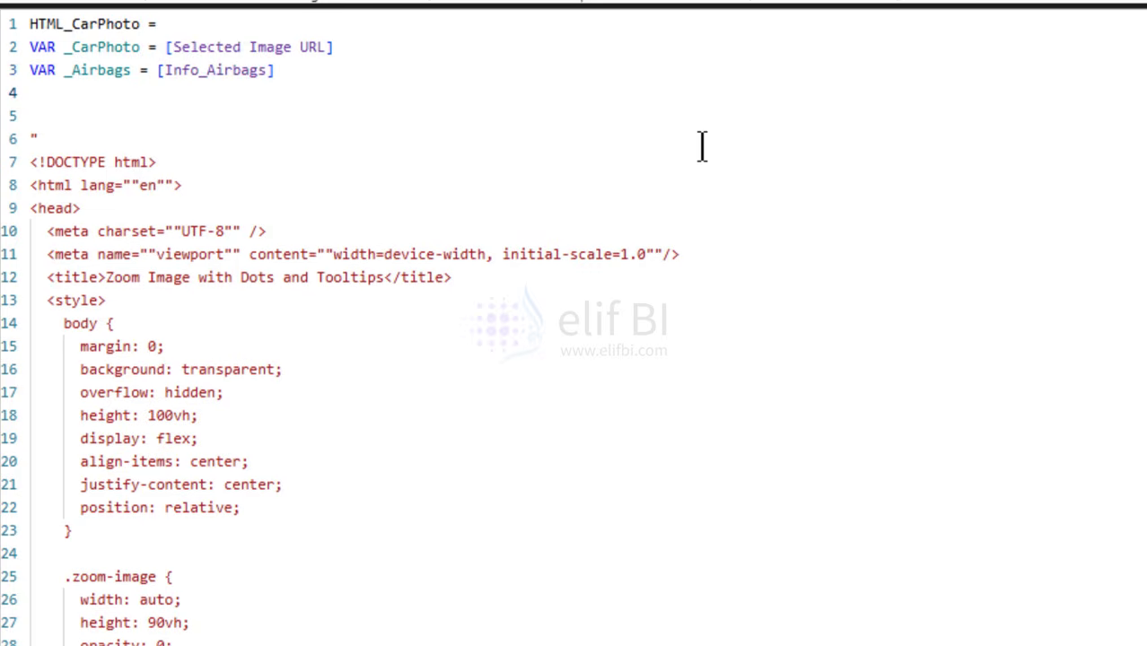
Step: Declare the variables _FrontRims as [Info_FrontRims] and _RearRims as [Info_RearRims] below _Airbags
{"action": "type", "text": "VAR _Front"}
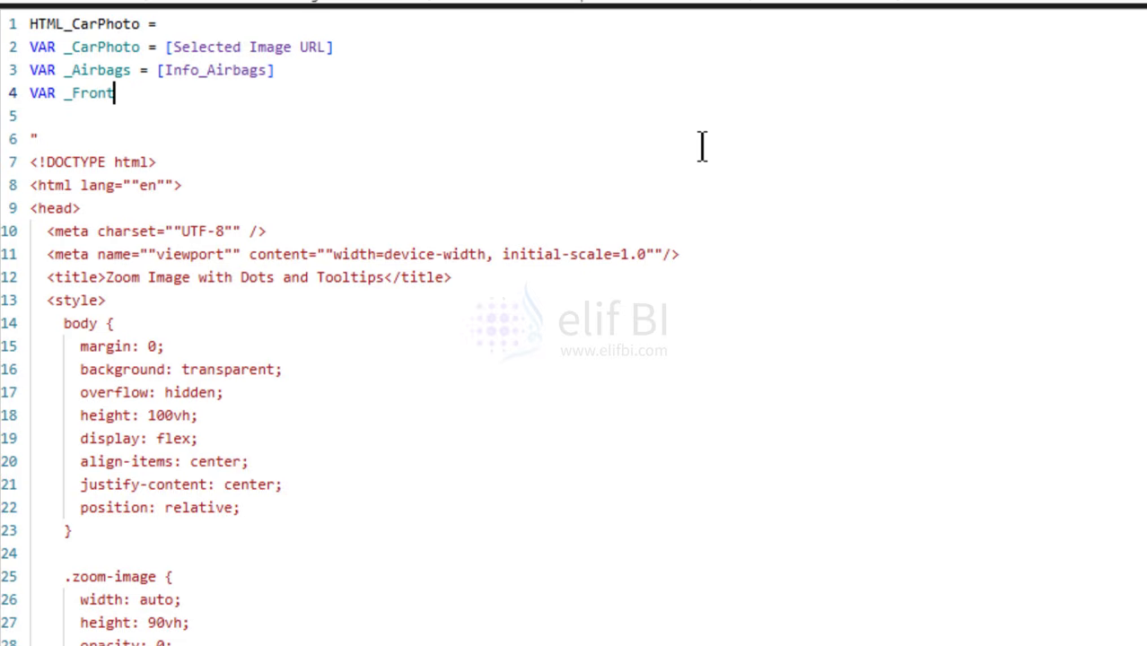
{"action": "type", "text": "Rims = [Info_Fron"}
{"action": "key", "text": "Tab"}
{"action": "key", "text": "Return"}
{"action": "type", "text": "VA"}
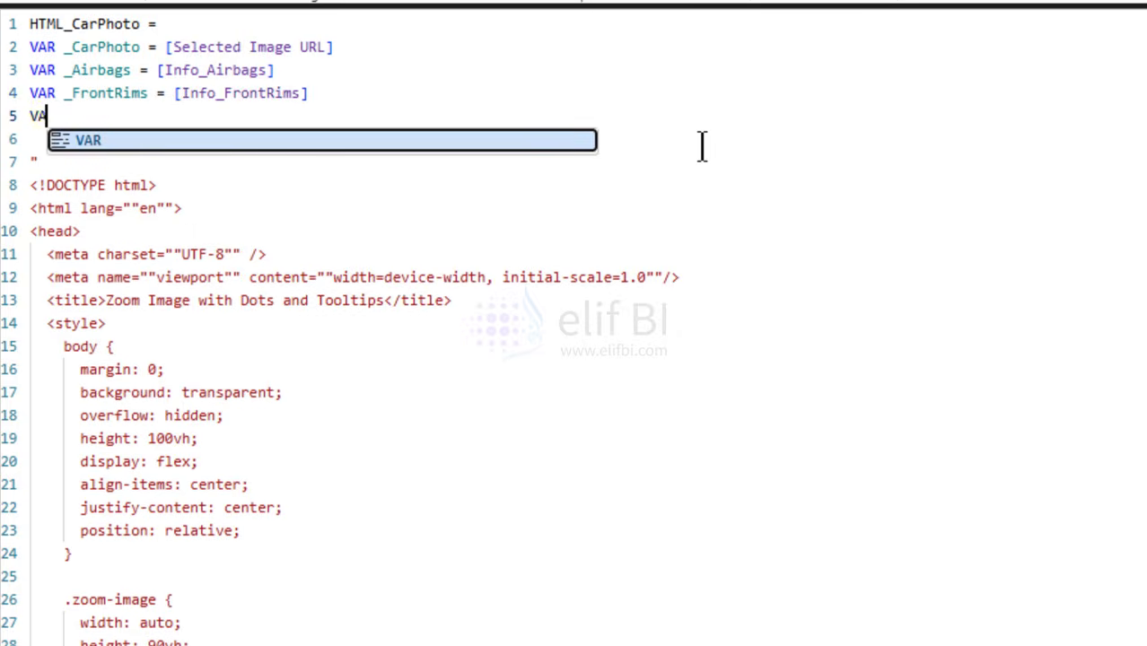
{"action": "type", "text": "R _Re"}
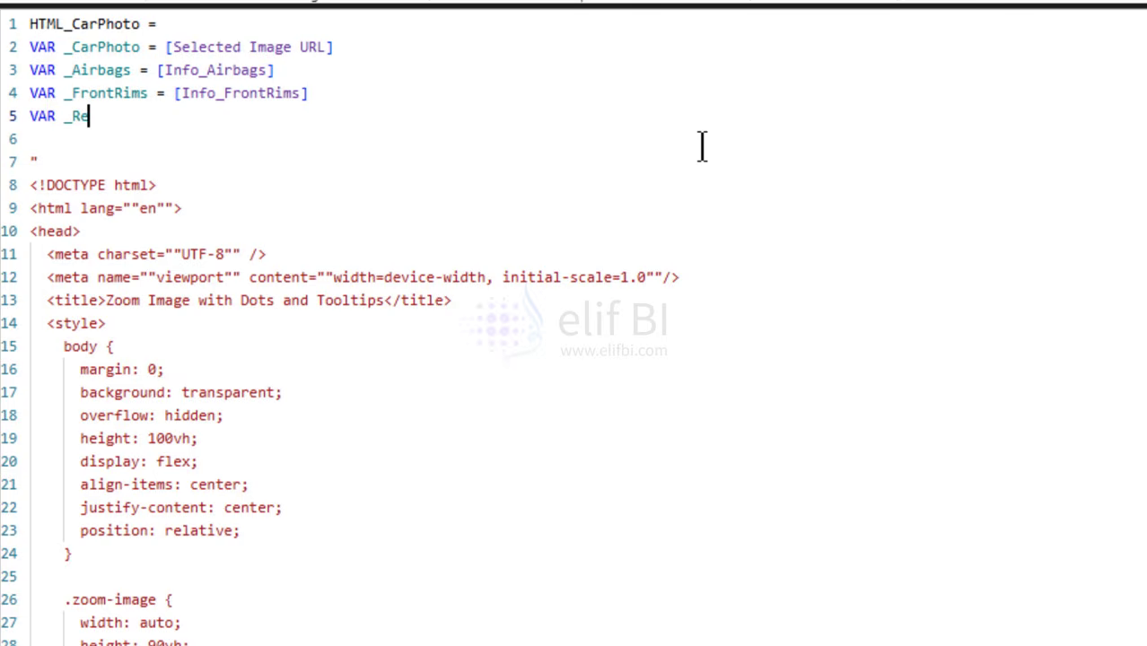
{"action": "type", "text": "arRims = rea"}
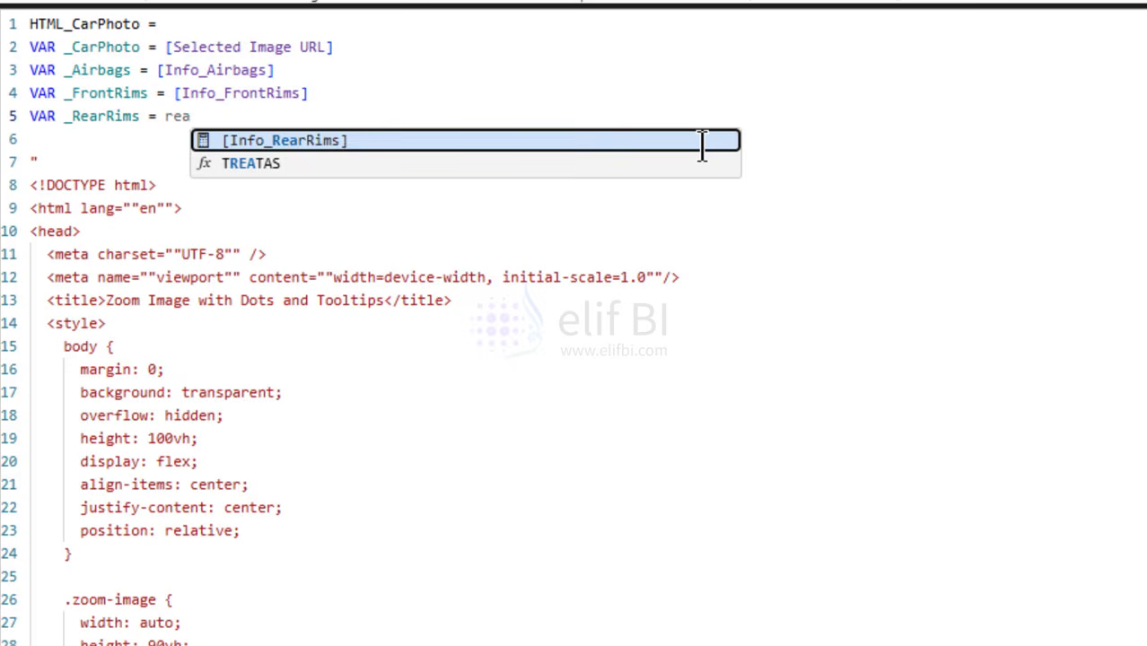
{"action": "key", "text": "Tab"}
{"action": "key", "text": "Return"}
Step: Add RETURN before the HTML string, leaving one blank line after the variables, and commit the measure
{"action": "key", "text": "Return"}
{"action": "key", "text": "Return"}
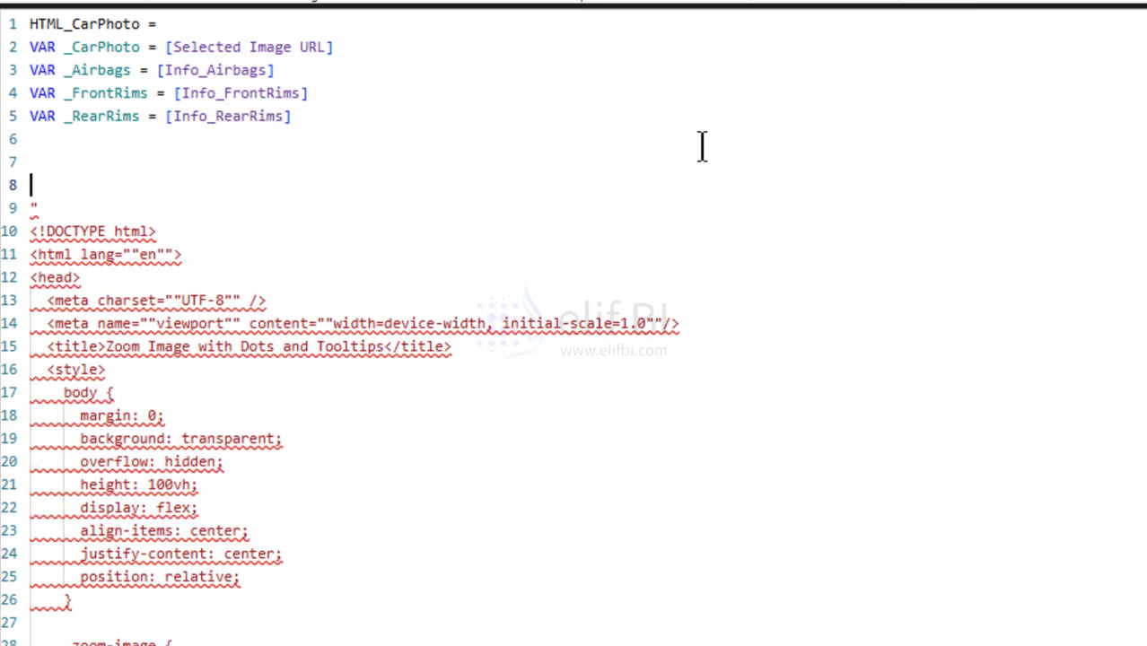
{"action": "type", "text": "Ret"}
{"action": "key", "text": "Tab"}
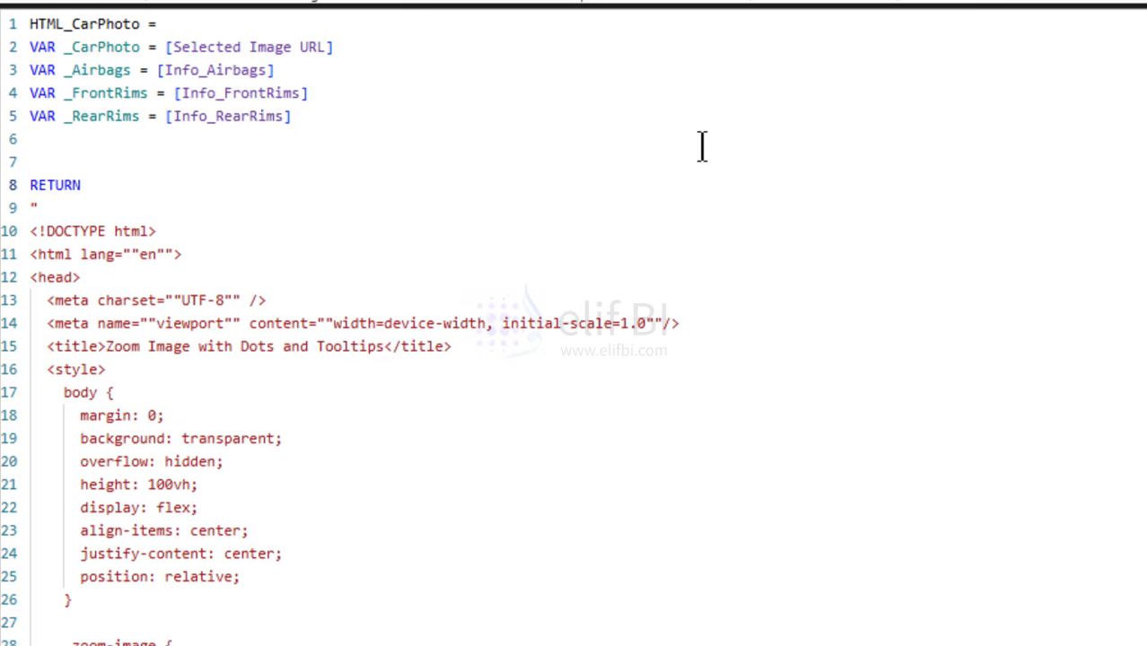
{"action": "left_click", "coordinate": [703, 146]}
{"action": "key", "text": "Delete"}
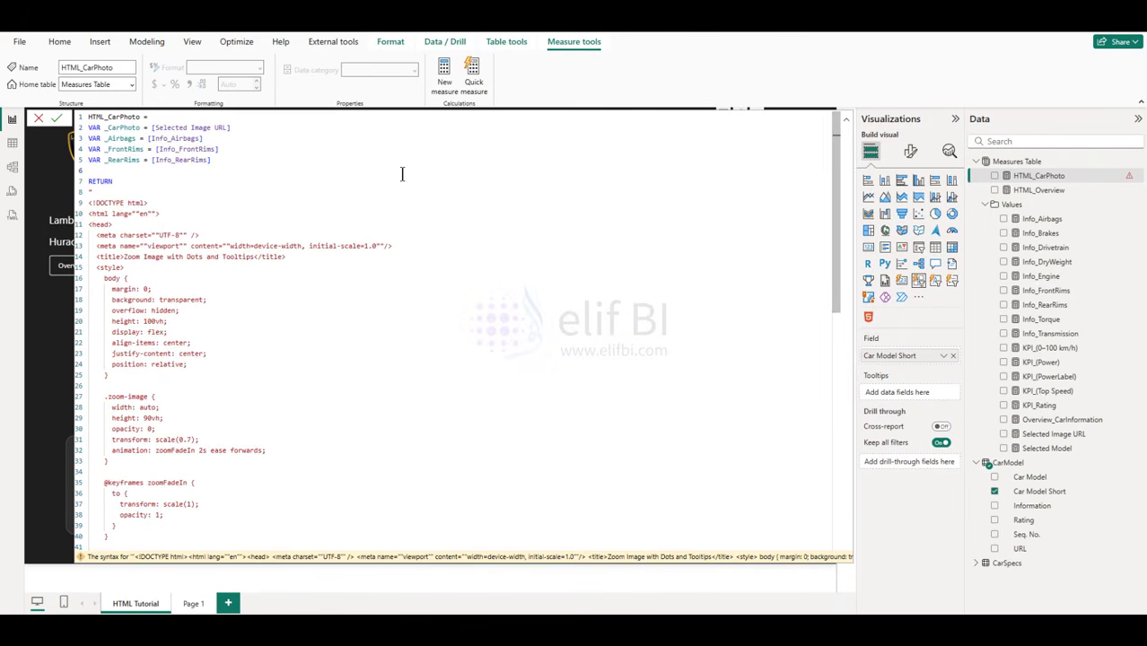
{"action": "scroll", "coordinate": [409, 189], "scroll_direction": "down", "scroll_amount": 5}
{"action": "scroll", "coordinate": [208, 183], "scroll_direction": "up", "scroll_amount": 5}
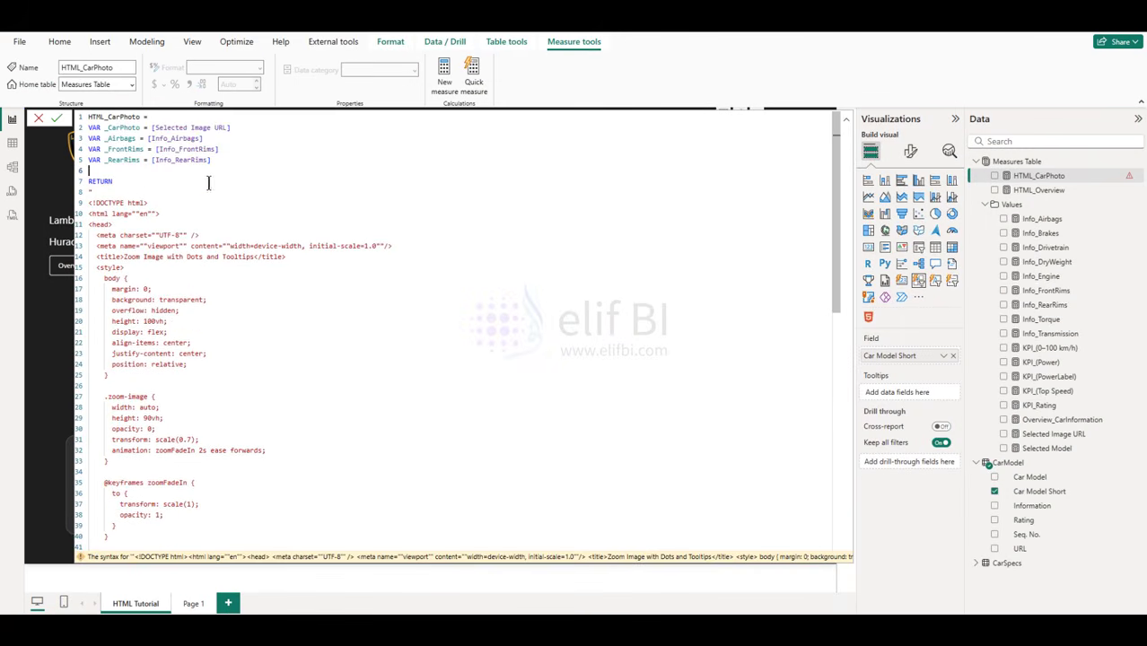
{"action": "double_click", "coordinate": [132, 185]}
{"action": "key", "text": "Return"}
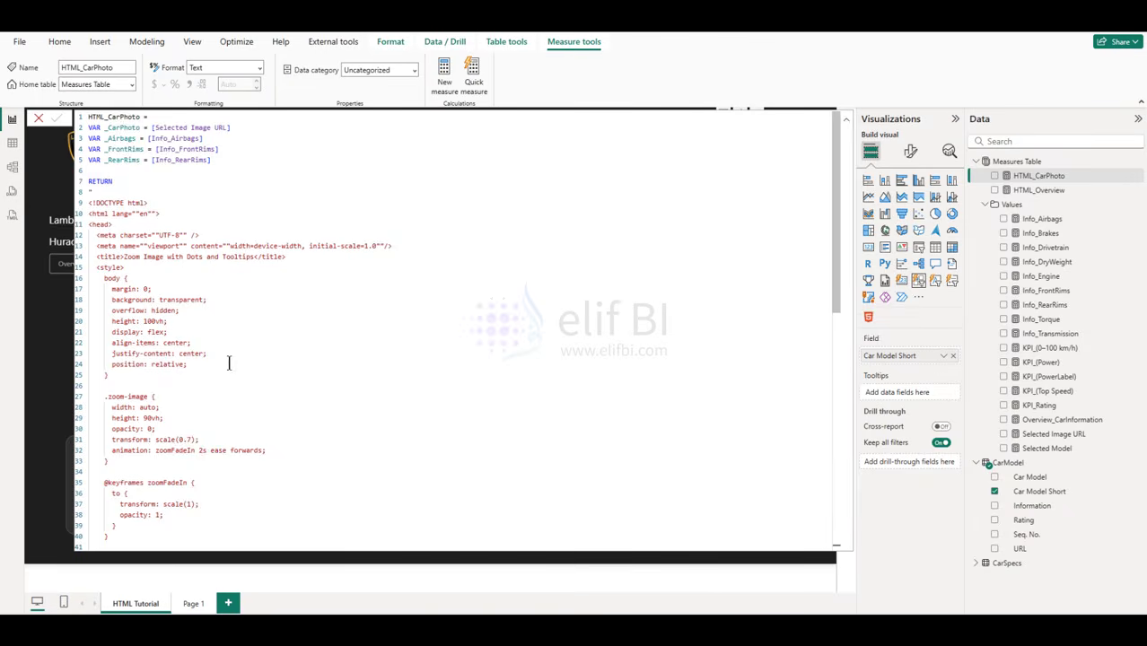
Step: Replace the hard-coded image URL in the zoom-image src attribute with the concatenated _CarPhoto variable and commit the measure
{"action": "scroll", "coordinate": [292, 474], "scroll_direction": "down", "scroll_amount": 10}
{"action": "scroll", "coordinate": [290, 470], "scroll_direction": "down", "scroll_amount": 2}
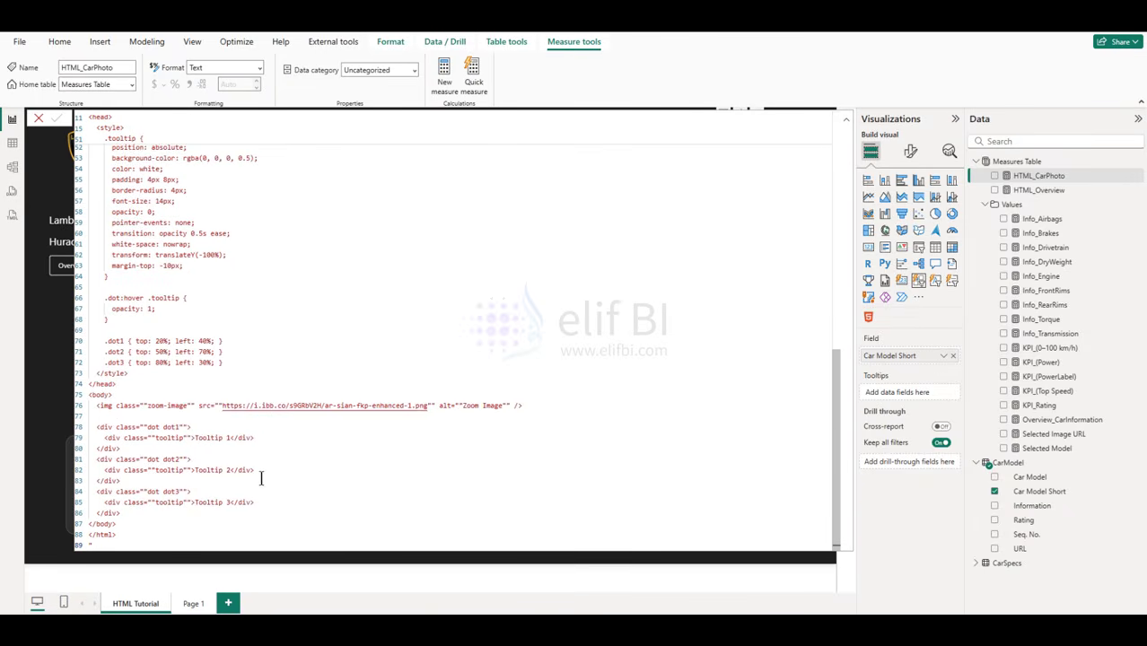
{"action": "left_click_drag", "start_coordinate": [222, 411], "coordinate": [432, 410]}
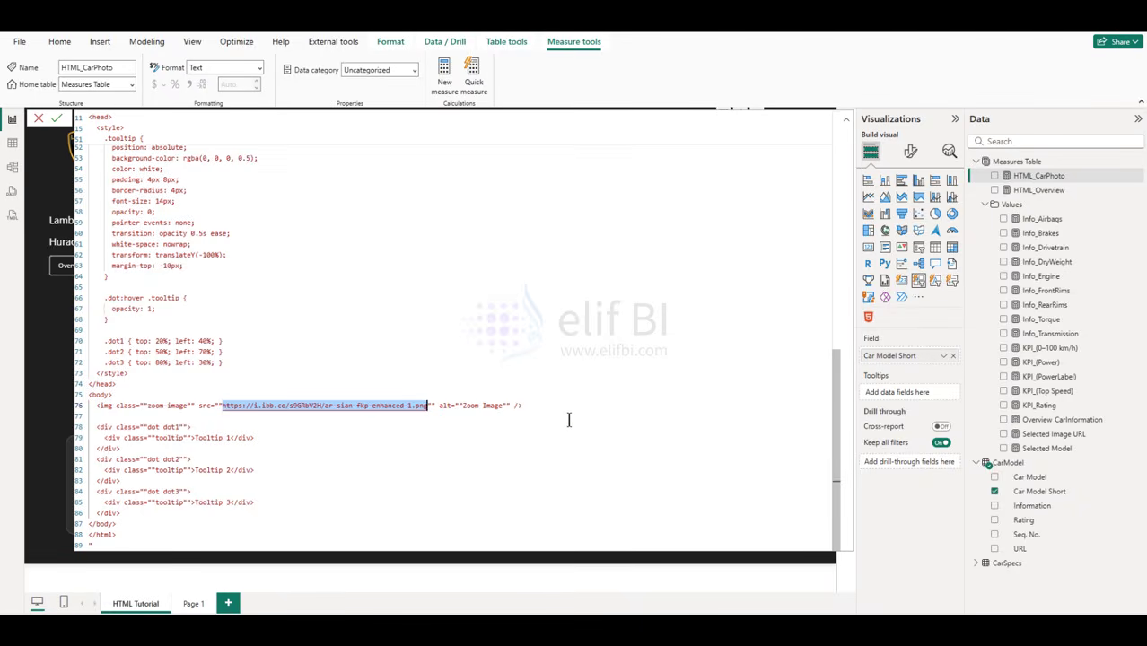
{"action": "key", "text": "BackSpace"}
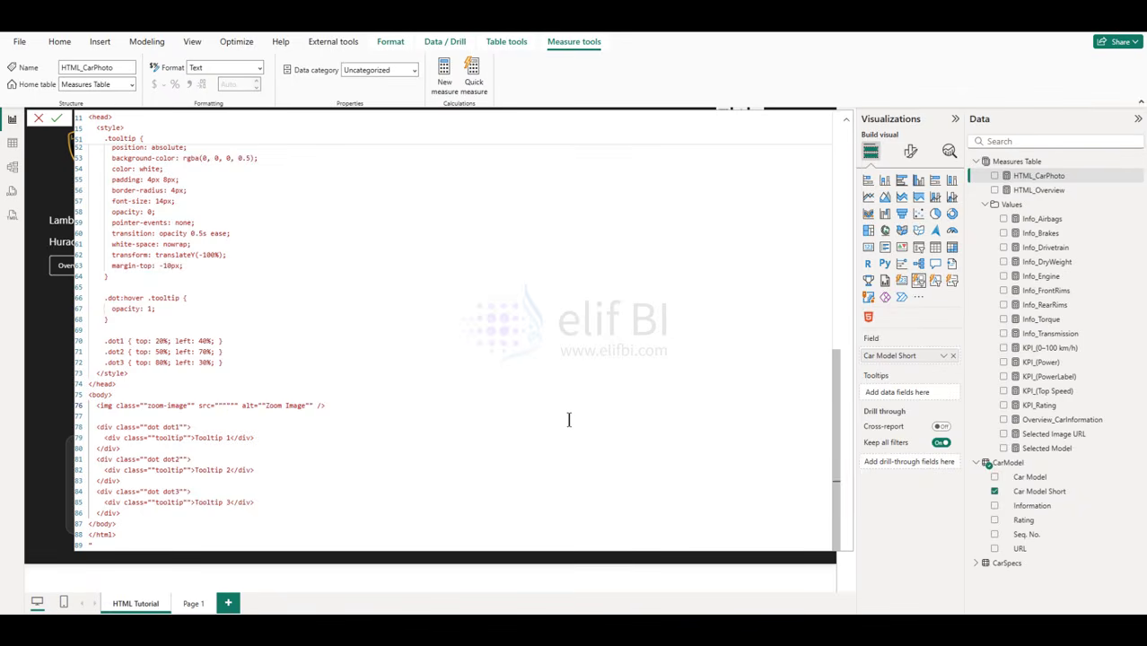
{"action": "type", "text": "&&"}
{"action": "type", "text": "  _"}
{"action": "key", "text": "Down"}
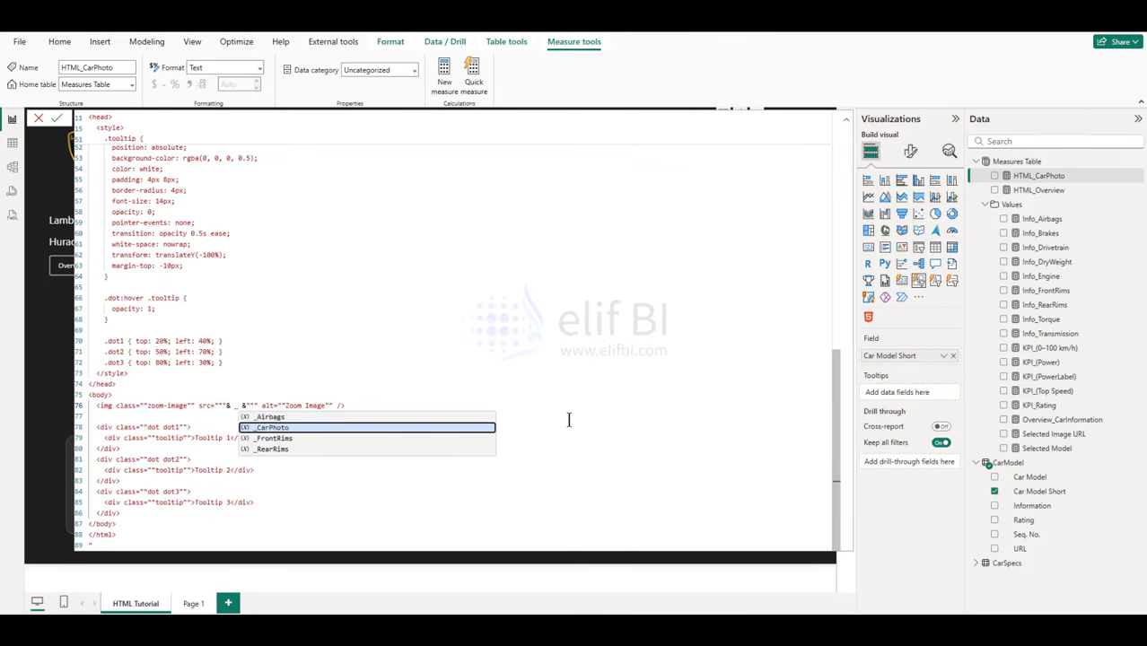
{"action": "key", "text": "Tab"}
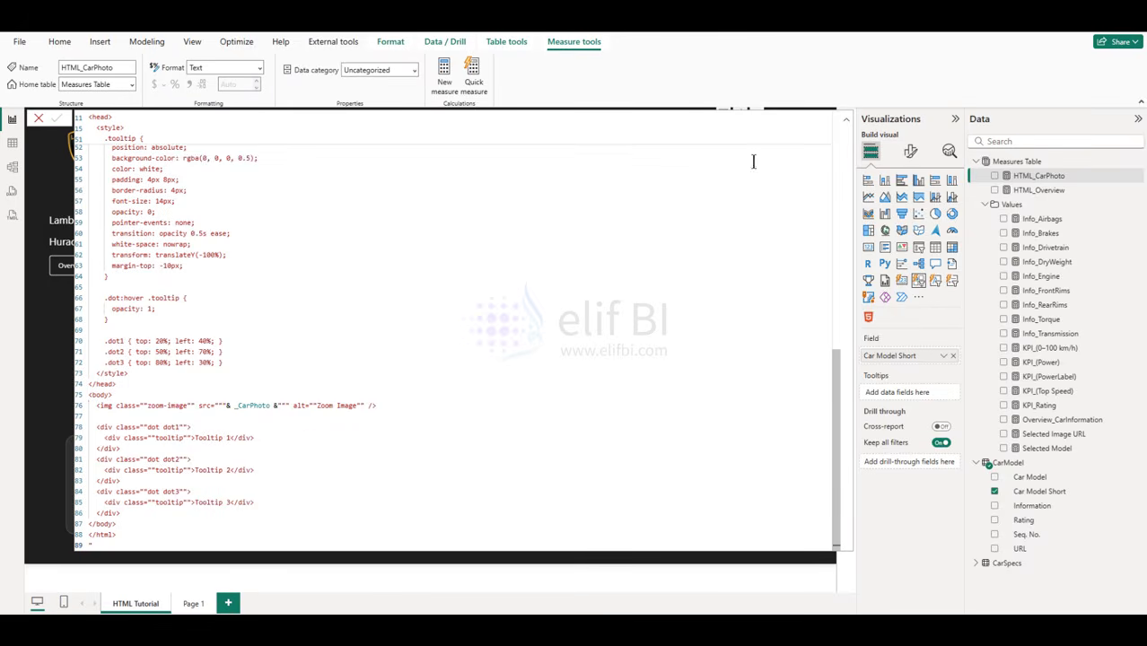
Step: Collapse the formula editor and check the car image by selecting Huracan Sterrato and Revuelto in the model slicer
{"action": "left_click", "coordinate": [846, 124]}
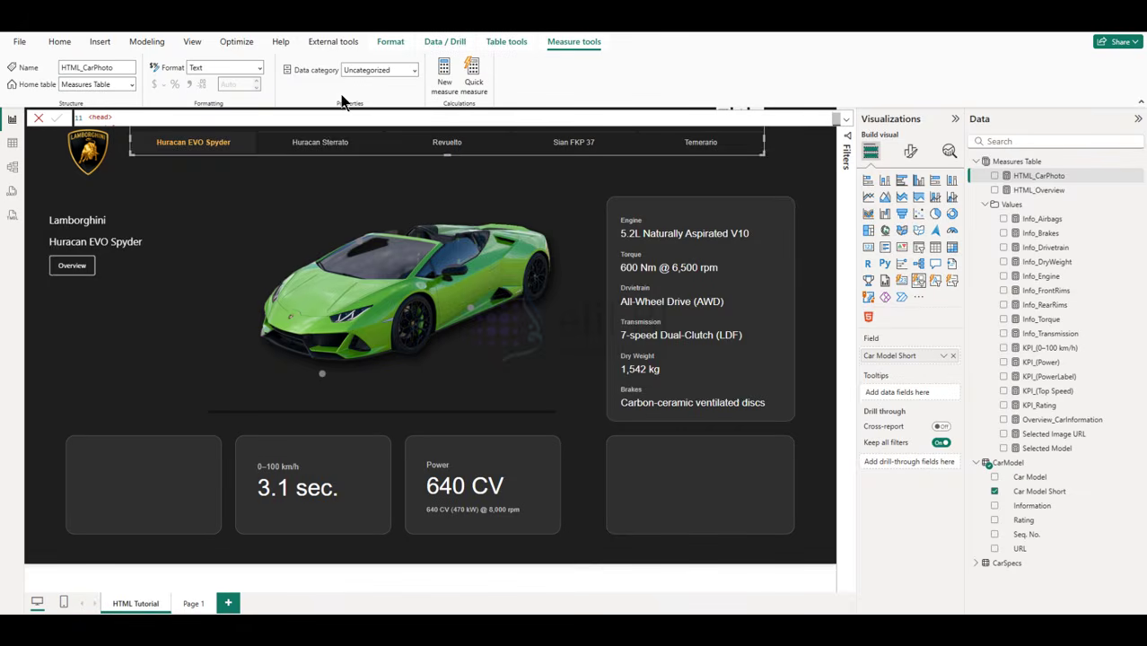
{"action": "left_click", "coordinate": [331, 141]}
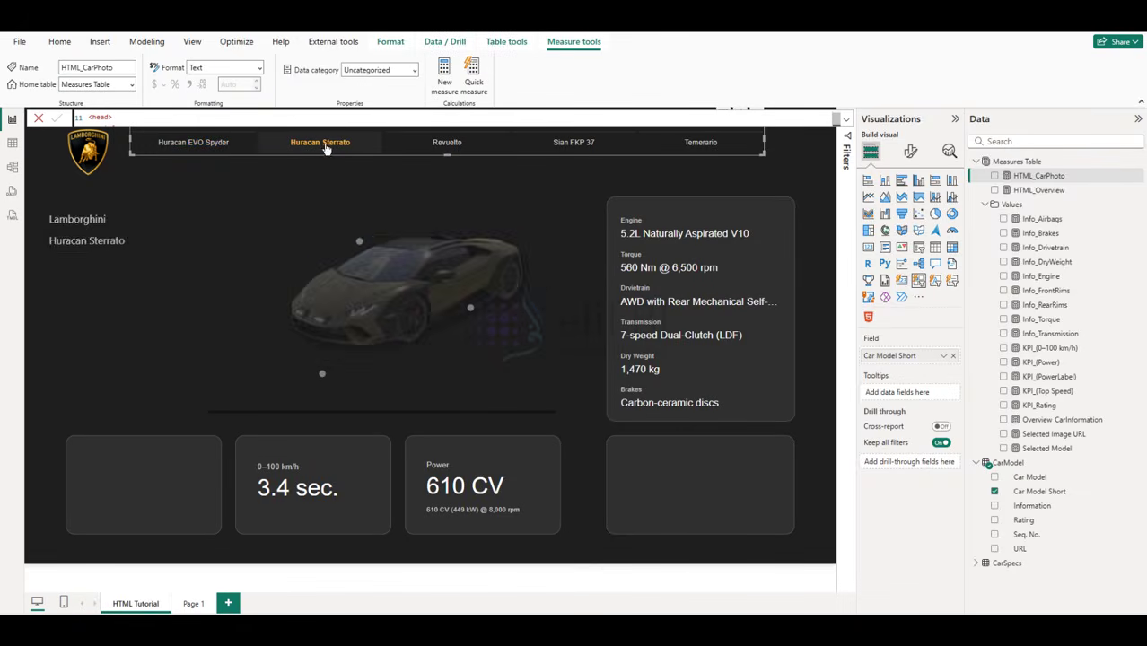
{"action": "left_click", "coordinate": [446, 144]}
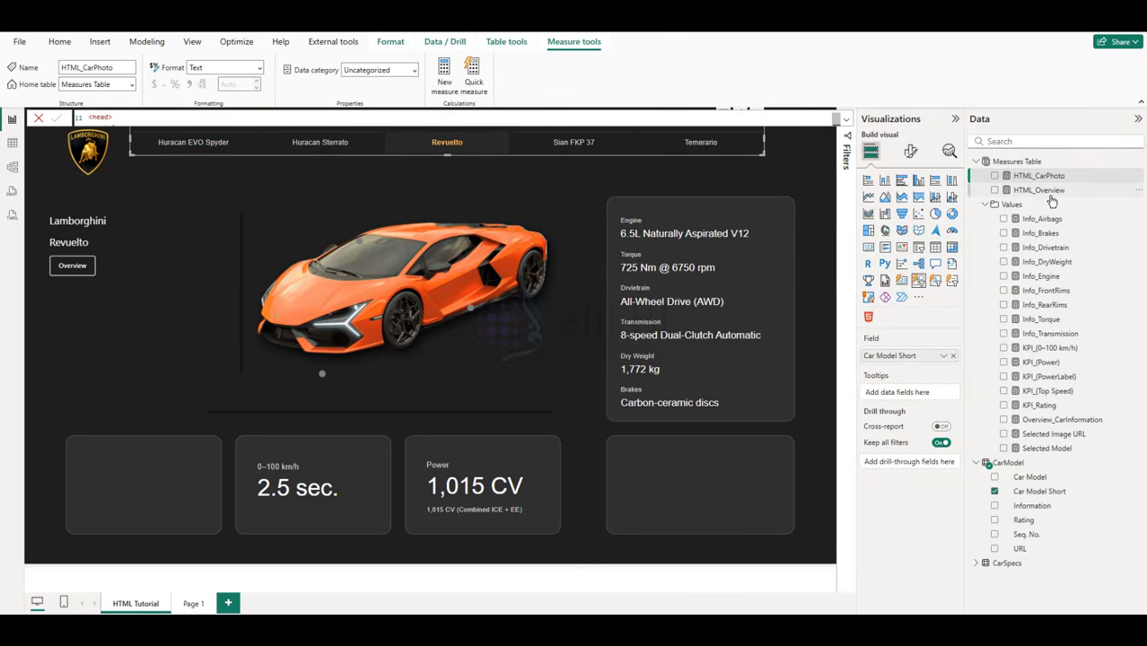
Step: Switch to ChatGPT and start a prompt with "I have this DAX in Power BI:" followed by the HTML_CarPhoto code
{"action": "left_click", "coordinate": [835, 119]}
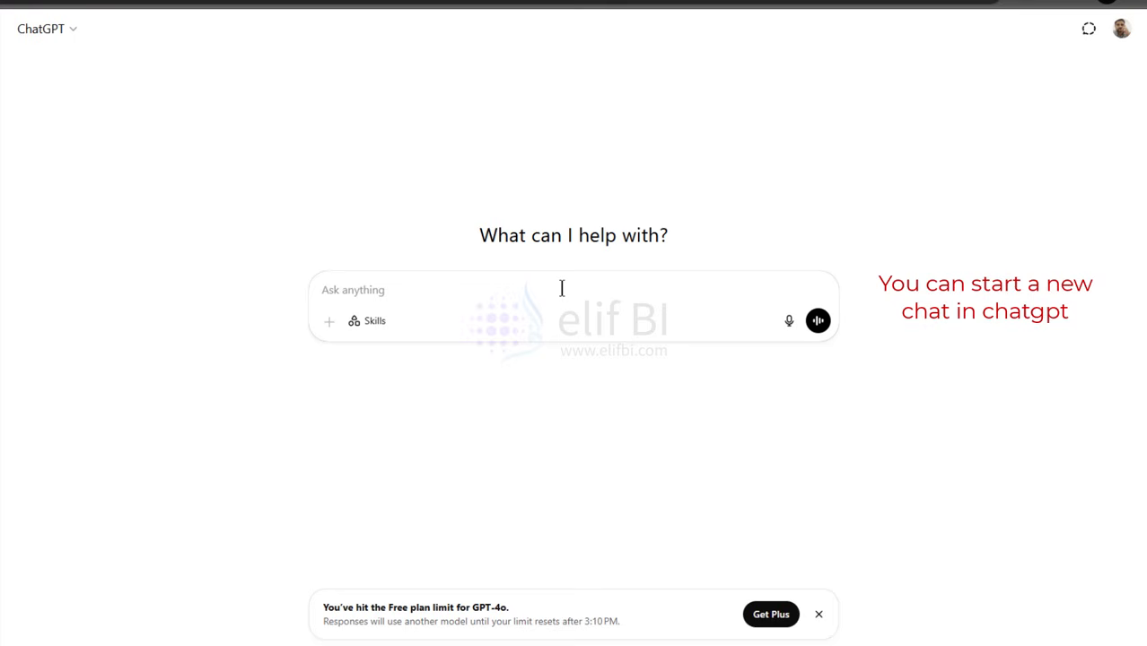
{"action": "type", "text": "I have this DAX in Power BI"}
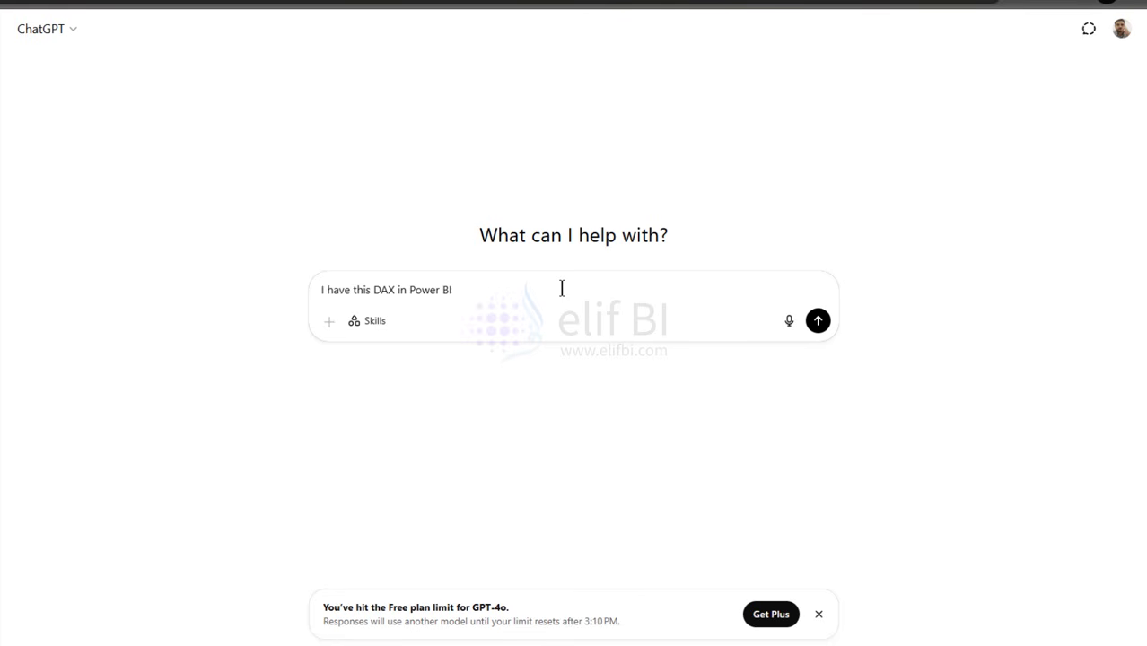
{"action": "type", "text": ":"}
{"action": "key", "text": "shift+Return"}
{"action": "key", "text": "shift+Return"}
{"action": "key", "text": "ctrl+v"}
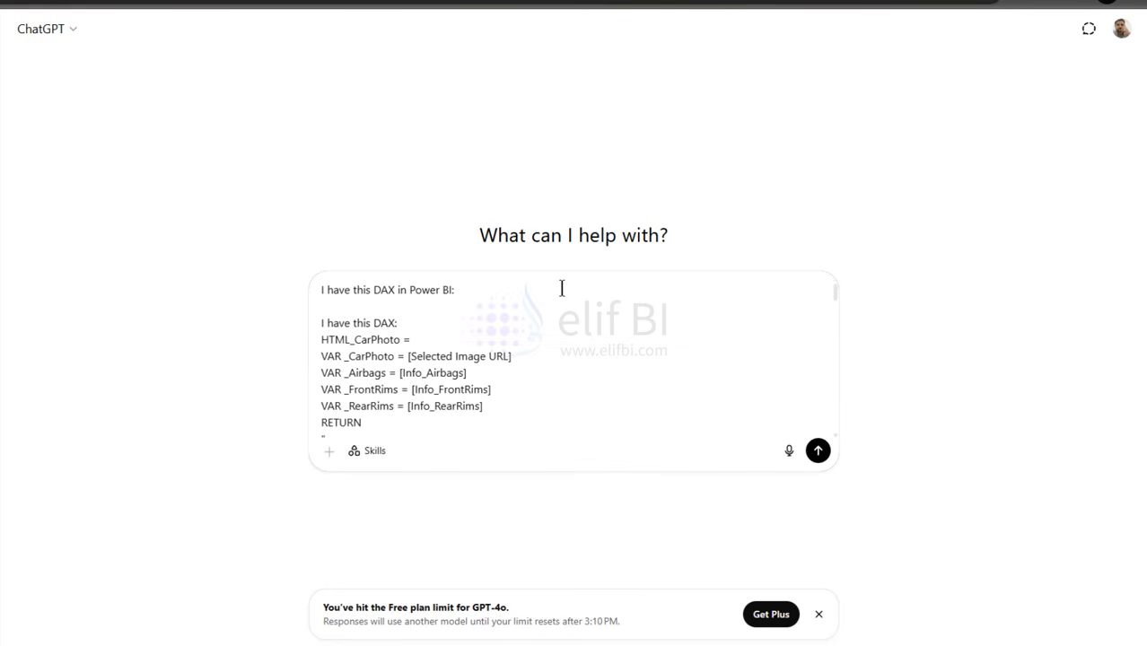
{"action": "key", "text": "ctrl+z"}
{"action": "key", "text": "ctrl+v"}
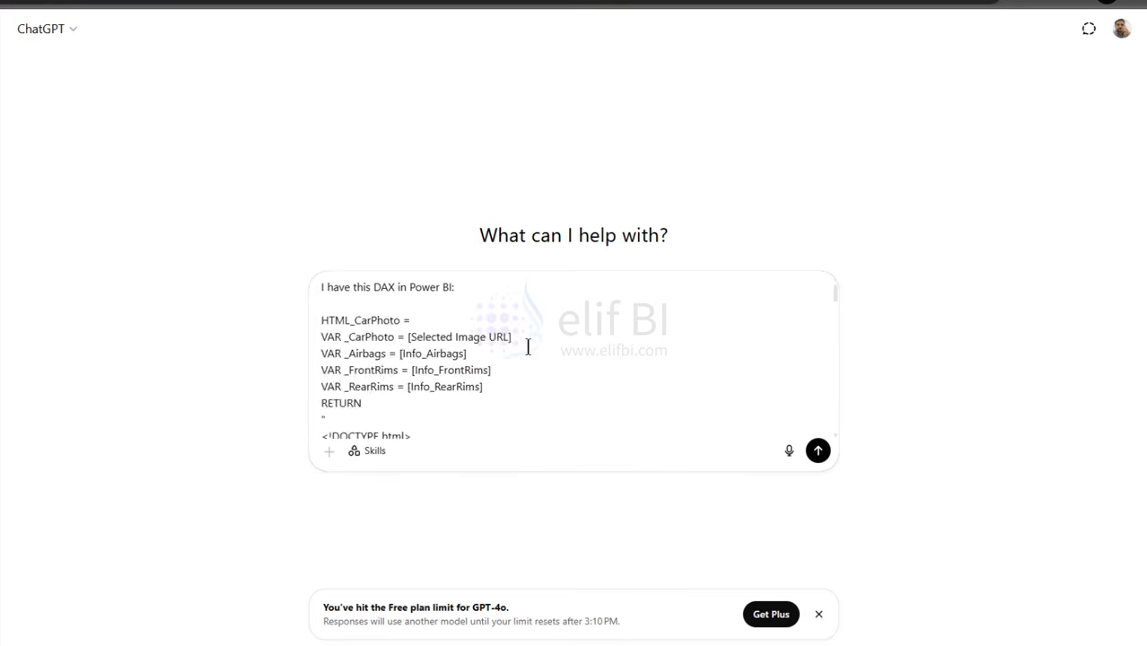
Step: Below the pasted code, add a request beginning "Adjust the code so that the"
{"action": "scroll", "coordinate": [530, 360], "scroll_direction": "down", "scroll_amount": 15}
{"action": "key", "text": "shift+Return"}
{"action": "key", "text": "shift+Return"}
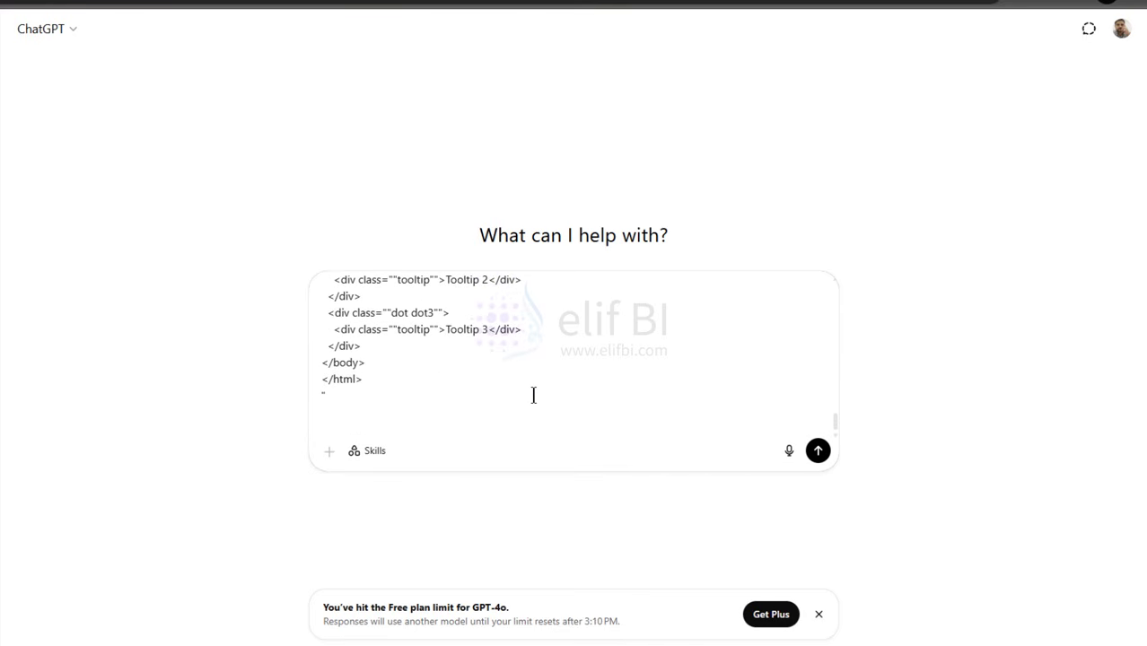
{"action": "type", "text": "Adjust the code so that the t"}
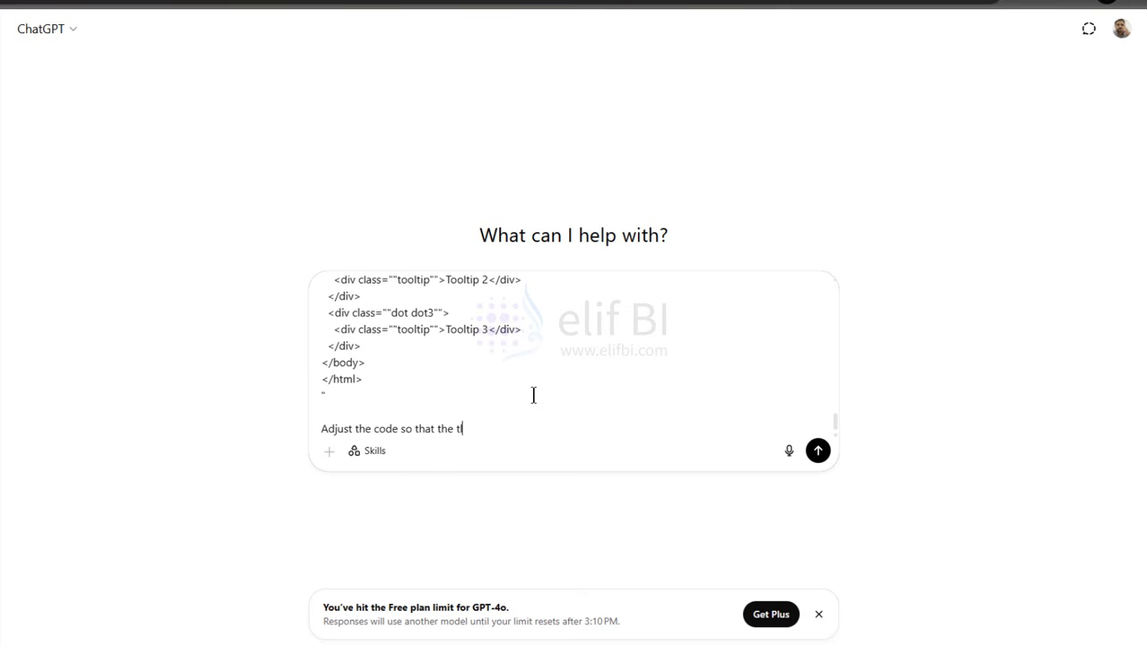
Step: Request in the prompt that the tooltip has two lines, one for the bold heading and the other for the regular text
{"action": "type", "text": "ooltip has two lines, one for the"}
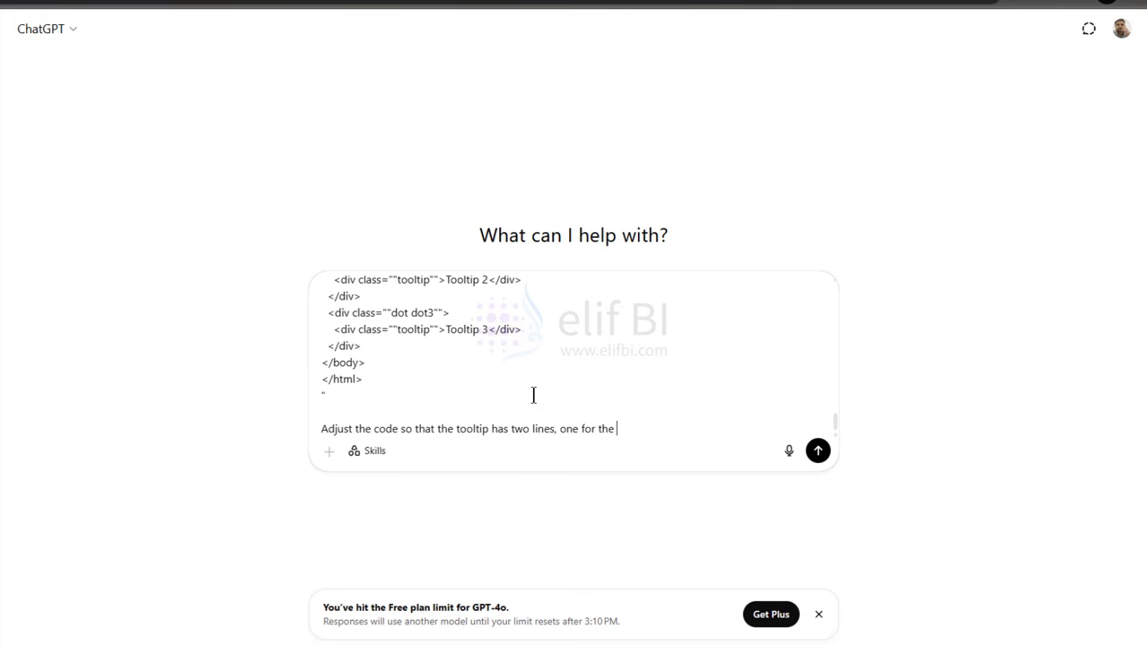
{"action": "type", "text": " bold heading and the other for th"}
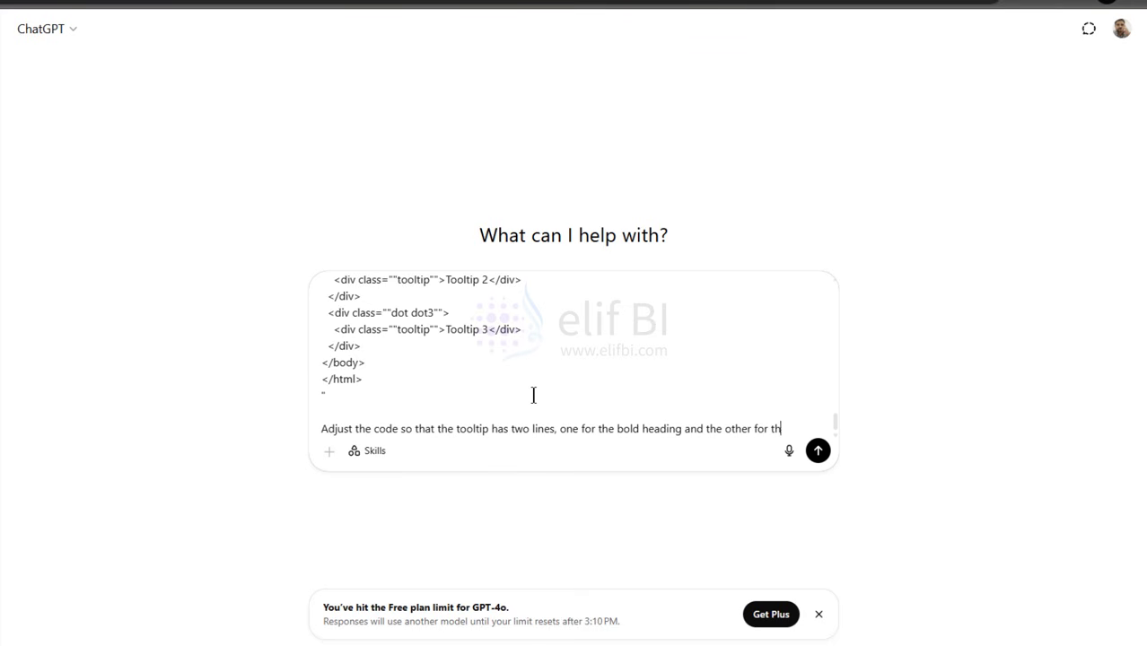
{"action": "type", "text": "e regular text."}
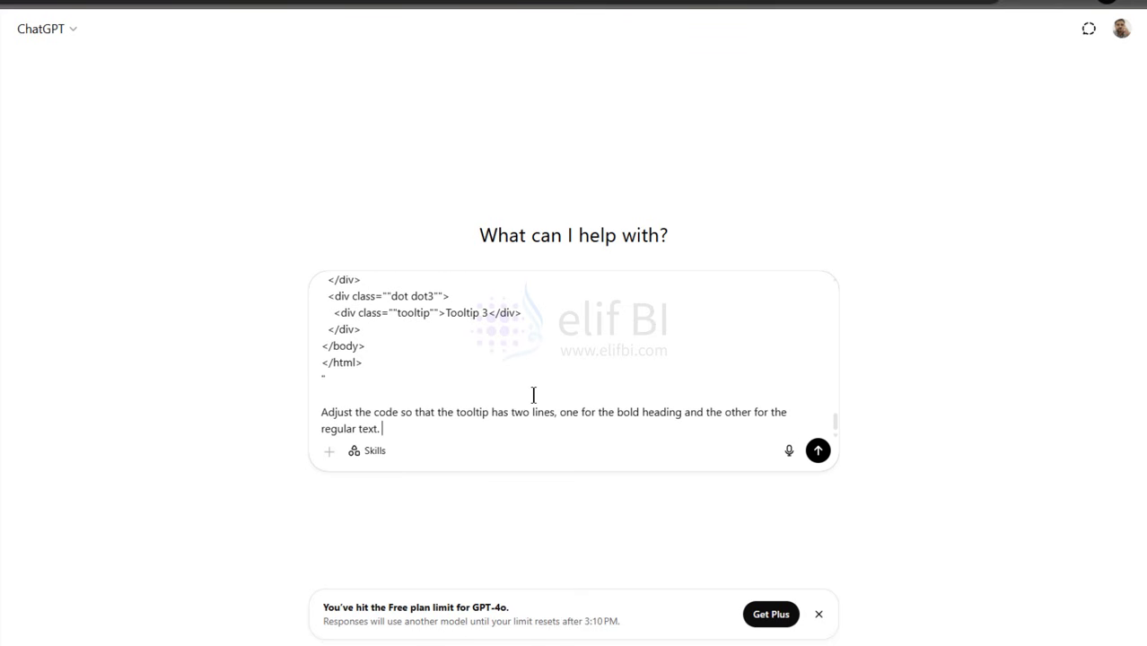
Step: Add to the prompt the instruction "Create separate css styling for the tooltips if necessary."
{"action": "type", "text": " Create additional styli"}
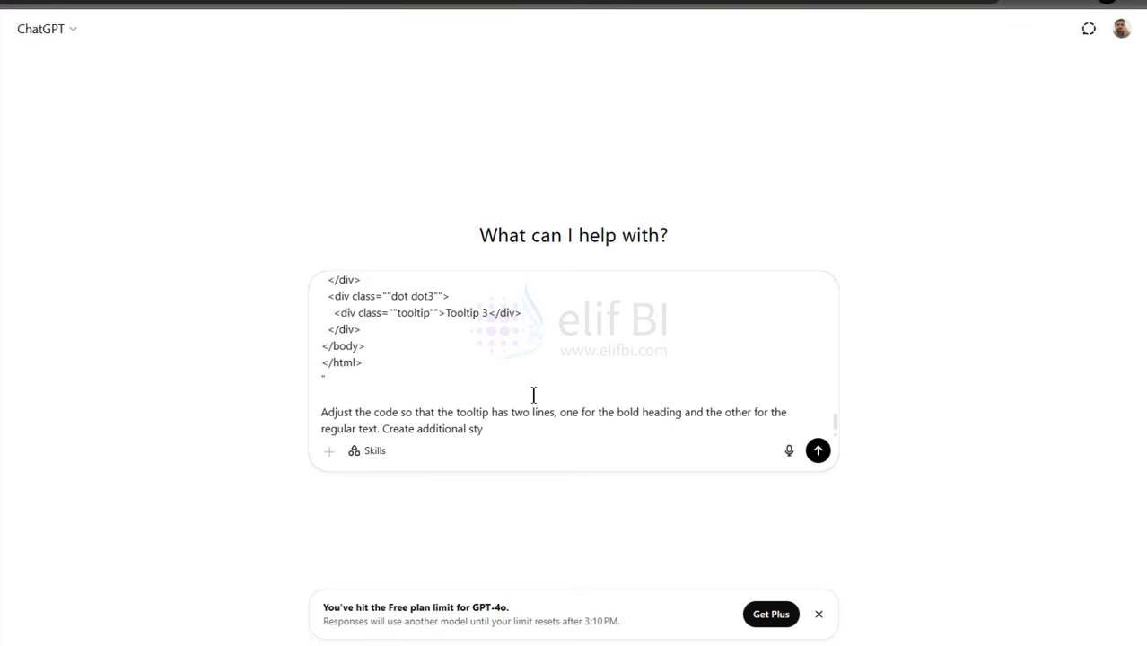
{"action": "key", "text": "BackSpace"}
{"action": "key", "text": "BackSpace"}
{"action": "key", "text": "BackSpace"}
{"action": "key", "text": "BackSpace"}
{"action": "key", "text": "BackSpace"}
{"action": "key", "text": "BackSpace"}
{"action": "key", "text": "BackSpace"}
{"action": "key", "text": "BackSpace"}
{"action": "type", "text": "separate css styol"}
{"action": "type", "text": "ng for the tt"}
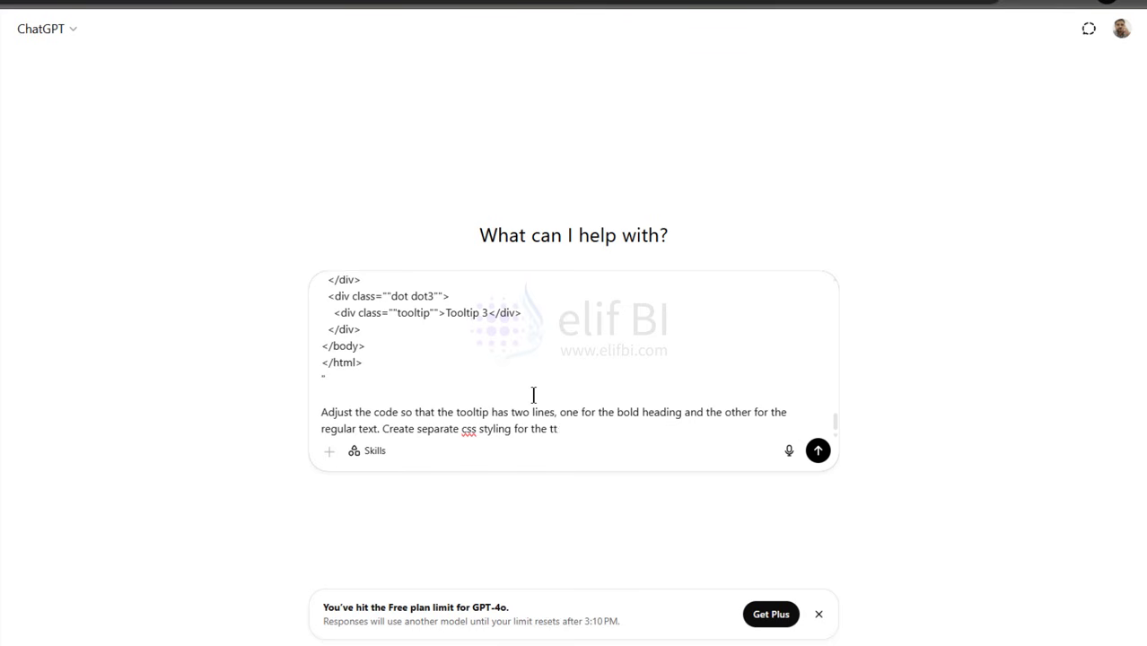
{"action": "key", "text": "BackSpace"}
{"action": "type", "text": "ooltips if necessary. Als"}
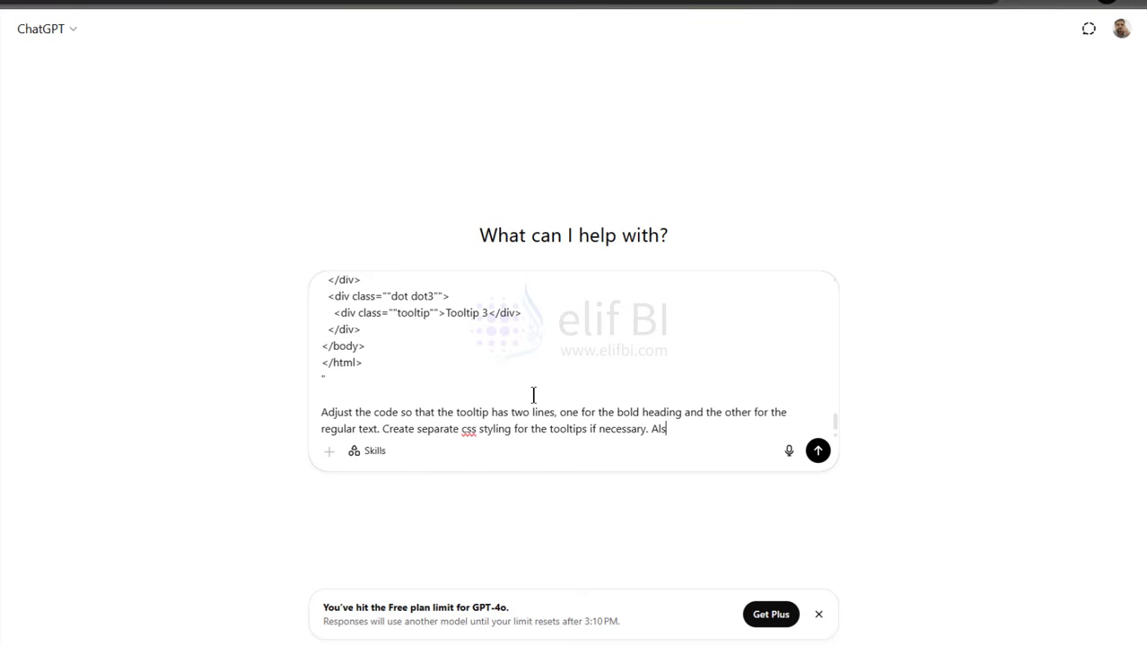
Step: Add a request to adjust the code so that the text does not overflow outside the tooltip, and submit the prompt
{"action": "type", "text": "o, adjust the code so that"}
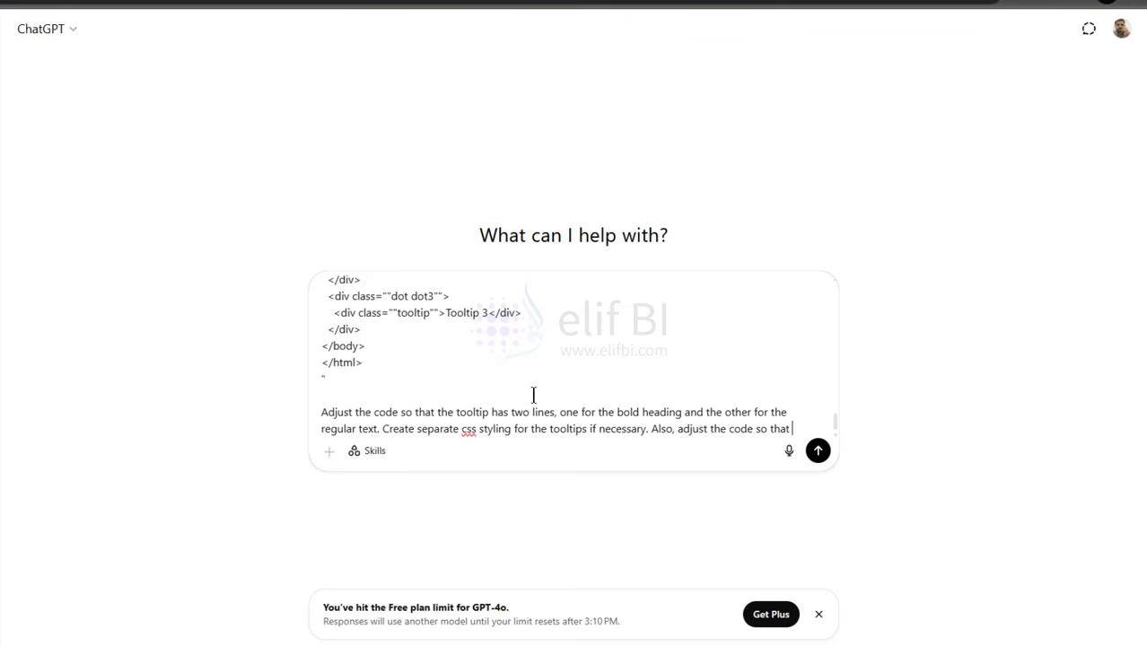
{"action": "type", "text": " the text does "}
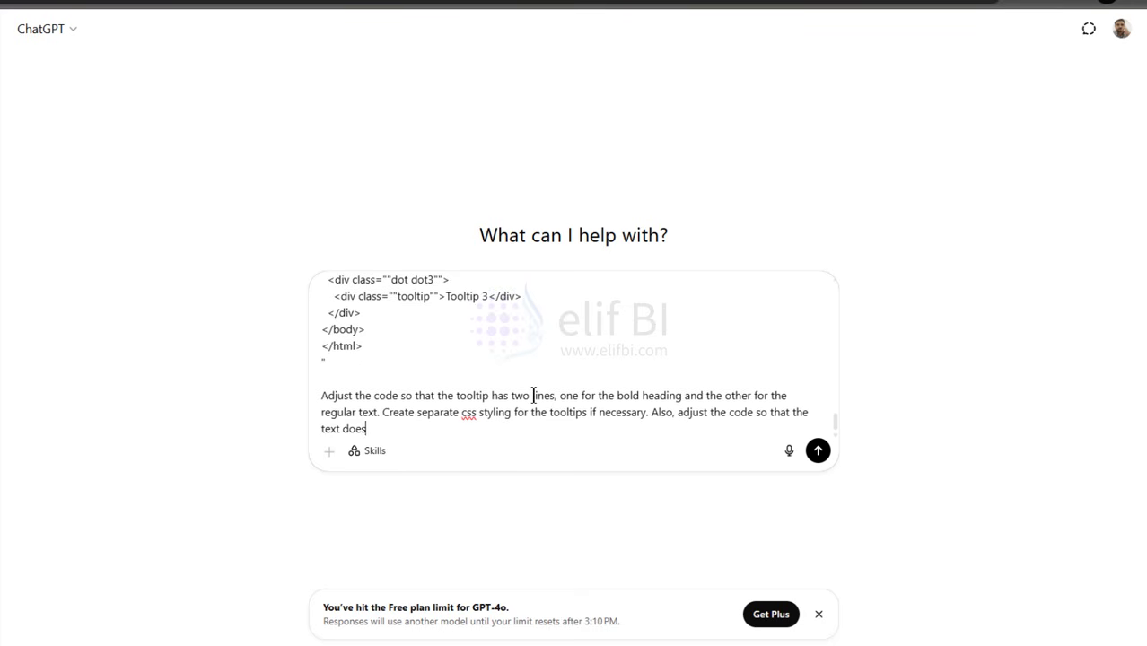
{"action": "type", "text": "not overflow outsid et"}
{"action": "key", "text": "BackSpace"}
{"action": "key", "text": "BackSpace"}
{"action": "key", "text": "BackSpace"}
{"action": "type", "text": "e th"}
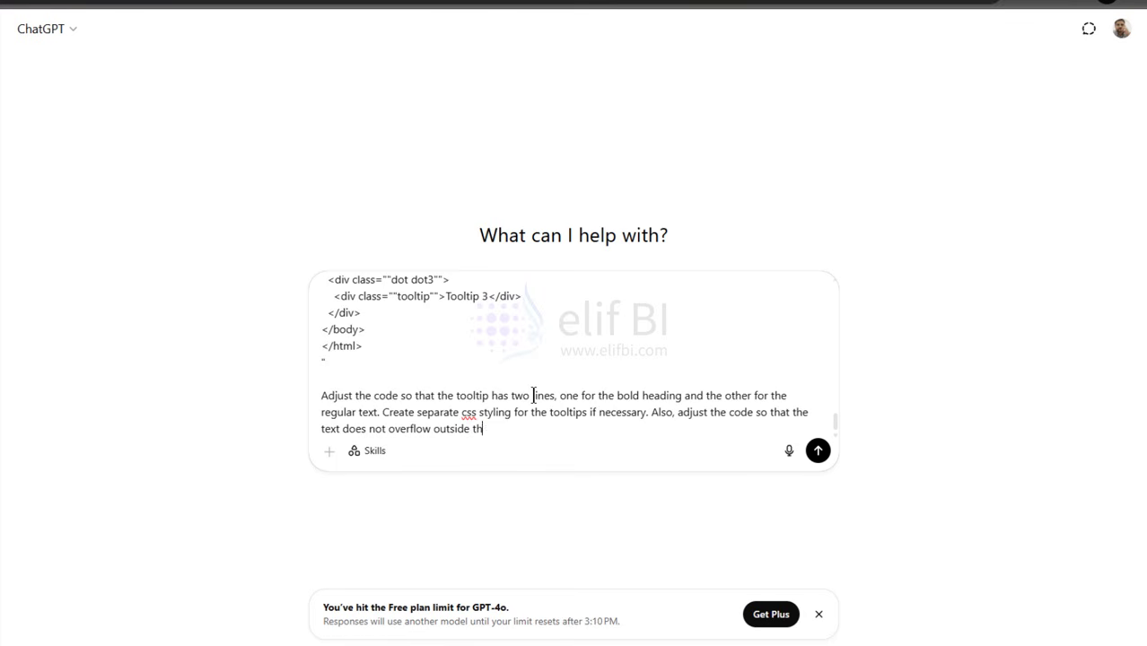
{"action": "type", "text": "e tooltip."}
{"action": "key", "text": "Return"}
Step: Copy the updated DAX RETURN snippet from the reply and switch to Power BI
{"action": "scroll", "coordinate": [625, 399], "scroll_direction": "down", "scroll_amount": 10}
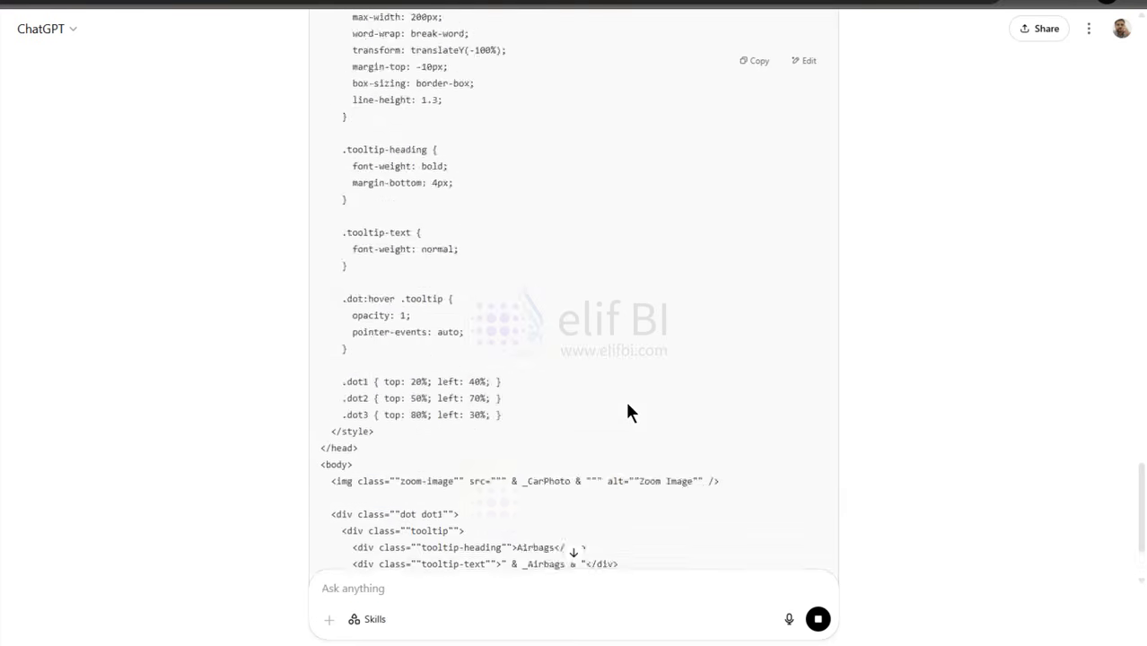
{"action": "scroll", "coordinate": [626, 411], "scroll_direction": "up", "scroll_amount": 20}
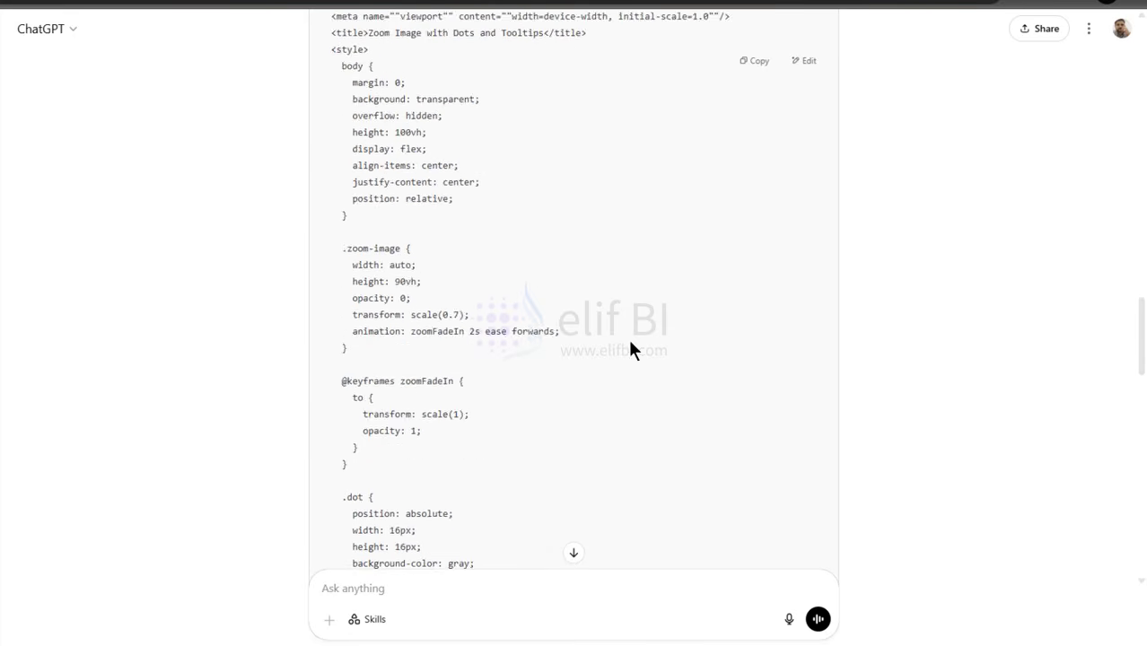
{"action": "left_click", "coordinate": [758, 165]}
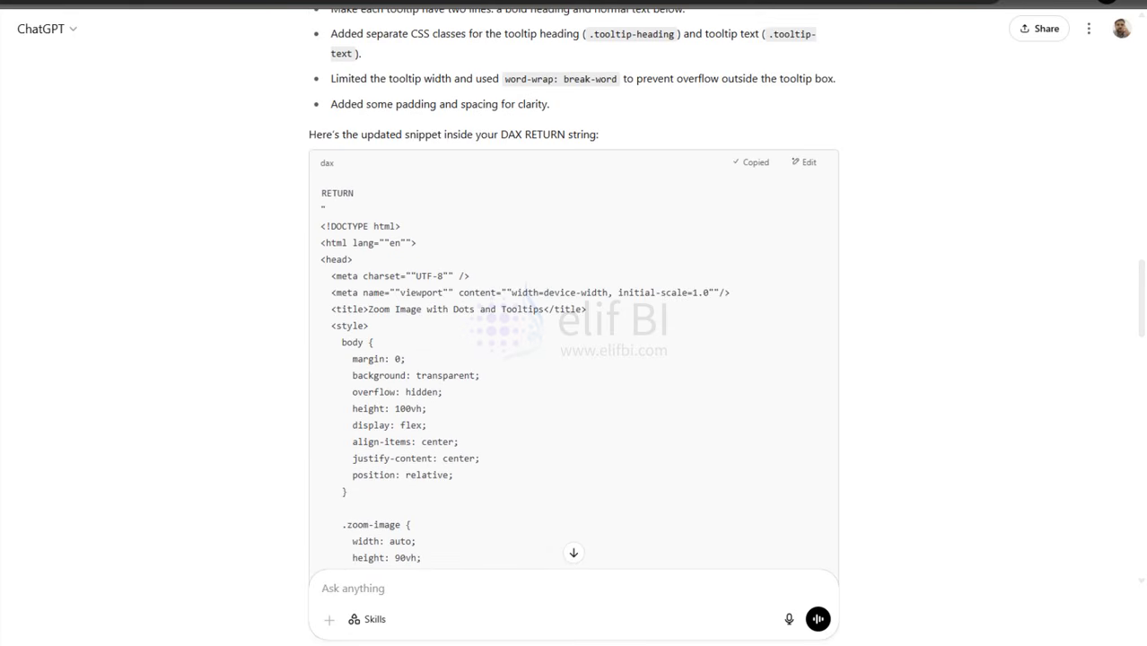
{"action": "left_click", "coordinate": [687, 627]}
{"action": "left_click", "coordinate": [526, 288]}
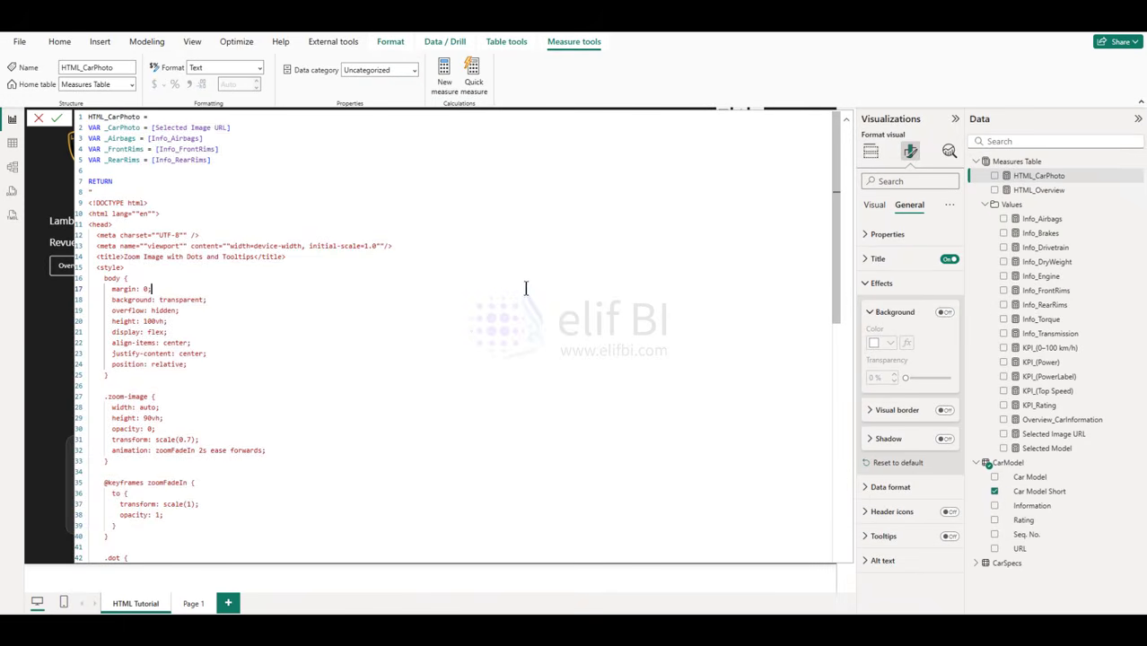
{"action": "key", "text": "ctrl+a"}
{"action": "key", "text": "ctrl+v"}
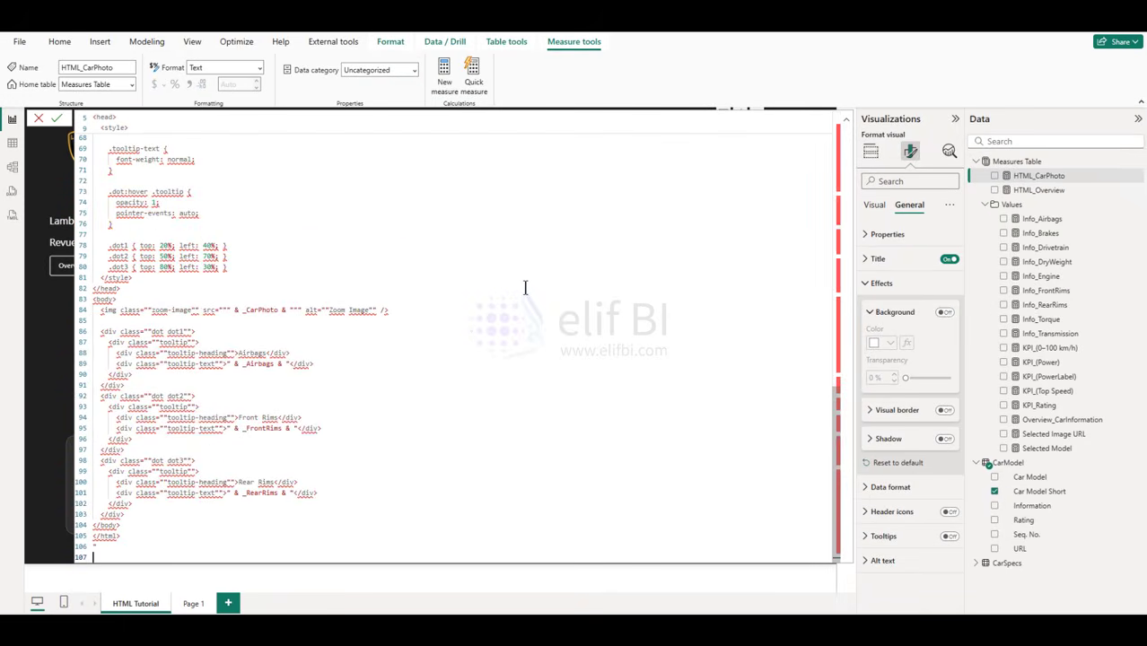
{"action": "scroll", "coordinate": [529, 296], "scroll_direction": "up", "scroll_amount": 20}
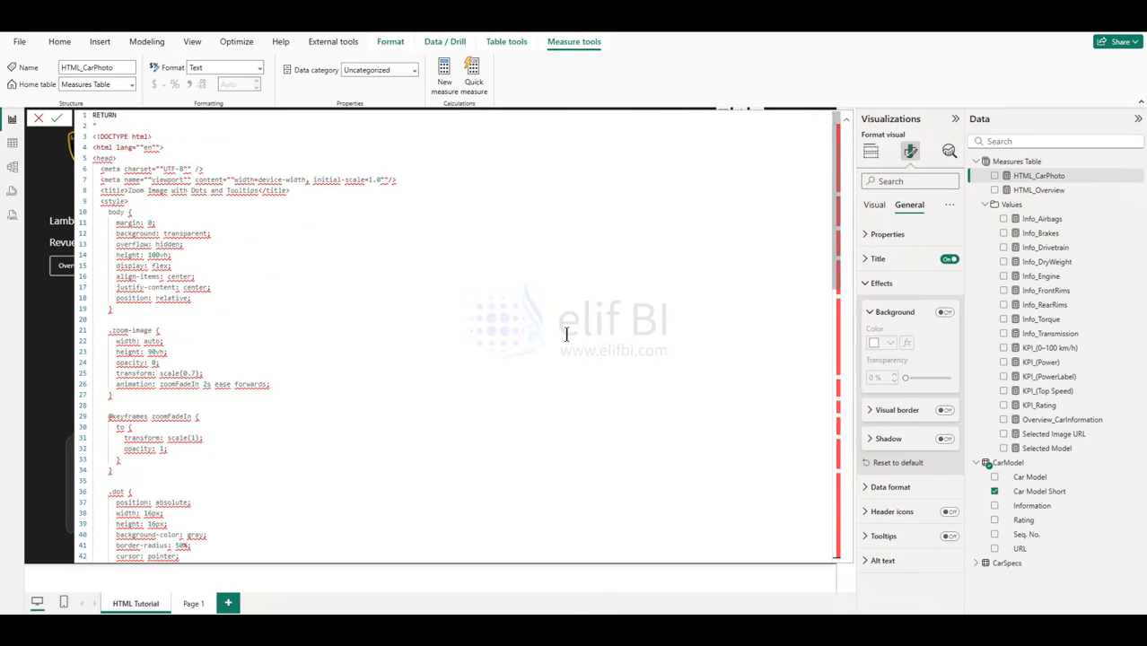
{"action": "left_click", "coordinate": [111, 117]}
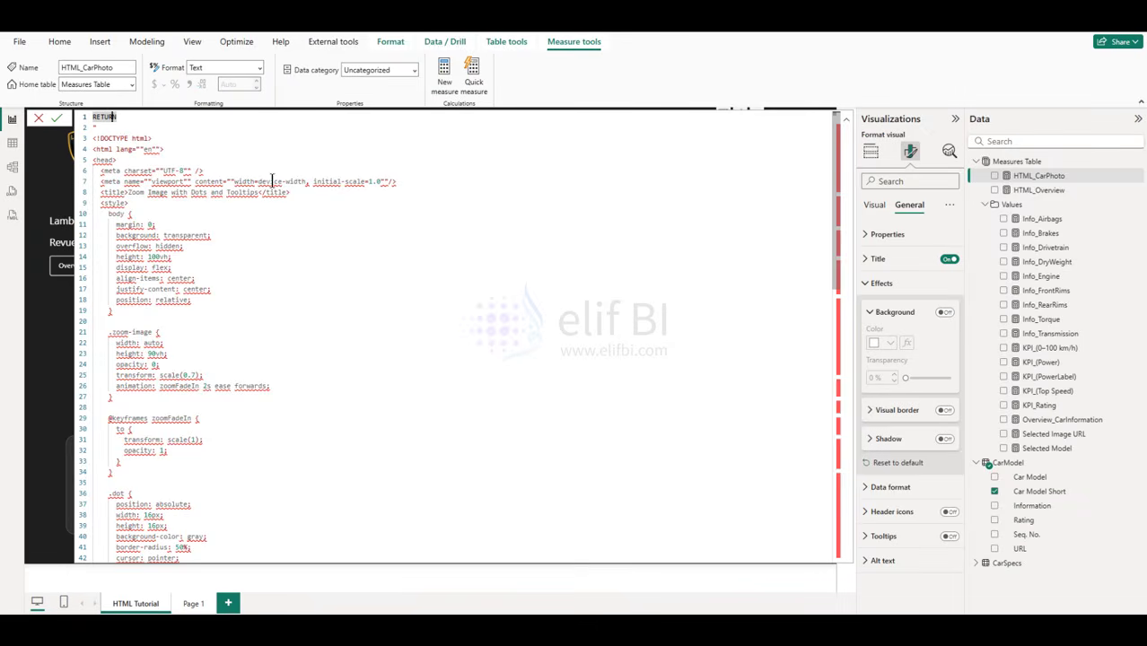
{"action": "key", "text": "ctrl+End"}
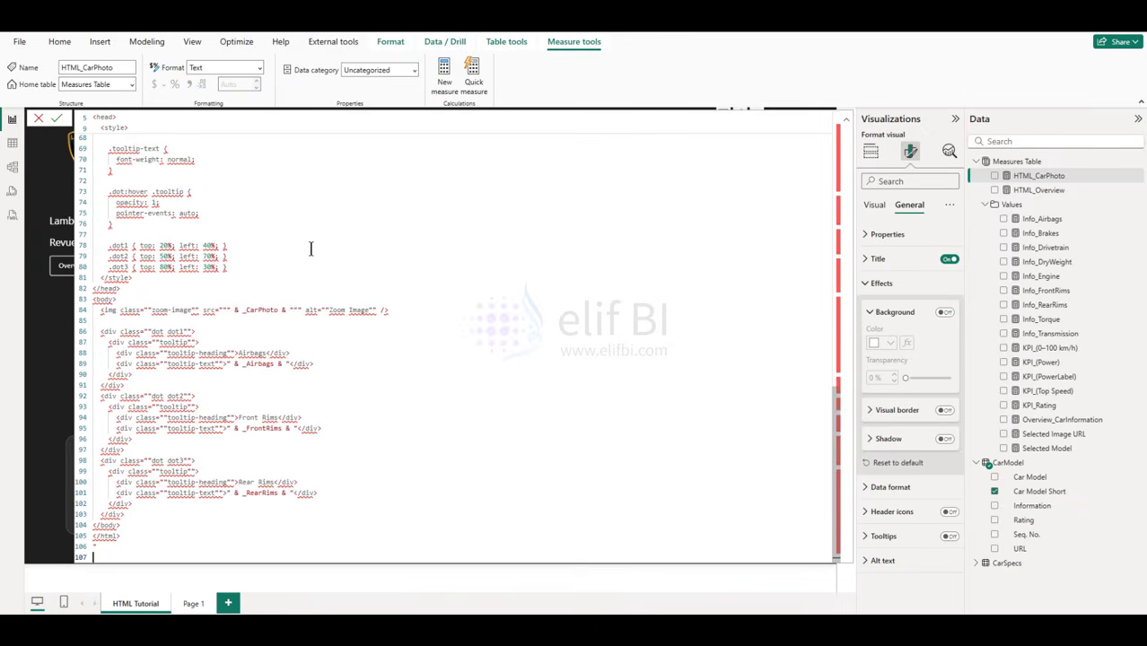
{"action": "key", "text": "ctrl+z"}
{"action": "scroll", "coordinate": [311, 249], "scroll_direction": "up", "scroll_amount": 10}
{"action": "key", "text": "alt+Tab"}
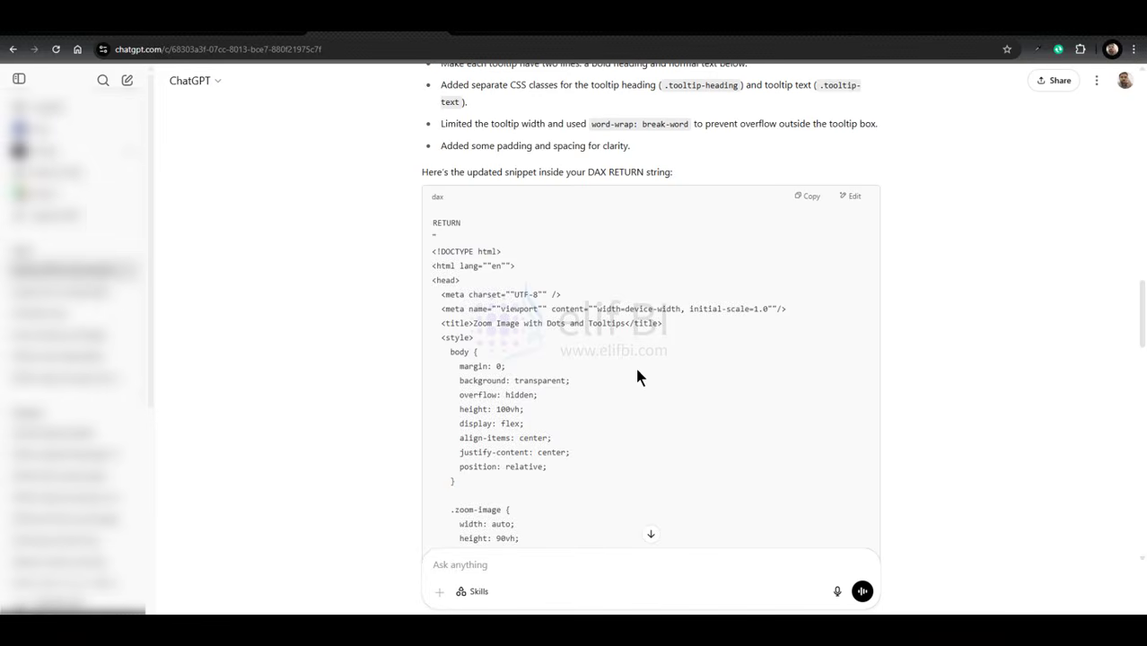
{"action": "key", "text": "alt+Tab"}
Step: Replace the HTML_CarPhoto code below the variables with the copied RETURN snippet, commit it, and check the dot tooltips on the car photo
{"action": "left_click_drag", "start_coordinate": [91, 188], "coordinate": [195, 554]}
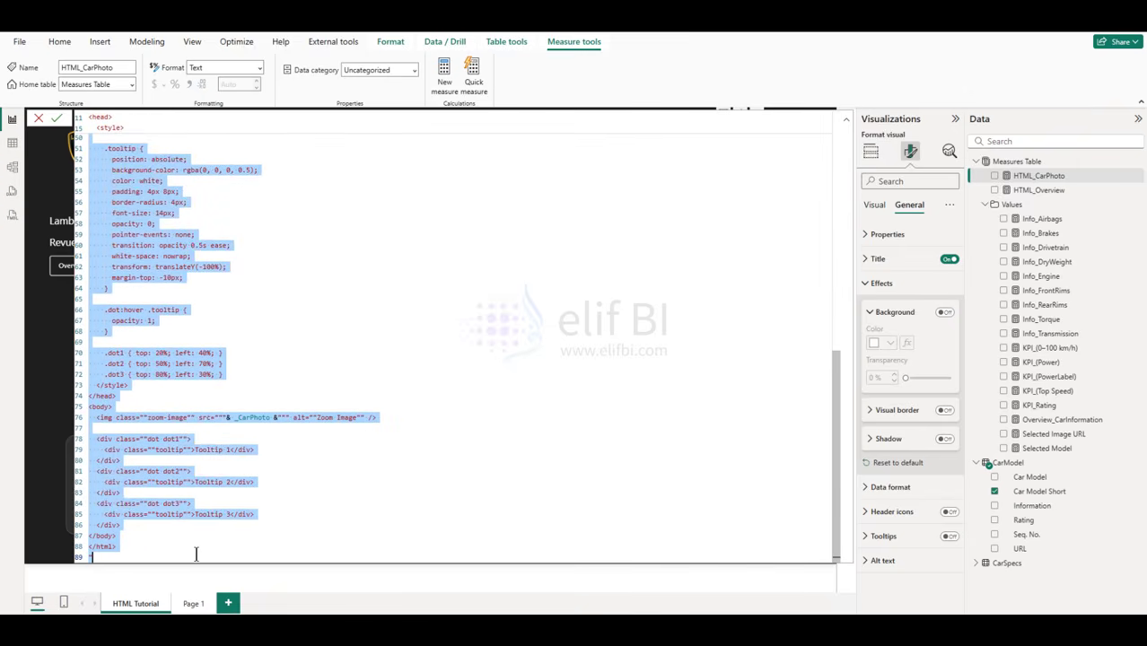
{"action": "key", "text": "ctrl+v"}
{"action": "key", "text": "Return"}
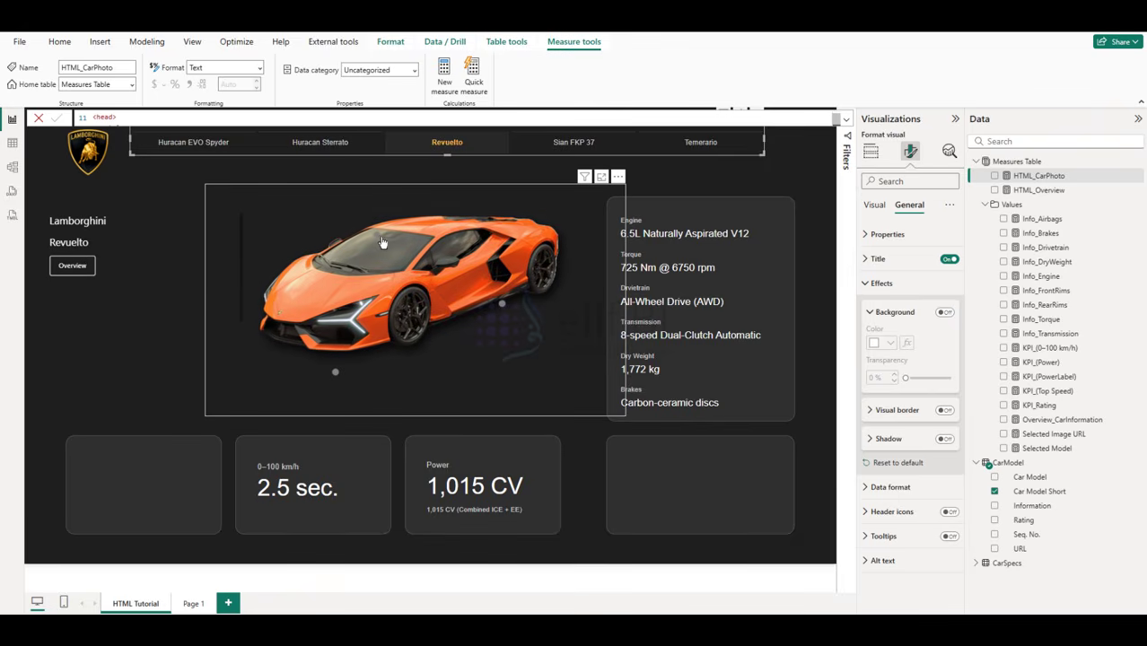
{"action": "mouse_move", "coordinate": [504, 309]}
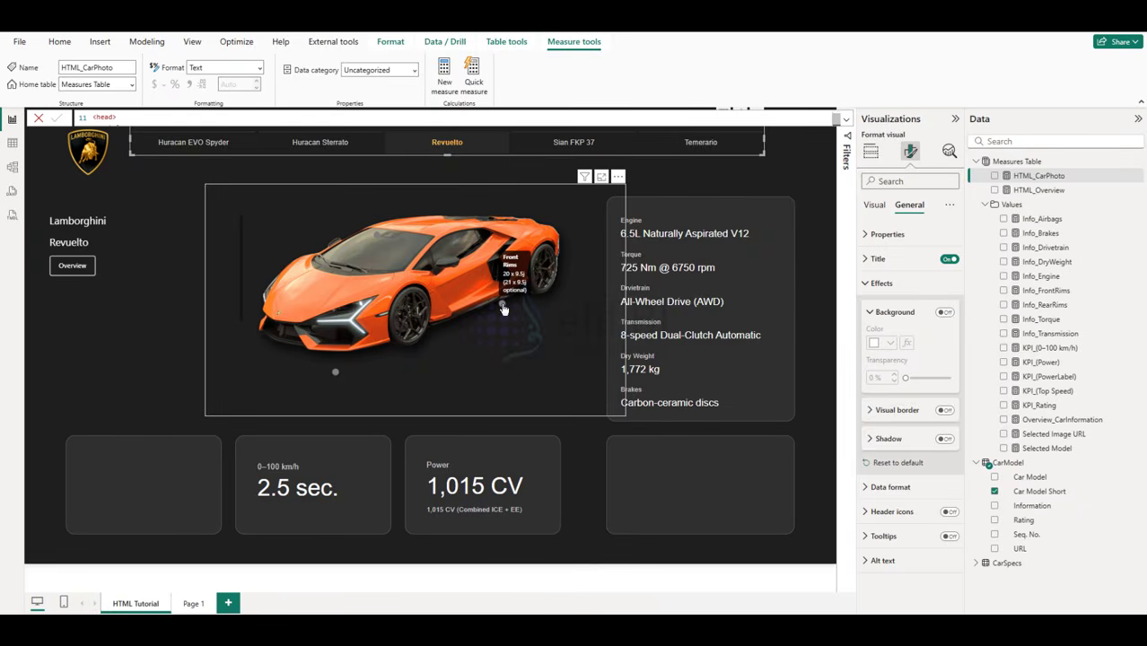
{"action": "mouse_move", "coordinate": [334, 377]}
{"action": "mouse_move", "coordinate": [378, 238]}
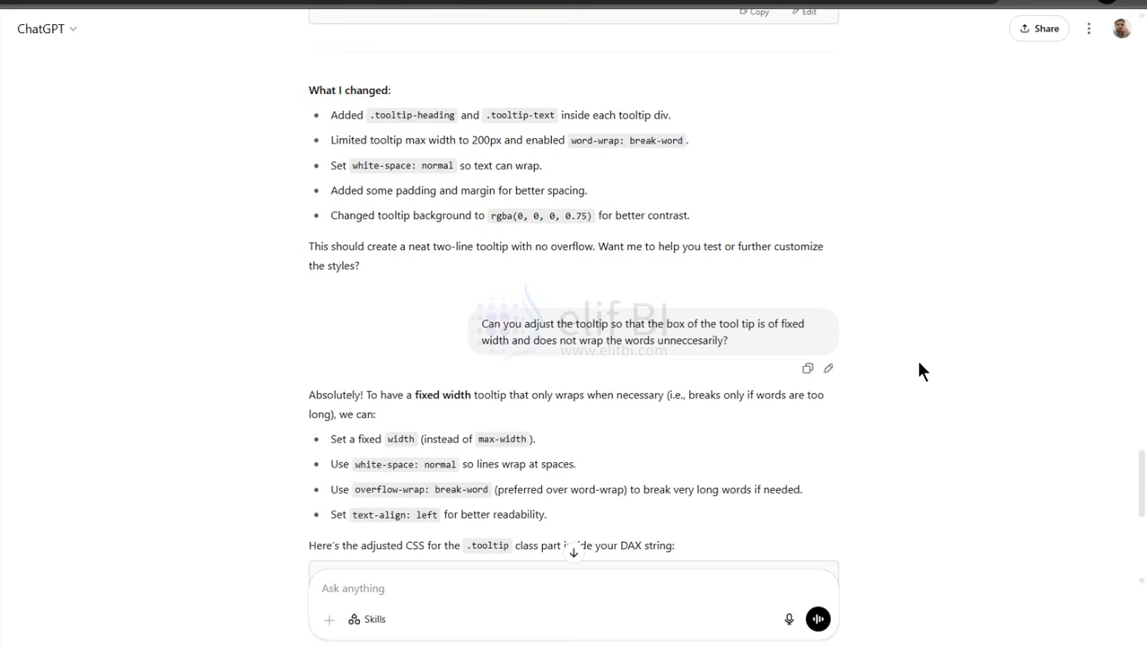
Step: Review the ChatGPT request for a fixed-width tooltip without unnecessary word wrapping, and examine the dot tooltips on the car photo in Power BI
{"action": "scroll", "coordinate": [919, 369], "scroll_direction": "up", "scroll_amount": 5}
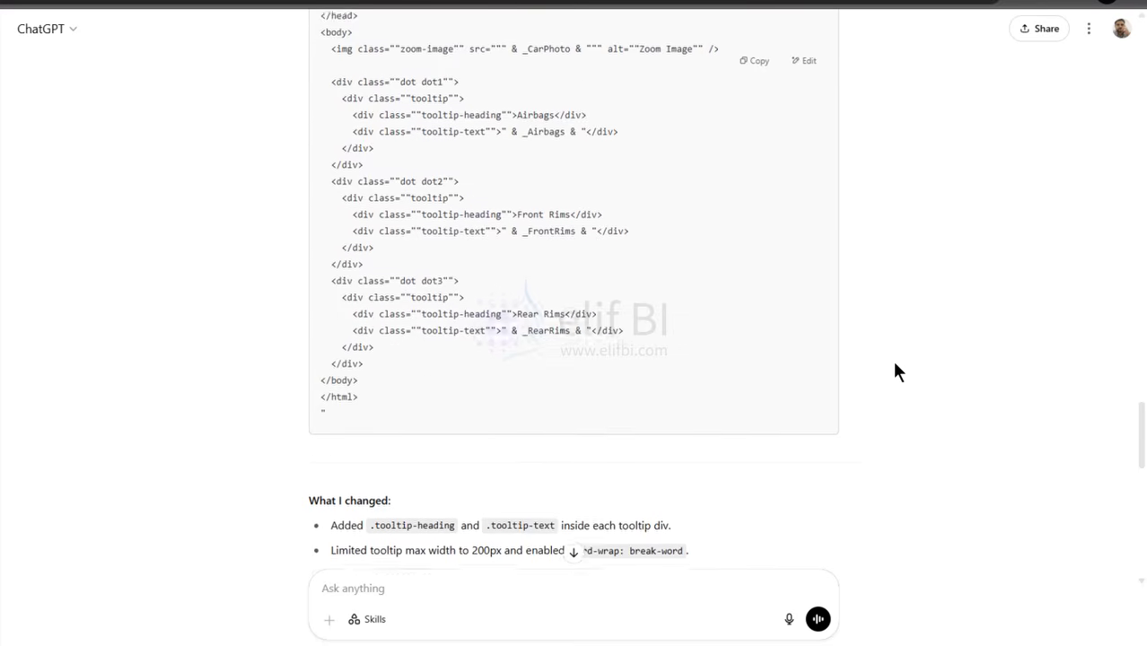
{"action": "scroll", "coordinate": [896, 371], "scroll_direction": "down", "scroll_amount": 8}
{"action": "scroll", "coordinate": [892, 371], "scroll_direction": "up", "scroll_amount": 4}
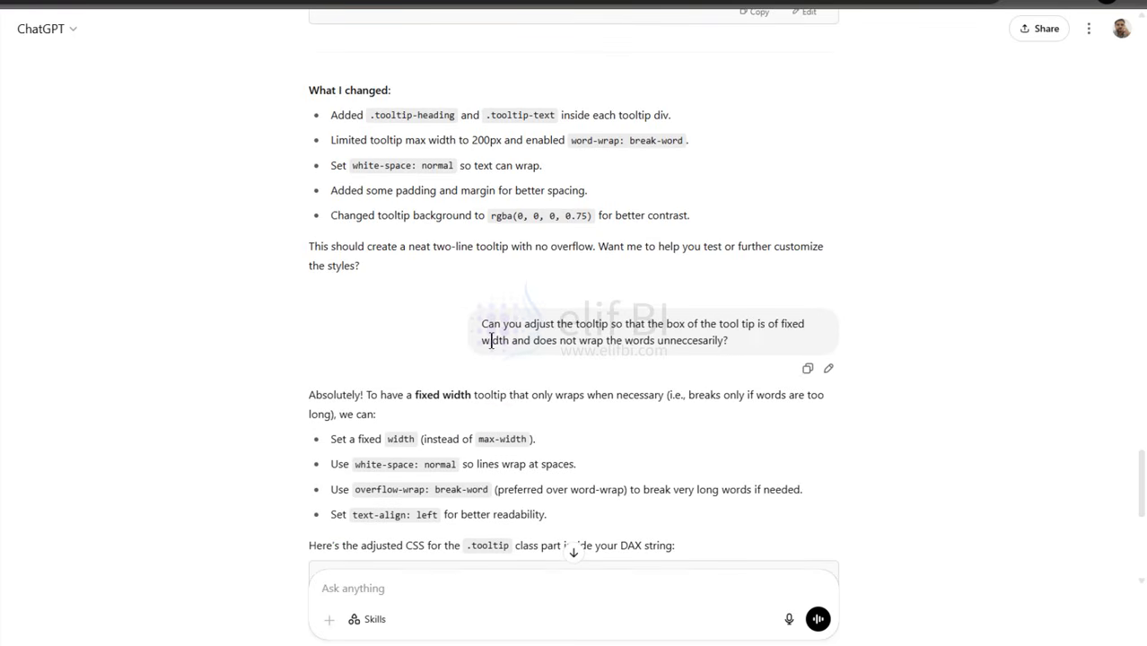
{"action": "left_click_drag", "start_coordinate": [481, 324], "coordinate": [728, 342]}
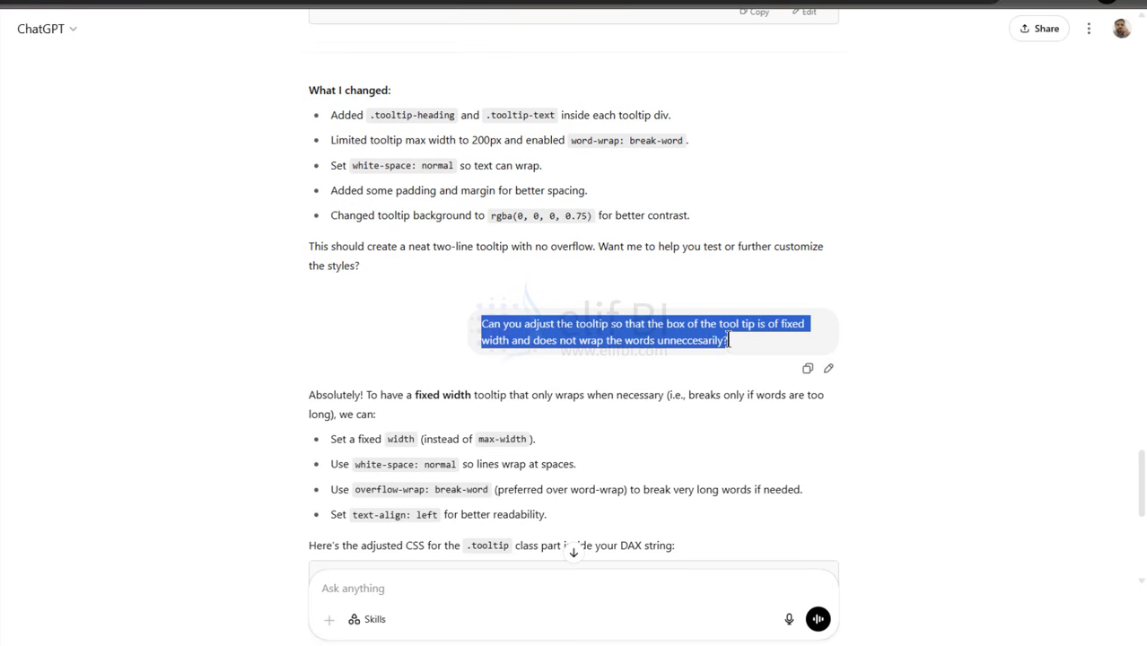
{"action": "left_click", "coordinate": [712, 645]}
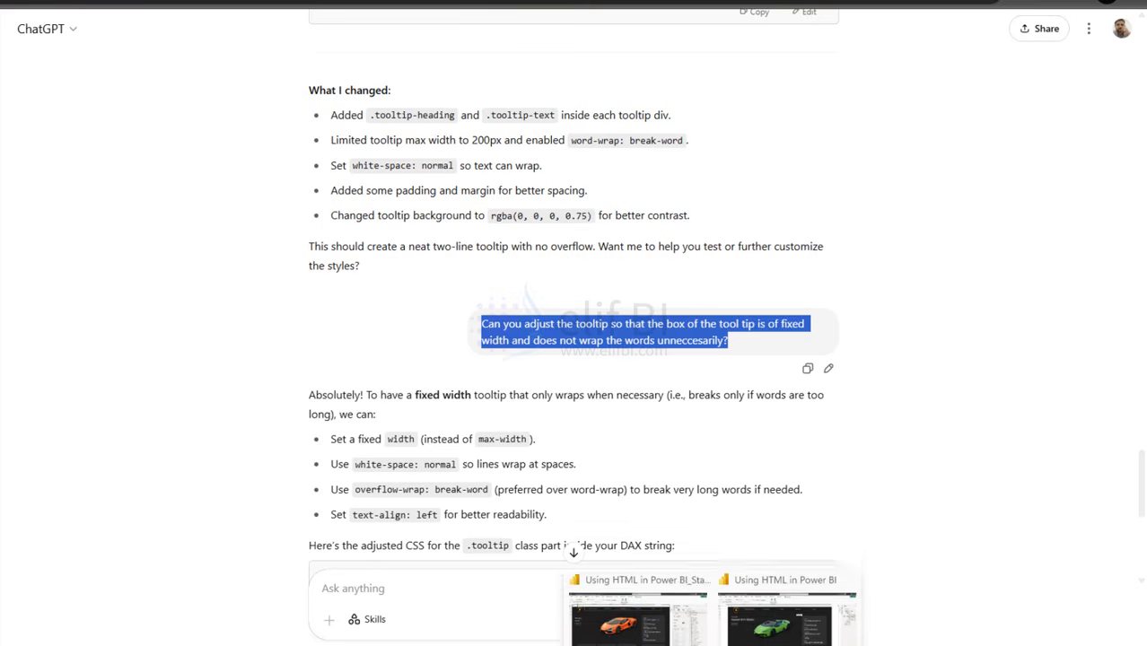
{"action": "left_click", "coordinate": [606, 621]}
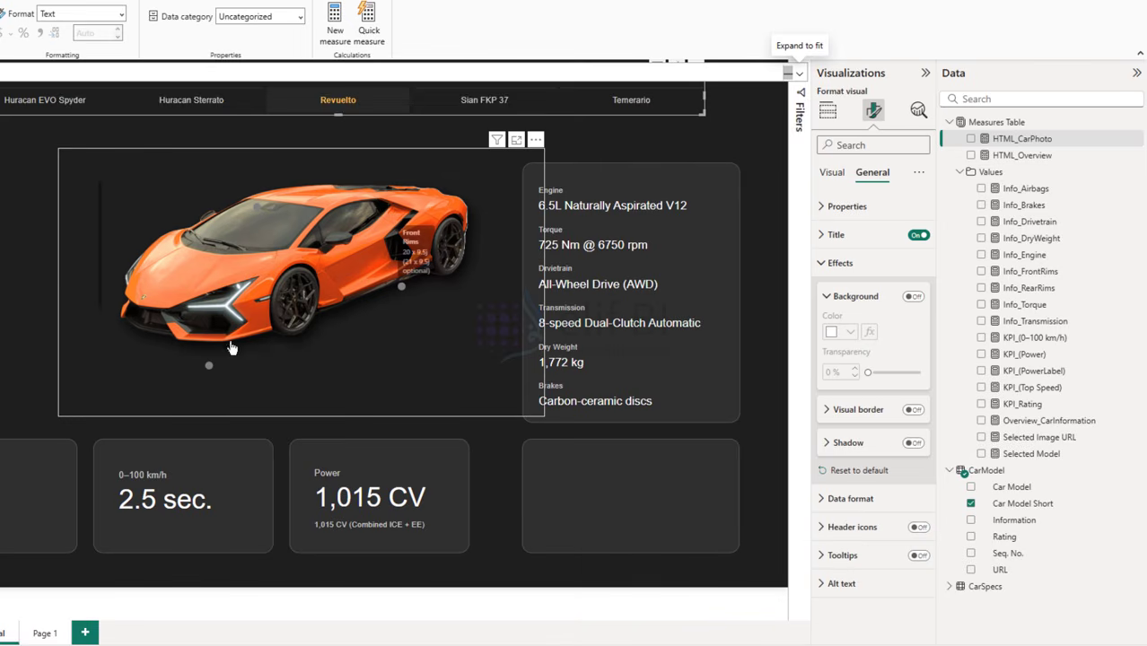
{"action": "mouse_move", "coordinate": [209, 367]}
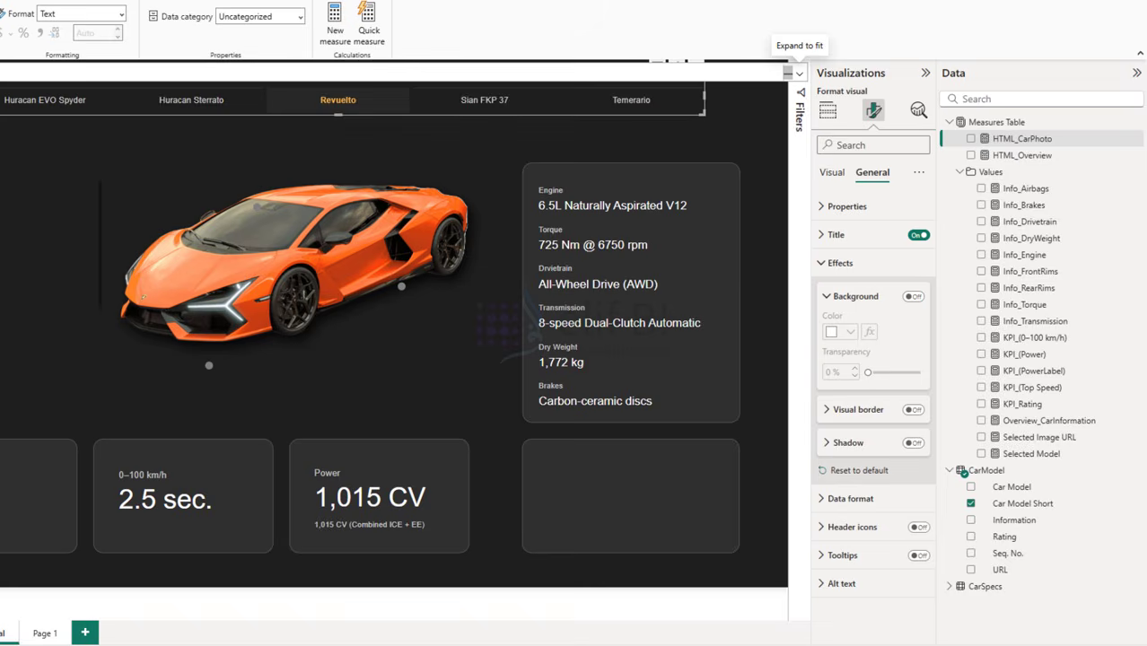
Step: Switch to ChatGPT and copy the adjusted .tooltip CSS rule with the fixed 220px width
{"action": "key", "text": "alt+Tab"}
{"action": "scroll", "coordinate": [465, 382], "scroll_direction": "down", "scroll_amount": 5}
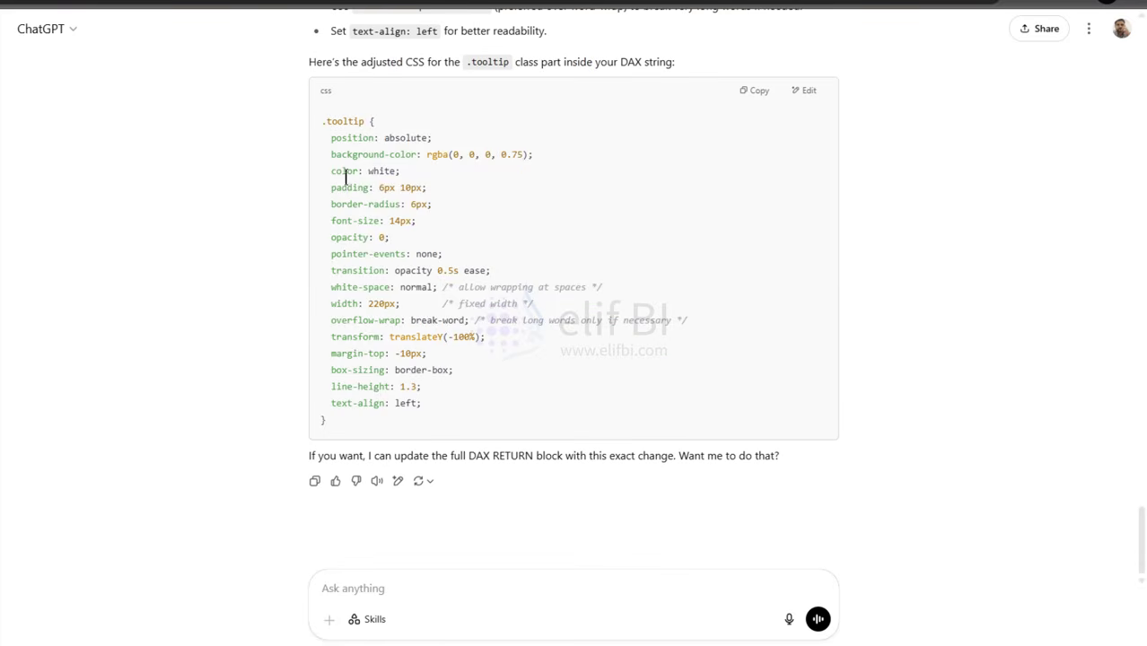
{"action": "left_click_drag", "start_coordinate": [320, 123], "coordinate": [323, 422]}
{"action": "key", "text": "ctrl+c"}
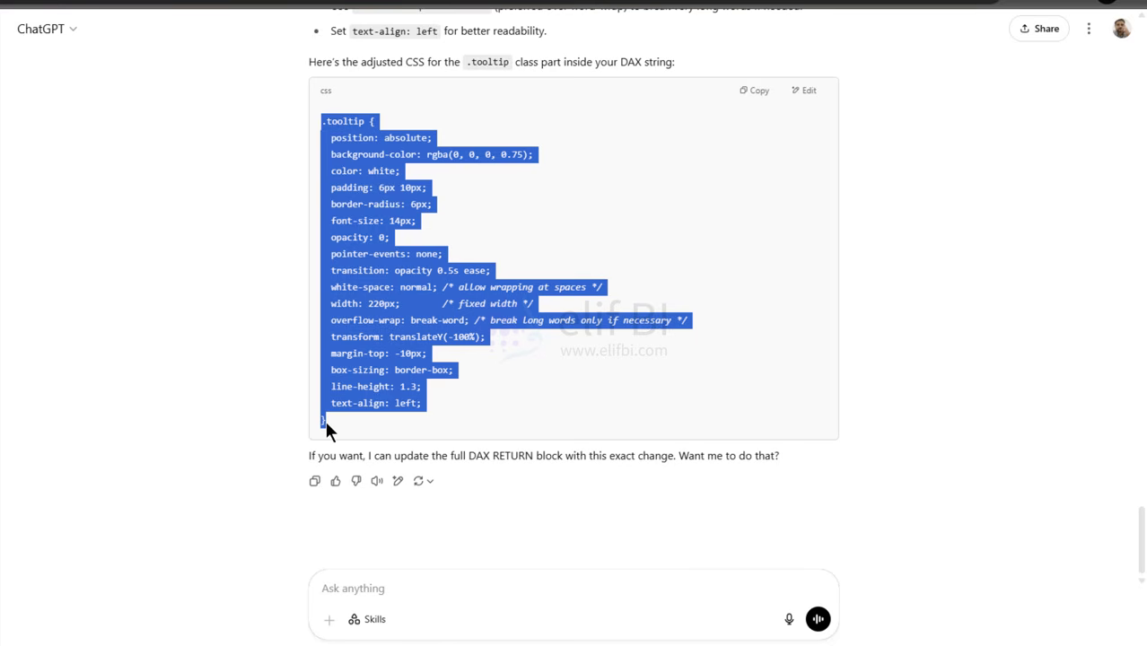
{"action": "right_click", "coordinate": [390, 241]}
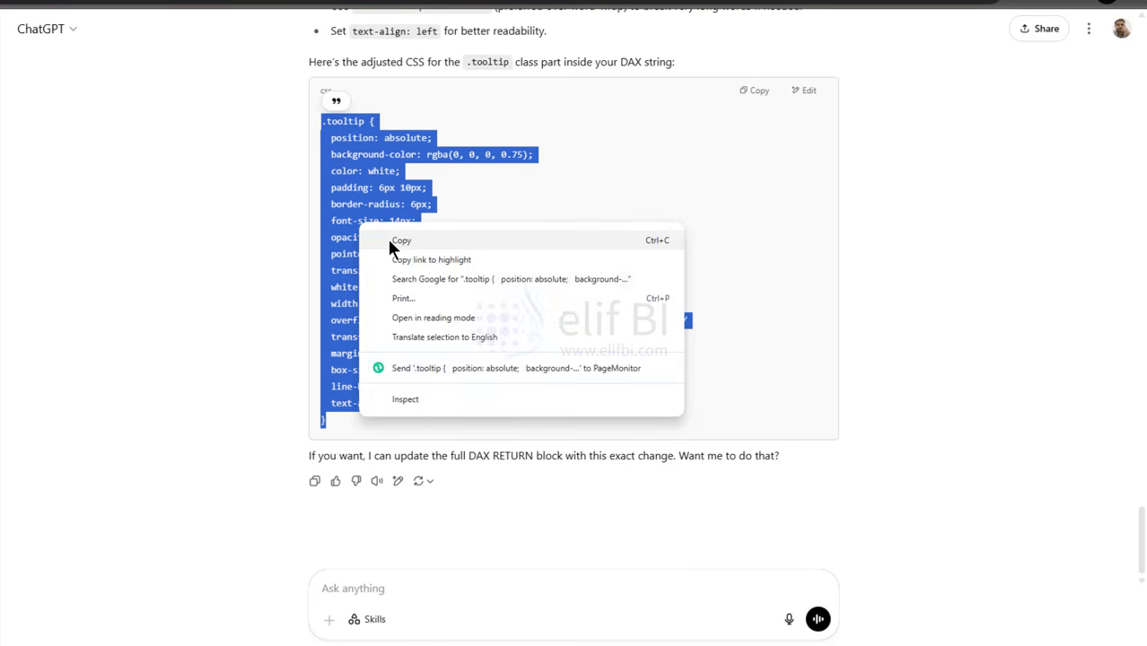
{"action": "left_click", "coordinate": [396, 237]}
Step: Switch to Power BI, replace the .tooltip rule in the HTML_CarPhoto measure with the copied CSS, and collapse the formula editor
{"action": "left_click", "coordinate": [709, 645]}
{"action": "left_click", "coordinate": [671, 609]}
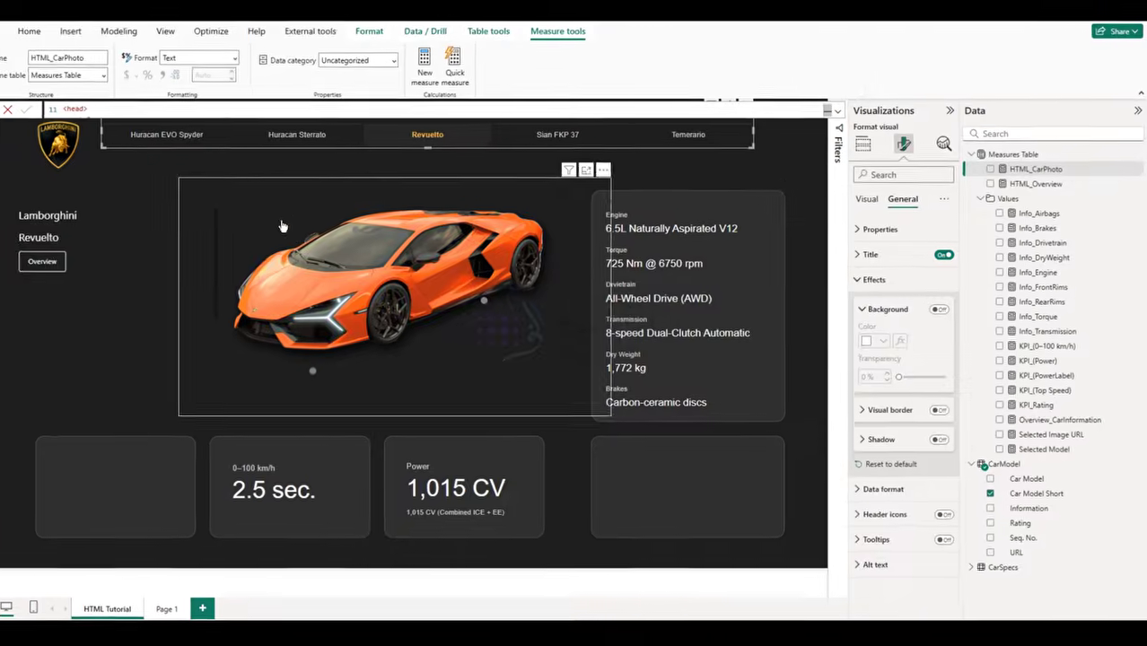
{"action": "left_click", "coordinate": [834, 119]}
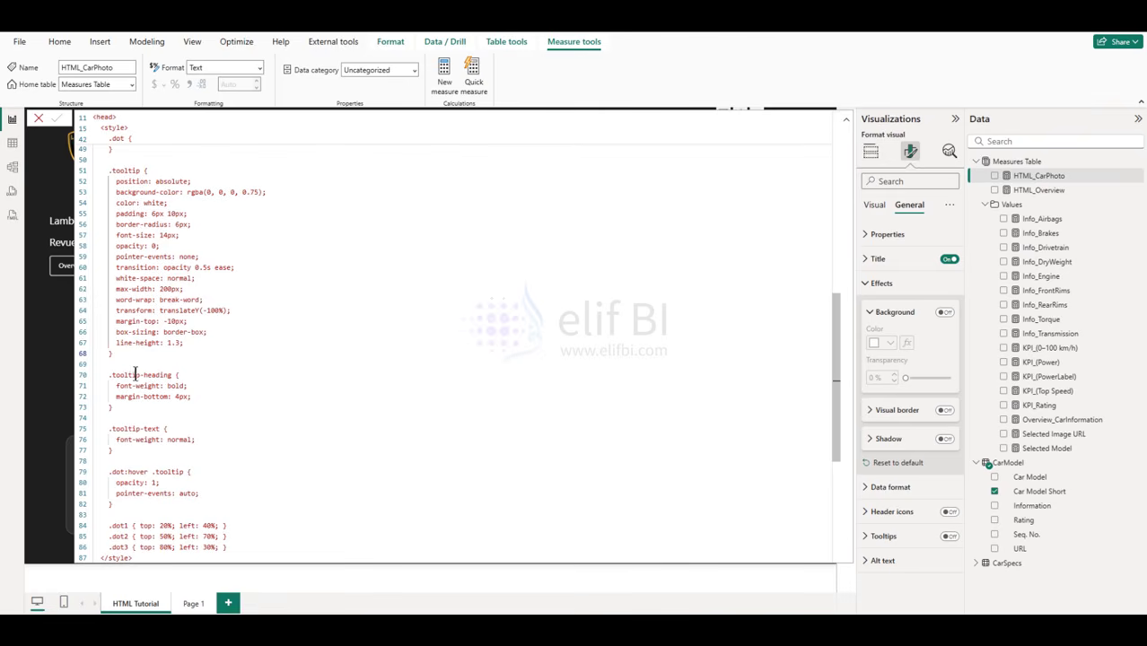
{"action": "scroll", "coordinate": [123, 358], "scroll_direction": "down", "scroll_amount": 1}
{"action": "scroll", "coordinate": [124, 357], "scroll_direction": "up", "scroll_amount": 1}
{"action": "left_click_drag", "start_coordinate": [124, 357], "coordinate": [108, 170]}
{"action": "key", "text": "ctrl+v"}
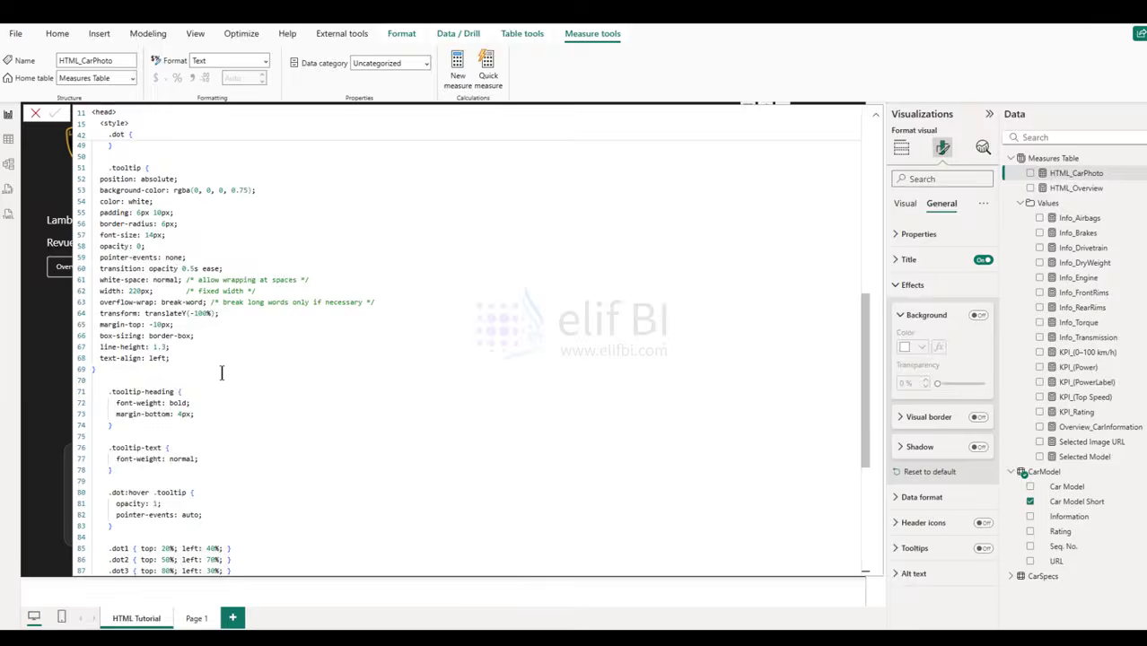
{"action": "left_click", "coordinate": [876, 115]}
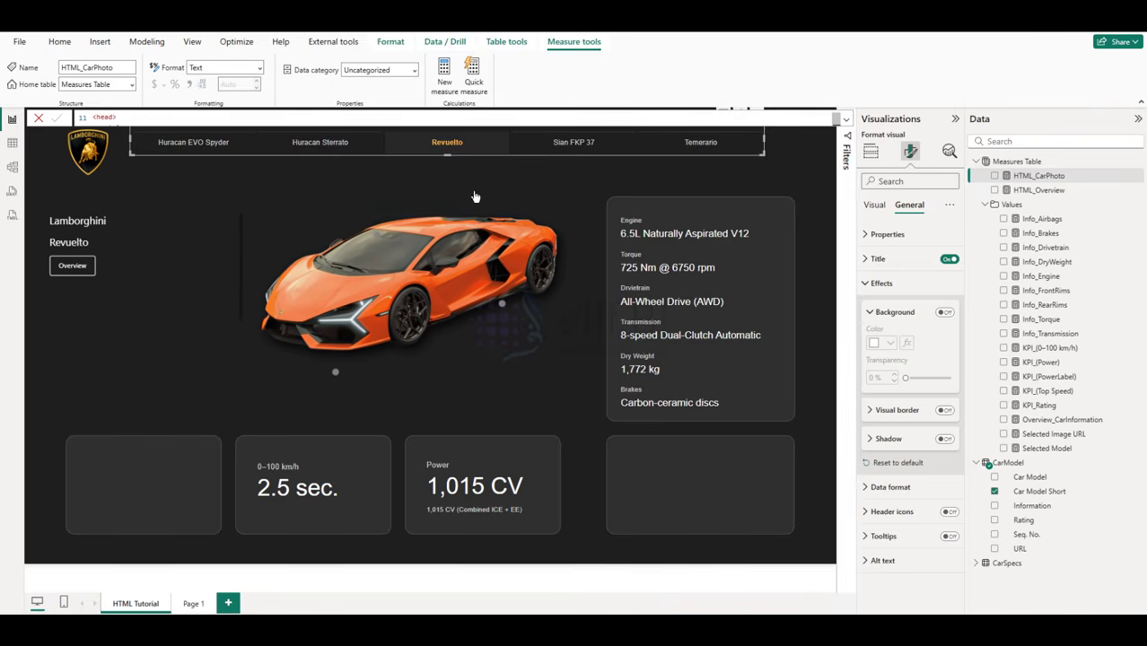
Step: Check the tooltips of all three dots on the Revuelto photo
{"action": "mouse_move", "coordinate": [381, 241]}
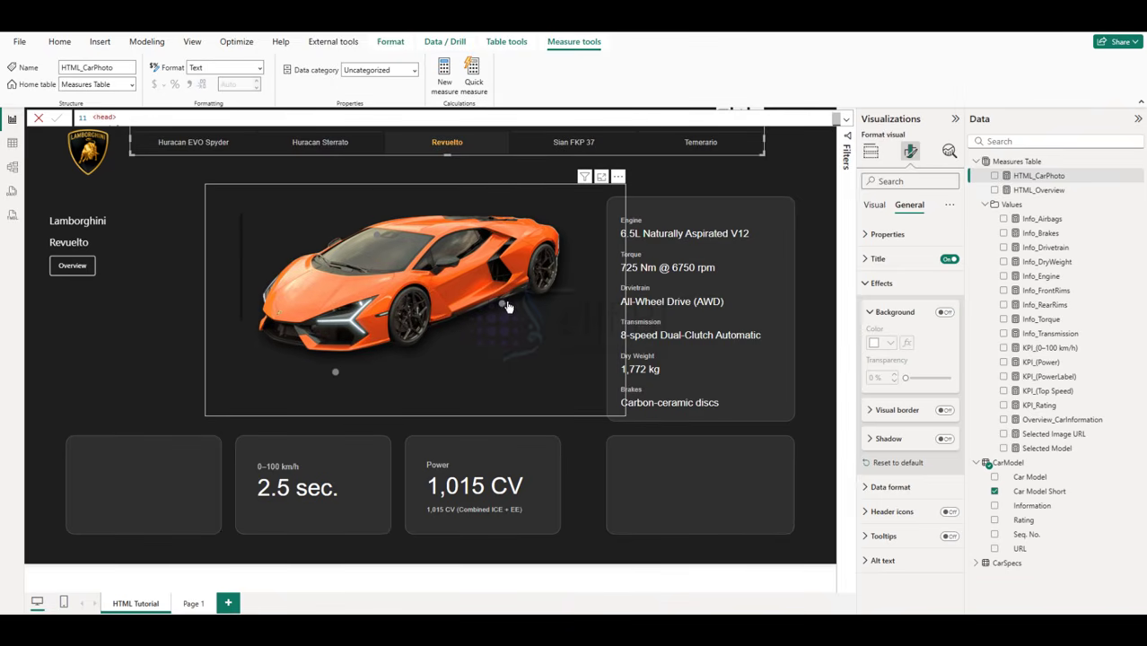
{"action": "mouse_move", "coordinate": [505, 309]}
{"action": "mouse_move", "coordinate": [336, 374]}
Step: Expand the HTML_CarPhoto formula and trace the tooltip-heading class from the dot markup back to its CSS rule
{"action": "left_click", "coordinate": [846, 119]}
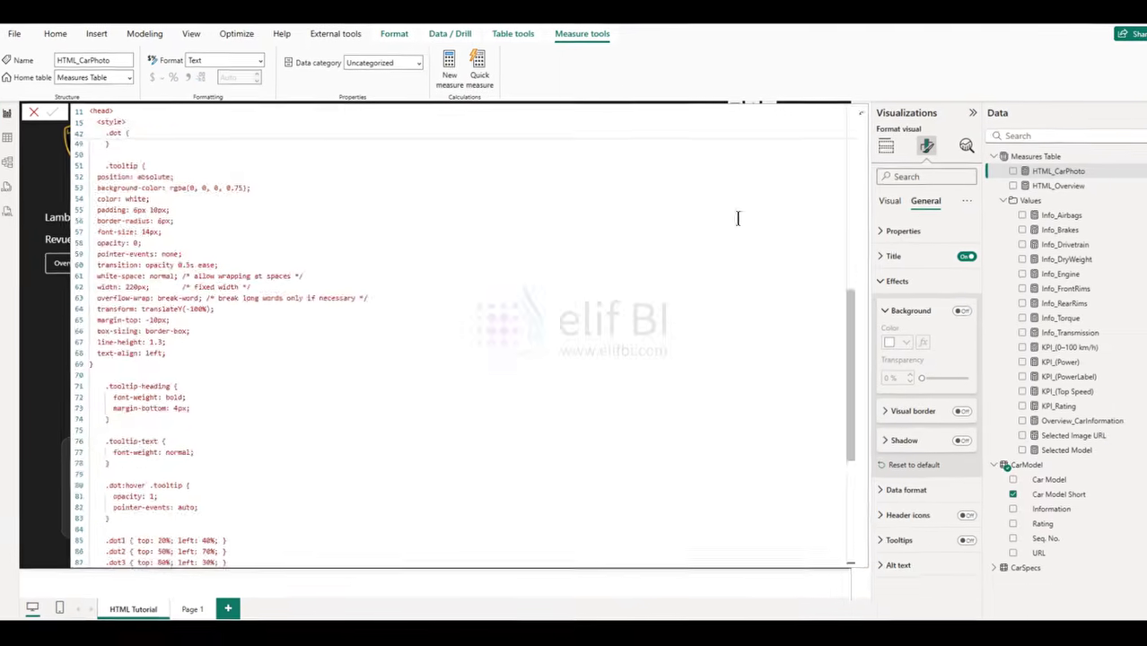
{"action": "scroll", "coordinate": [737, 218], "scroll_direction": "down", "scroll_amount": 5}
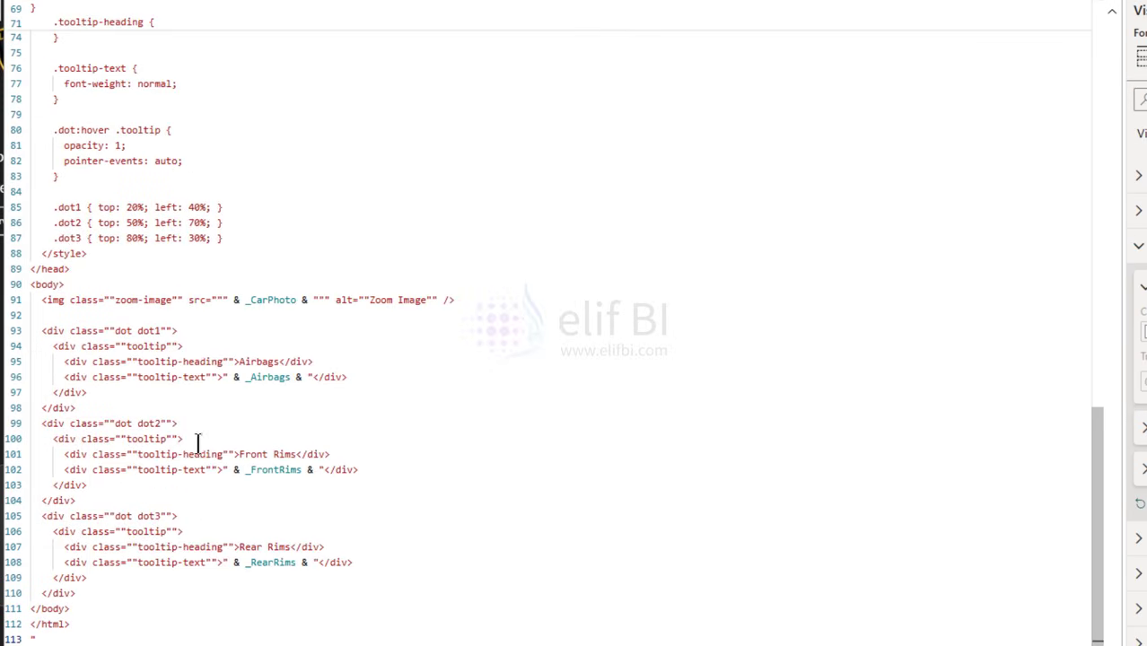
{"action": "left_click_drag", "start_coordinate": [139, 454], "coordinate": [216, 454]}
{"action": "double_click", "coordinate": [202, 455]}
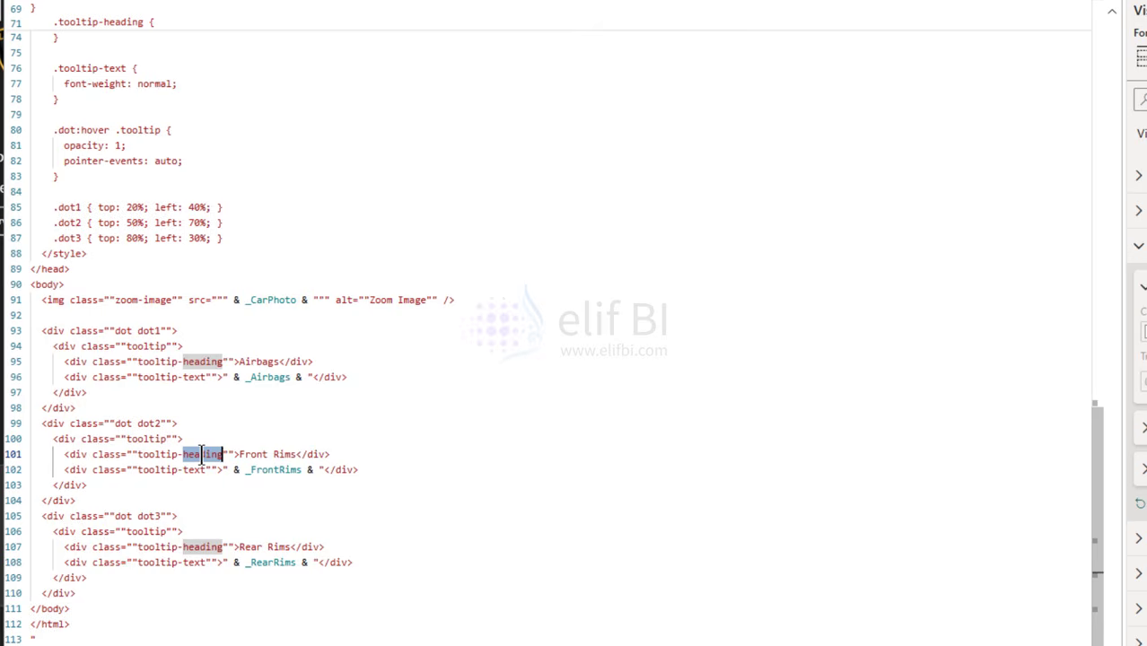
{"action": "key", "text": "ctrl+d"}
{"action": "key", "text": "ctrl+d"}
{"action": "key", "text": "ctrl+d"}
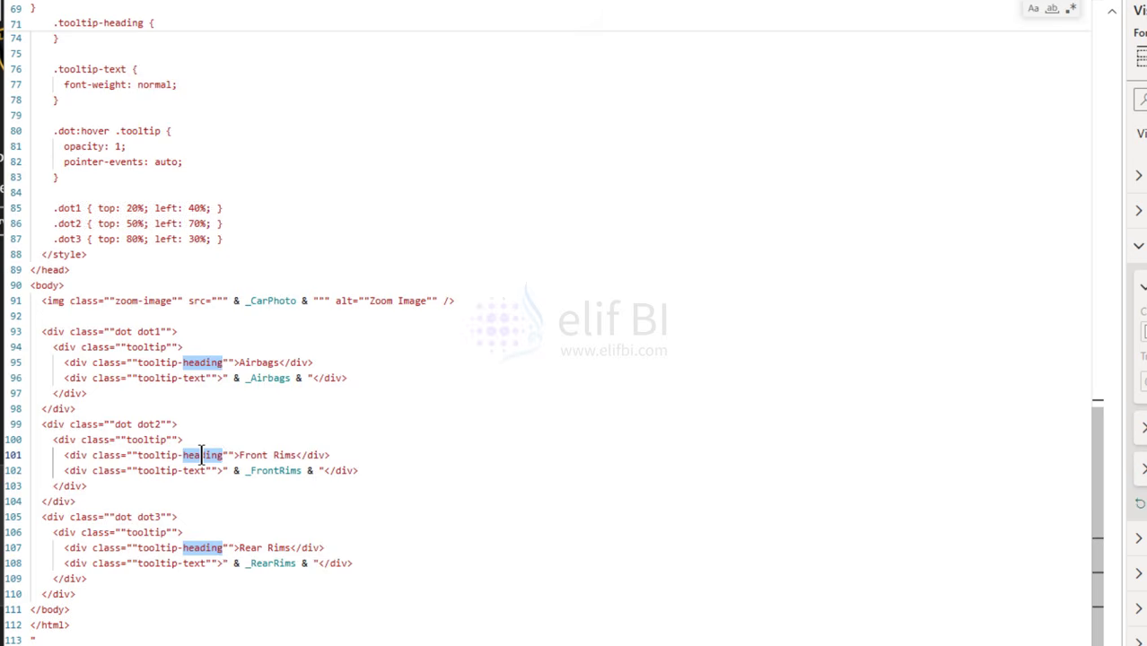
{"action": "scroll", "coordinate": [436, 464], "scroll_direction": "up", "scroll_amount": 14}
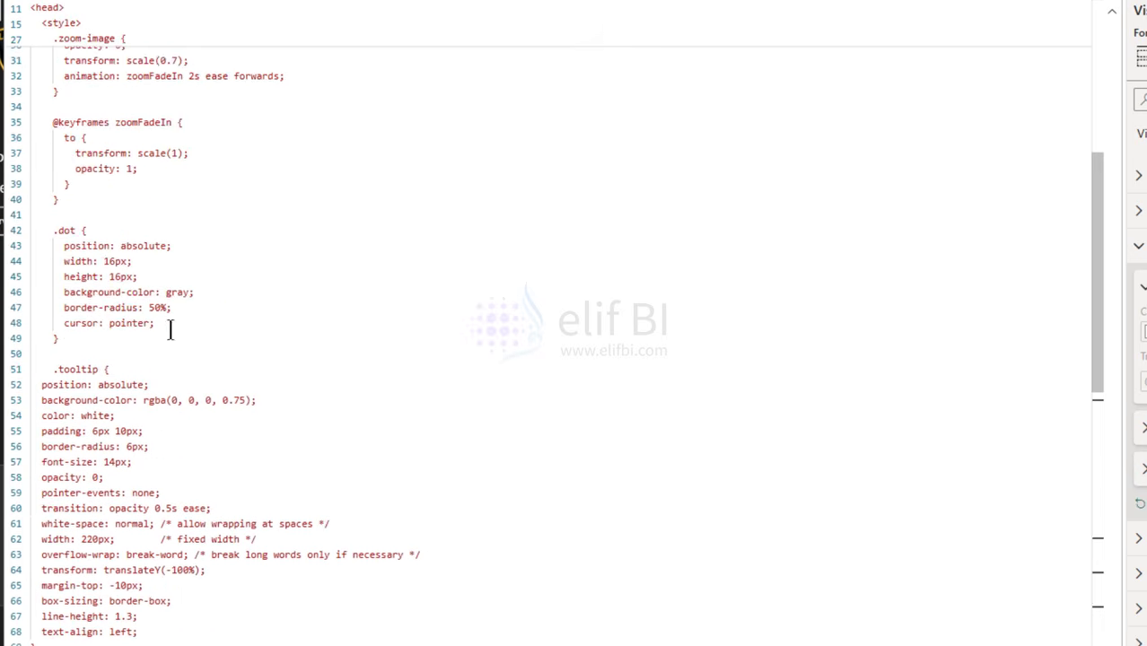
{"action": "scroll", "coordinate": [148, 236], "scroll_direction": "up", "scroll_amount": 6}
{"action": "scroll", "coordinate": [151, 251], "scroll_direction": "down", "scroll_amount": 9}
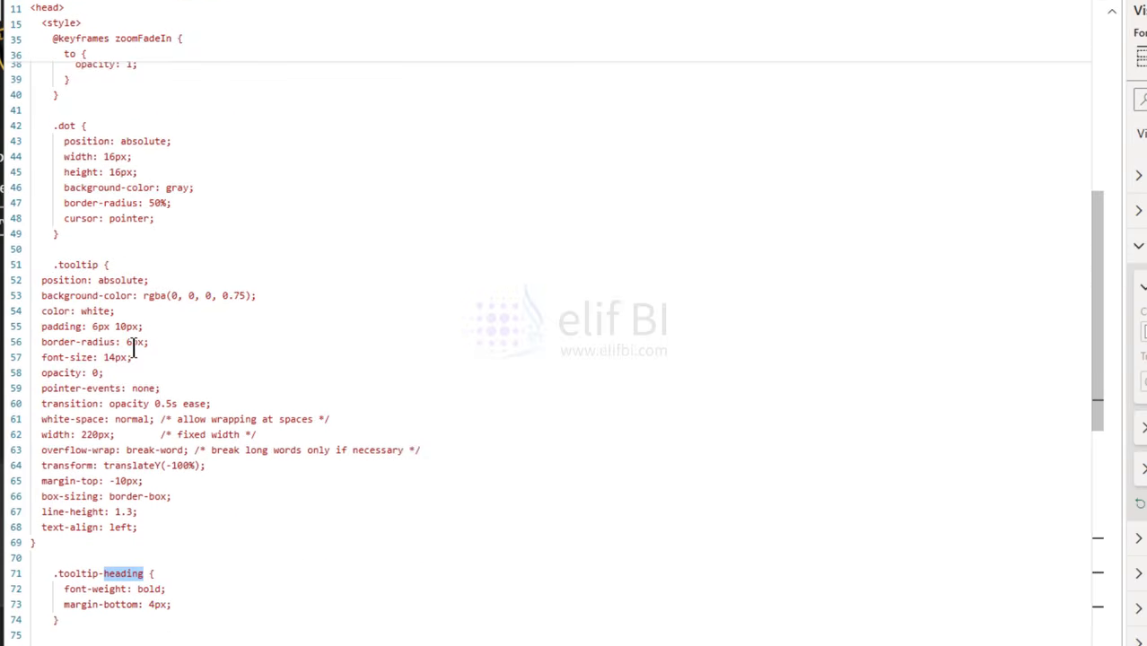
{"action": "scroll", "coordinate": [135, 354], "scroll_direction": "down", "scroll_amount": 6}
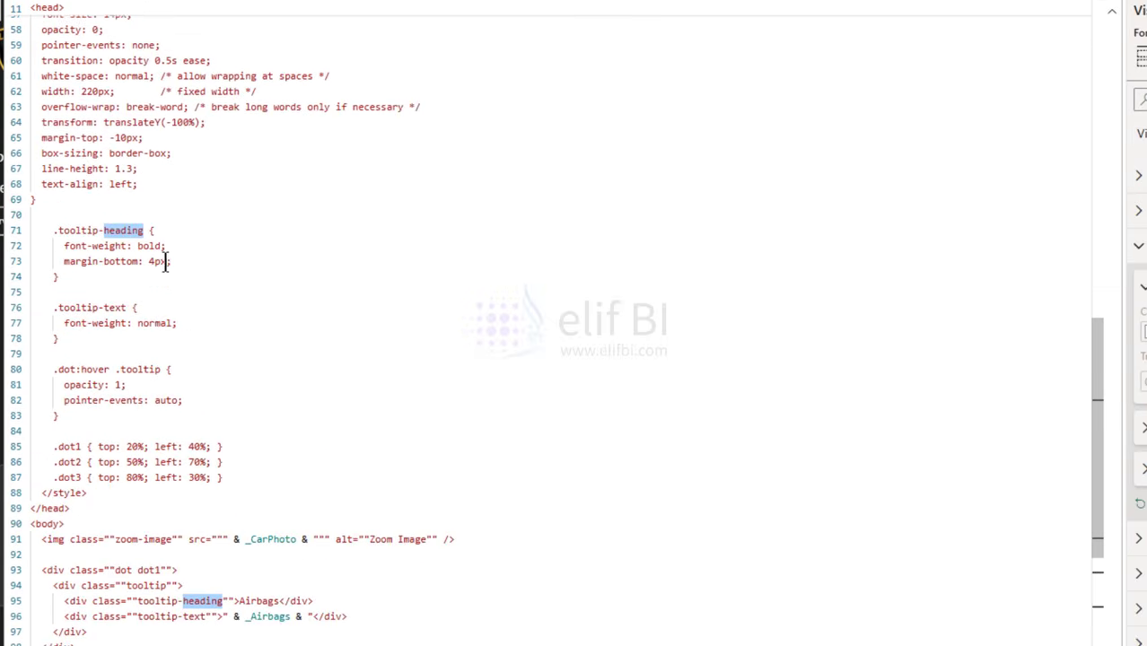
Step: Add color: yellow; below the margin-bottom line of the .tooltip-heading rule and check the upper dot's tooltip on the car photo
{"action": "left_click", "coordinate": [194, 262]}
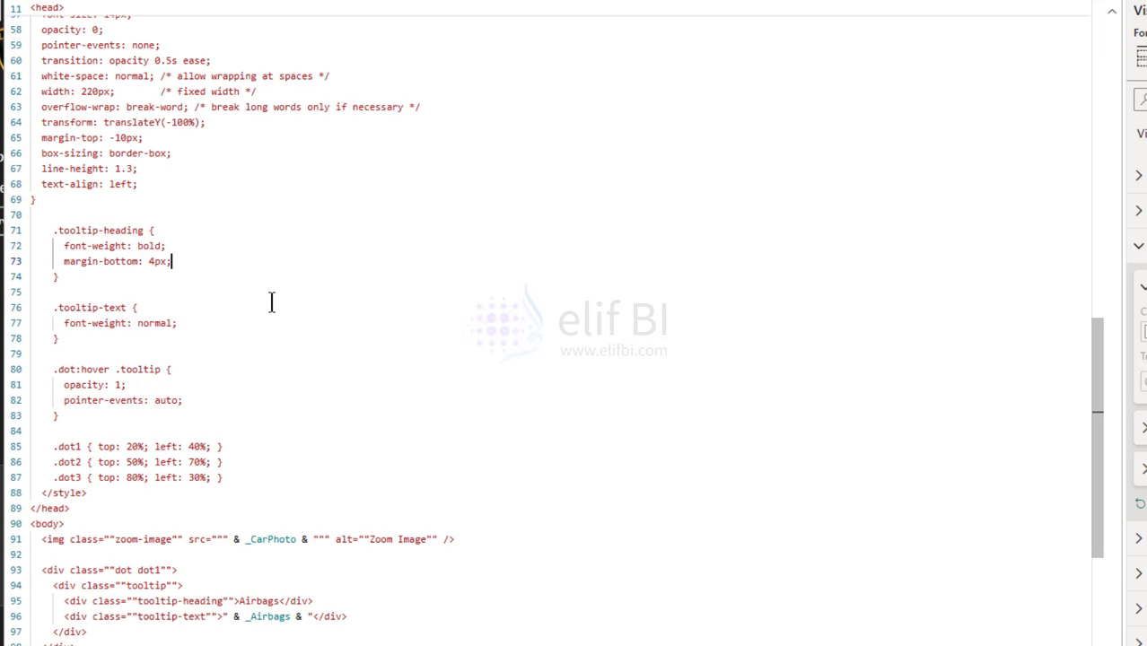
{"action": "key", "text": "Return"}
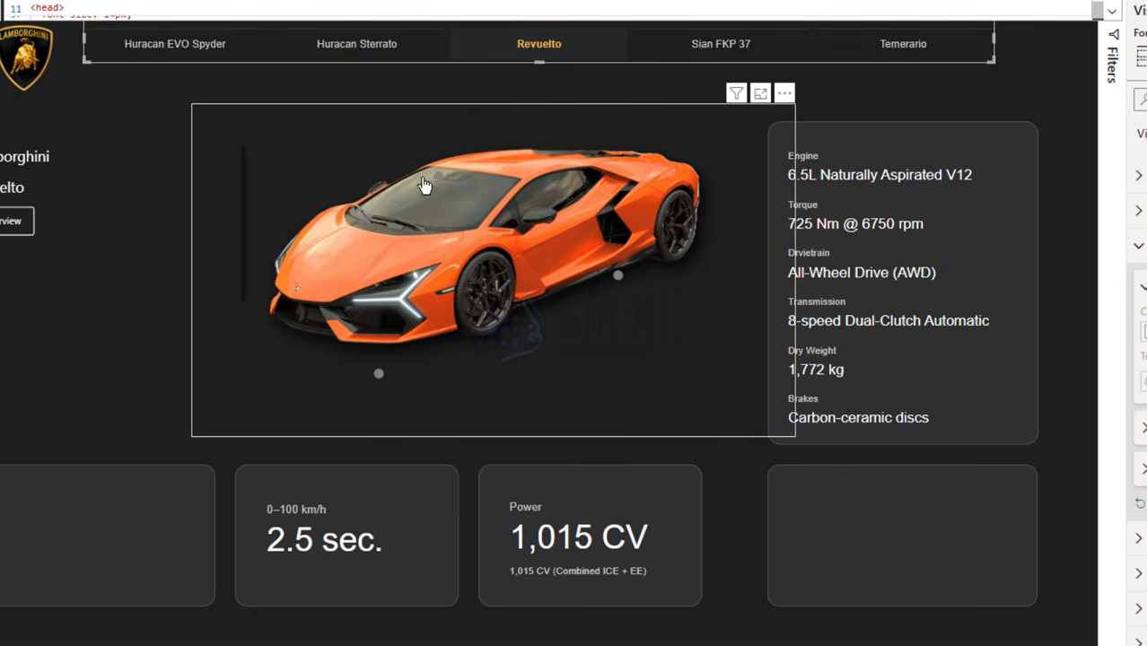
{"action": "mouse_move", "coordinate": [442, 184]}
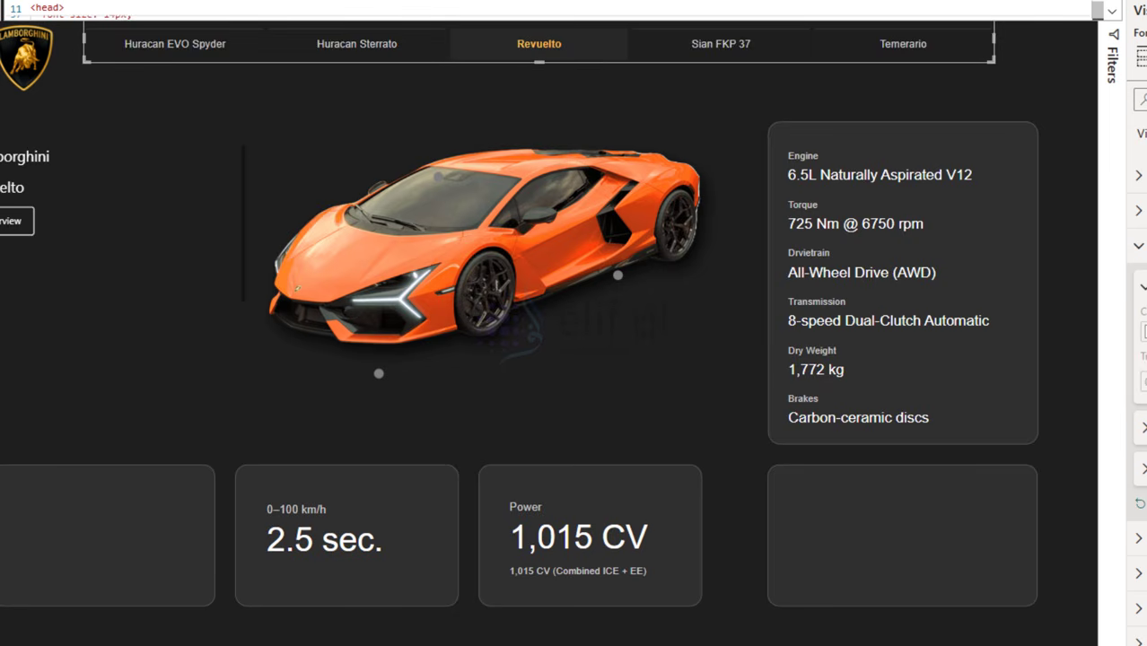
Step: Set the .tooltip-heading color in the HTML_CarPhoto measure to #f2b950 and check the upper dot's tooltip on the car photo
{"action": "left_click", "coordinate": [1111, 11]}
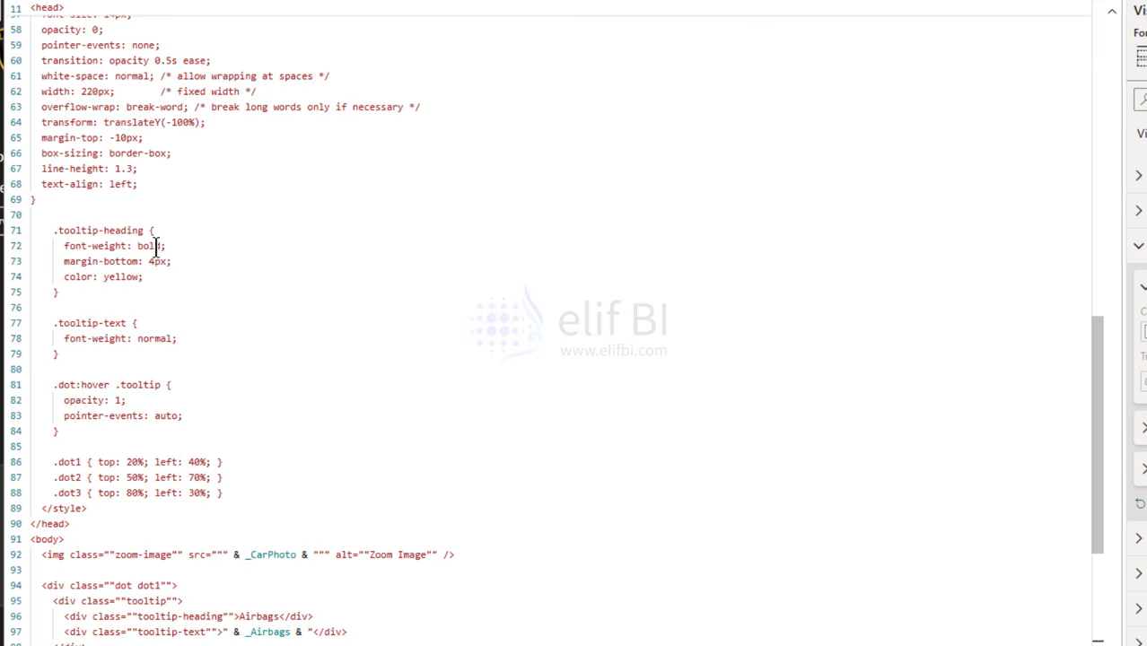
{"action": "double_click", "coordinate": [117, 277]}
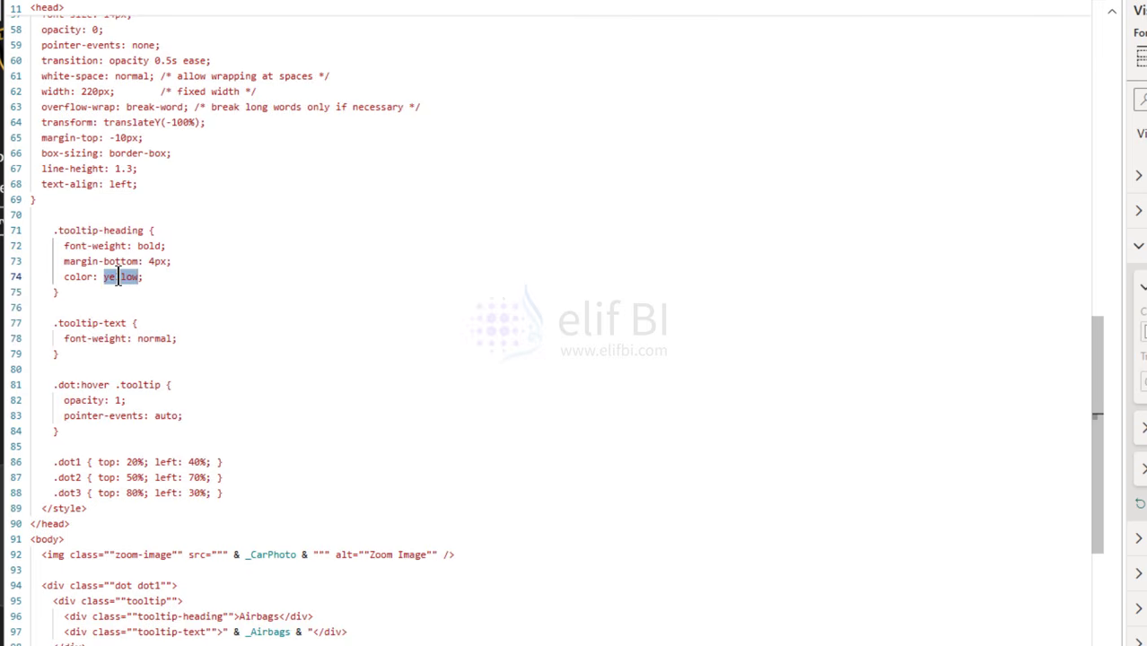
{"action": "type", "text": "#f2b950"}
{"action": "left_click", "coordinate": [1111, 11]}
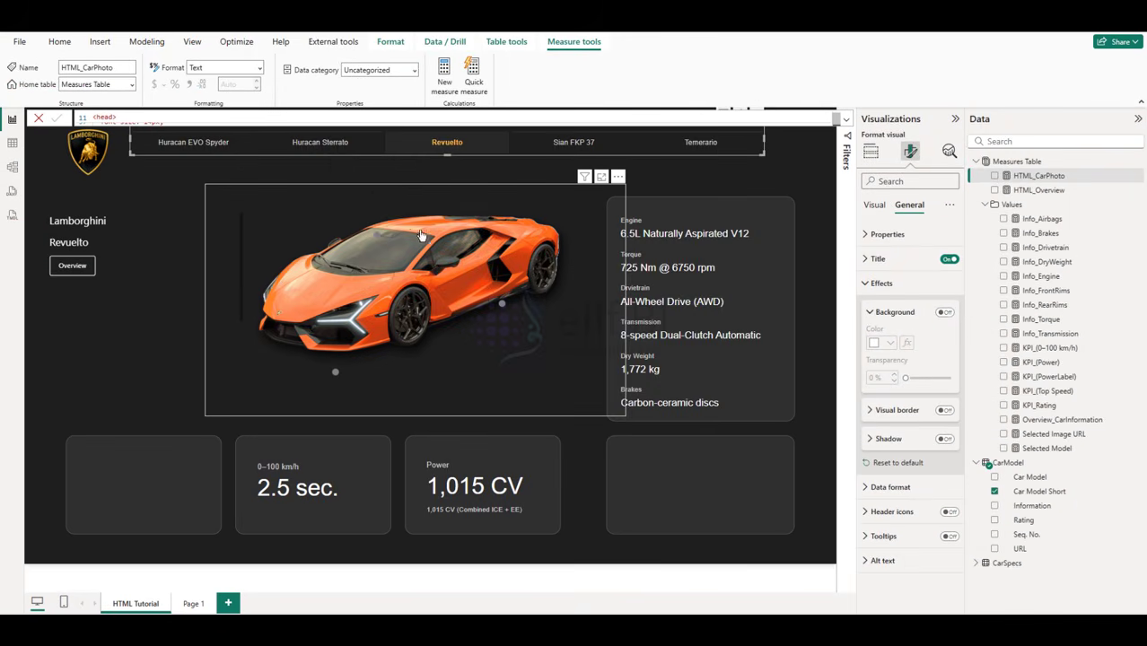
{"action": "mouse_move", "coordinate": [381, 241]}
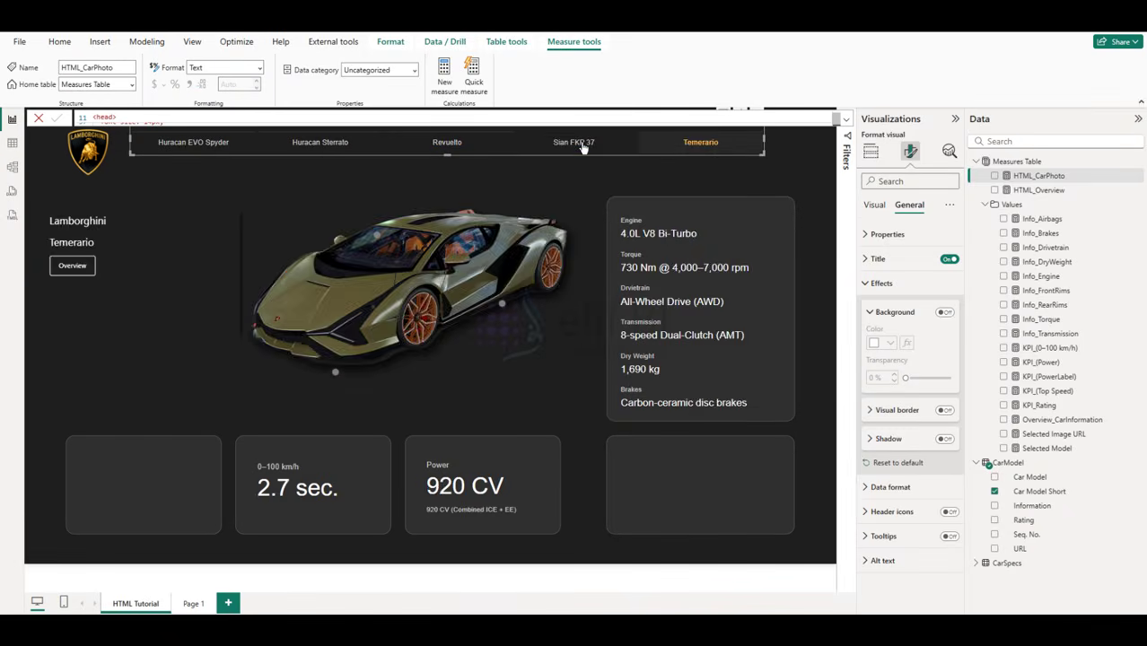
Step: Step through the Sian FKP 37, Revuelto, Huracan Sterrato and Huracan EVO Spyder models, and check the dot tooltips on the last one
{"action": "left_click", "coordinate": [582, 148]}
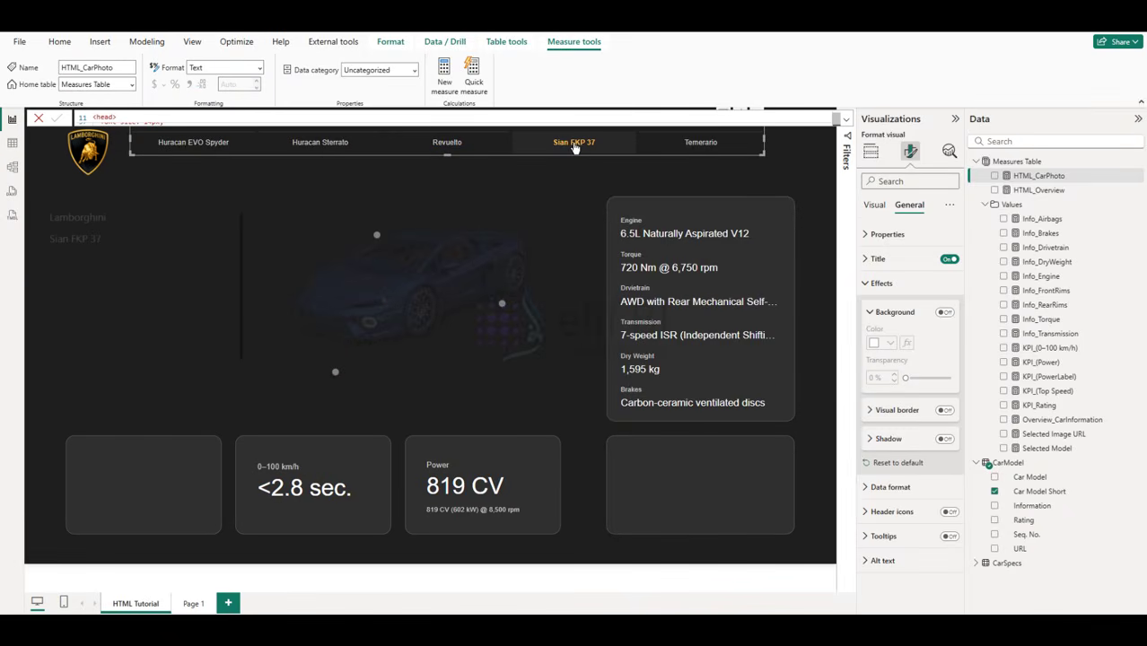
{"action": "left_click", "coordinate": [448, 146]}
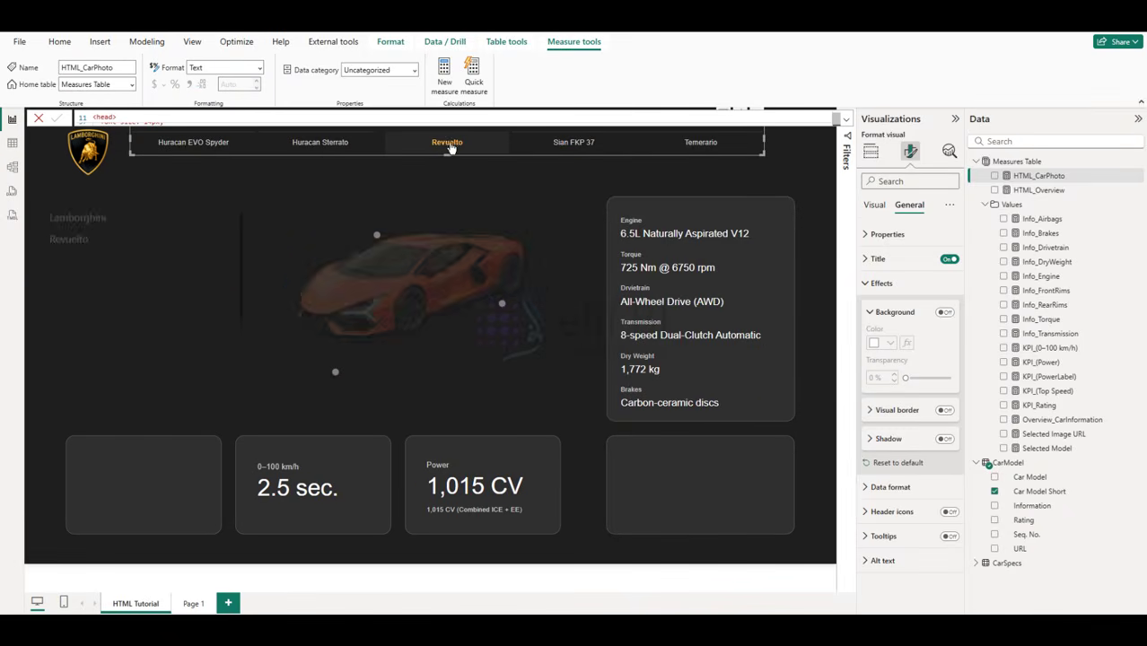
{"action": "left_click", "coordinate": [323, 145]}
{"action": "left_click", "coordinate": [193, 144]}
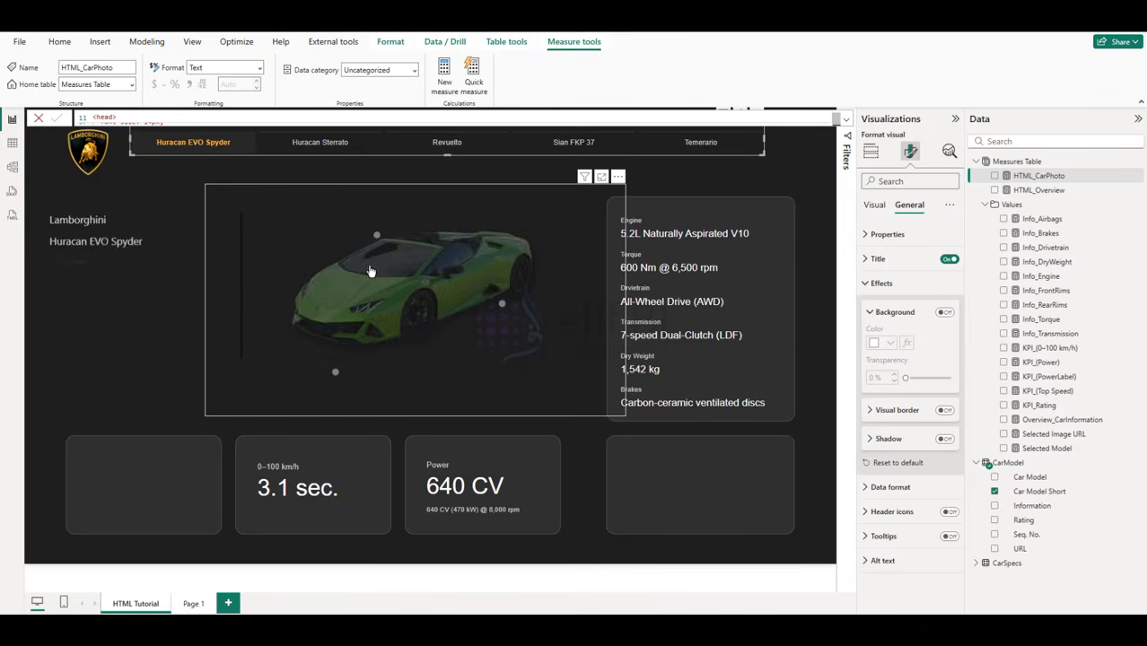
{"action": "mouse_move", "coordinate": [335, 376]}
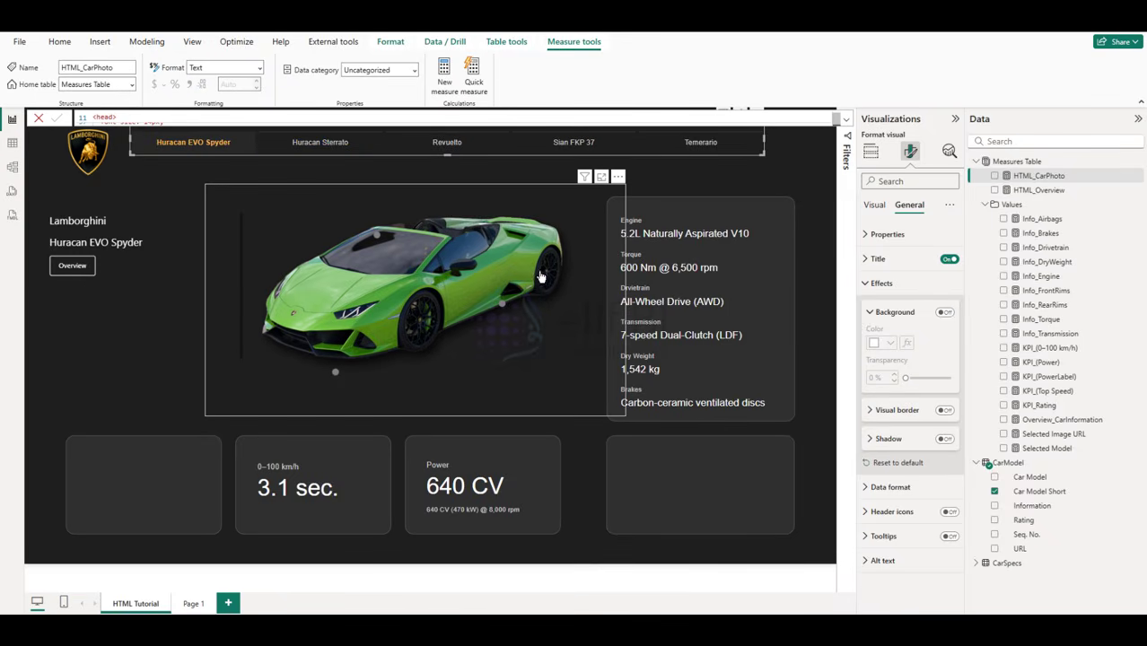
{"action": "mouse_move", "coordinate": [505, 310]}
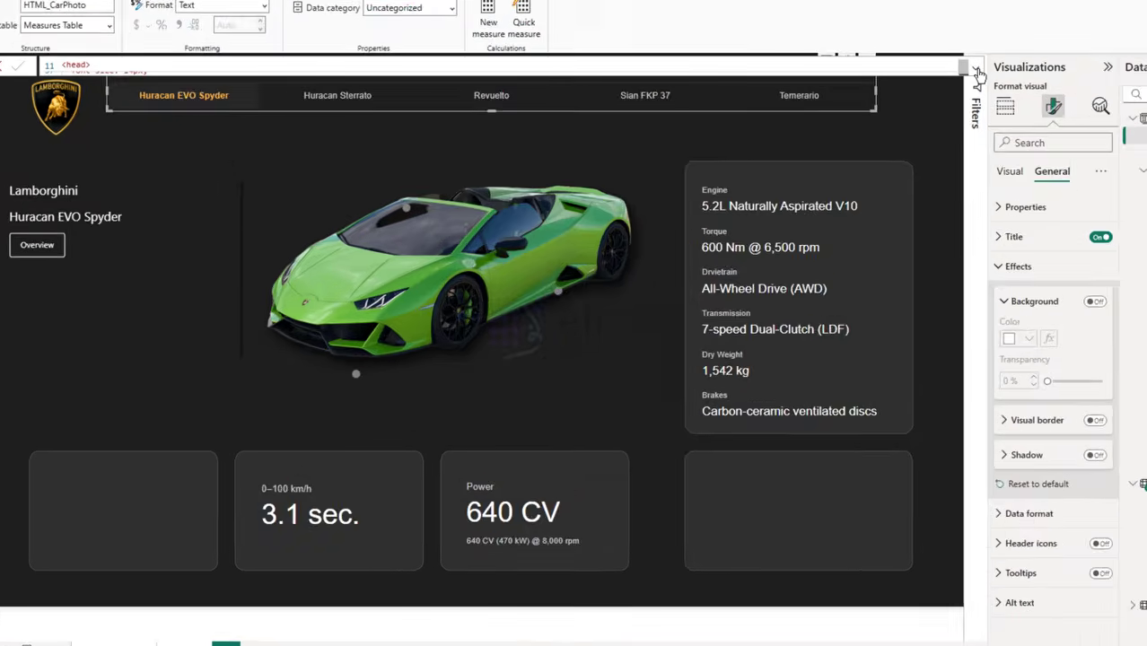
Step: Examine the dot position rules and their matching divs in the HTML_CarPhoto measure, and view the Airbags tooltip on the car photo
{"action": "left_click", "coordinate": [845, 120]}
{"action": "scroll", "coordinate": [292, 391], "scroll_direction": "down", "scroll_amount": 3}
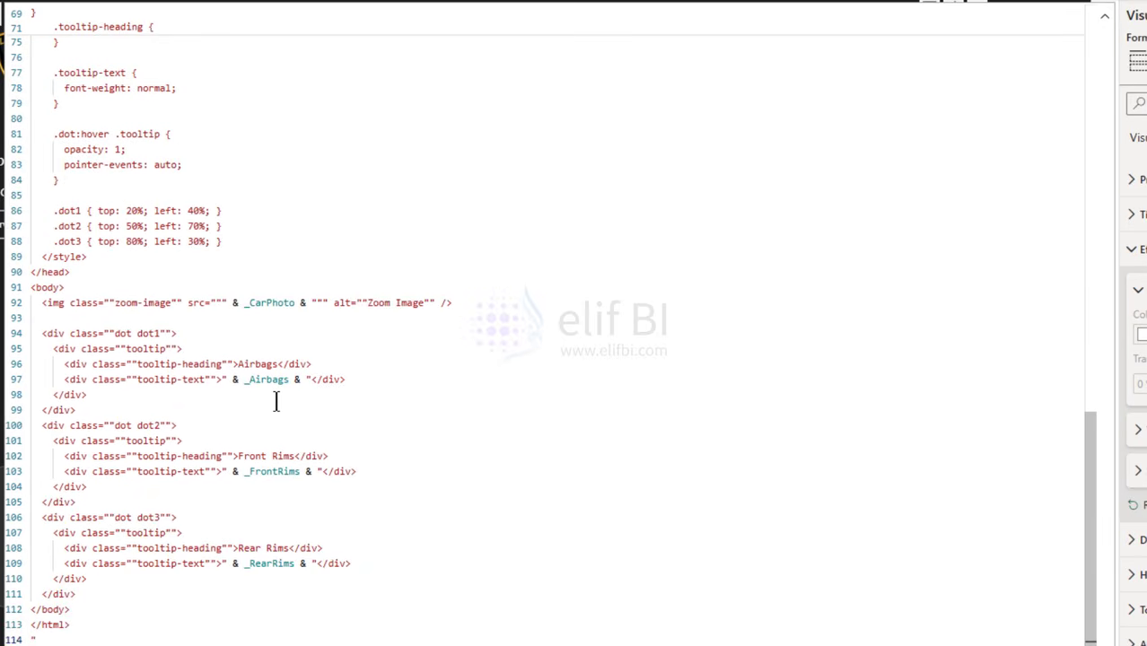
{"action": "scroll", "coordinate": [275, 401], "scroll_direction": "up", "scroll_amount": 2}
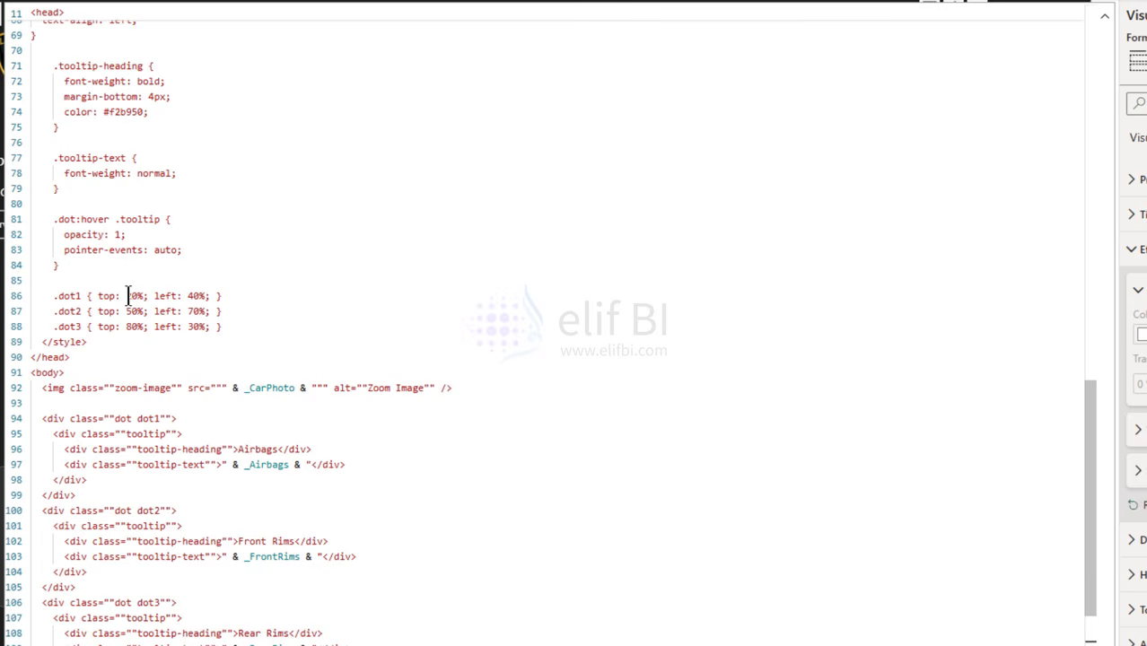
{"action": "double_click", "coordinate": [65, 312]}
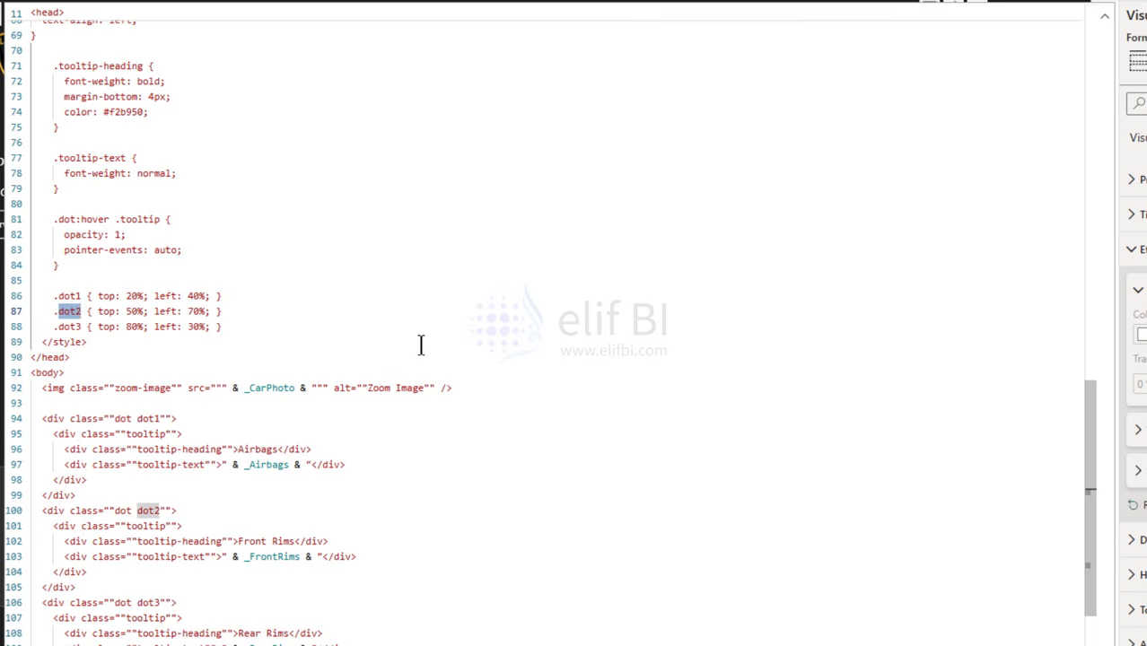
{"action": "key", "text": "ctrl+d"}
{"action": "scroll", "coordinate": [588, 405], "scroll_direction": "up", "scroll_amount": 20}
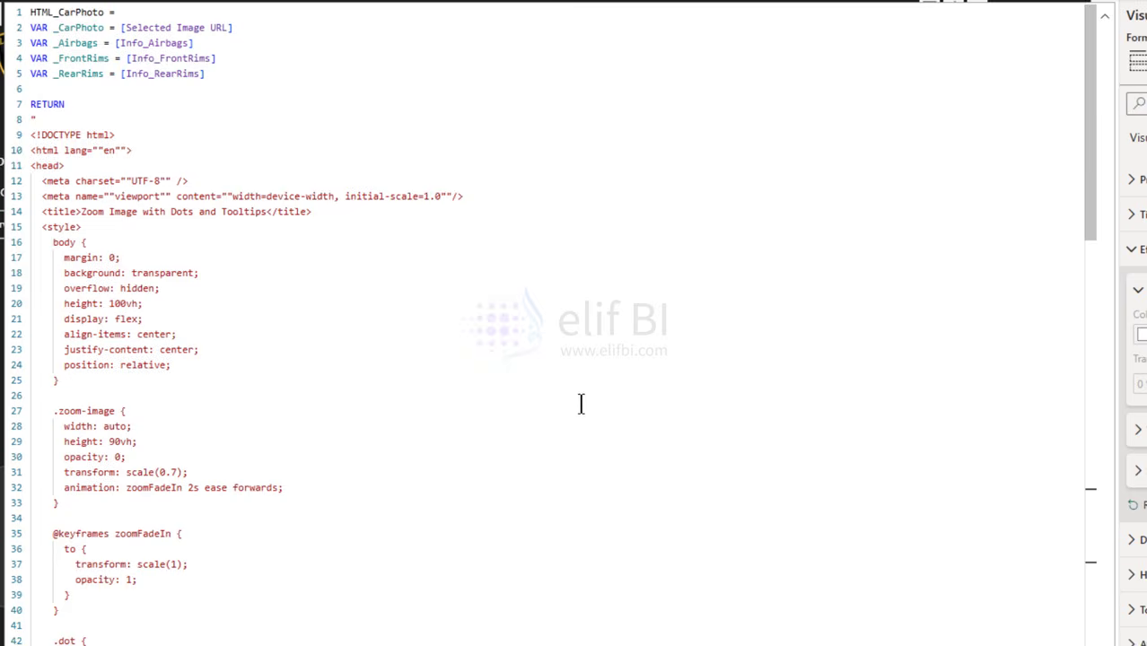
{"action": "scroll", "coordinate": [581, 404], "scroll_direction": "down", "scroll_amount": 20}
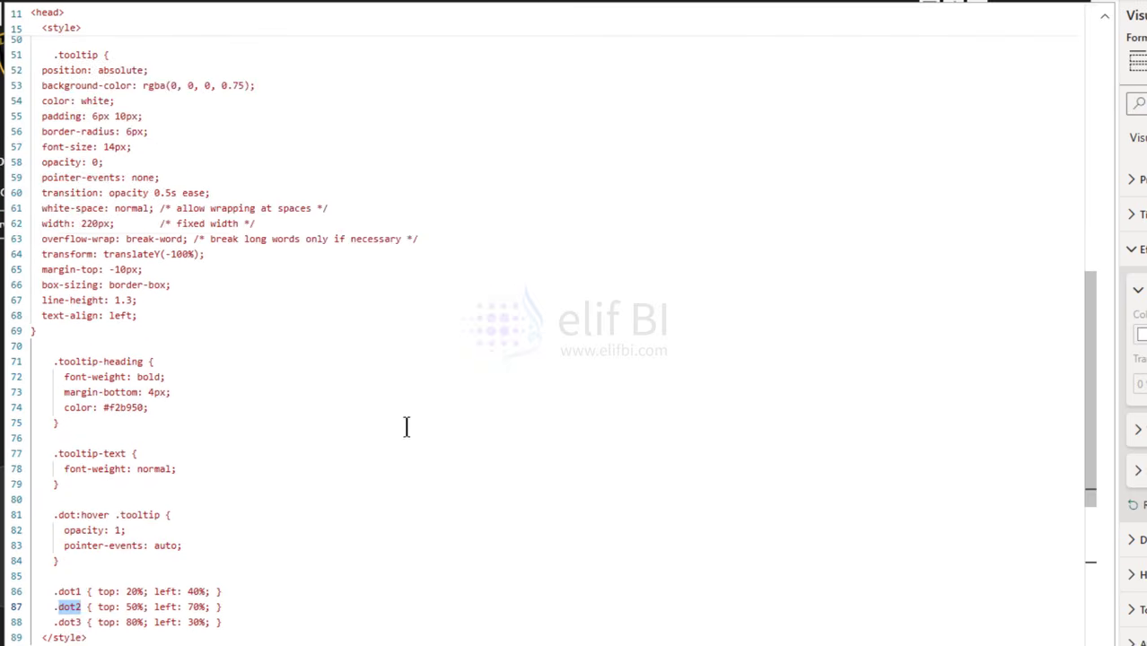
{"action": "left_click", "coordinate": [1104, 16]}
{"action": "mouse_move", "coordinate": [439, 187]}
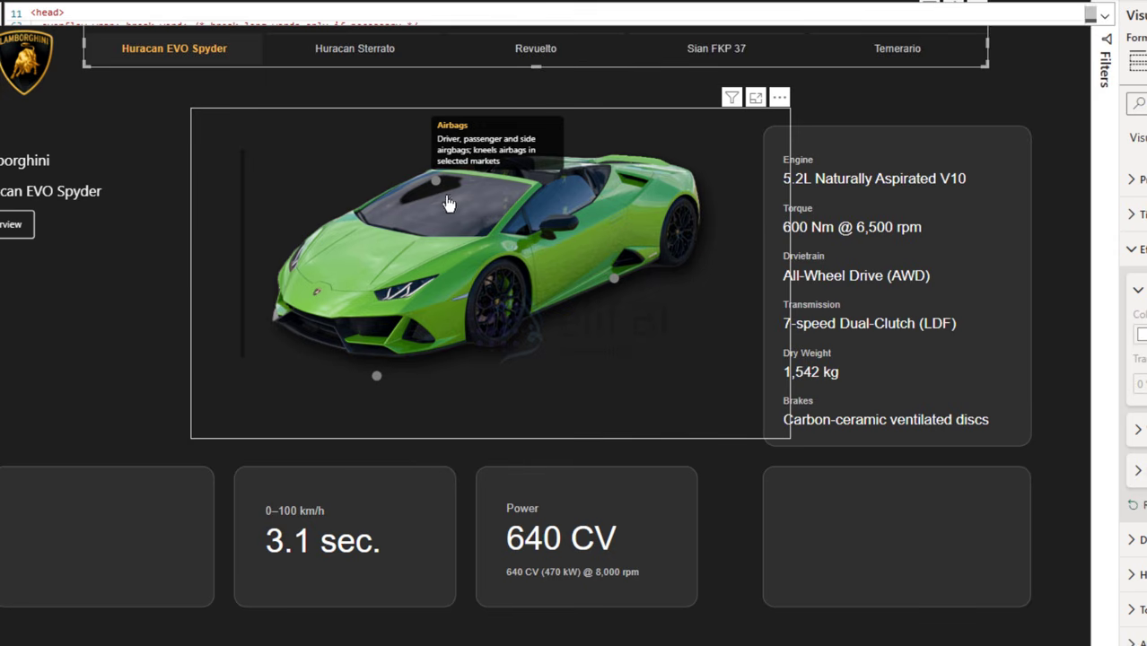
Step: Rename the dot1 class to airbags in both its CSS position rule and the Airbags div of the HTML_CarPhoto measure
{"action": "left_click", "coordinate": [1107, 20]}
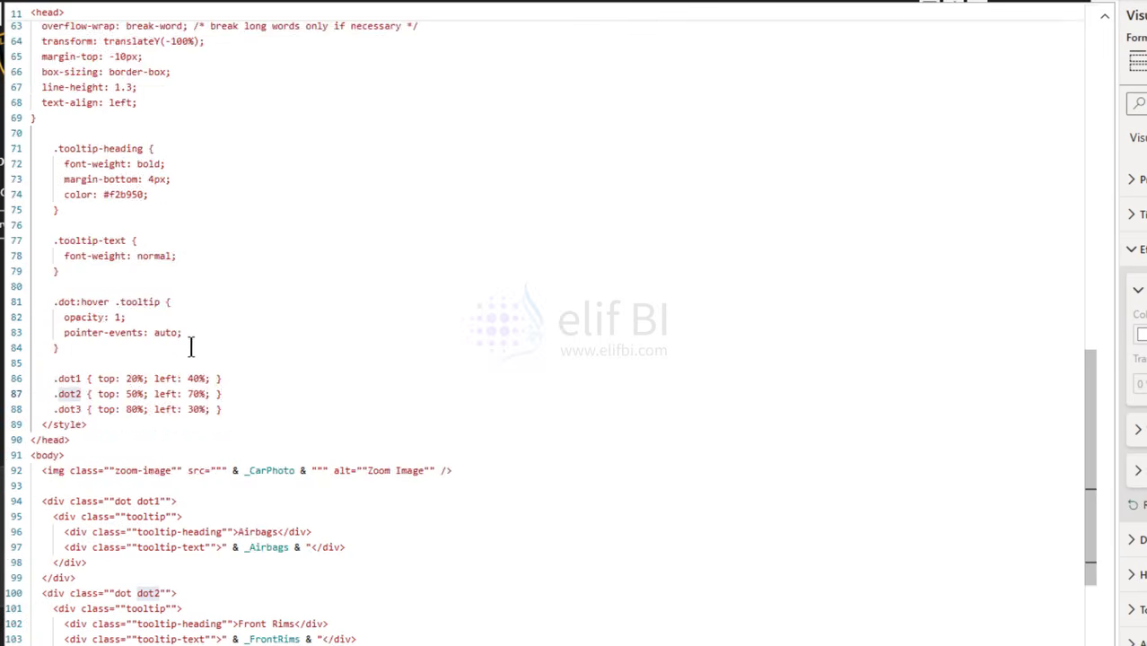
{"action": "scroll", "coordinate": [192, 345], "scroll_direction": "down", "scroll_amount": 4}
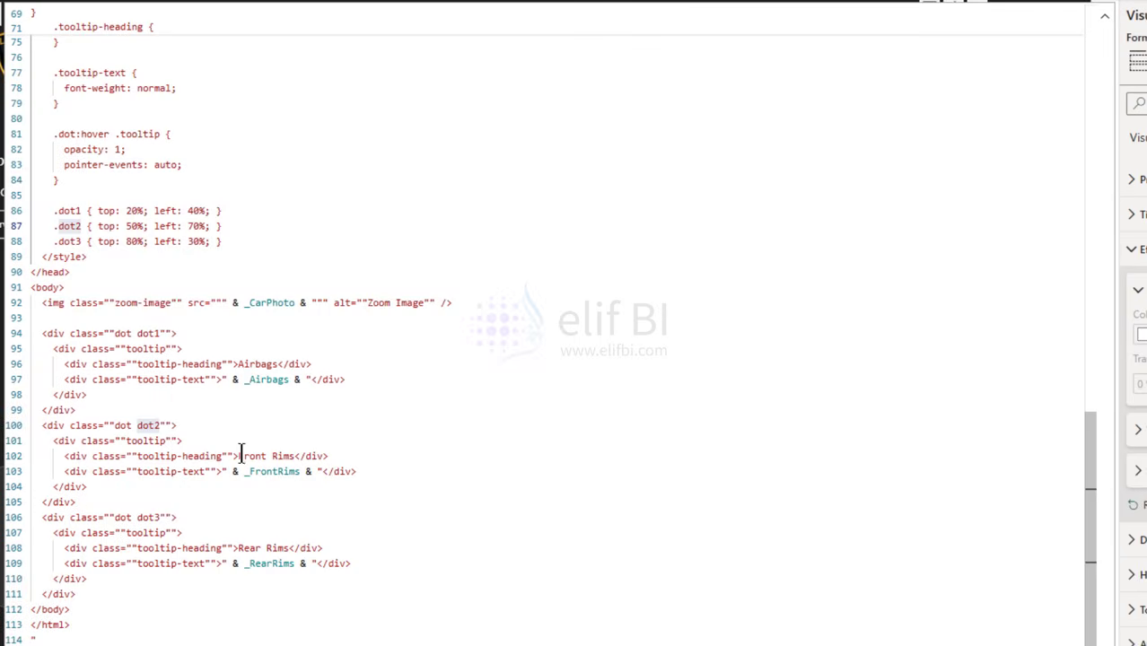
{"action": "double_click", "coordinate": [68, 212]}
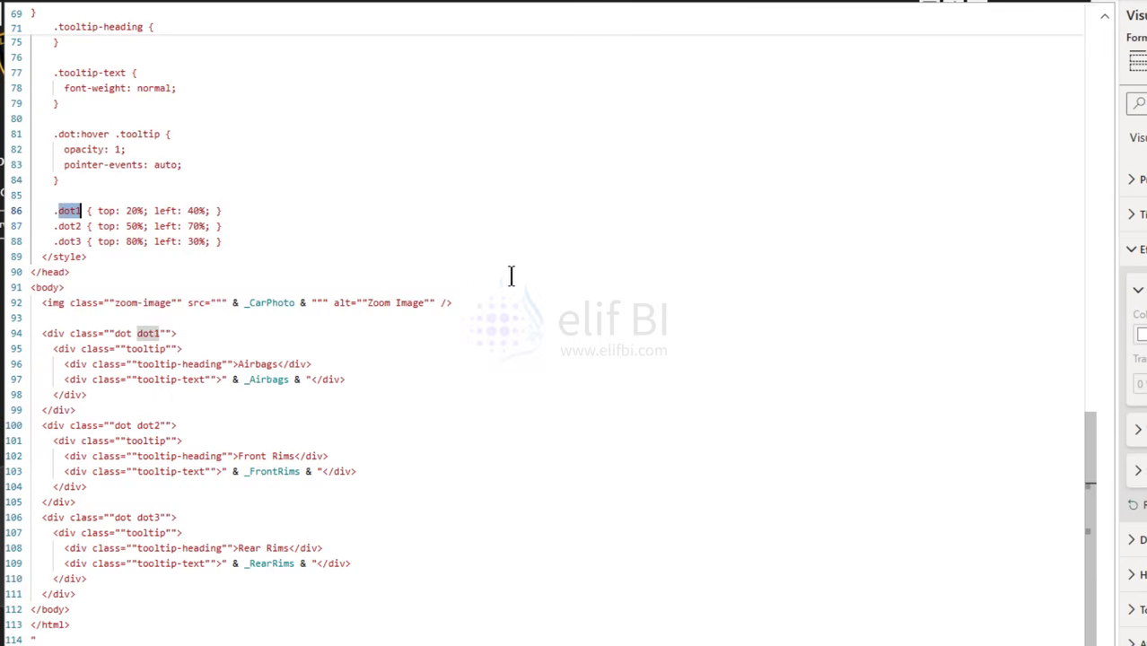
{"action": "key", "text": "ctrl+d"}
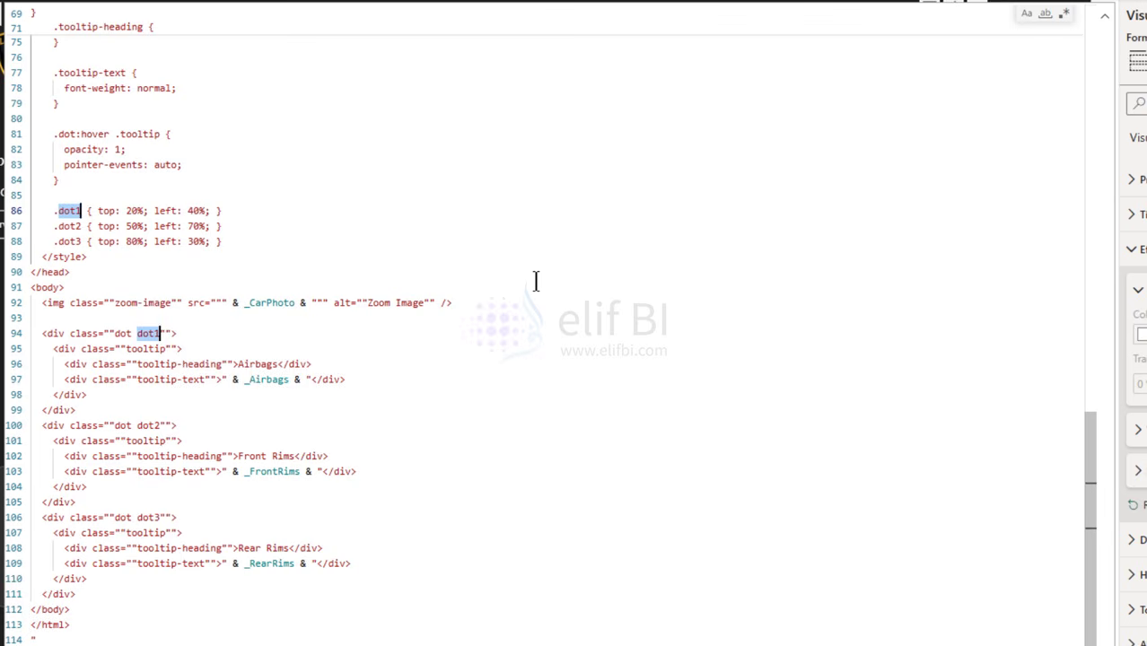
{"action": "type", "text": "airbags"}
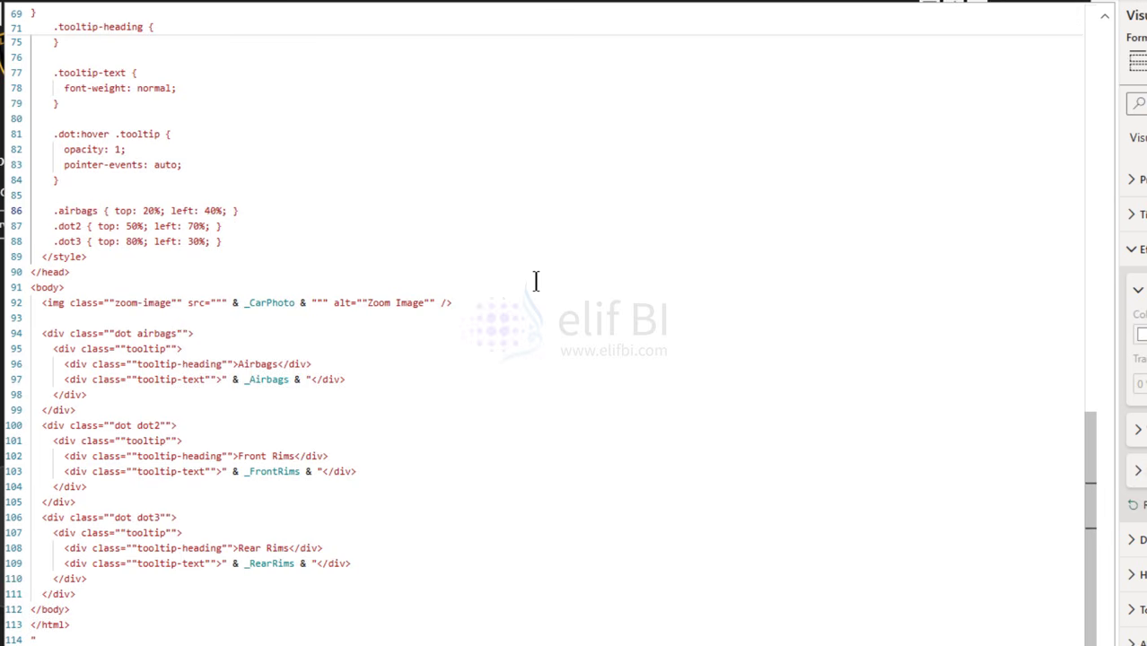
Step: Rename the dot2 class to frontrims in both its CSS position rule and the Front Rims div
{"action": "double_click", "coordinate": [70, 226]}
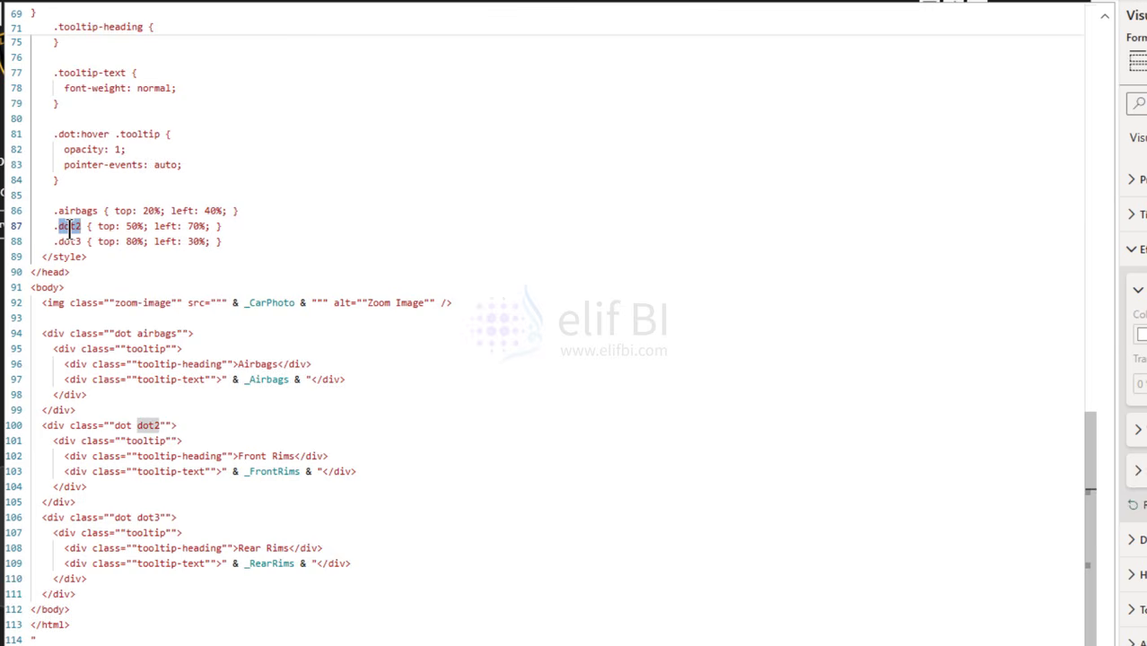
{"action": "key", "text": "ctrl+d"}
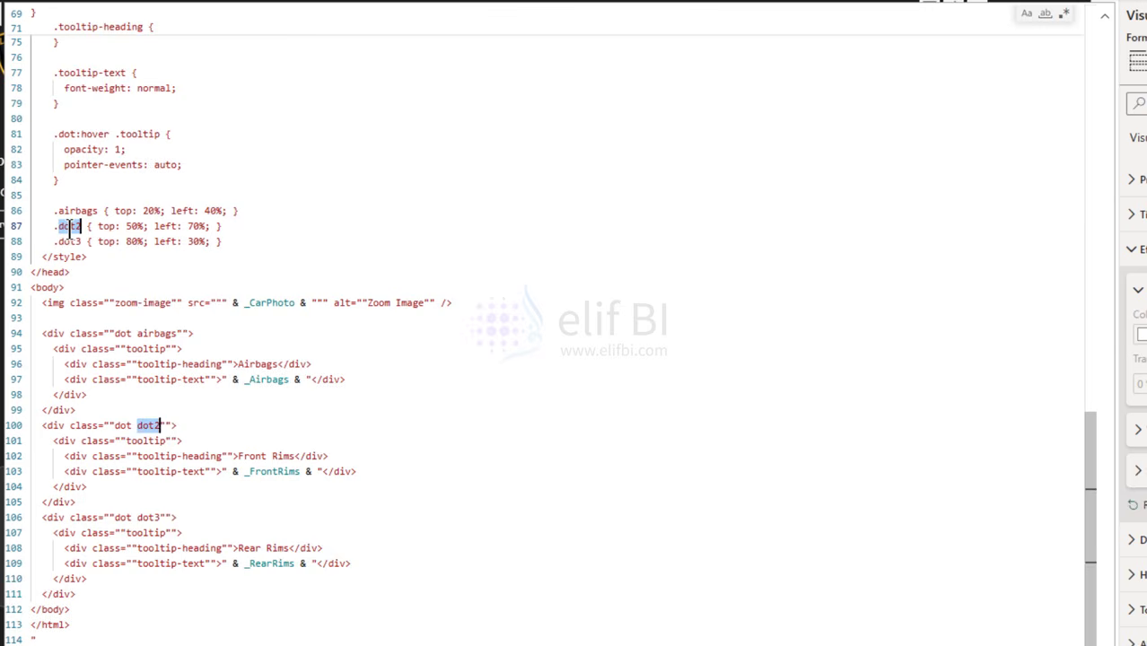
{"action": "type", "text": "foront"}
{"action": "key", "text": "BackSpace"}
{"action": "key", "text": "BackSpace"}
{"action": "key", "text": "BackSpace"}
{"action": "key", "text": "BackSpace"}
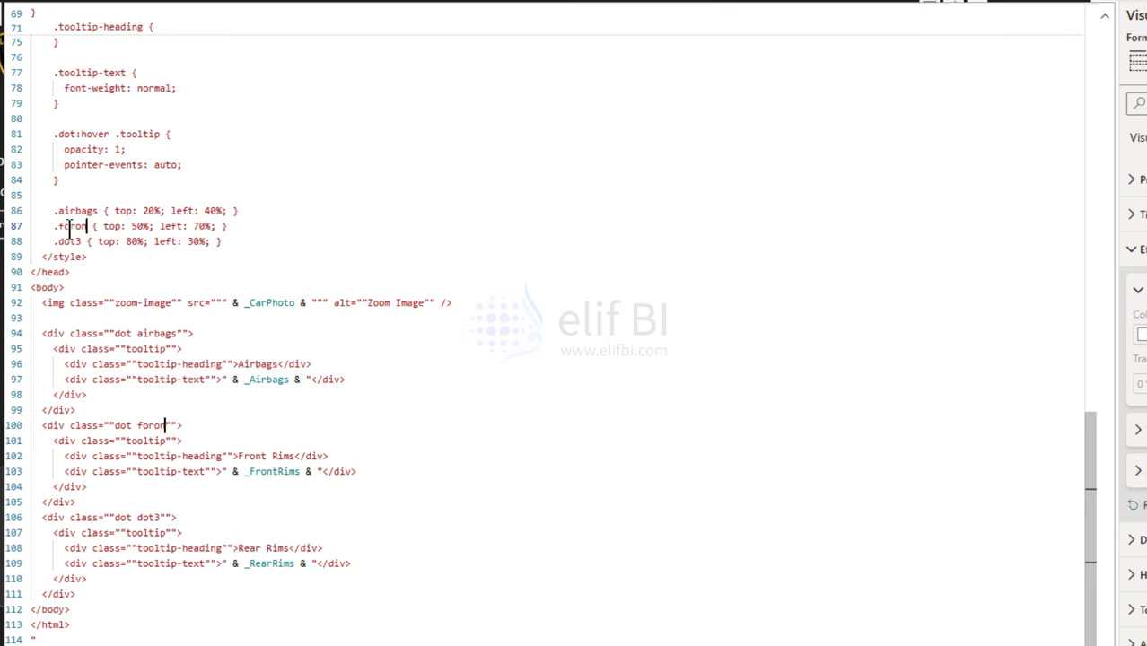
{"action": "key", "text": "BackSpace"}
{"action": "type", "text": "rontrims"}
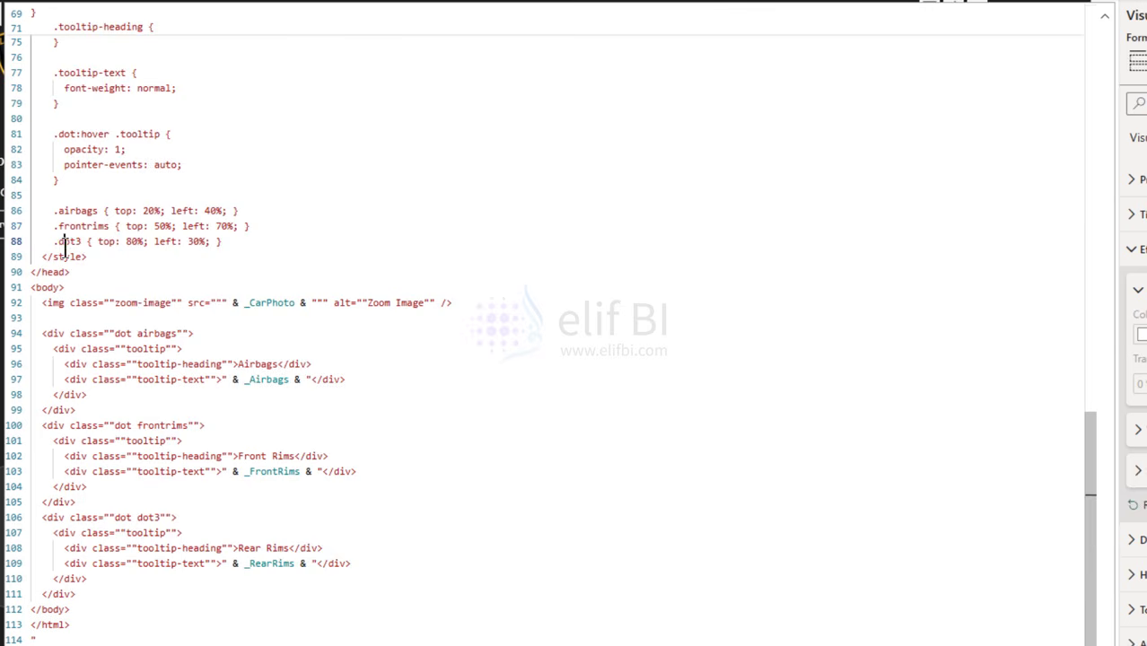
Step: Rename the dot3 class to rearrims in both its CSS position rule and the Rear Rims div
{"action": "double_click", "coordinate": [69, 242]}
{"action": "key", "text": "ctrl+d"}
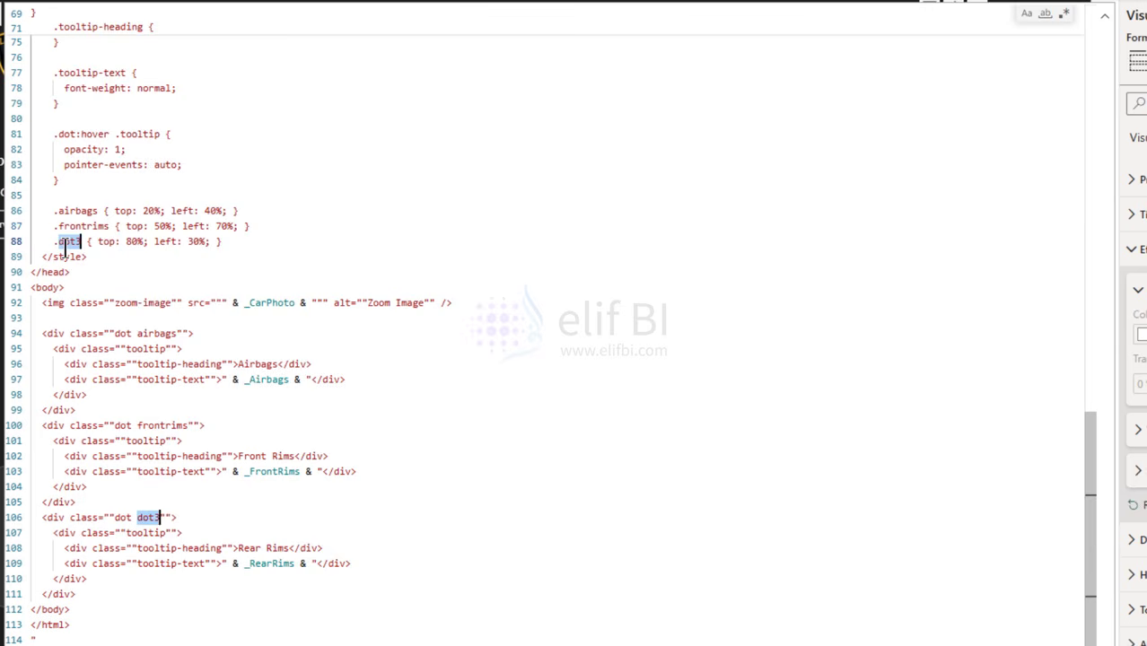
{"action": "type", "text": "rearrims"}
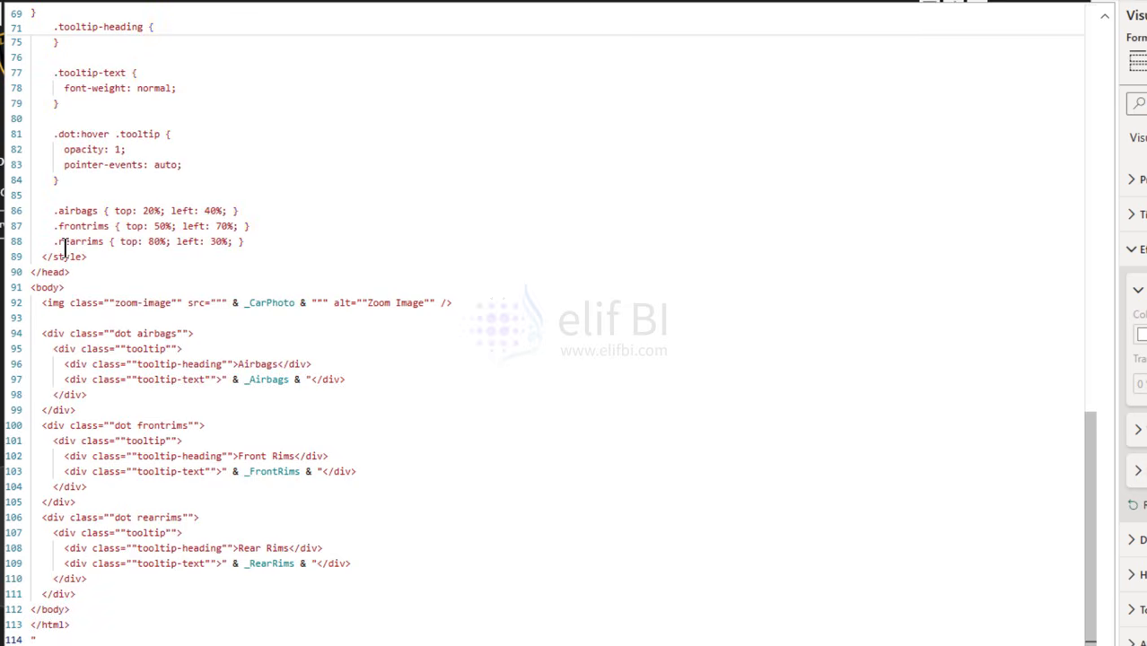
Step: Set the top position in the frontrims CSS rule to 60% and check where the dot sits on the car photo
{"action": "double_click", "coordinate": [158, 226]}
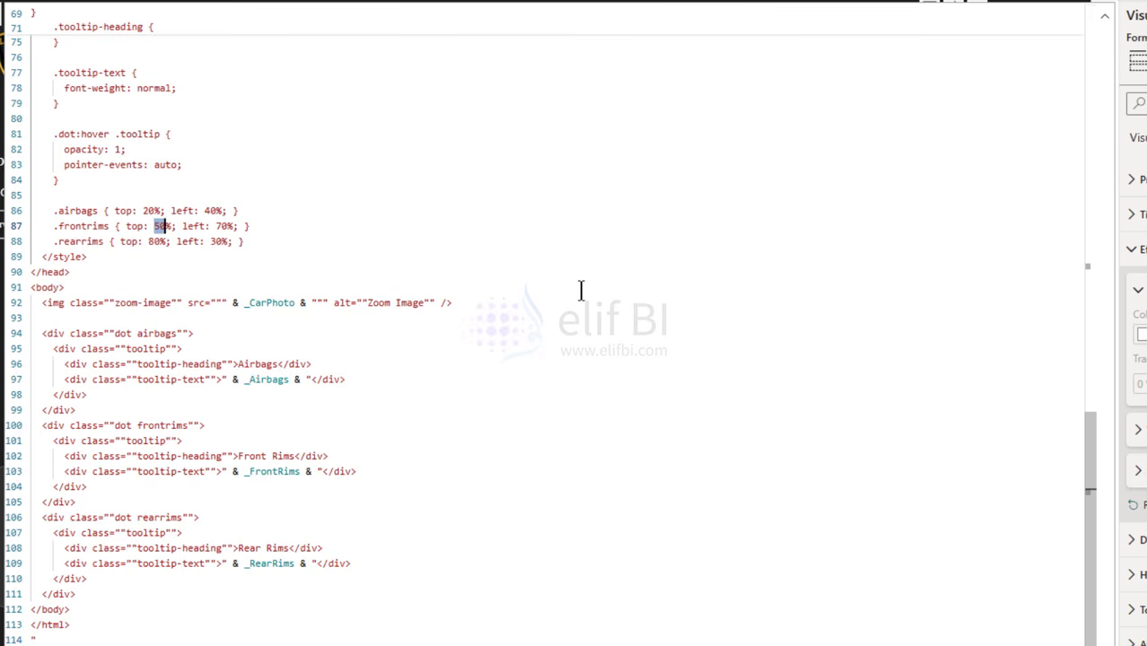
{"action": "left_click", "coordinate": [1104, 16]}
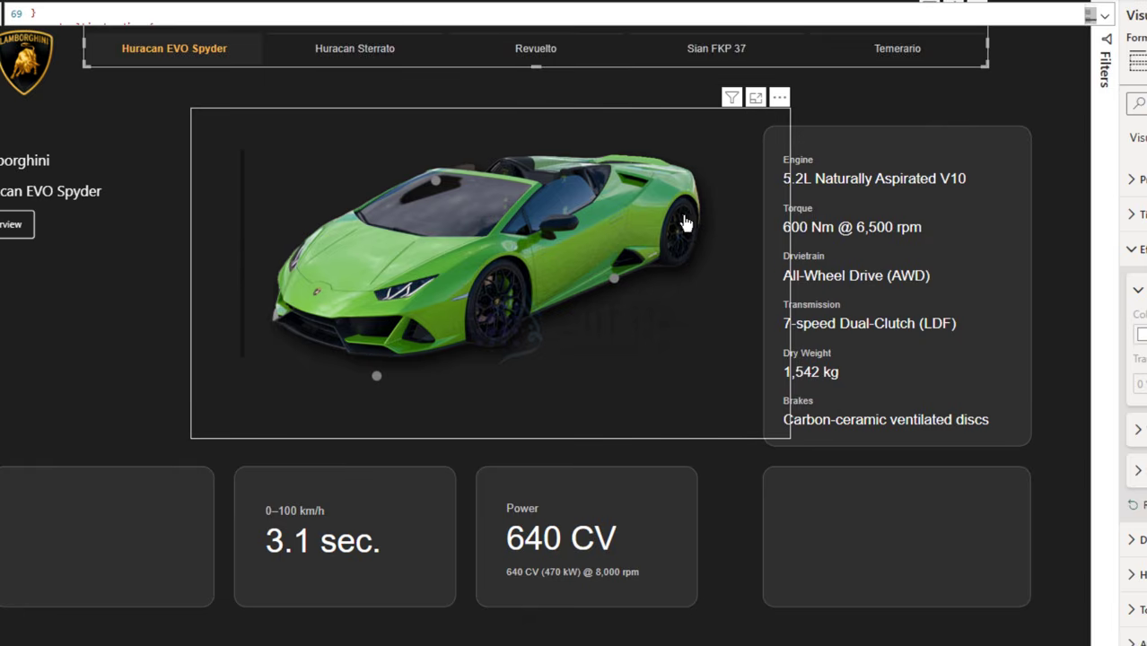
{"action": "mouse_move", "coordinate": [616, 284]}
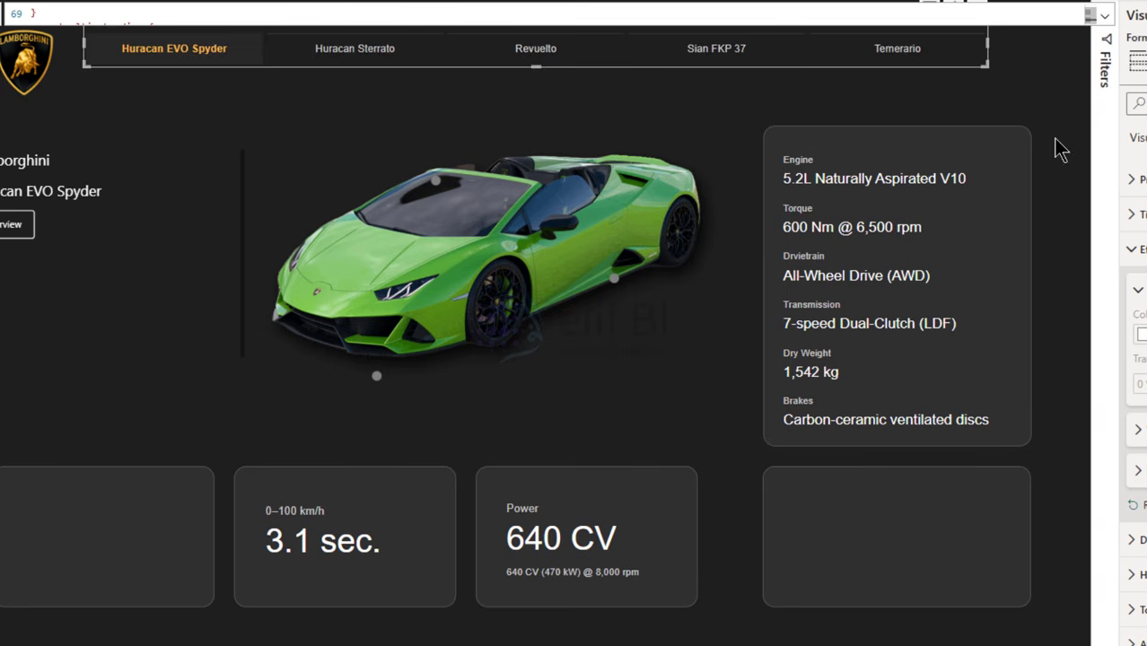
{"action": "left_click", "coordinate": [1104, 16]}
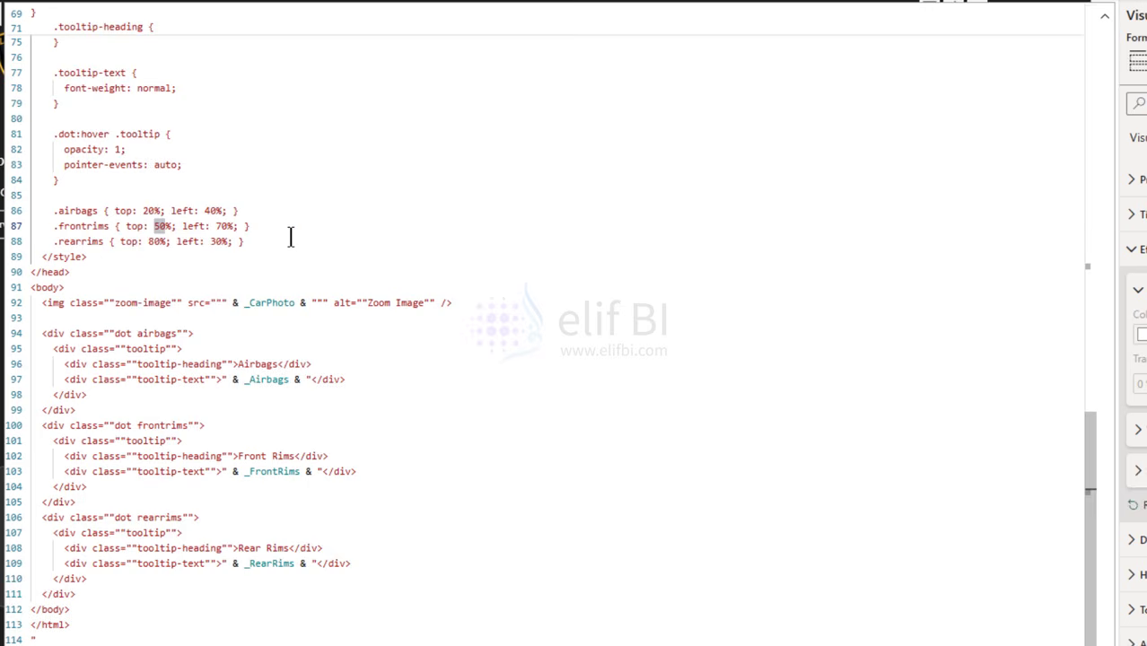
{"action": "left_click", "coordinate": [160, 225]}
{"action": "double_click", "coordinate": [154, 226]}
{"action": "type", "text": "6"}
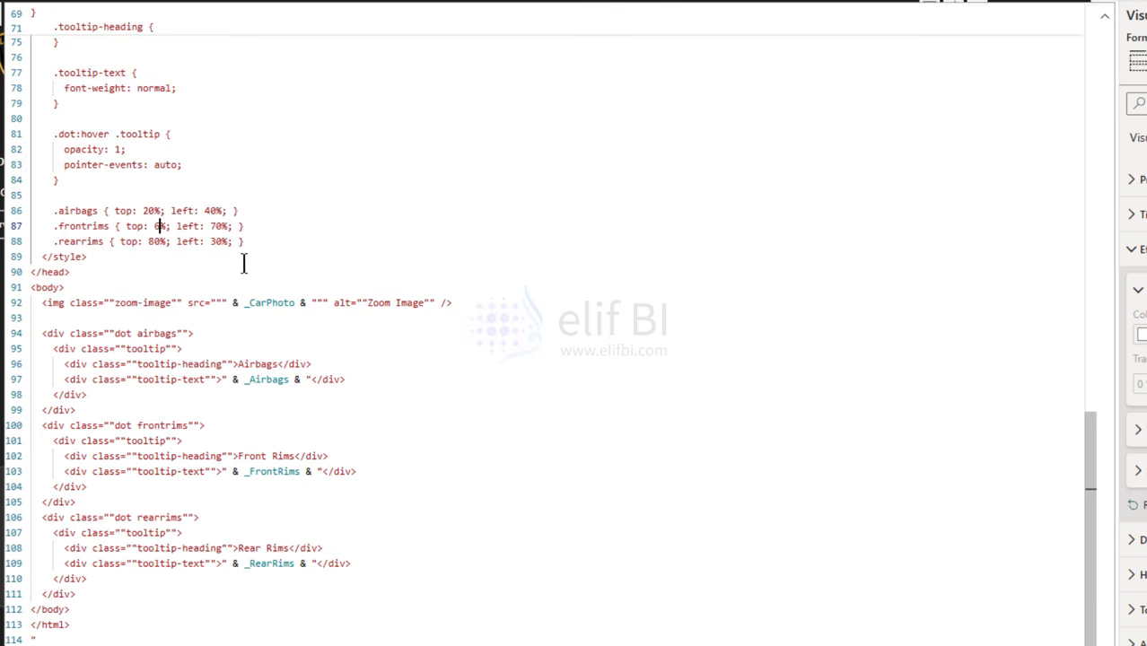
{"action": "type", "text": "0"}
{"action": "left_click", "coordinate": [1106, 17]}
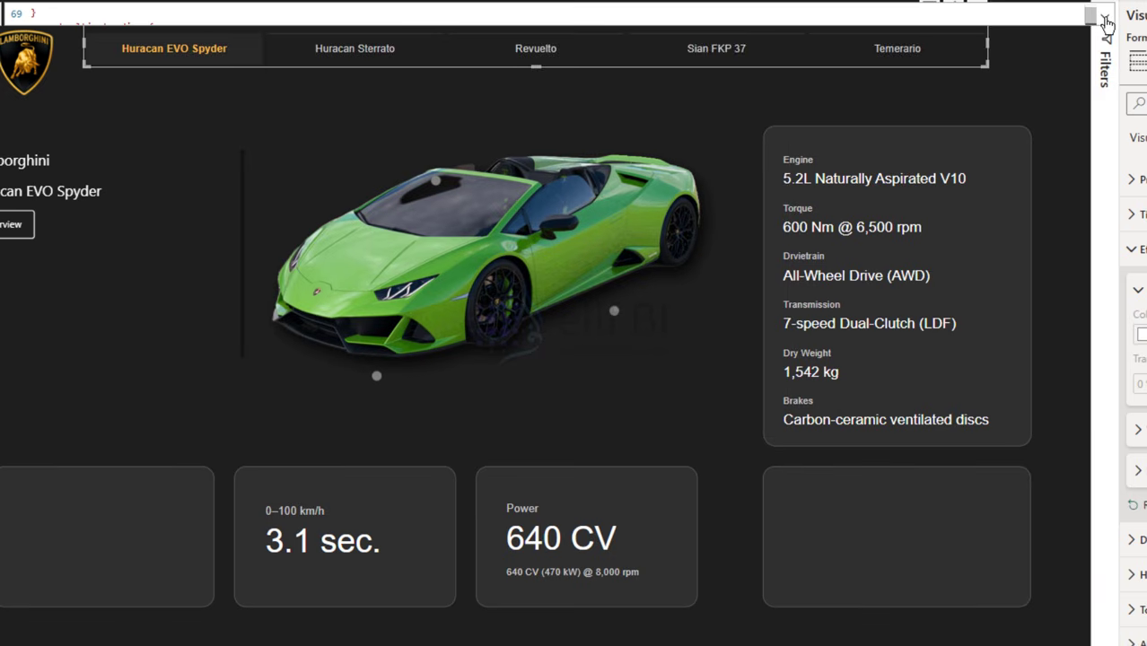
Step: Try a left position of 40% for the dot in the frontrims CSS rule
{"action": "left_click", "coordinate": [1106, 20]}
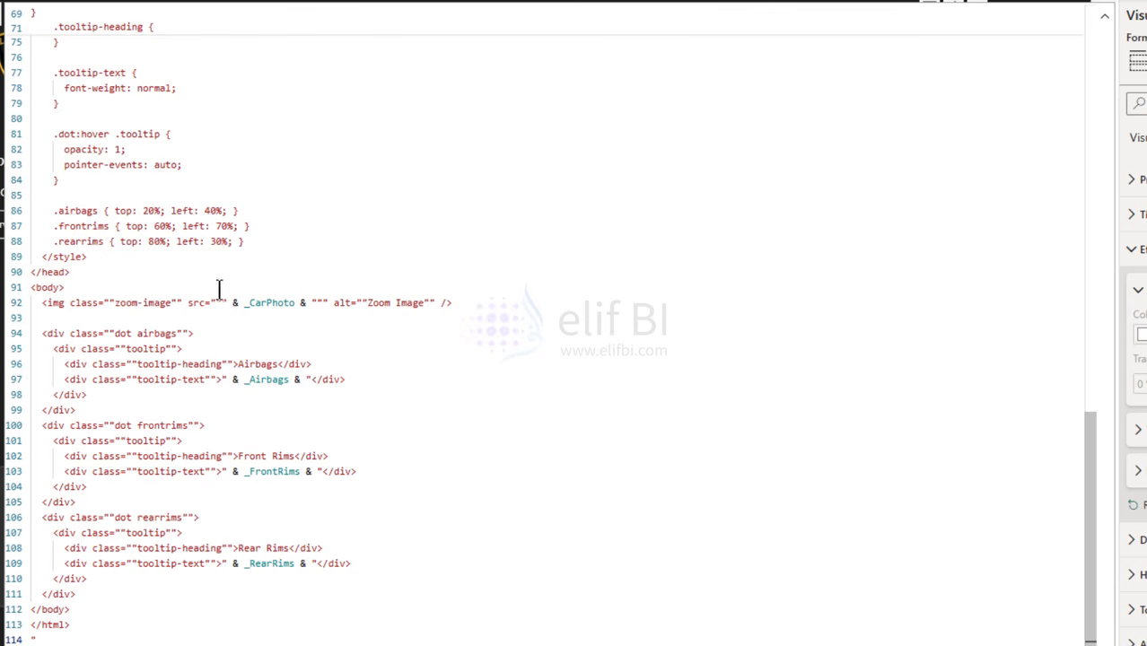
{"action": "double_click", "coordinate": [218, 225]}
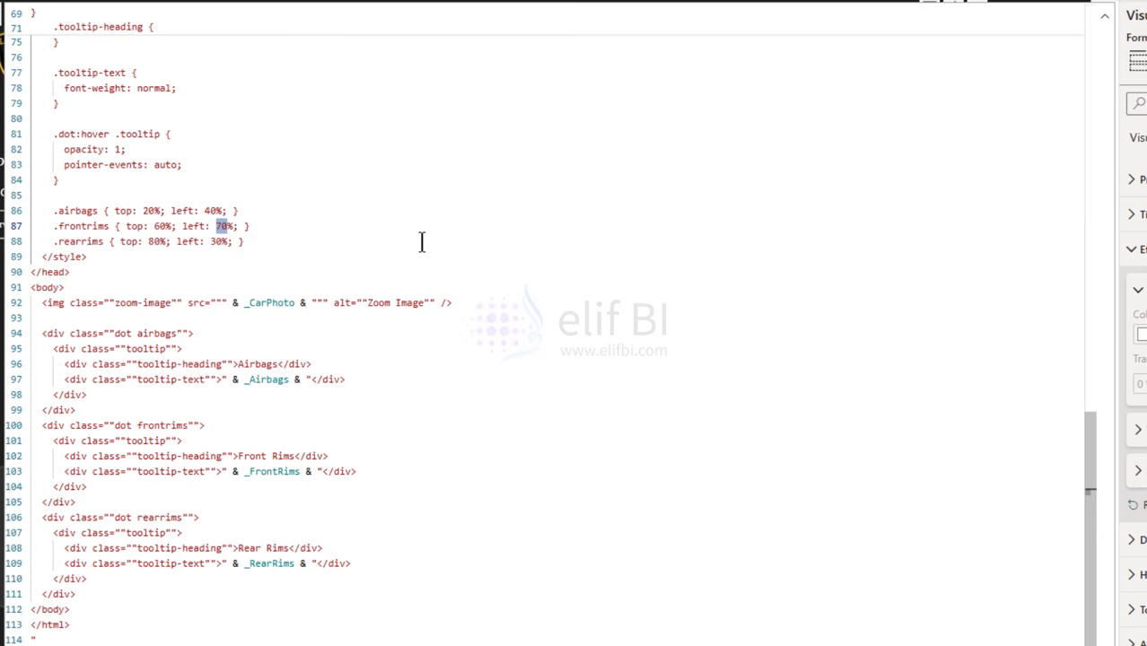
{"action": "type", "text": "40"}
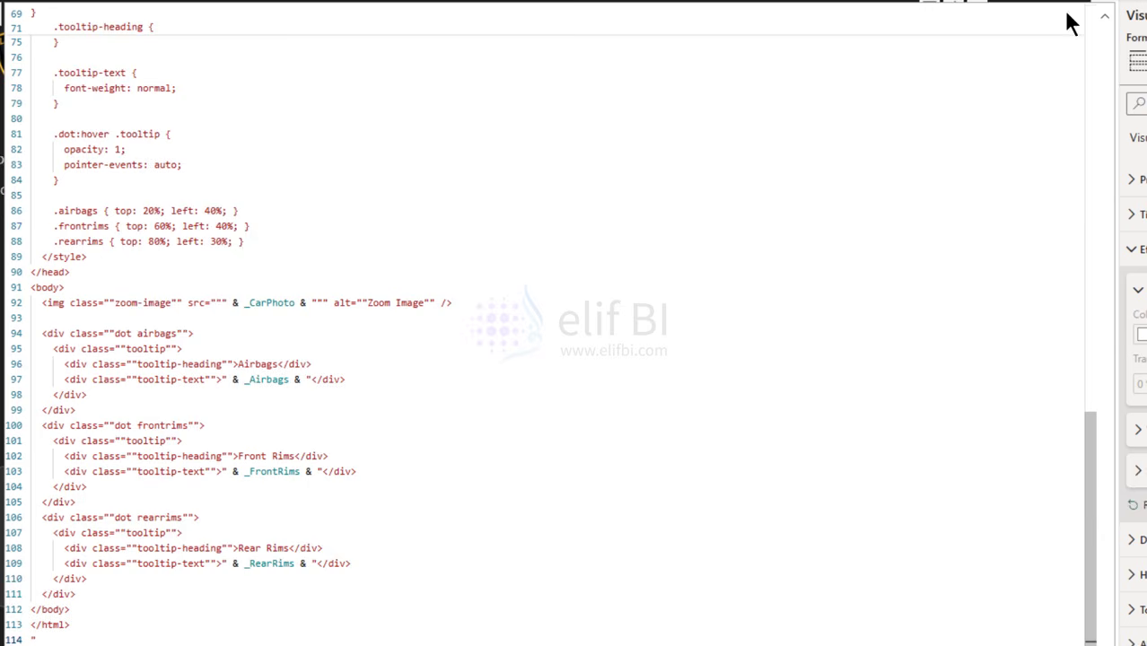
{"action": "left_click", "coordinate": [1106, 20]}
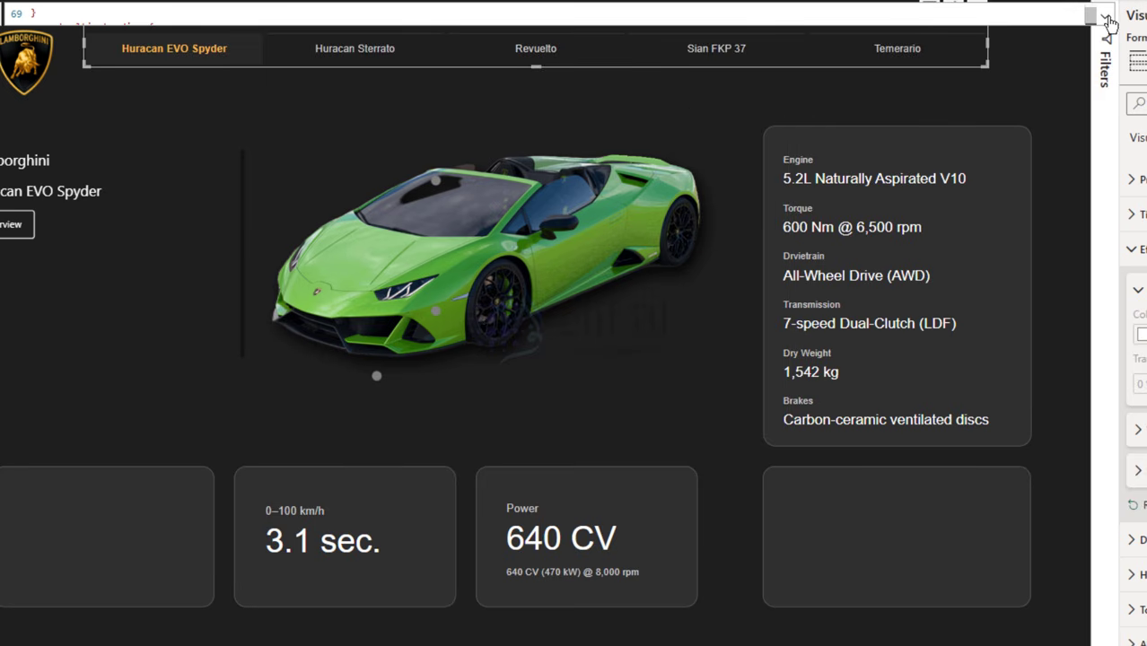
Step: Set the left position in the frontrims rule to 50% to place the dot on the front wheel
{"action": "left_click", "coordinate": [1105, 16]}
{"action": "left_click_drag", "start_coordinate": [215, 226], "coordinate": [232, 235]}
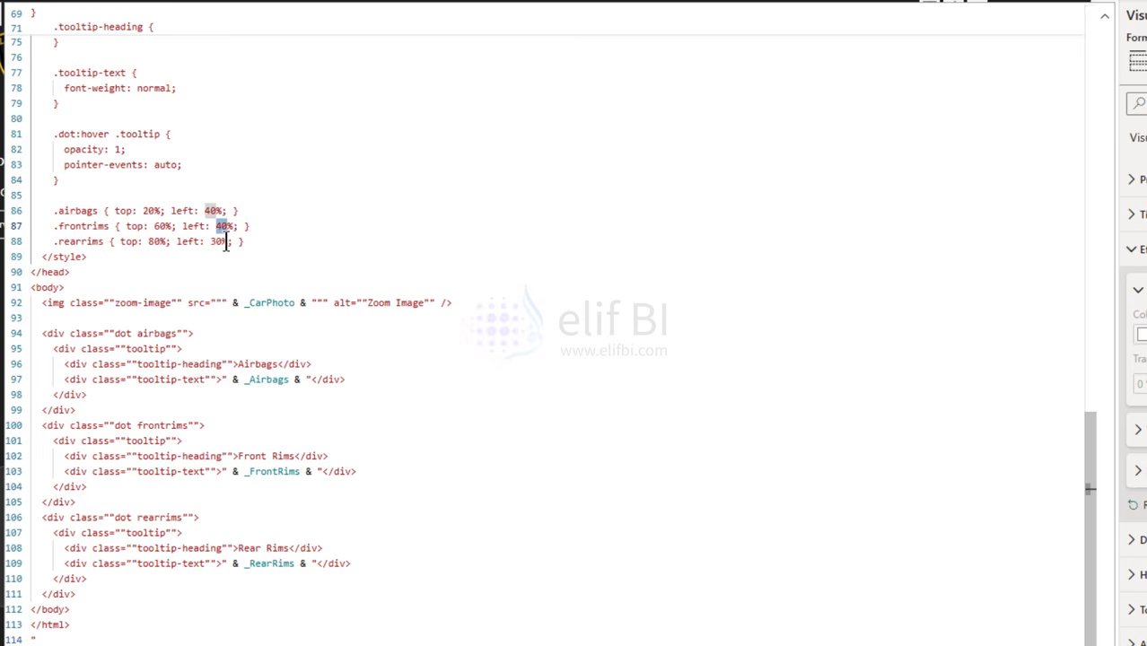
{"action": "type", "text": "50"}
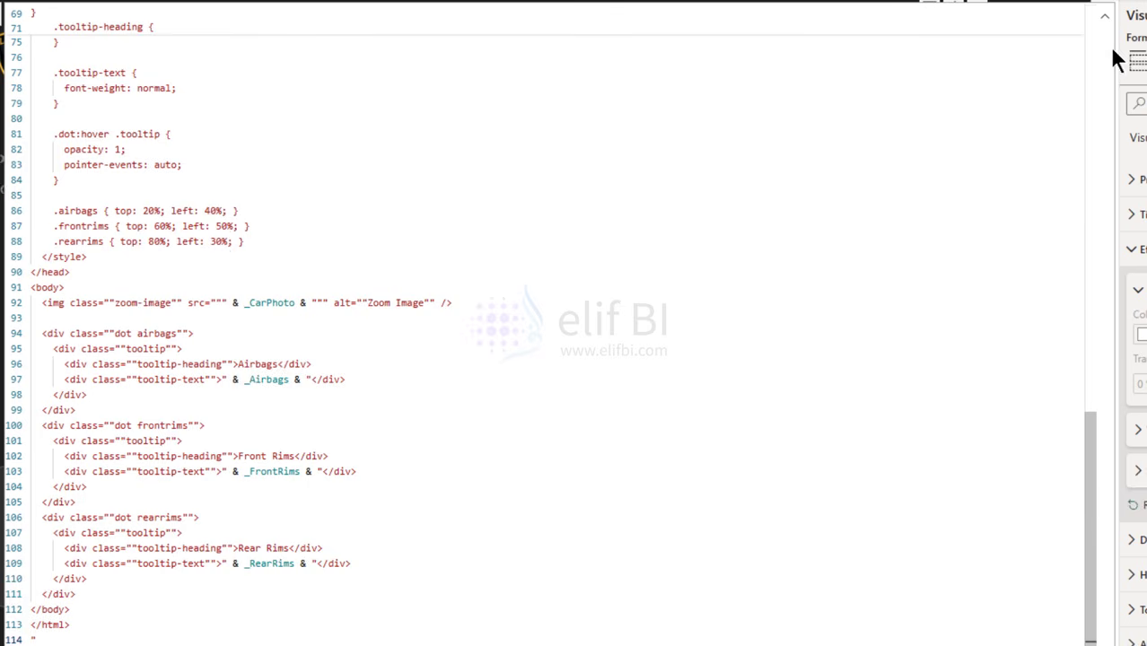
{"action": "left_click", "coordinate": [1105, 16]}
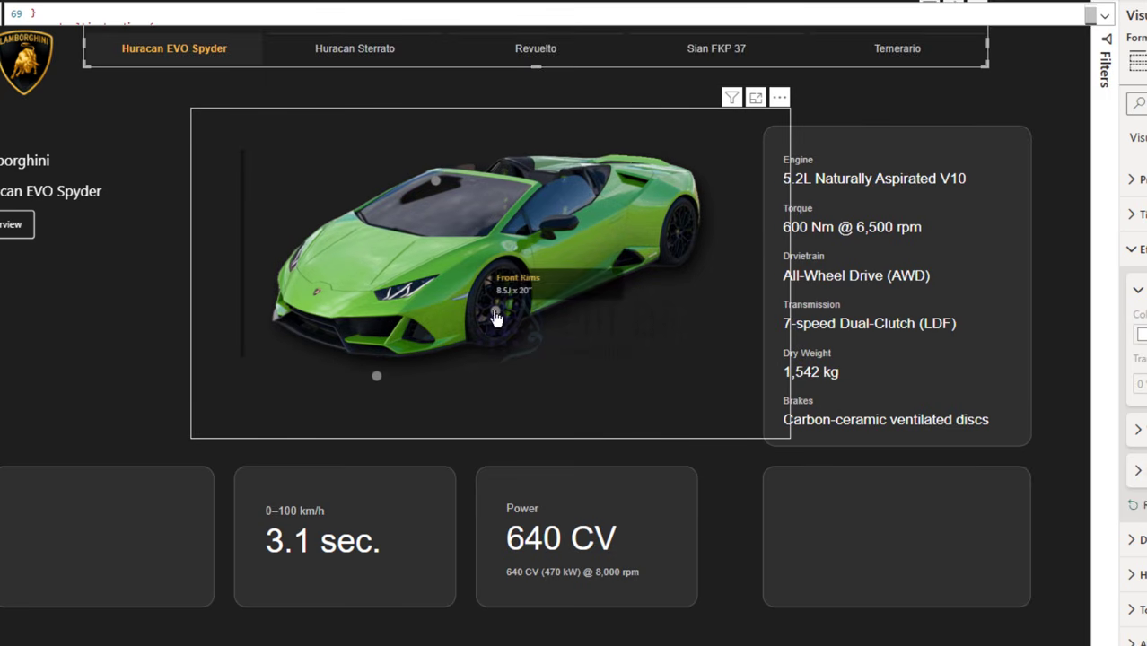
Step: Adjust the position values in the rearrims CSS rule to place the Rear Rims dot on the car's rear wheel
{"action": "mouse_move", "coordinate": [377, 381]}
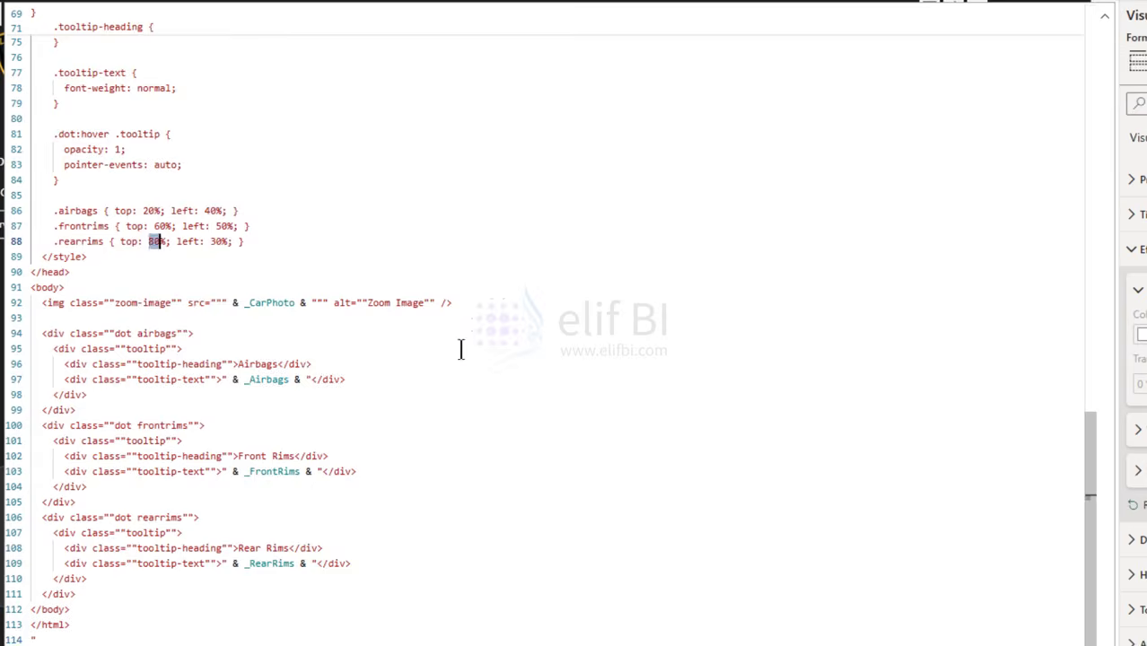
{"action": "mouse_move", "coordinate": [616, 288]}
{"action": "key", "text": "ctrl+Left"}
{"action": "key", "text": "ctrl+Left"}
{"action": "key", "text": "ctrl+Left"}
{"action": "key", "text": "ctrl+Left"}
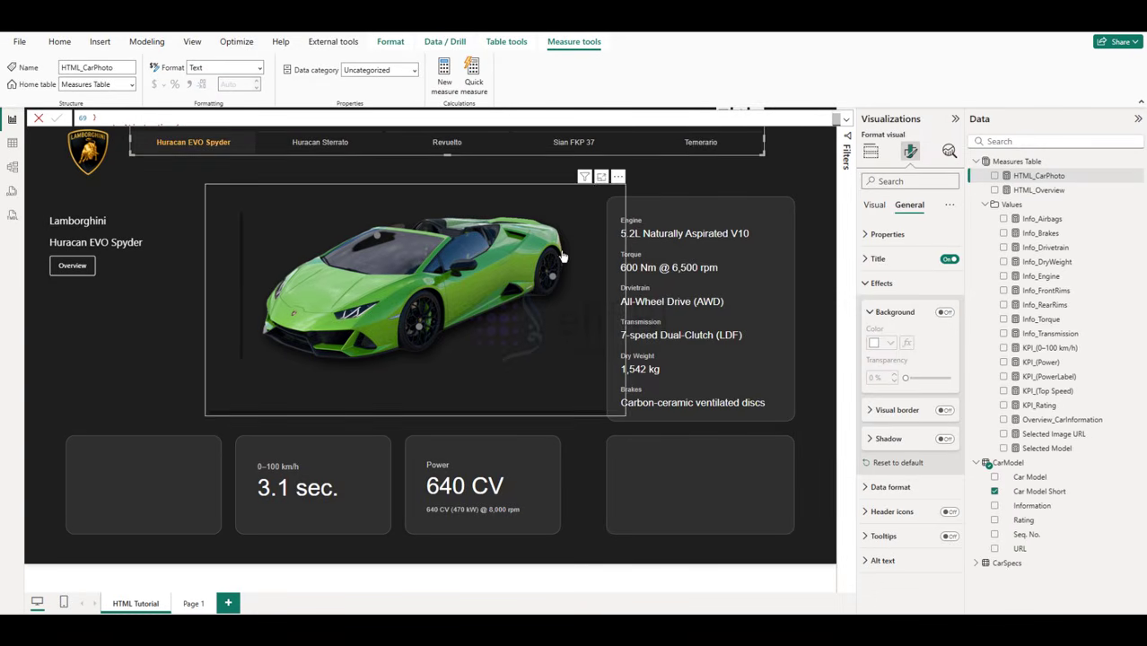
Step: Check the dot placement for the Temerario, and view the Top Speed ticker in the finished report for the Huracan Sterrato and Revuelto
{"action": "left_click", "coordinate": [701, 142]}
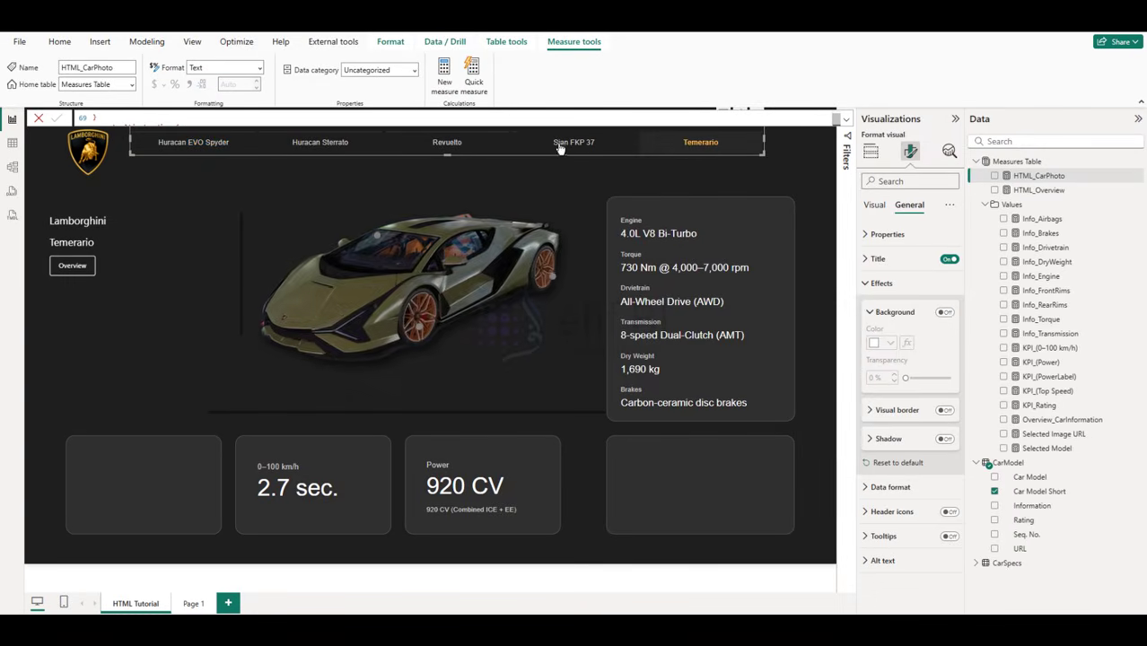
{"action": "left_click", "coordinate": [443, 335]}
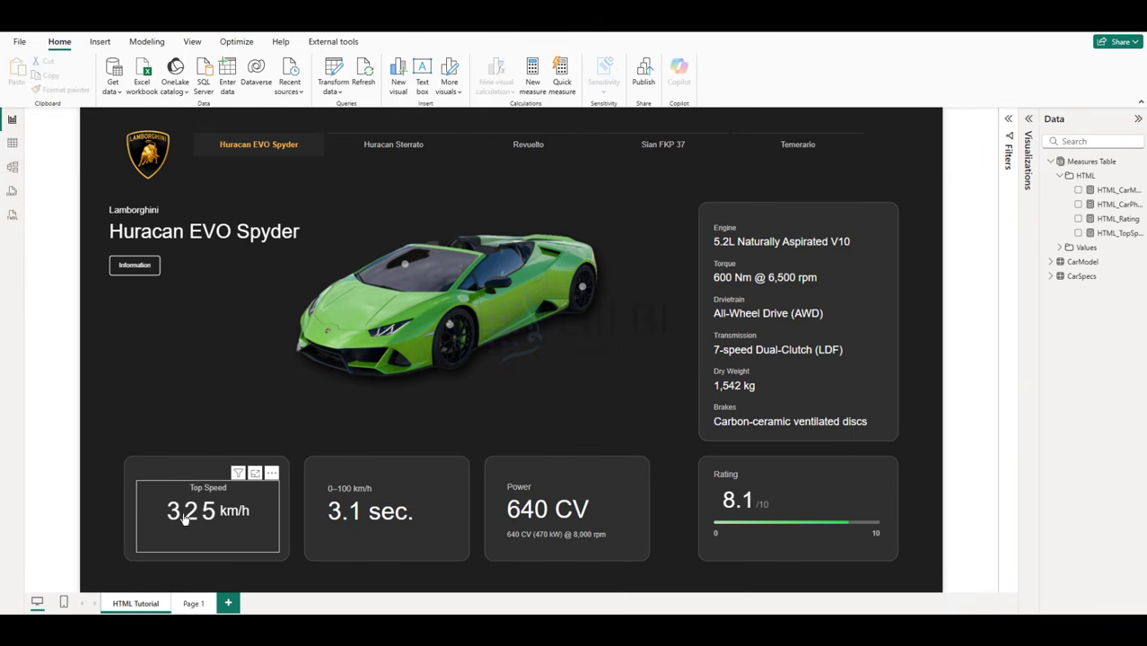
{"action": "left_click", "coordinate": [400, 151]}
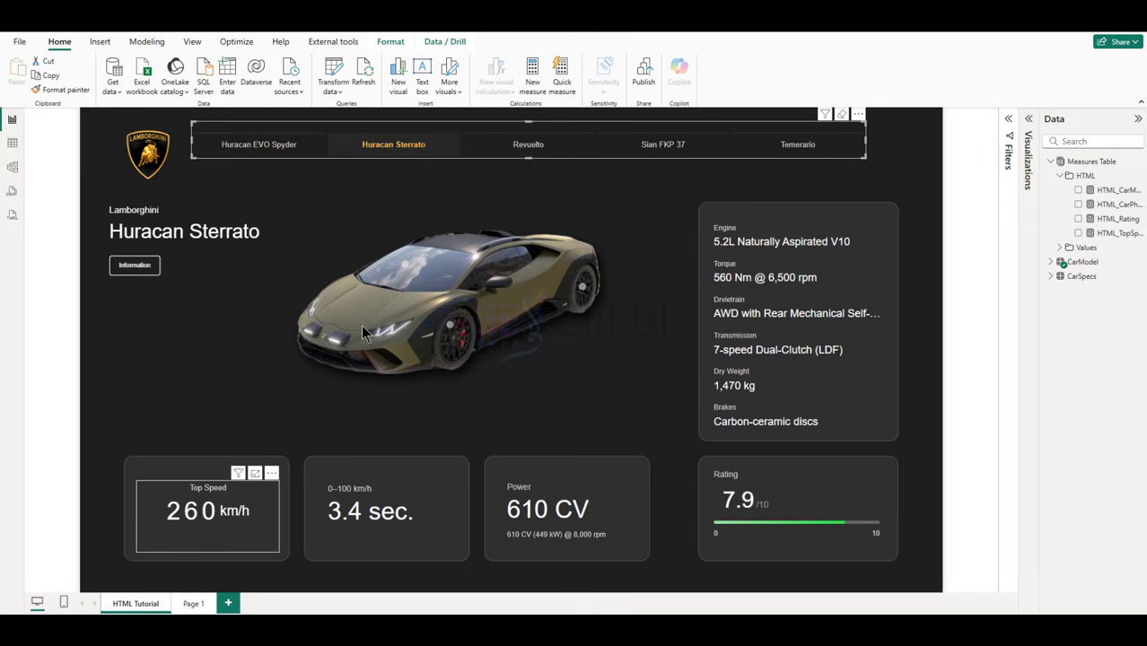
{"action": "left_click", "coordinate": [519, 146]}
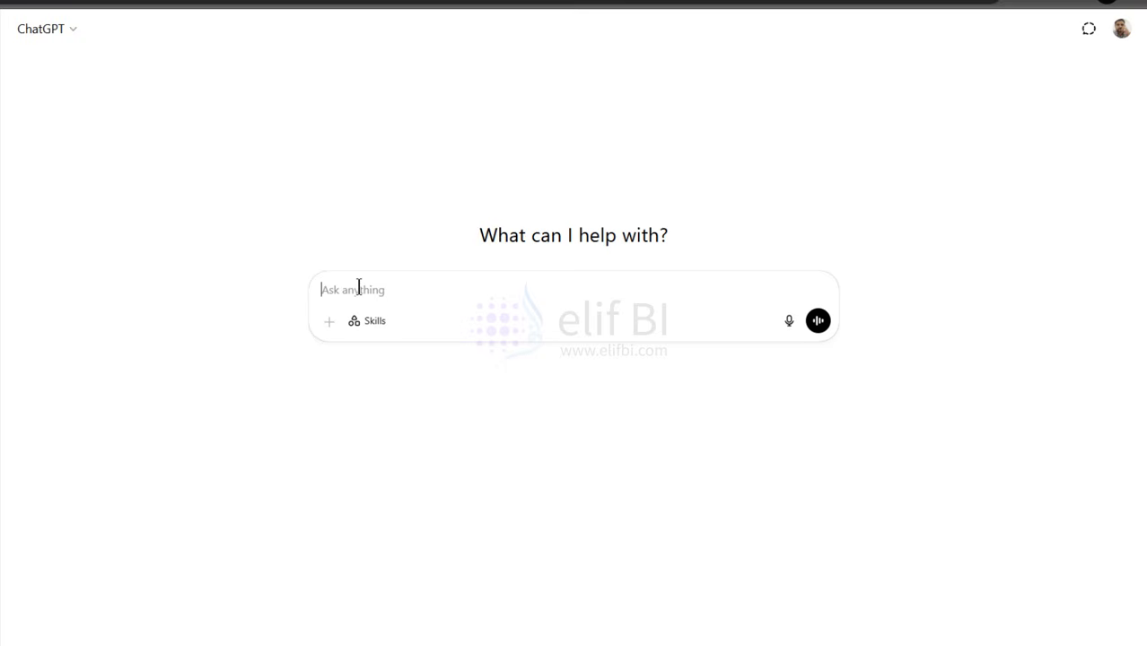
Step: In ChatGPT, request an HTML script for a KPI card whose number loads like an airport ticker with three rotating digits
{"action": "type", "text": "Can you write an html script for a KPI card in which the KPI number loads like a ticker as that at the airport in which the tickers of three digits rotate to form the final number?"}
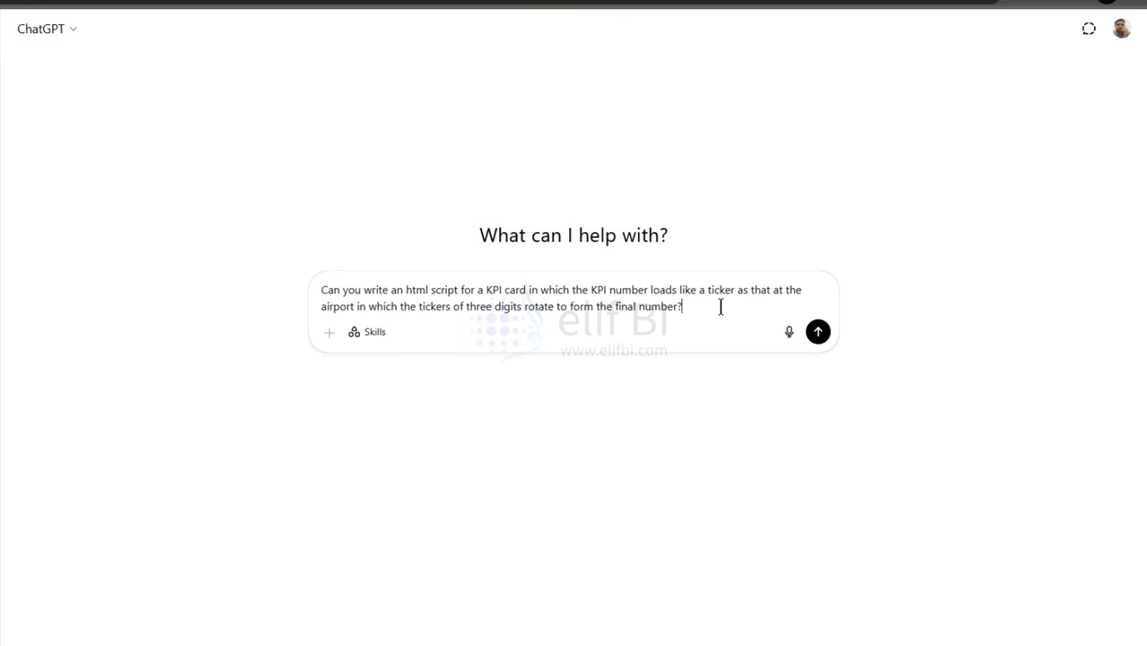
{"action": "left_click", "coordinate": [818, 331]}
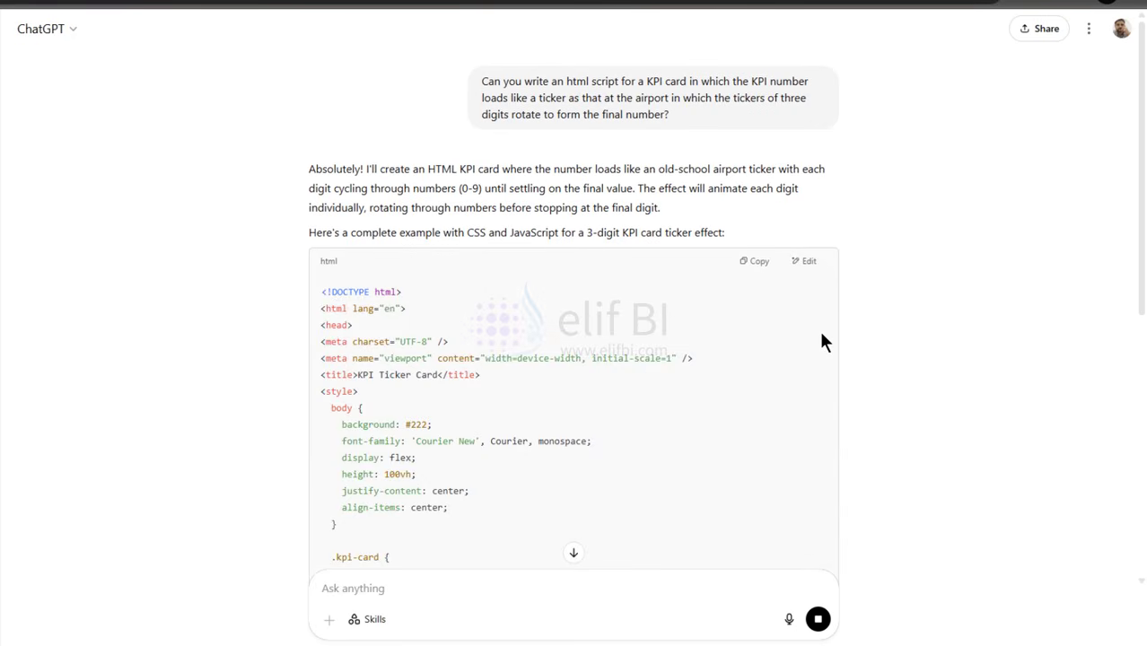
{"action": "scroll", "coordinate": [822, 336], "scroll_direction": "down", "scroll_amount": 5}
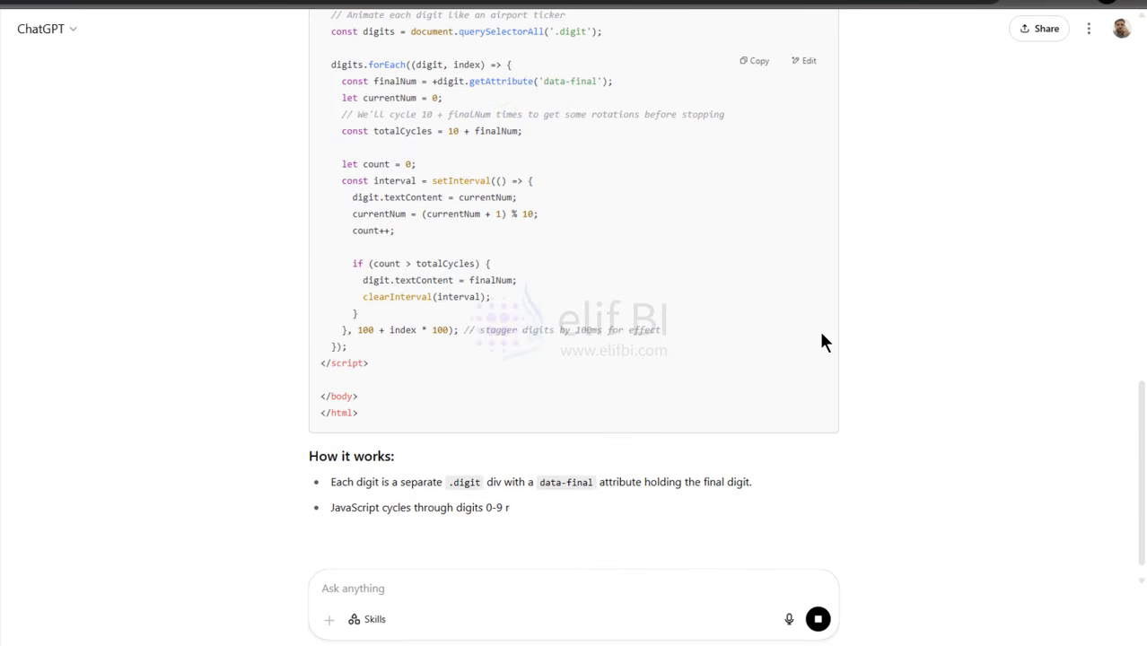
{"action": "scroll", "coordinate": [816, 330], "scroll_direction": "up", "scroll_amount": 15}
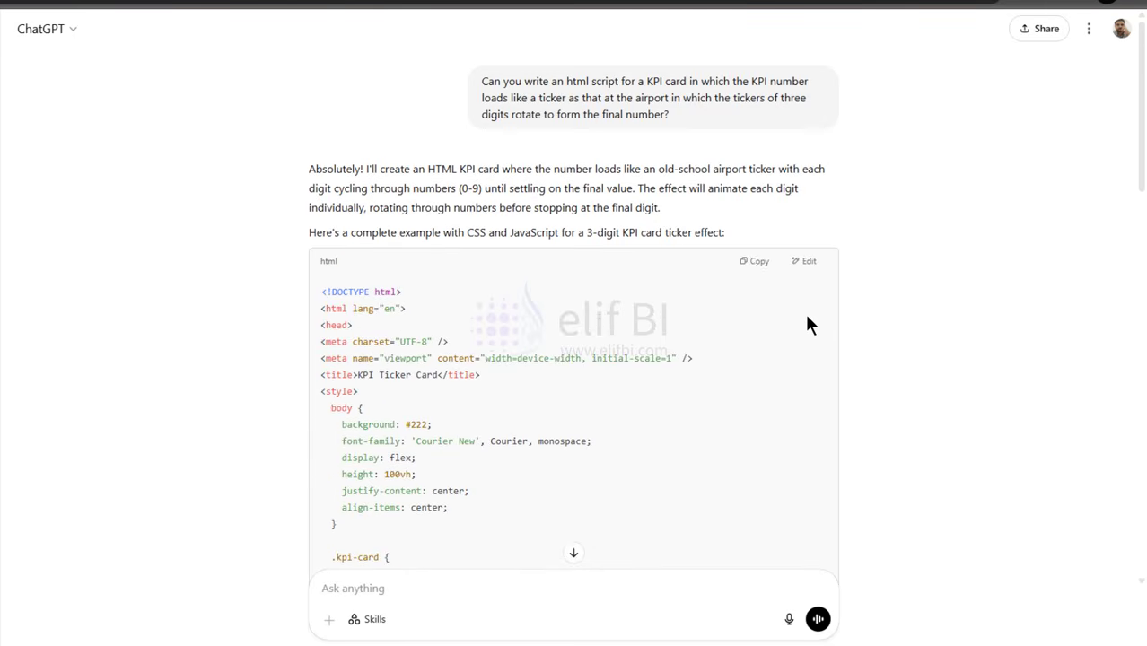
Step: Copy the generated HTML, replace the contents of Ticker KPI.html with it in the text editor, save, and reload the page in the browser
{"action": "left_click", "coordinate": [756, 262]}
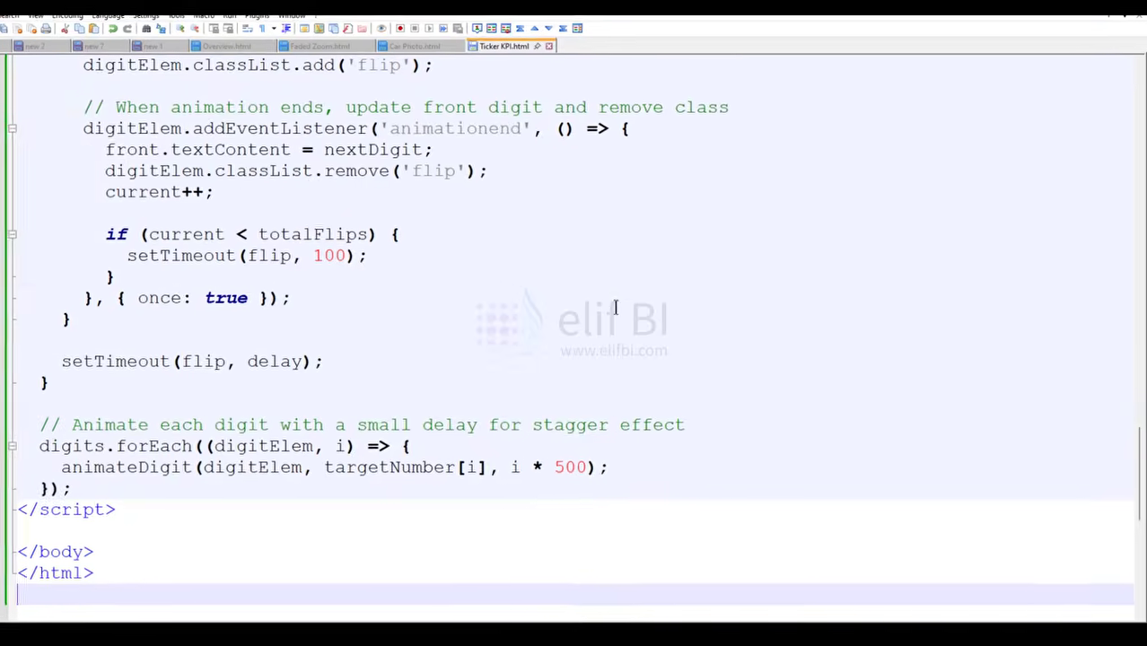
{"action": "key", "text": "ctrl+a"}
{"action": "key", "text": "ctrl+v"}
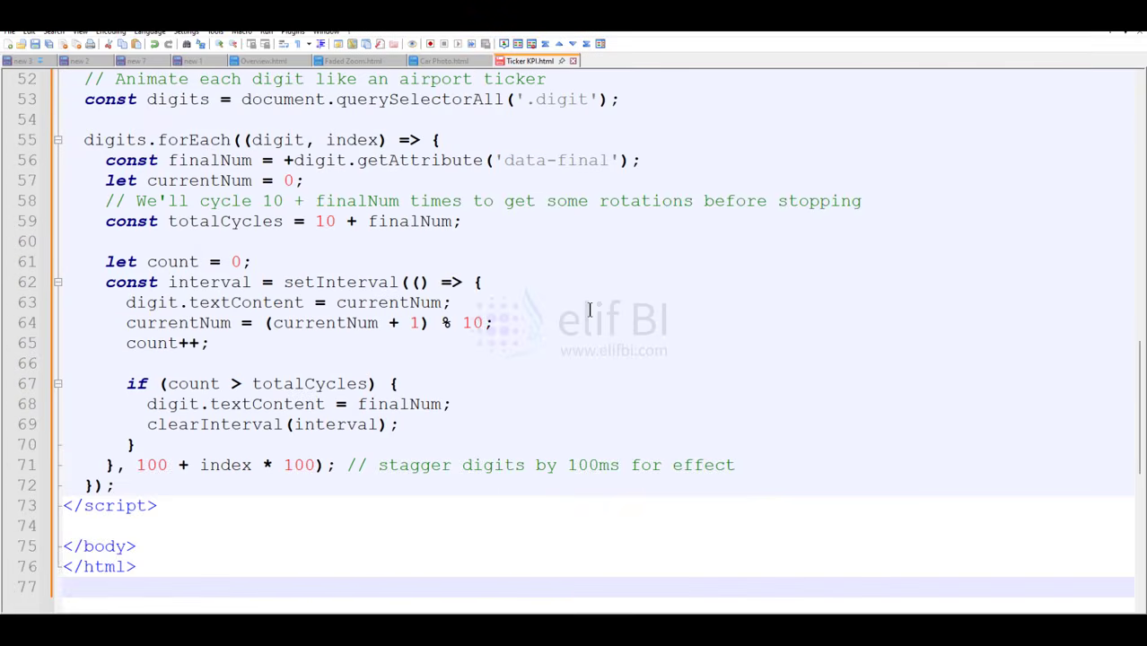
{"action": "key", "text": "ctrl+s"}
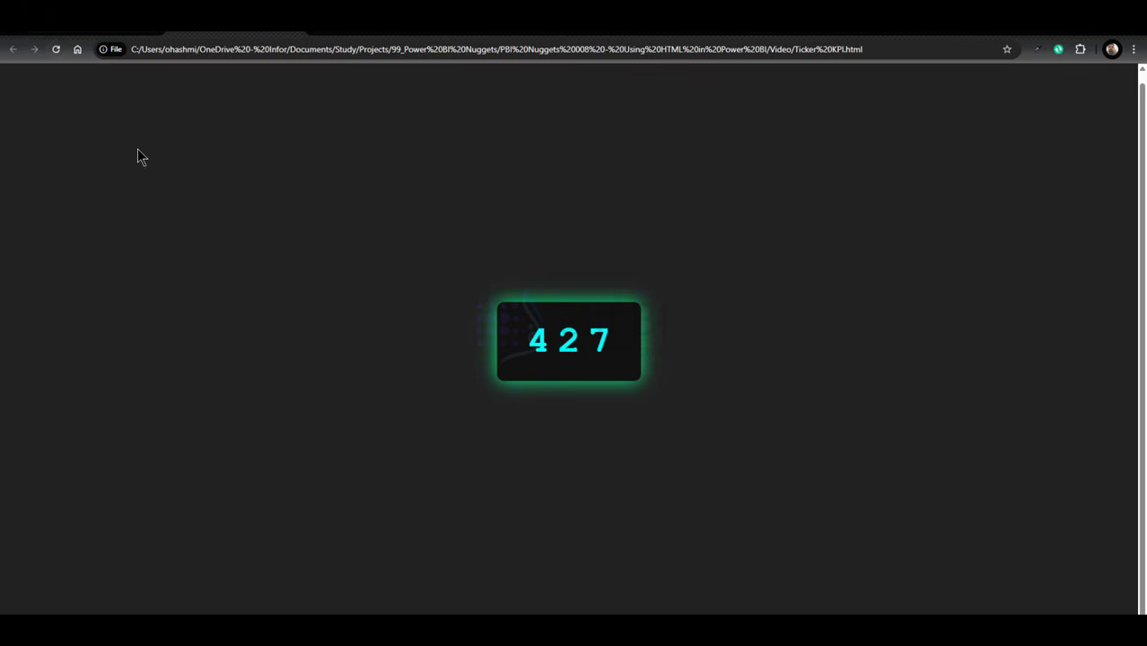
{"action": "left_click", "coordinate": [56, 49]}
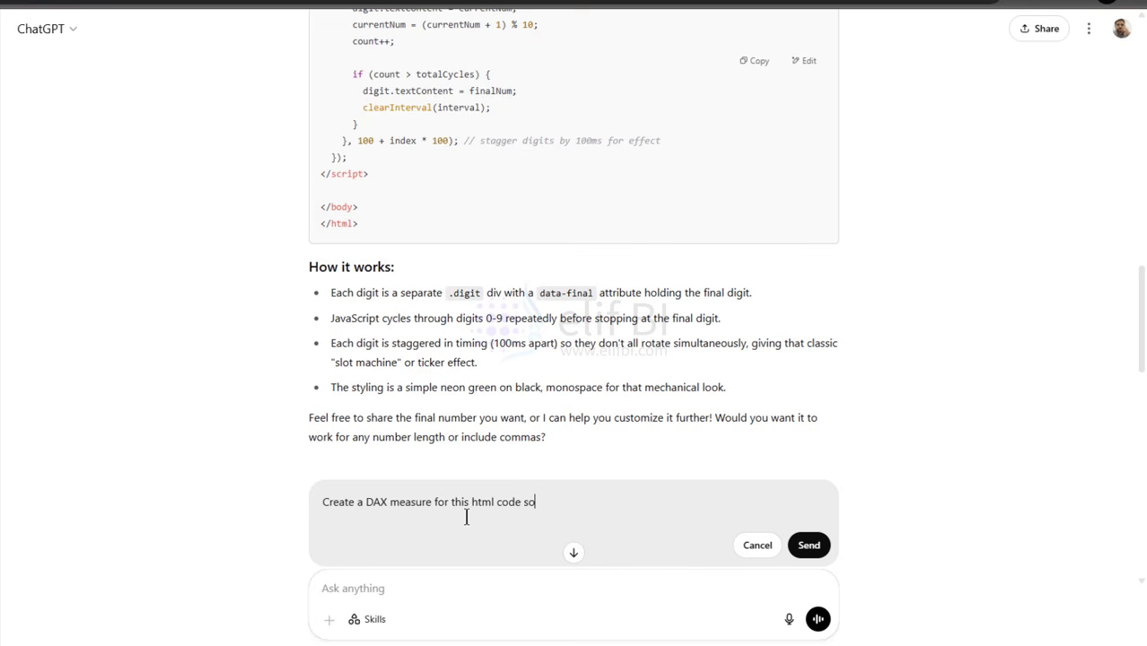
Step: Ask ChatGPT to enclose the ticker HTML code in a DAX measure for Power BI, and review the generated measure
{"action": "type", "text": "use it in Power BI. Enclose th"}
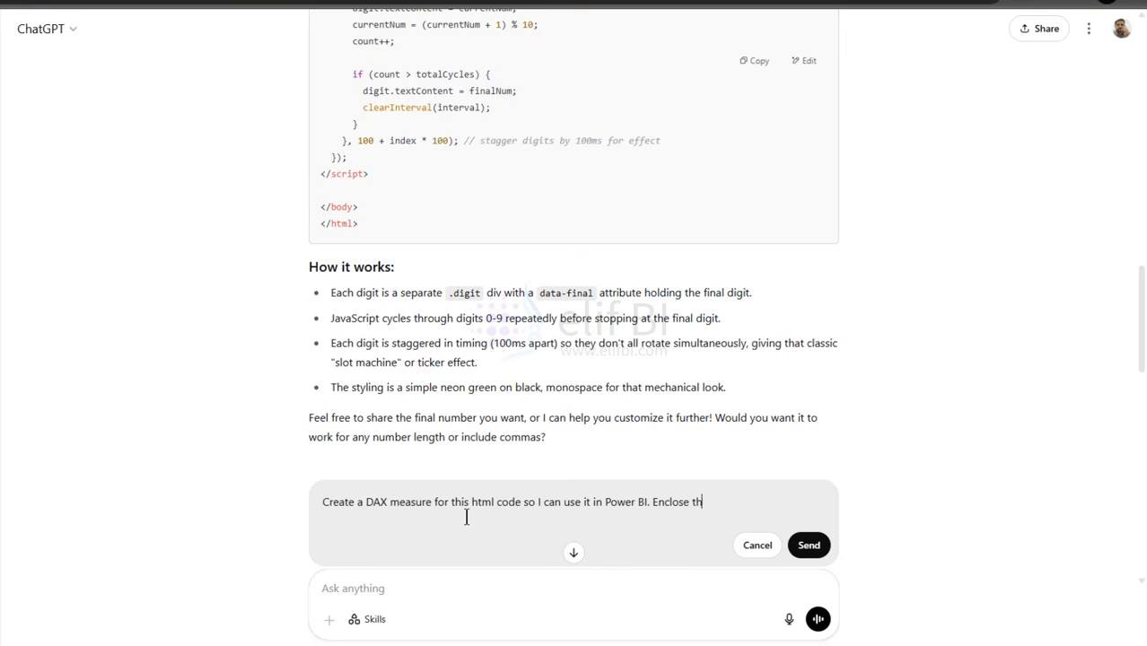
{"action": "type", "text": "is html code in a DAX measure."}
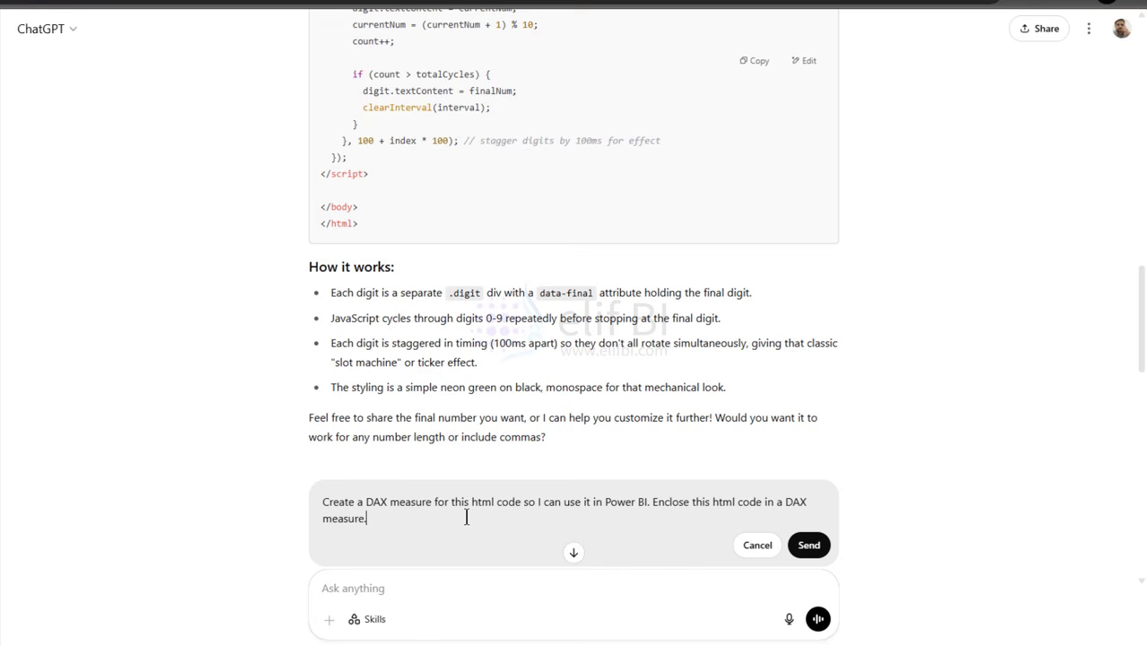
{"action": "left_click", "coordinate": [811, 545]}
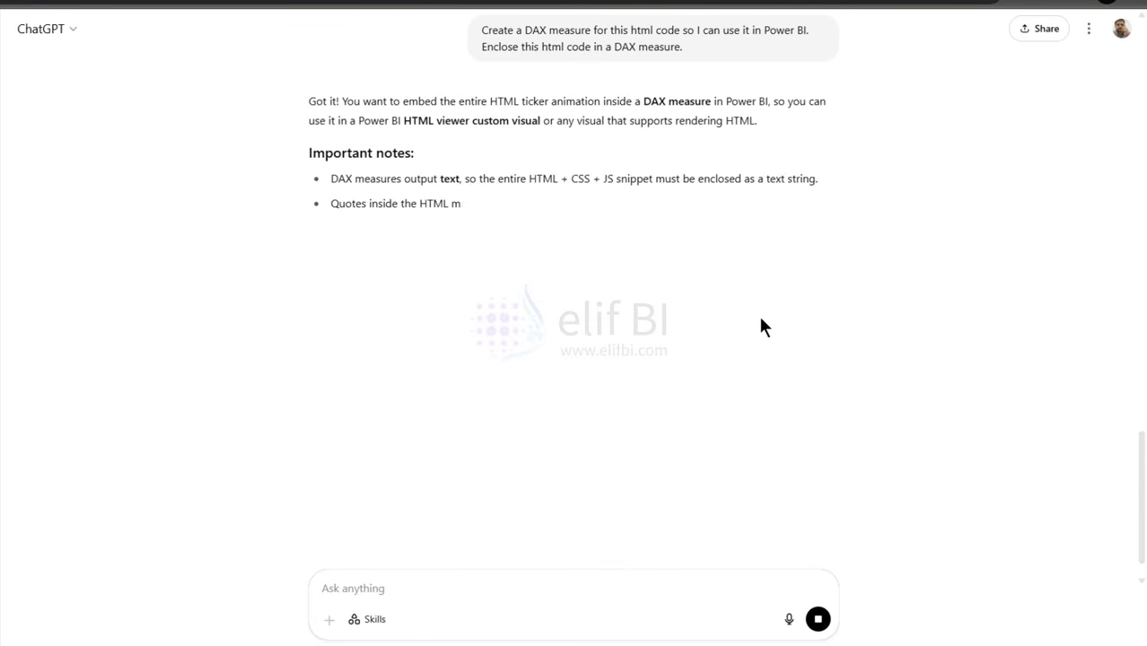
{"action": "scroll", "coordinate": [759, 315], "scroll_direction": "down", "scroll_amount": 8}
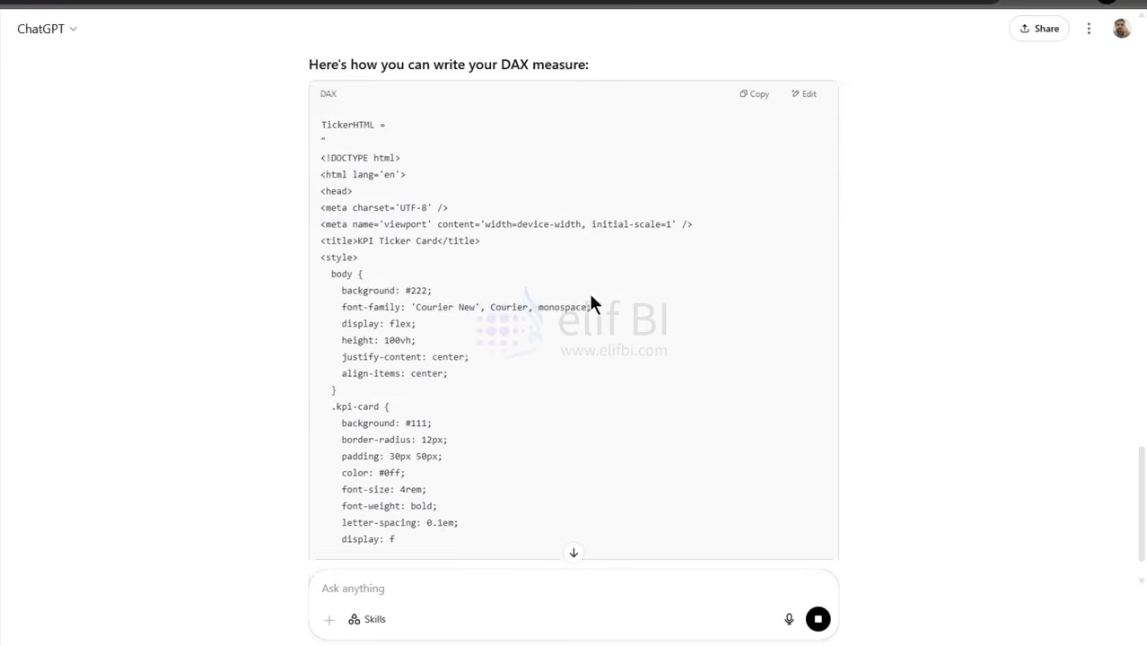
{"action": "scroll", "coordinate": [591, 296], "scroll_direction": "down", "scroll_amount": 6}
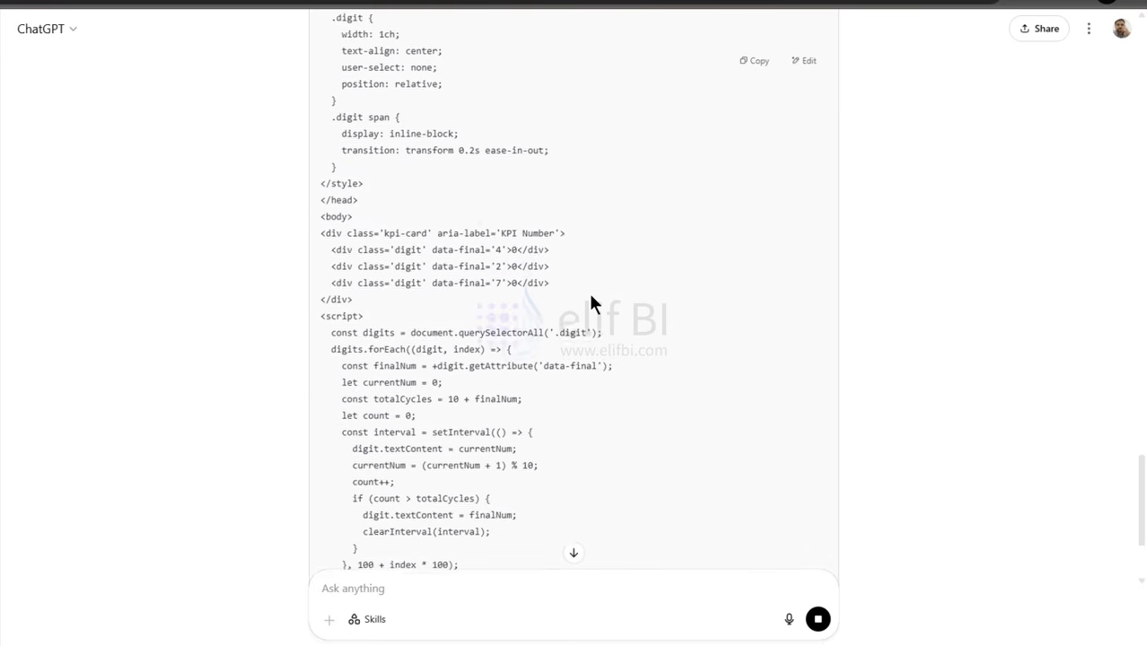
{"action": "scroll", "coordinate": [590, 296], "scroll_direction": "up", "scroll_amount": 6}
{"action": "scroll", "coordinate": [590, 303], "scroll_direction": "up", "scroll_amount": 5}
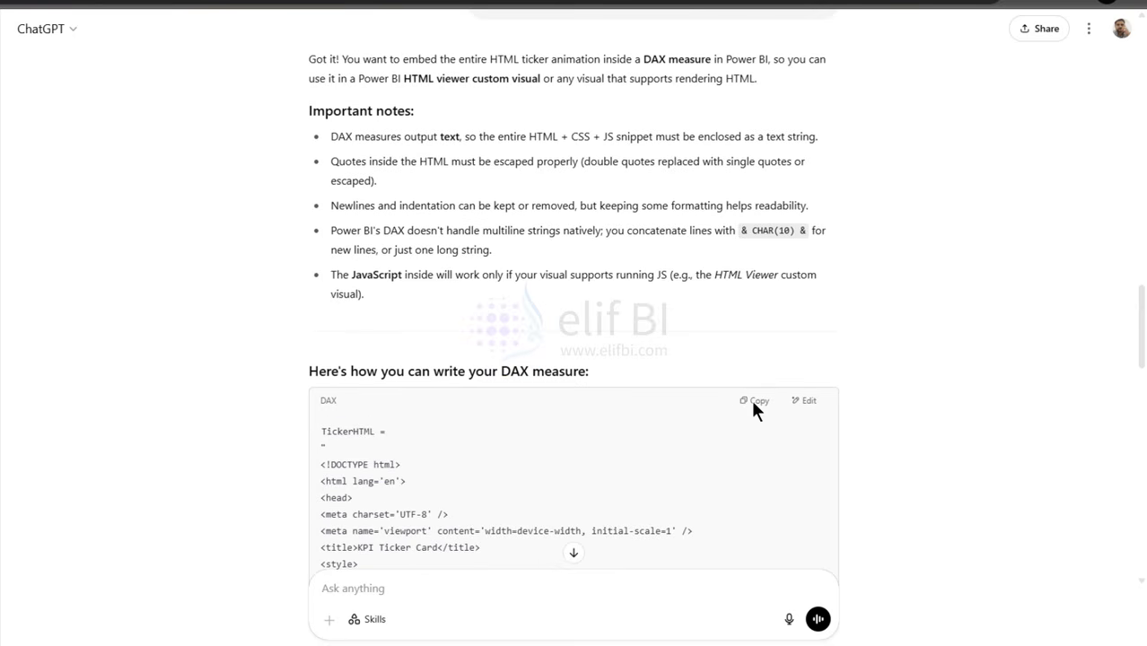
Step: Copy the generated TickerHTML DAX code and commit it as the new measure's formula in Power BI
{"action": "left_click", "coordinate": [752, 400]}
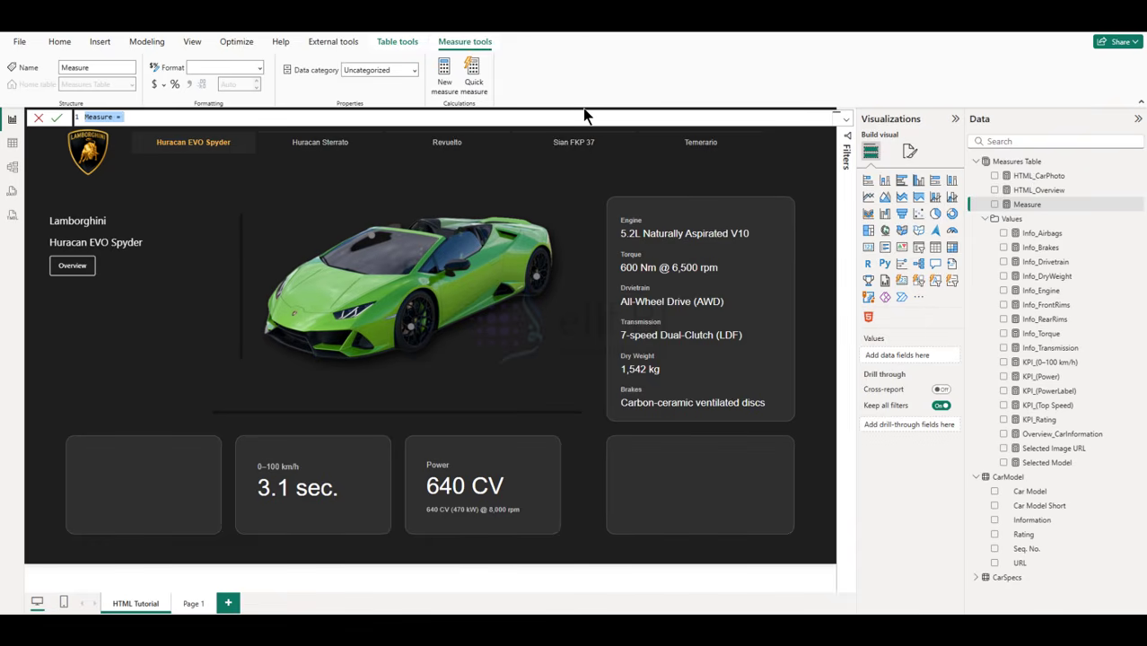
{"action": "key", "text": "ctrl+v"}
{"action": "scroll", "coordinate": [551, 259], "scroll_direction": "up", "scroll_amount": 1}
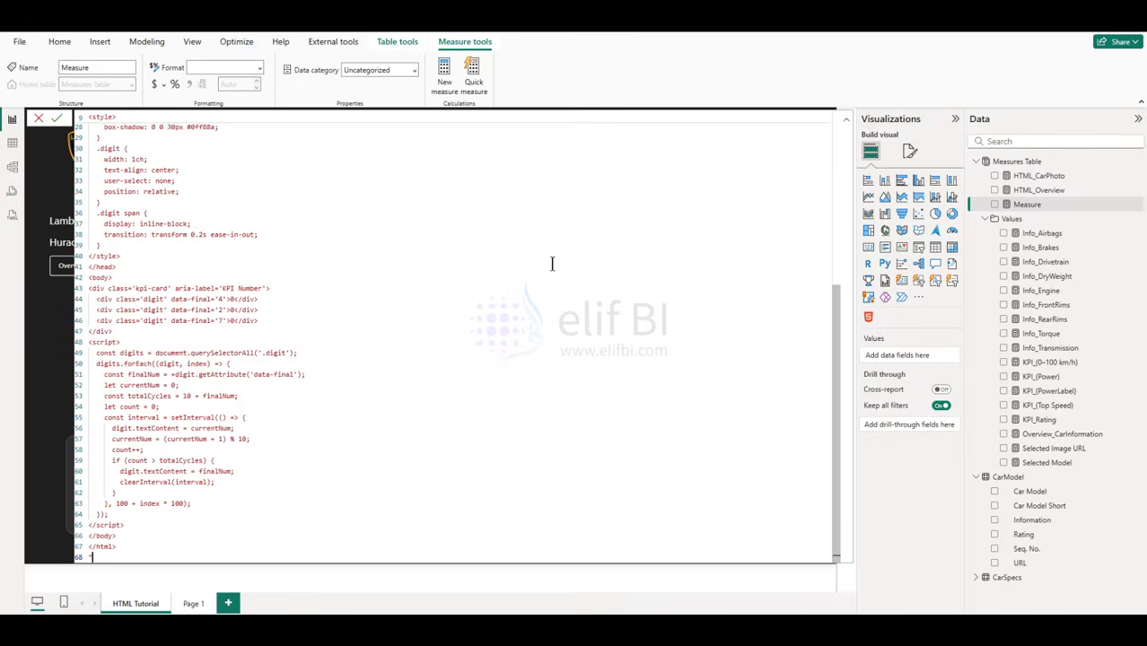
{"action": "key", "text": "Return"}
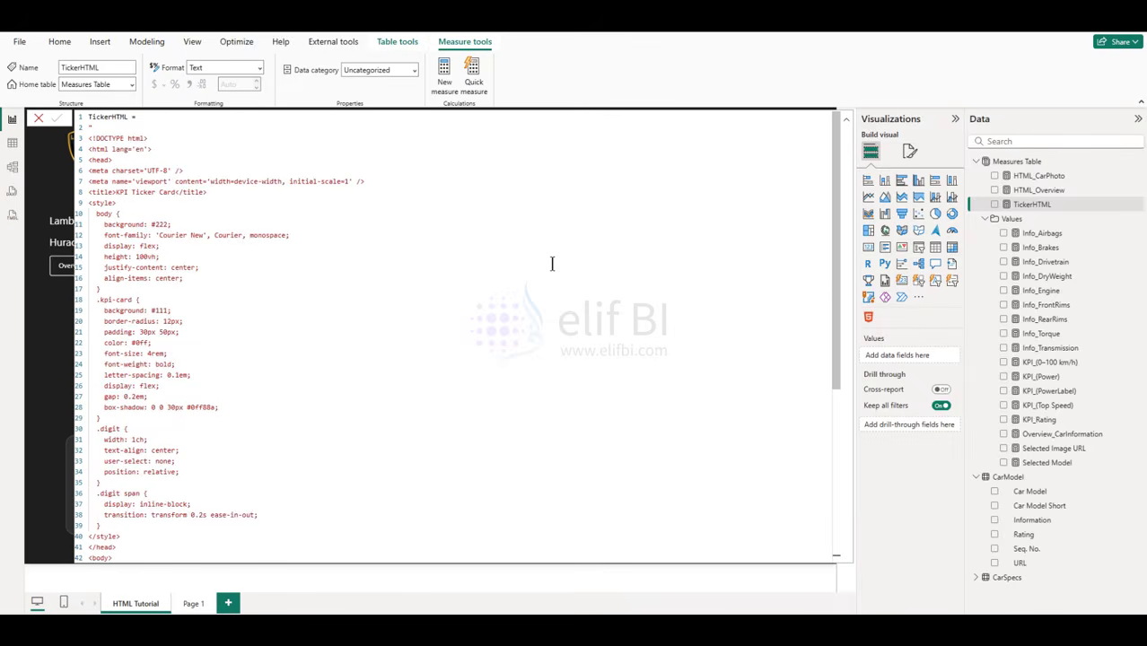
Step: Add an HTML Content visual to the report page and assign the TickerHTML measure as its values
{"action": "left_click", "coordinate": [846, 118]}
{"action": "left_click", "coordinate": [867, 319]}
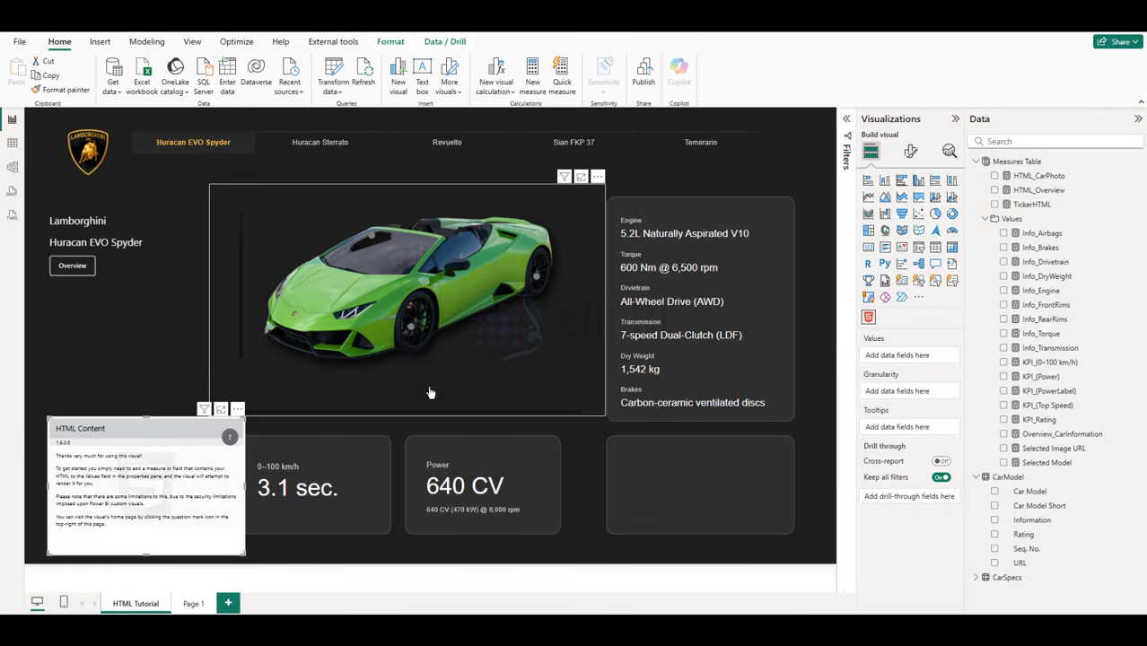
{"action": "left_click", "coordinate": [994, 205]}
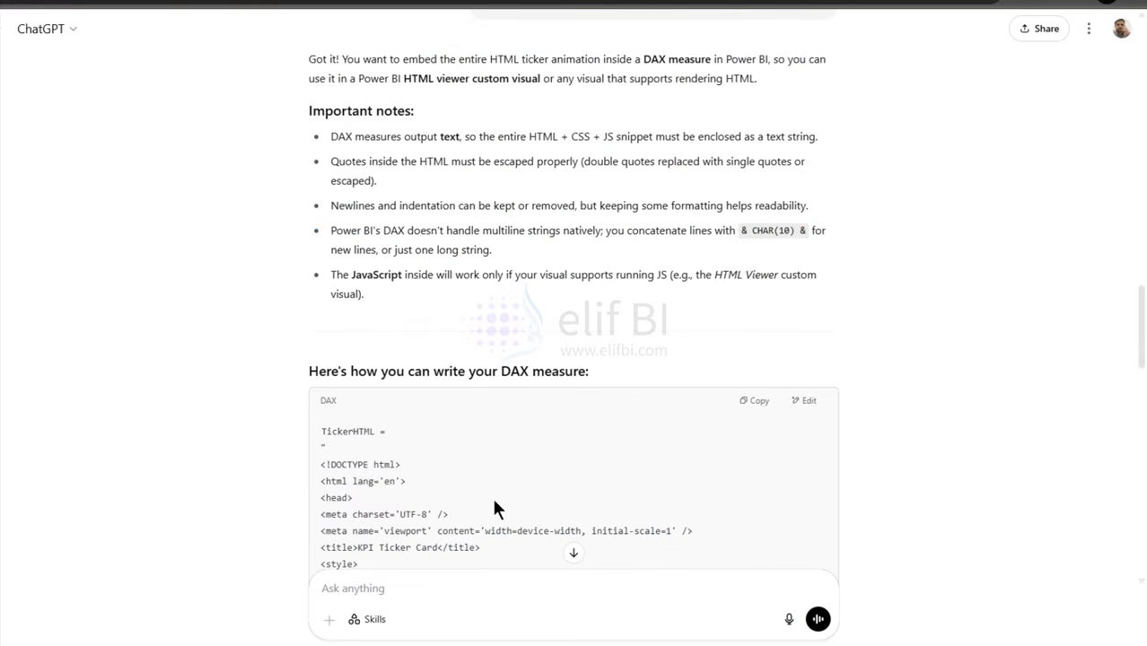
Step: In ChatGPT, start a request for adjustments to the measure: a transparent background and Arial as the font style
{"action": "scroll", "coordinate": [566, 557], "scroll_direction": "down", "scroll_amount": 10}
{"action": "scroll", "coordinate": [550, 557], "scroll_direction": "down", "scroll_amount": 4}
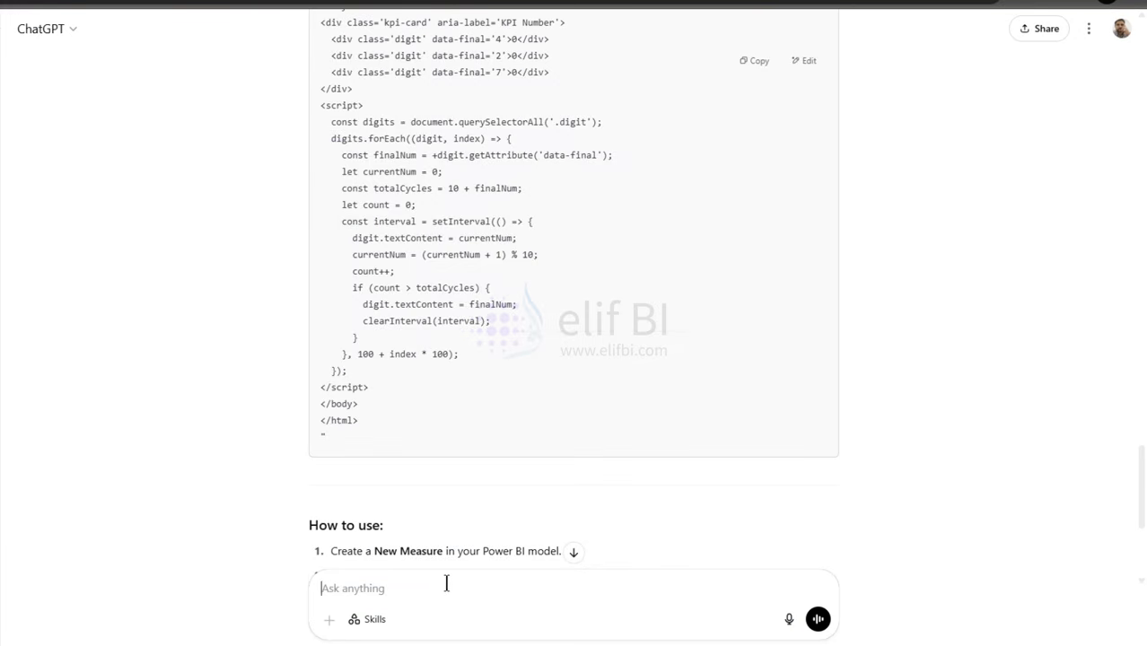
{"action": "type", "text": "Make the following ad"}
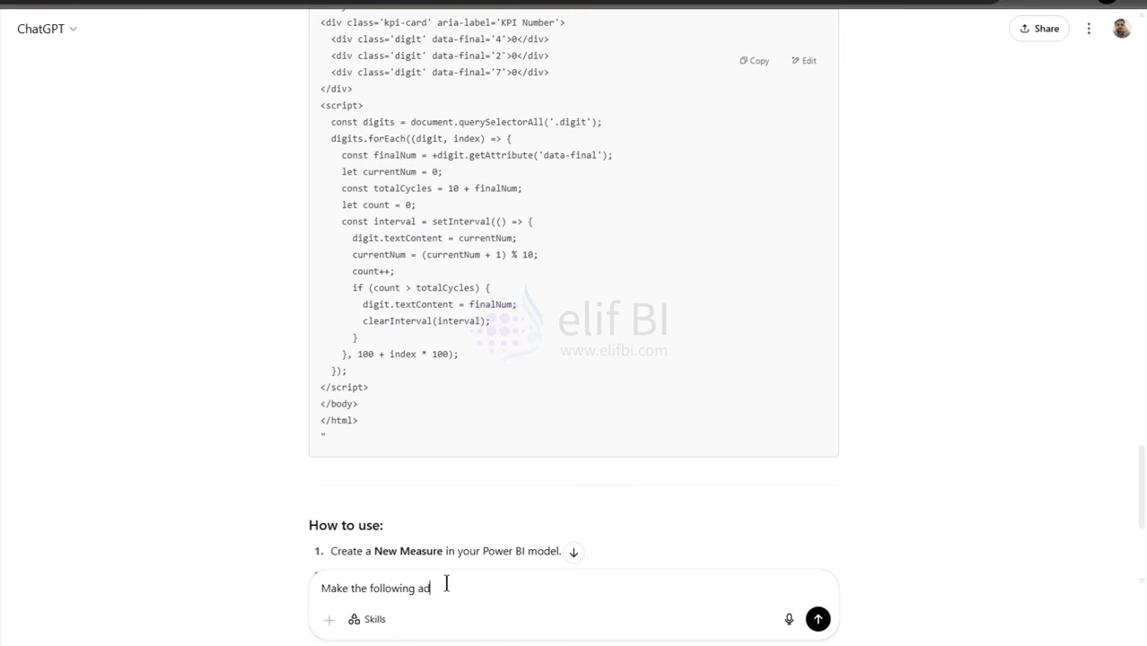
{"action": "type", "text": "justments:"}
{"action": "key", "text": "shift+Return"}
{"action": "scroll", "coordinate": [930, 511], "scroll_direction": "down", "scroll_amount": 4}
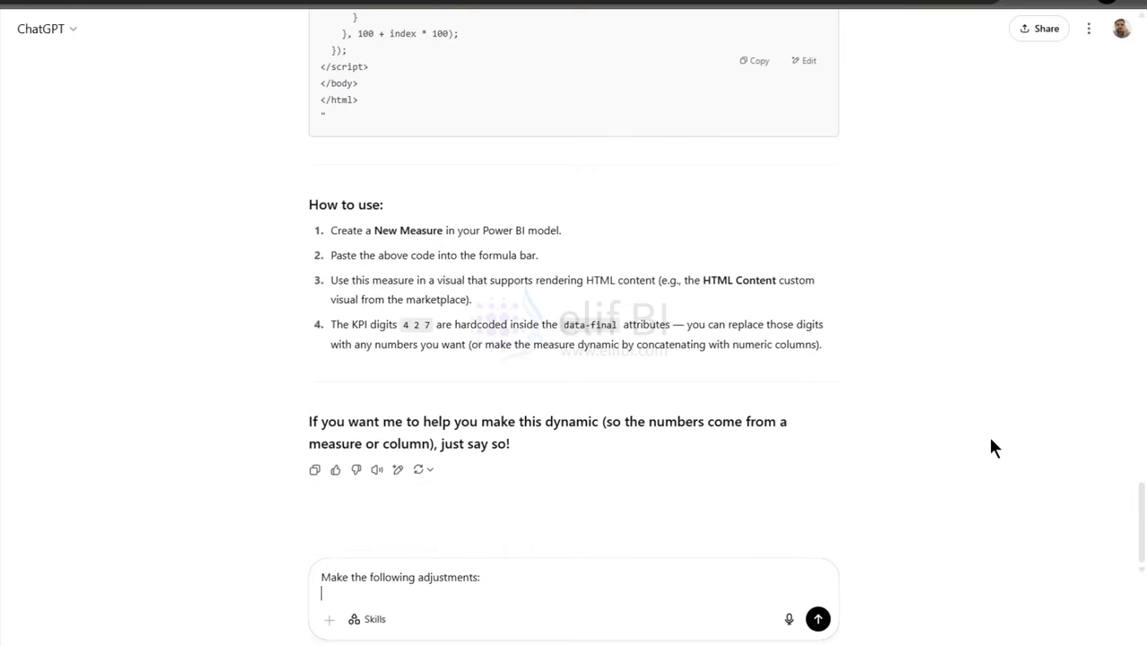
{"action": "type", "text": "Make the bac"}
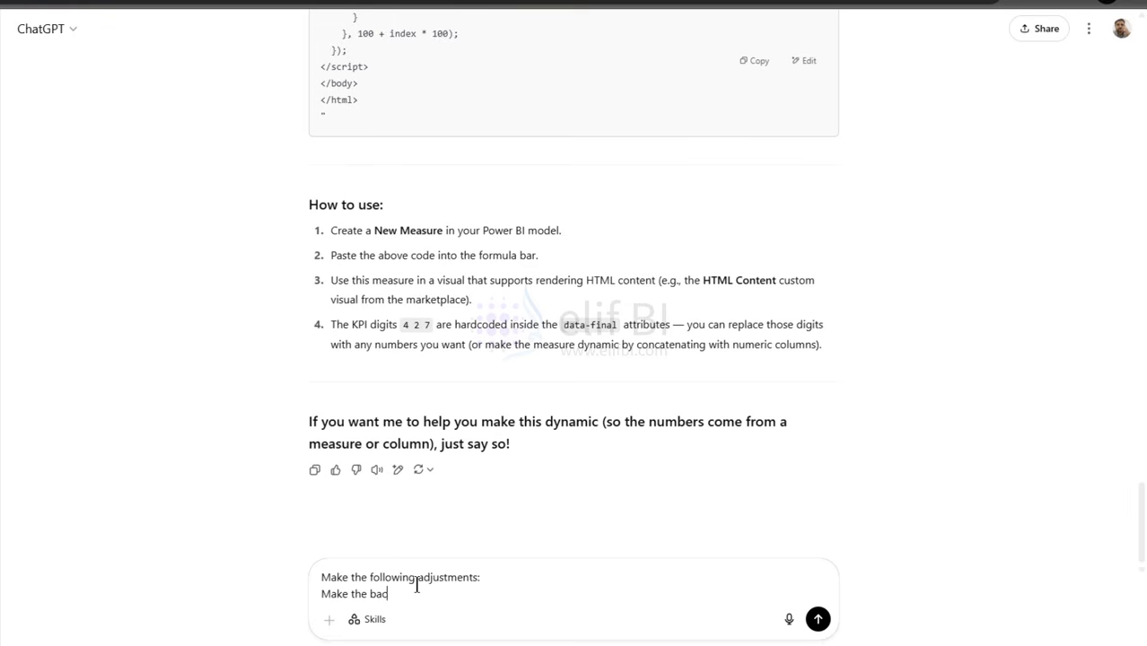
{"action": "type", "text": "kground transparent."}
{"action": "key", "text": "shift+Return"}
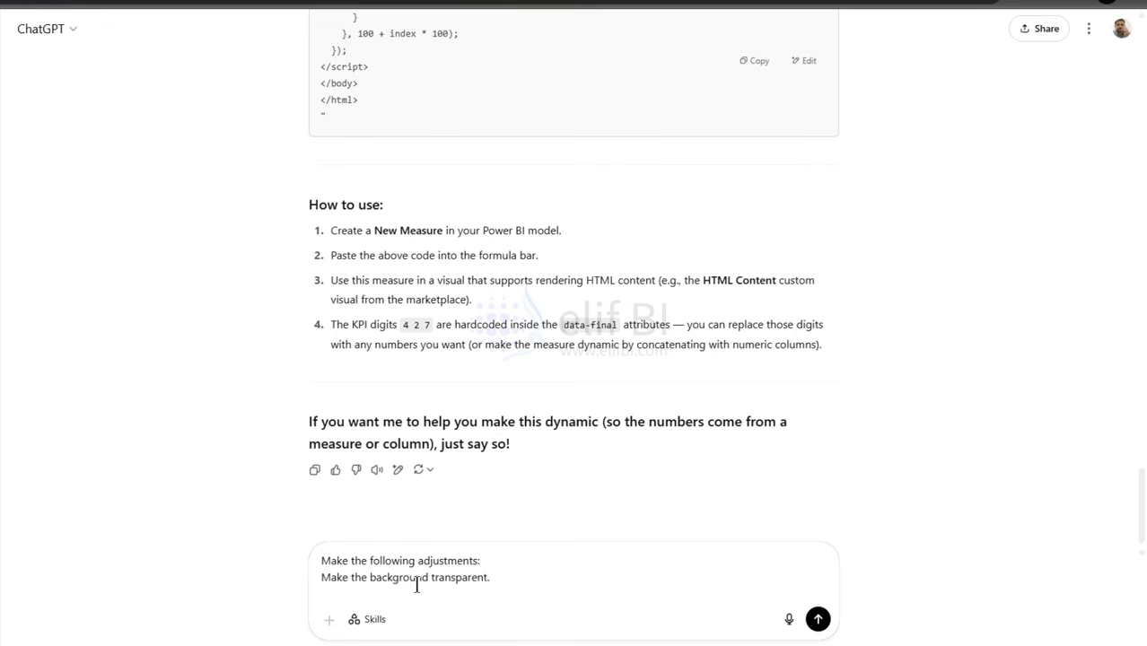
{"action": "type", "text": "Make the font style Arial."}
{"action": "key", "text": "shift+Return"}
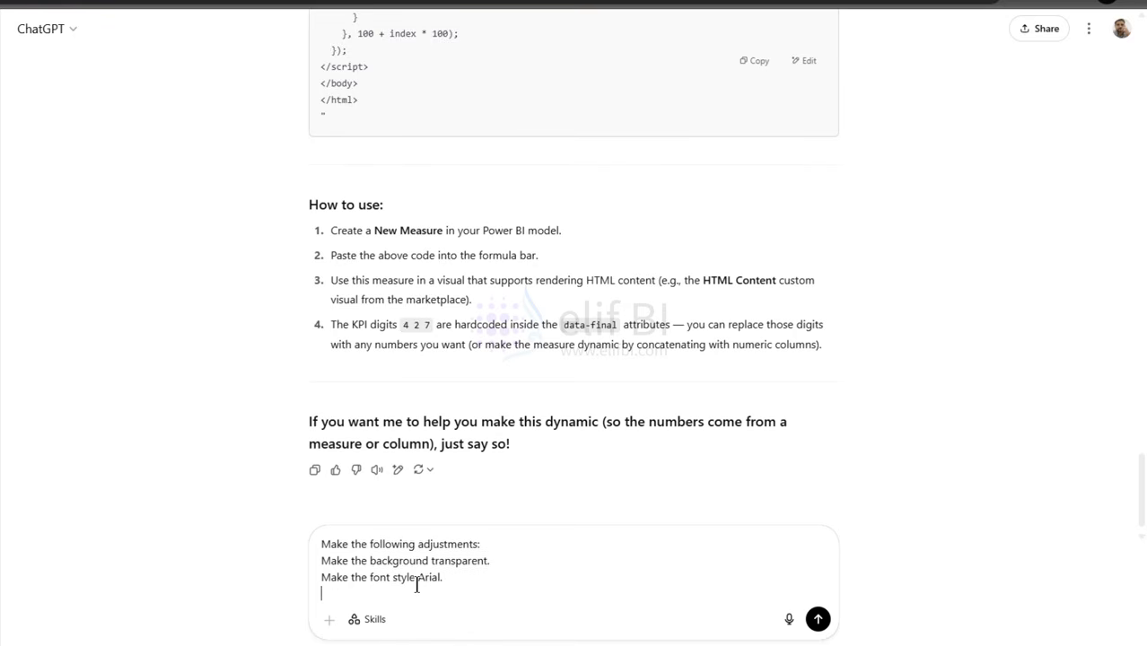
Step: Add a white font color and the removal of any frames or borders around the number to the request, and send it
{"action": "type", "text": "Make the font color white."}
{"action": "key", "text": "shift+Return"}
{"action": "type", "text": "R"}
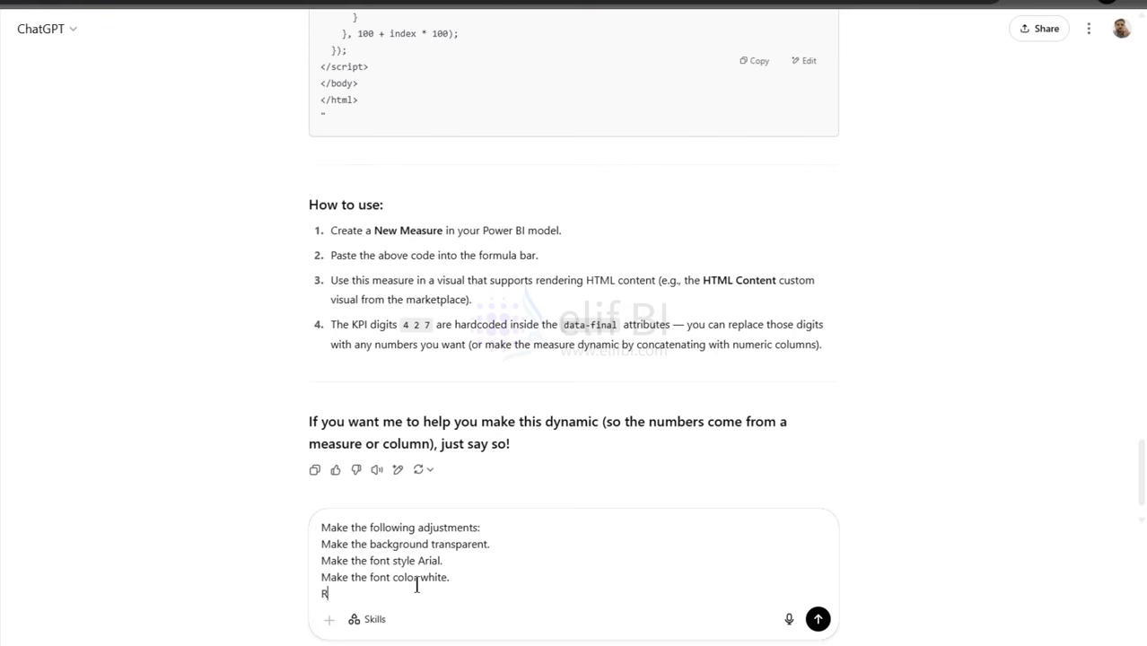
{"action": "type", "text": "emove any "}
{"action": "type", "text": "frames"}
{"action": "type", "text": " or border "}
{"action": "type", "text": " around the number."}
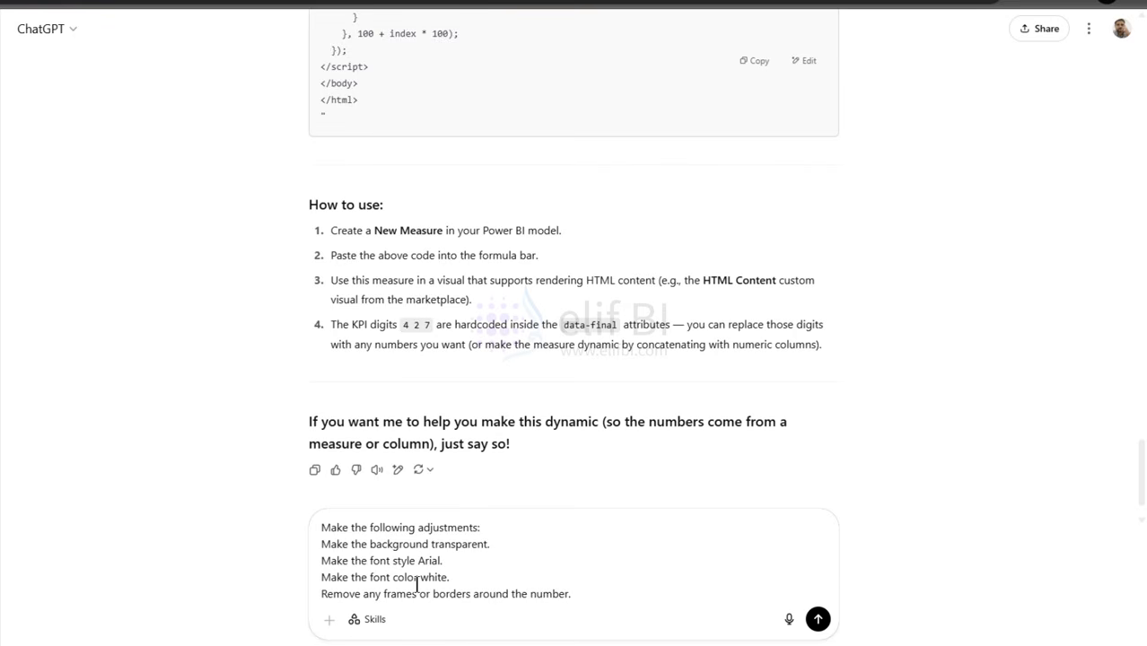
{"action": "key", "text": "Return"}
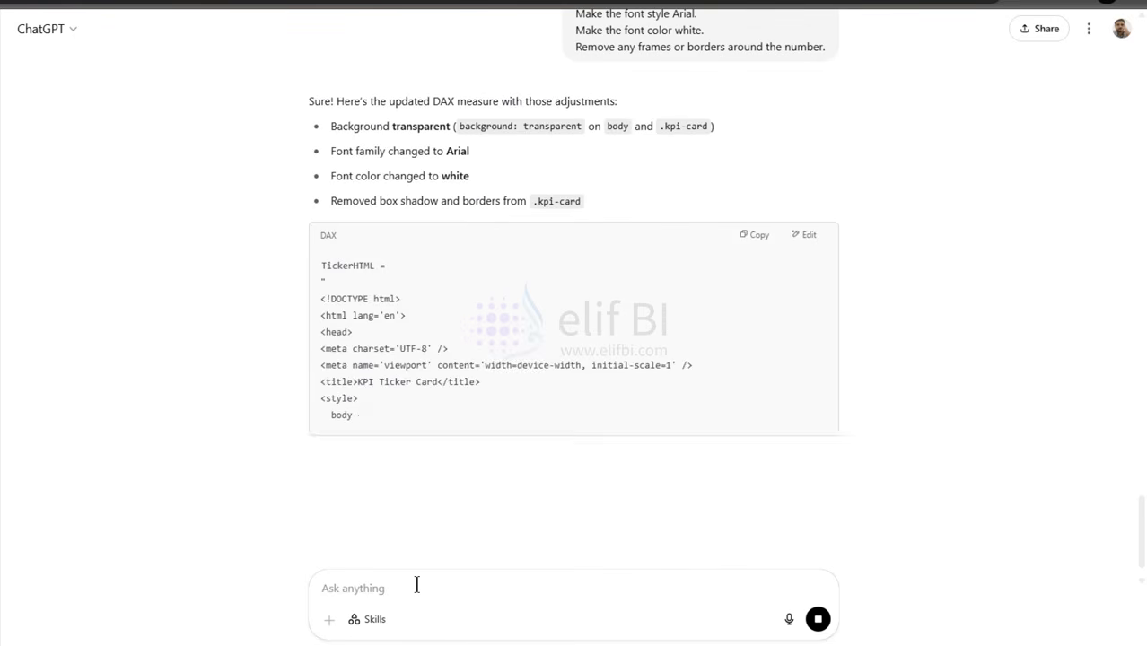
Step: Review the updated TickerHTML DAX measure in the ChatGPT reply and copy its code
{"action": "scroll", "coordinate": [546, 416], "scroll_direction": "down", "scroll_amount": 5}
{"action": "scroll", "coordinate": [546, 408], "scroll_direction": "down", "scroll_amount": 3}
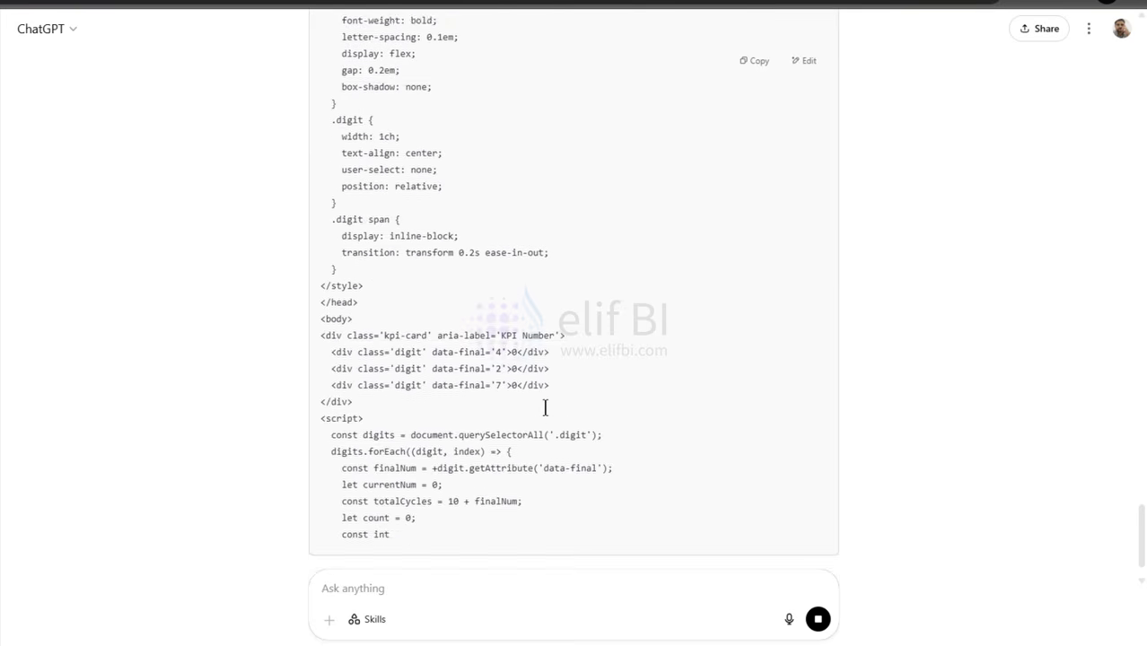
{"action": "scroll", "coordinate": [544, 411], "scroll_direction": "down", "scroll_amount": 5}
{"action": "scroll", "coordinate": [545, 413], "scroll_direction": "up", "scroll_amount": 7}
{"action": "scroll", "coordinate": [545, 422], "scroll_direction": "up", "scroll_amount": 5}
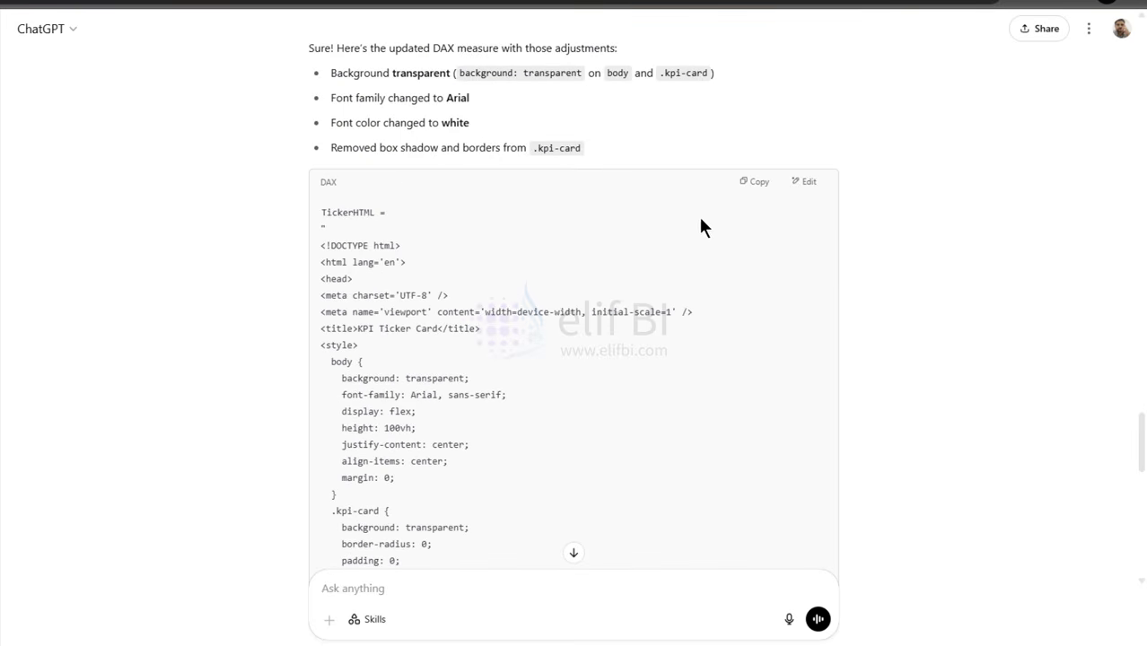
{"action": "left_click", "coordinate": [759, 185]}
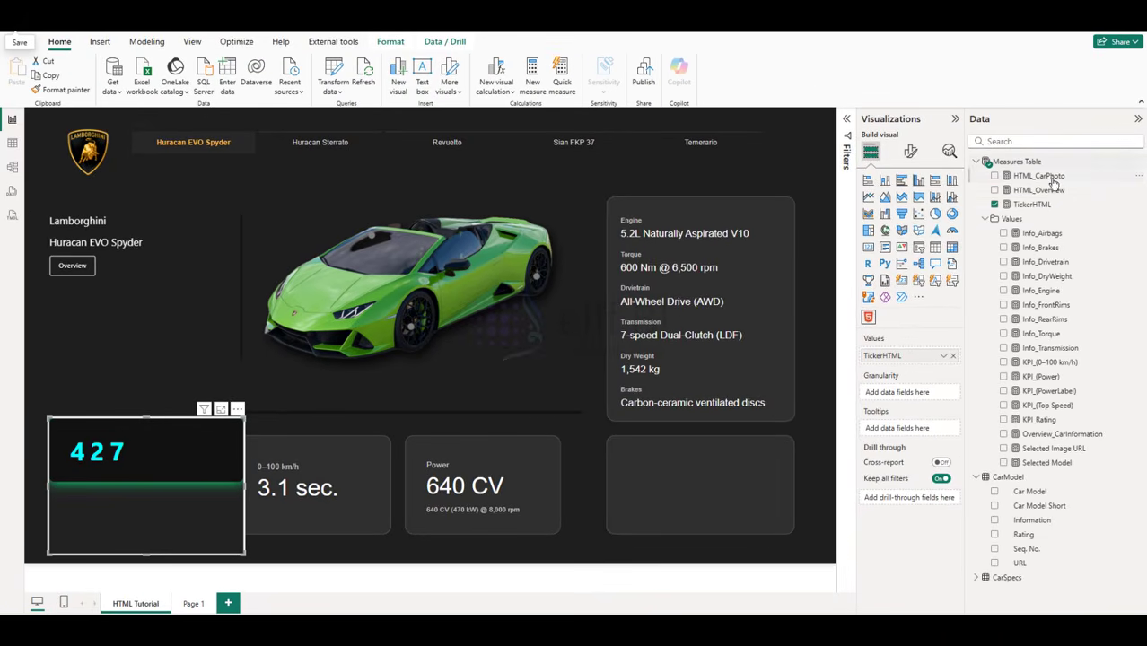
Step: In Power BI, replace the TickerHTML measure's formula with the copied updated code
{"action": "left_click", "coordinate": [1014, 172]}
{"action": "left_click", "coordinate": [845, 117]}
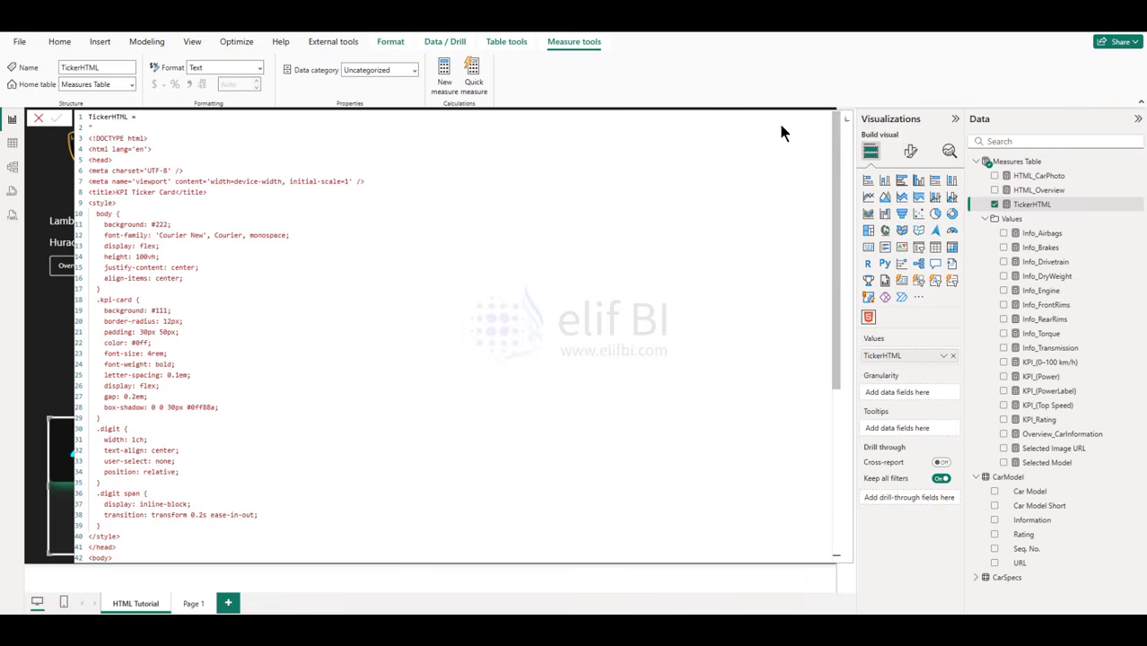
{"action": "scroll", "coordinate": [331, 194], "scroll_direction": "down", "scroll_amount": 10}
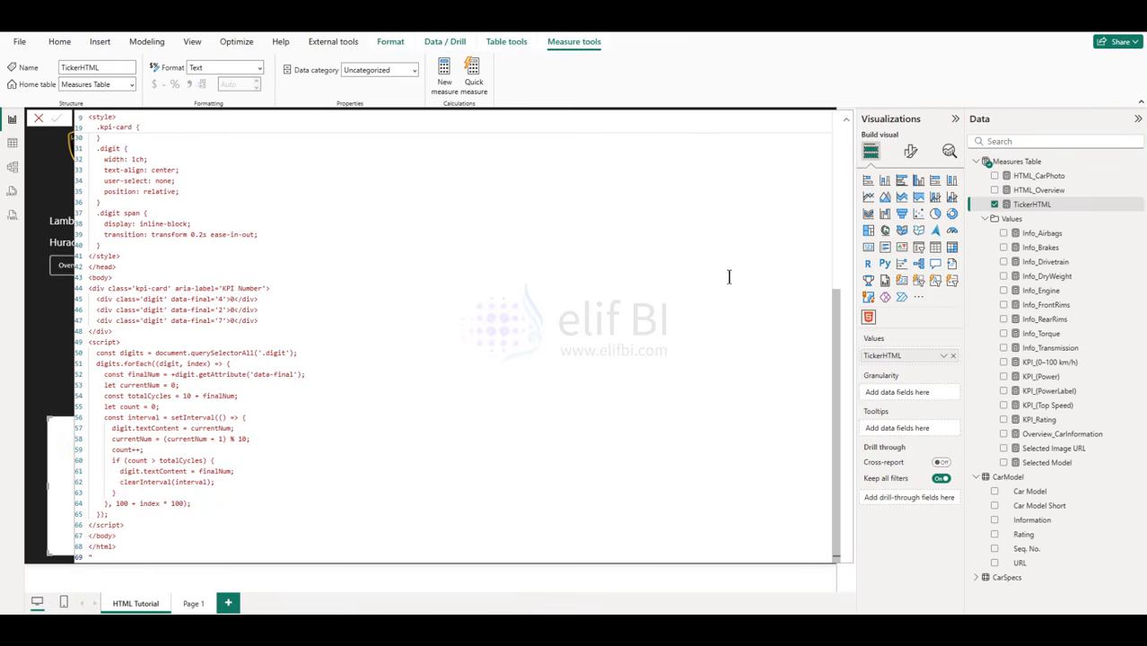
{"action": "left_click", "coordinate": [846, 119]}
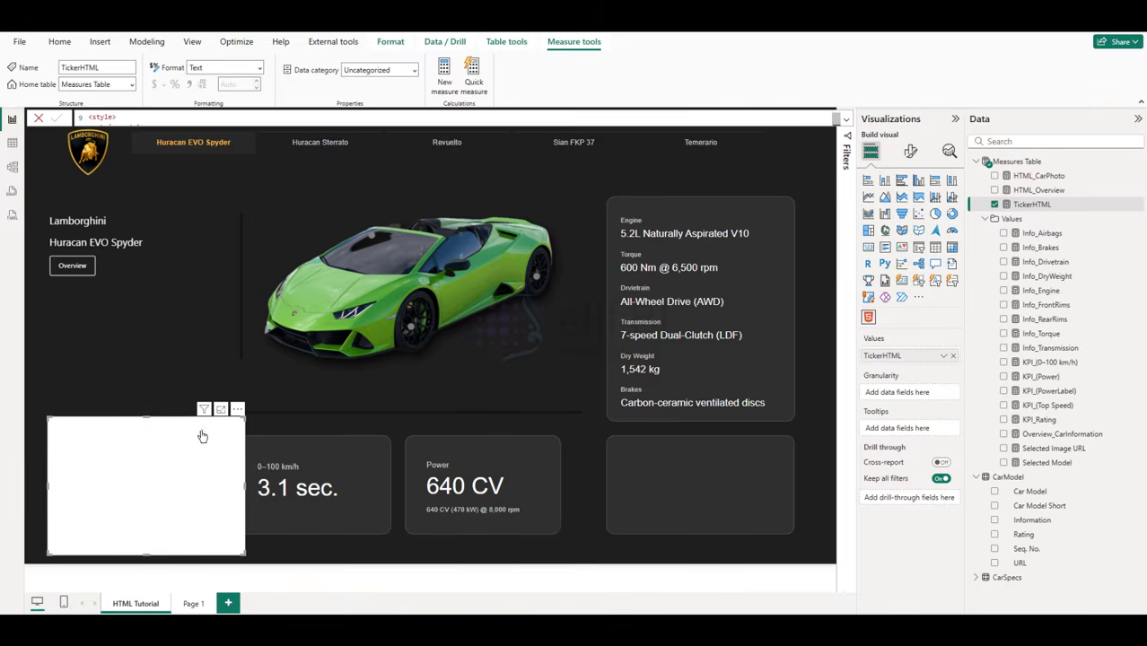
Step: Turn off the ticker visual's background and lower its upper edge to reduce the visual's height over the first KPI card
{"action": "left_click", "coordinate": [162, 487]}
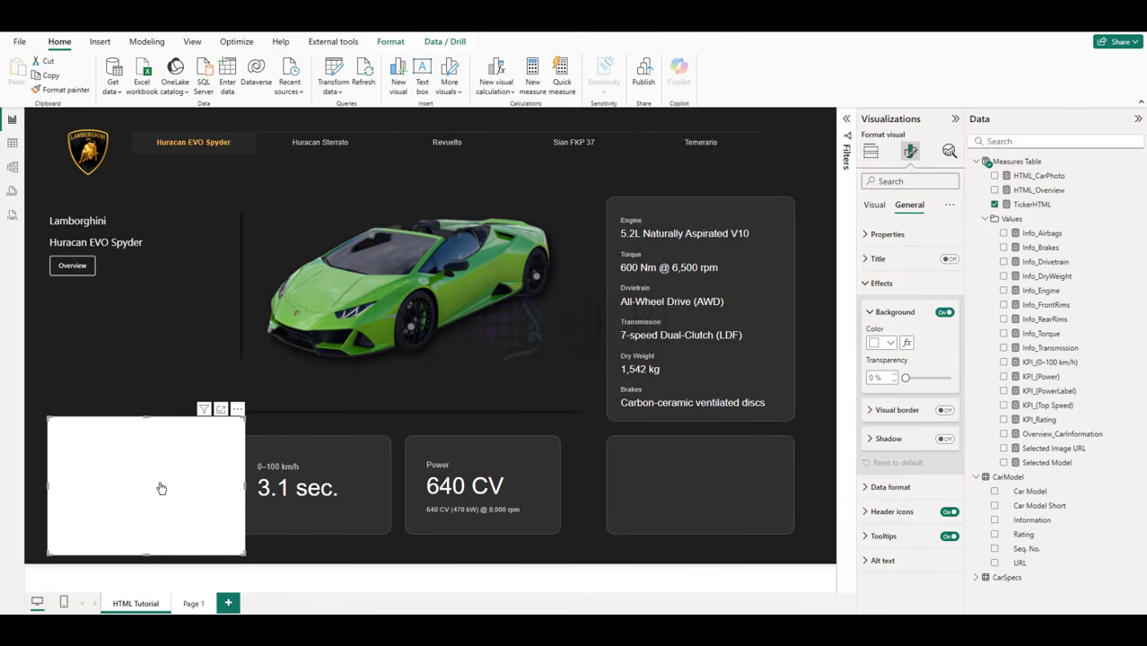
{"action": "left_click", "coordinate": [944, 313]}
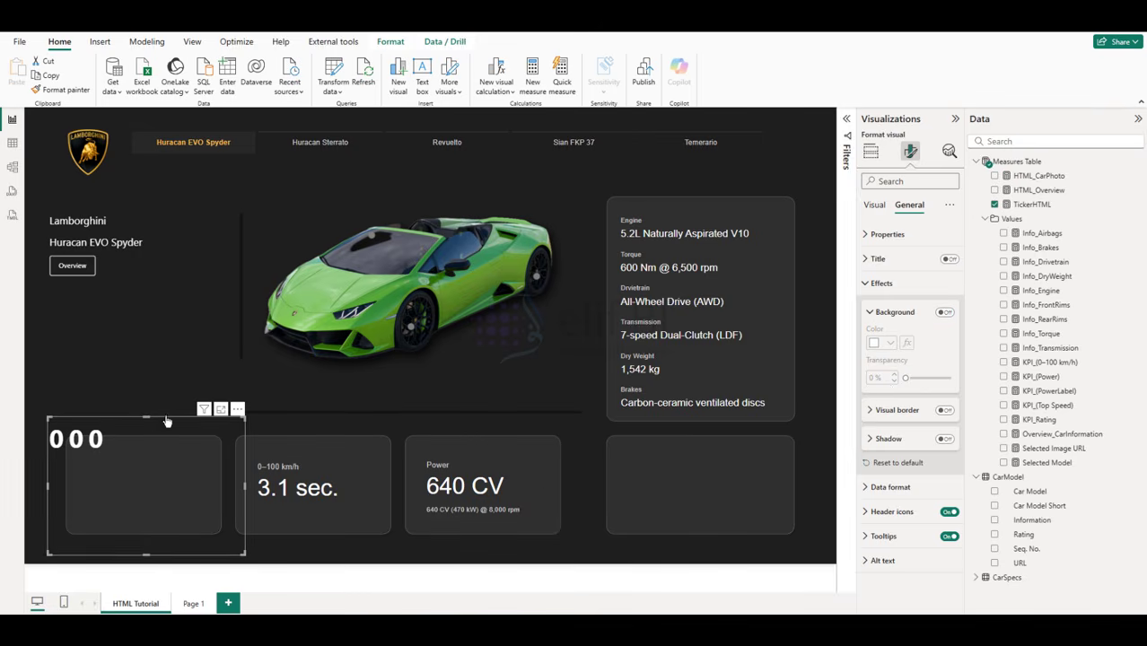
{"action": "left_click_drag", "start_coordinate": [147, 417], "coordinate": [134, 473]}
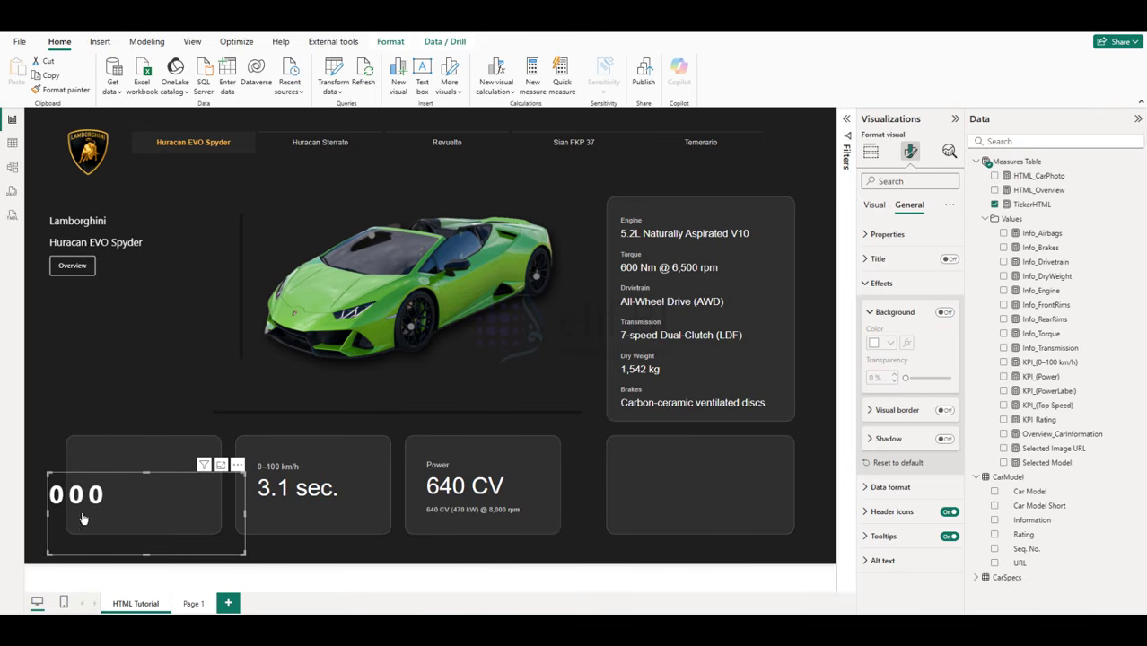
{"action": "left_click", "coordinate": [46, 512]}
{"action": "left_click", "coordinate": [61, 519]}
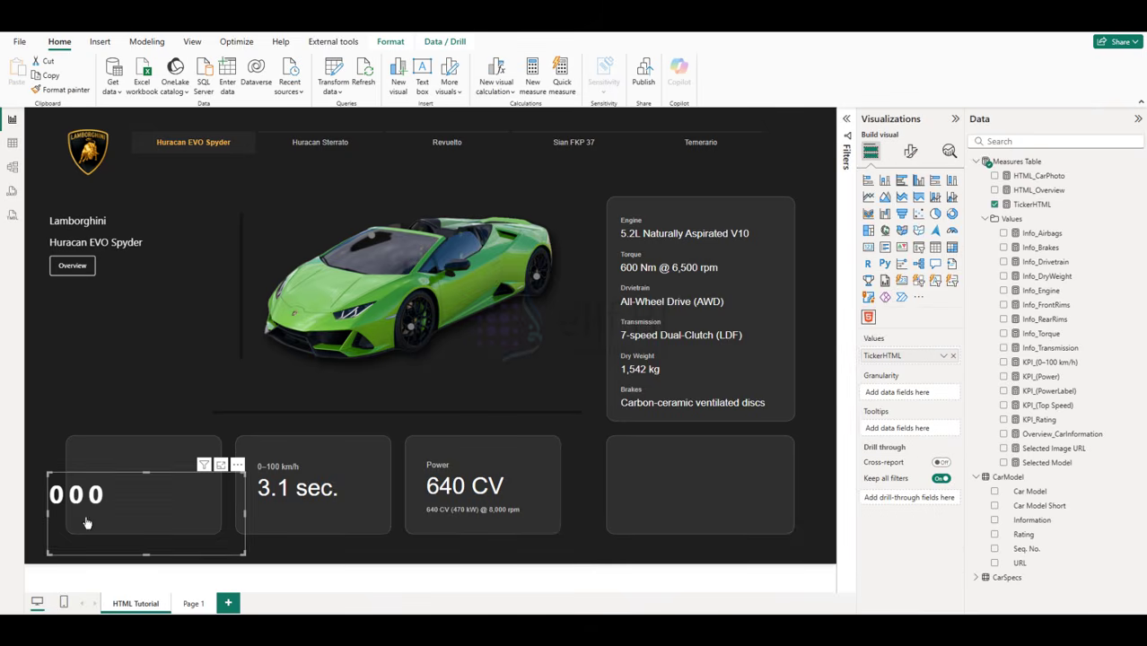
Step: Test the ticker by switching the car model to Huracan Sterrato and back to Huracan EVO Spyder
{"action": "left_click", "coordinate": [318, 147]}
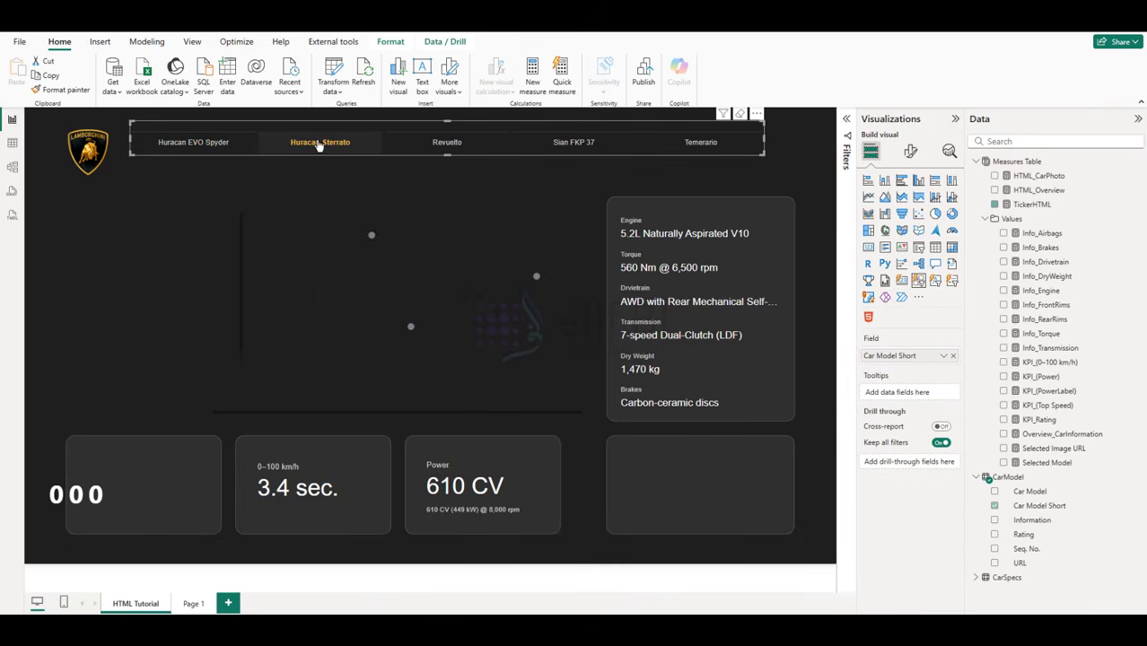
{"action": "left_click", "coordinate": [220, 145]}
{"action": "left_click", "coordinate": [176, 511]}
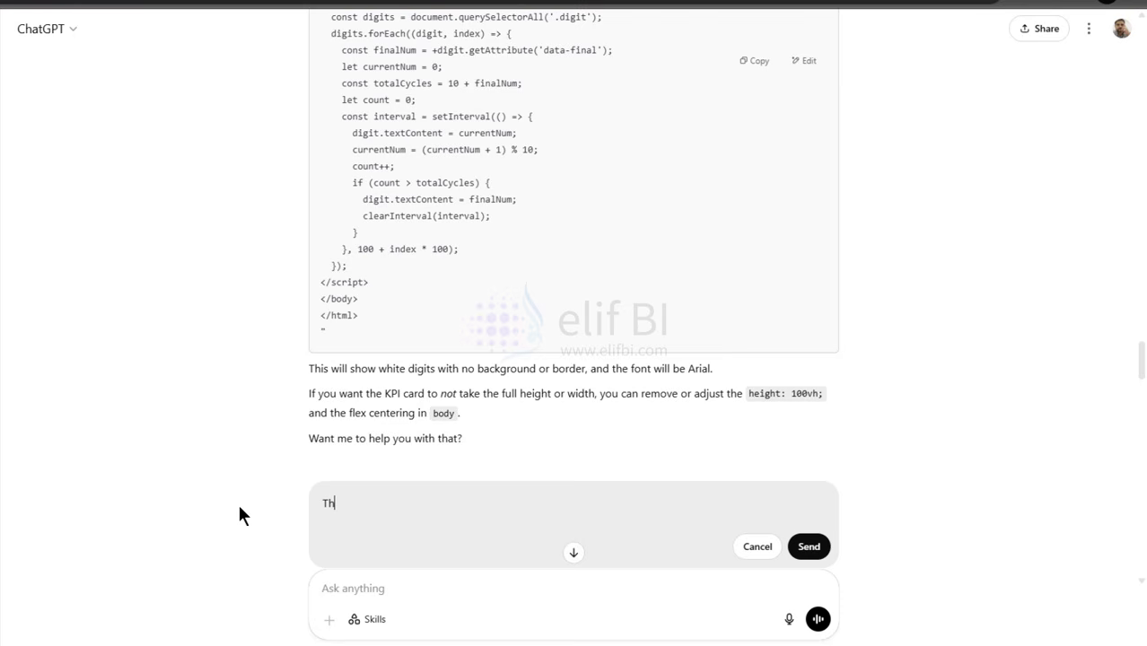
Step: In ChatGPT, rewrite the follow-up message to report that the numbers are not loading and are constantly zero
{"action": "type", "text": "e numebr"}
{"action": "key", "text": "BackSpace"}
{"action": "key", "text": "BackSpace"}
{"action": "key", "text": "BackSpace"}
{"action": "type", "text": "bers are not loading. They a"}
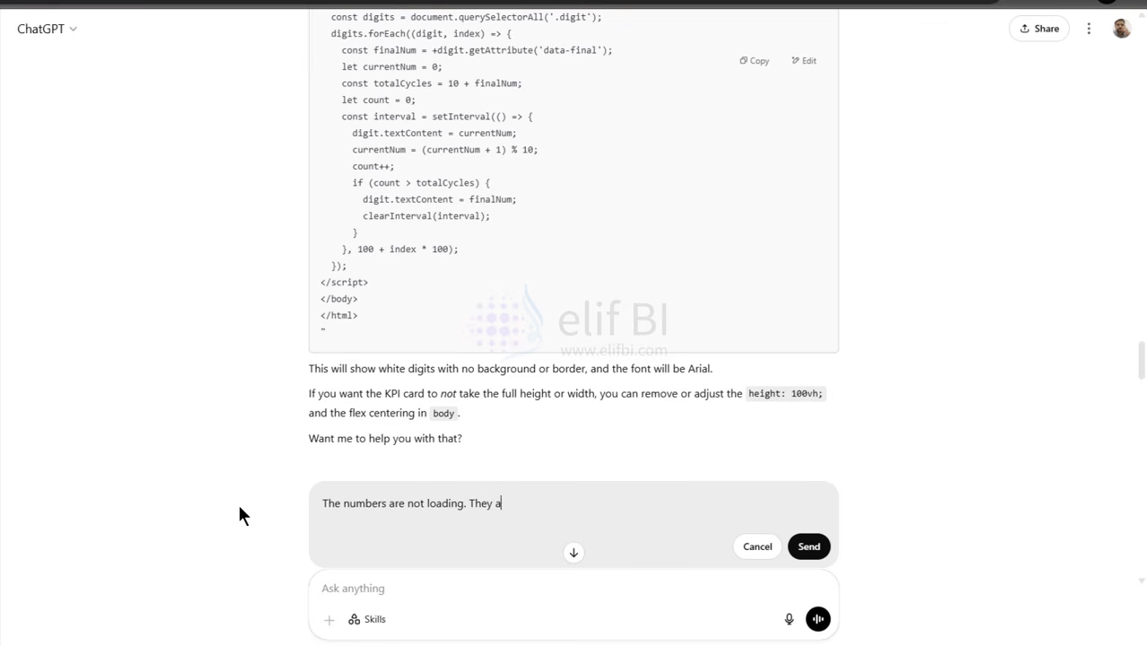
{"action": "type", "text": "re zero cont"}
Step: State in the message that the total time span should be 0.7 seconds to complete the visual
{"action": "type", "text": "tantly. The total t"}
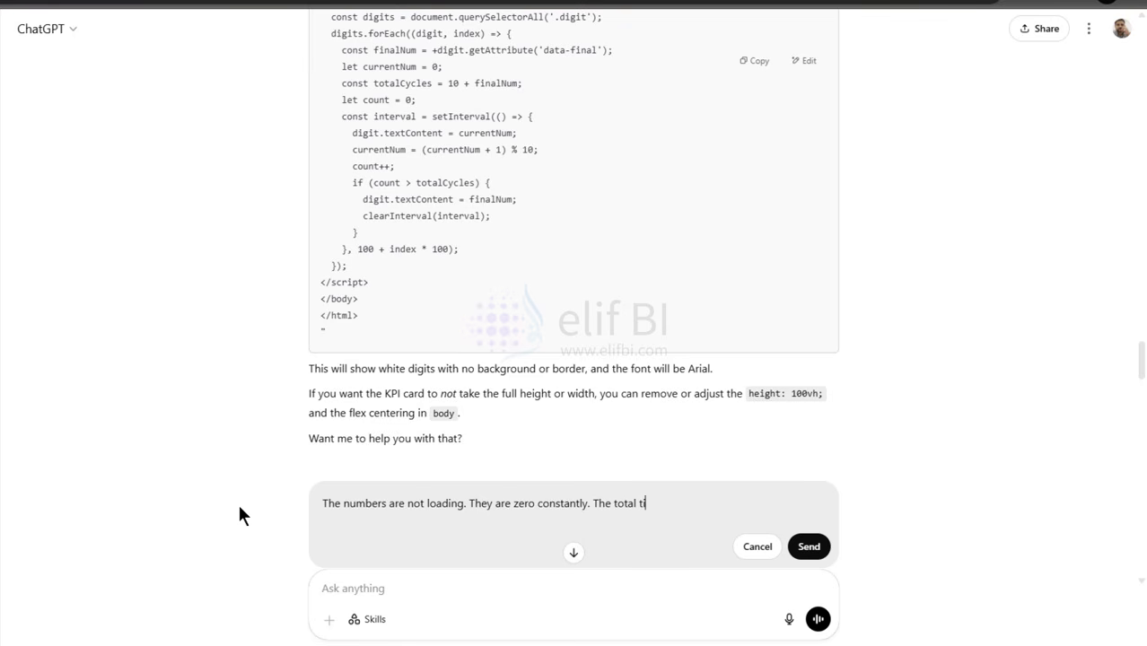
{"action": "type", "text": "ime span should be around 0."}
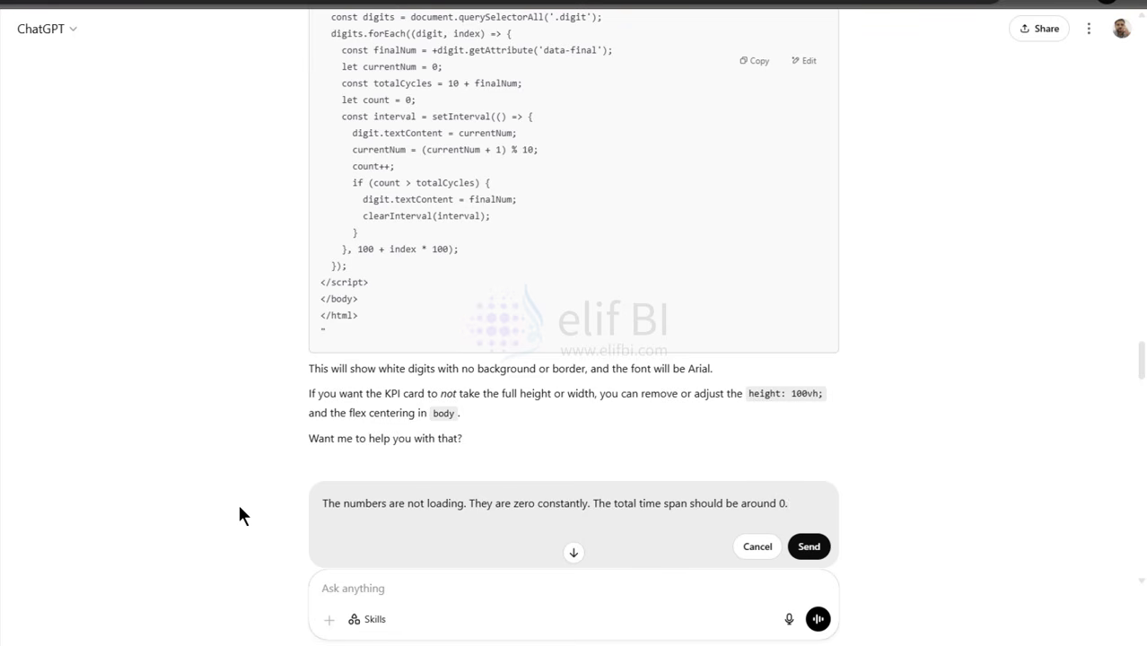
{"action": "type", "text": "7 seconds"}
{"action": "double_click", "coordinate": [756, 504]}
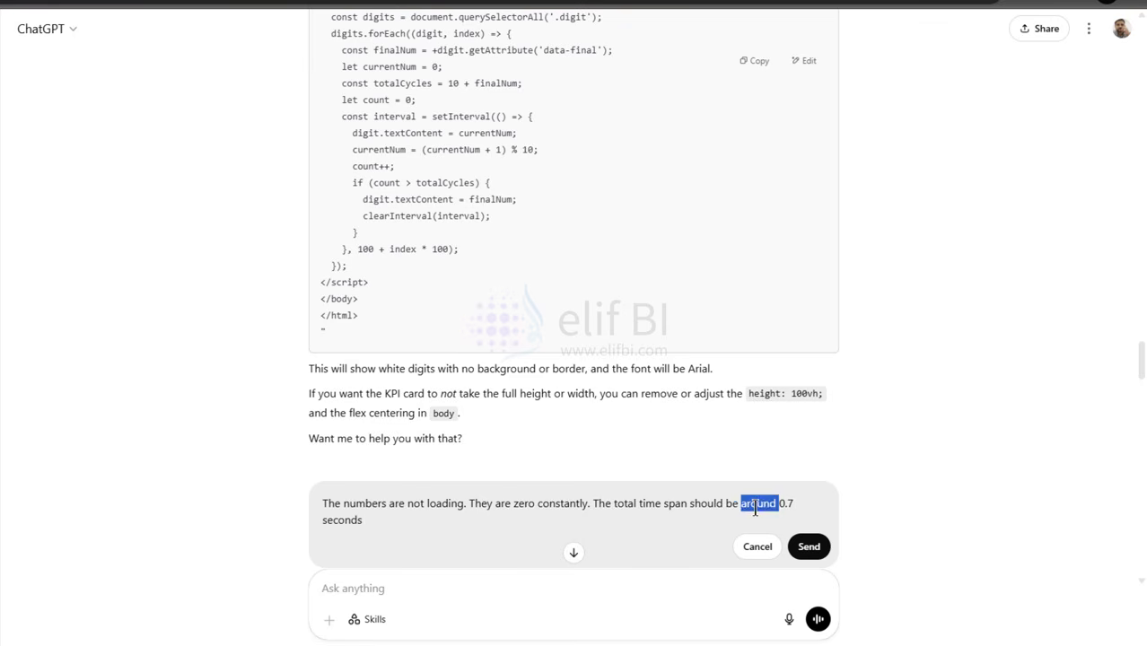
{"action": "key", "text": "BackSpace"}
{"action": "left_click", "coordinate": [801, 504]}
{"action": "type", "text": "to"}
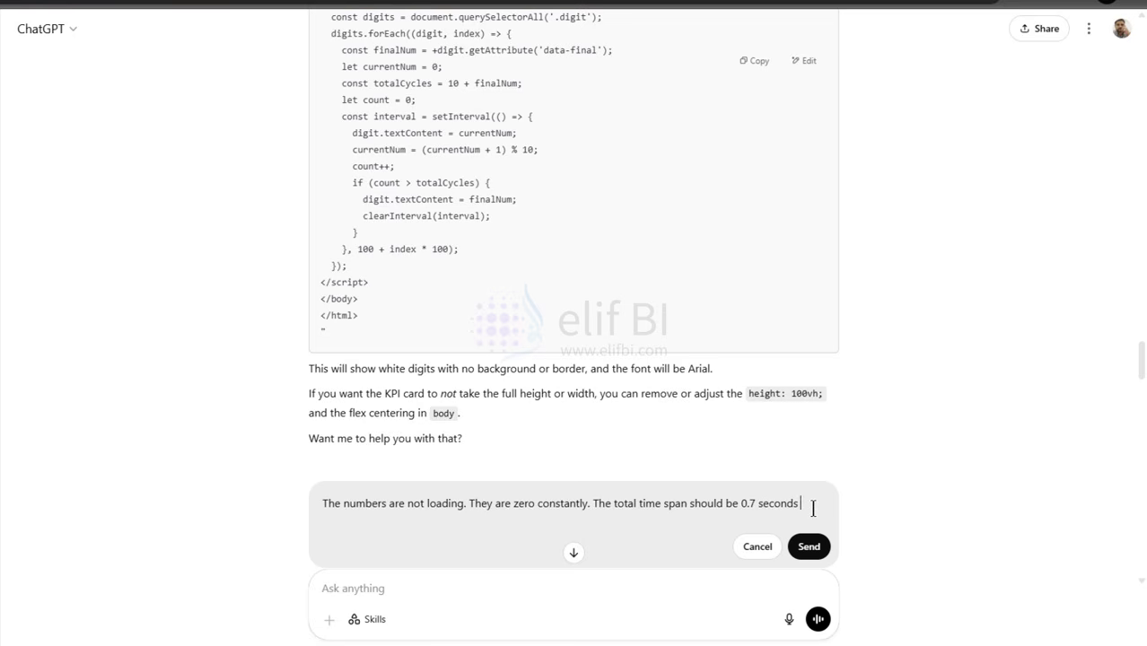
{"action": "type", "text": " complete the visual"}
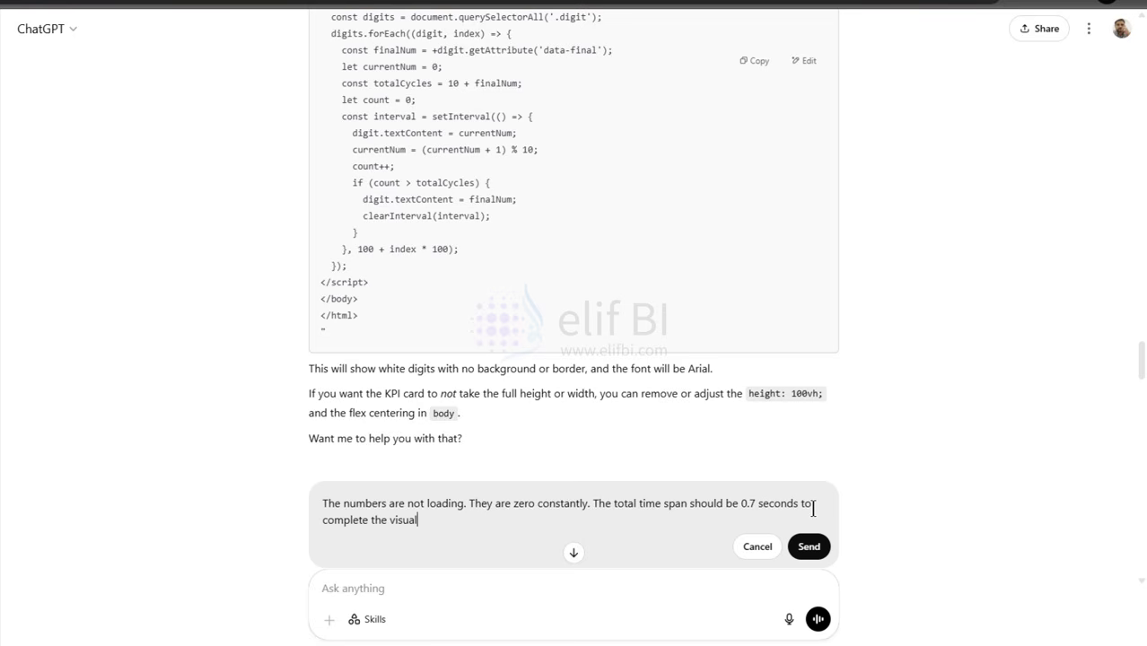
Step: Add to the message that the number belongs in the middle, not left aligned, and that the font is Arial regular
{"action": "type", "text": ". Place the number in th"}
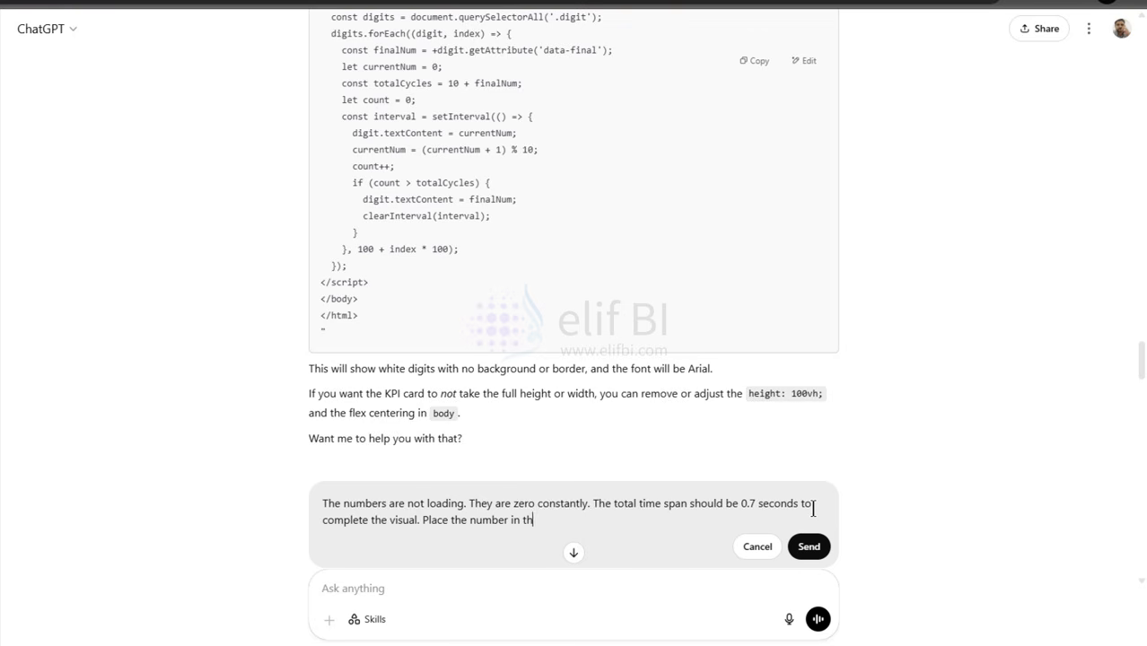
{"action": "type", "text": "e middle and not left aligned."}
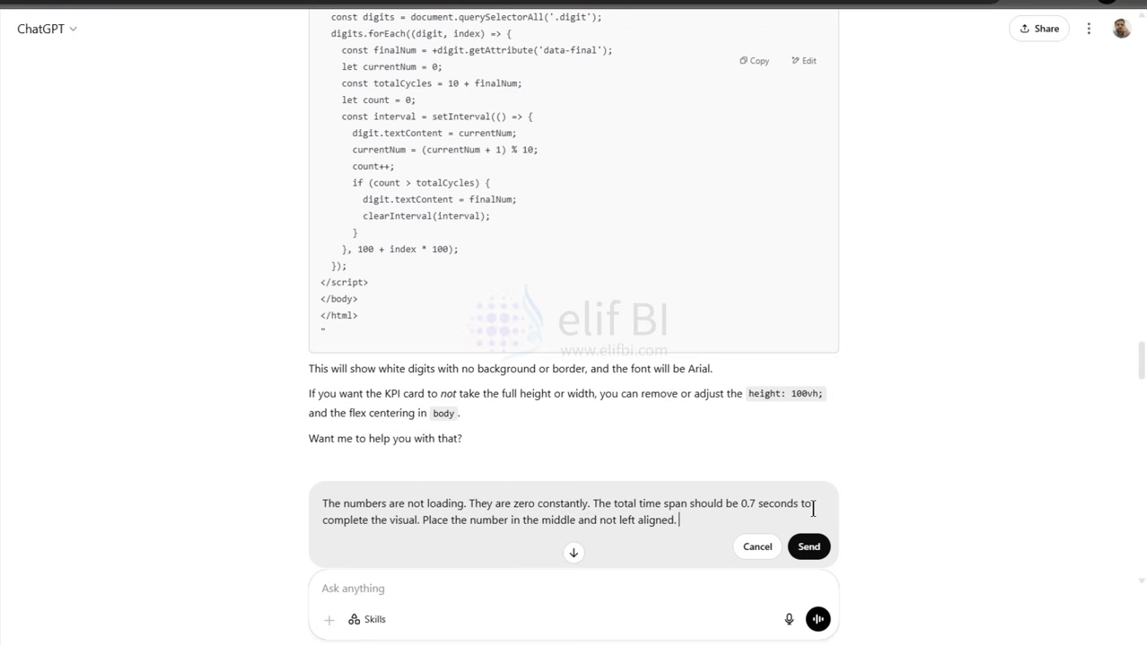
{"action": "type", "text": " Make the font Arial regular."}
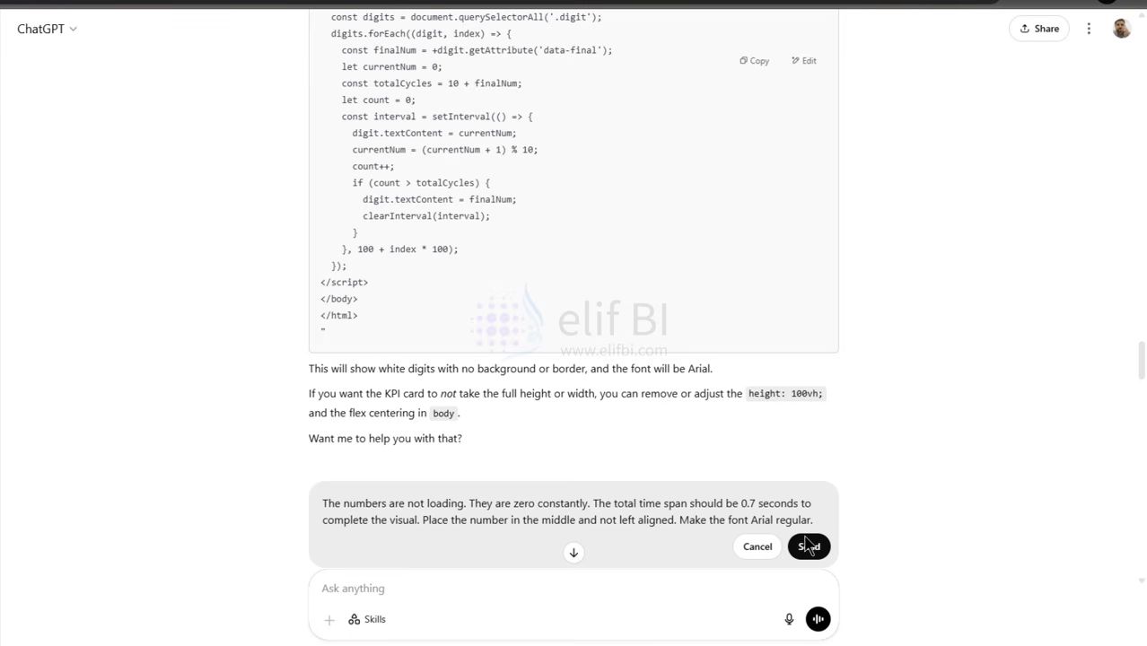
Step: Send the revised ticker message to ChatGPT and go to the updated DAX measure in its reply
{"action": "left_click", "coordinate": [808, 546]}
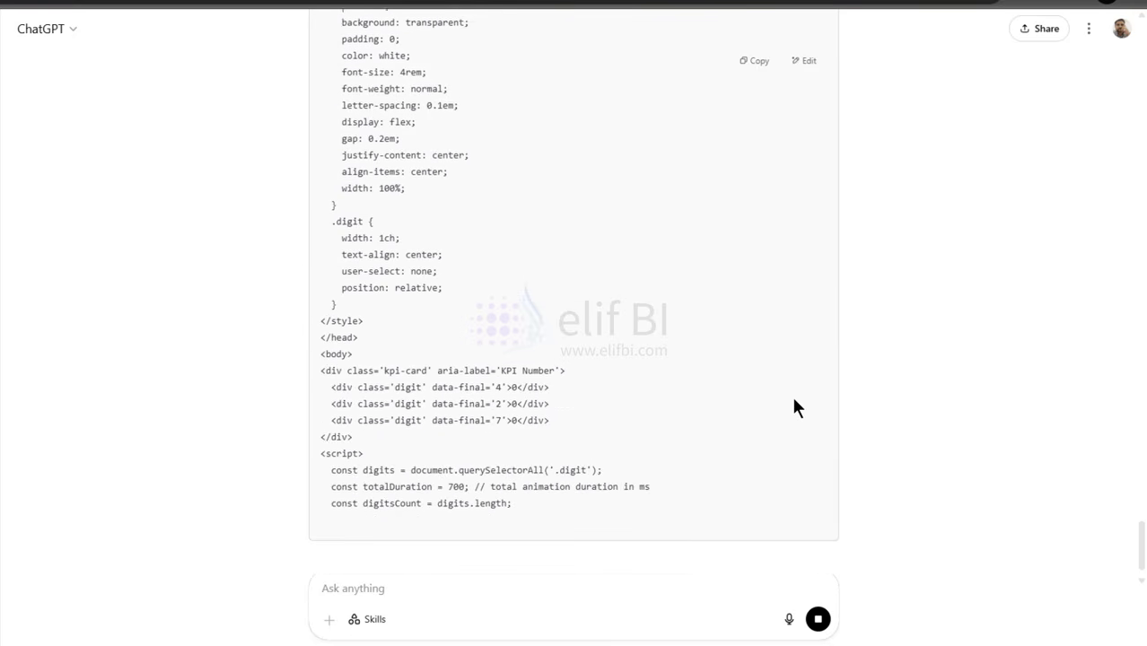
{"action": "scroll", "coordinate": [790, 395], "scroll_direction": "up", "scroll_amount": 10}
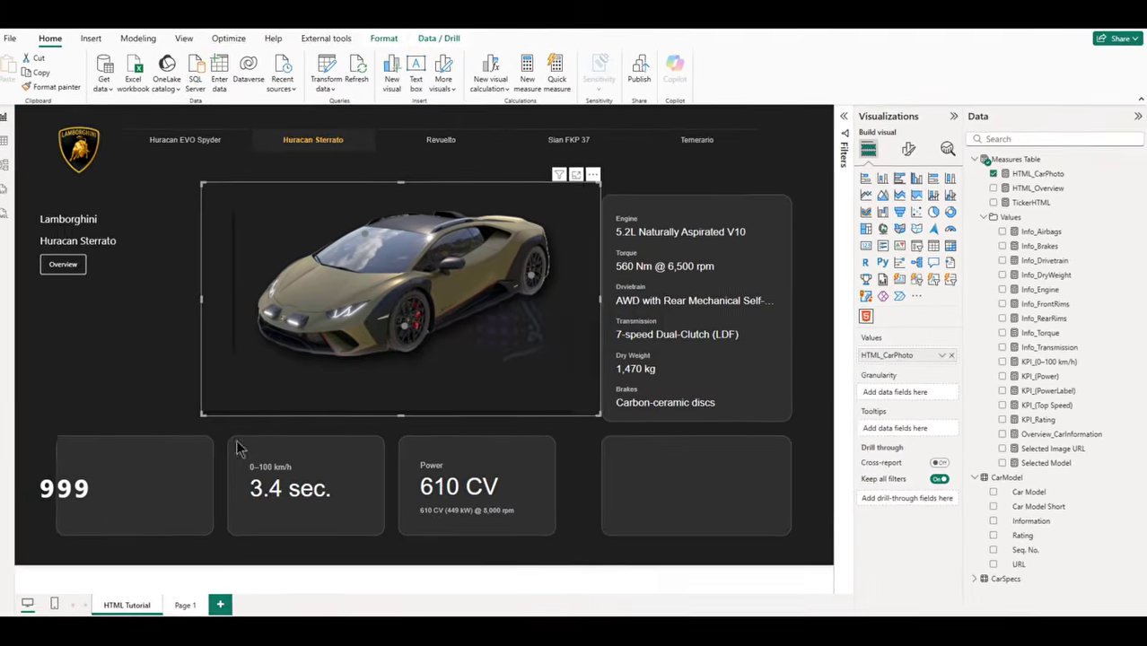
Step: In Power BI, replace the TickerHTML measure's code with ChatGPT's updated version that sets a total animation duration of 700 ms
{"action": "left_click", "coordinate": [157, 475]}
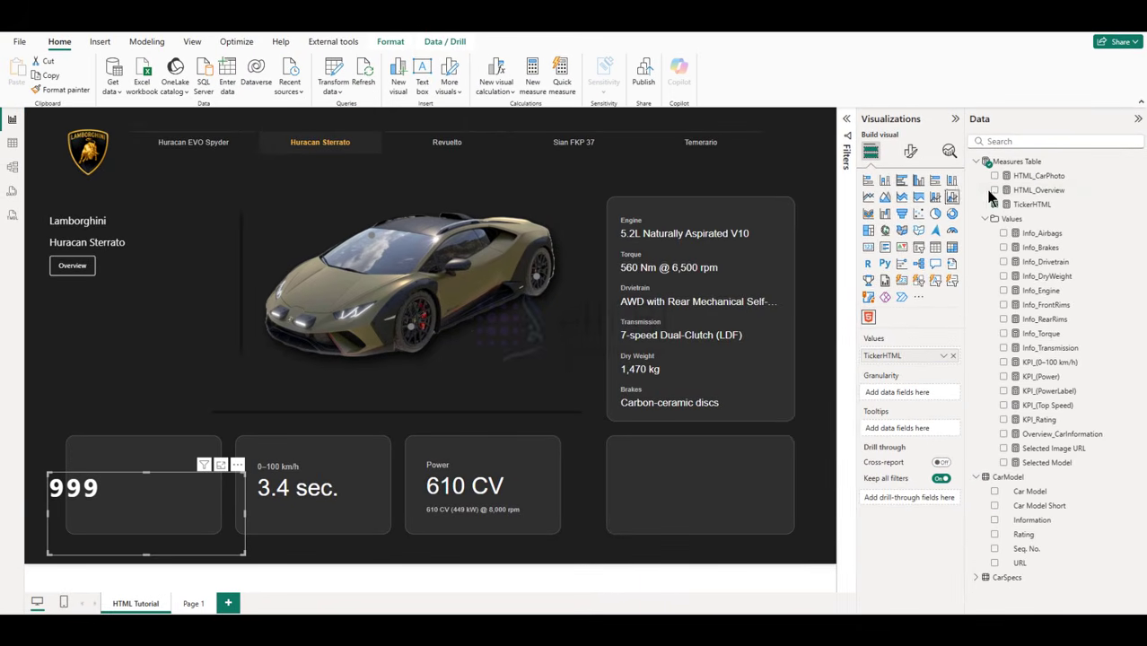
{"action": "left_click", "coordinate": [1033, 205]}
{"action": "left_click", "coordinate": [847, 121]}
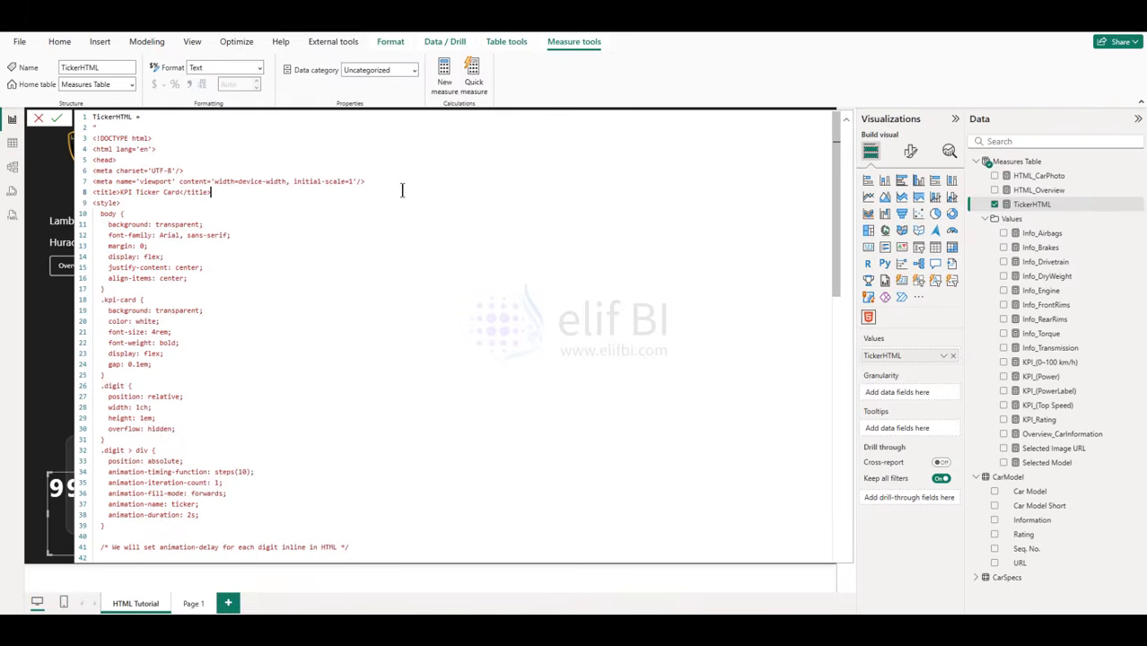
{"action": "key", "text": "ctrl+a"}
{"action": "key", "text": "Right"}
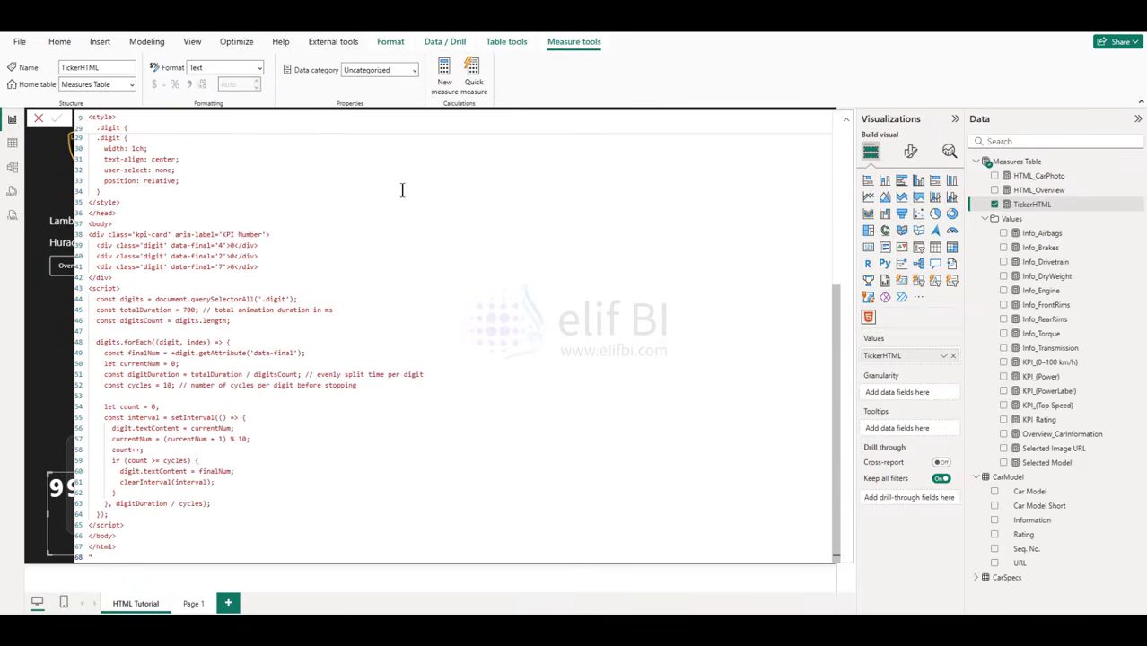
{"action": "left_click", "coordinate": [846, 119]}
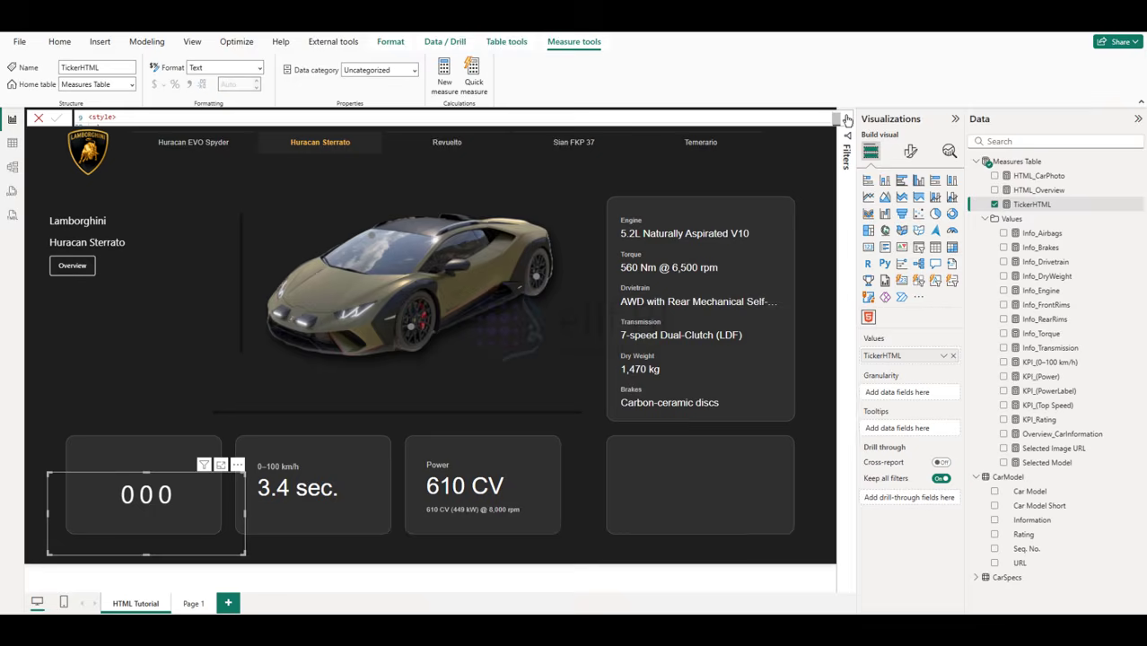
Step: Test the ticker card by switching the car model to Huracan EVO Spyder, Revuelto and Sian FKP 37
{"action": "left_click", "coordinate": [216, 144]}
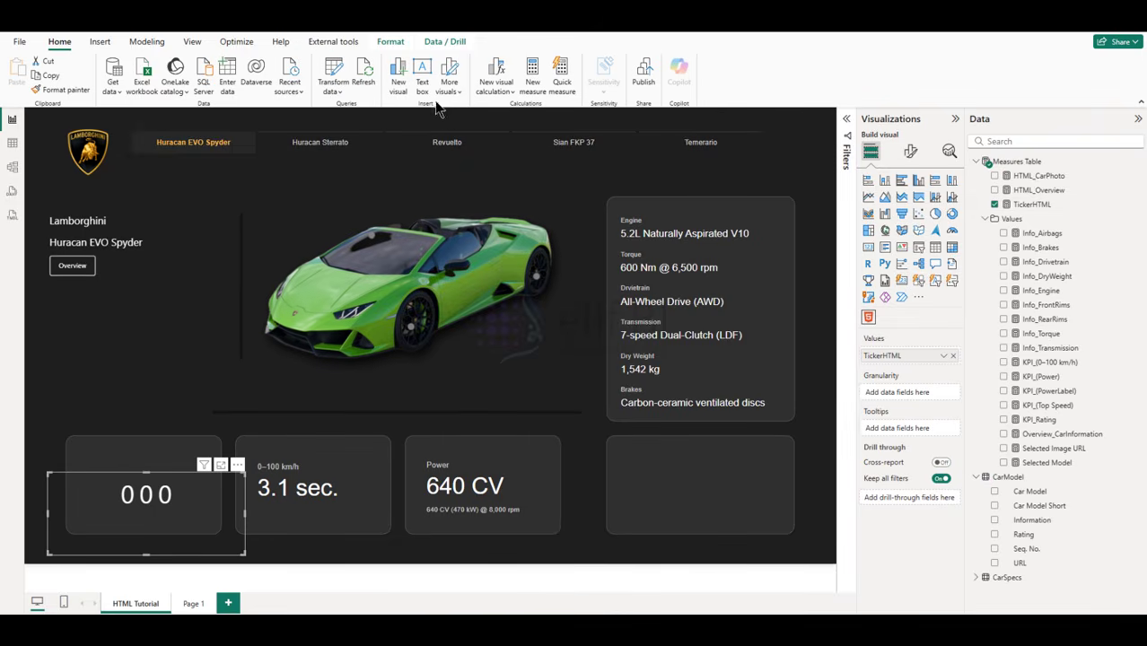
{"action": "left_click", "coordinate": [447, 142]}
{"action": "left_click", "coordinate": [574, 141]}
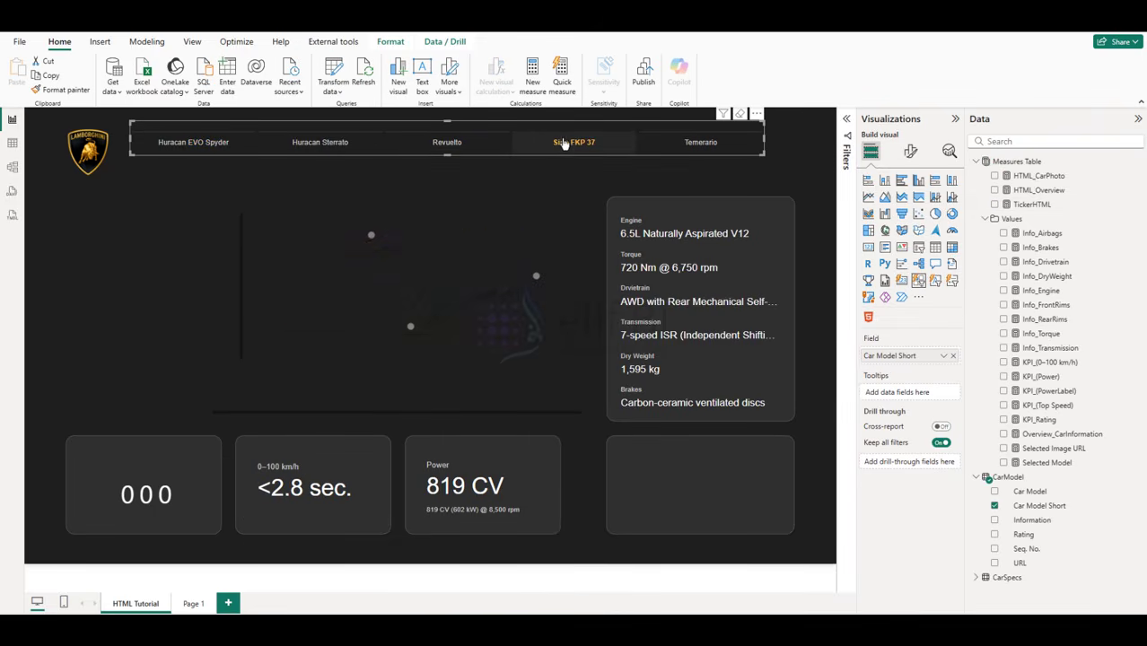
Step: Switch to ChatGPT and begin a new message reporting that the numbers are zero constantly
{"action": "left_click", "coordinate": [216, 518]}
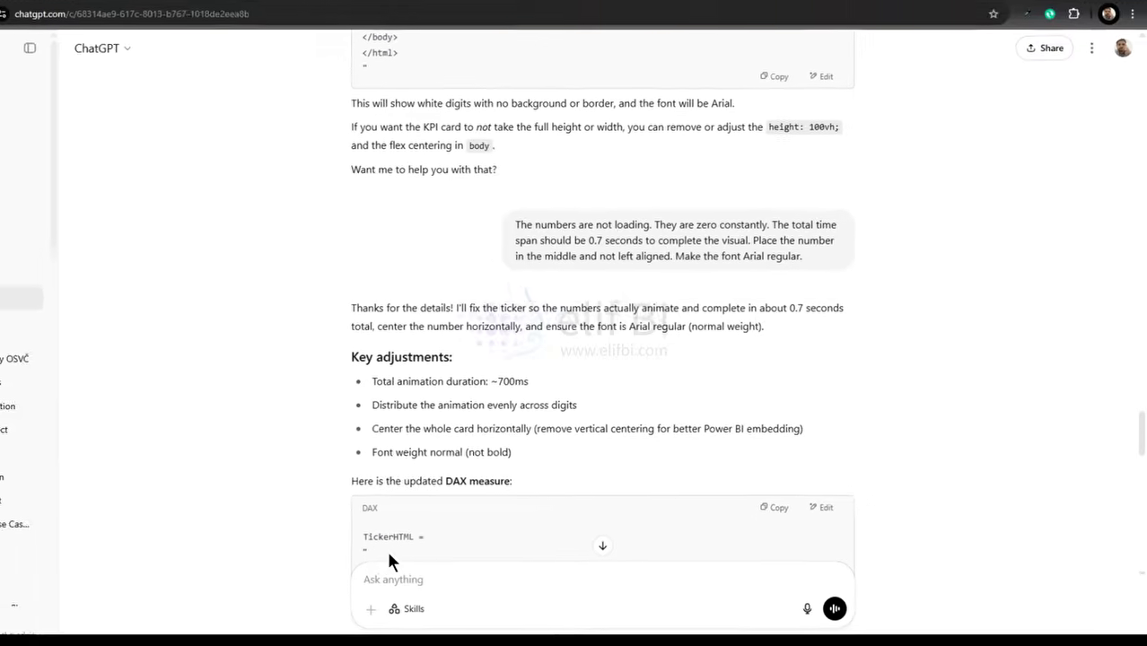
{"action": "scroll", "coordinate": [453, 536], "scroll_direction": "down", "scroll_amount": 10}
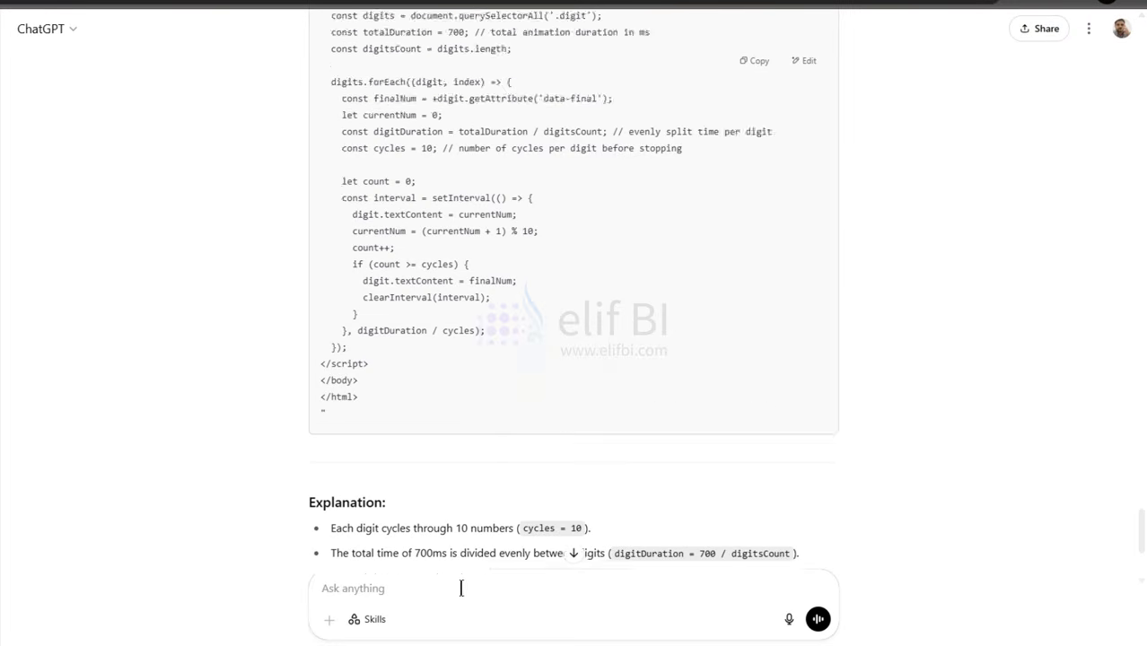
{"action": "scroll", "coordinate": [461, 588], "scroll_direction": "down", "scroll_amount": 1}
{"action": "type", "text": "The nu"}
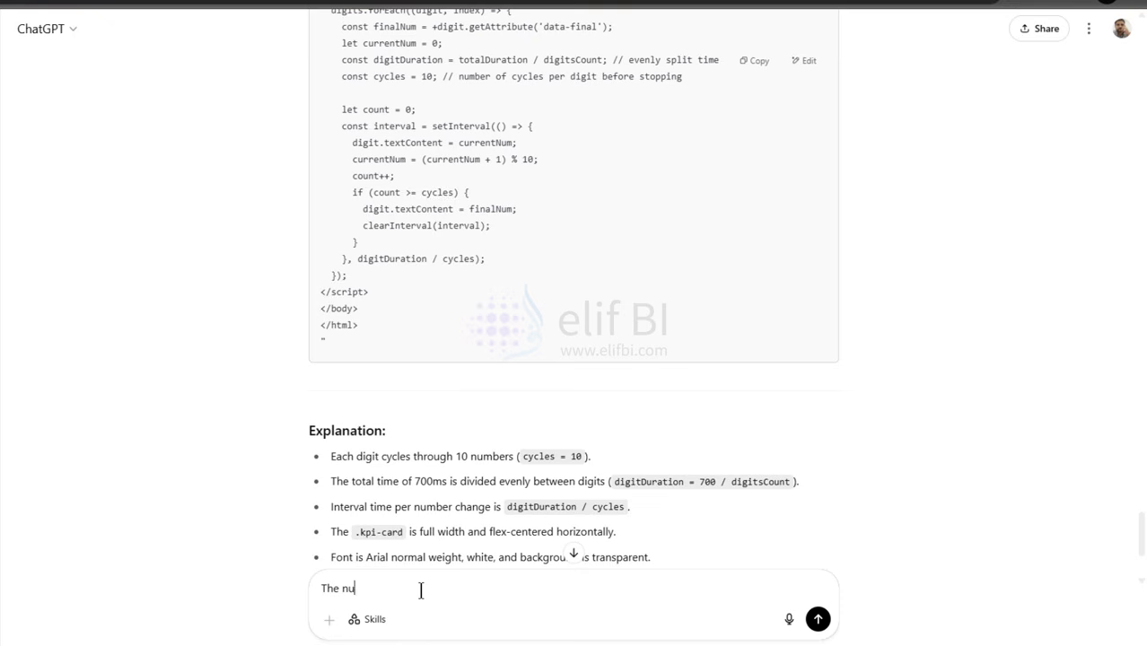
{"action": "type", "text": "mbers a"}
{"action": "key", "text": "BackSpace"}
{"action": "type", "text": "are"}
{"action": "key", "text": "BackSpace"}
{"action": "key", "text": "BackSpace"}
{"action": "key", "text": "BackSpace"}
{"action": "key", "text": "BackSpace"}
{"action": "key", "text": "BackSpace"}
{"action": "key", "text": "BackSpace"}
{"action": "key", "text": "BackSpace"}
{"action": "key", "text": "BackSpace"}
Step: Complete the message by asking ChatGPT to modify the DAX and give the updated one, and send it
{"action": "type", "text": "you modify the DAX and give me"}
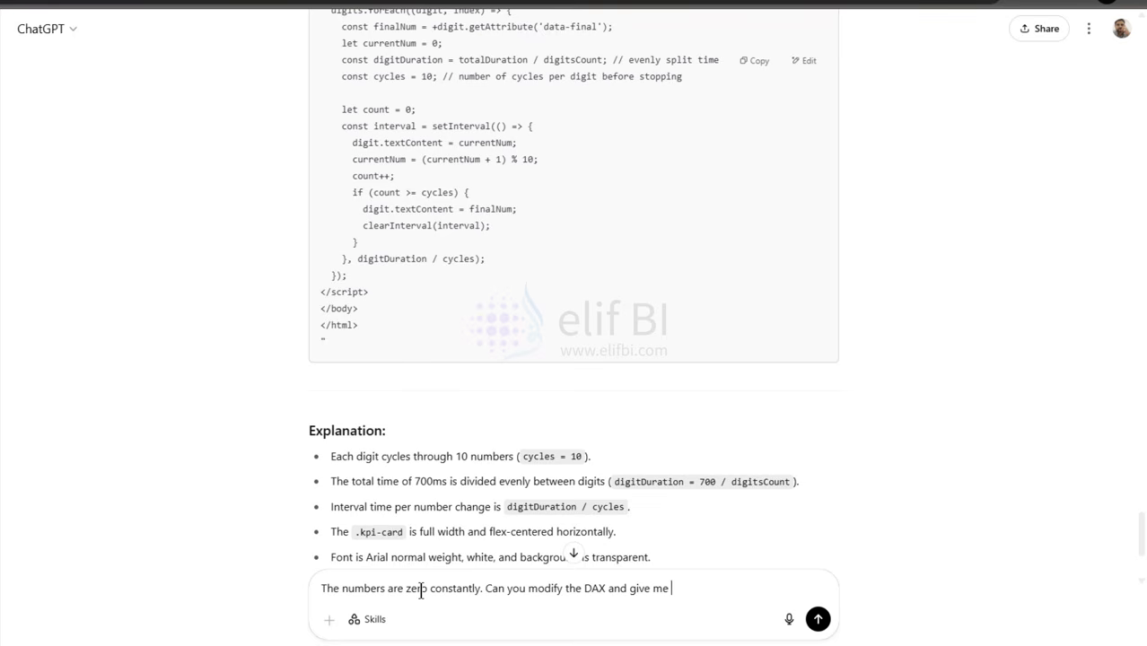
{"action": "type", "text": "updated one?"}
{"action": "key", "text": "Return"}
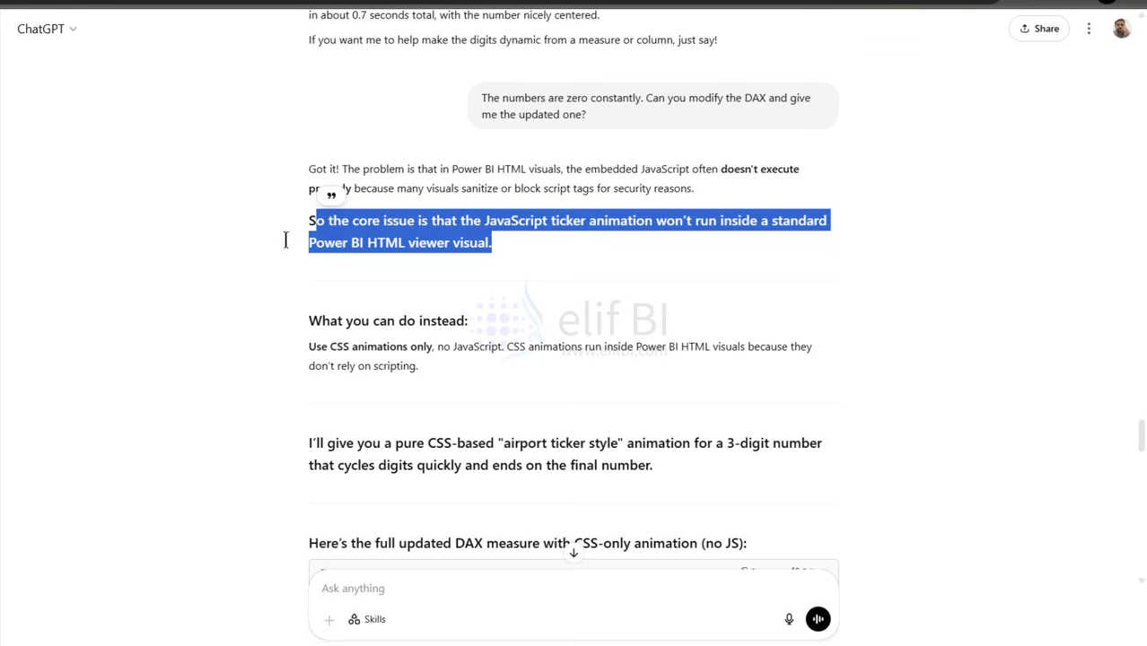
Step: Replace the TickerHTML measure's code in Power BI with ChatGPT's CSS-only version and test it on the Huracan Sterrato
{"action": "left_click", "coordinate": [276, 224]}
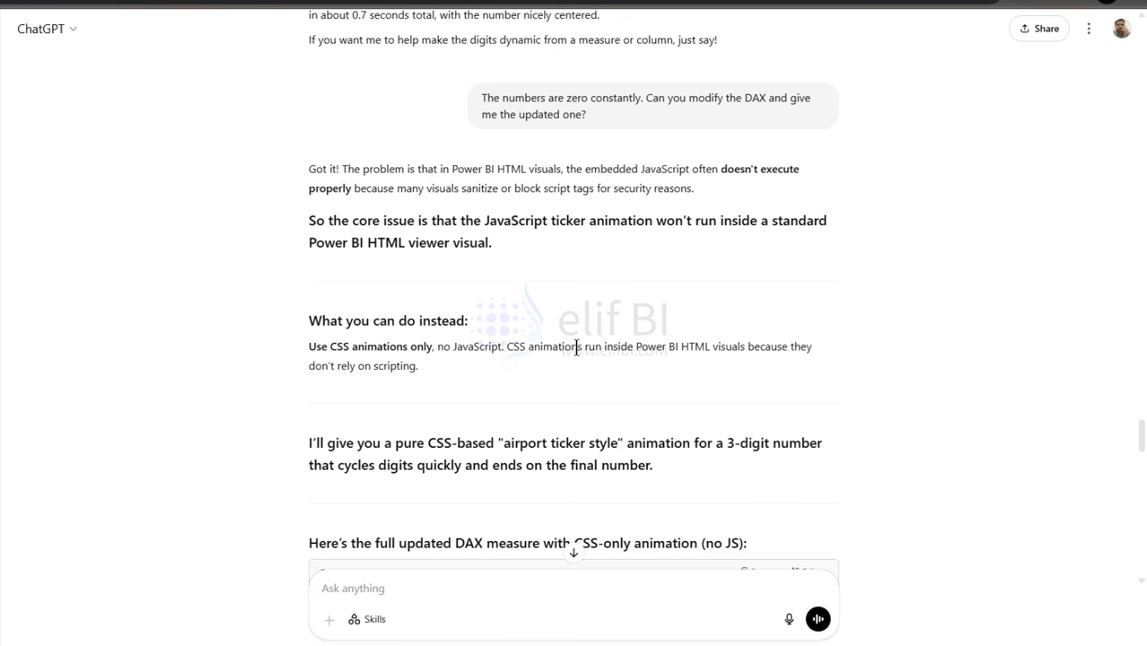
{"action": "scroll", "coordinate": [768, 505], "scroll_direction": "down", "scroll_amount": 5}
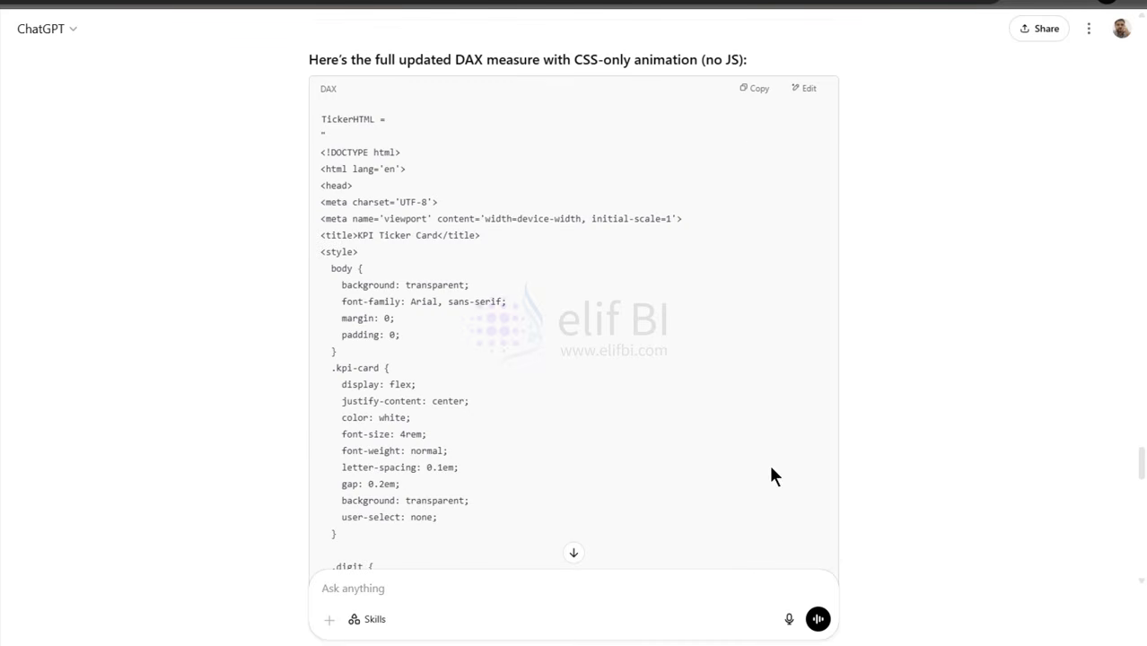
{"action": "left_click", "coordinate": [751, 90]}
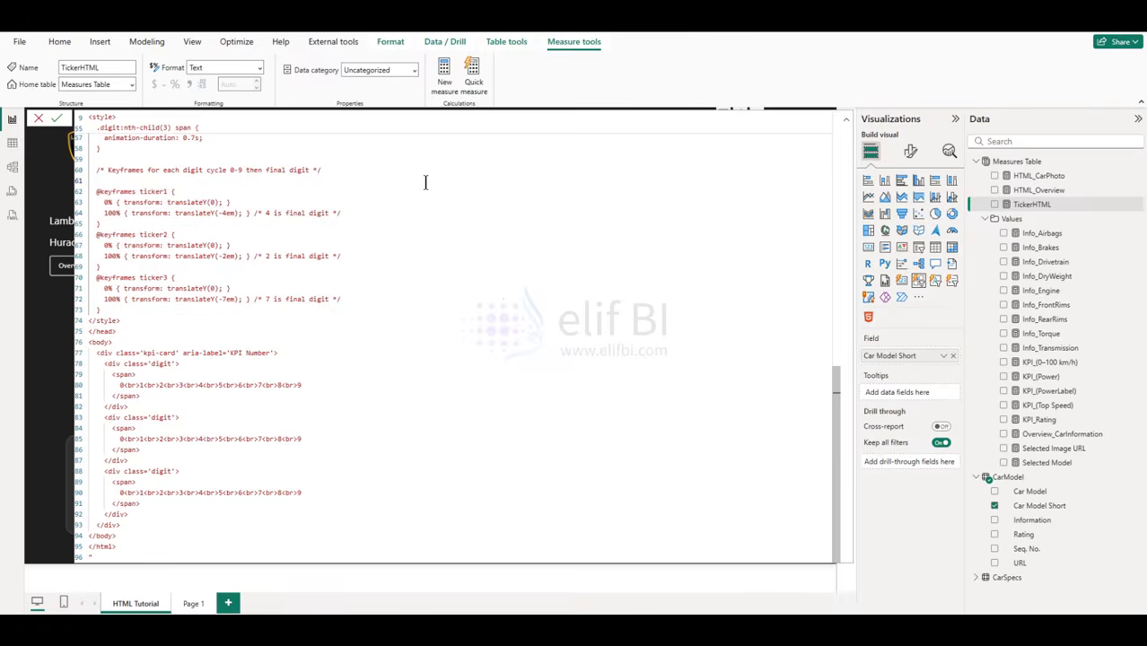
{"action": "key", "text": "ctrl+a"}
{"action": "key", "text": "ctrl+v"}
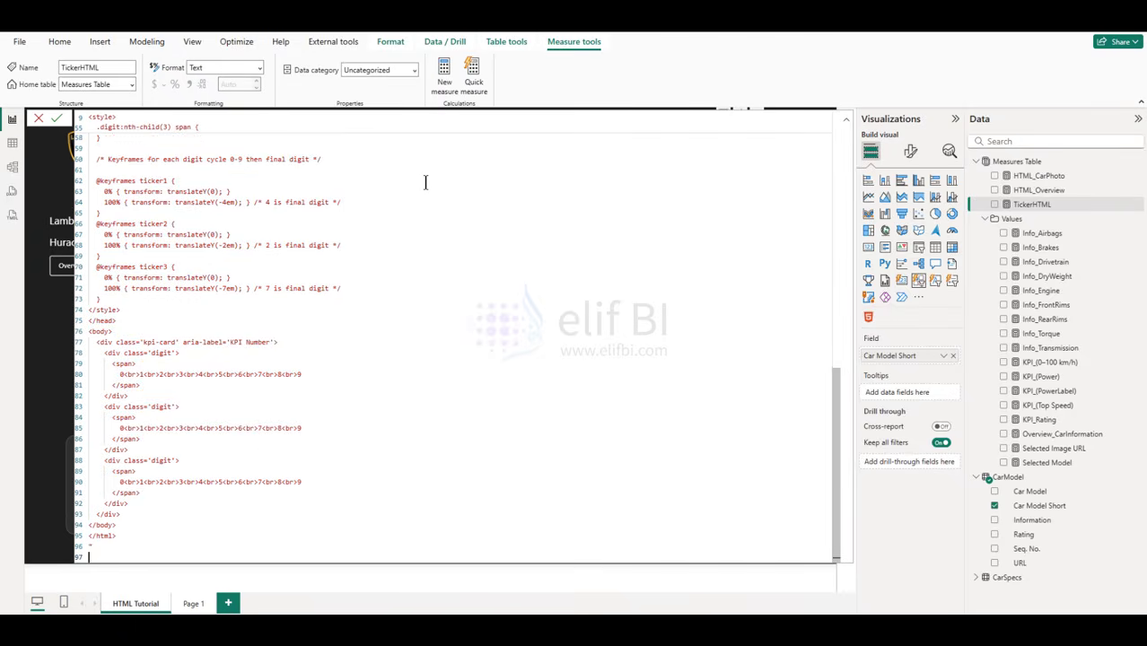
{"action": "key", "text": "BackSpace"}
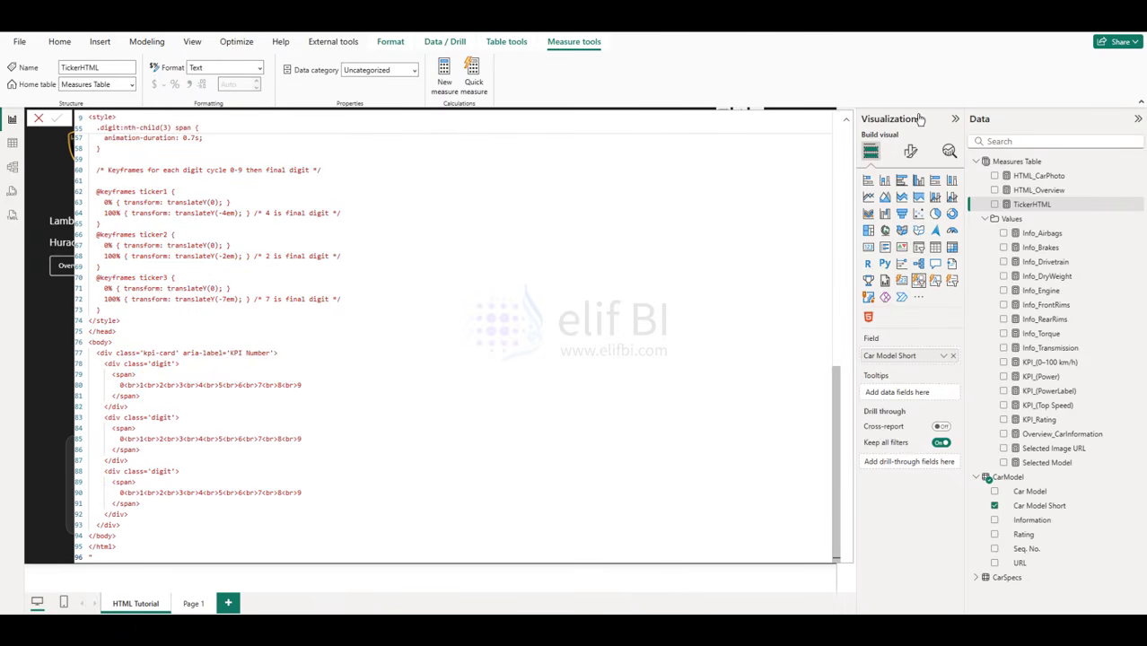
{"action": "left_click", "coordinate": [845, 121]}
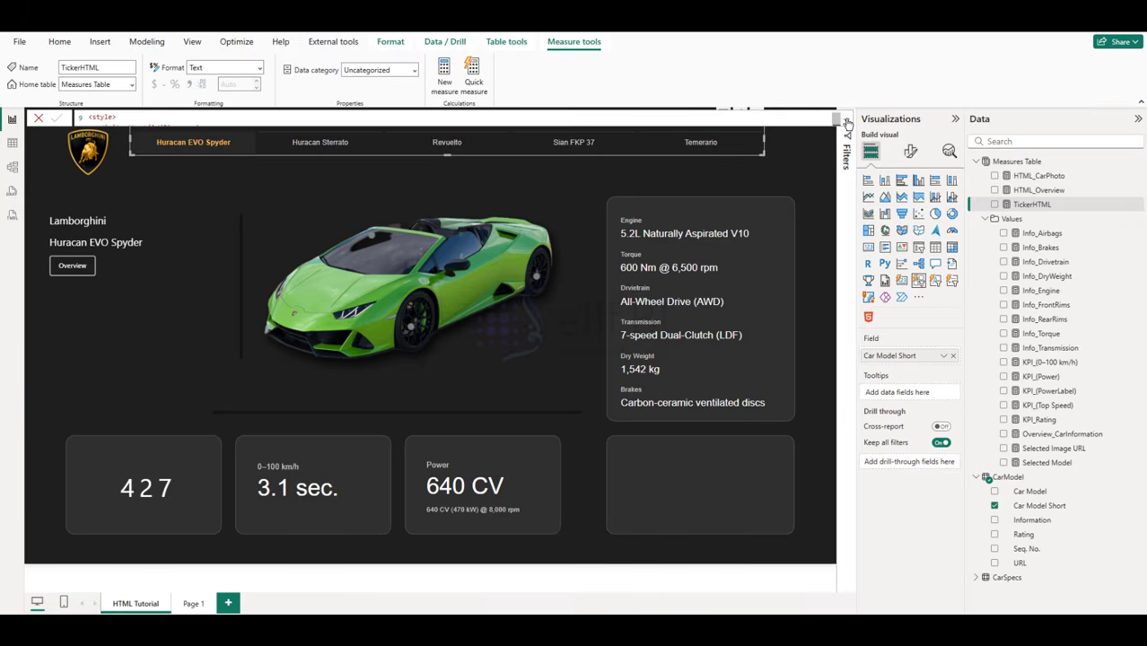
{"action": "left_click", "coordinate": [319, 146]}
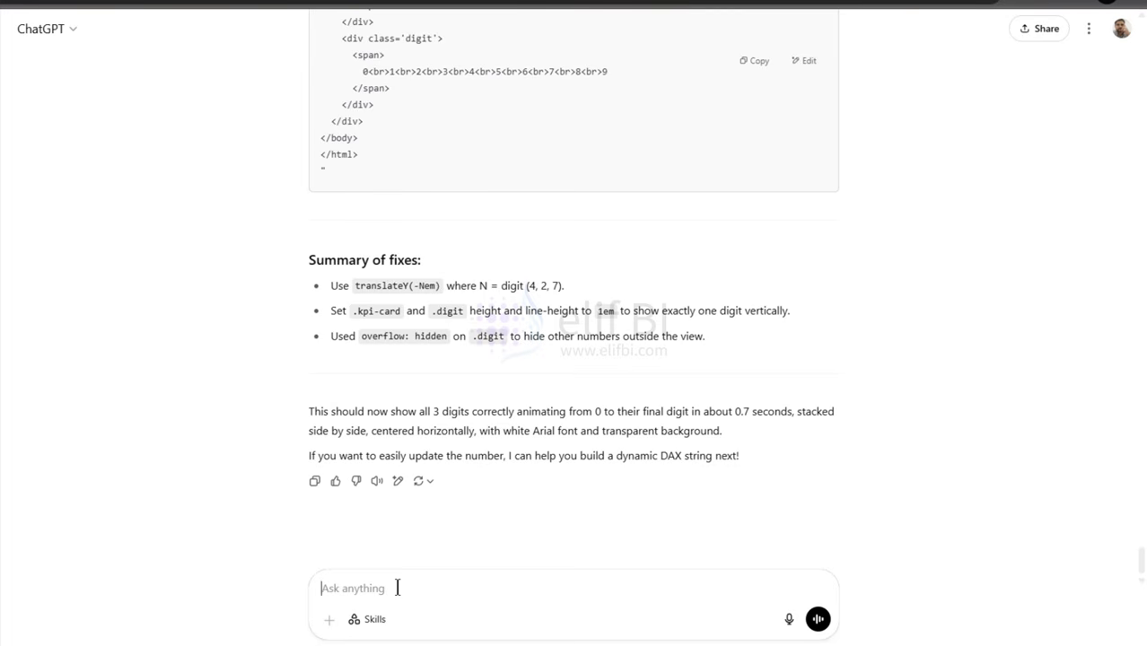
Step: Ask ChatGPT to modify the DAX so that it takes the three-digit value from the Power BI measure "KPI_(Top Speed)"
{"action": "type", "text": "Can you modify the DAX so that "}
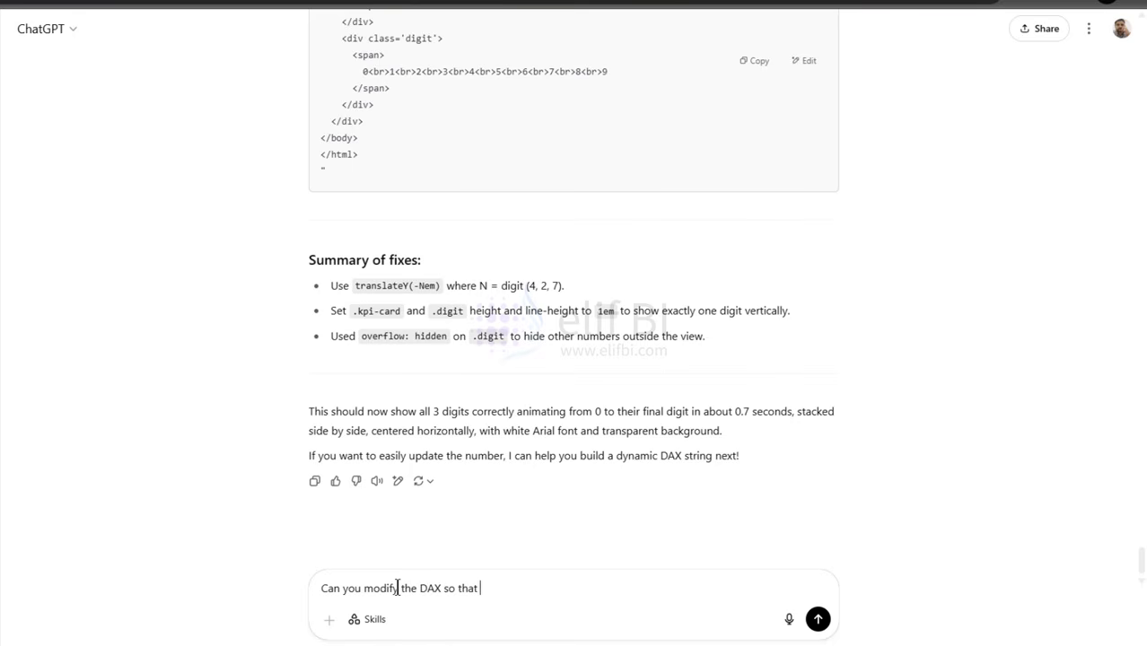
{"action": "type", "text": "it takes the three-digit v"}
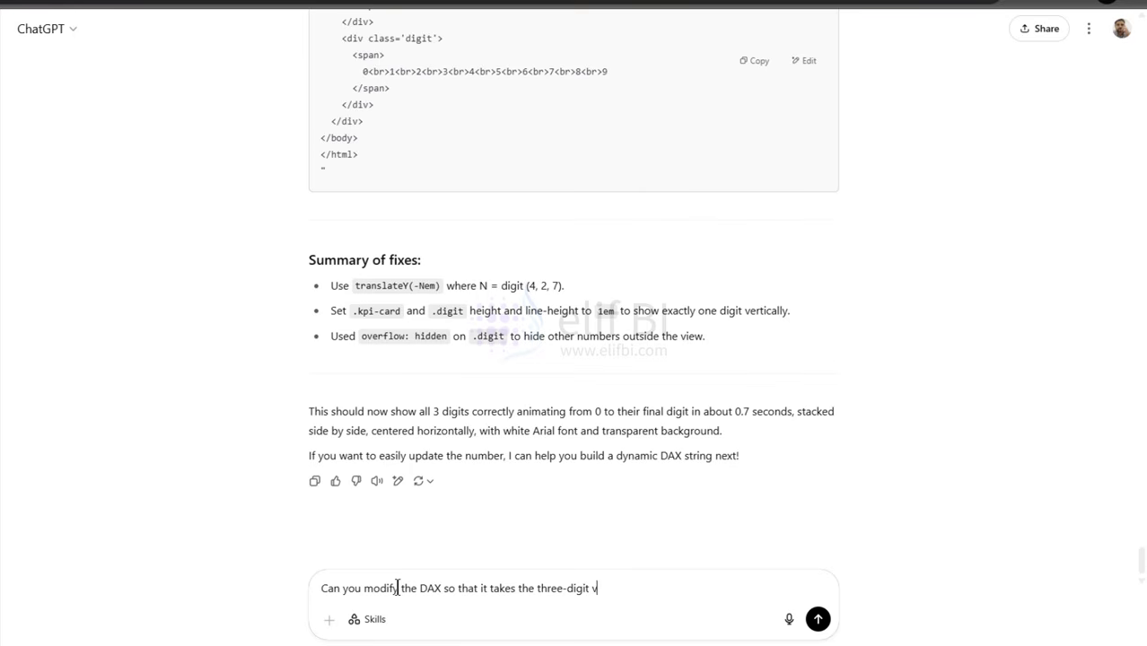
{"action": "type", "text": "alue from a Power BI Me"}
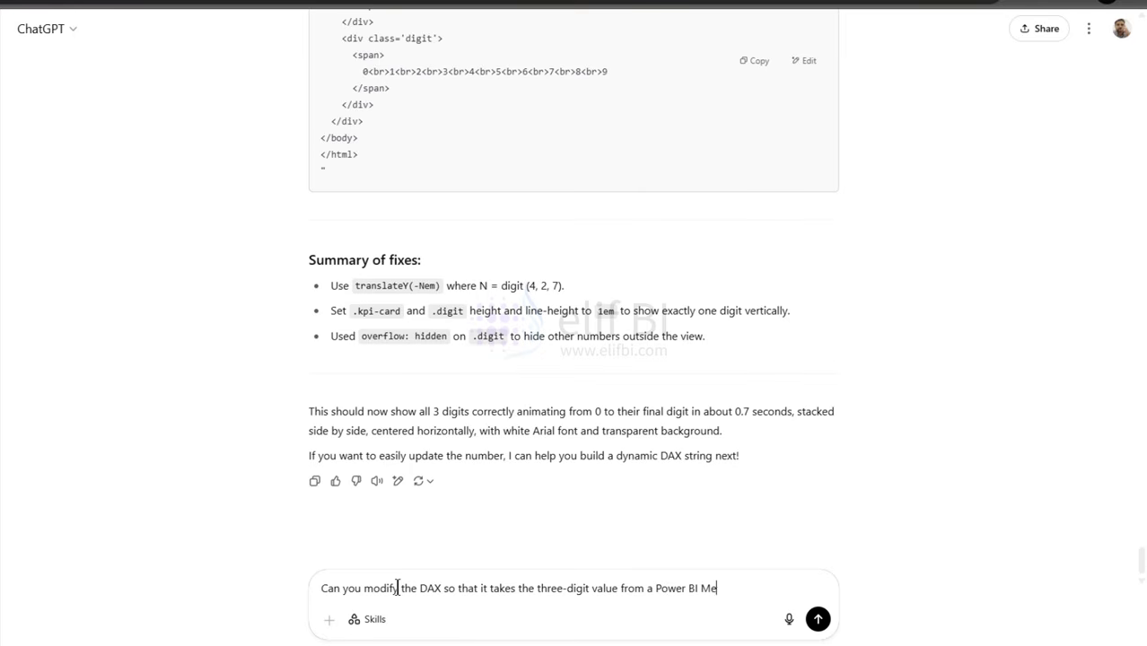
{"action": "type", "text": "asure called"}
{"action": "key", "text": "alt+Tab"}
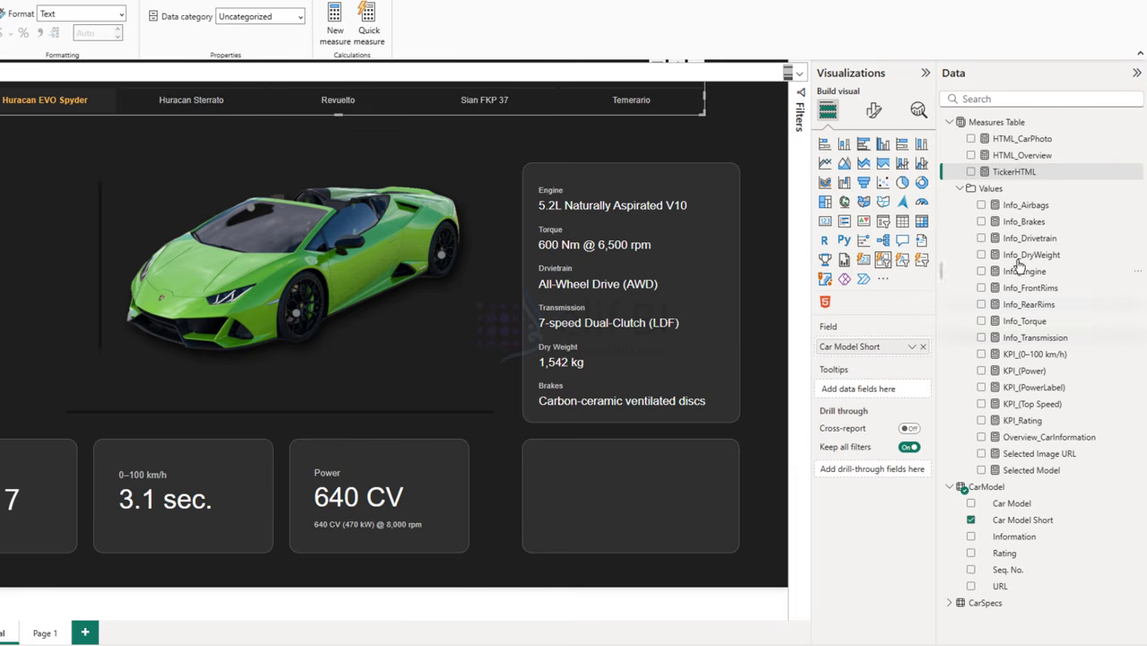
{"action": "double_click", "coordinate": [1040, 405]}
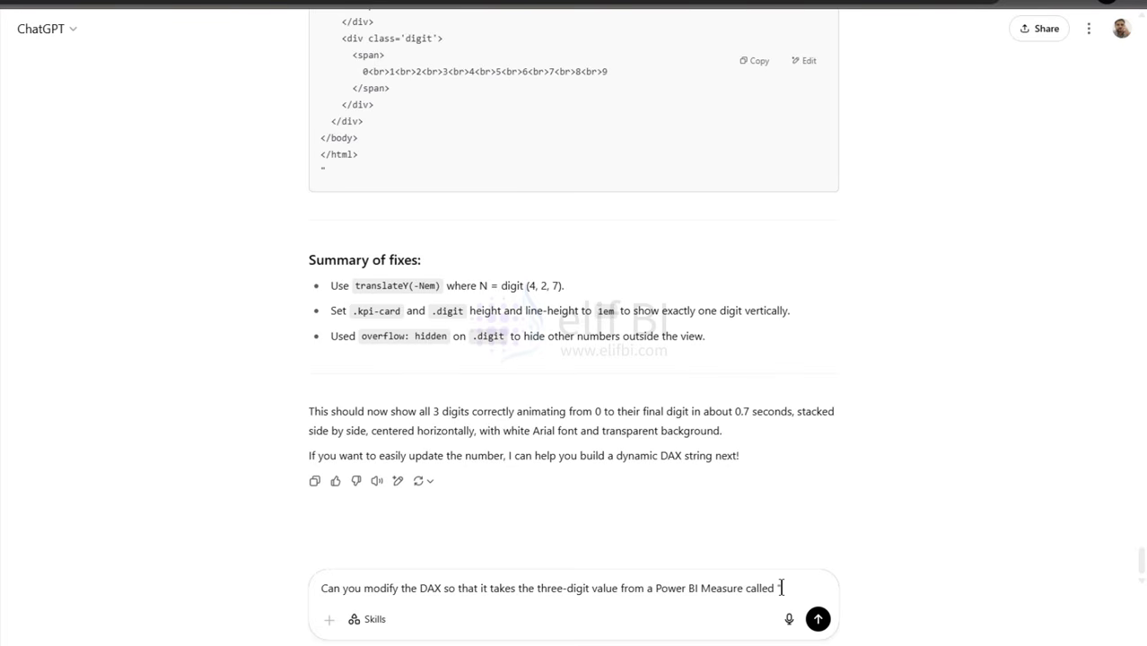
{"action": "key", "text": "ctrl+v"}
{"action": "type", "text": "\""}
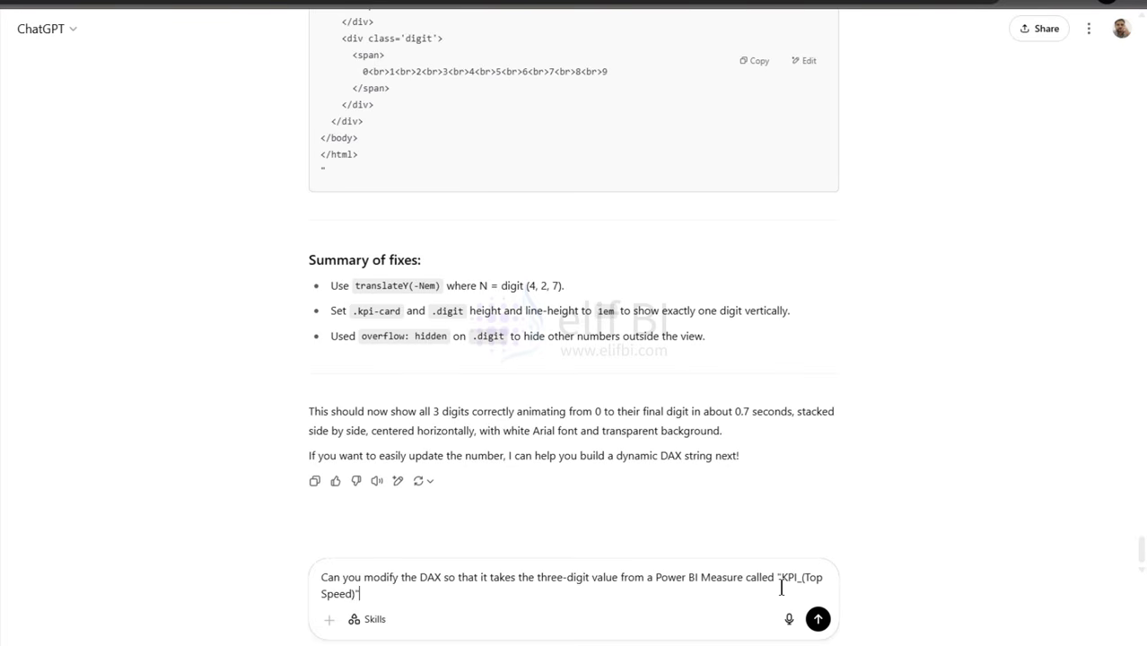
{"action": "left_click", "coordinate": [817, 620]}
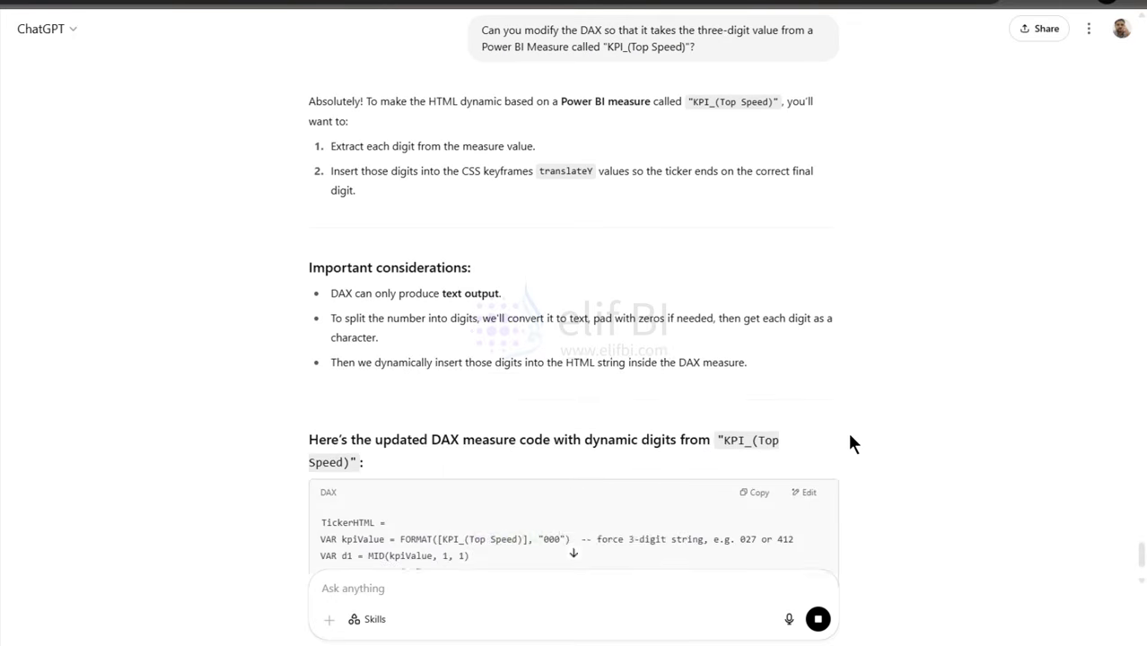
Step: Replace the TickerHTML code in Power BI with ChatGPT's dynamic KPI_(Top Speed) version, naming the value variable _kpiValue
{"action": "scroll", "coordinate": [835, 431], "scroll_direction": "down", "scroll_amount": 3}
{"action": "scroll", "coordinate": [553, 341], "scroll_direction": "down", "scroll_amount": 8}
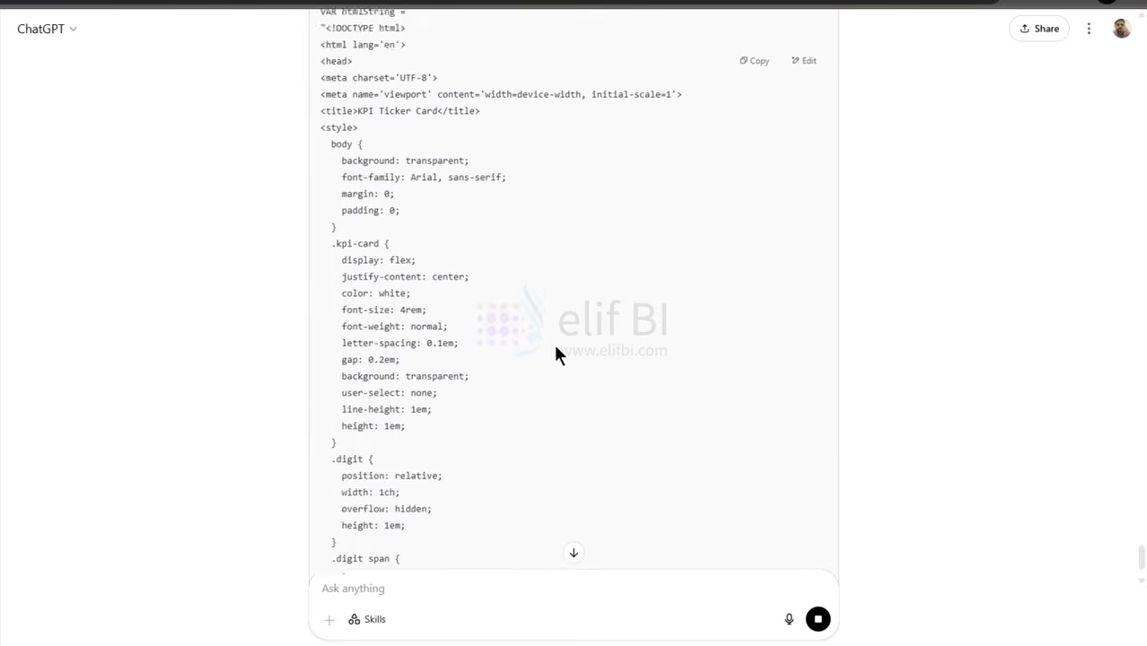
{"action": "scroll", "coordinate": [575, 354], "scroll_direction": "up", "scroll_amount": 6}
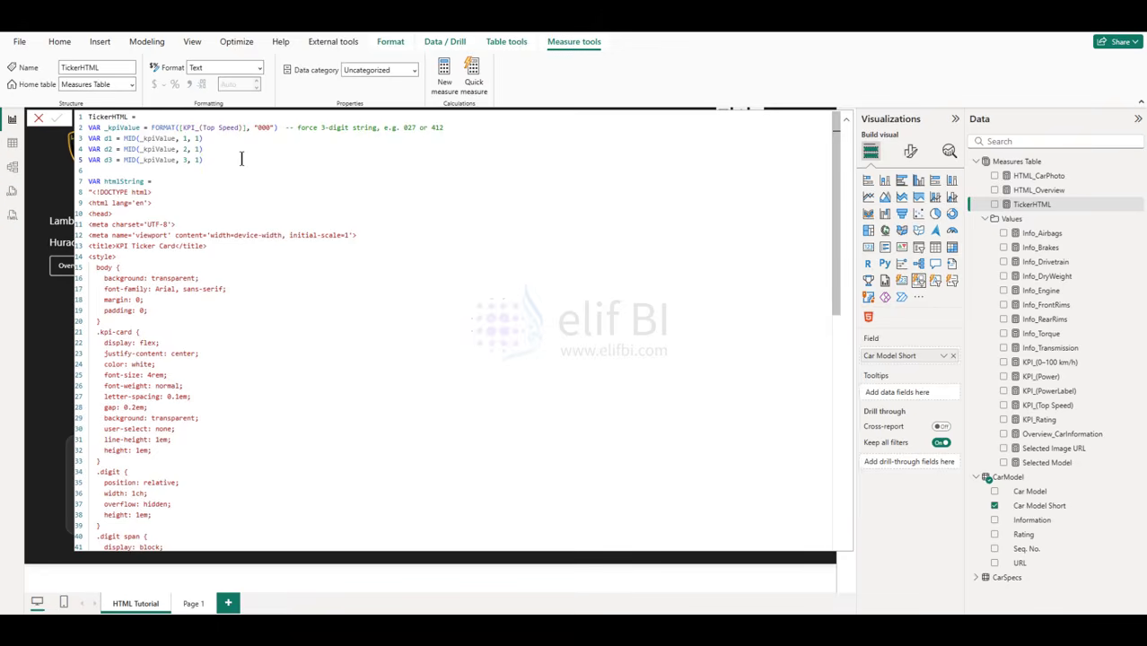
{"action": "left_click", "coordinate": [847, 118]}
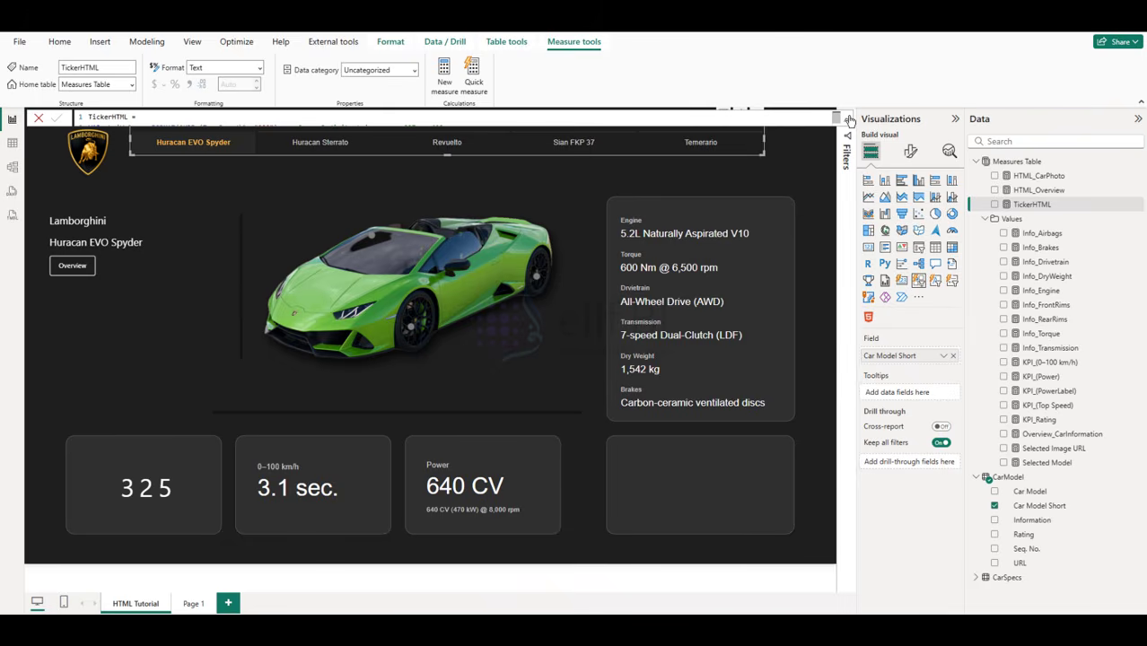
Step: Test the dynamic ticker by switching the car model to Huracan Sterrato, Revuelto and Temerario
{"action": "left_click", "coordinate": [323, 146]}
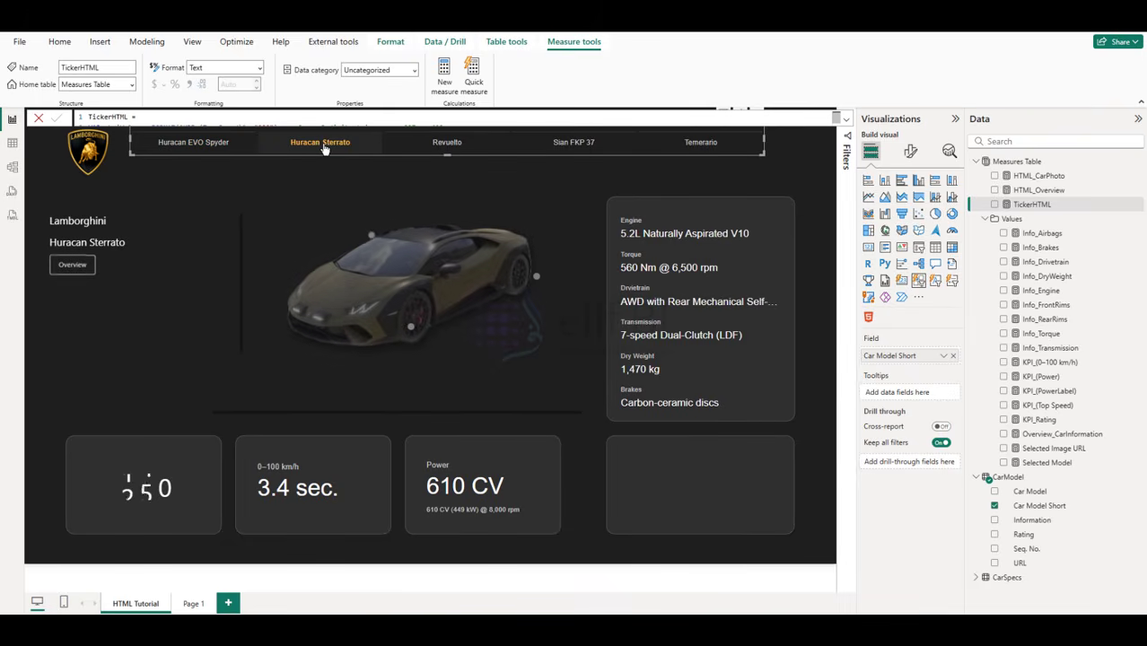
{"action": "left_click", "coordinate": [450, 143]}
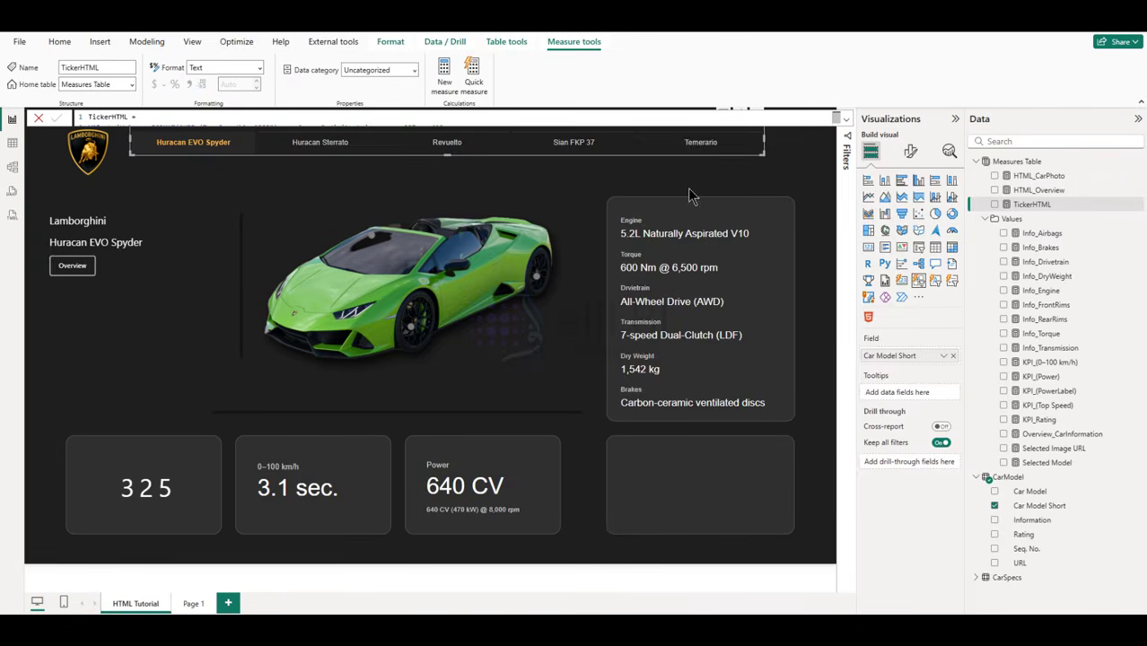
{"action": "left_click", "coordinate": [700, 144]}
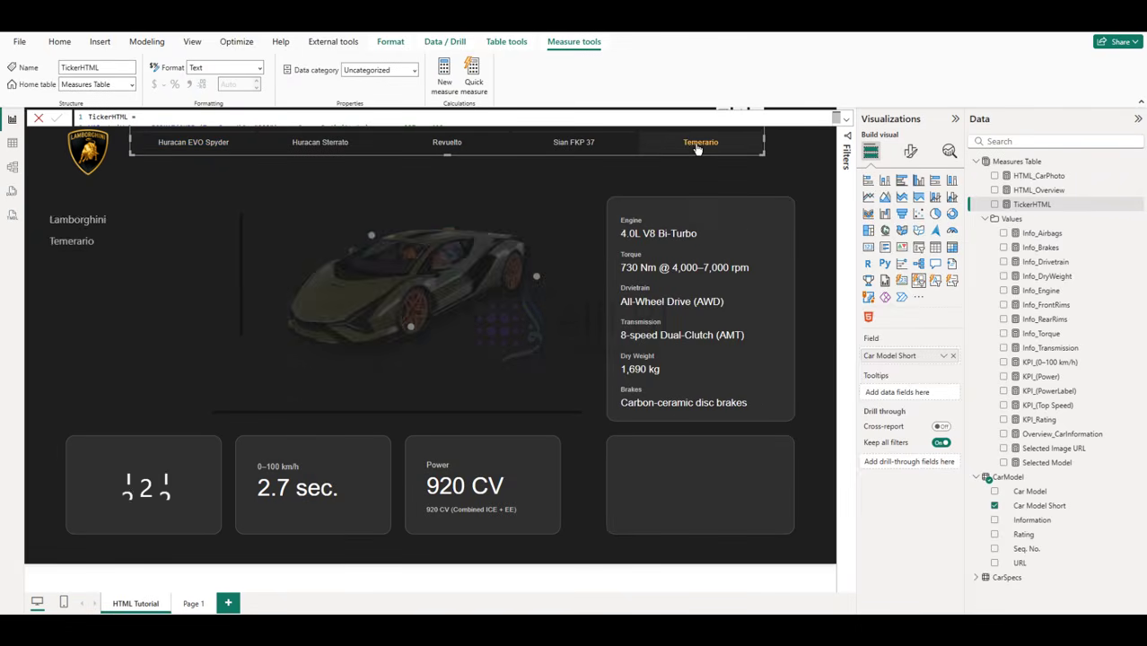
Step: Rename the TickerHTML measure as HTML_TopSpeed in its DAX code
{"action": "left_click", "coordinate": [844, 124]}
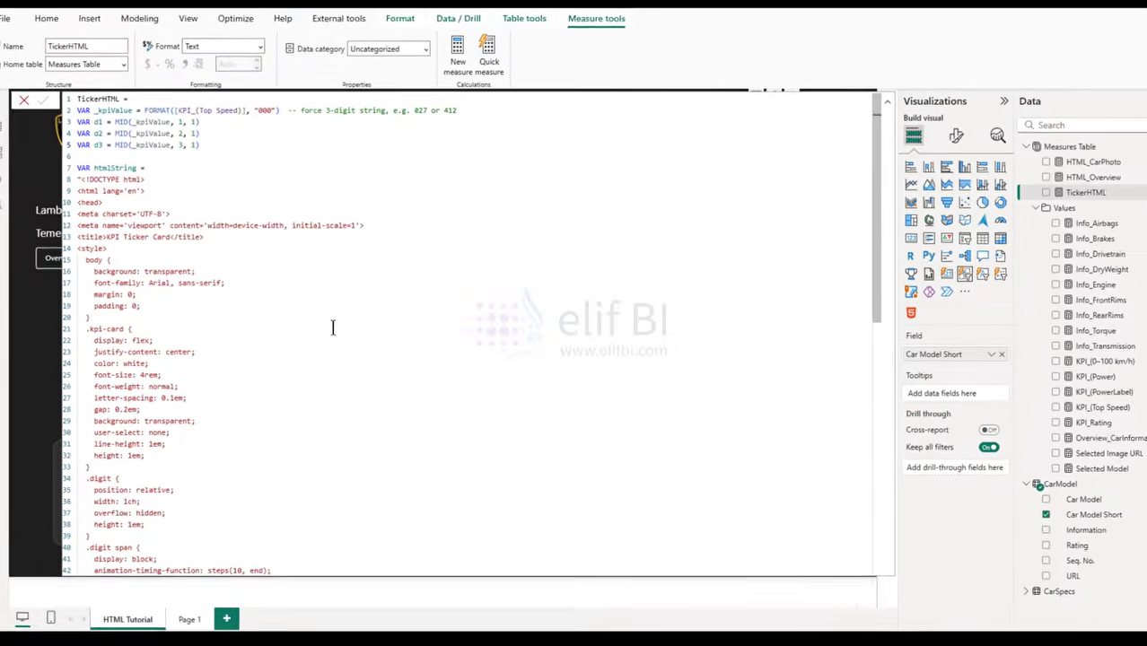
{"action": "double_click", "coordinate": [112, 117]}
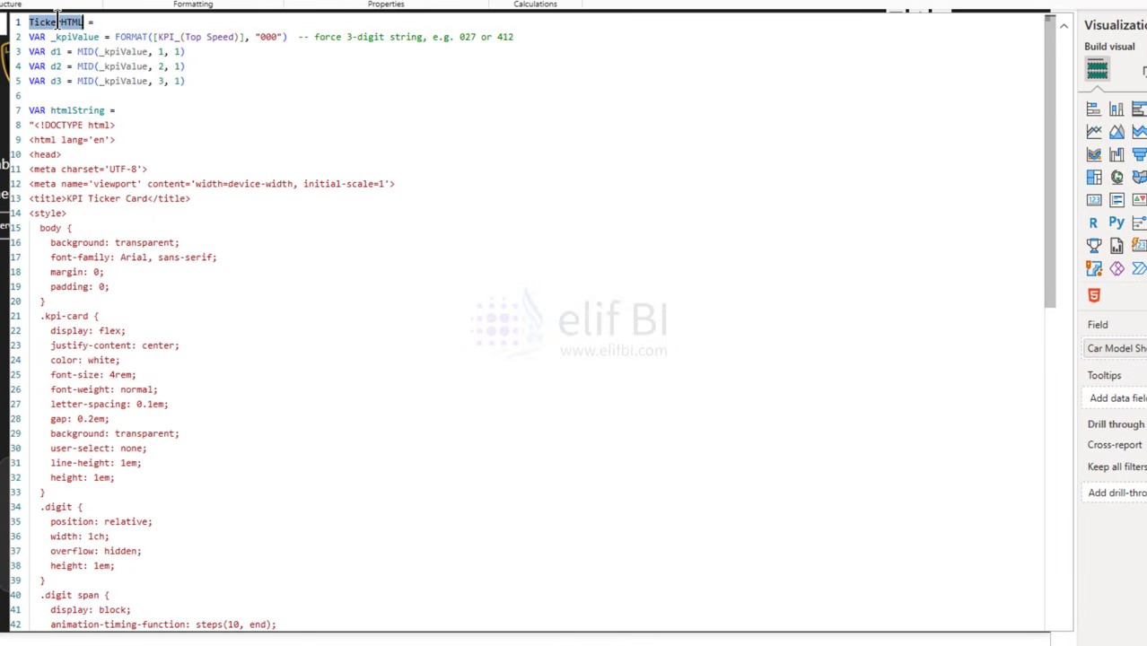
{"action": "type", "text": "HTML_"}
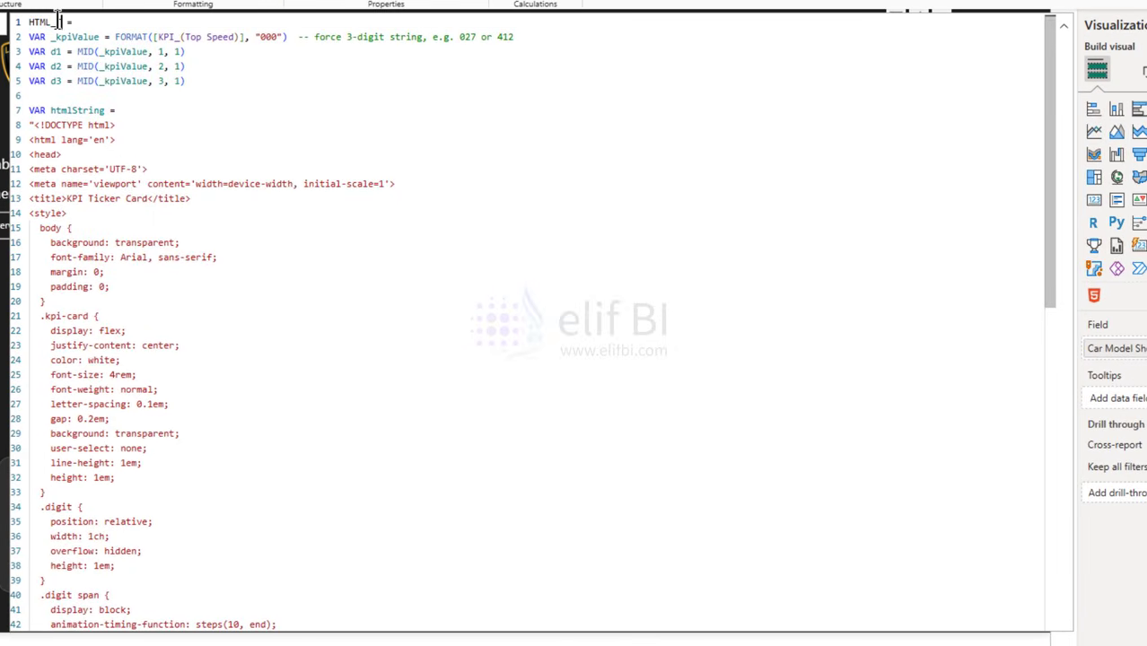
{"action": "type", "text": "TopSpeed"}
Step: Copy the body style's "font-family: Arial, sans-serif;" line into the .kpi-card style below font-size and return to the report
{"action": "scroll", "coordinate": [176, 280], "scroll_direction": "down", "scroll_amount": 6}
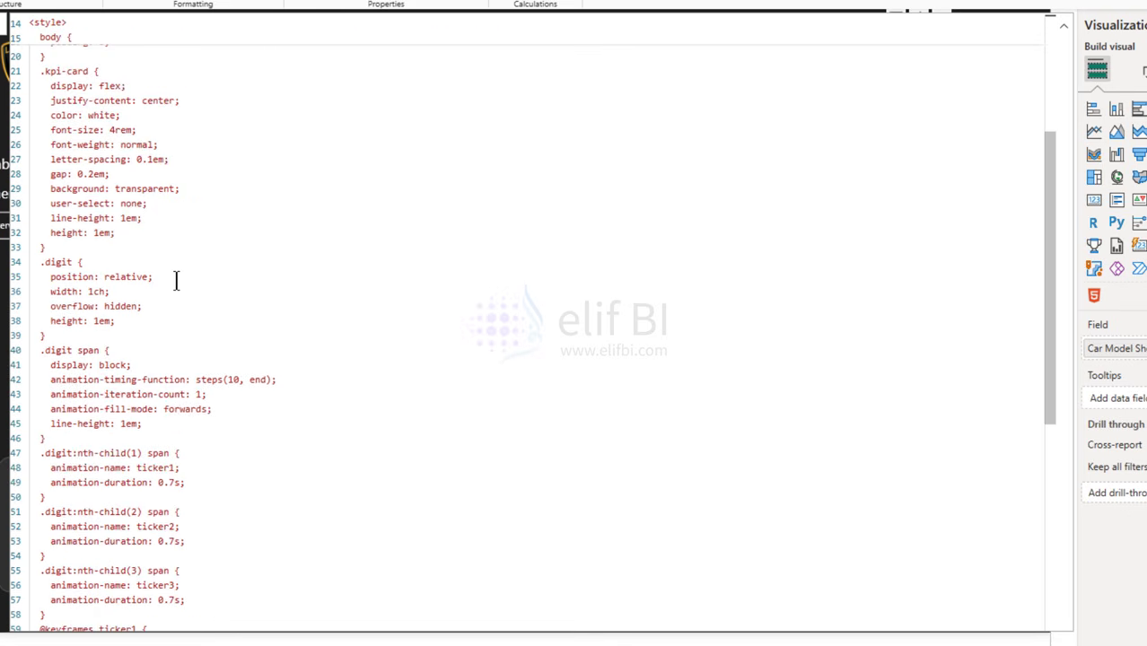
{"action": "scroll", "coordinate": [176, 280], "scroll_direction": "up", "scroll_amount": 6}
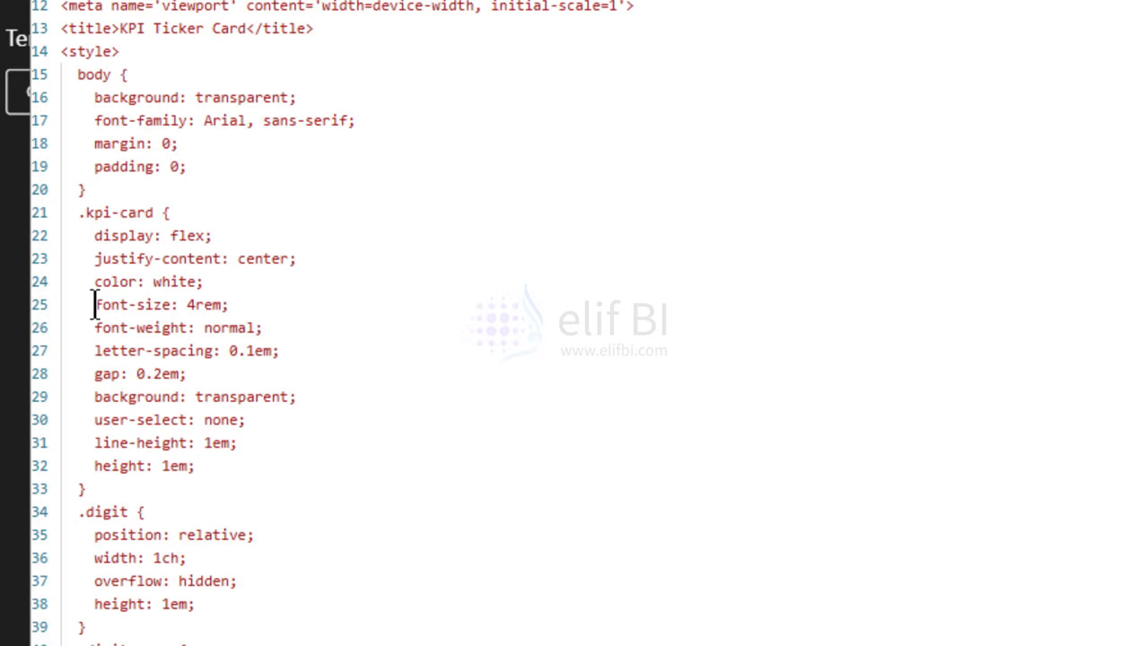
{"action": "left_click", "coordinate": [251, 307]}
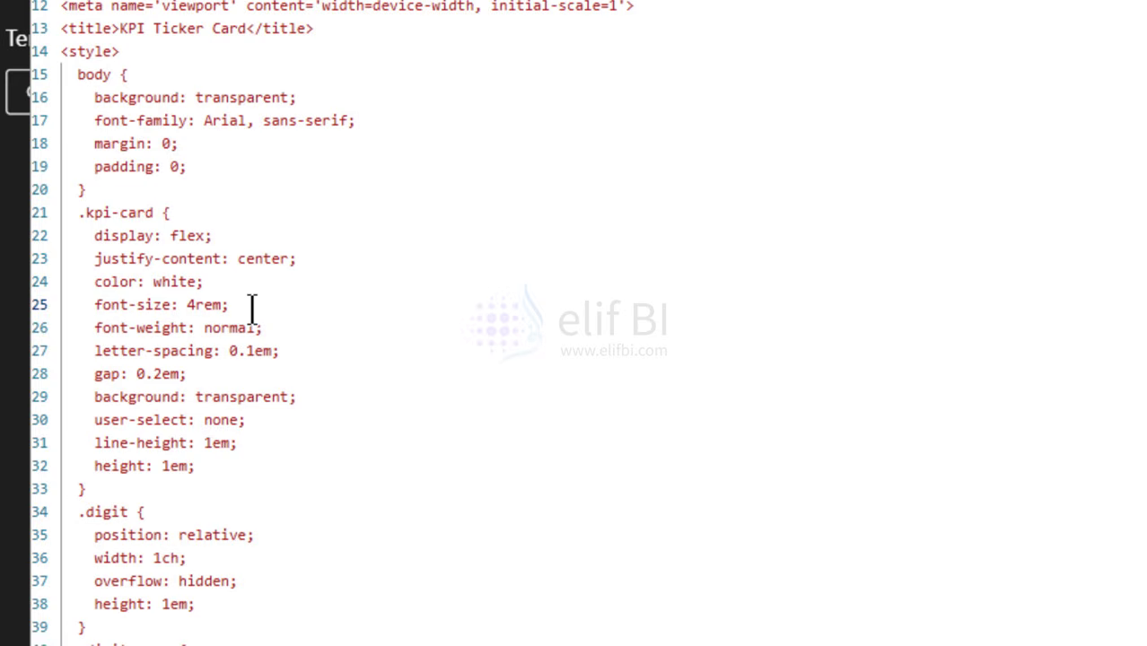
{"action": "key", "text": "Return"}
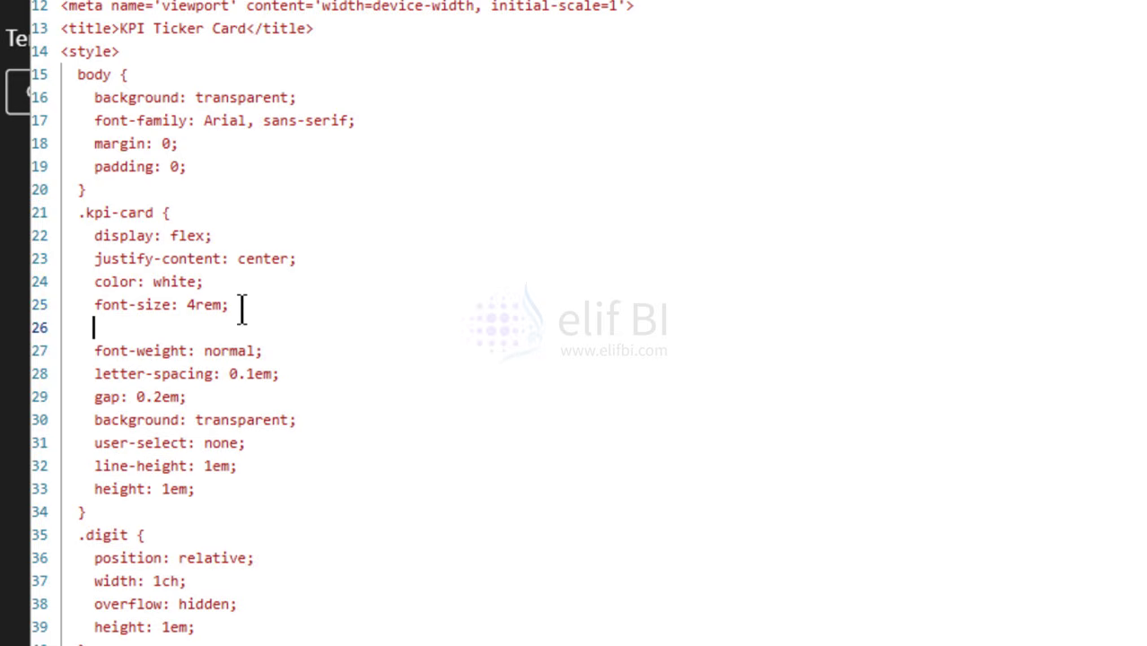
{"action": "left_click", "coordinate": [382, 120]}
{"action": "left_click_drag", "start_coordinate": [382, 120], "coordinate": [26, 121]}
{"action": "key", "text": "ctrl+c"}
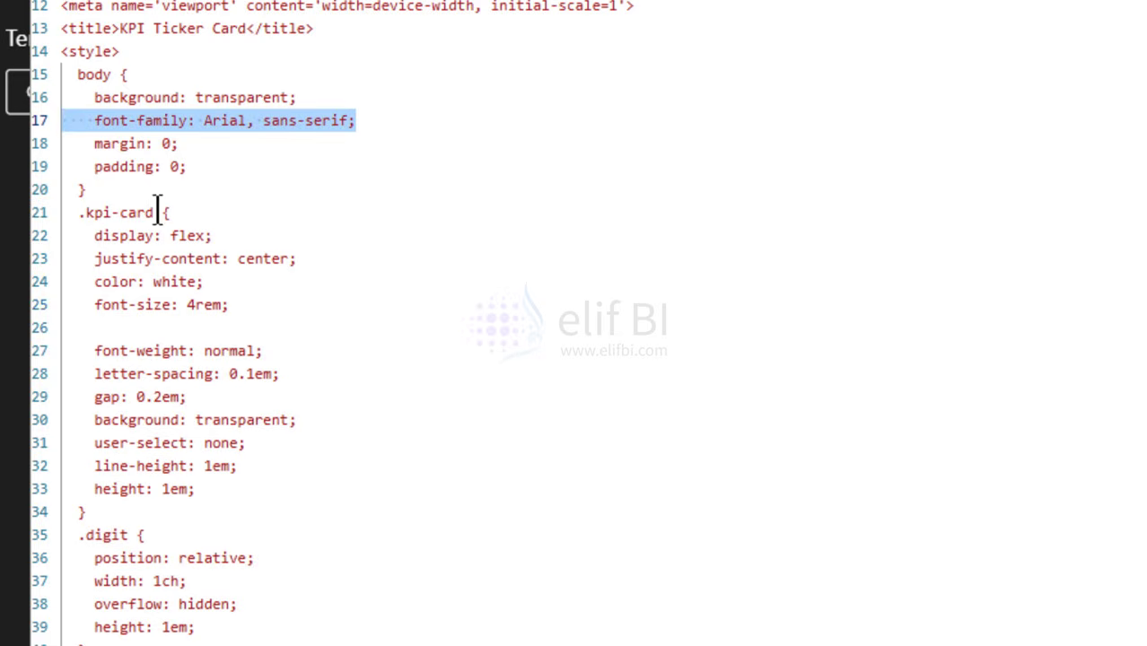
{"action": "left_click", "coordinate": [93, 328]}
{"action": "key", "text": "shift+Home"}
{"action": "key", "text": "ctrl+v"}
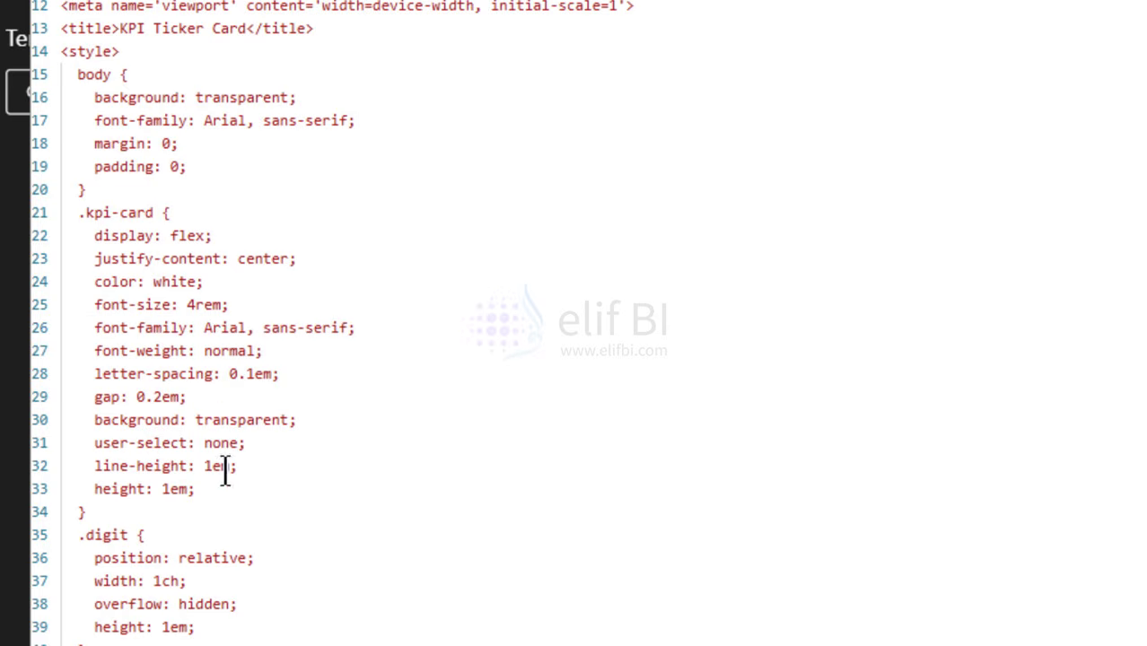
{"action": "scroll", "coordinate": [225, 471], "scroll_direction": "down", "scroll_amount": 15}
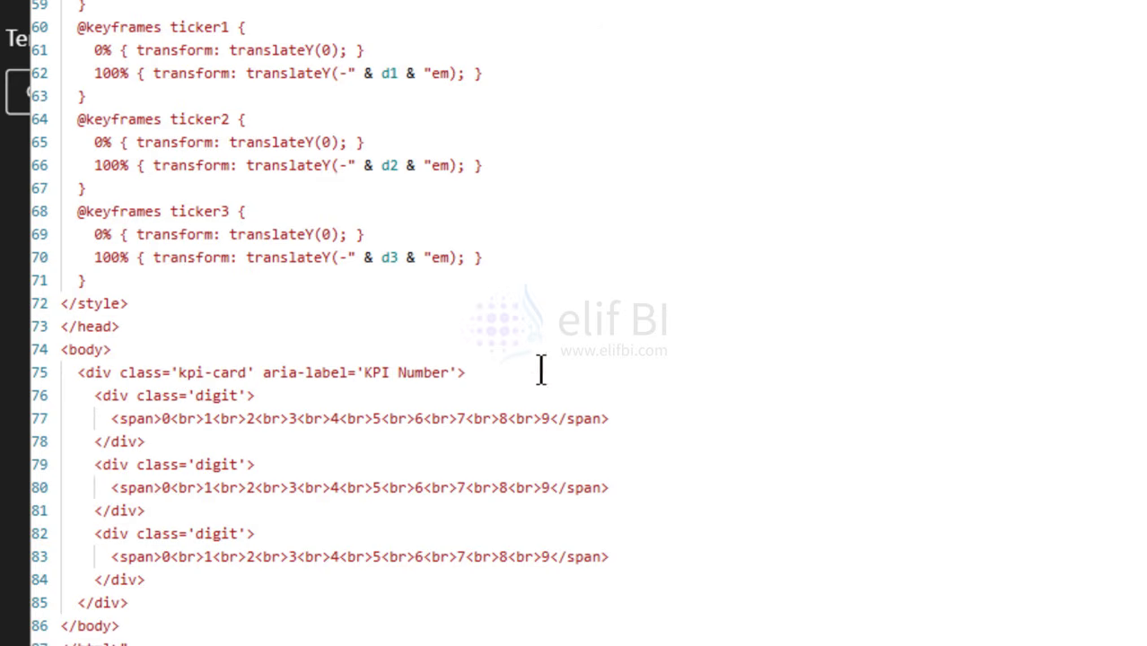
{"action": "scroll", "coordinate": [656, 386], "scroll_direction": "up", "scroll_amount": 12}
{"action": "scroll", "coordinate": [656, 386], "scroll_direction": "up", "scroll_amount": 1}
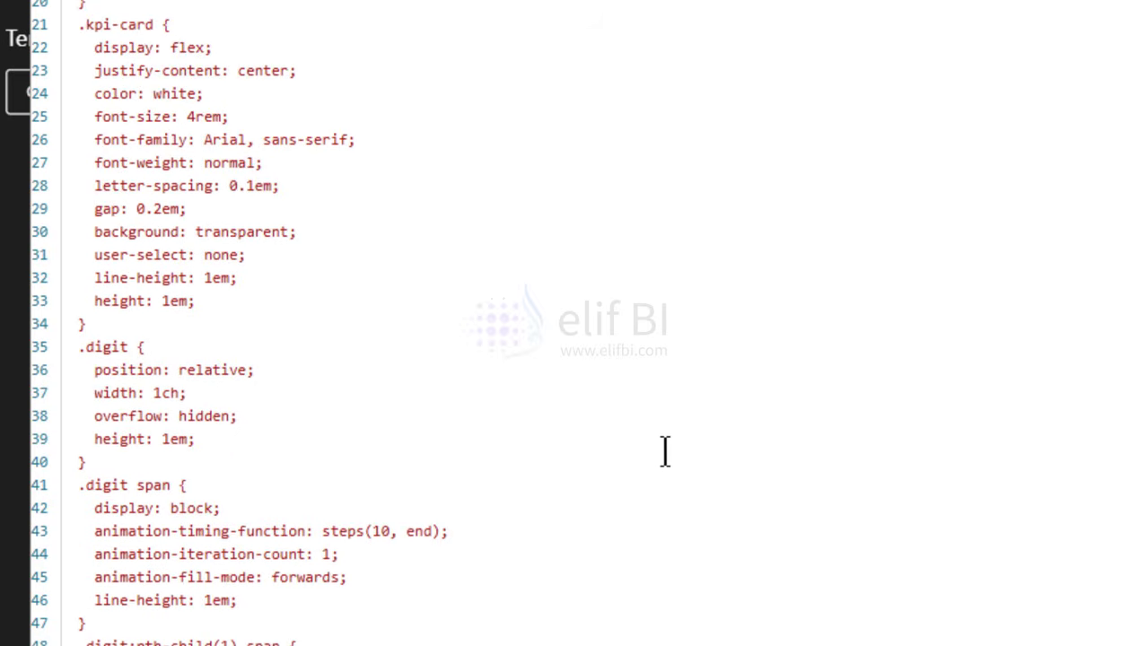
{"action": "scroll", "coordinate": [662, 452], "scroll_direction": "down", "scroll_amount": 13}
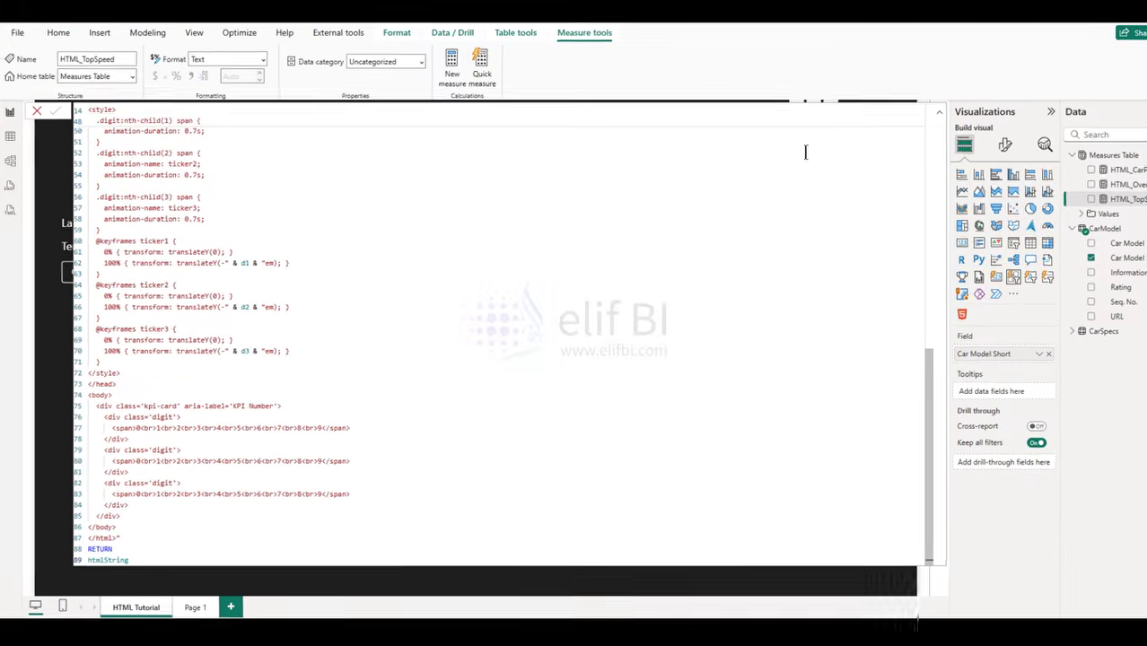
{"action": "left_click", "coordinate": [910, 117]}
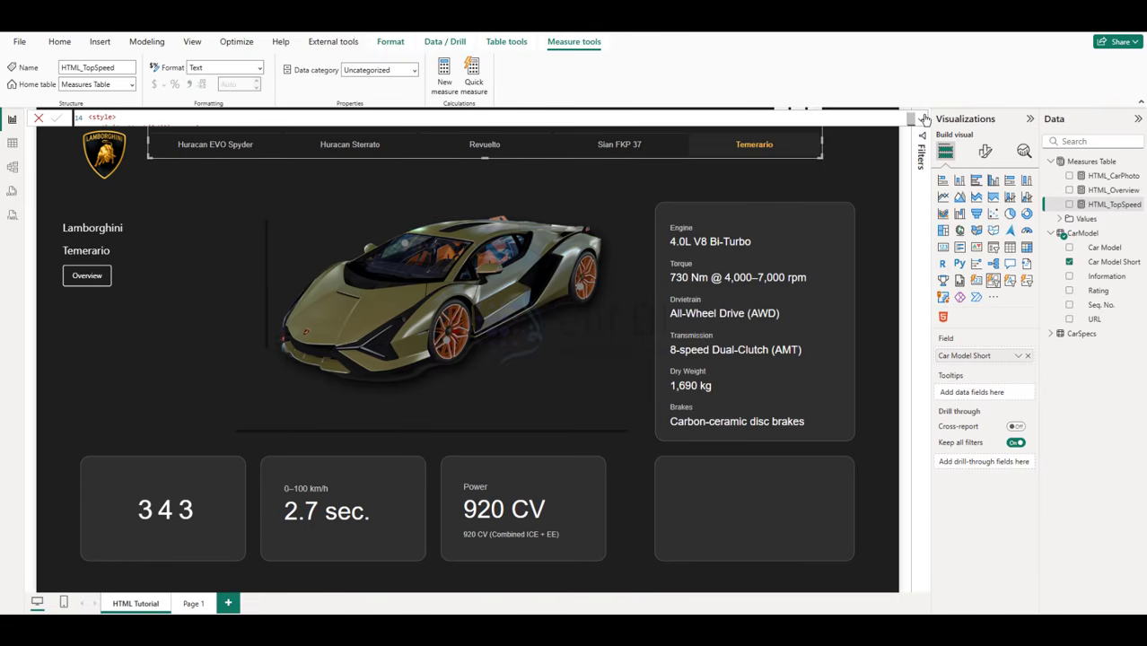
Step: Reopen the HTML_TopSpeed measure's code and copy all of it
{"action": "left_click", "coordinate": [920, 118]}
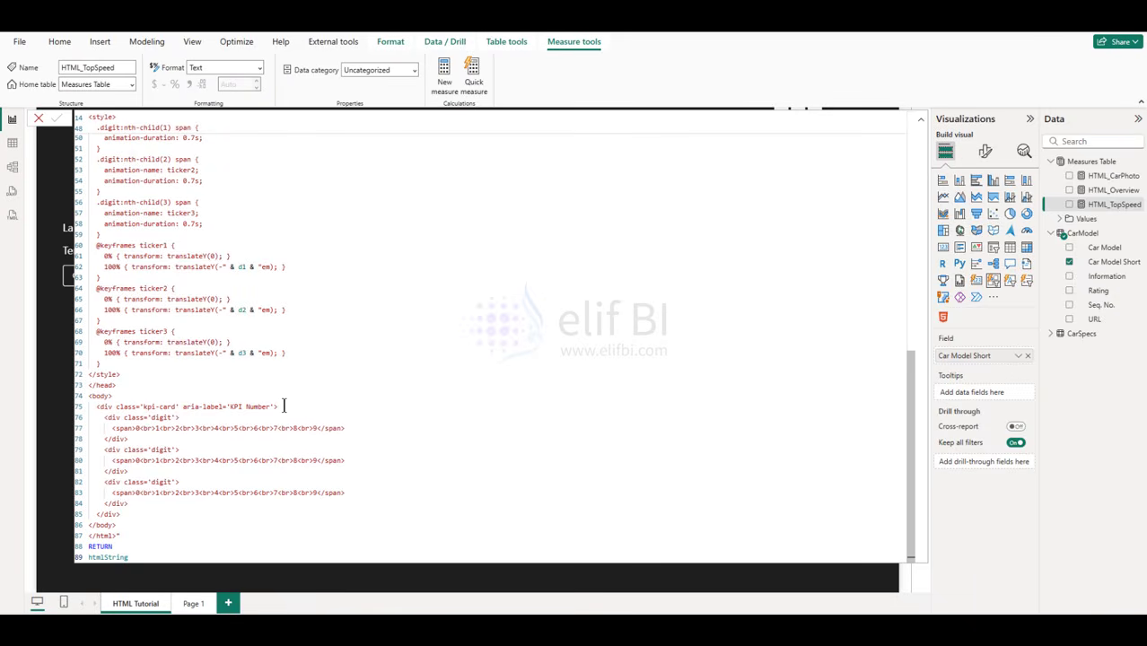
{"action": "scroll", "coordinate": [389, 307], "scroll_direction": "up", "scroll_amount": 15}
{"action": "key", "text": "ctrl+a"}
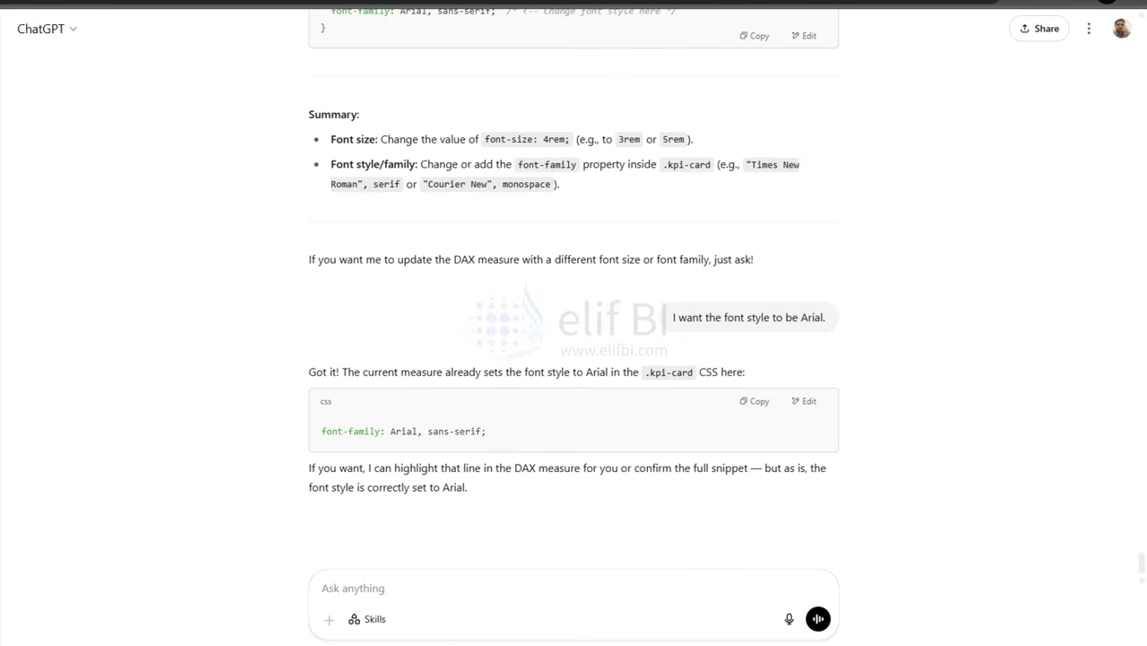
Step: Switch to ChatGPT, start a new chat with "I have this DAX code in Power BI" and paste the measure code below it
{"action": "key", "text": "ctrl+shift+o"}
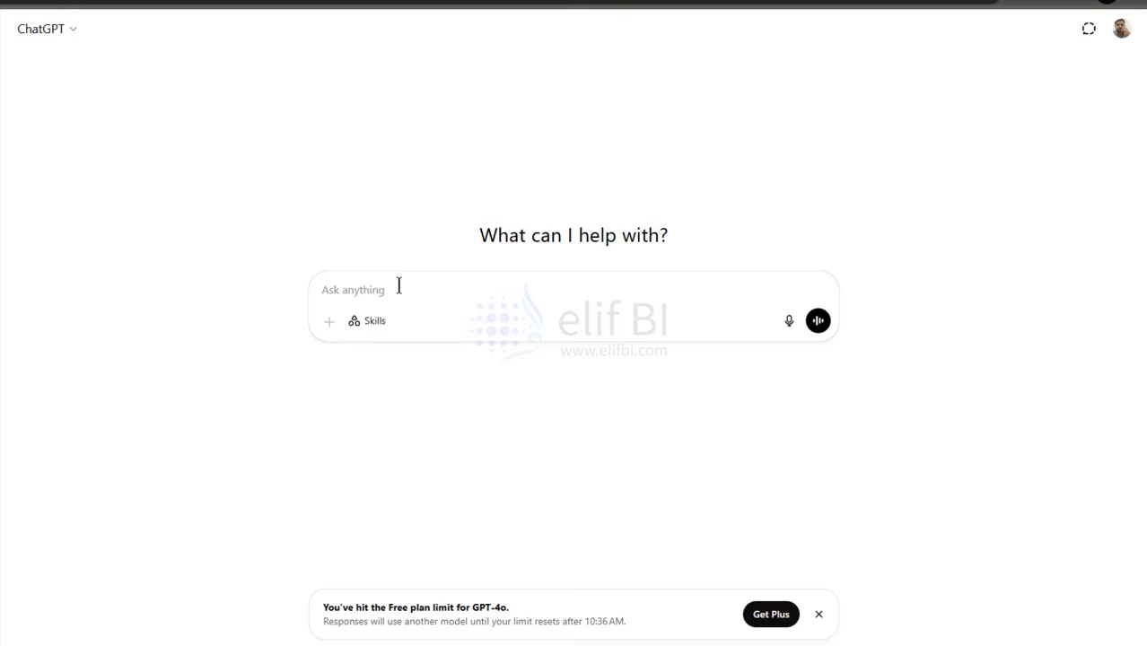
{"action": "type", "text": "I have this D"}
{"action": "type", "text": "AX cod"}
{"action": "type", "text": "code in"}
{"action": "type", "text": " Power "}
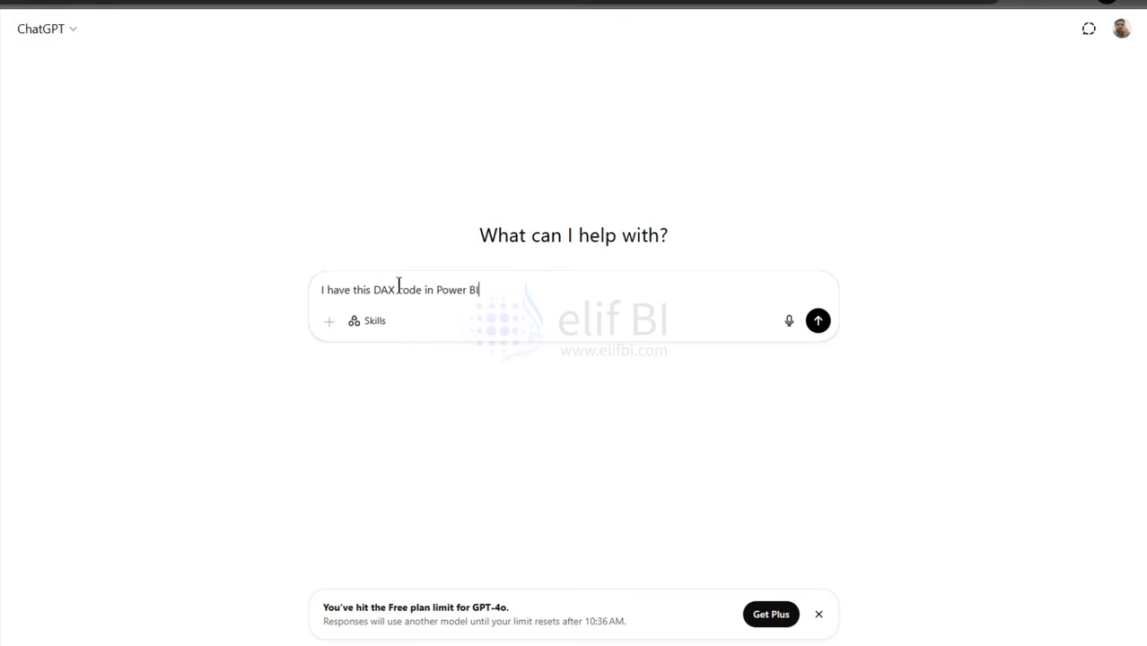
{"action": "type", "text": "BI"}
{"action": "key", "text": "shift+Return"}
{"action": "key", "text": "shift+Return"}
{"action": "key", "text": "ctrl+v"}
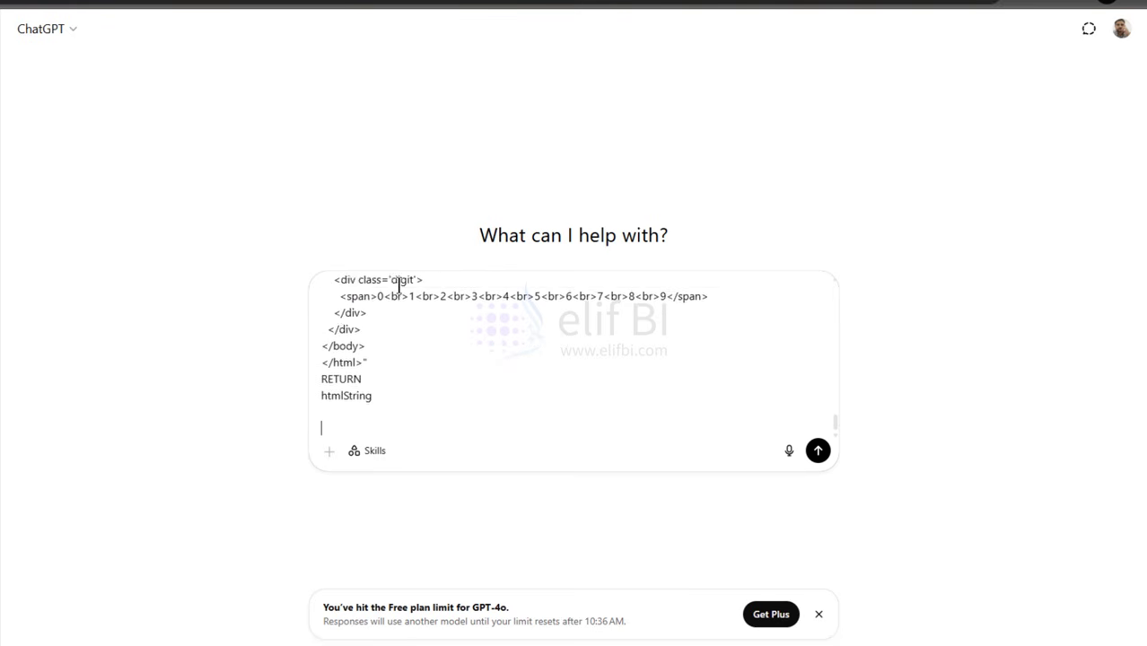
Step: Tell ChatGPT that the HTML's title is not visible, only the KPI card, and ask it to check what the issue is
{"action": "type", "text": "I can "}
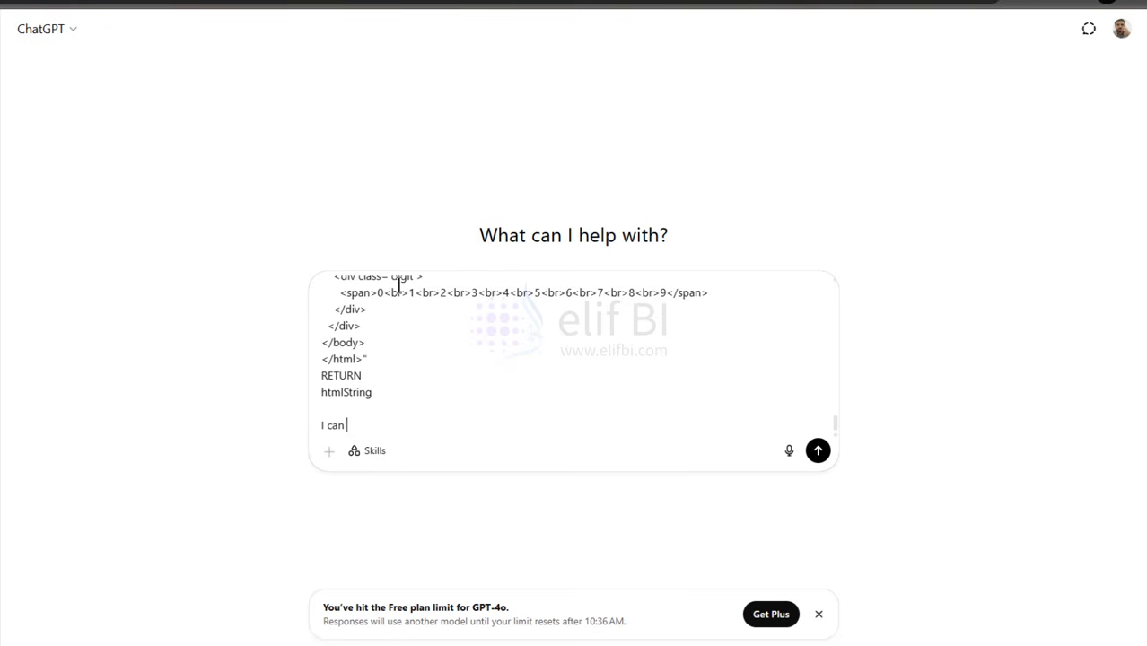
{"action": "type", "text": "'t see the title of this html "}
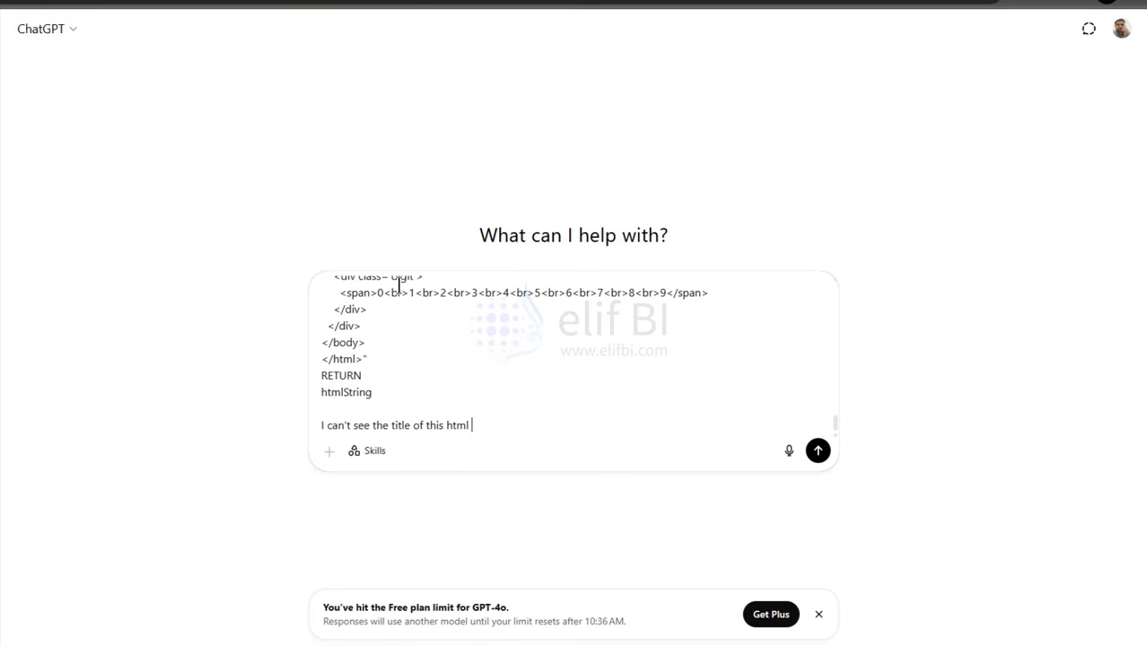
{"action": "type", "text": ". Only the KPI card is visib"}
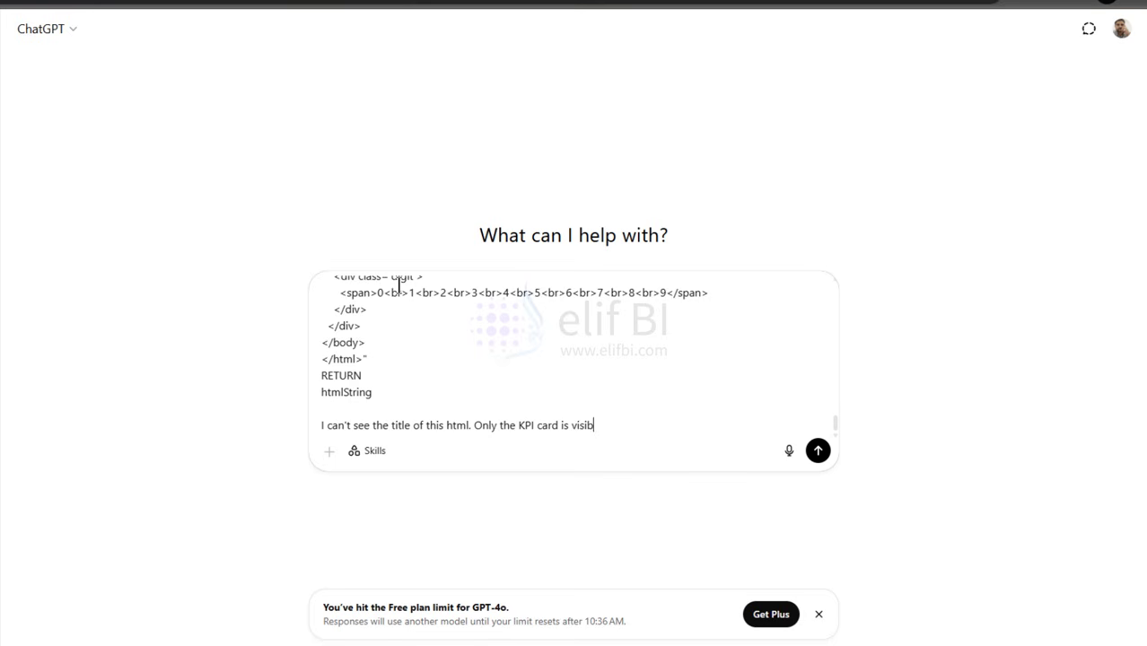
{"action": "type", "text": "le. Can you check and tell me "}
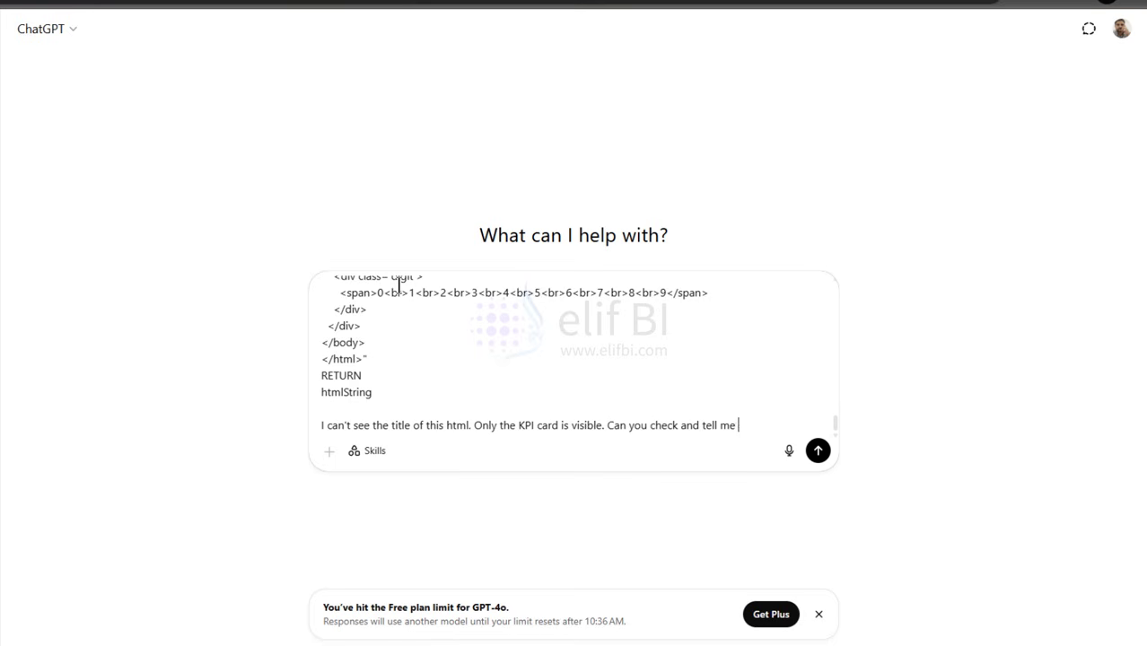
{"action": "type", "text": "what is the issue"}
{"action": "key", "text": "Return"}
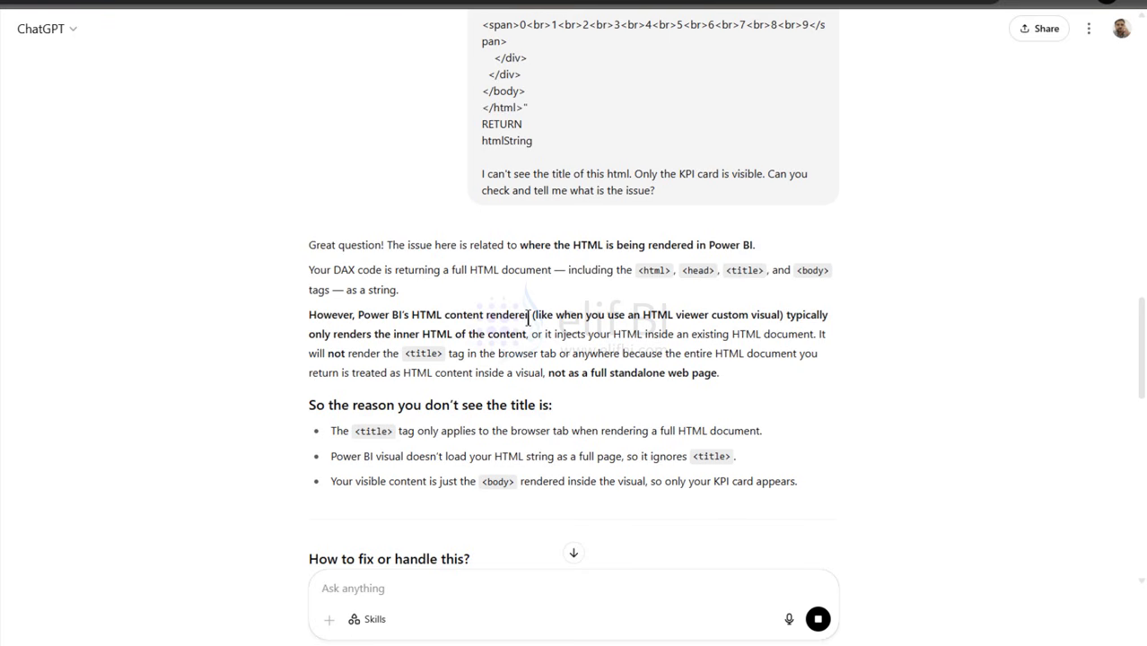
Step: Read ChatGPT's explanation of the title tag and ask it to "Give me the full DAX measure."
{"action": "left_click_drag", "start_coordinate": [393, 334], "coordinate": [826, 334]}
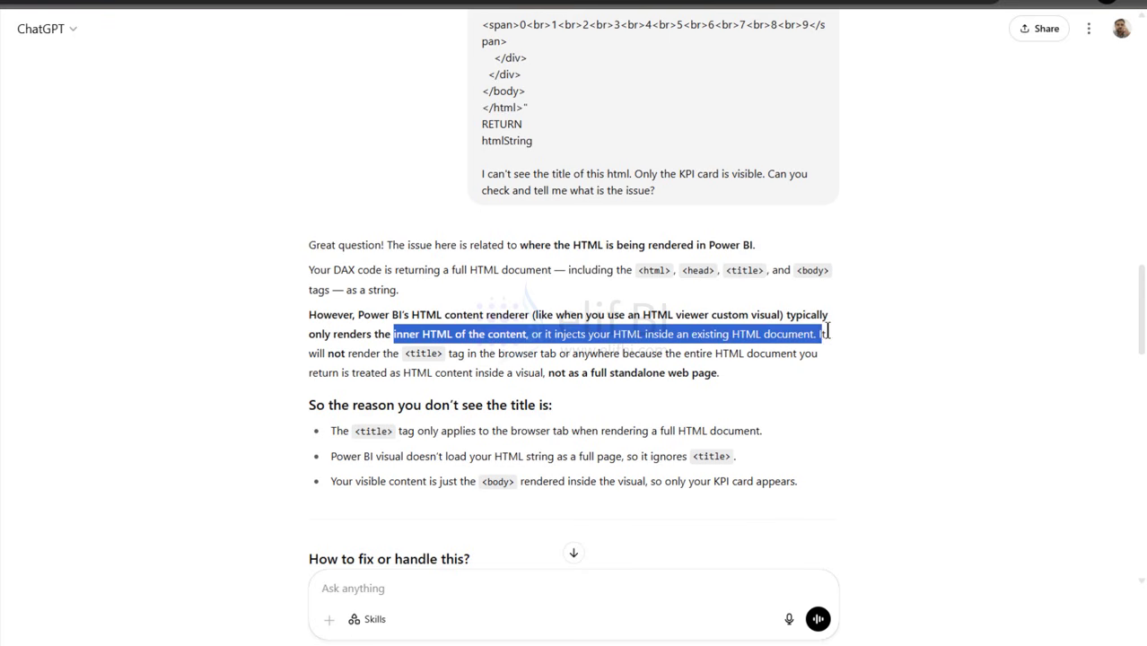
{"action": "scroll", "coordinate": [540, 378], "scroll_direction": "down", "scroll_amount": 2}
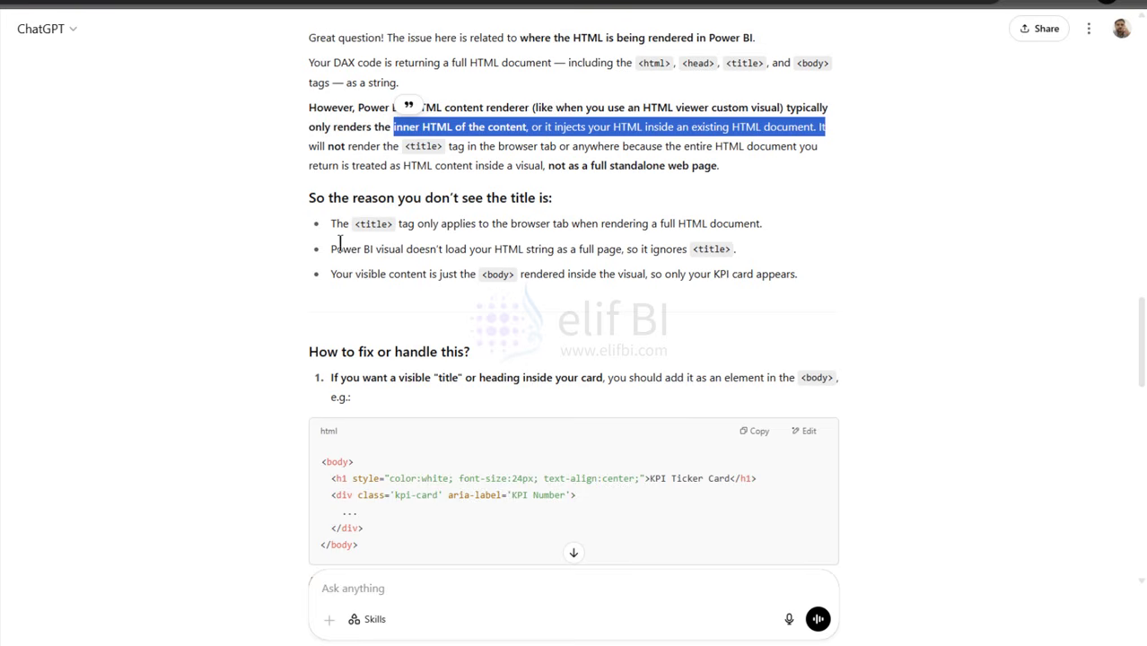
{"action": "left_click_drag", "start_coordinate": [423, 224], "coordinate": [776, 228]}
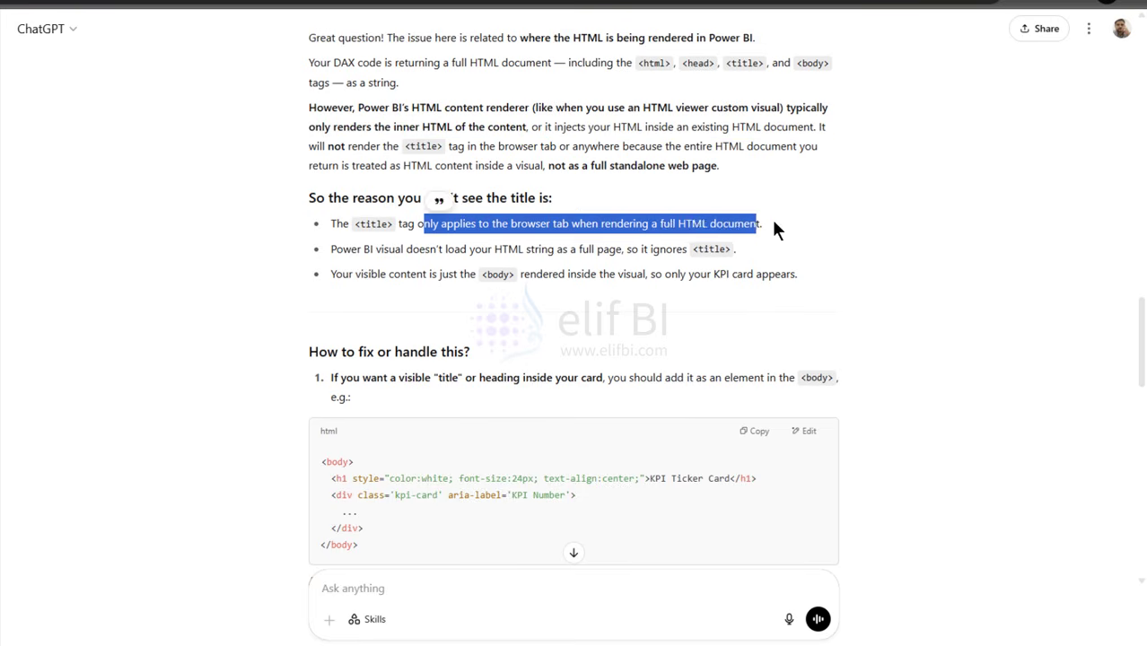
{"action": "left_click", "coordinate": [776, 228]}
{"action": "left_click", "coordinate": [403, 584]}
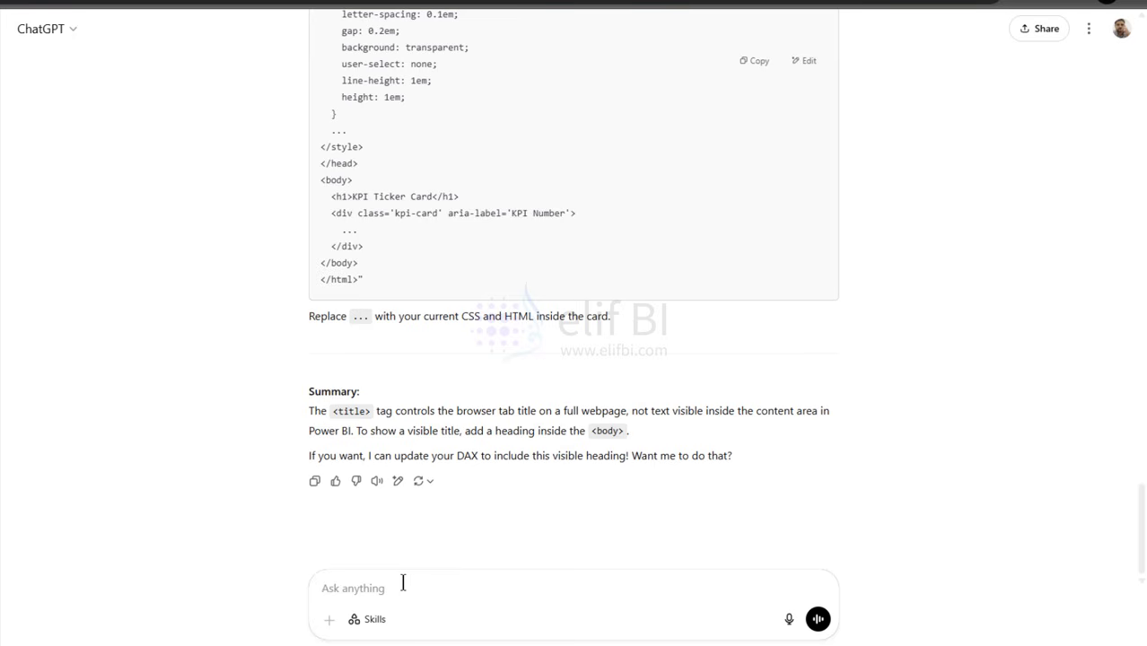
{"action": "type", "text": "Give me the full DA"}
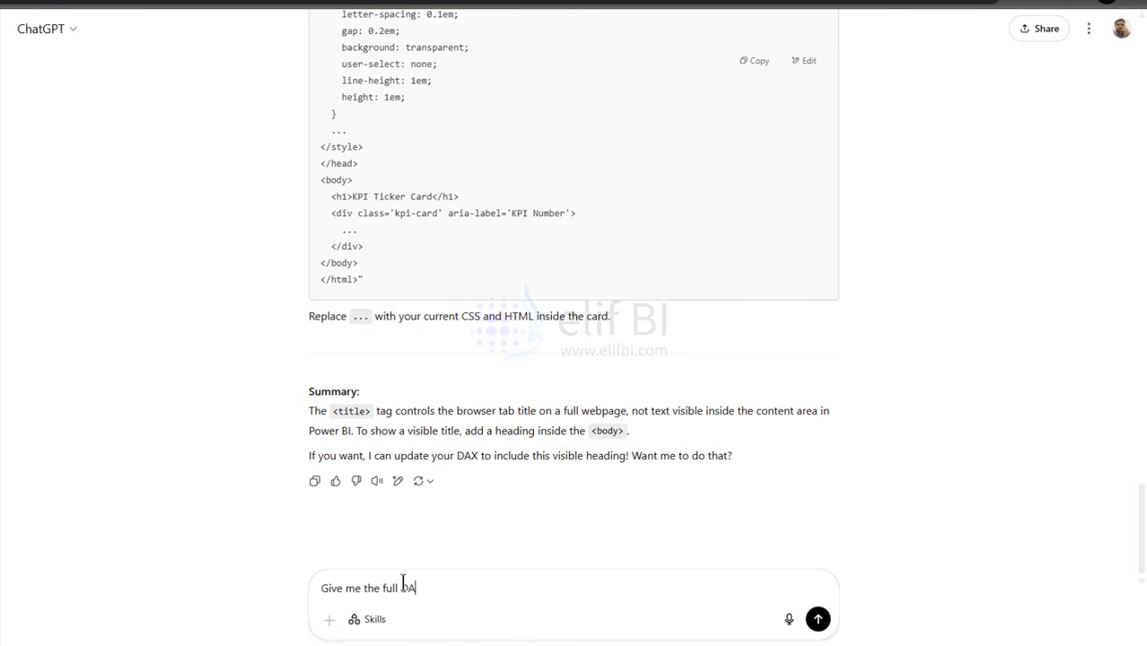
{"action": "type", "text": "X measure."}
{"action": "key", "text": "Return"}
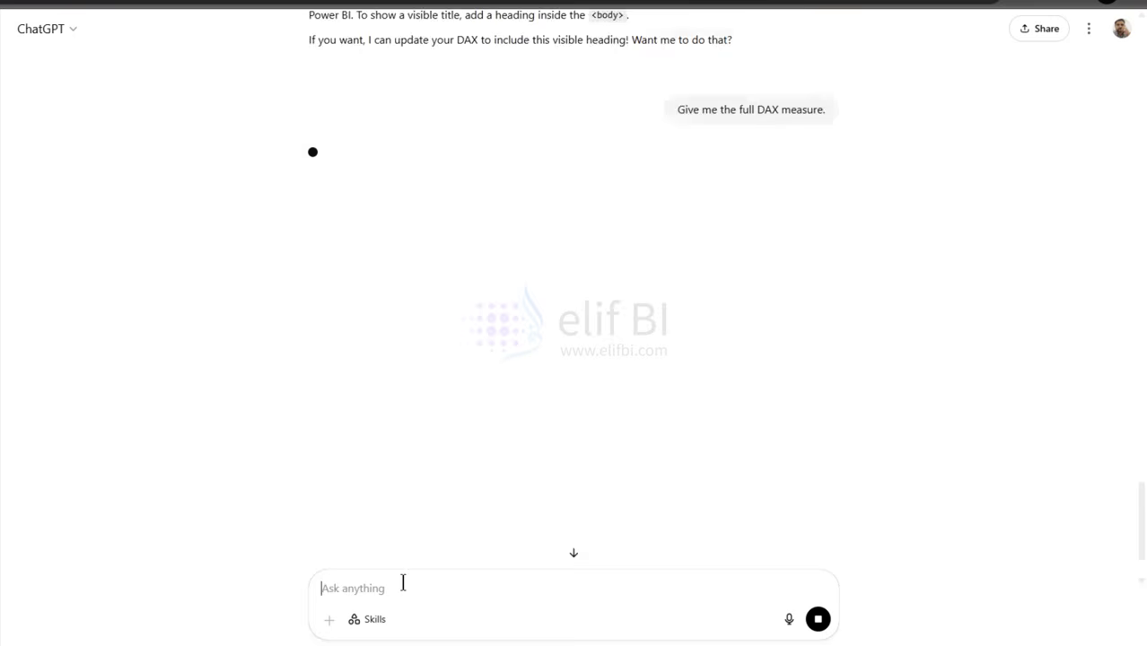
Step: Replace the HTML_TopSpeed code in Power BI with ChatGPT's full version containing the "KPI Ticker Card" h1 heading
{"action": "scroll", "coordinate": [507, 409], "scroll_direction": "up", "scroll_amount": 3}
{"action": "left_click", "coordinate": [757, 428]}
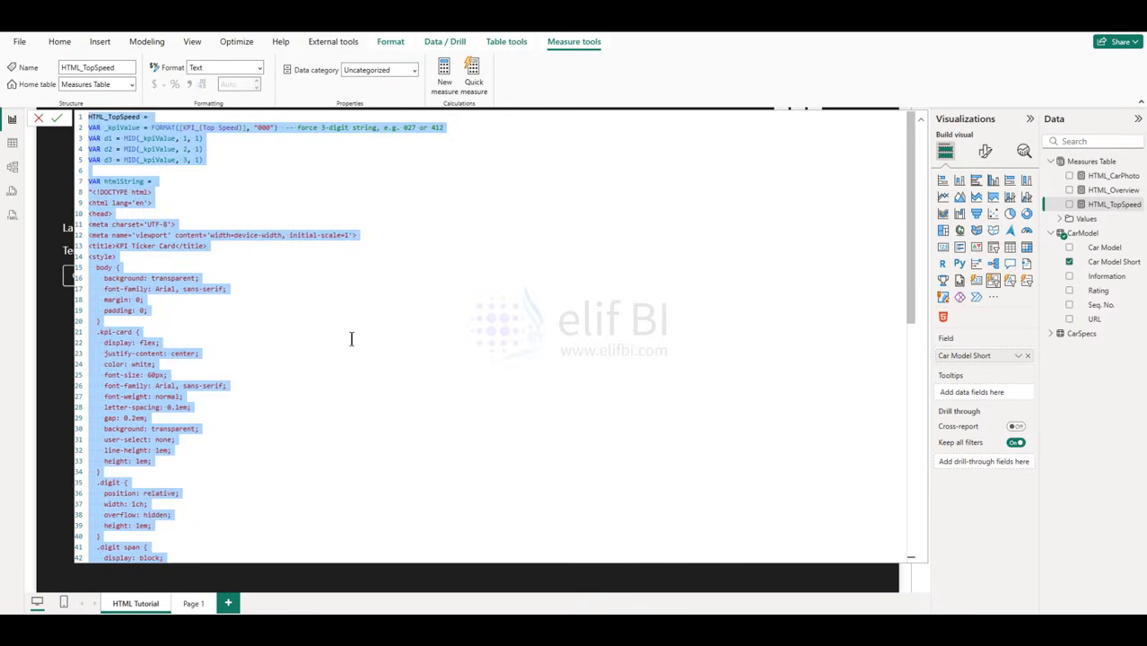
{"action": "left_click", "coordinate": [341, 288]}
{"action": "key", "text": "ctrl+a"}
{"action": "key", "text": "ctrl+End"}
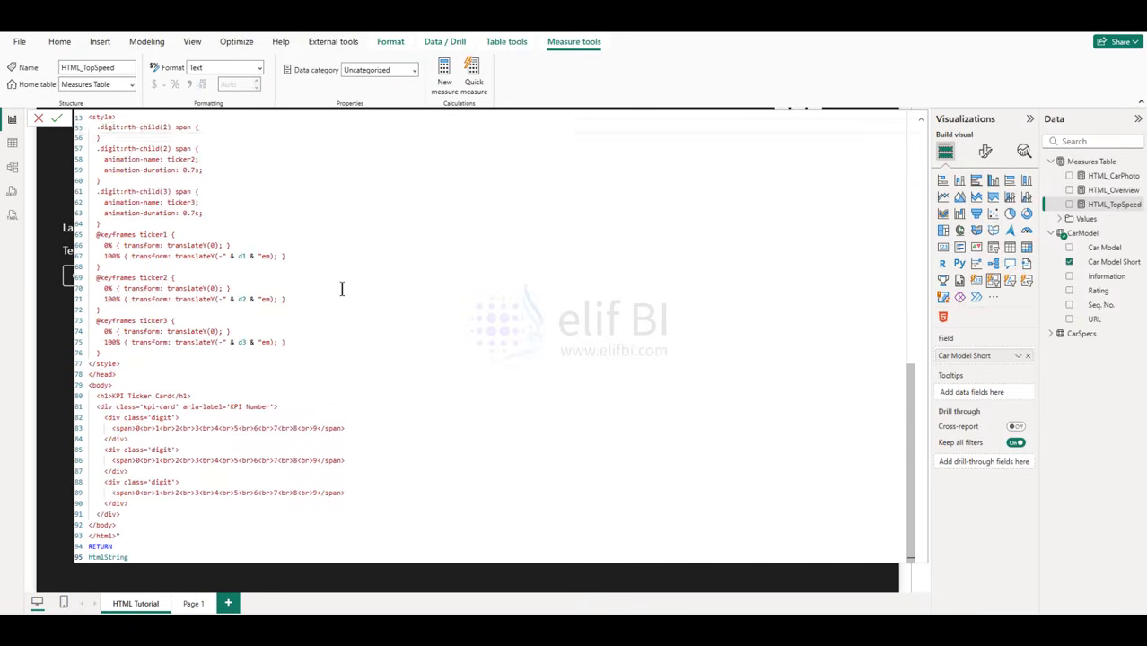
Step: Reduce the height of the HTML ticker visual and switch the car model to Huracan Sterrato
{"action": "left_click", "coordinate": [169, 525]}
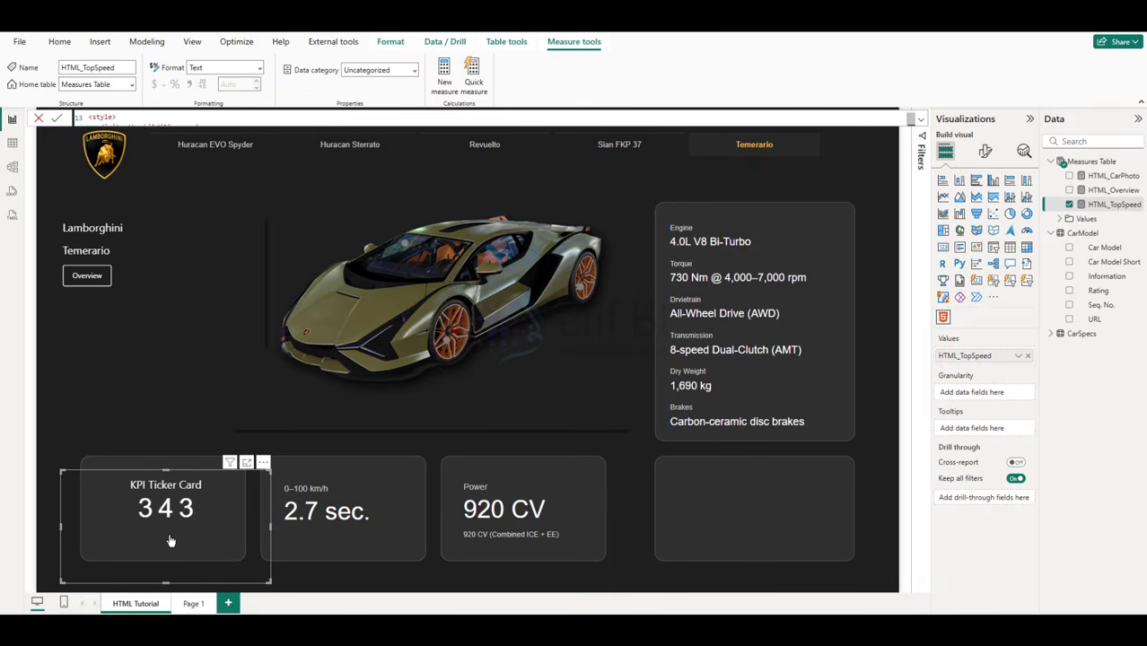
{"action": "left_click", "coordinate": [359, 579]}
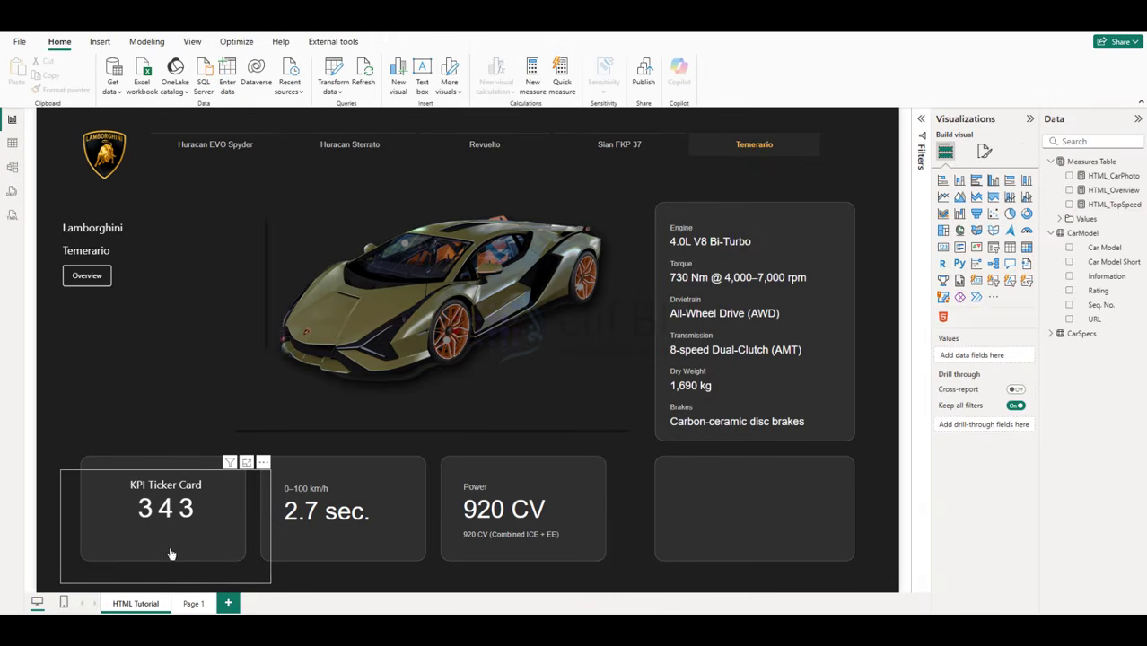
{"action": "left_click", "coordinate": [156, 554]}
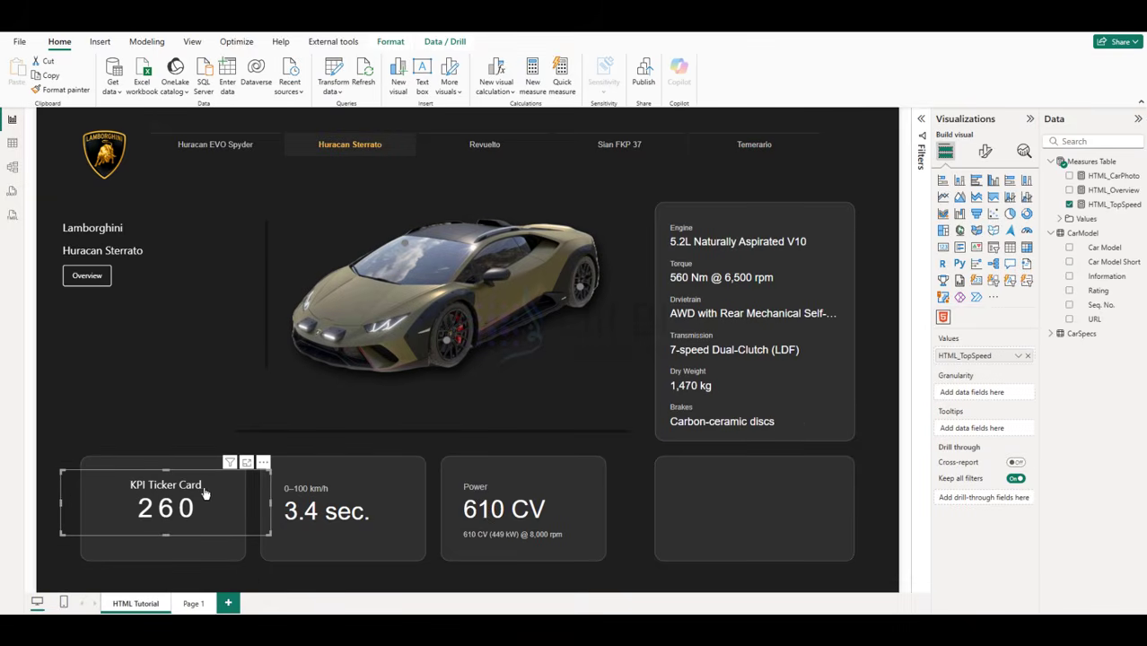
Step: Copy the "font-family: Arial, sans-serif;" line from the .kpi-card rule into the h1 rule of the HTML_TopSpeed measure
{"action": "left_click", "coordinate": [1100, 204]}
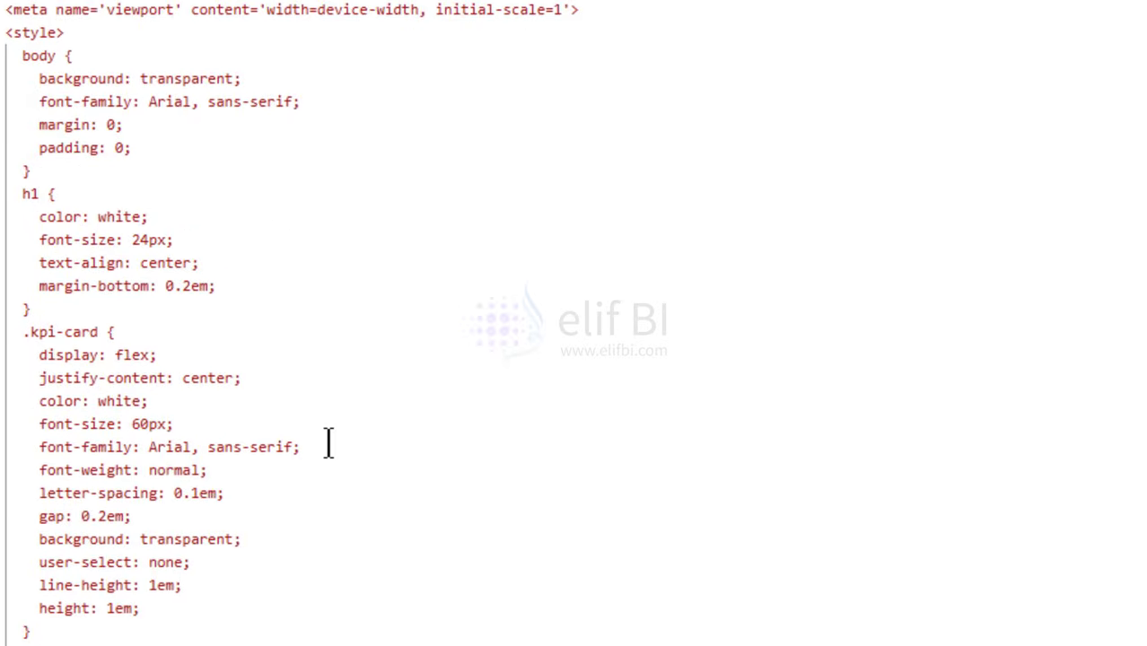
{"action": "left_click_drag", "start_coordinate": [329, 442], "coordinate": [6, 447]}
{"action": "key", "text": "ctrl+c"}
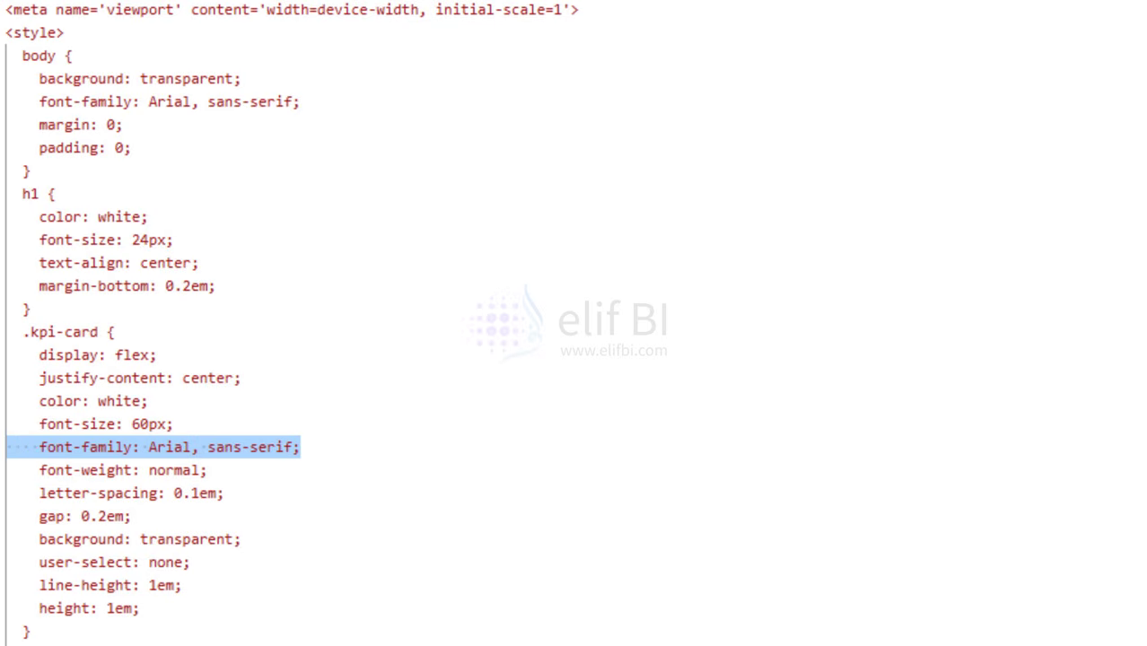
{"action": "left_click", "coordinate": [231, 244]}
{"action": "key", "text": "Return"}
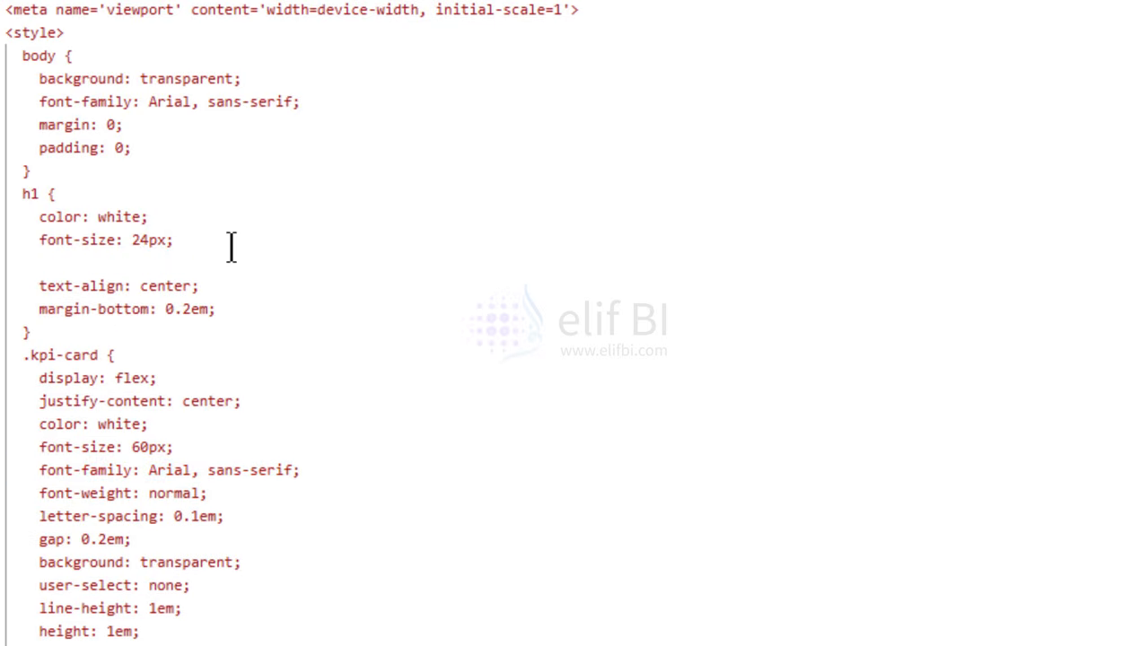
{"action": "key", "text": "ctrl+v"}
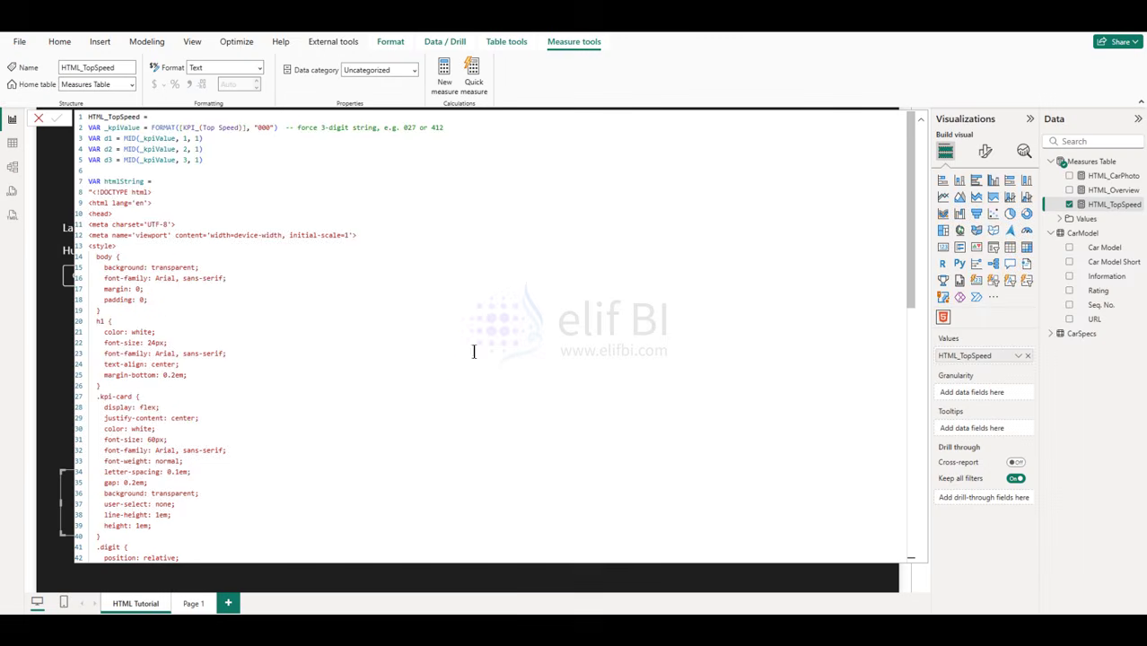
{"action": "left_click", "coordinate": [920, 119]}
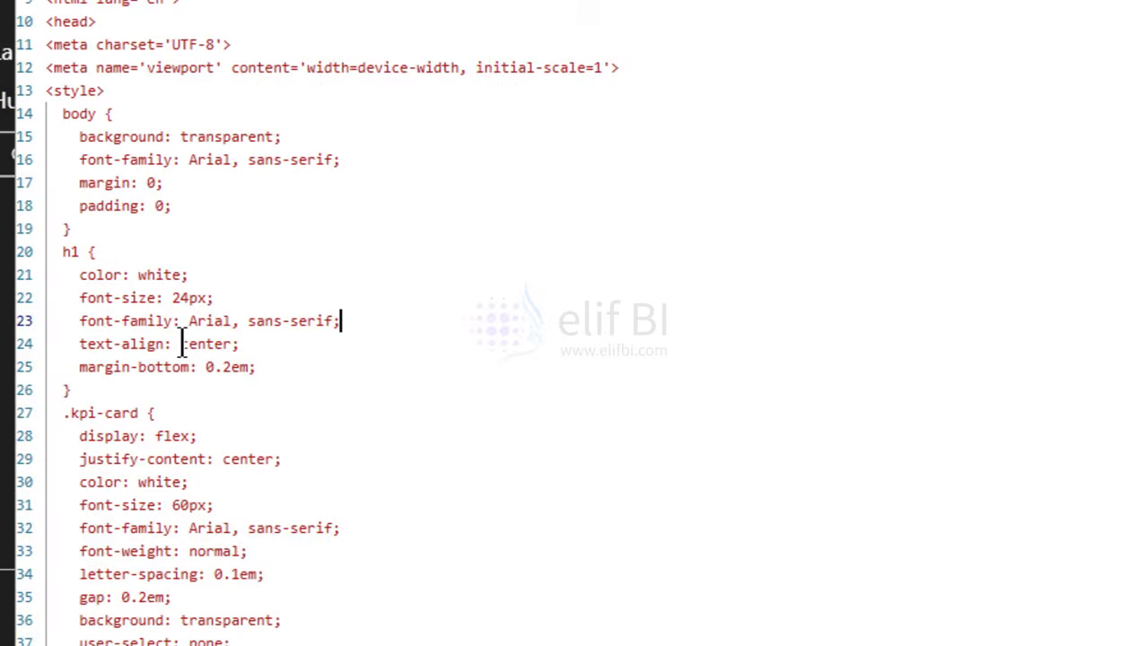
Step: Add "color: #cccccc;" to the h1 rule of HTML_TopSpeed and apply it to the ticker card on the report page
{"action": "key", "text": "Return"}
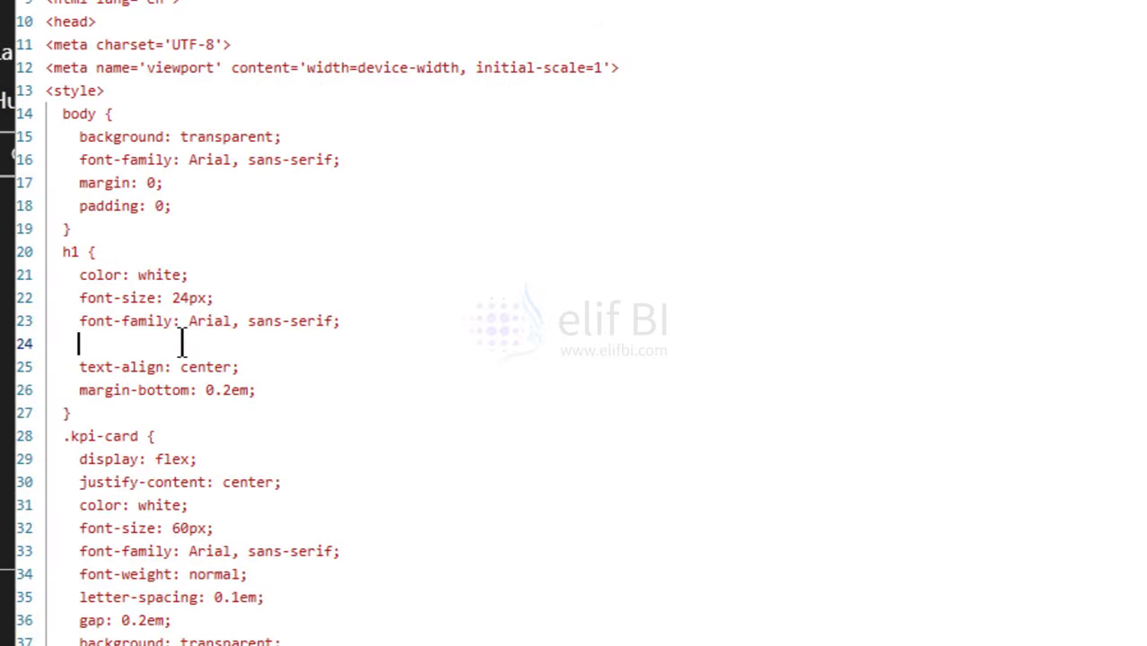
{"action": "type", "text": "color: #cccccc;"}
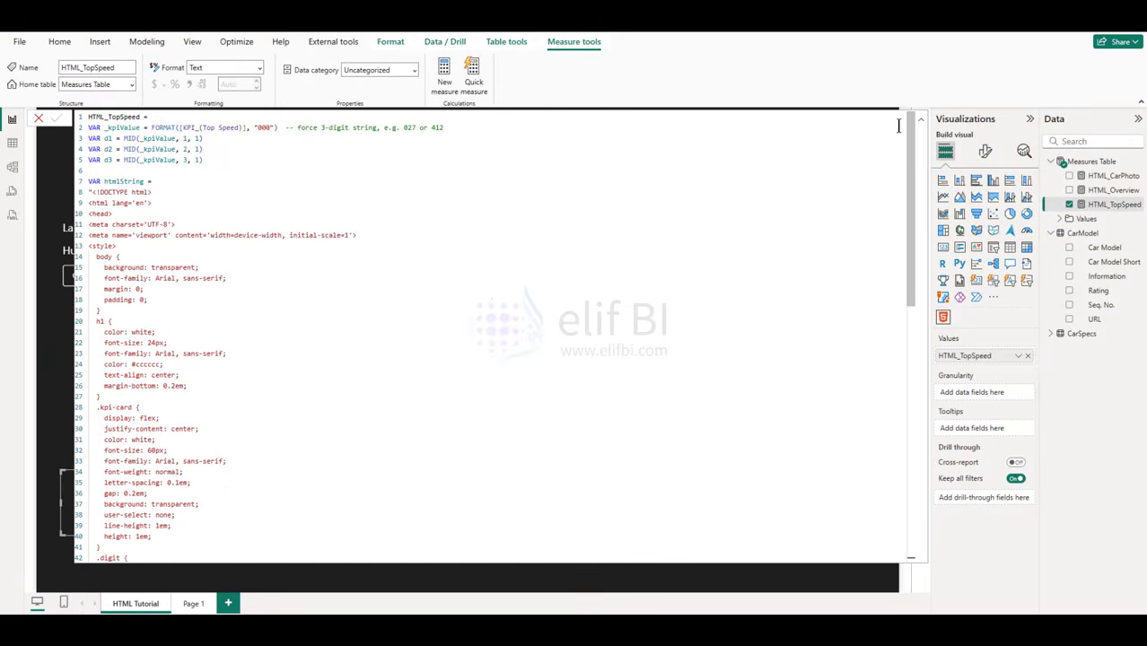
{"action": "left_click", "coordinate": [921, 122]}
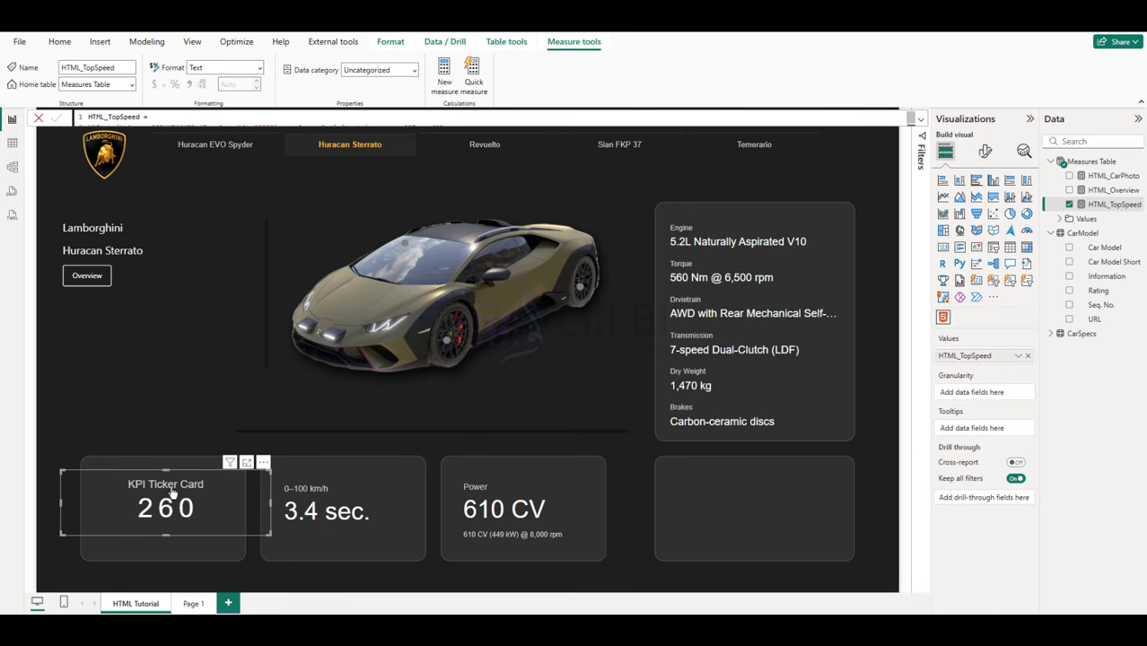
{"action": "left_click", "coordinate": [212, 517]}
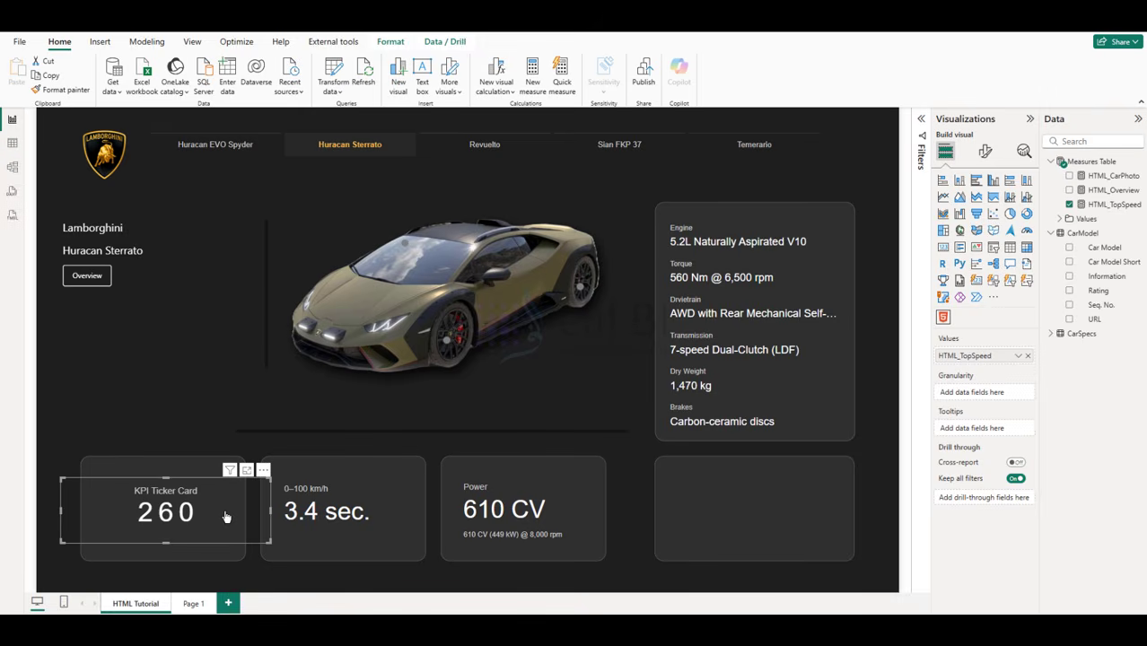
{"action": "left_click", "coordinate": [679, 496]}
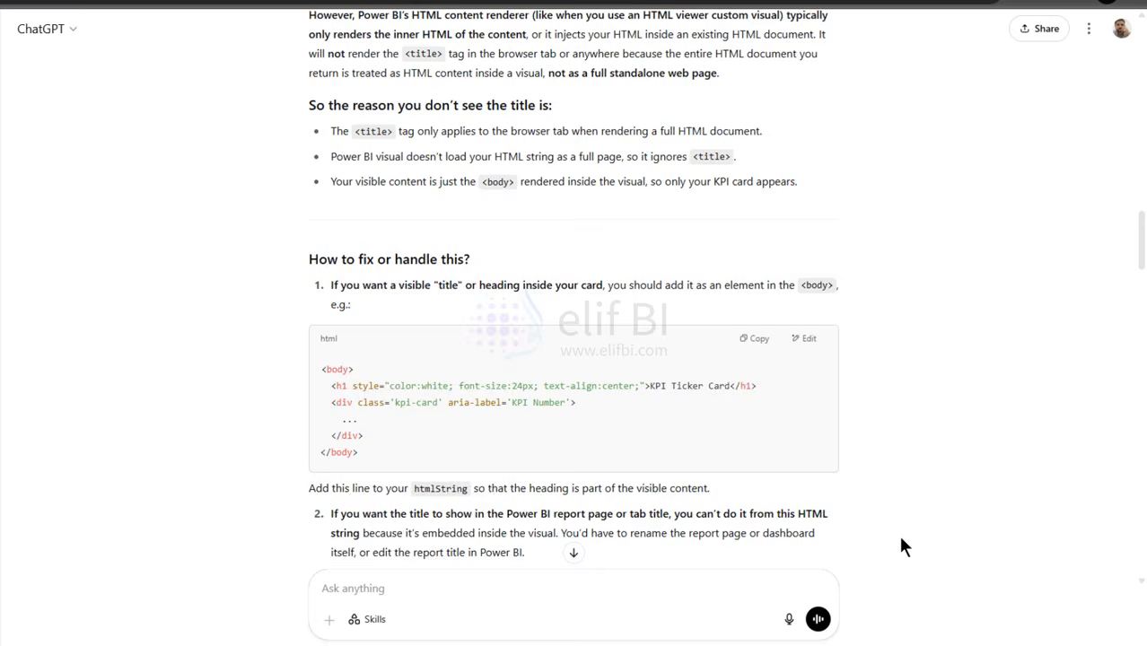
Step: Review in ChatGPT why Power BI ignores the title tag and how to add a visible heading inside the body
{"action": "scroll", "coordinate": [898, 532], "scroll_direction": "up", "scroll_amount": 5}
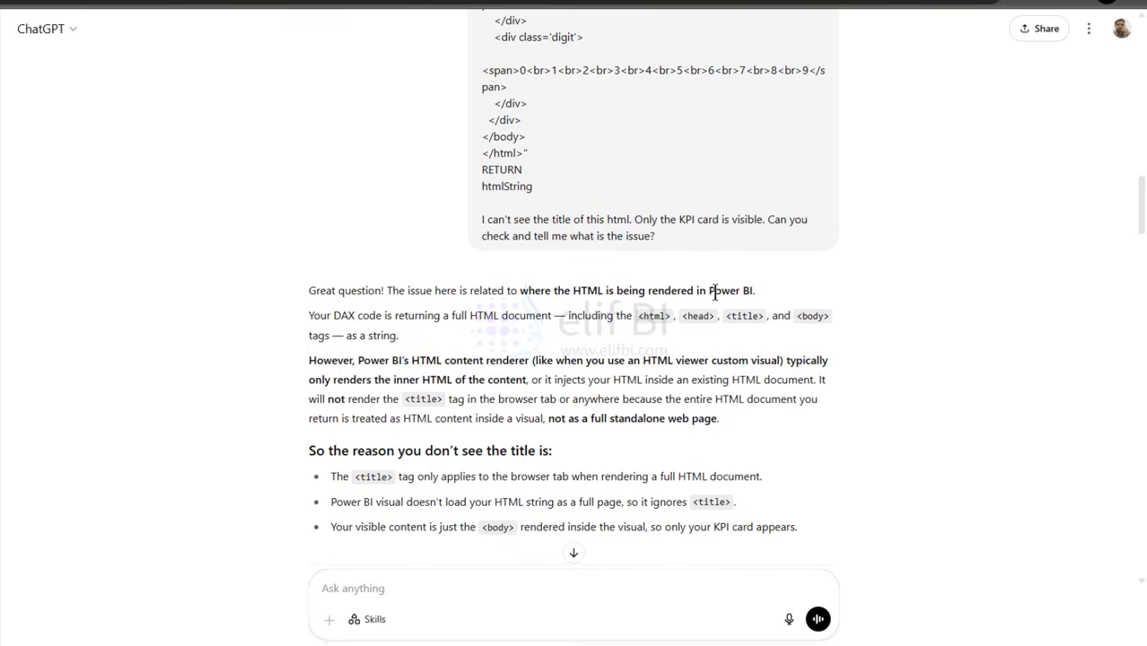
{"action": "scroll", "coordinate": [510, 320], "scroll_direction": "down", "scroll_amount": 2}
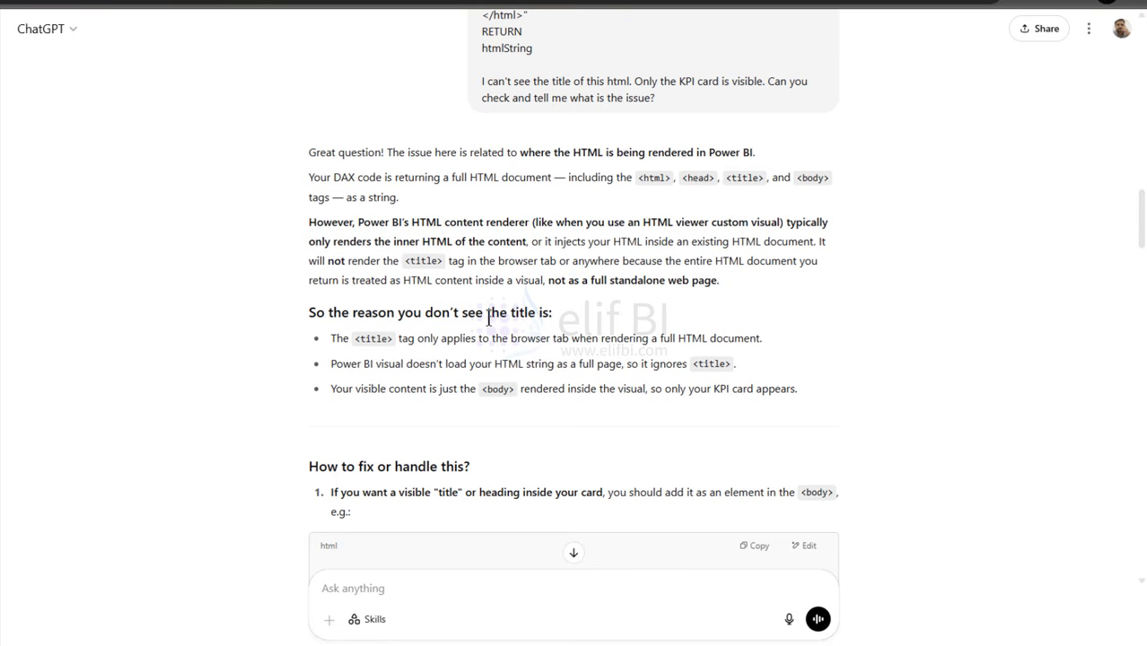
{"action": "scroll", "coordinate": [503, 324], "scroll_direction": "down", "scroll_amount": 3}
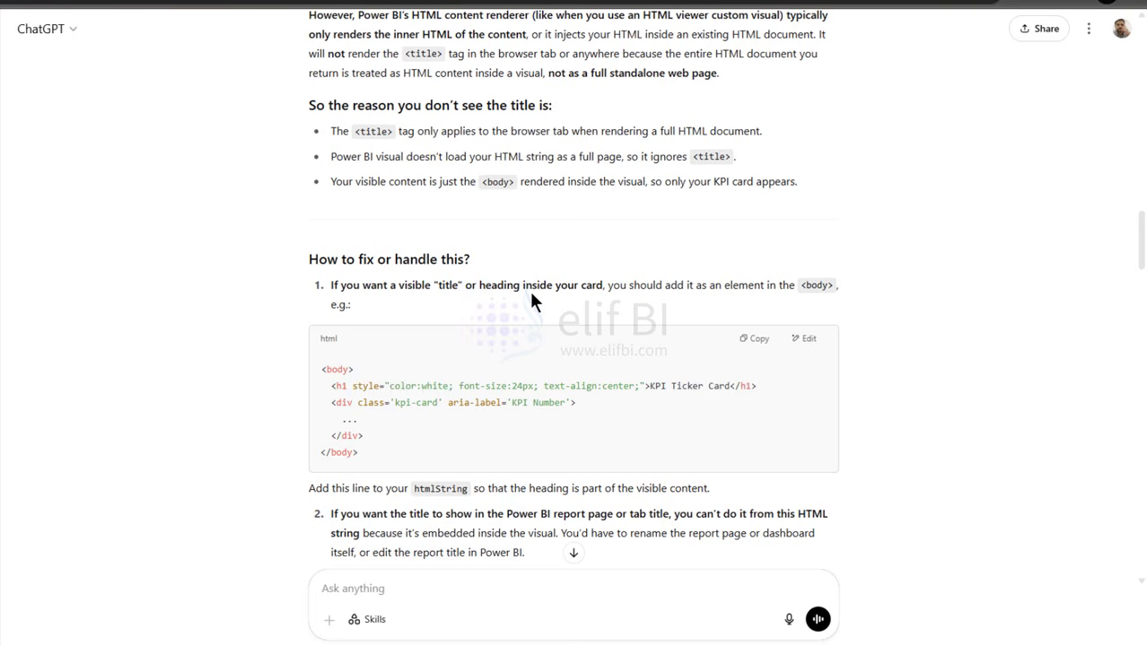
{"action": "scroll", "coordinate": [871, 389], "scroll_direction": "down", "scroll_amount": 1}
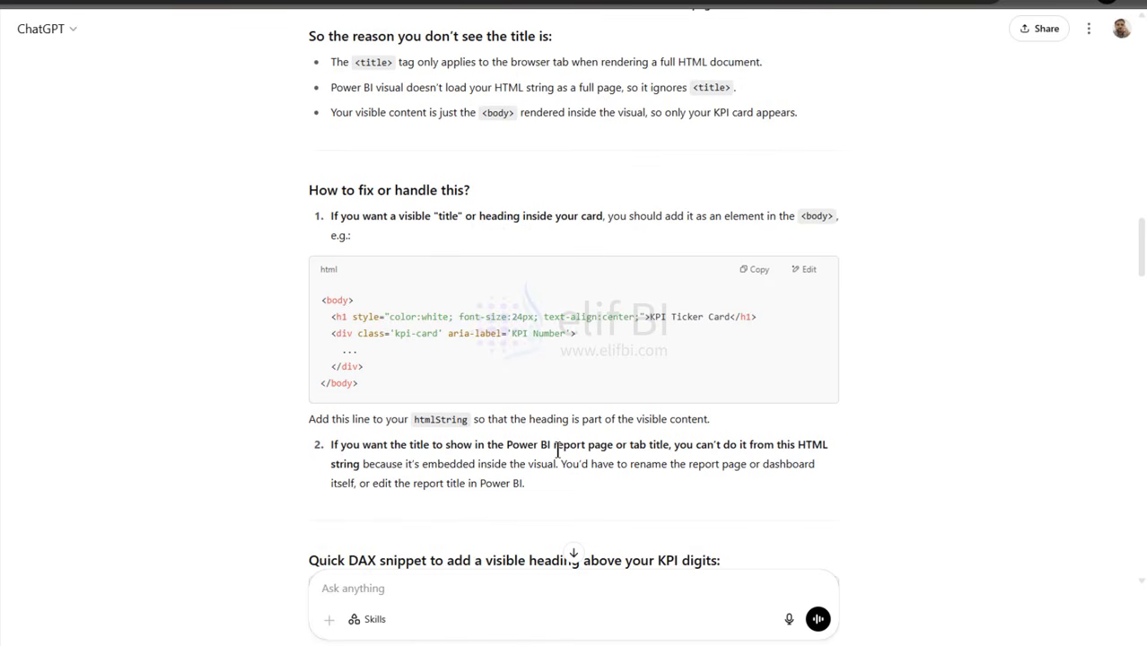
Step: Switch back to the Power BI working report and examine how the HTML_TopSpeed keyframes use the d1, d2 and d3 variables
{"action": "mouse_move", "coordinate": [686, 644]}
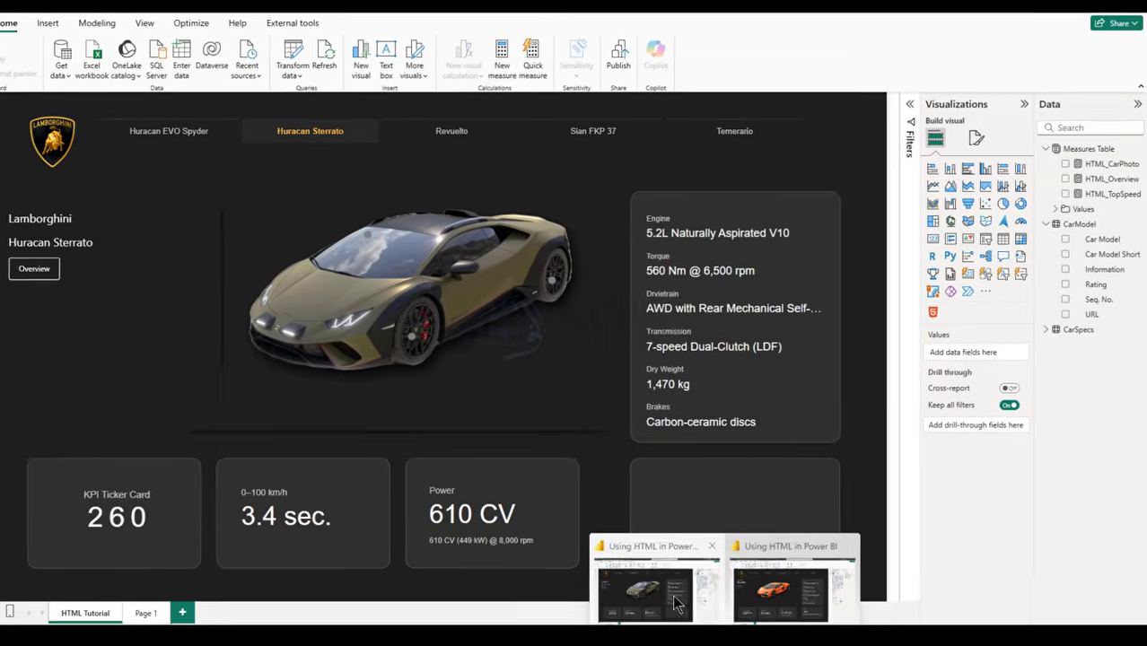
{"action": "left_click", "coordinate": [678, 603]}
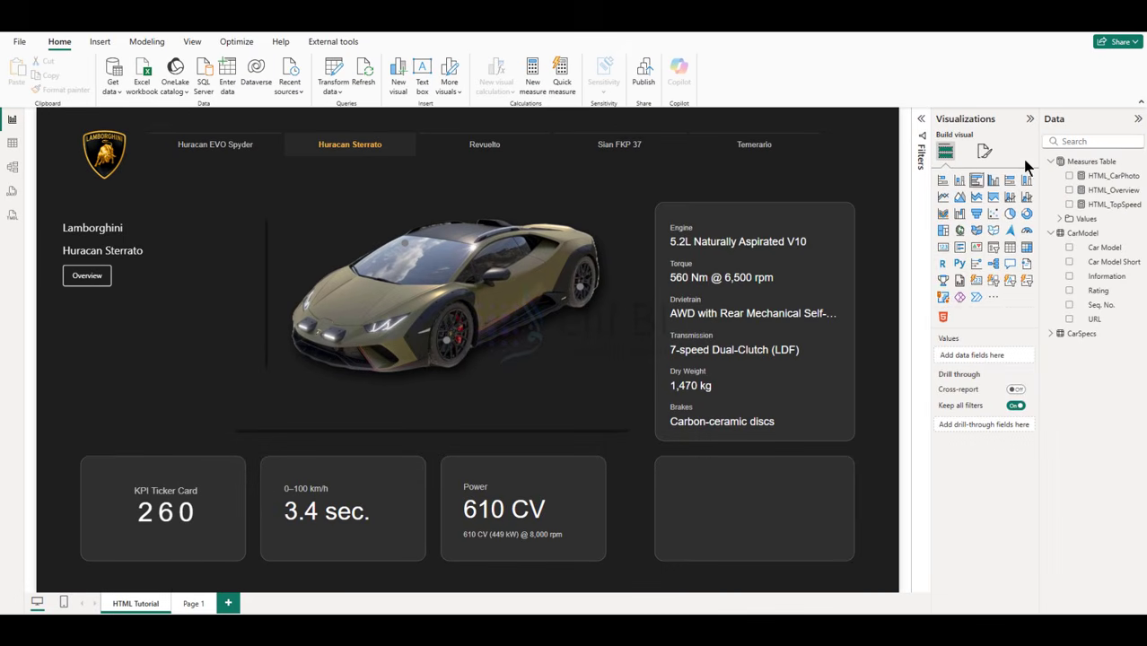
{"action": "left_click", "coordinate": [1110, 195]}
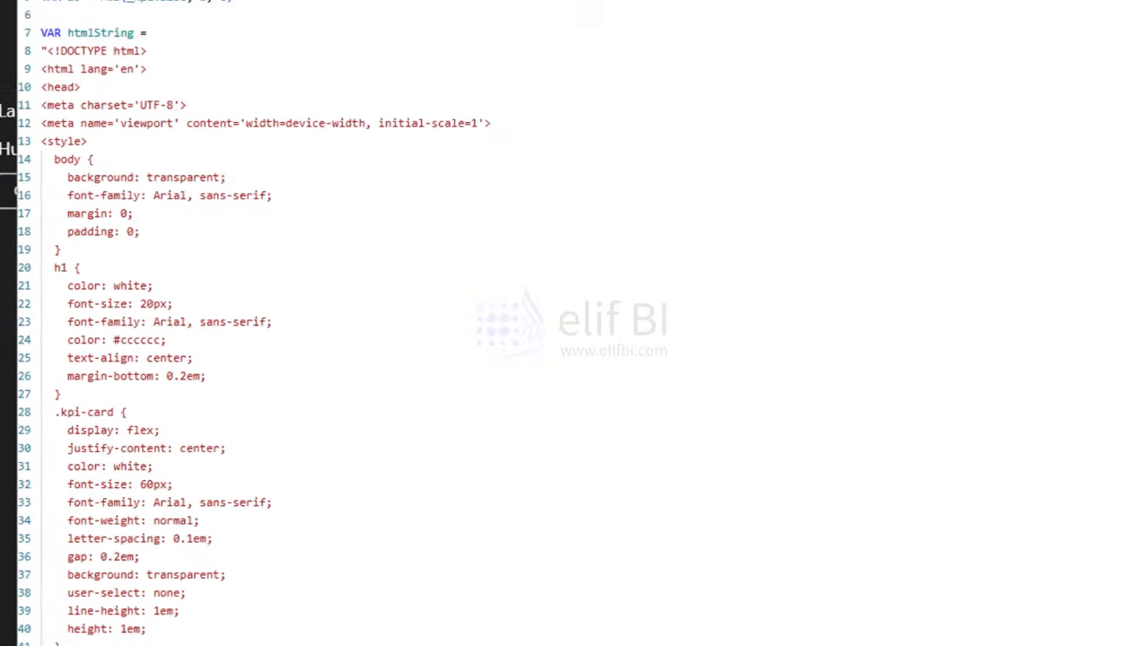
{"action": "scroll", "coordinate": [216, 260], "scroll_direction": "down", "scroll_amount": 5}
{"action": "scroll", "coordinate": [222, 270], "scroll_direction": "down", "scroll_amount": 14}
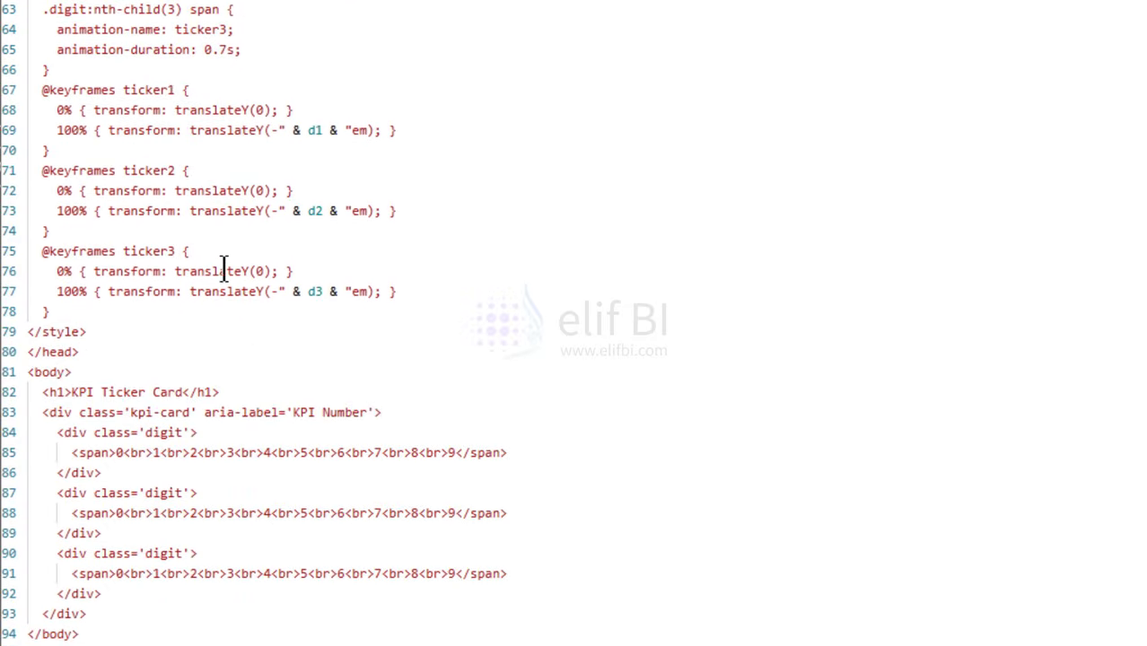
{"action": "scroll", "coordinate": [366, 439], "scroll_direction": "up", "scroll_amount": 1}
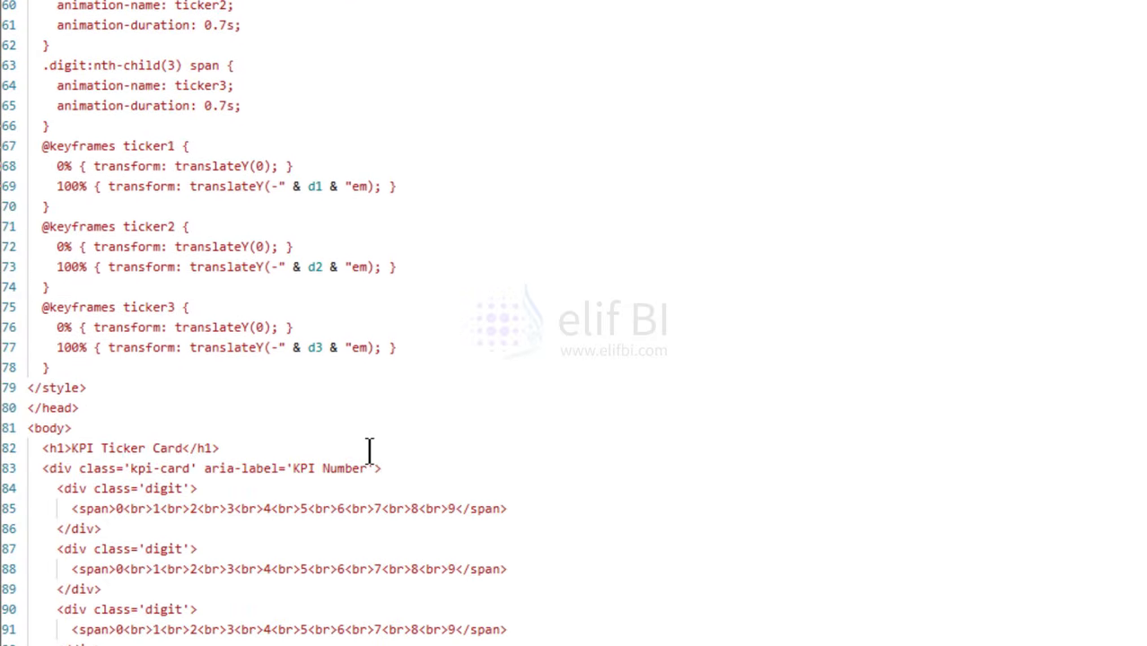
{"action": "double_click", "coordinate": [313, 186]}
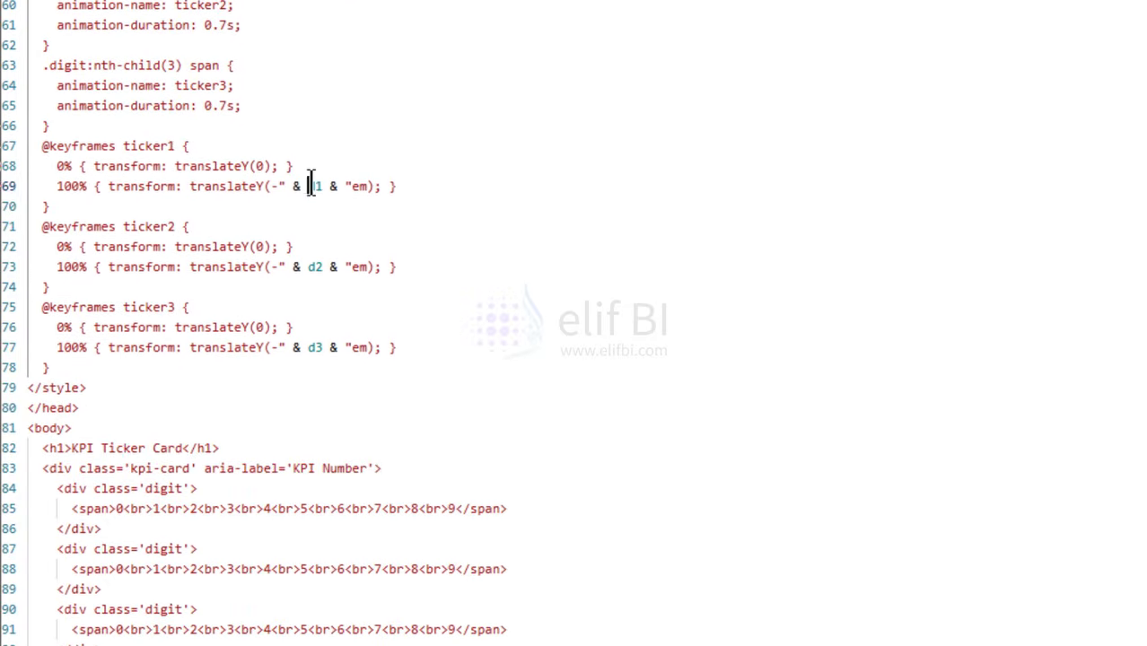
{"action": "double_click", "coordinate": [314, 266]}
{"action": "double_click", "coordinate": [313, 348]}
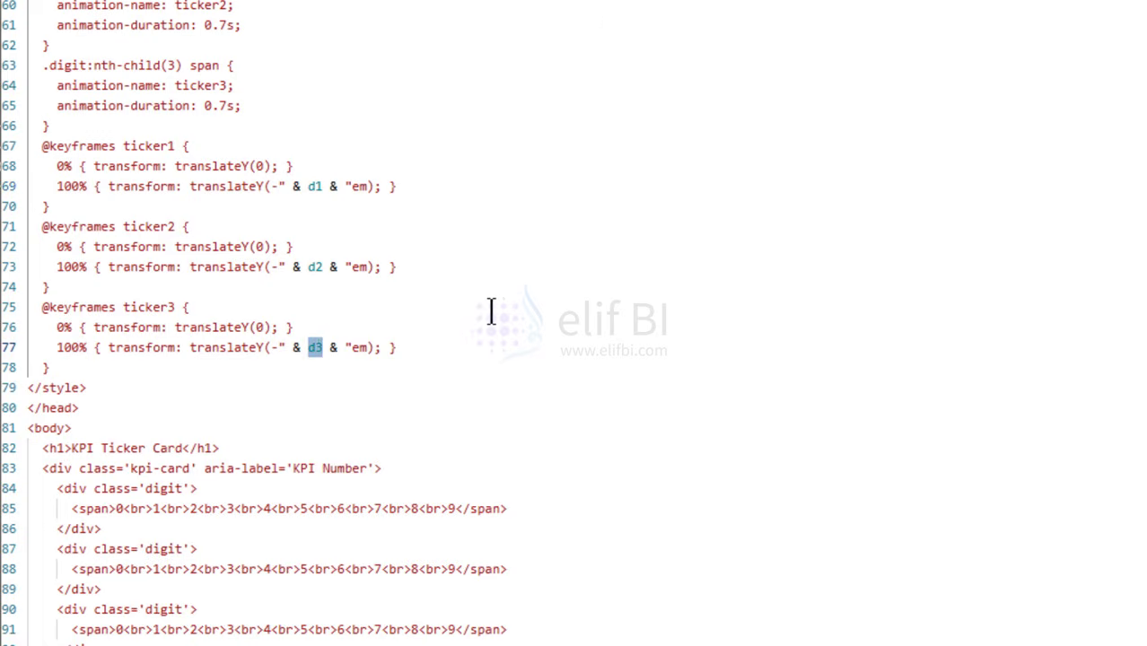
{"action": "scroll", "coordinate": [235, 287], "scroll_direction": "up", "scroll_amount": 2}
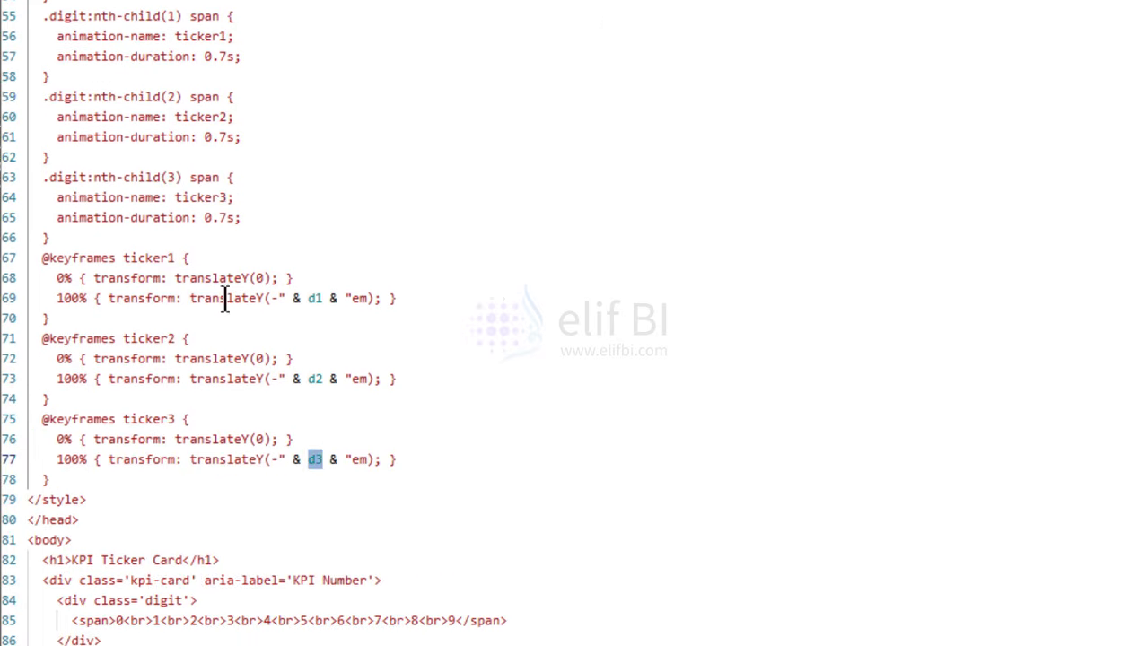
Step: Examine the body, h1 and .kpi-card style rules and the digit animation durations in the HTML_TopSpeed code
{"action": "scroll", "coordinate": [224, 299], "scroll_direction": "up", "scroll_amount": 15}
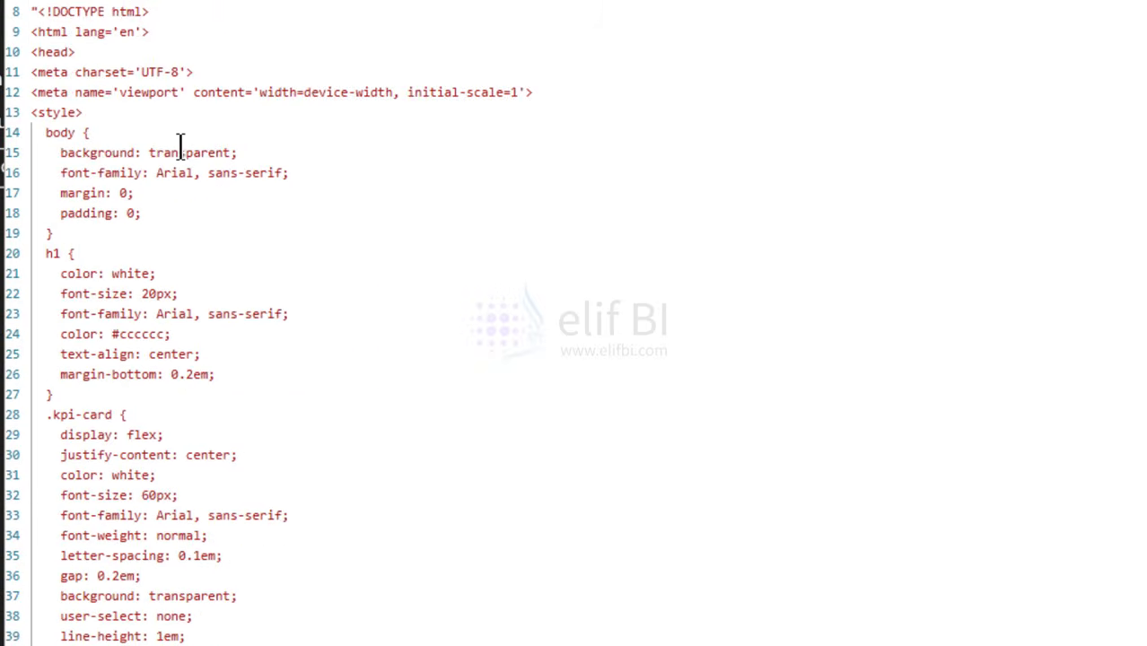
{"action": "scroll", "coordinate": [180, 148], "scroll_direction": "down", "scroll_amount": 2}
{"action": "scroll", "coordinate": [180, 155], "scroll_direction": "up", "scroll_amount": 2}
{"action": "left_click_drag", "start_coordinate": [44, 133], "coordinate": [75, 132]}
{"action": "left_click", "coordinate": [47, 254]}
{"action": "double_click", "coordinate": [47, 254]}
{"action": "scroll", "coordinate": [415, 198], "scroll_direction": "down", "scroll_amount": 2}
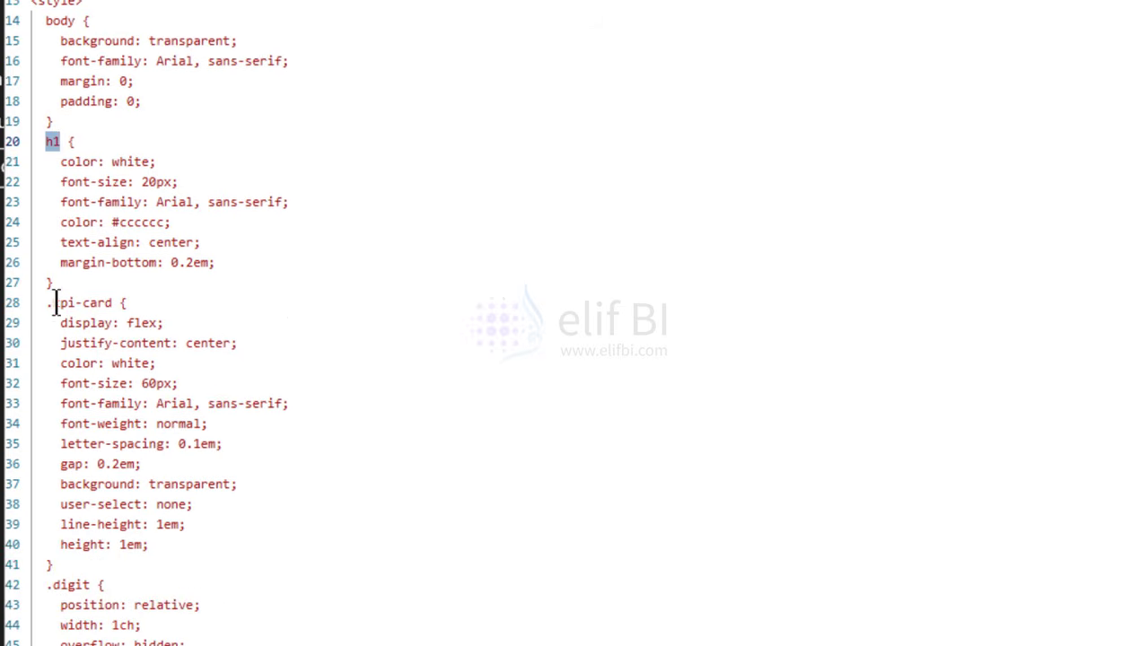
{"action": "left_click_drag", "start_coordinate": [56, 303], "coordinate": [112, 302]}
{"action": "scroll", "coordinate": [412, 173], "scroll_direction": "down", "scroll_amount": 1}
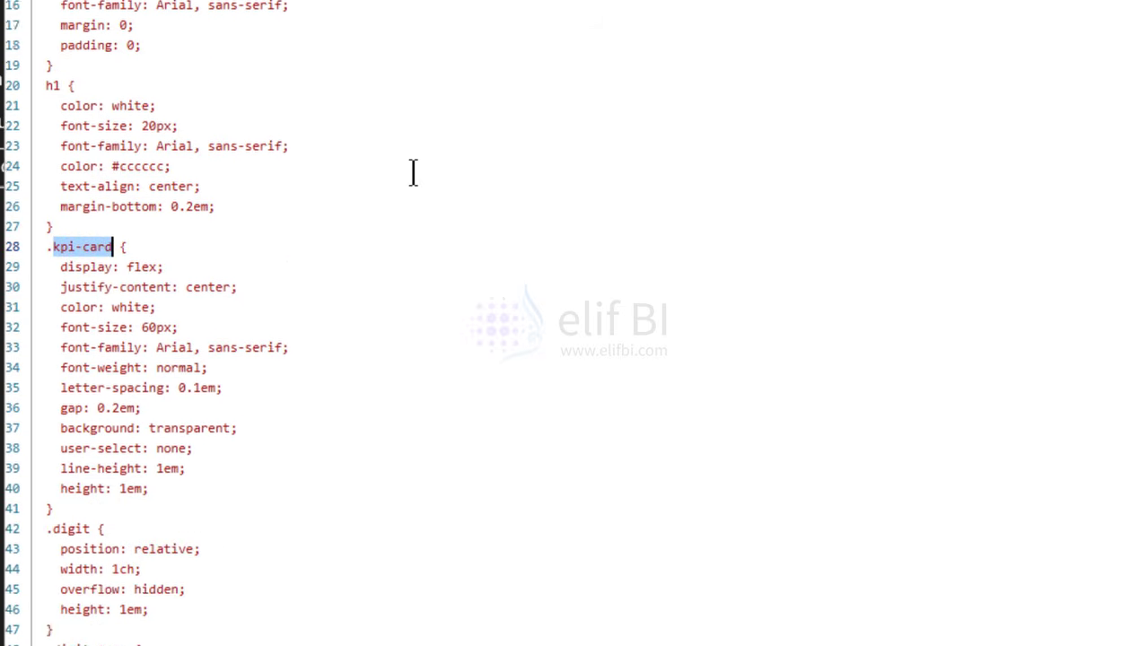
{"action": "scroll", "coordinate": [400, 177], "scroll_direction": "down", "scroll_amount": 5}
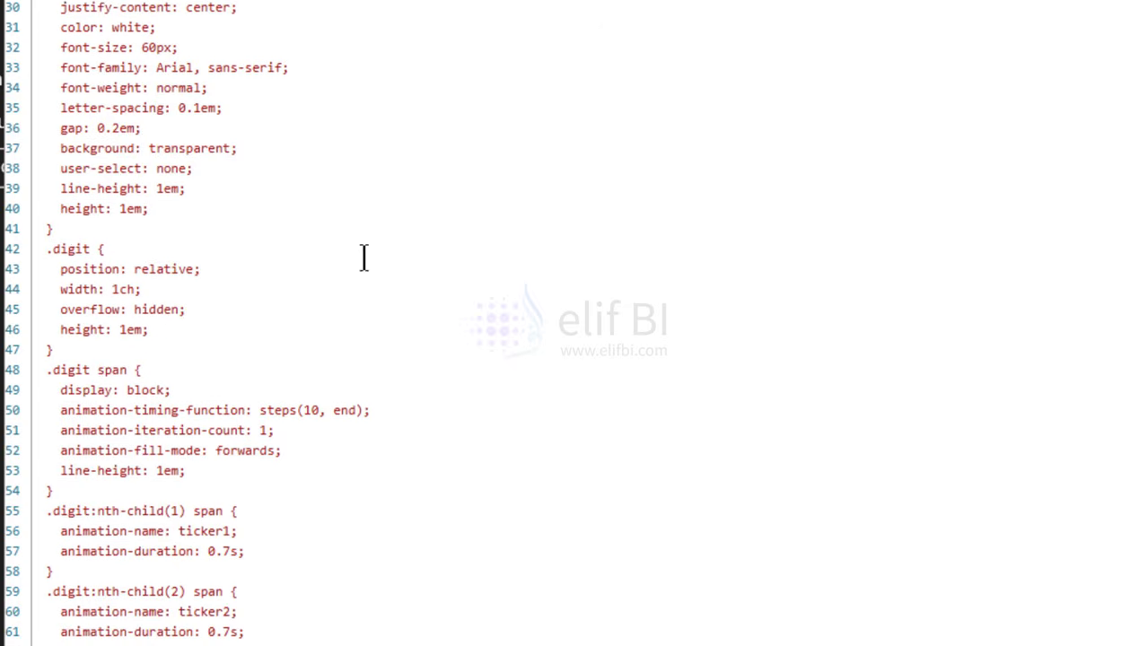
{"action": "scroll", "coordinate": [364, 258], "scroll_direction": "down", "scroll_amount": 4}
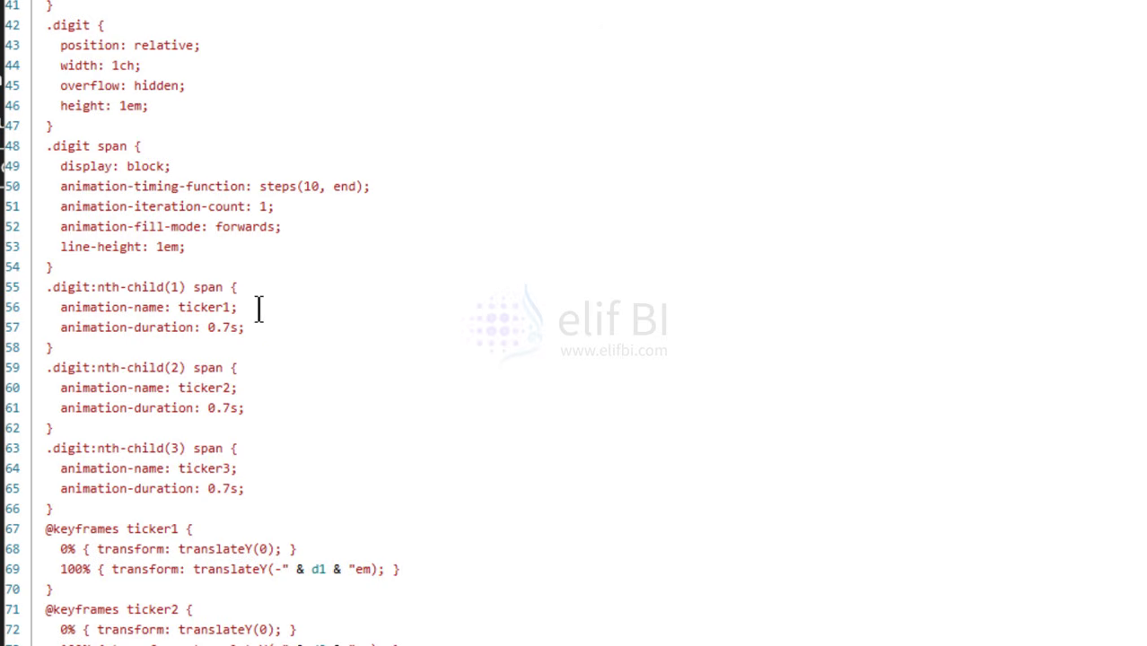
{"action": "left_click_drag", "start_coordinate": [208, 328], "coordinate": [232, 328]}
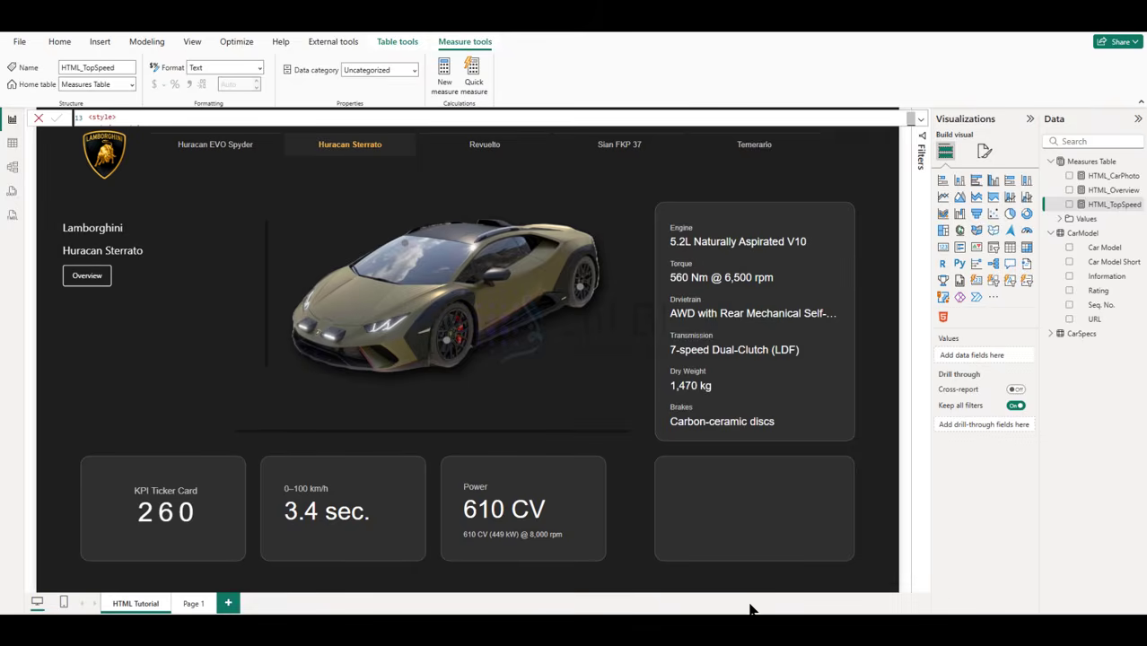
Step: Switch to the finished Power BI report and copy the full code of its HTML_Rating measure
{"action": "left_click", "coordinate": [795, 597]}
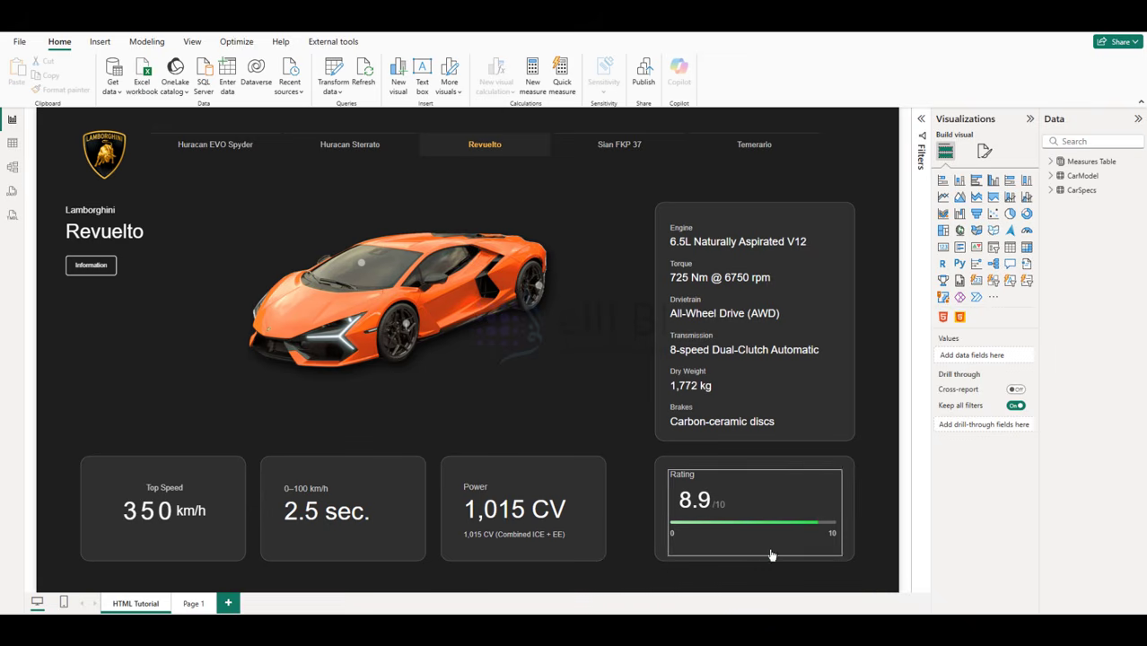
{"action": "left_click", "coordinate": [1051, 161]}
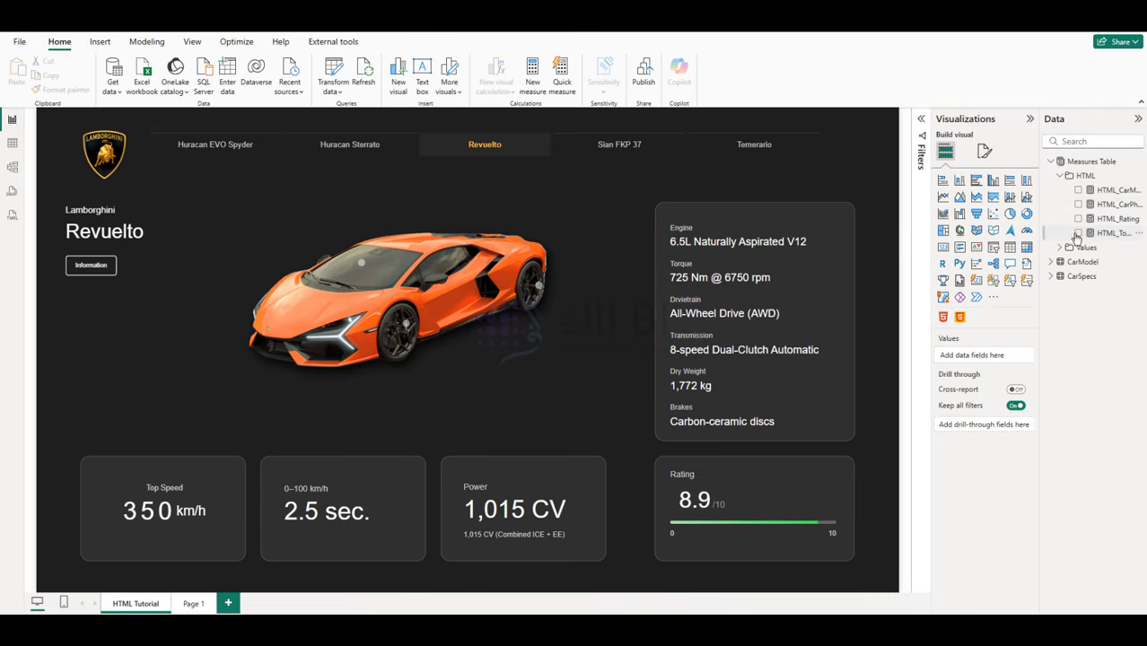
{"action": "left_click", "coordinate": [1114, 219]}
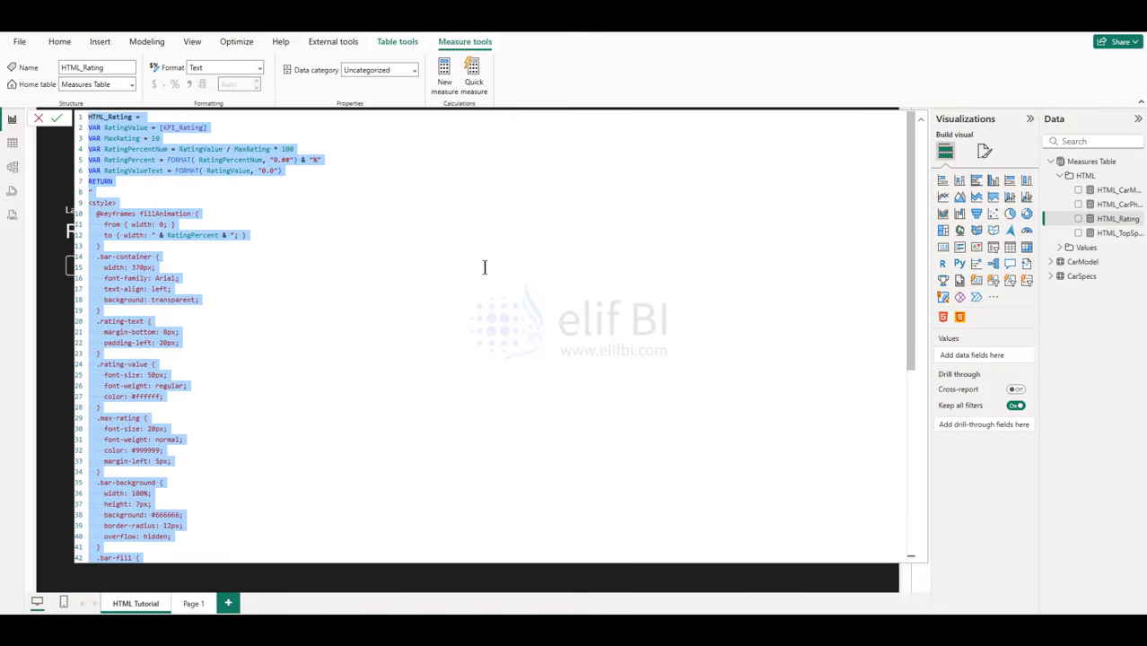
Step: Return to the working report and create a new measure in the Measures Table from the copied HTML_Rating code
{"action": "left_click", "coordinate": [744, 586]}
{"action": "left_click", "coordinate": [684, 579]}
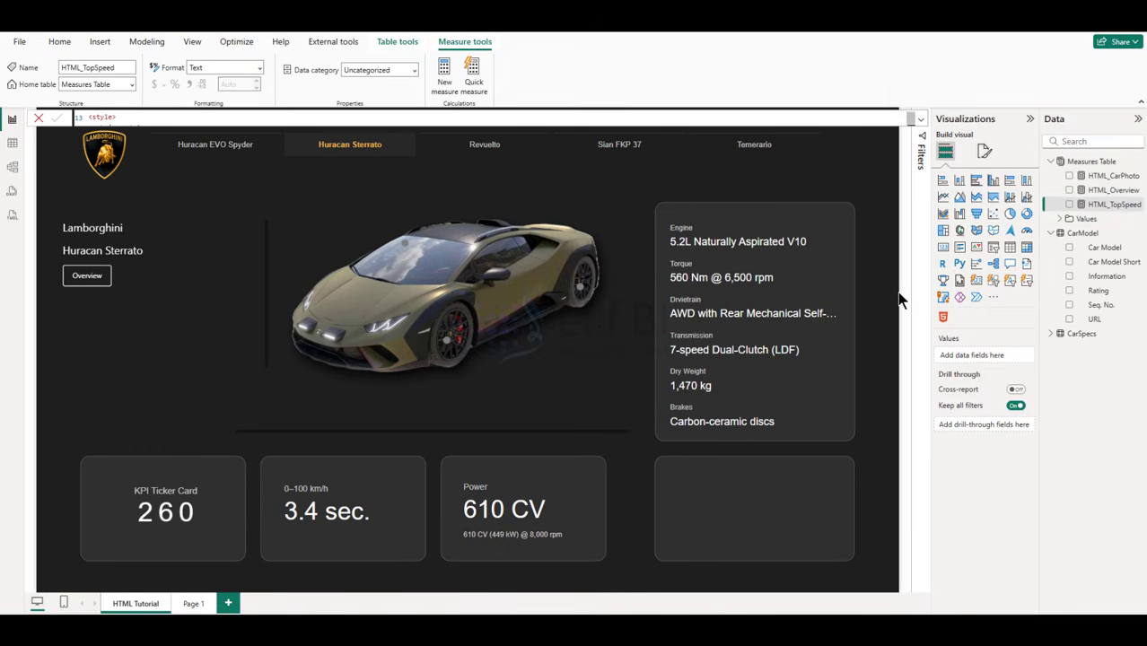
{"action": "right_click", "coordinate": [1079, 167]}
{"action": "left_click", "coordinate": [1008, 186]}
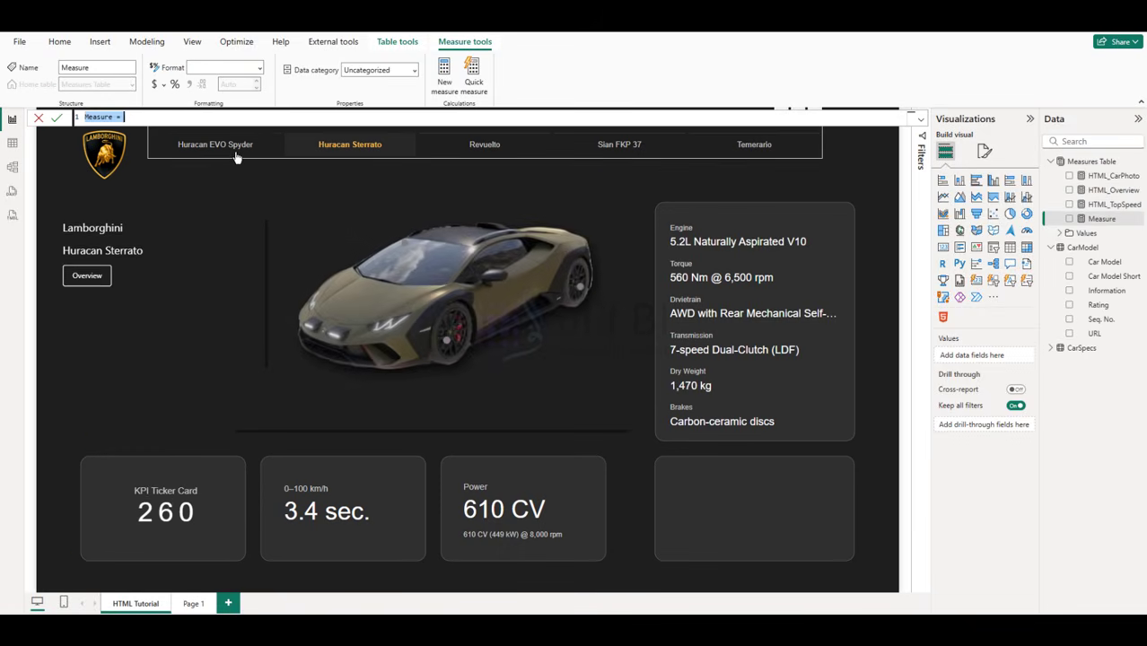
{"action": "key", "text": "ctrl+v"}
{"action": "scroll", "coordinate": [562, 457], "scroll_direction": "up", "scroll_amount": 10}
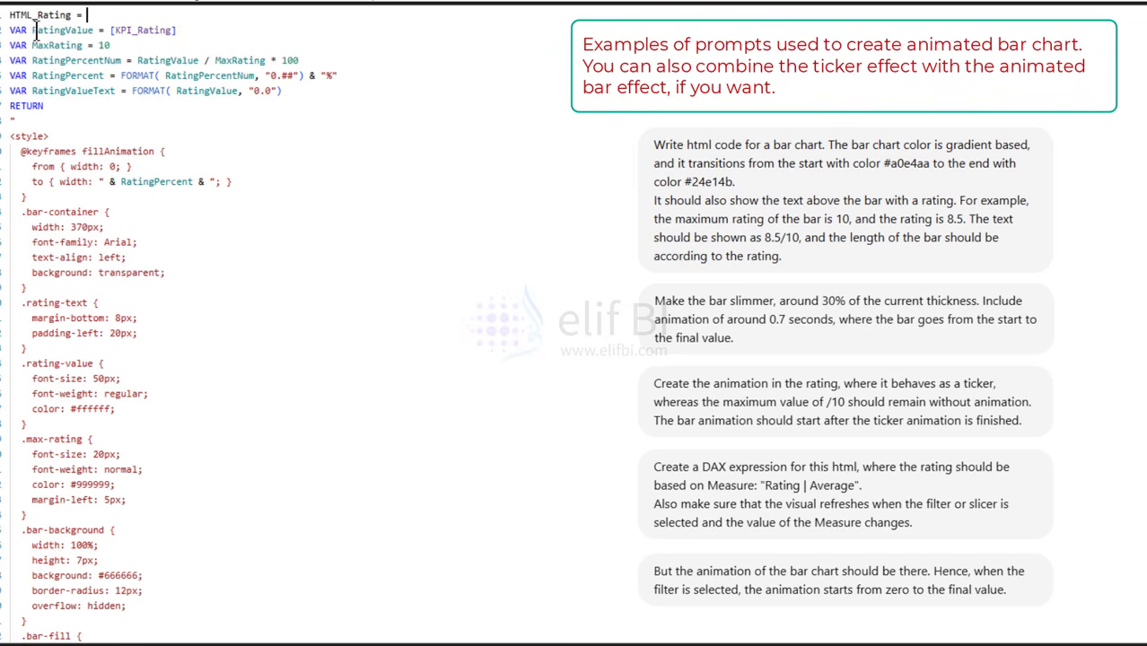
{"action": "left_click_drag", "start_coordinate": [104, 128], "coordinate": [117, 128]}
{"action": "left_click_drag", "start_coordinate": [51, 34], "coordinate": [137, 61]}
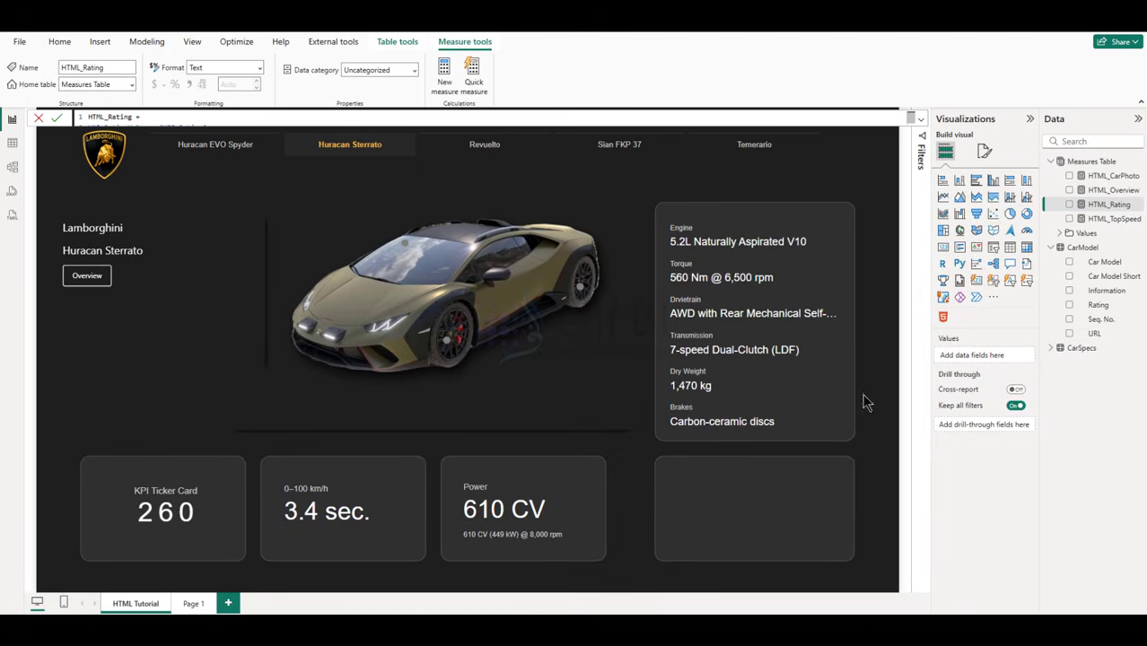
Step: Add an HTML Content visual showing the HTML_Rating measure and place it in the empty card beneath the specifications card
{"action": "left_click", "coordinate": [943, 317]}
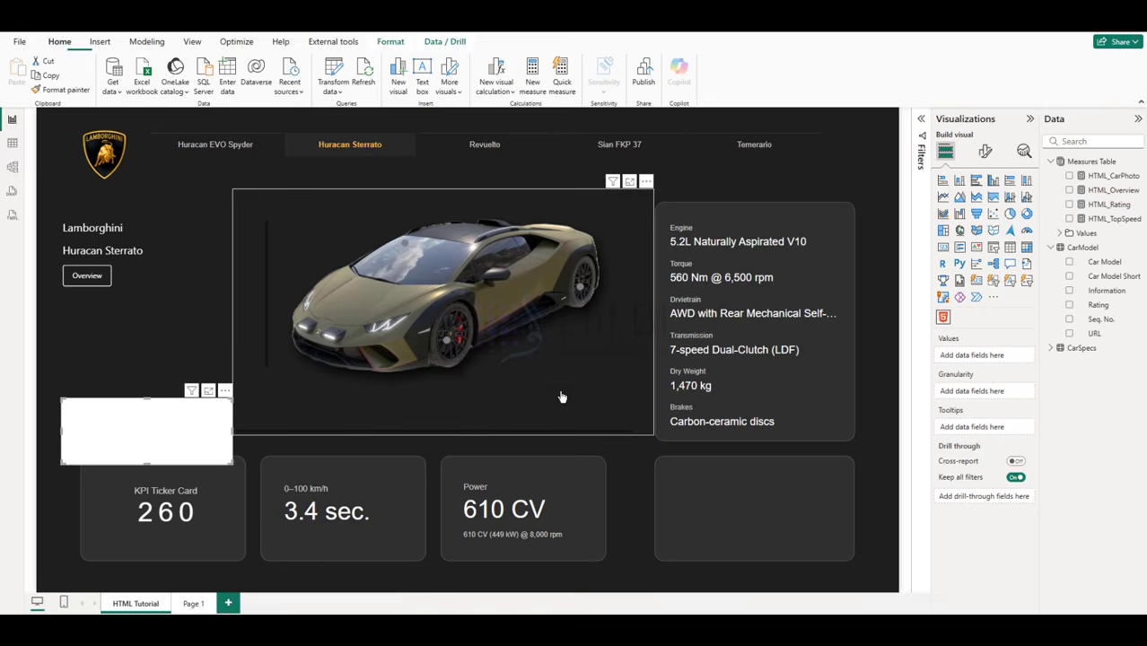
{"action": "left_click", "coordinate": [1069, 204]}
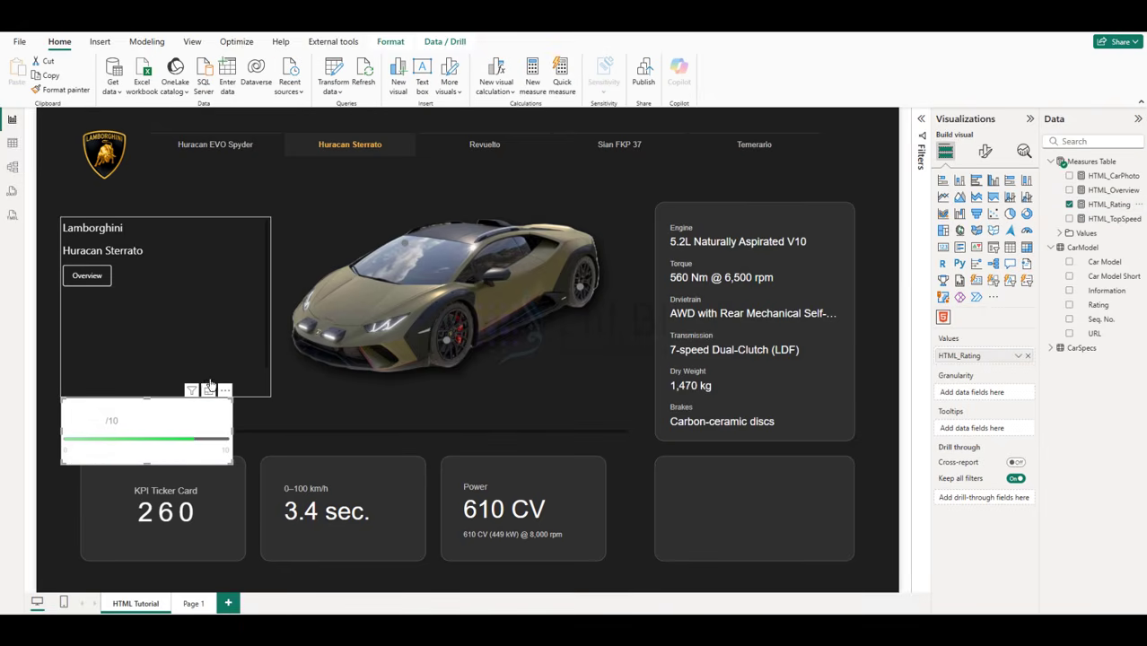
{"action": "left_click_drag", "start_coordinate": [235, 400], "coordinate": [842, 476]}
Step: Turn off the rating visual's background and enlarge the visual in height and width to fit its card
{"action": "left_click", "coordinate": [985, 151]}
{"action": "left_click", "coordinate": [984, 205]}
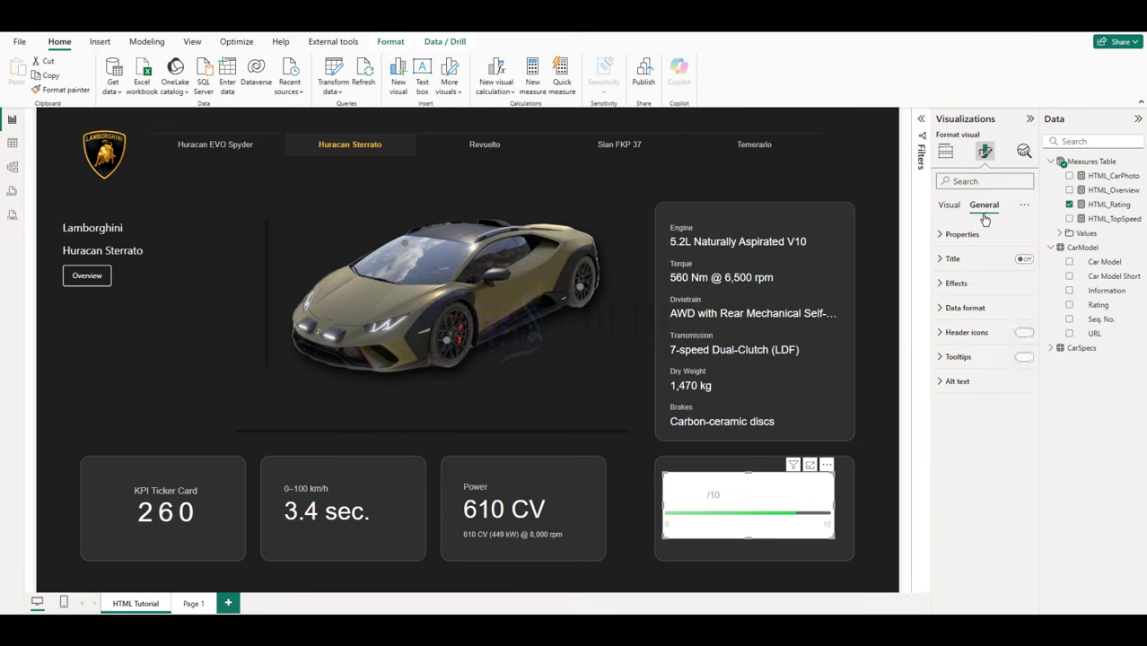
{"action": "left_click", "coordinate": [956, 283]}
{"action": "left_click", "coordinate": [970, 312]}
{"action": "left_click", "coordinate": [1019, 312]}
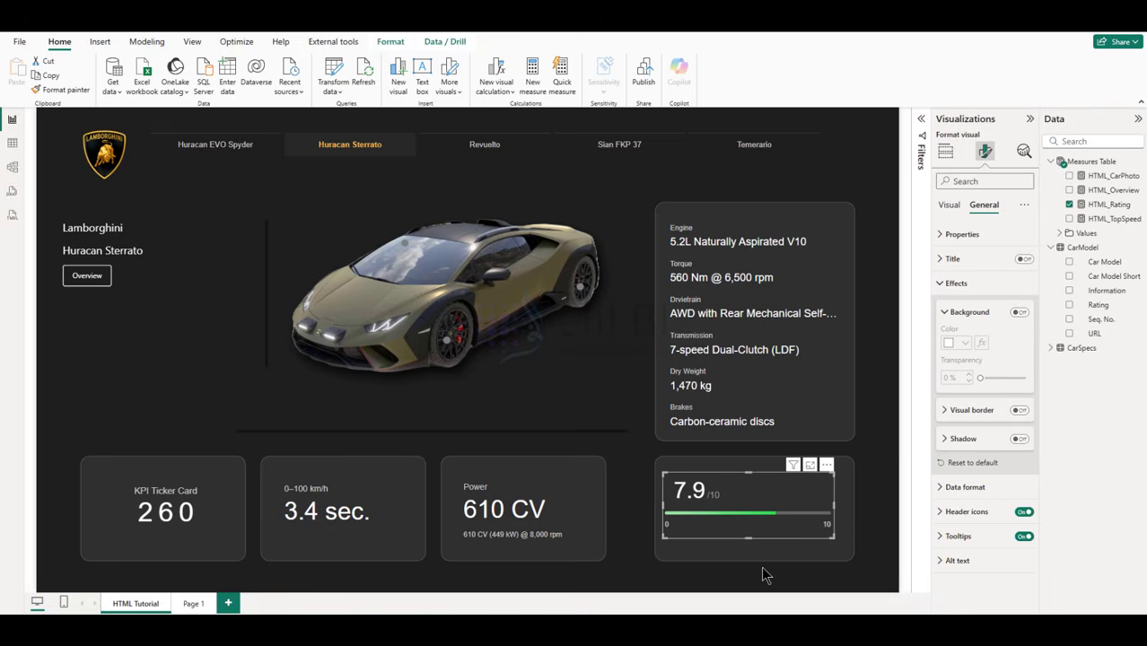
{"action": "left_click_drag", "start_coordinate": [747, 539], "coordinate": [751, 555]}
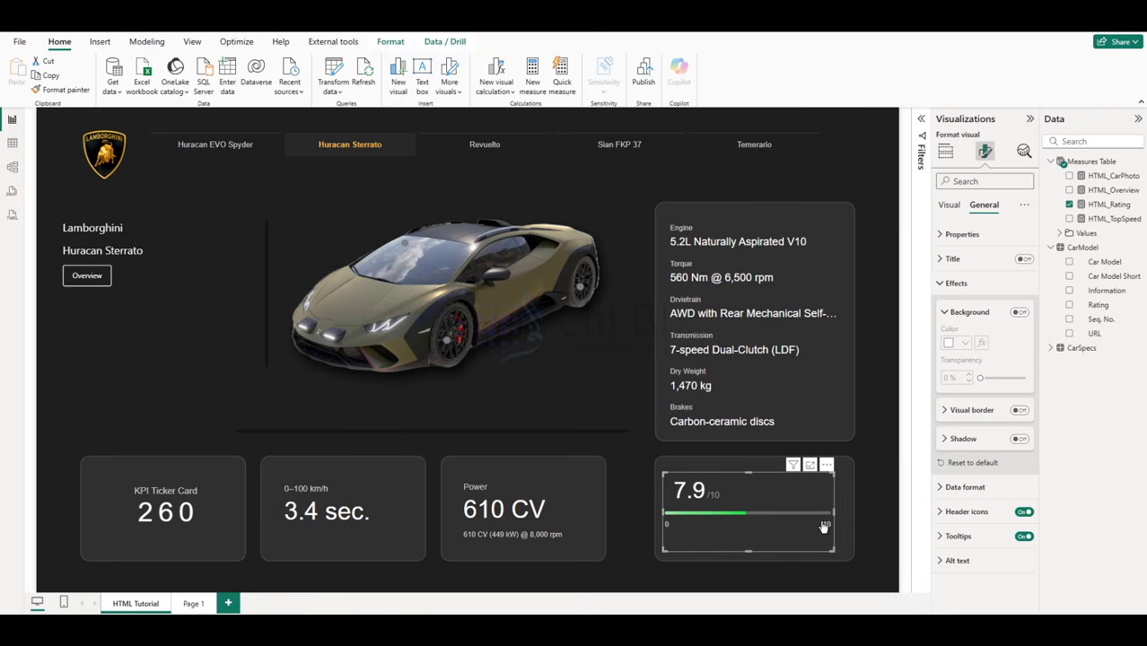
{"action": "left_click_drag", "start_coordinate": [834, 521], "coordinate": [847, 519]}
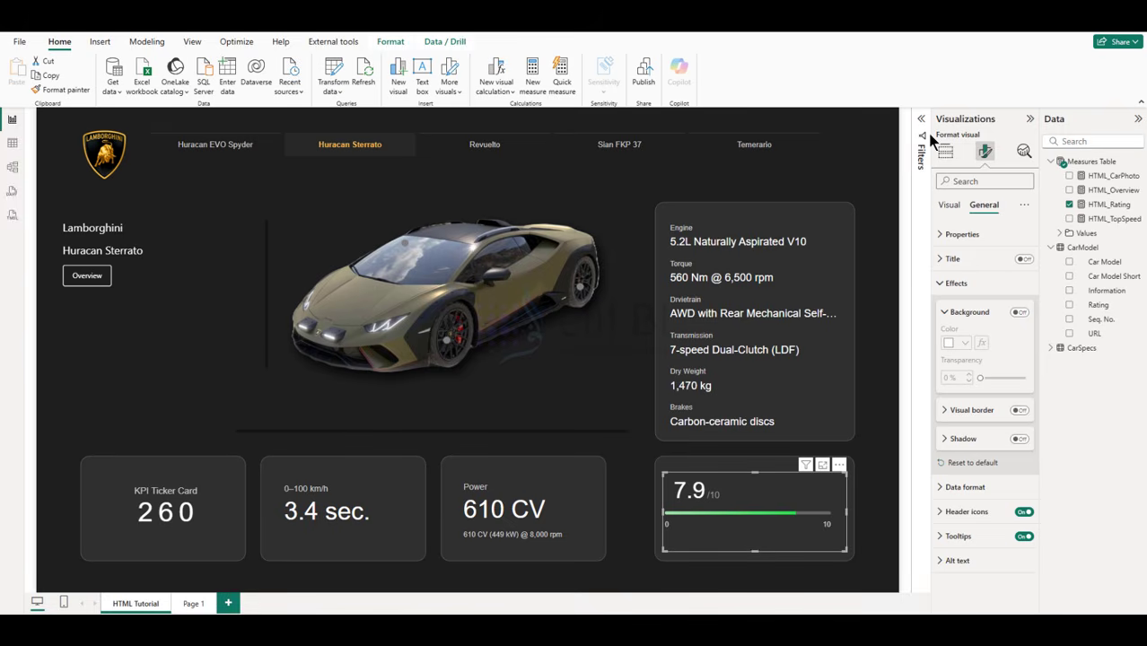
Step: Open the HTML_Rating code and examine the fillAnimation keyframes and the RatingPercent and RatingValue variables behind them
{"action": "left_click", "coordinate": [1104, 206]}
{"action": "left_click", "coordinate": [984, 102]}
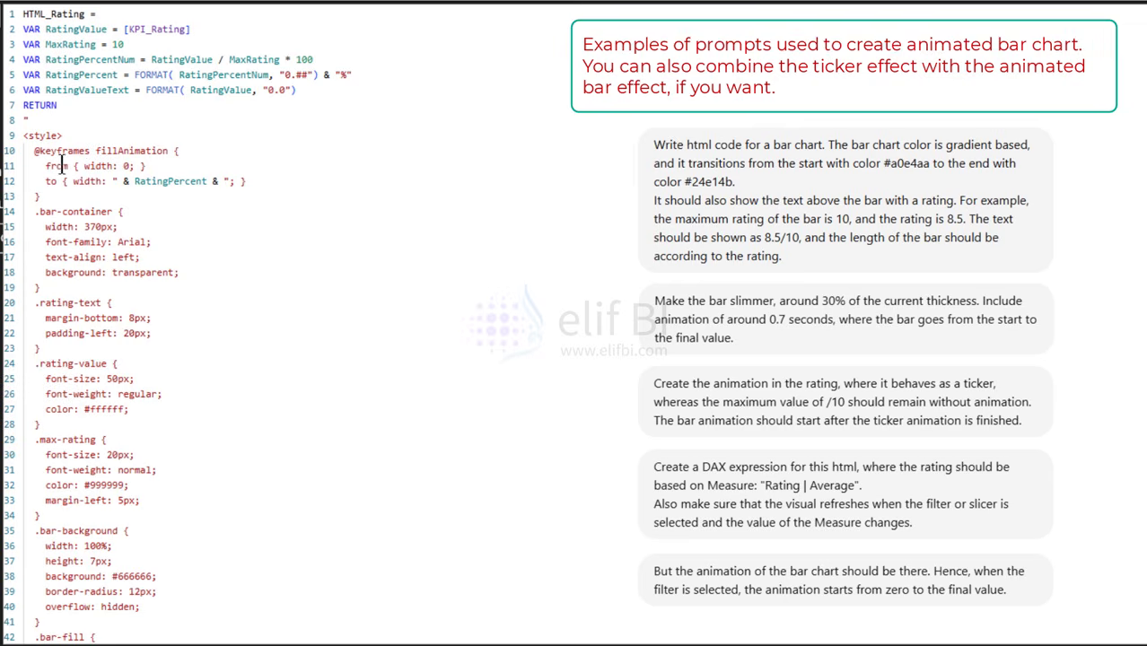
{"action": "left_click_drag", "start_coordinate": [95, 151], "coordinate": [170, 151]}
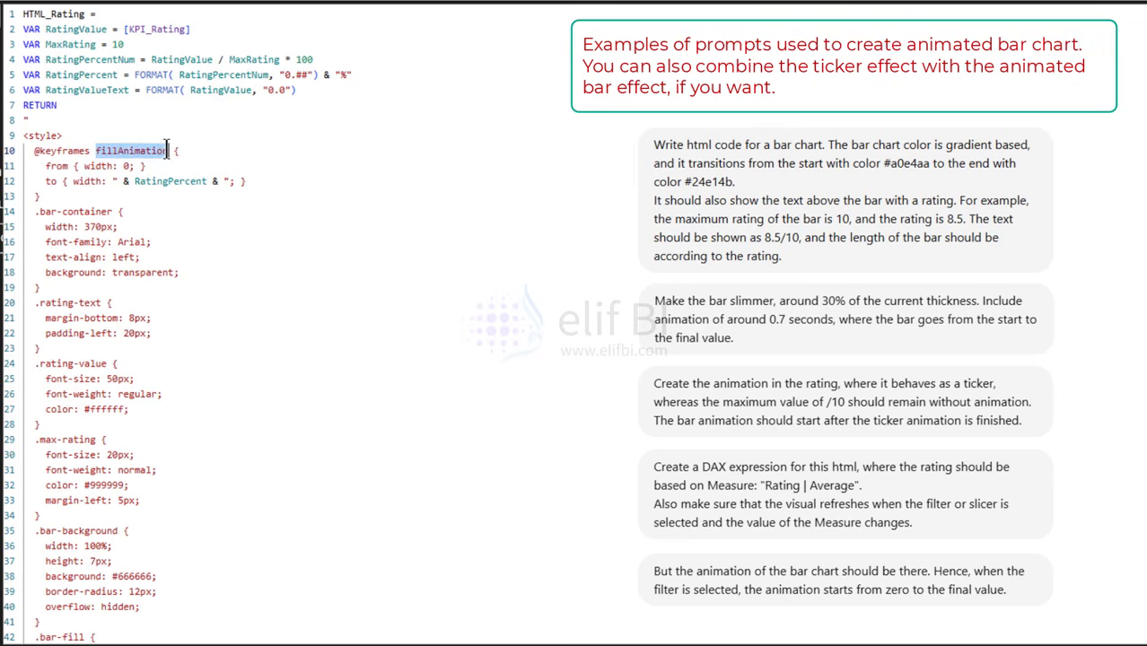
{"action": "left_click_drag", "start_coordinate": [83, 167], "coordinate": [131, 166]}
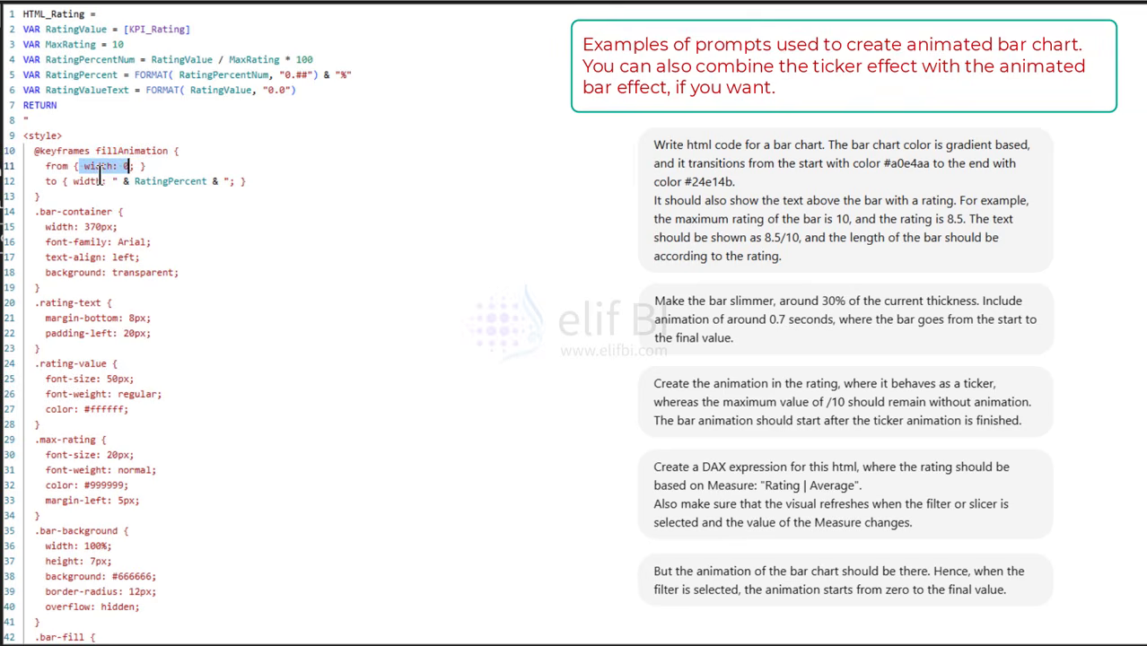
{"action": "double_click", "coordinate": [160, 182]}
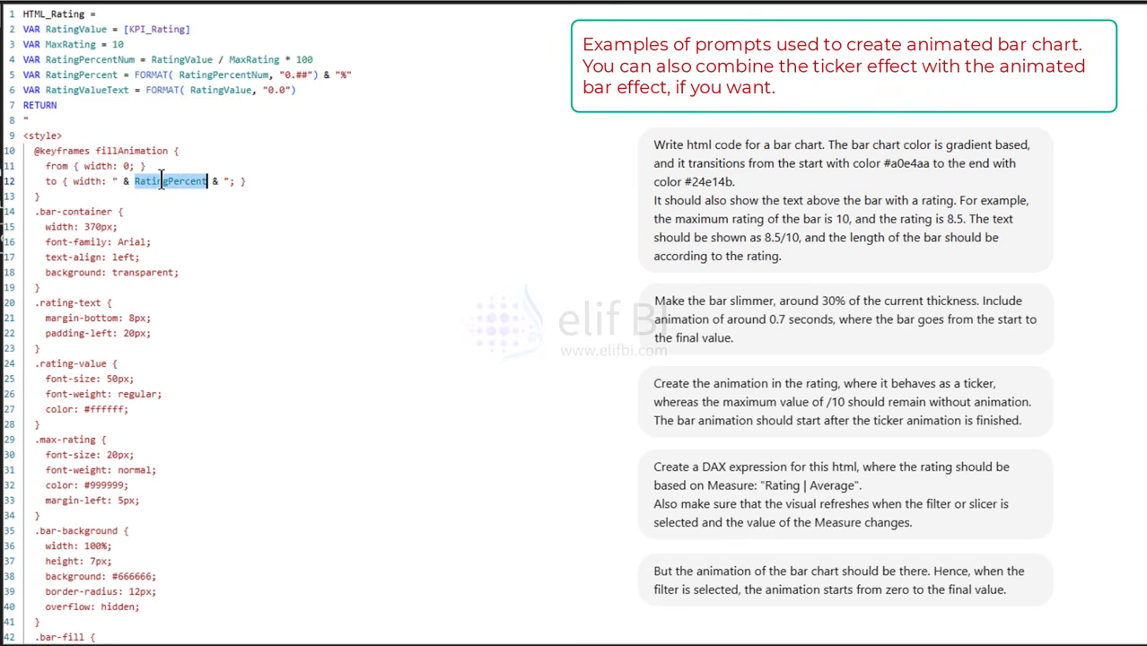
{"action": "double_click", "coordinate": [182, 59]}
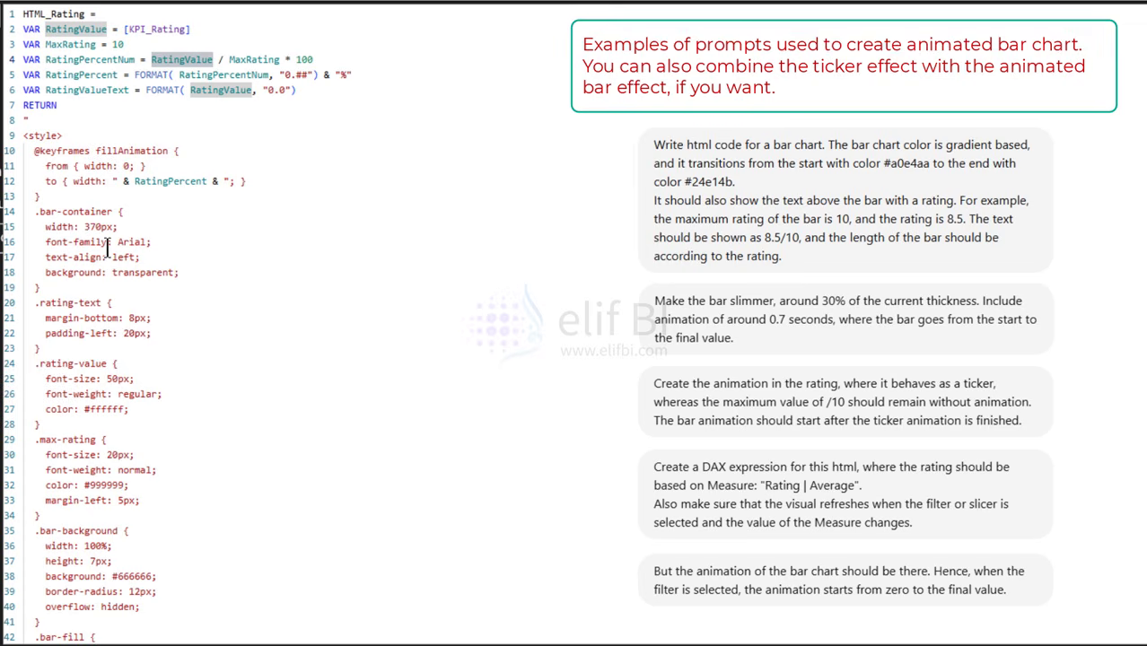
Step: Set padding-left in the .rating-text rule to 100px and view the effect on the rating card
{"action": "scroll", "coordinate": [185, 252], "scroll_direction": "down", "scroll_amount": 2}
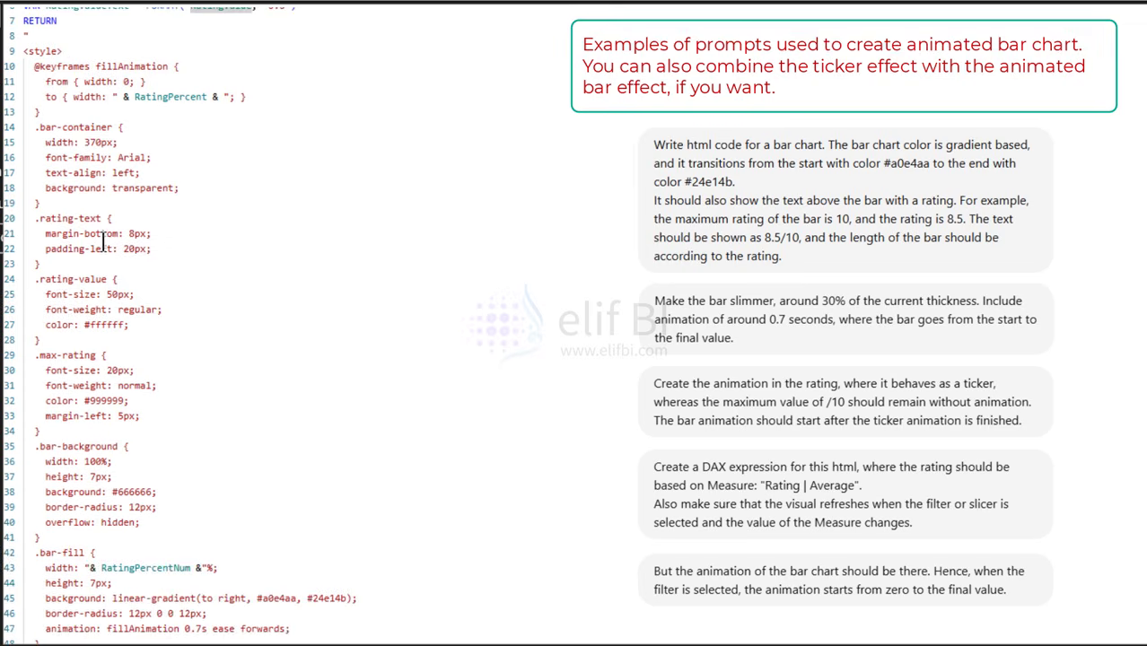
{"action": "left_click_drag", "start_coordinate": [46, 234], "coordinate": [123, 234]}
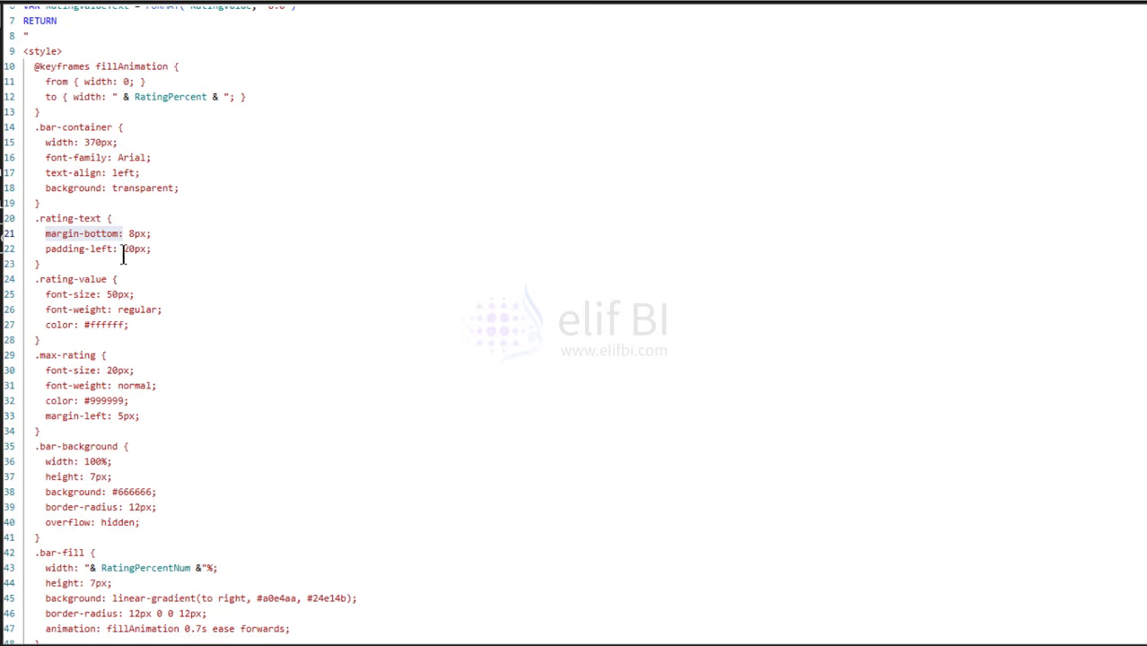
{"action": "left_click_drag", "start_coordinate": [123, 250], "coordinate": [146, 250]}
{"action": "type", "text": "10"}
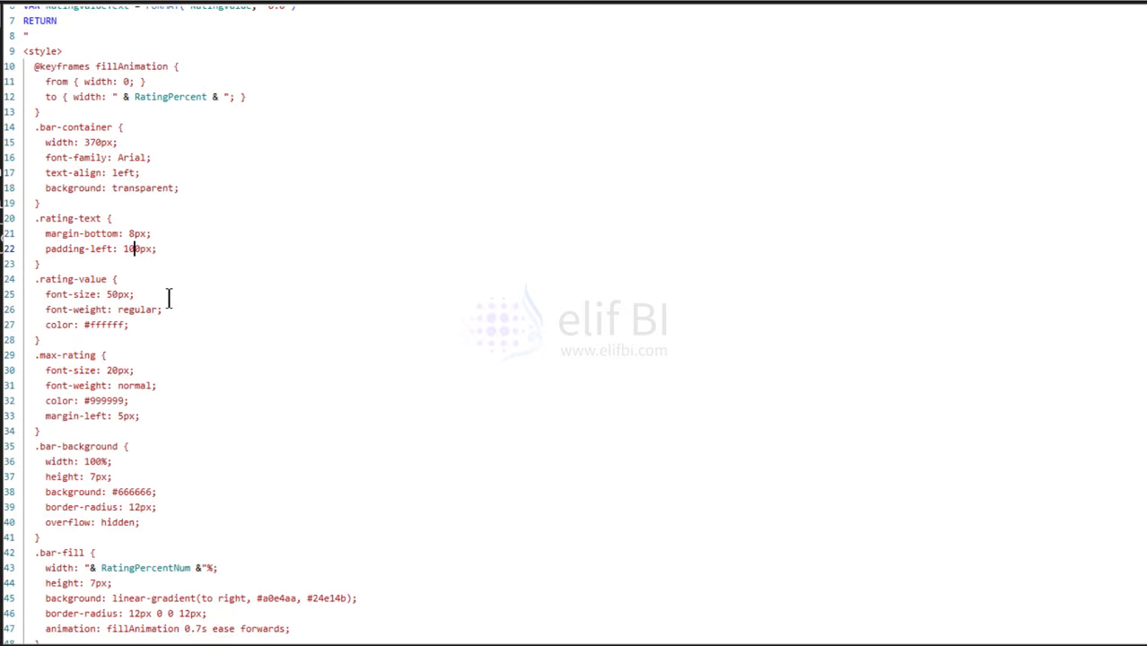
{"action": "left_click", "coordinate": [1144, 14]}
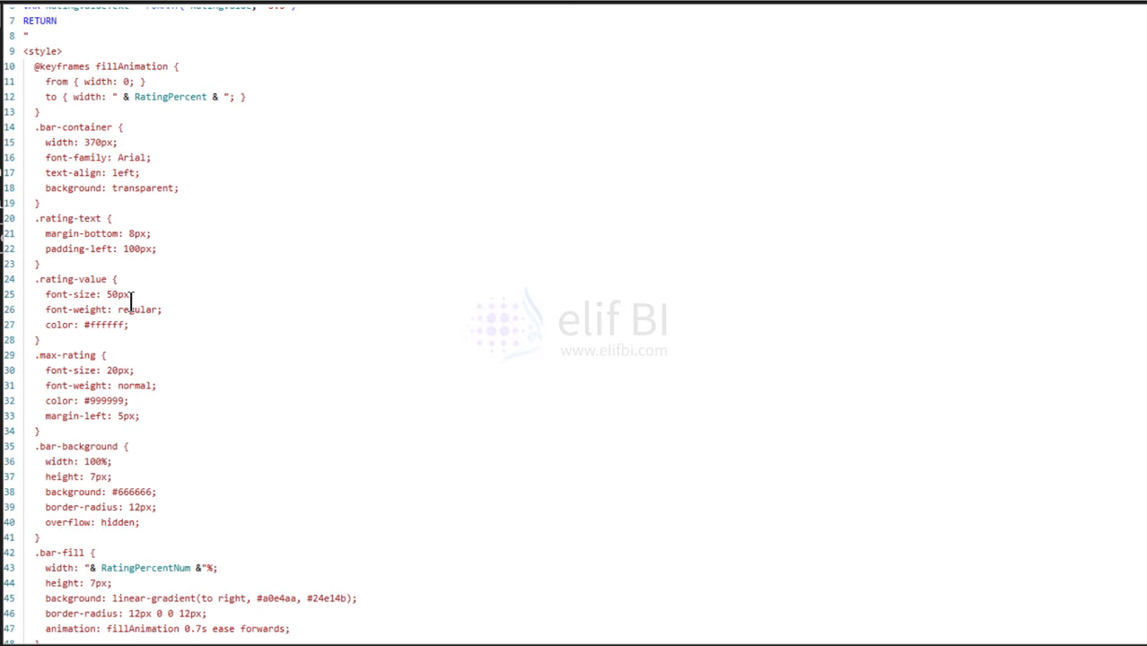
Step: Restore padding-left in the .rating-text rule to 20px
{"action": "left_click", "coordinate": [144, 248]}
{"action": "key", "text": "BackSpace"}
{"action": "key", "text": "BackSpace"}
{"action": "type", "text": "2"}
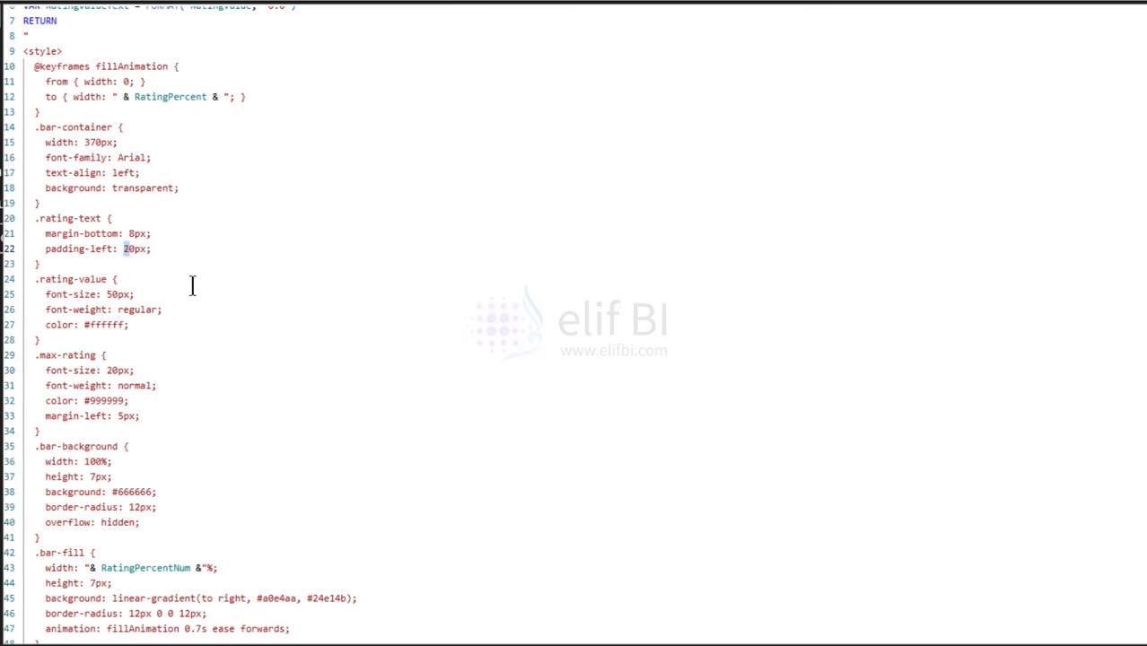
Step: Examine the font size and color settings of the .rating-value and .max-rating rules against the rating card
{"action": "left_click", "coordinate": [143, 245]}
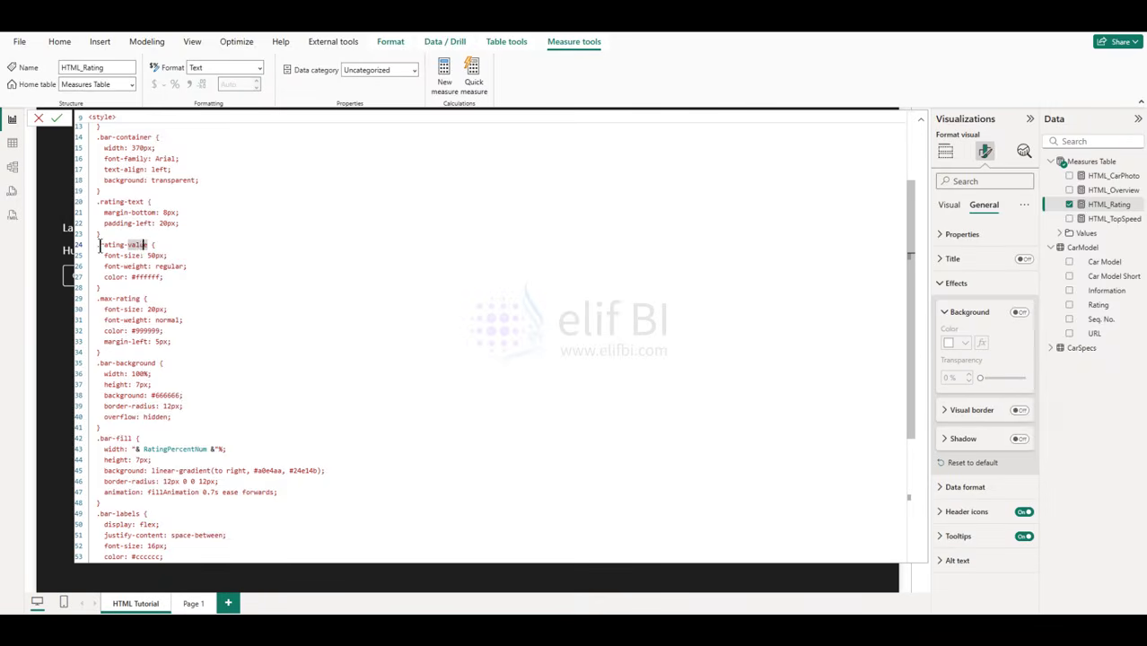
{"action": "left_click", "coordinate": [149, 256]}
{"action": "double_click", "coordinate": [153, 256]}
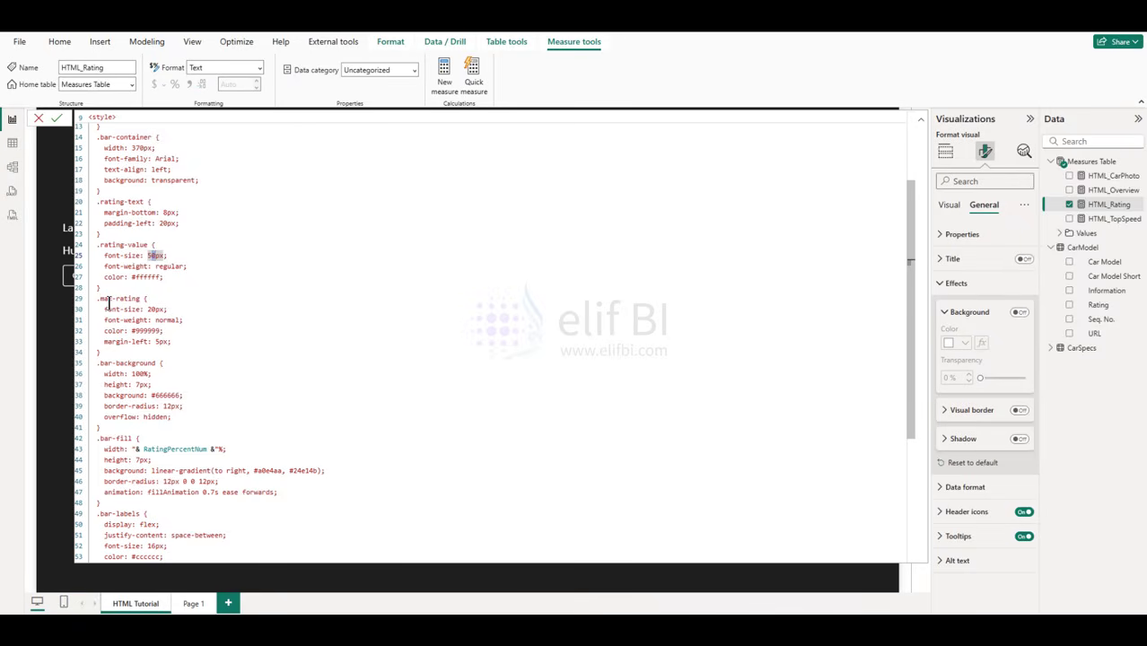
{"action": "left_click", "coordinate": [924, 125]}
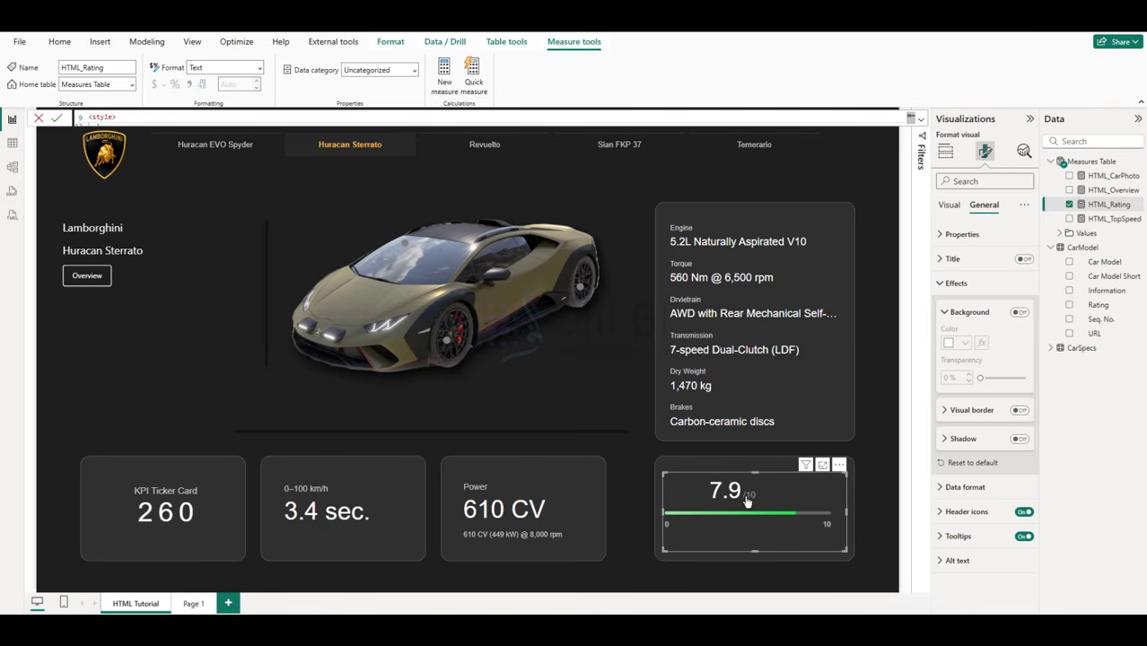
{"action": "left_click", "coordinate": [916, 119]}
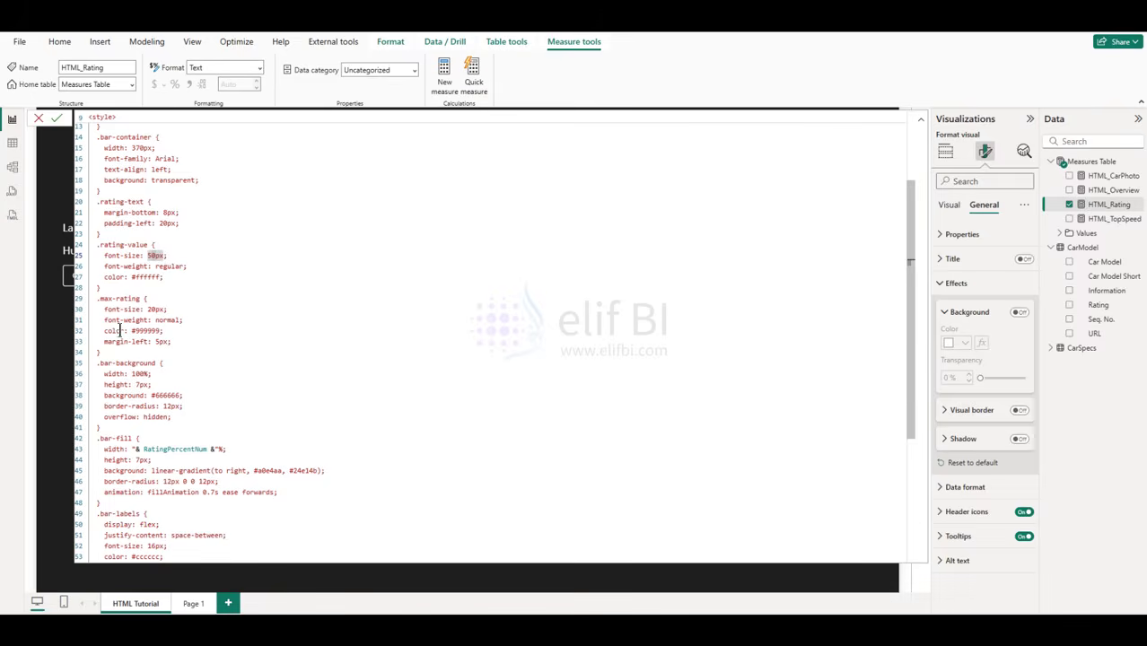
{"action": "left_click_drag", "start_coordinate": [103, 330], "coordinate": [163, 330]}
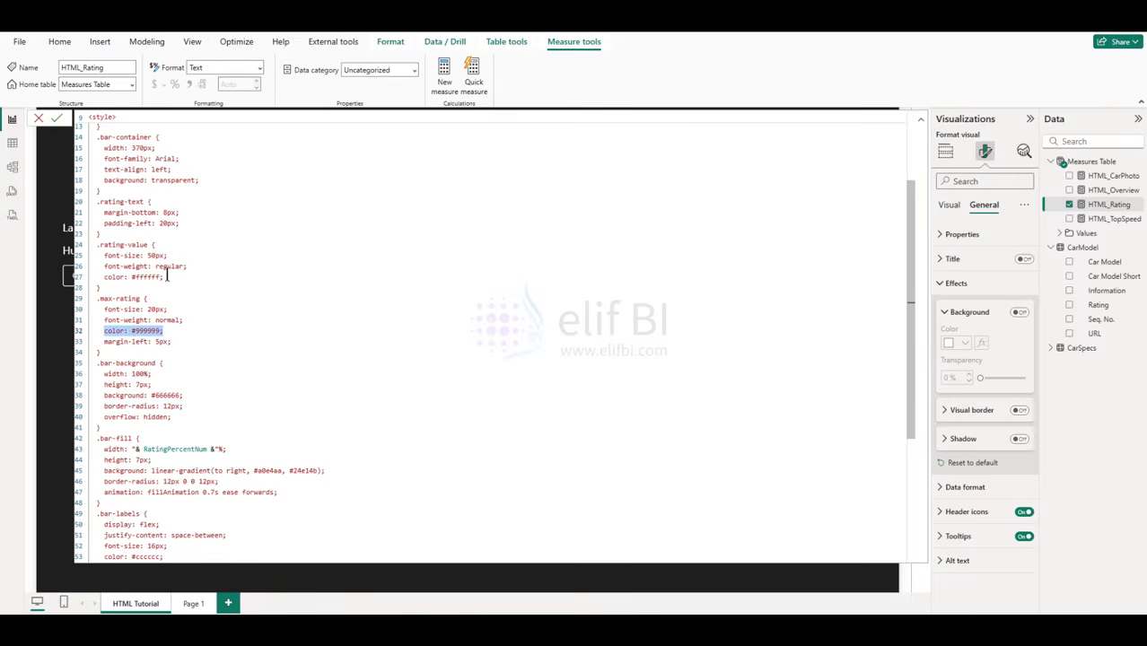
{"action": "left_click_drag", "start_coordinate": [165, 277], "coordinate": [104, 279]}
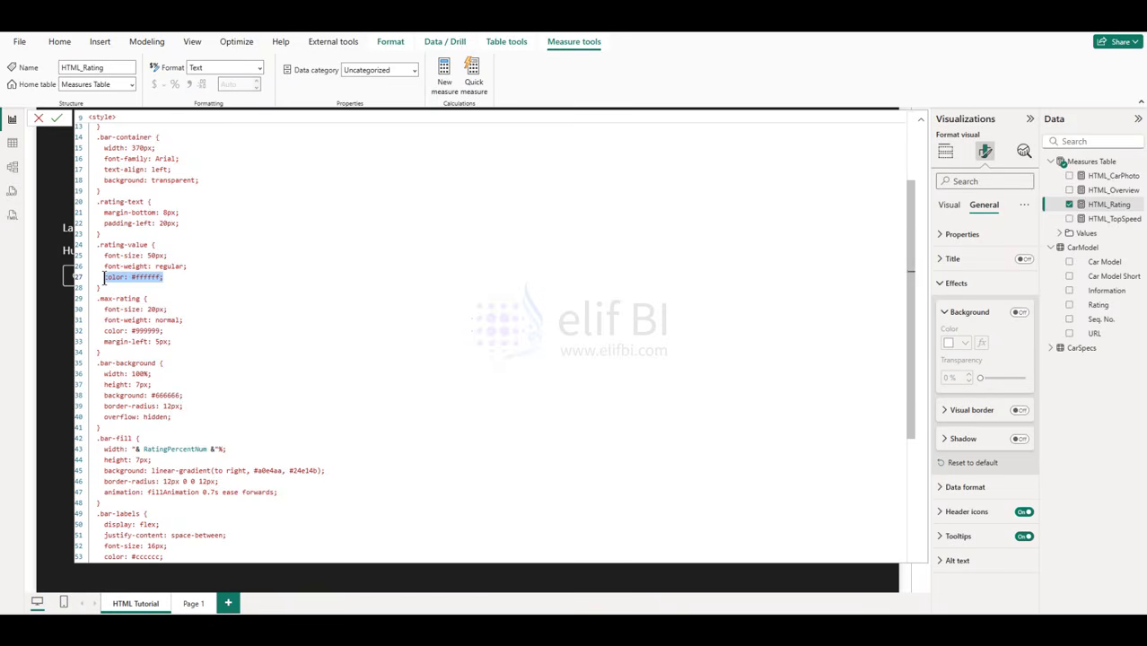
Step: Try a 50px font size in the .max-rating rule, view the rating card, and restore the size to 20px
{"action": "double_click", "coordinate": [154, 309]}
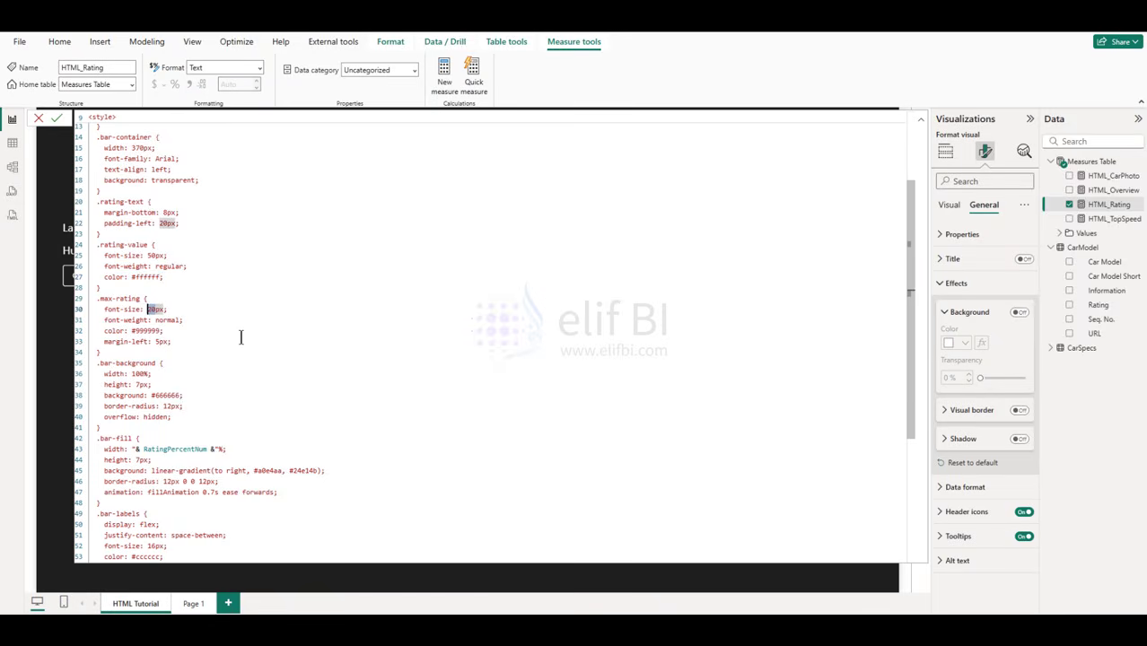
{"action": "type", "text": "5"}
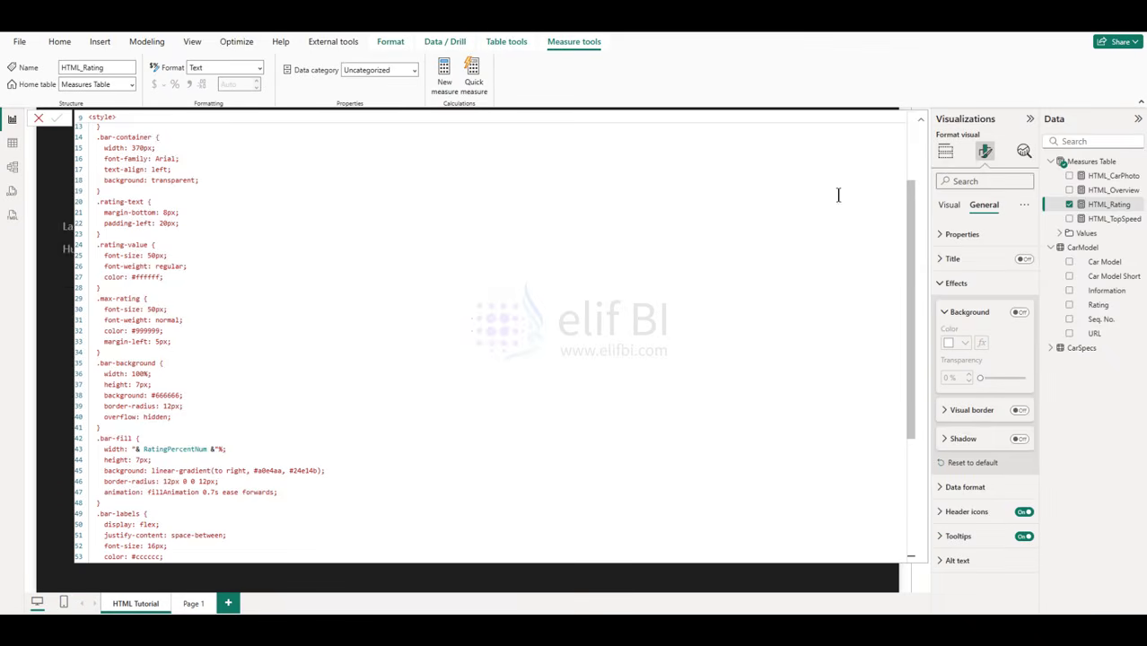
{"action": "left_click", "coordinate": [921, 117]}
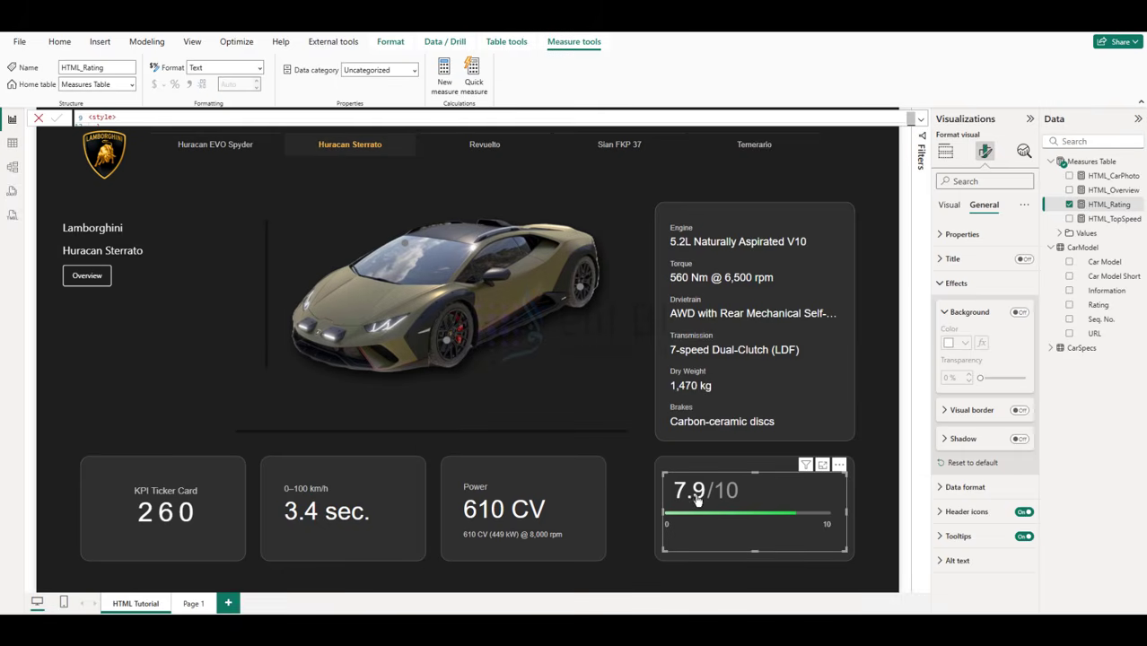
{"action": "left_click", "coordinate": [921, 118]}
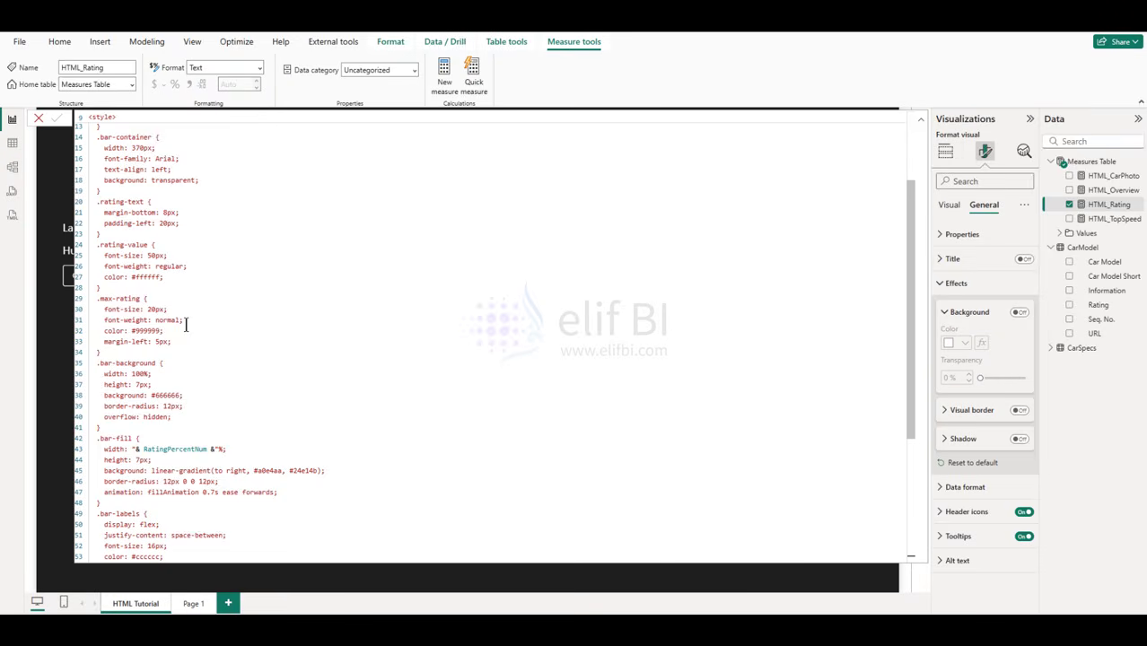
Step: Examine the .bar-background, .bar-fill and .bar-labels rules and the closing div markup of HTML_Rating against the rating card
{"action": "scroll", "coordinate": [219, 353], "scroll_direction": "down", "scroll_amount": 2}
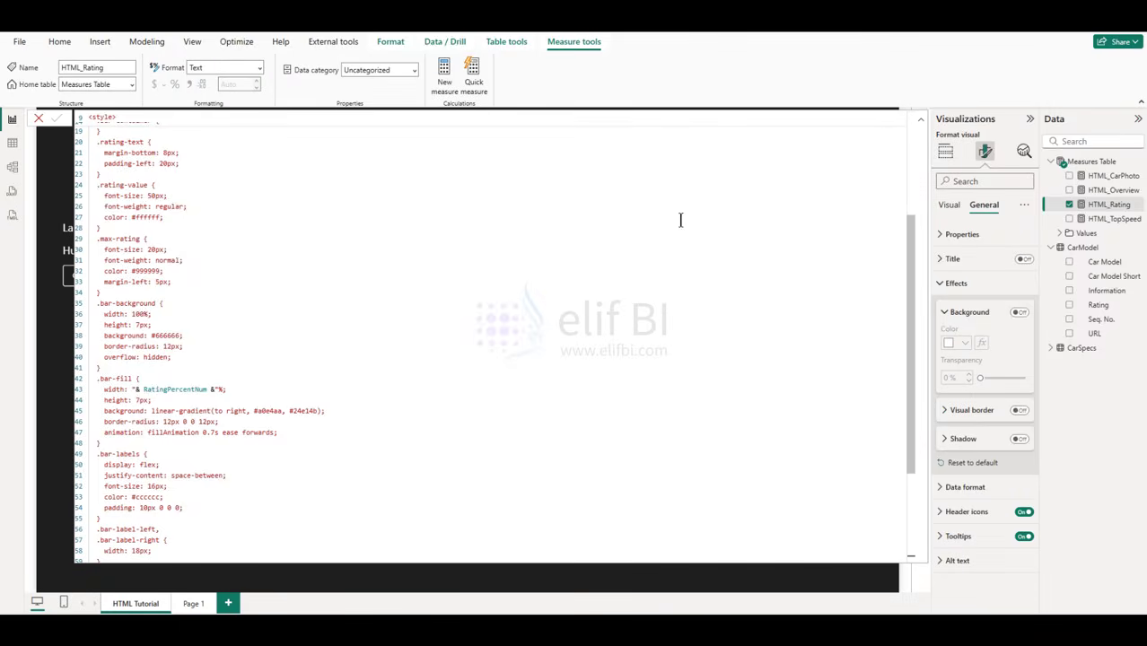
{"action": "left_click", "coordinate": [920, 113]}
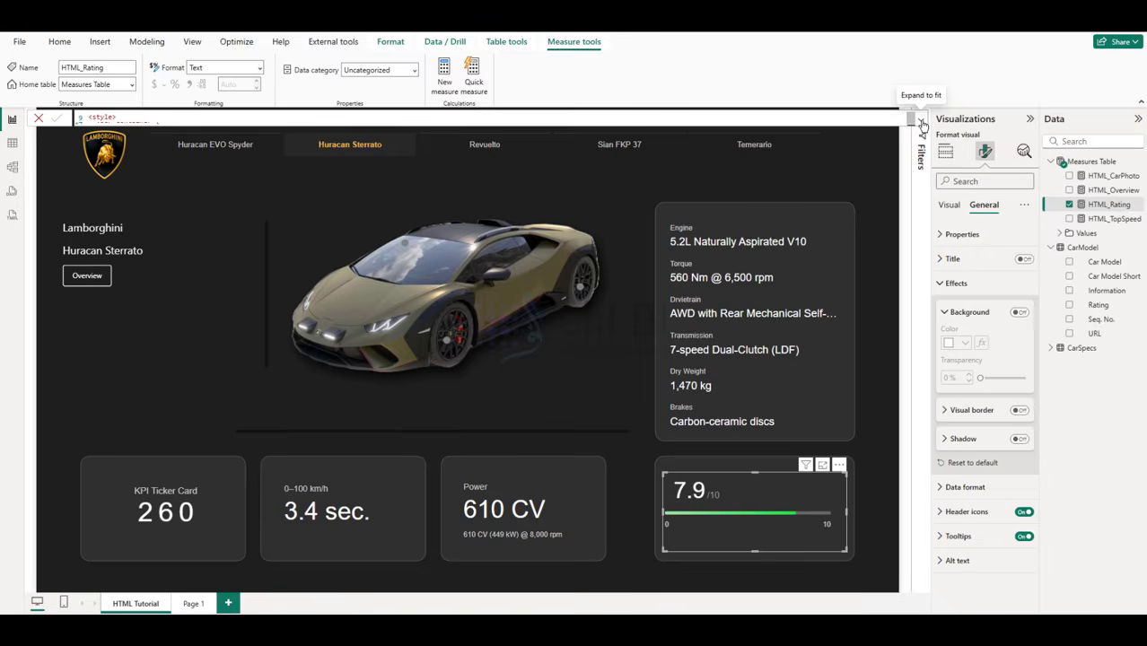
{"action": "left_click", "coordinate": [921, 121]}
{"action": "scroll", "coordinate": [183, 390], "scroll_direction": "down", "scroll_amount": 4}
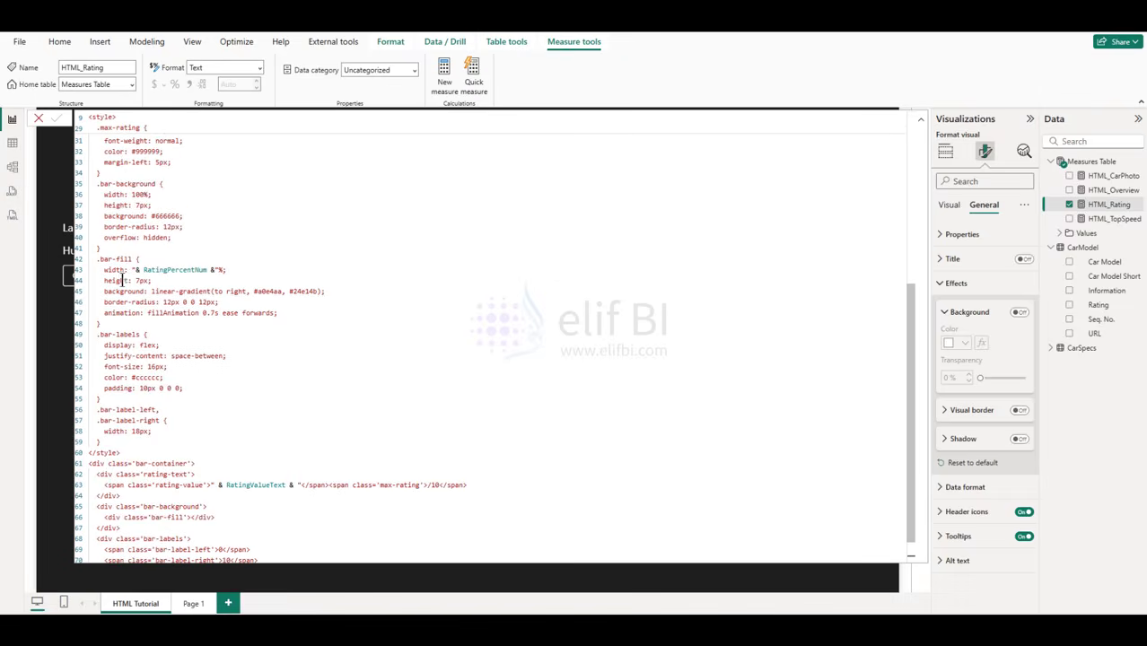
{"action": "scroll", "coordinate": [218, 310], "scroll_direction": "down", "scroll_amount": 1}
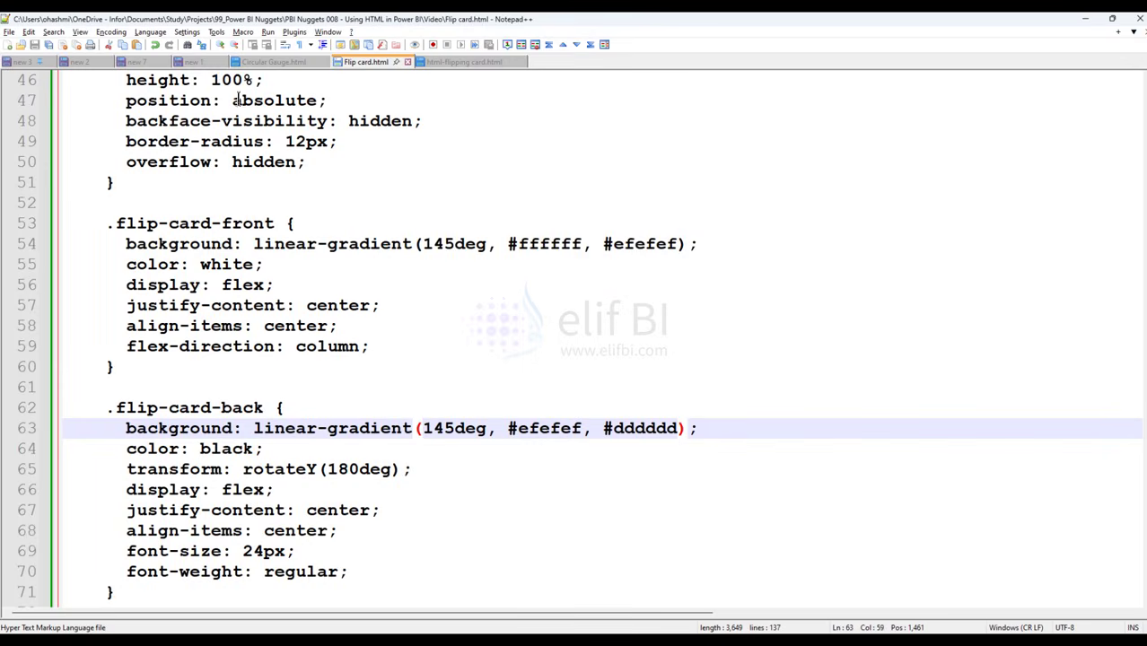
Step: Open Circular Gauge.html in Notepad++ and examine its style rules, SVG markup and animation script
{"action": "left_click", "coordinate": [269, 61]}
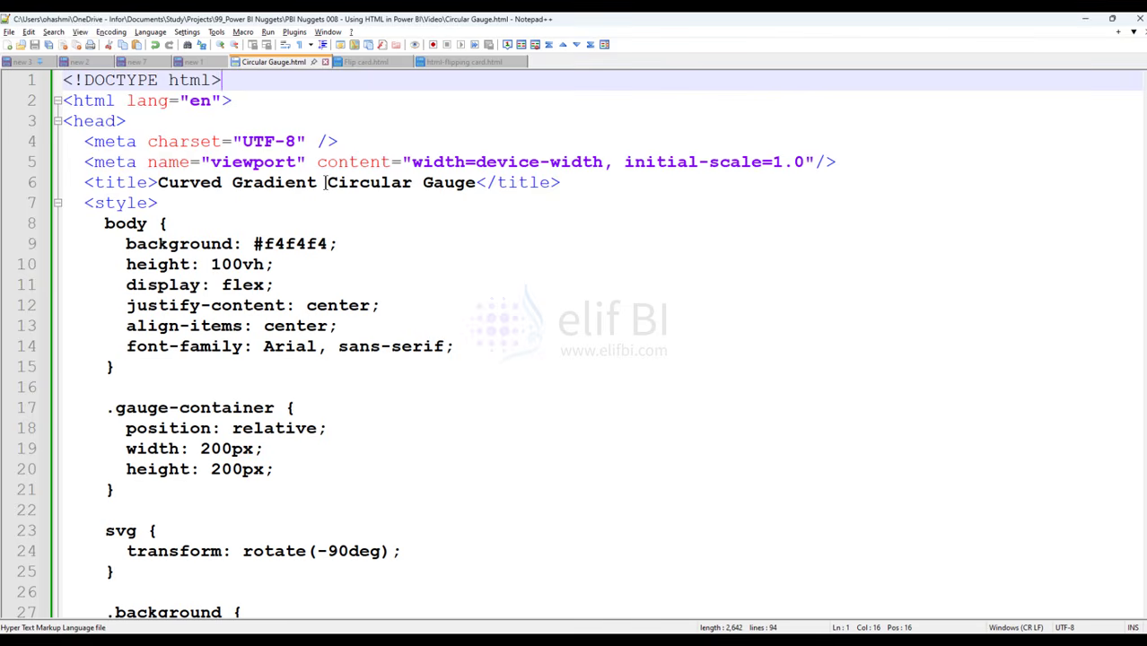
{"action": "scroll", "coordinate": [325, 199], "scroll_direction": "down", "scroll_amount": 11}
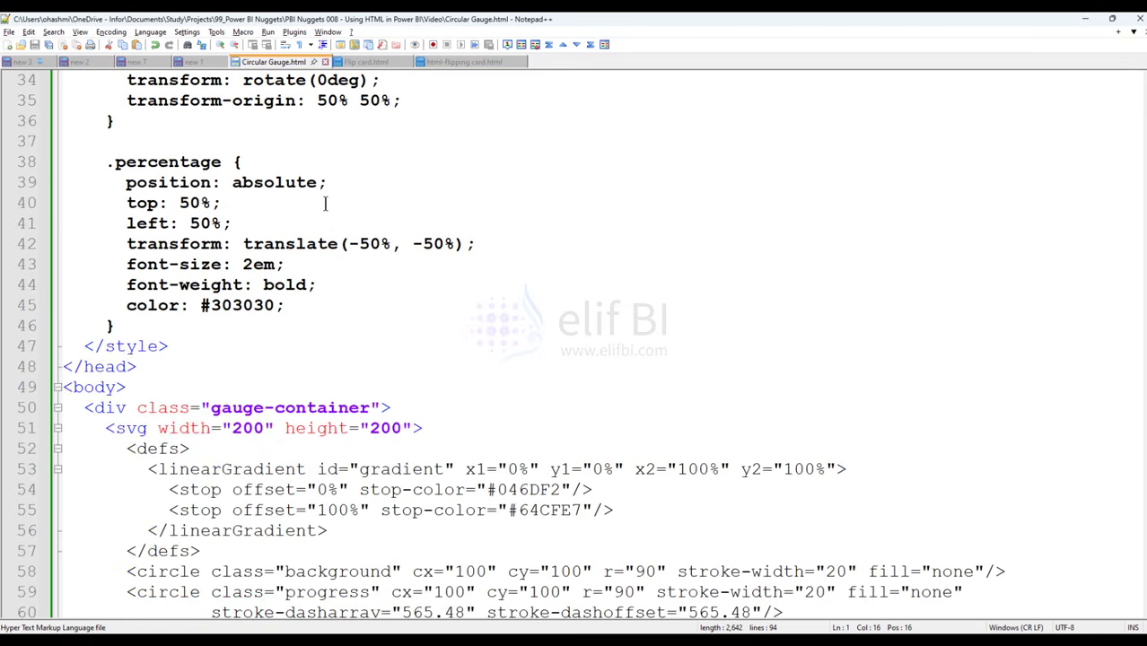
{"action": "scroll", "coordinate": [339, 205], "scroll_direction": "down", "scroll_amount": 3}
{"action": "scroll", "coordinate": [363, 283], "scroll_direction": "up", "scroll_amount": 6}
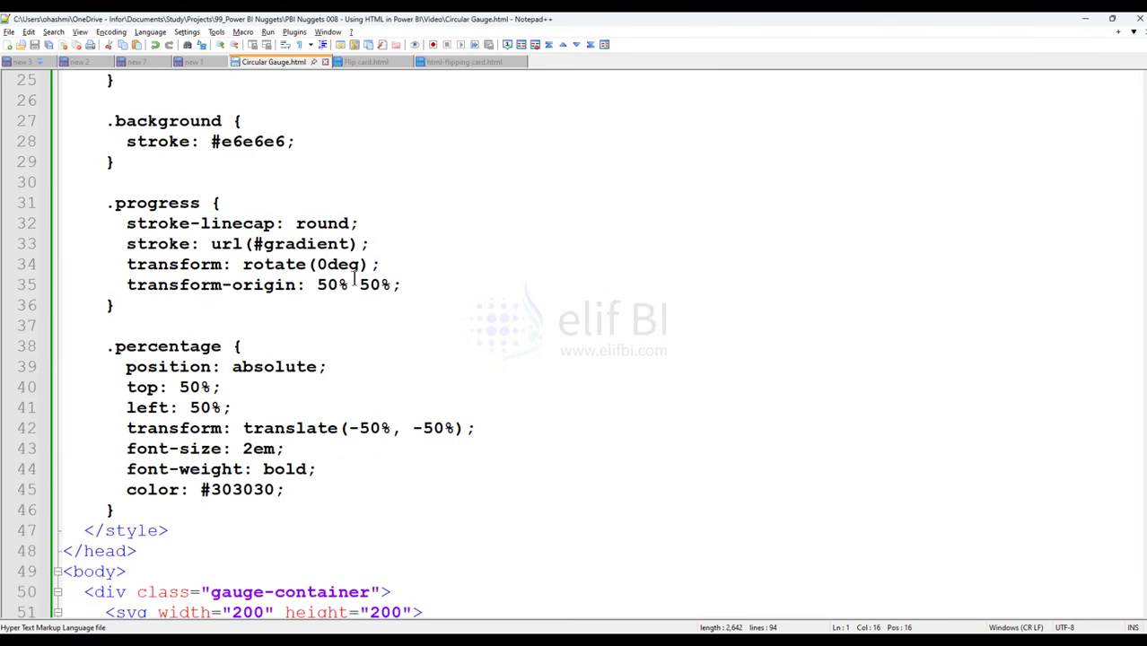
{"action": "scroll", "coordinate": [325, 284], "scroll_direction": "up", "scroll_amount": 8}
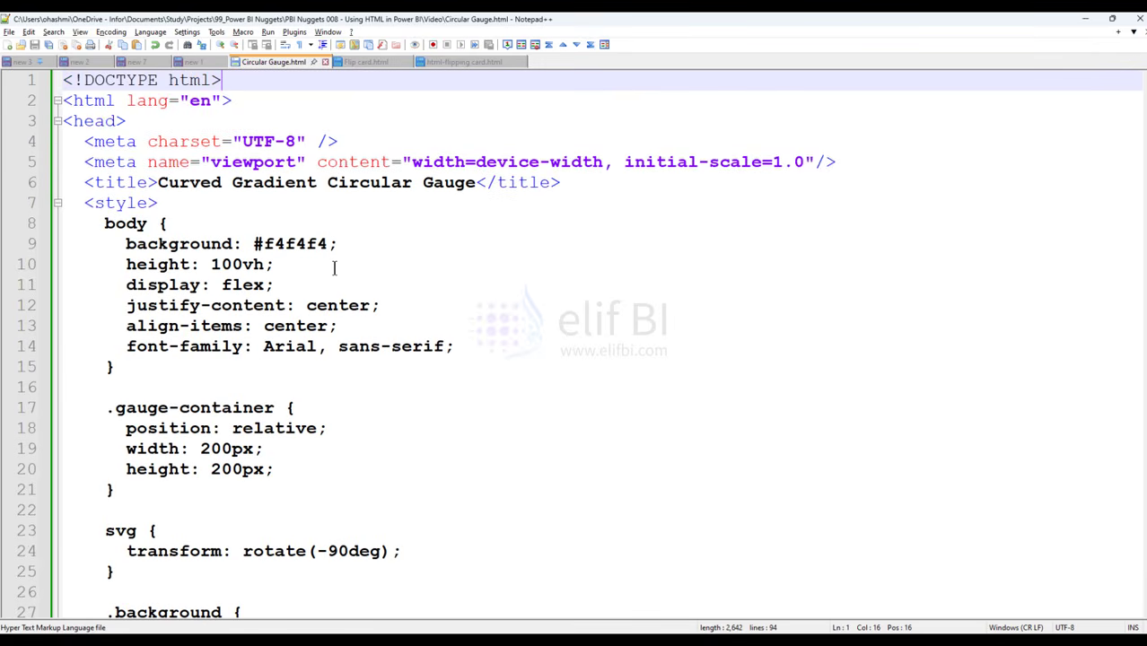
{"action": "scroll", "coordinate": [334, 267], "scroll_direction": "down", "scroll_amount": 18}
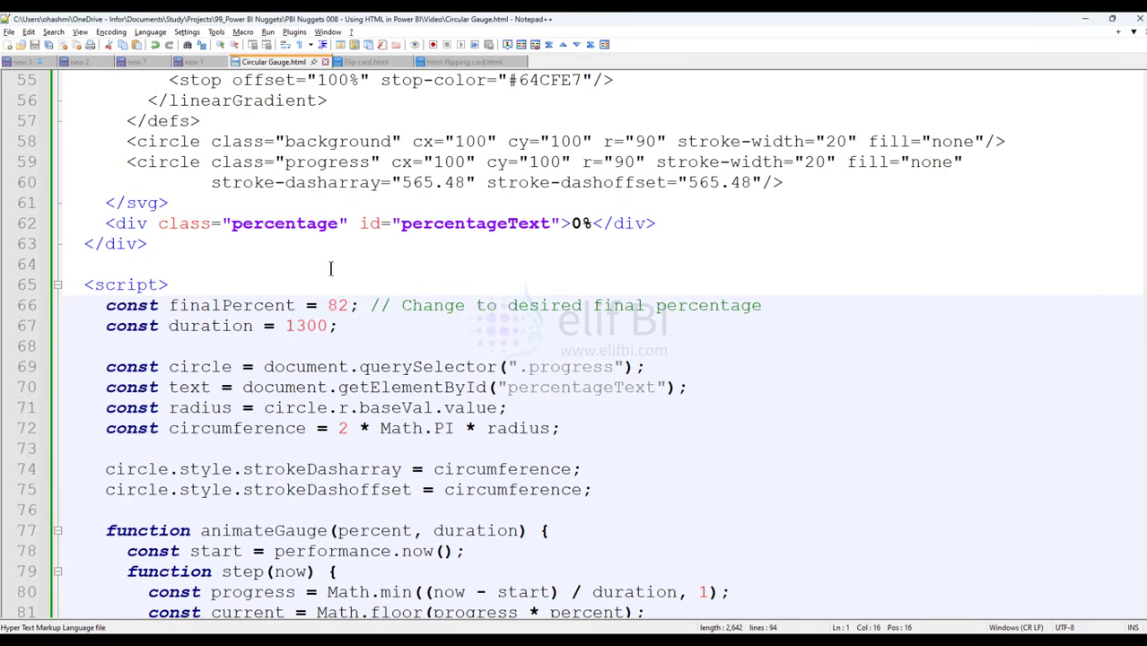
Step: Examine the finalPercent and duration constants in the Circular Gauge.html script and replay the gauge animation in the browser
{"action": "scroll", "coordinate": [331, 268], "scroll_direction": "down", "scroll_amount": 2}
{"action": "scroll", "coordinate": [276, 259], "scroll_direction": "up", "scroll_amount": 2}
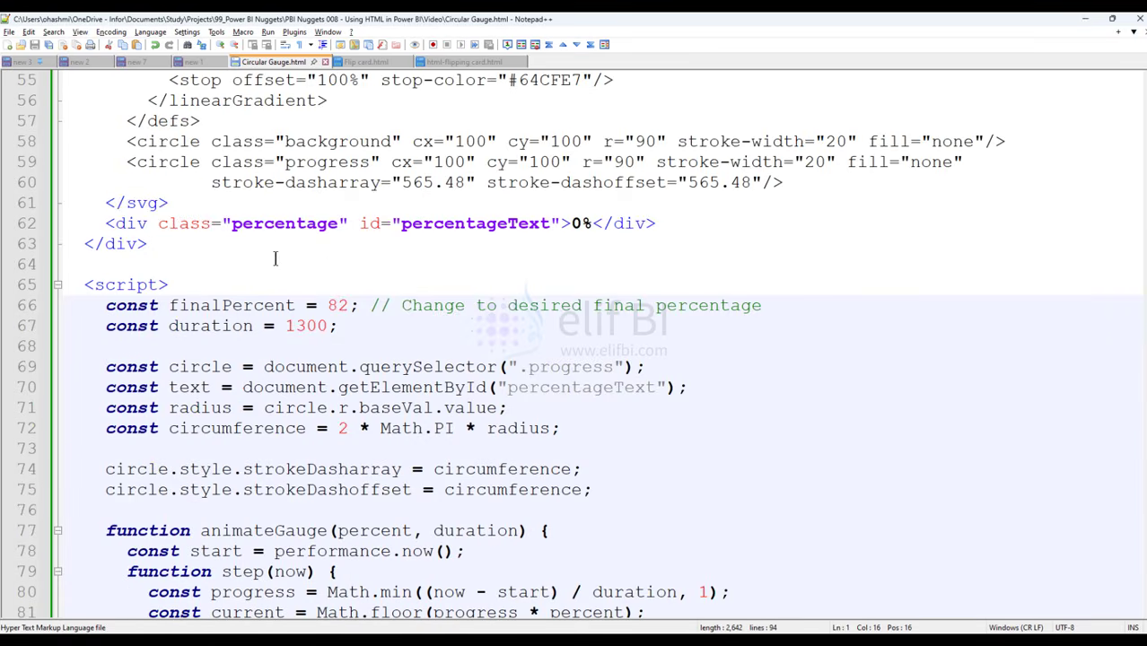
{"action": "left_click", "coordinate": [327, 306]}
{"action": "left_click_drag", "start_coordinate": [327, 305], "coordinate": [347, 305]}
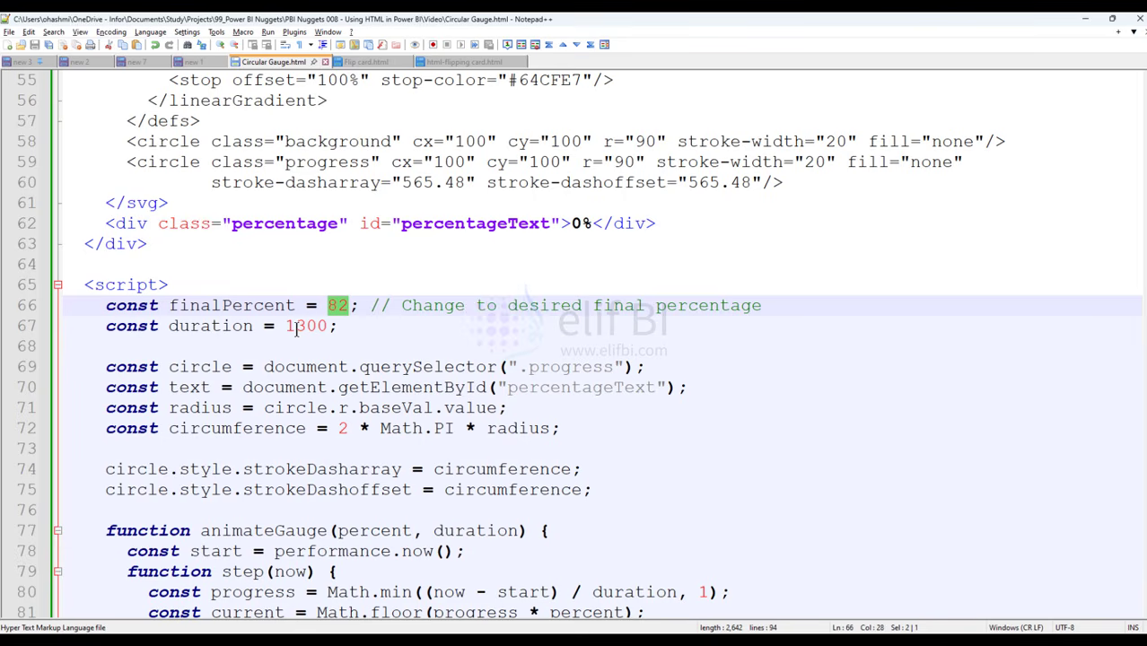
{"action": "left_click_drag", "start_coordinate": [286, 326], "coordinate": [308, 326]}
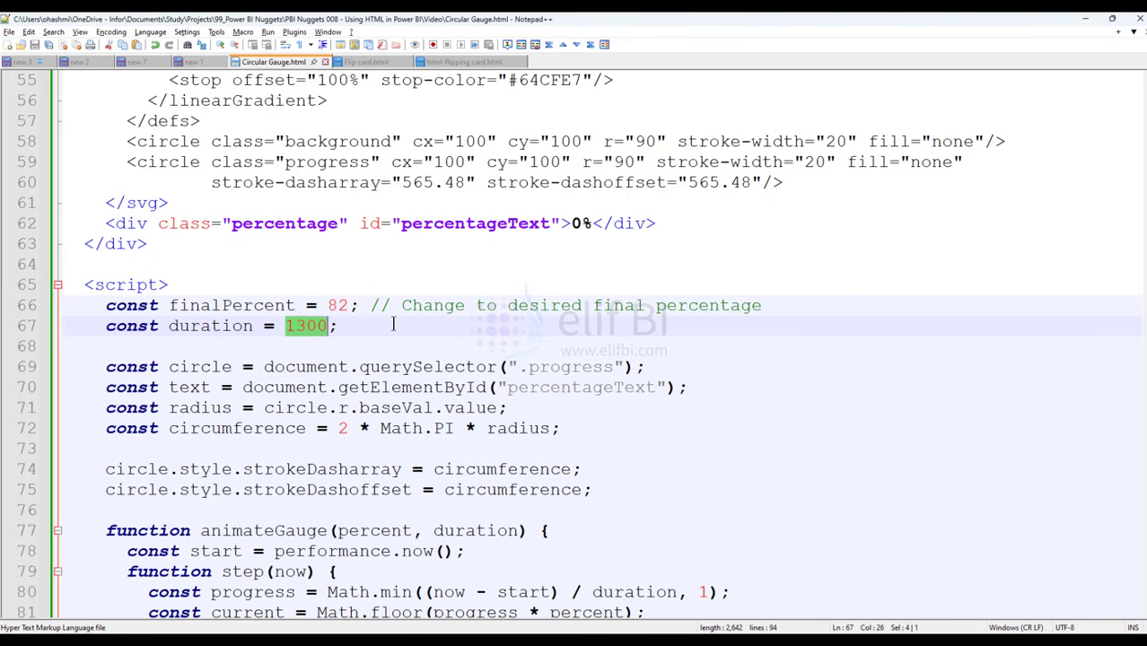
{"action": "left_click", "coordinate": [535, 639]}
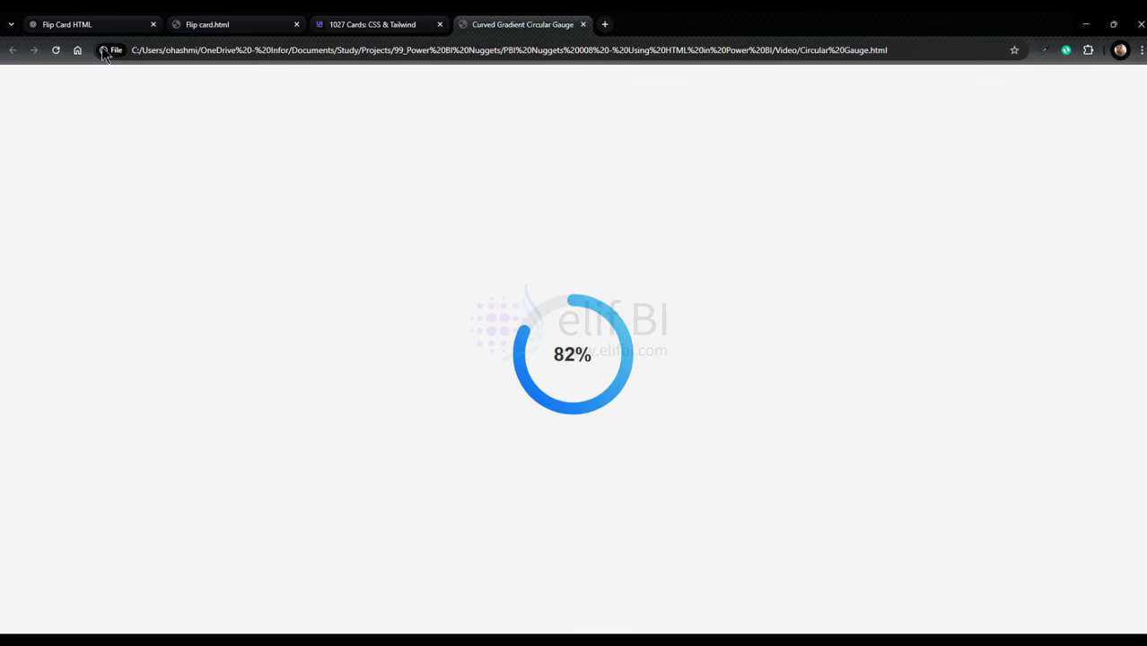
{"action": "left_click", "coordinate": [54, 51]}
Step: Switch from the gauge to Flip card.html, bring up its code in Notepad++, and close html-flipping card.html
{"action": "left_click", "coordinate": [228, 27]}
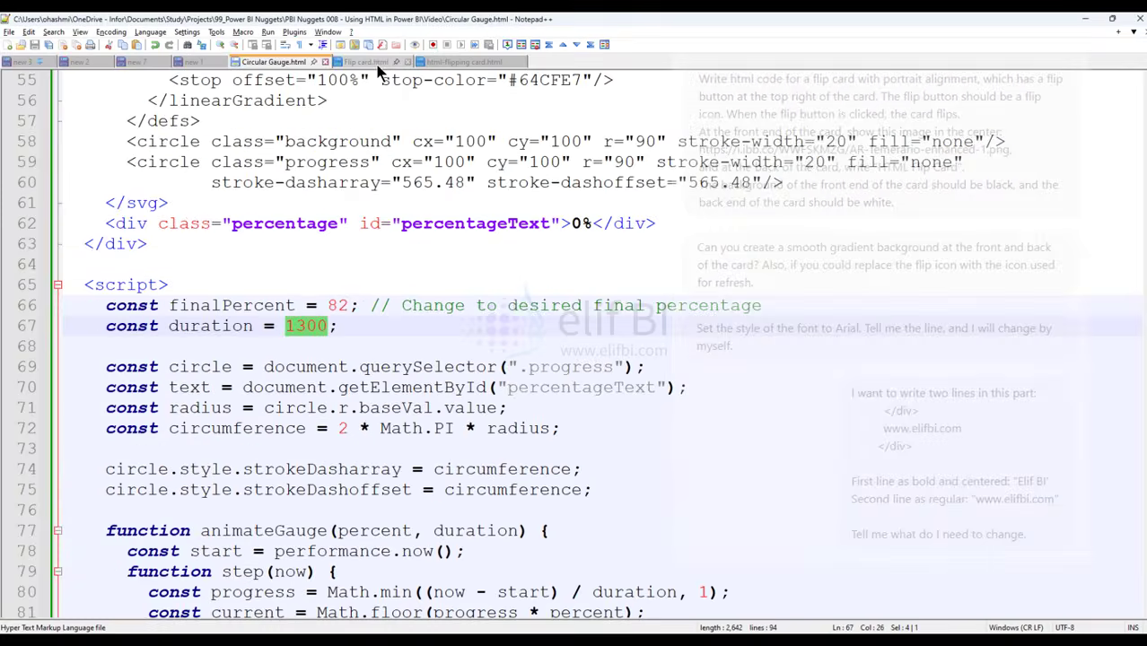
{"action": "left_click", "coordinate": [374, 64]}
{"action": "scroll", "coordinate": [357, 326], "scroll_direction": "up", "scroll_amount": 8}
{"action": "scroll", "coordinate": [350, 323], "scroll_direction": "up", "scroll_amount": 7}
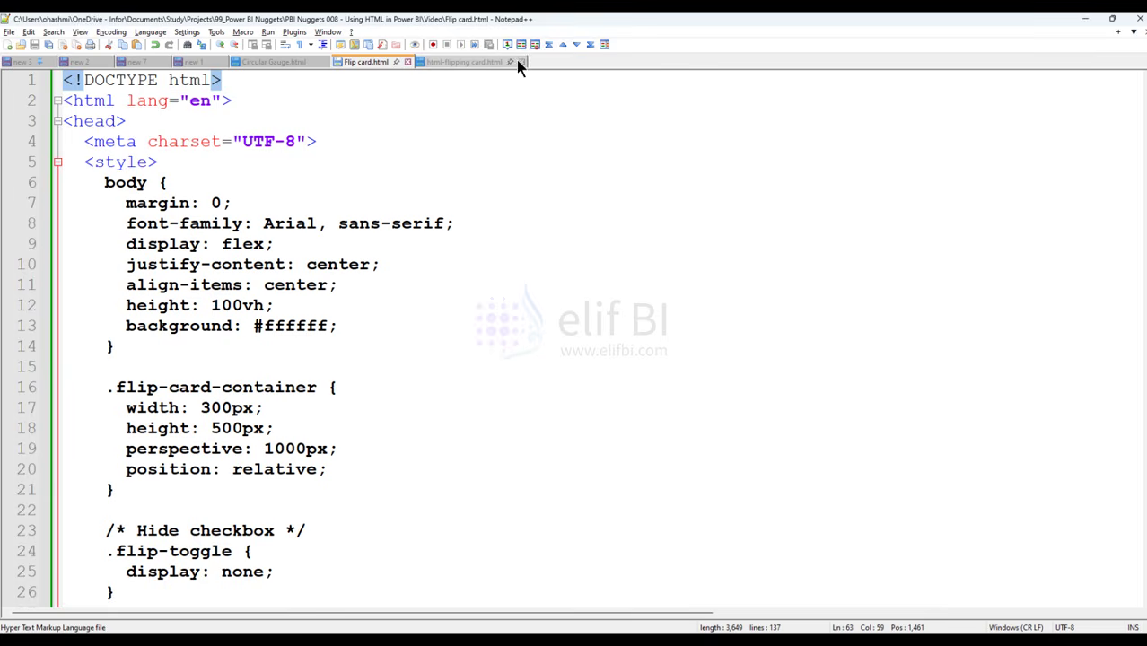
{"action": "left_click", "coordinate": [518, 62]}
Step: Examine the style rules of Flip card.html, from the card container and flip effect to the front, back, button and image rules
{"action": "scroll", "coordinate": [347, 260], "scroll_direction": "down", "scroll_amount": 4}
{"action": "scroll", "coordinate": [347, 260], "scroll_direction": "down", "scroll_amount": 3}
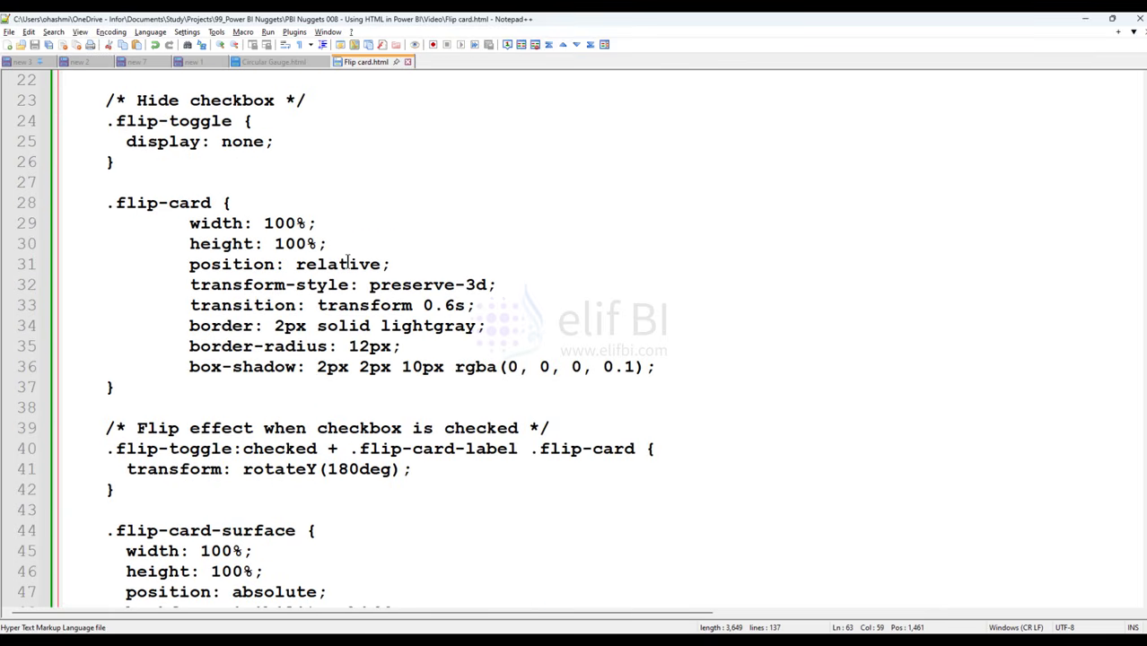
{"action": "scroll", "coordinate": [351, 264], "scroll_direction": "down", "scroll_amount": 4}
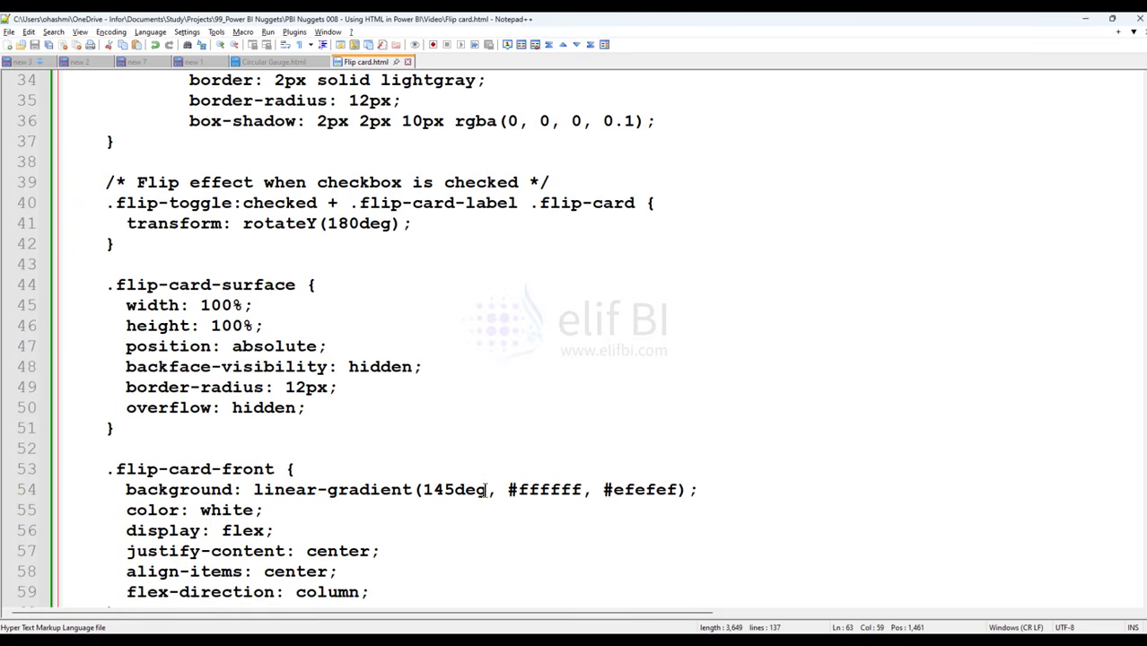
{"action": "scroll", "coordinate": [519, 409], "scroll_direction": "up", "scroll_amount": 6}
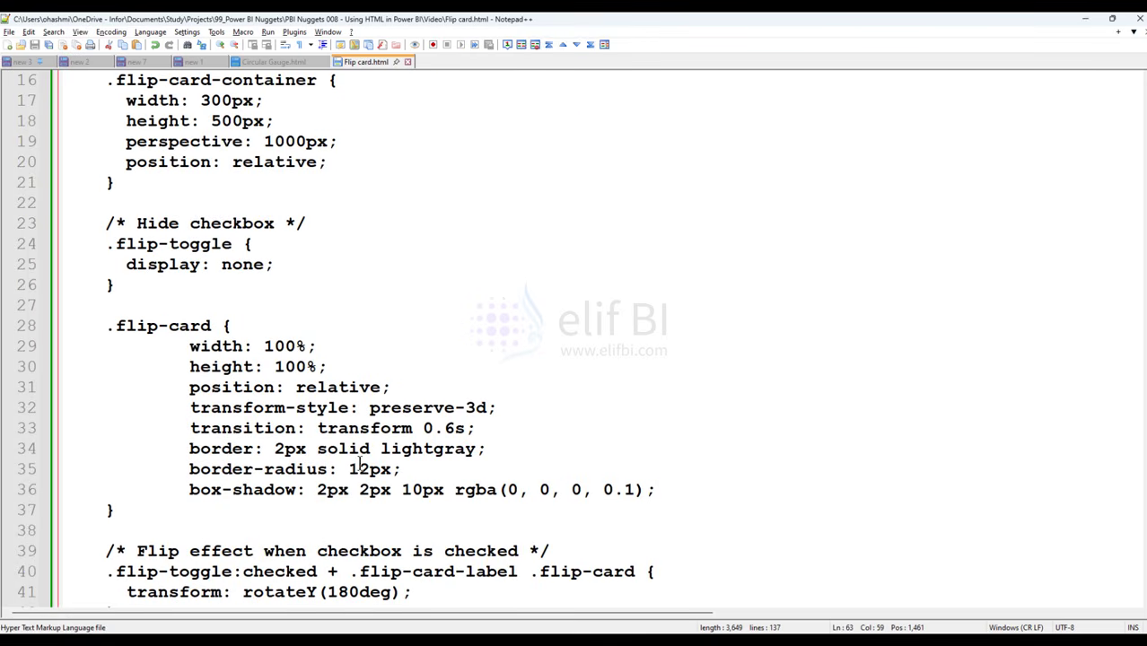
{"action": "scroll", "coordinate": [302, 422], "scroll_direction": "up", "scroll_amount": 4}
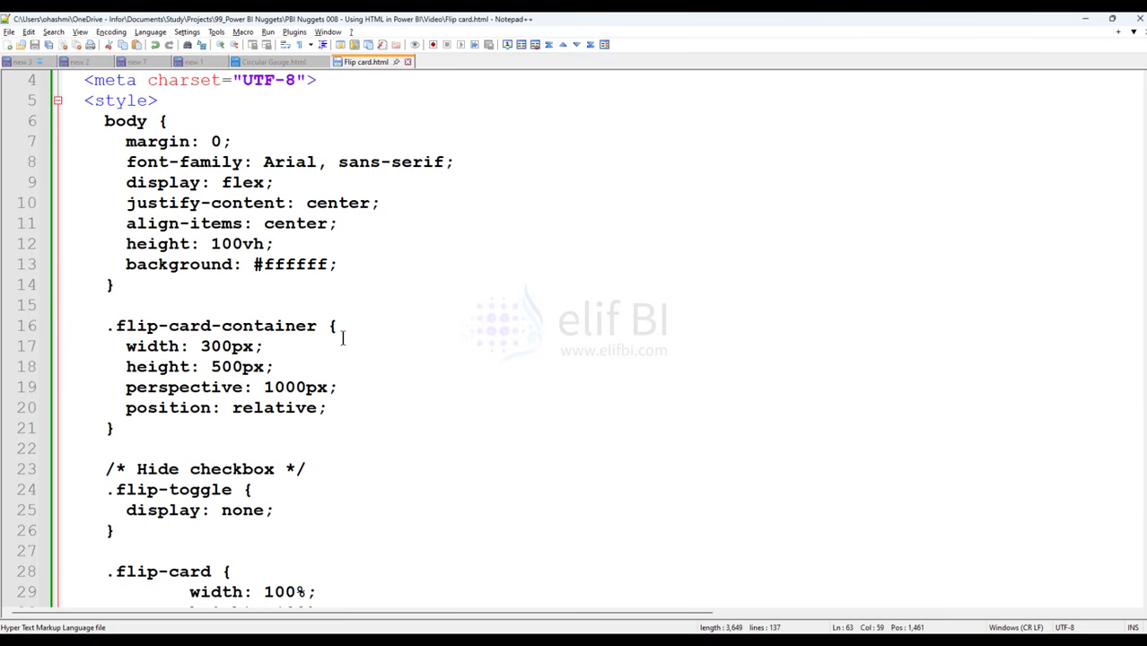
{"action": "scroll", "coordinate": [341, 334], "scroll_direction": "down", "scroll_amount": 14}
{"action": "scroll", "coordinate": [463, 351], "scroll_direction": "up", "scroll_amount": 2}
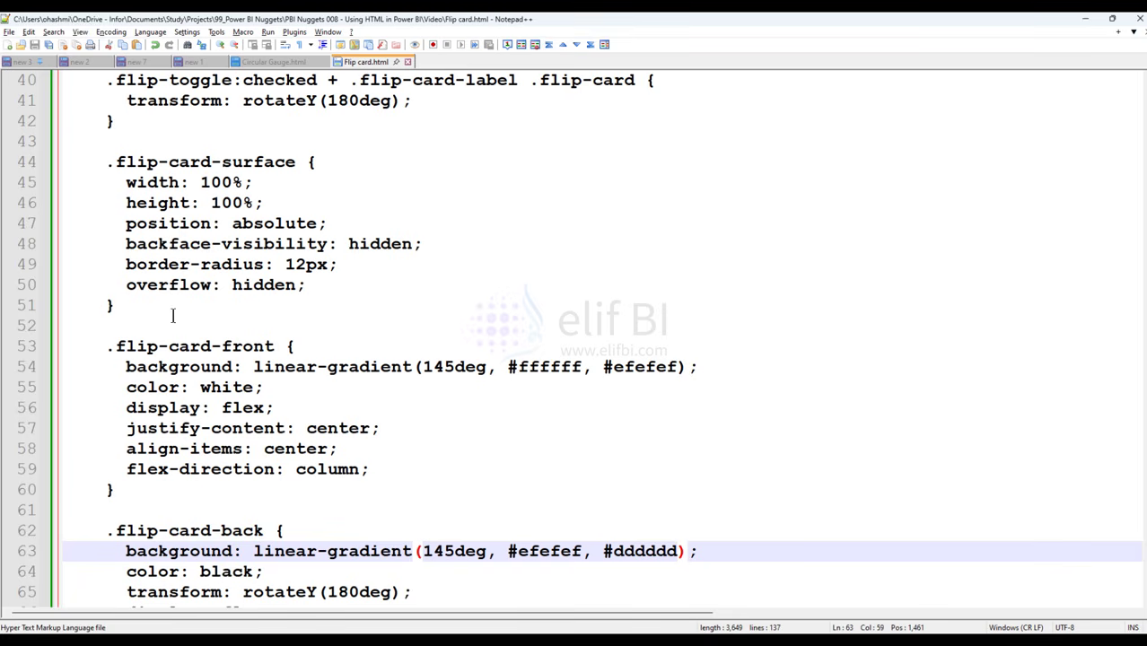
{"action": "scroll", "coordinate": [254, 366], "scroll_direction": "down", "scroll_amount": 1}
{"action": "scroll", "coordinate": [254, 366], "scroll_direction": "down", "scroll_amount": 5}
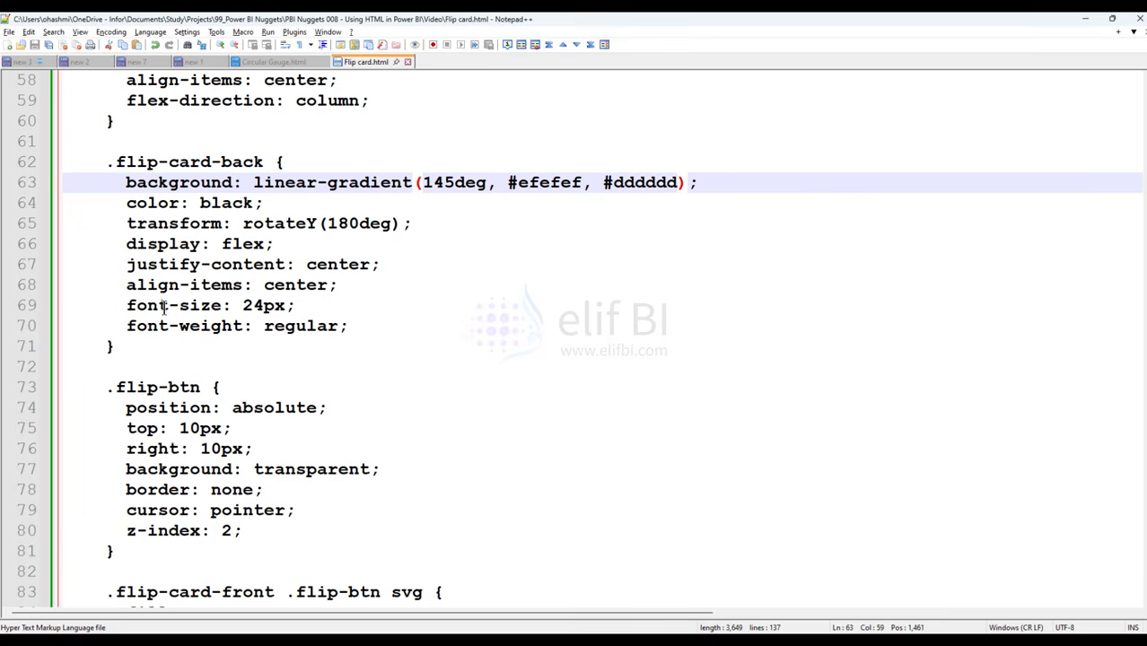
{"action": "scroll", "coordinate": [305, 310], "scroll_direction": "down", "scroll_amount": 5}
{"action": "scroll", "coordinate": [427, 320], "scroll_direction": "down", "scroll_amount": 3}
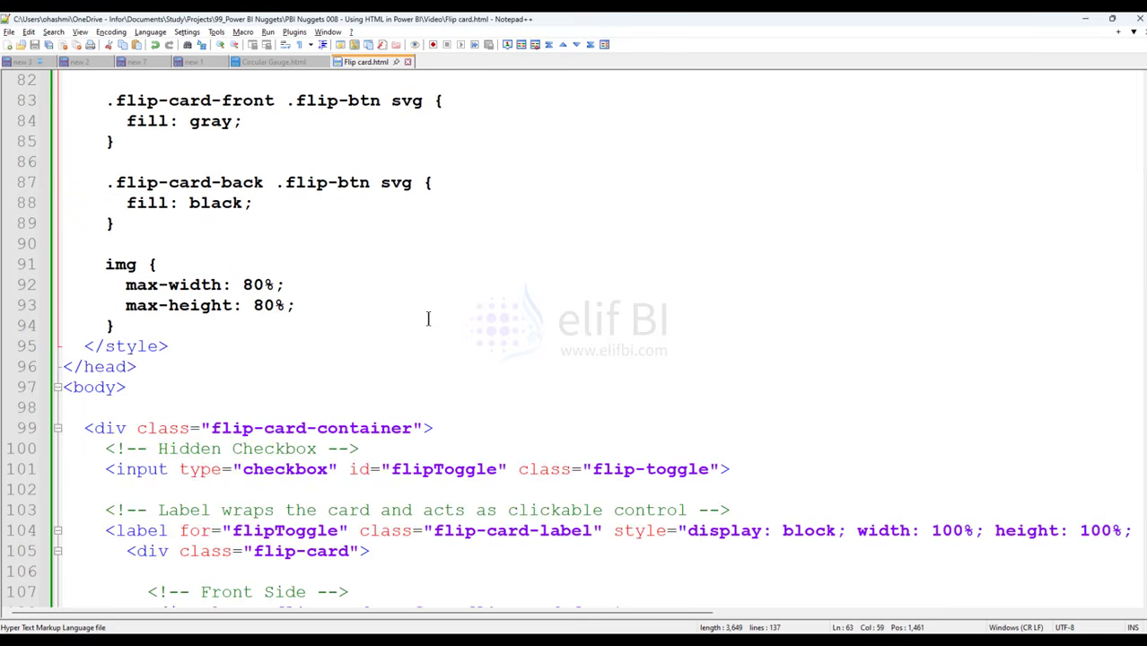
Step: Examine the front-side and back-side markup of Flip card.html and highlight the image URL in the img tag
{"action": "scroll", "coordinate": [473, 359], "scroll_direction": "down", "scroll_amount": 5}
{"action": "scroll", "coordinate": [478, 361], "scroll_direction": "down", "scroll_amount": 1}
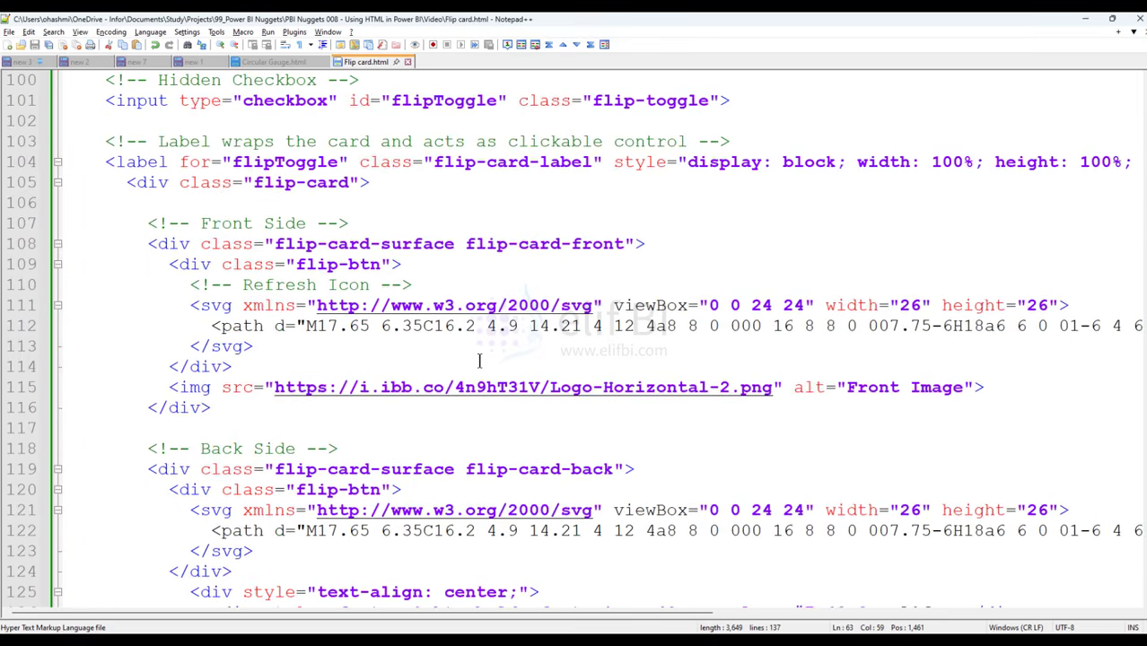
{"action": "left_click_drag", "start_coordinate": [274, 387], "coordinate": [772, 387]}
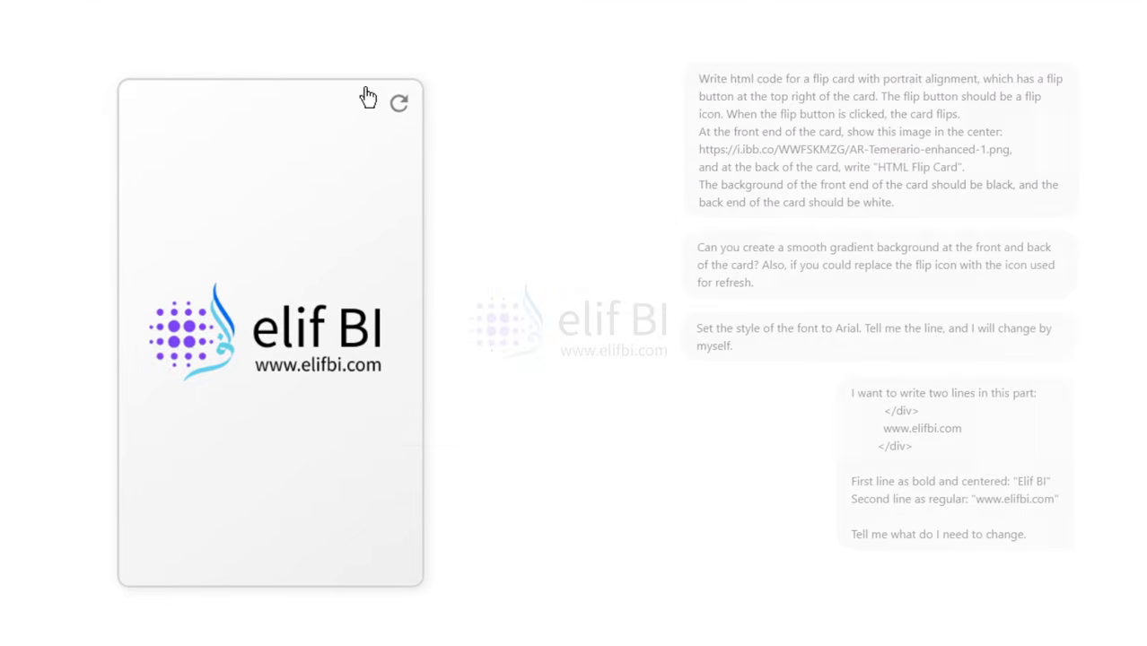
Step: Flip the rendered card repeatedly to view its logo front and its Elif BI text back
{"action": "left_click", "coordinate": [400, 109]}
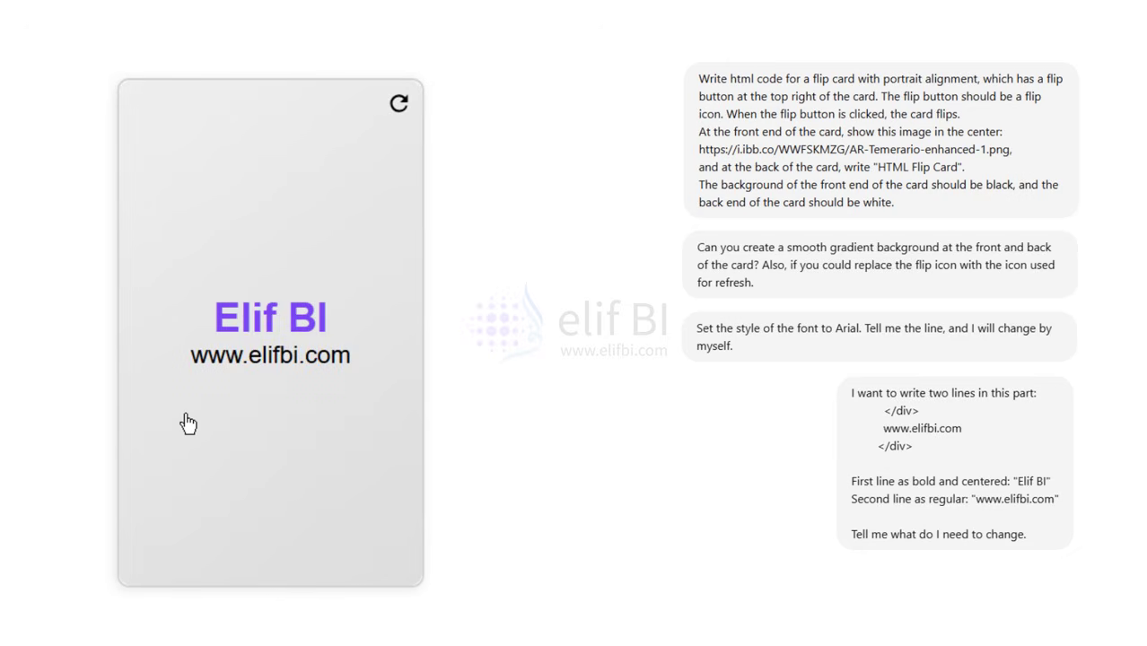
{"action": "left_click", "coordinate": [398, 105]}
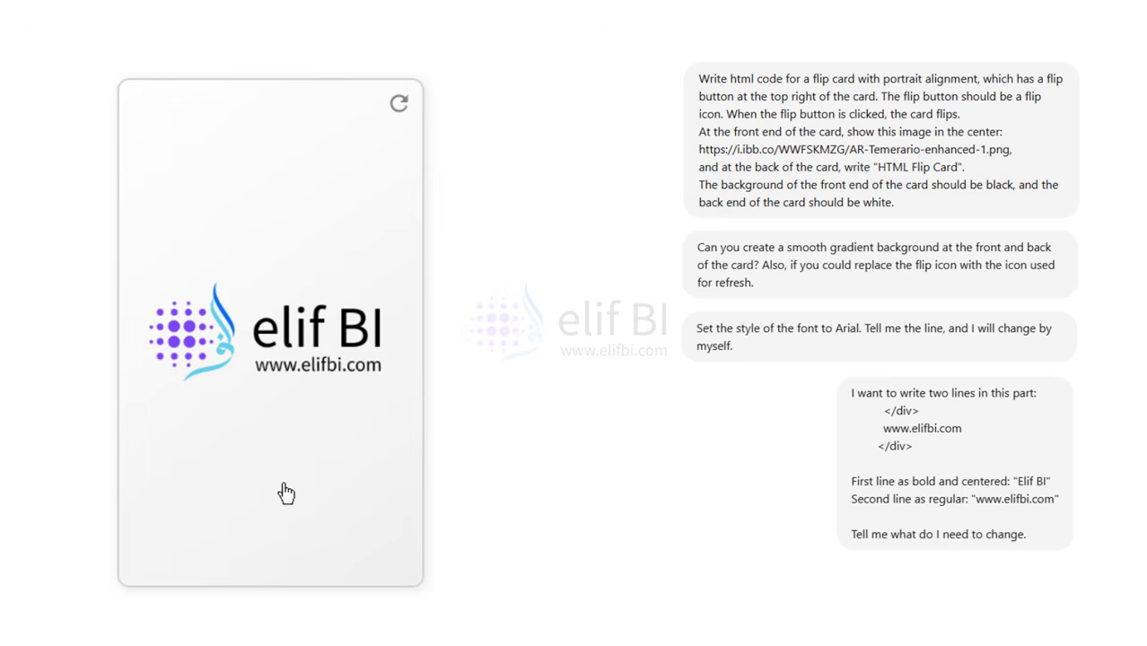
{"action": "left_click", "coordinate": [400, 105]}
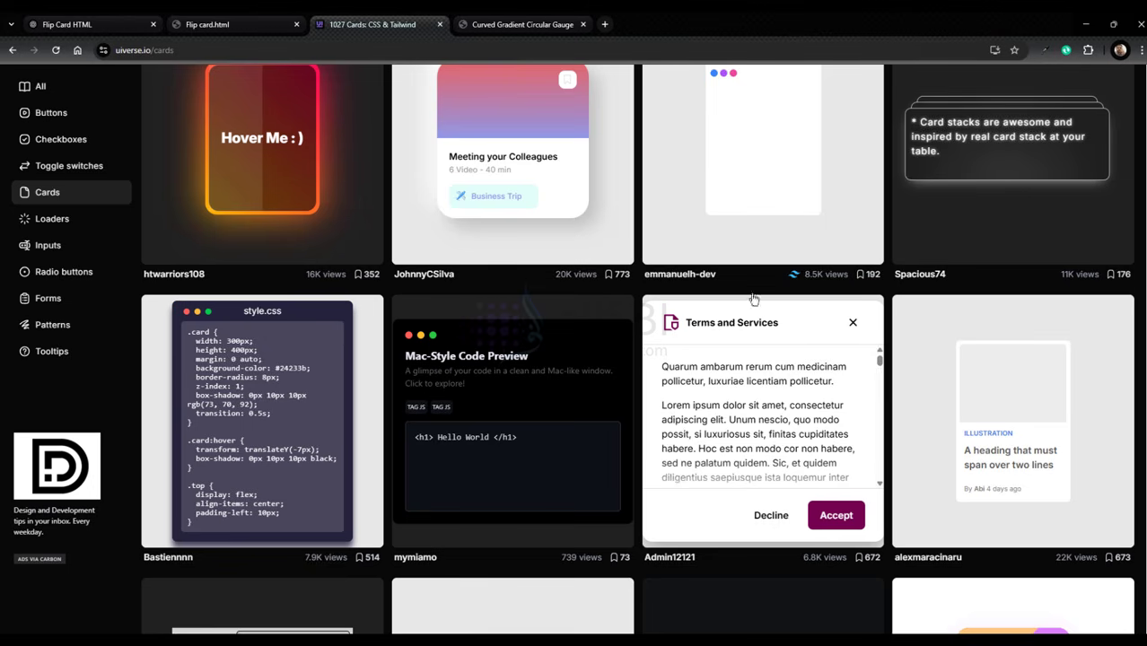
Step: Browse the open-source card designs on uiverse.io and continue through the next page of the Cards gallery
{"action": "scroll", "coordinate": [492, 272], "scroll_direction": "up", "scroll_amount": 5}
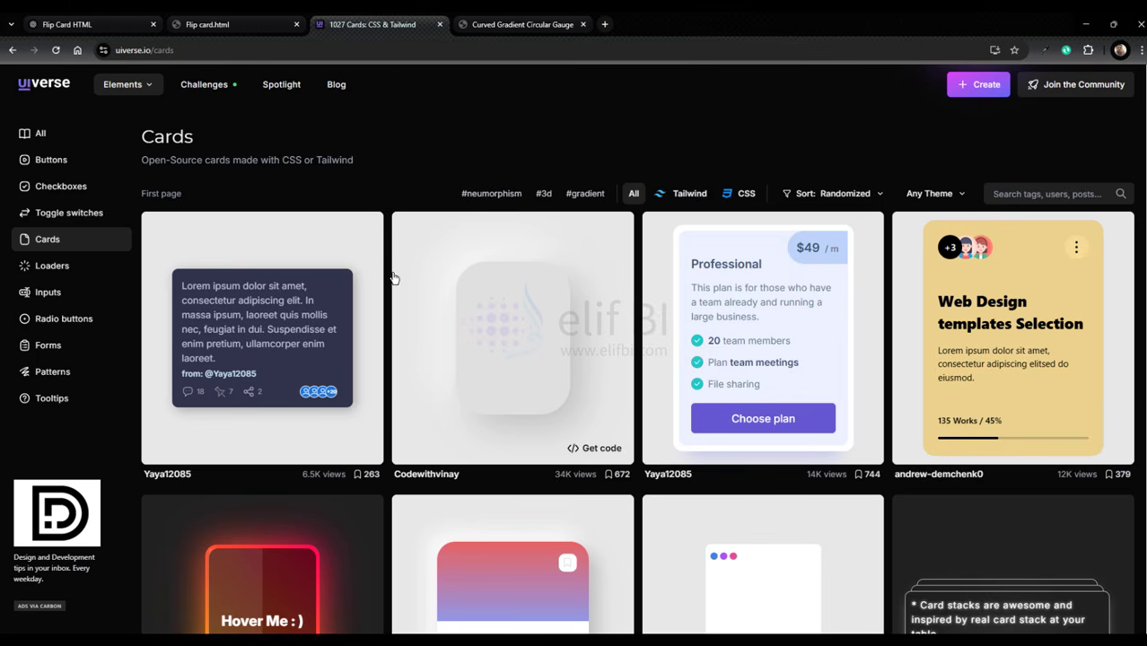
{"action": "scroll", "coordinate": [390, 282], "scroll_direction": "down", "scroll_amount": 5}
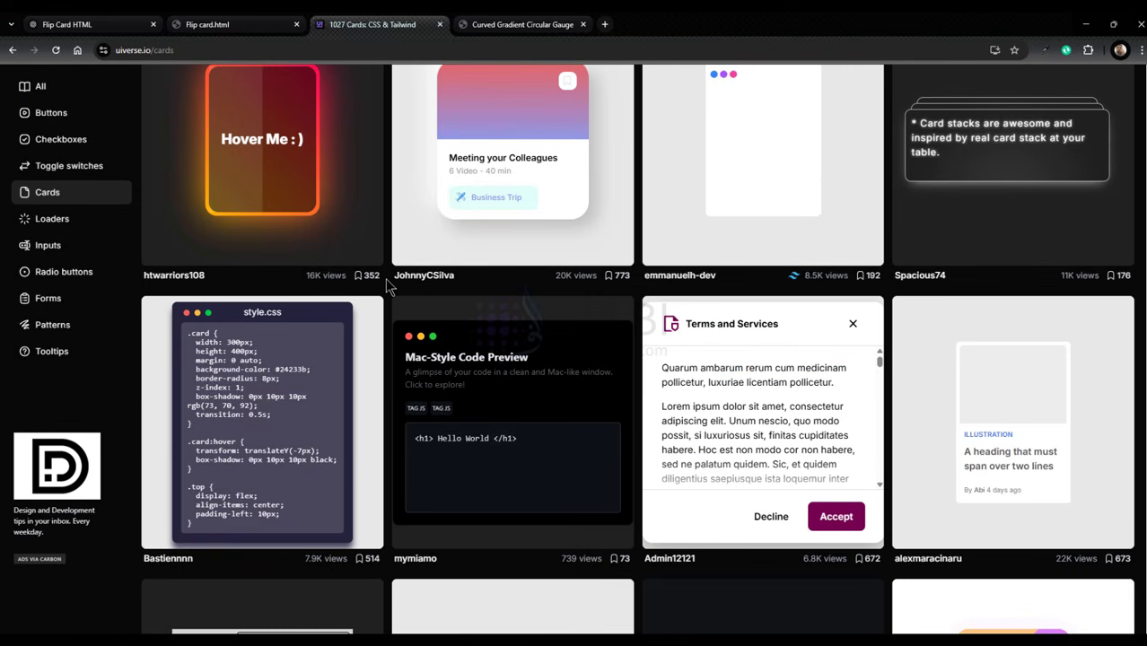
{"action": "scroll", "coordinate": [388, 283], "scroll_direction": "down", "scroll_amount": 15}
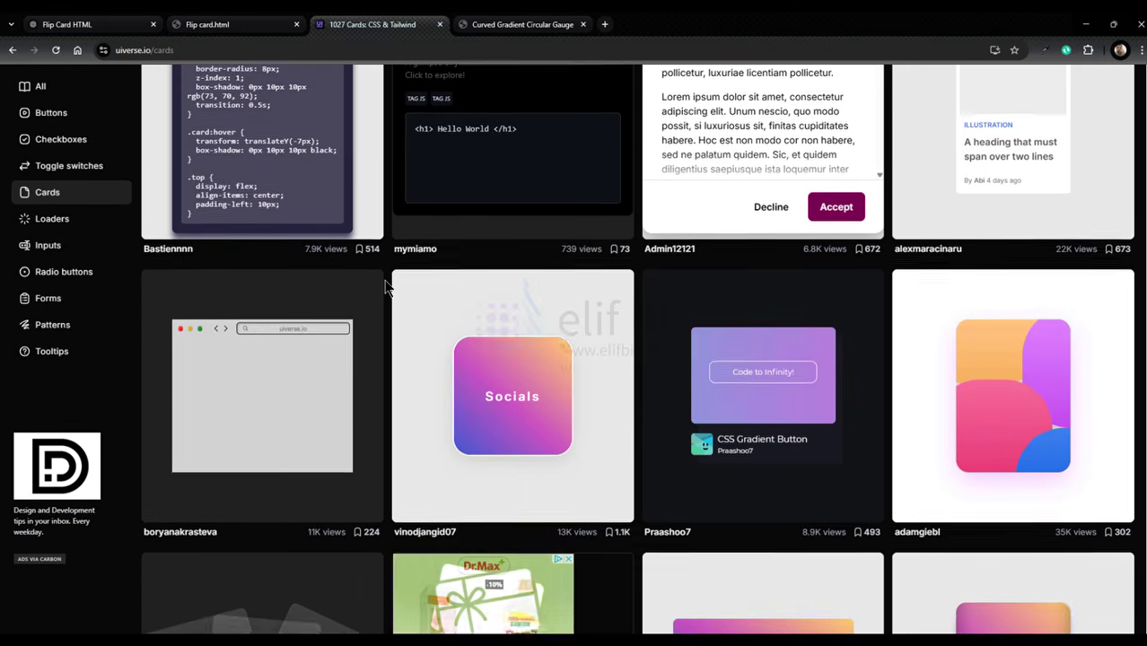
{"action": "scroll", "coordinate": [386, 287], "scroll_direction": "down", "scroll_amount": 15}
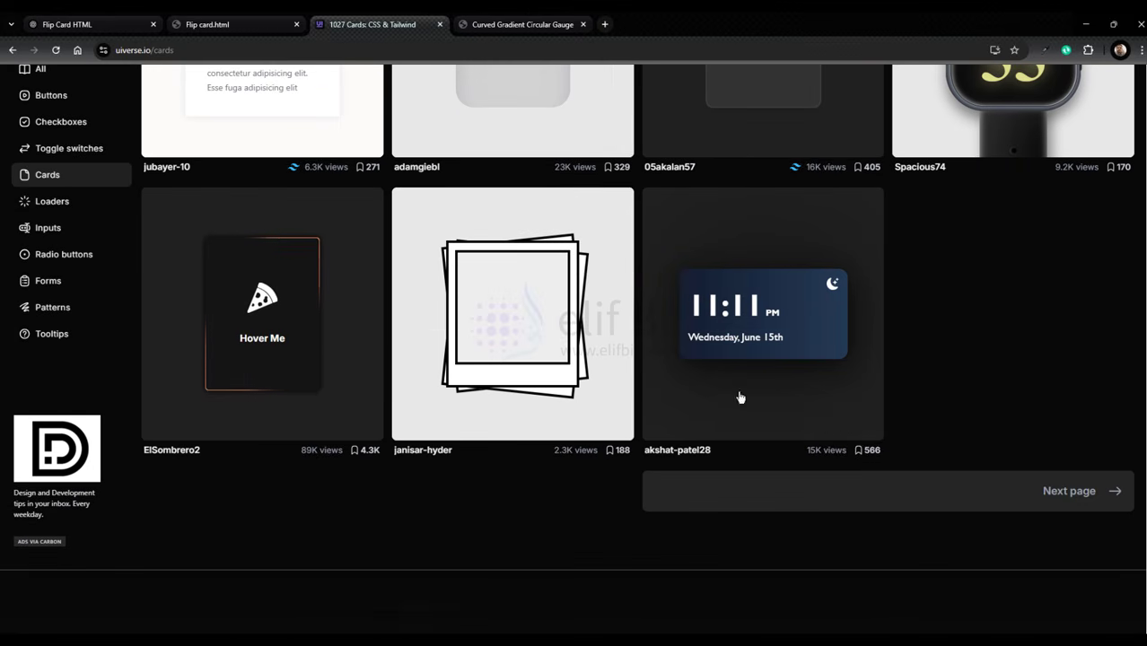
{"action": "left_click", "coordinate": [1052, 490]}
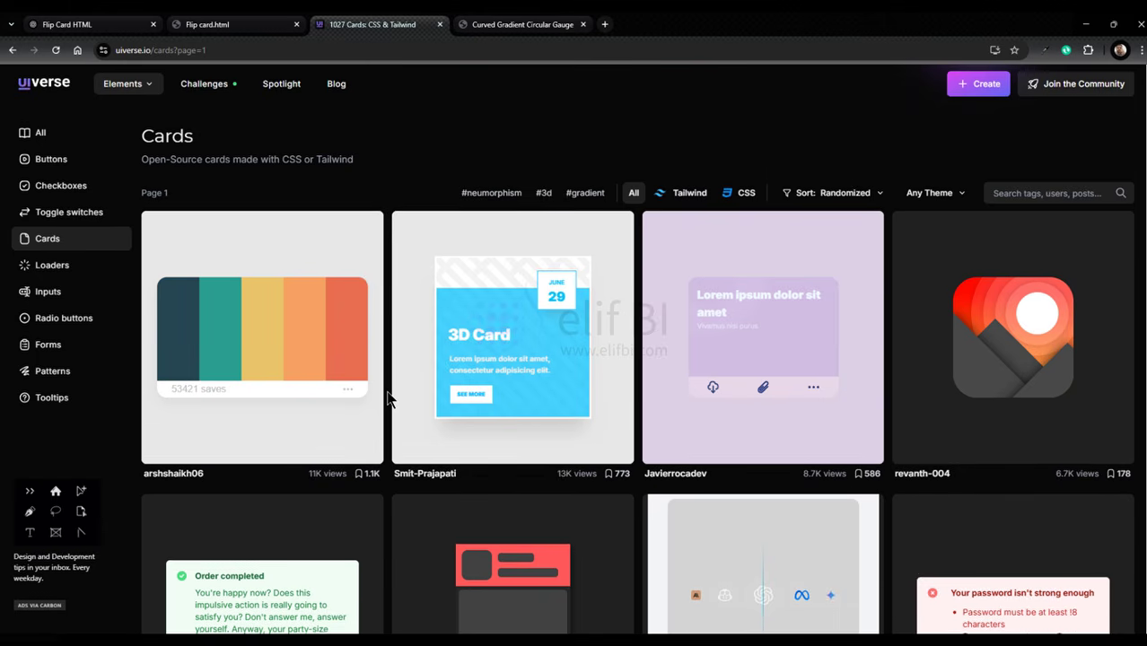
{"action": "scroll", "coordinate": [391, 395], "scroll_direction": "down", "scroll_amount": 3}
{"action": "scroll", "coordinate": [388, 395], "scroll_direction": "down", "scroll_amount": 3}
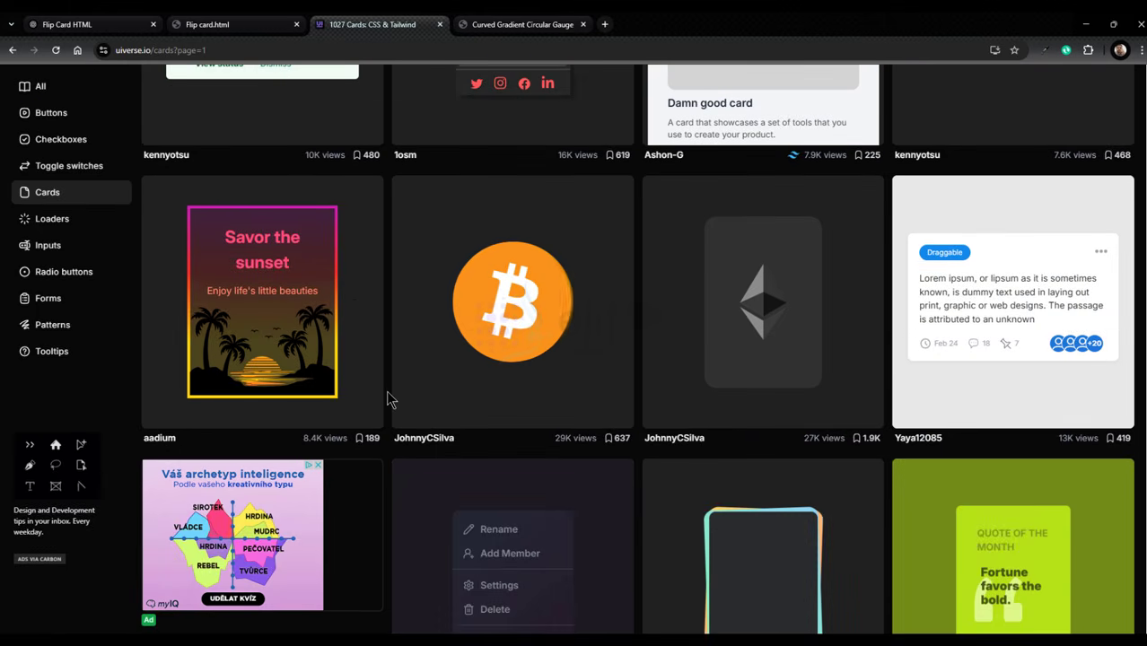